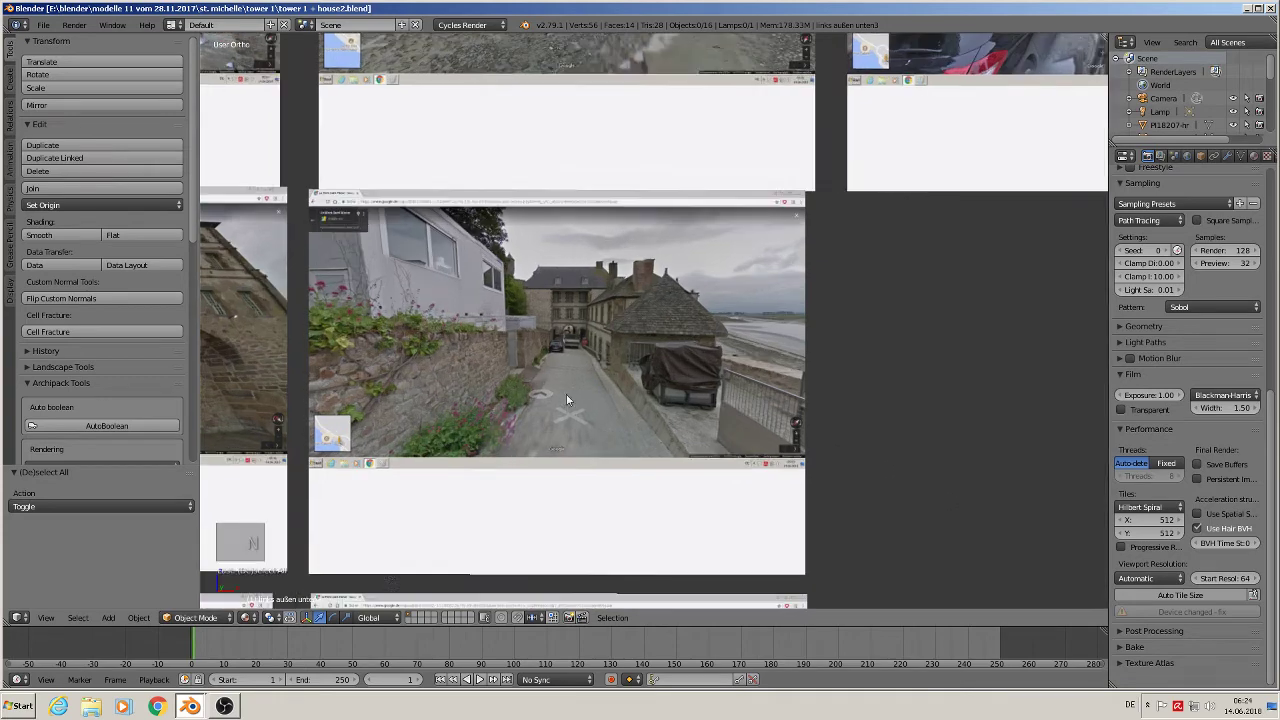
- Examine the street-level reference photos of the alley, the gabled stone buildings and the small stone fort below the cliff
scroll(555, 351, up, 3)
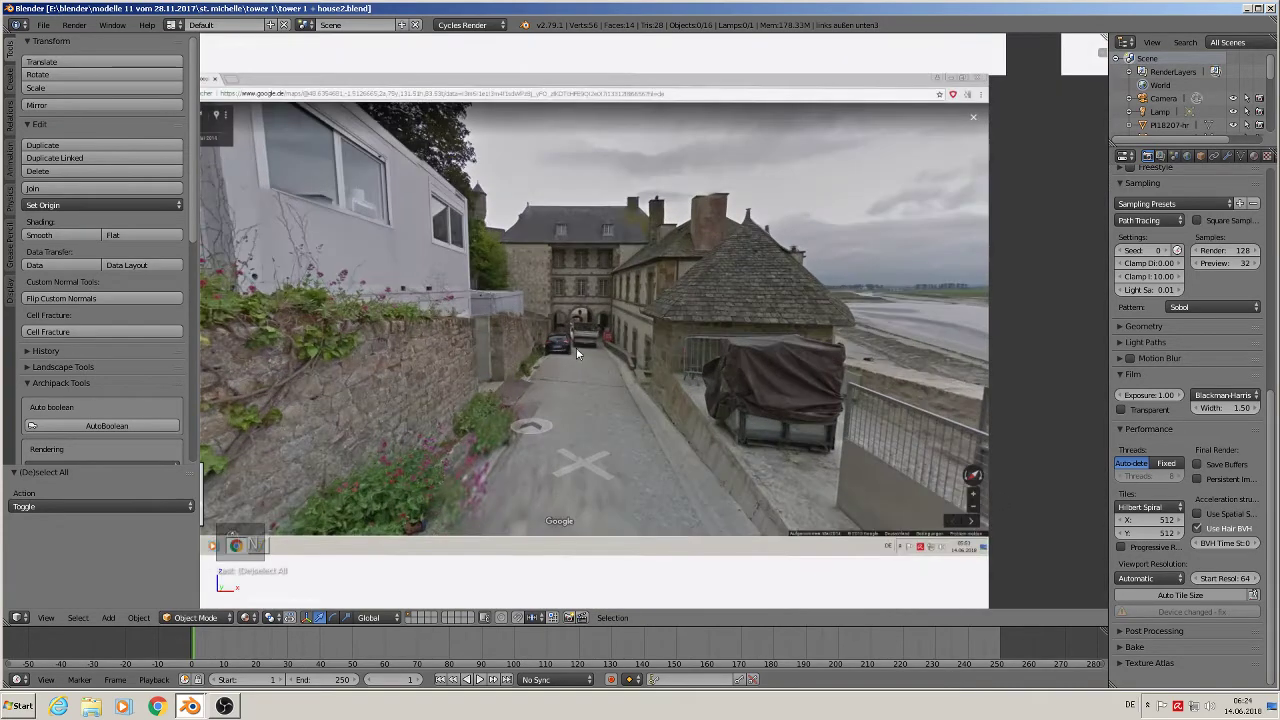
shift+middle_drag(598, 340, 554, 128)
shift+middle_drag(666, 72, 618, 340)
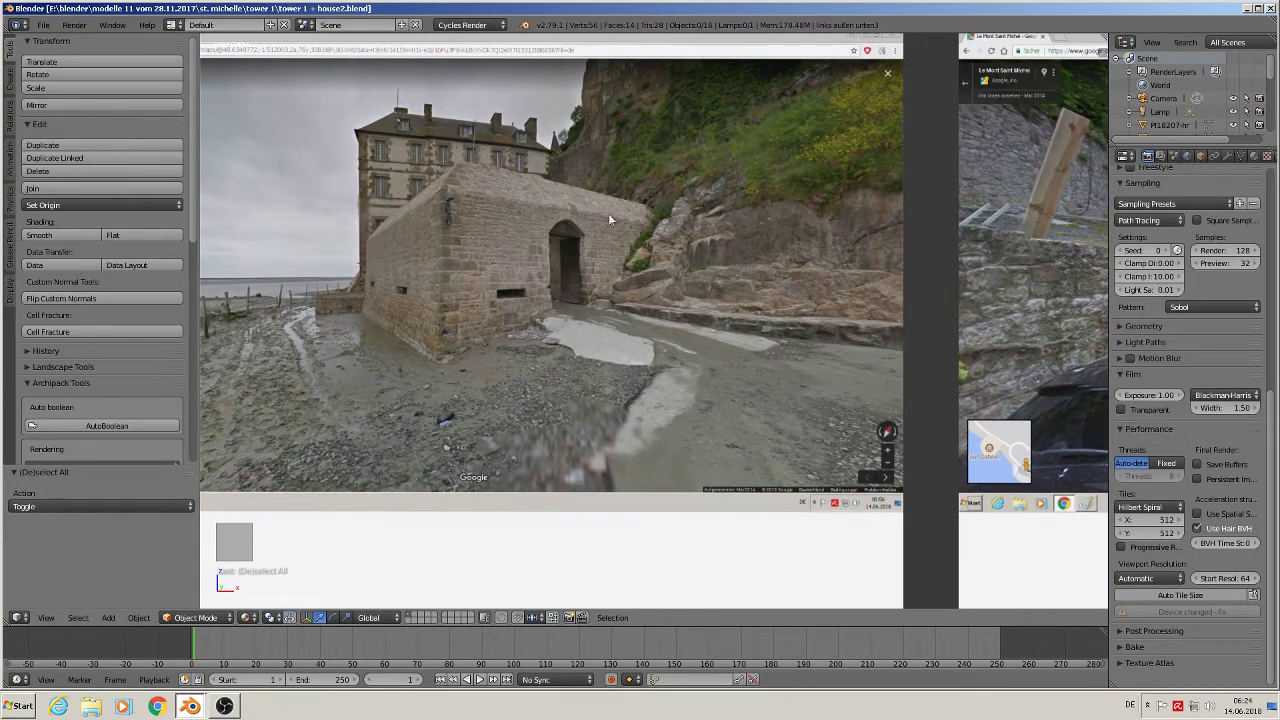
scroll(629, 310, down, 3)
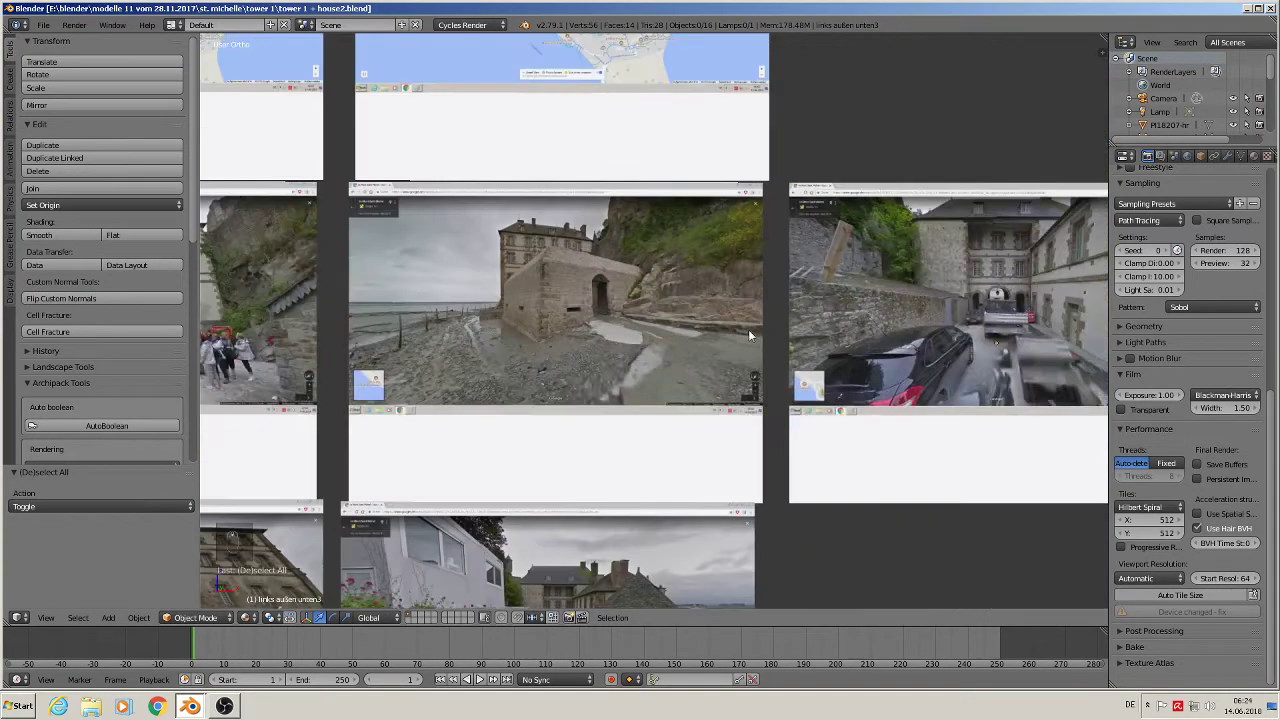
scroll(982, 358, up, 3)
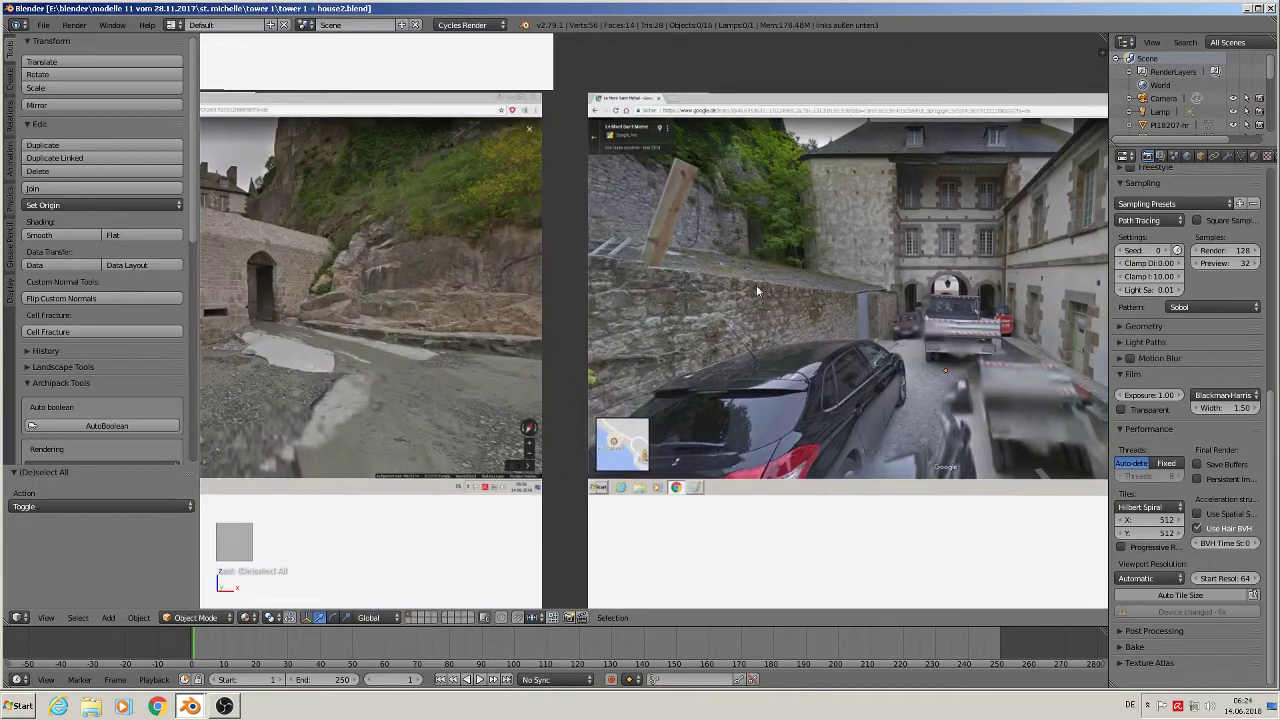
scroll(756, 285, down, 4)
shift+middle_drag(408, 208, 858, 169)
shift+middle_drag(750, 187, 554, 154)
- Study the reference photos of the round towers and coast, and of the house's arched front facade and roof
scroll(440, 180, up, 4)
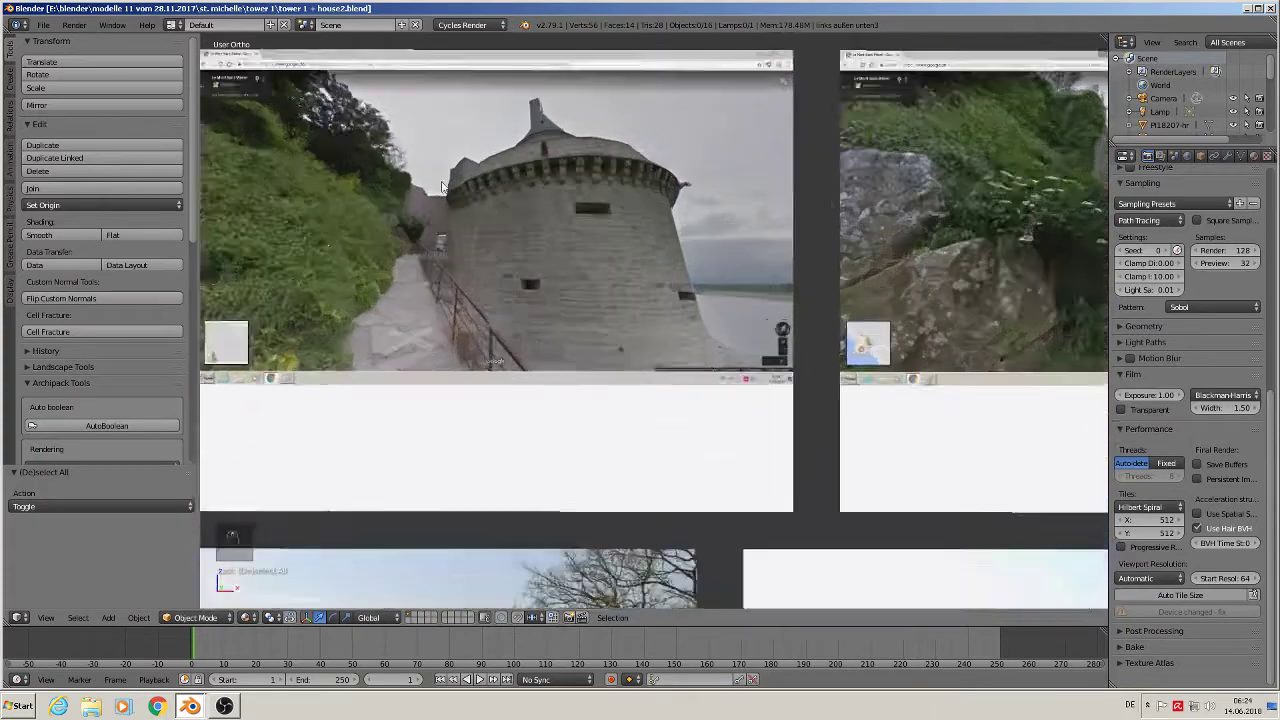
shift+middle_drag(695, 366, 529, 77)
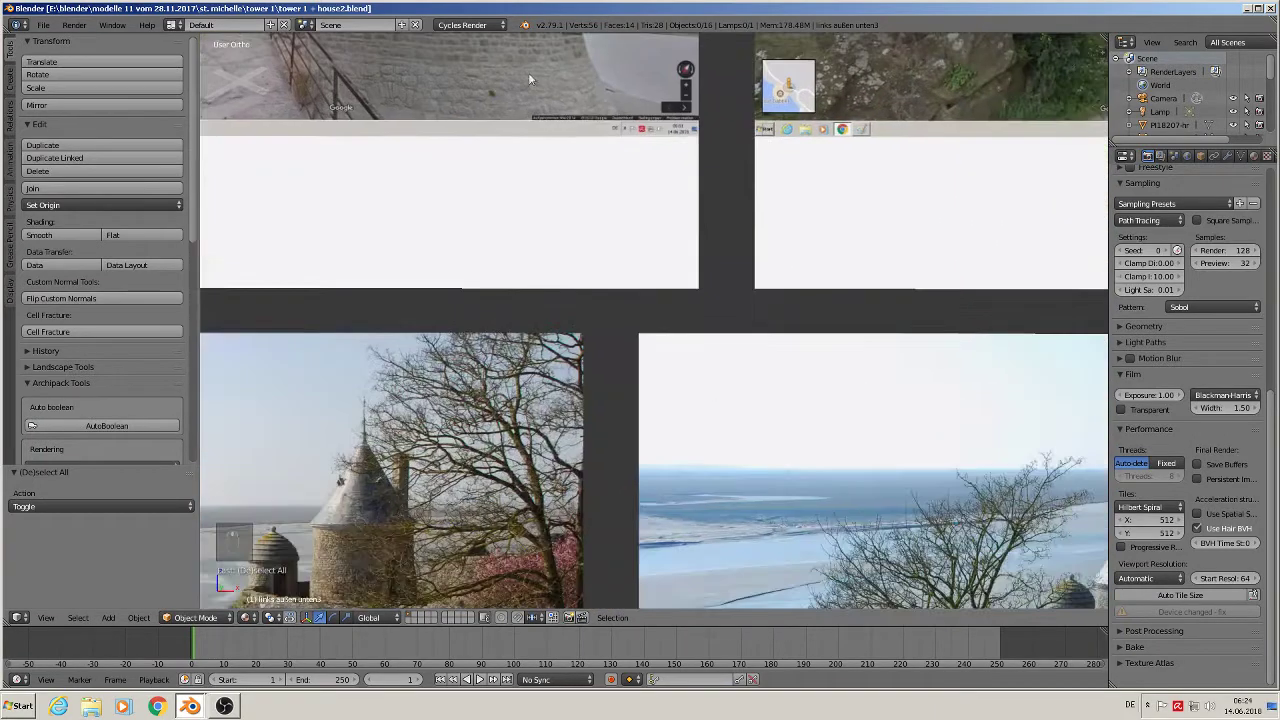
shift+middle_drag(666, 398, 712, 178)
shift+middle_drag(593, 485, 298, 316)
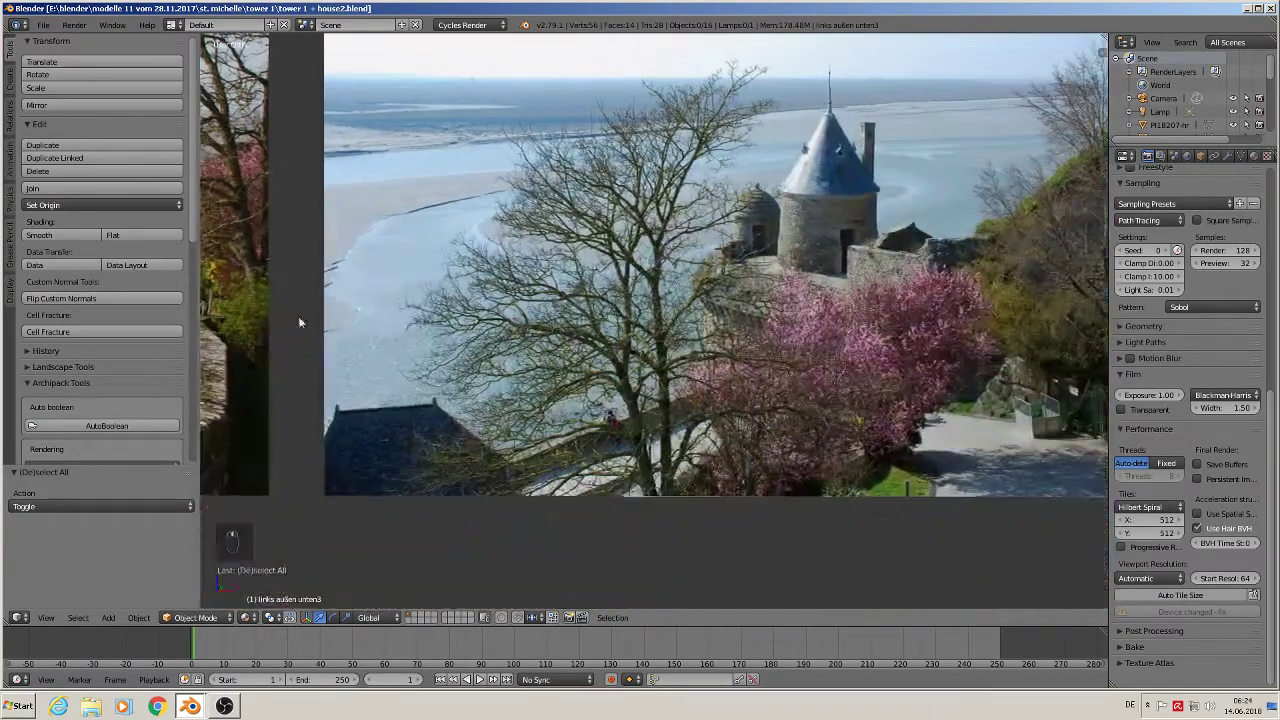
scroll(810, 354, down, 4)
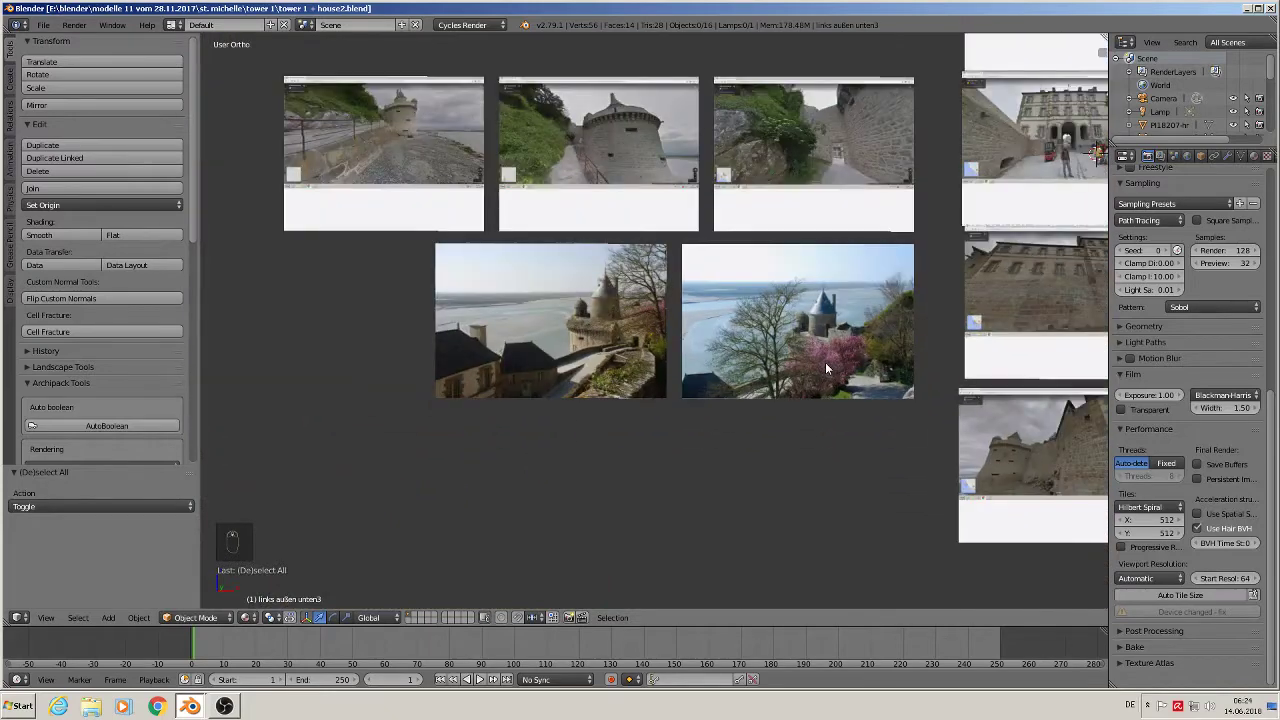
shift+middle_drag(825, 362, 393, 494)
scroll(642, 305, up, 7)
shift+middle_drag(664, 199, 703, 360)
scroll(805, 320, down, 1)
scroll(636, 262, up, 4)
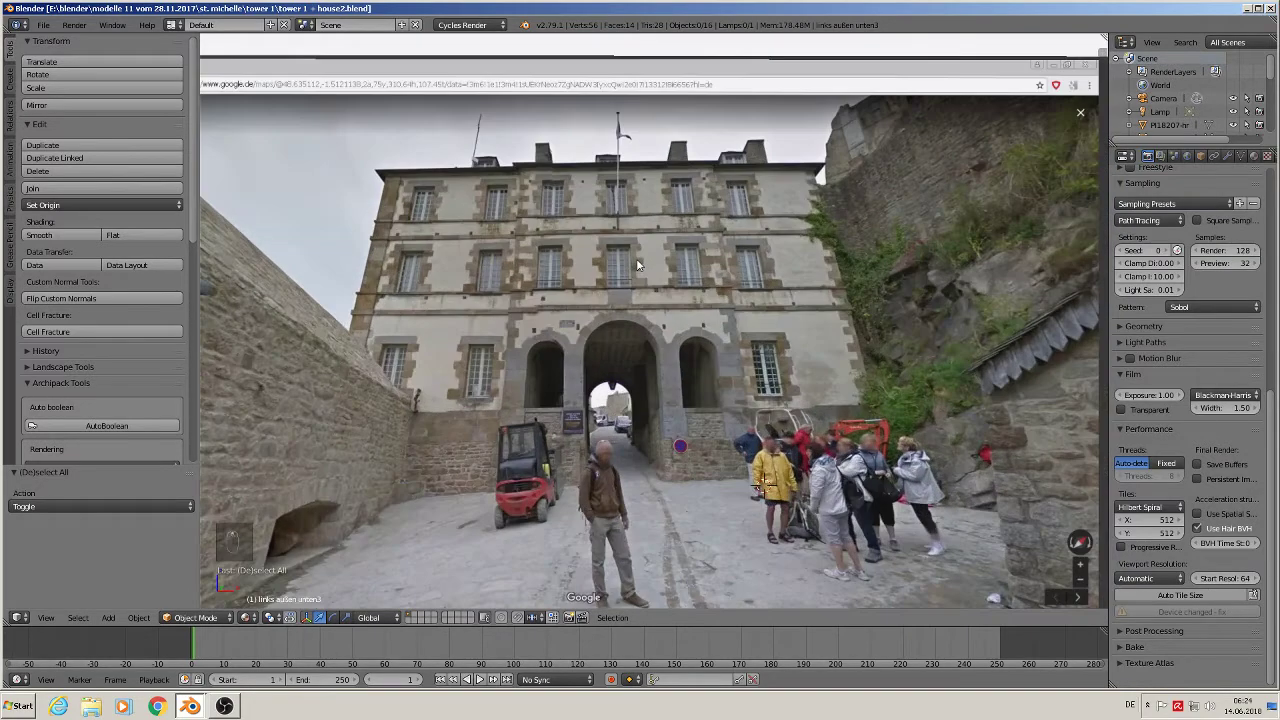
scroll(636, 258, up, 2)
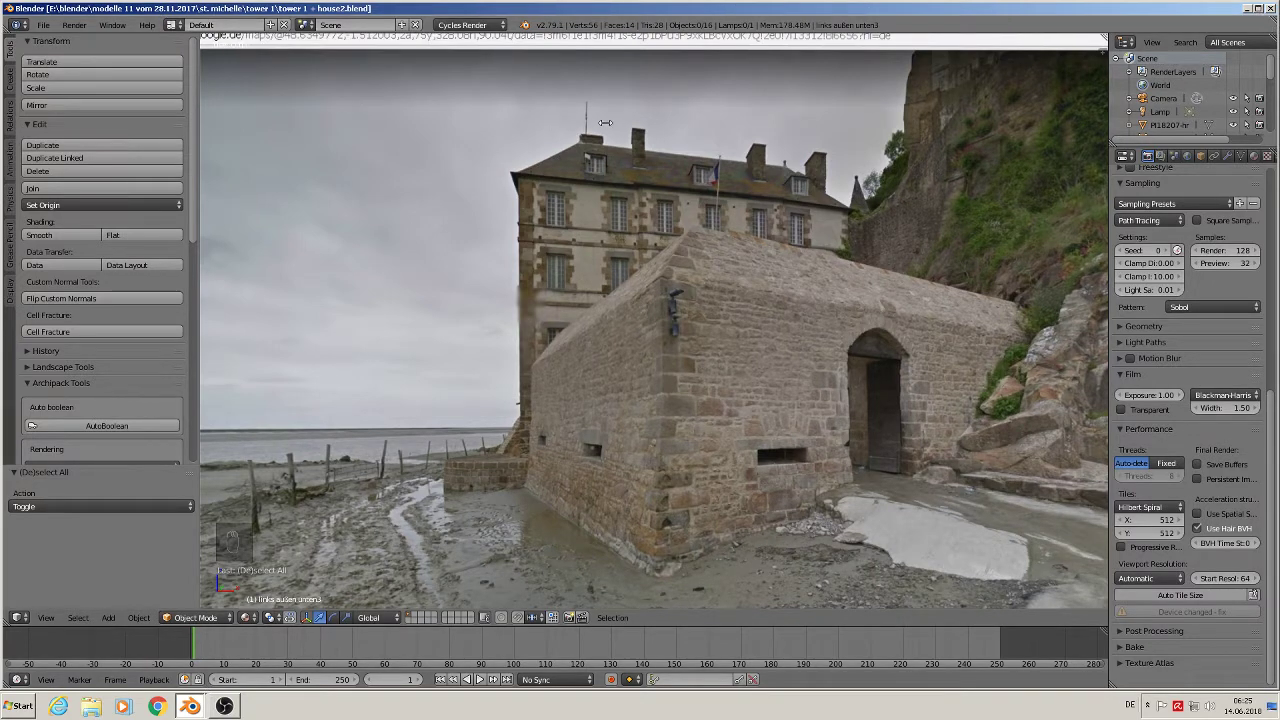
- Arrange the tower 1 + house2.blend and haus9.blend windows side by side
drag(605, 123, 618, 124)
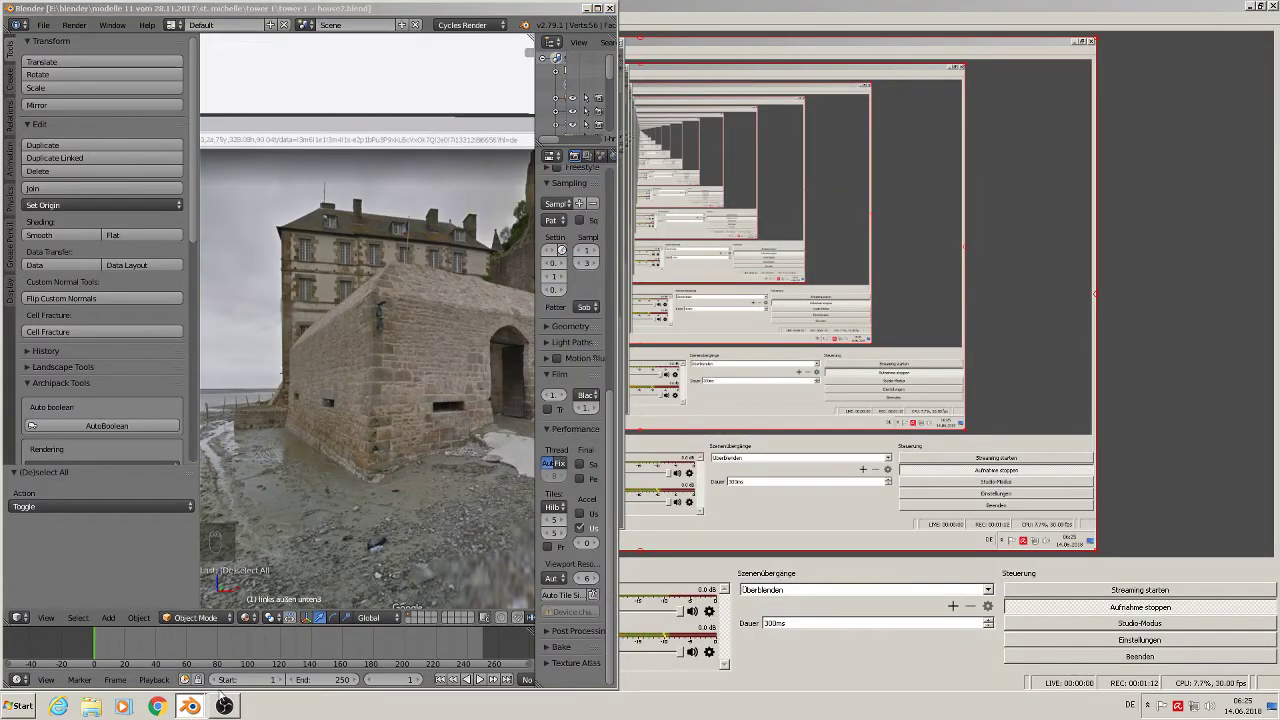
click(231, 682)
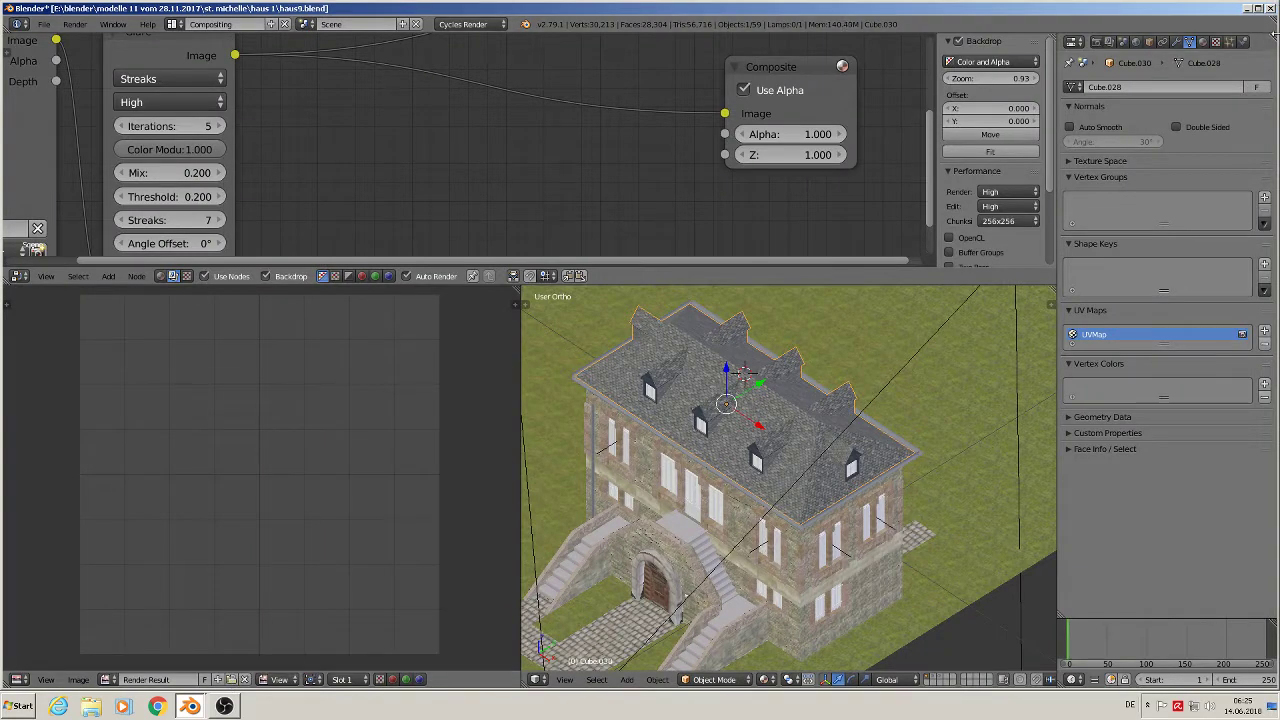
double_click(345, 6)
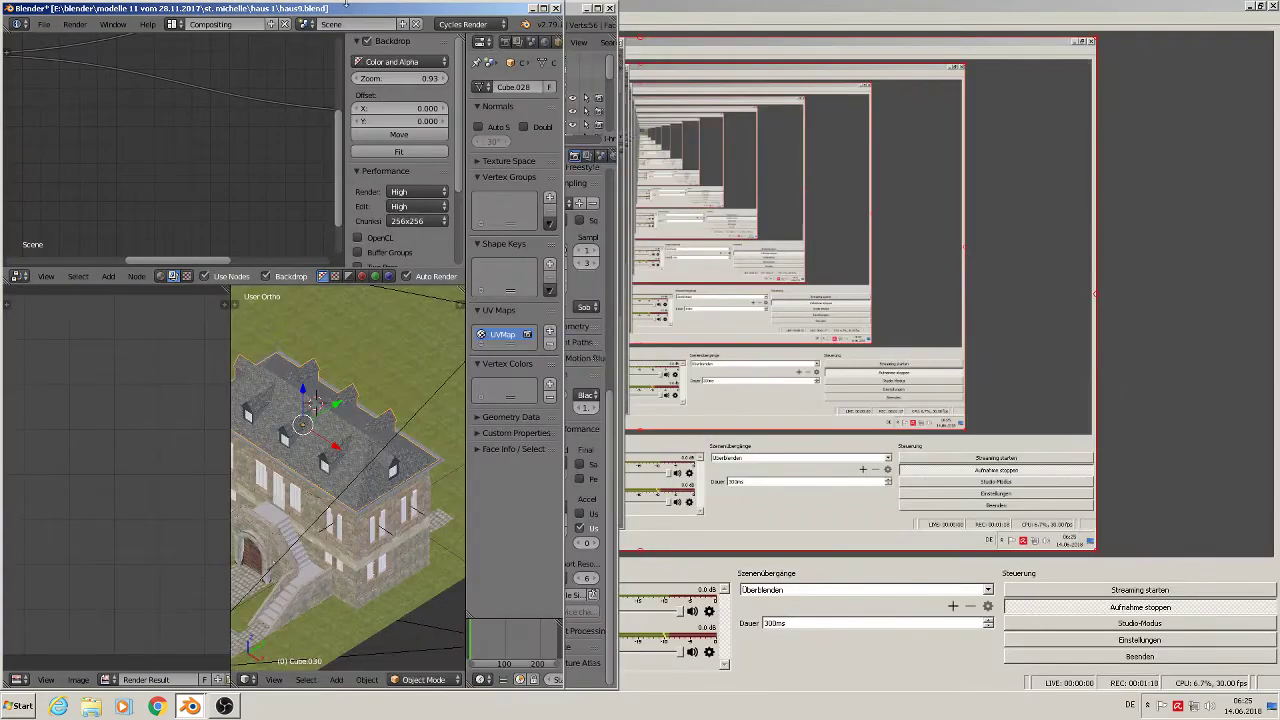
drag(476, 38, 1000, 3)
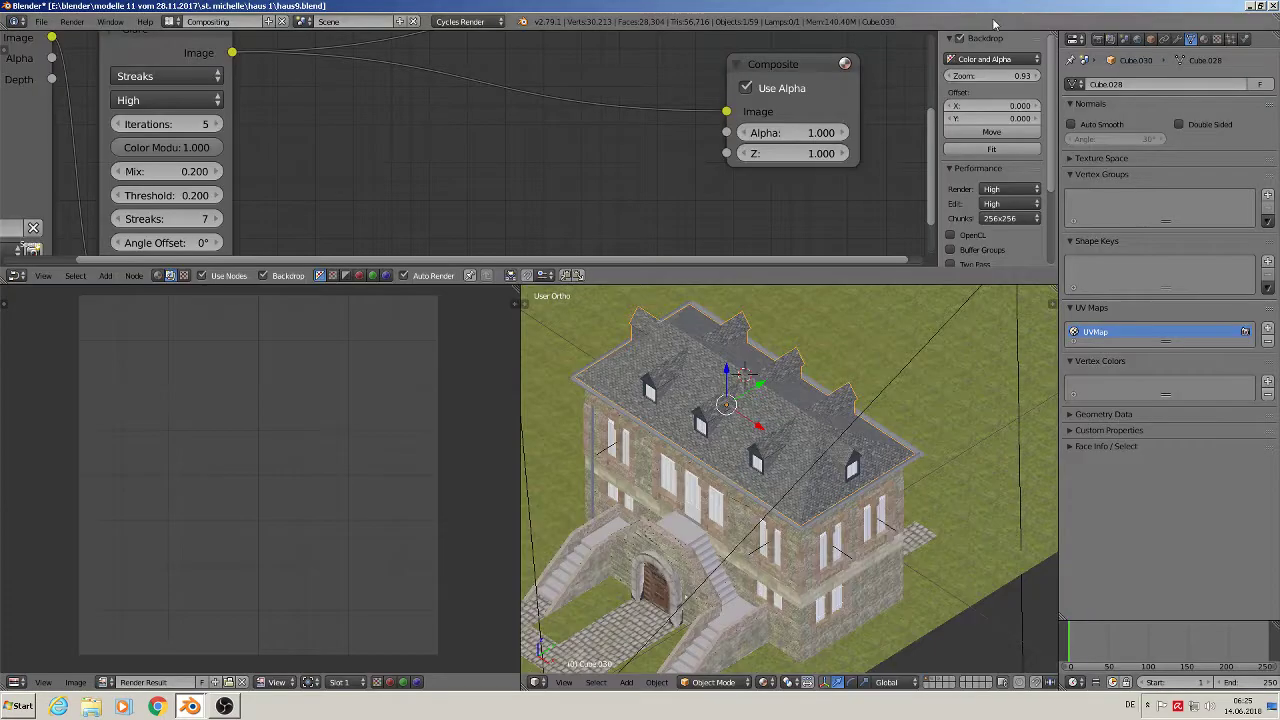
click(1258, 5)
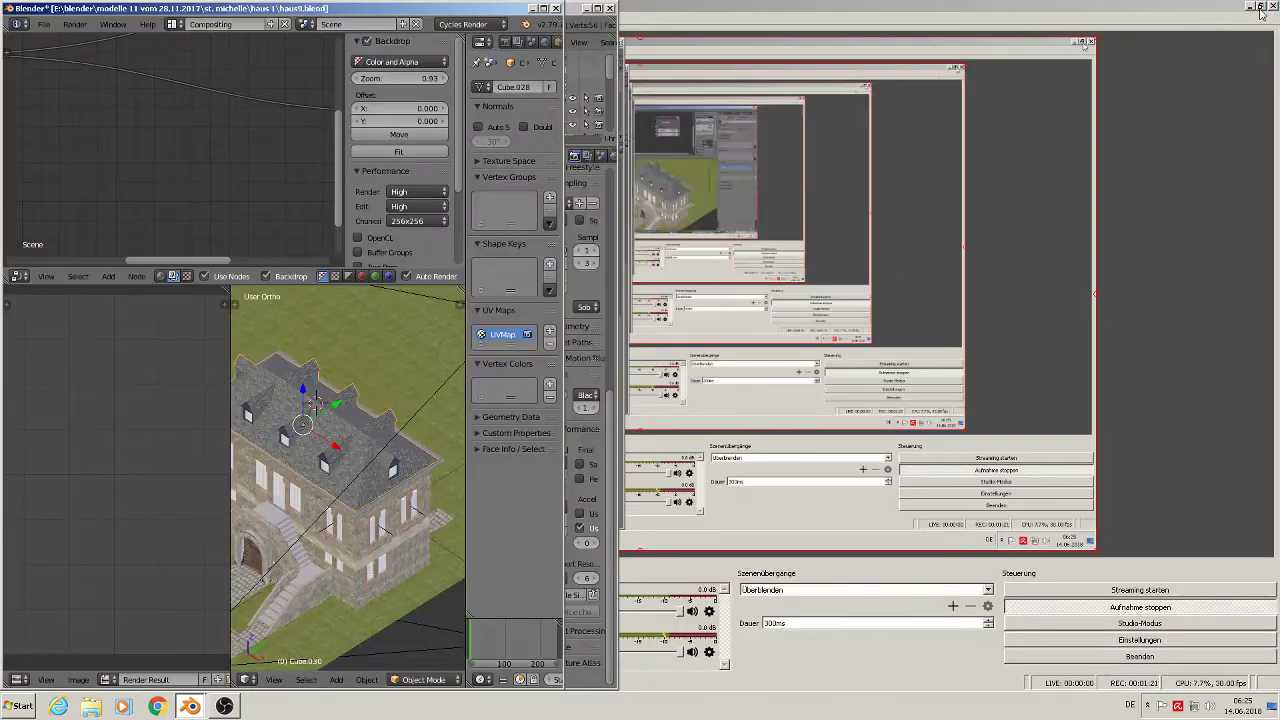
drag(465, 12, 1114, 12)
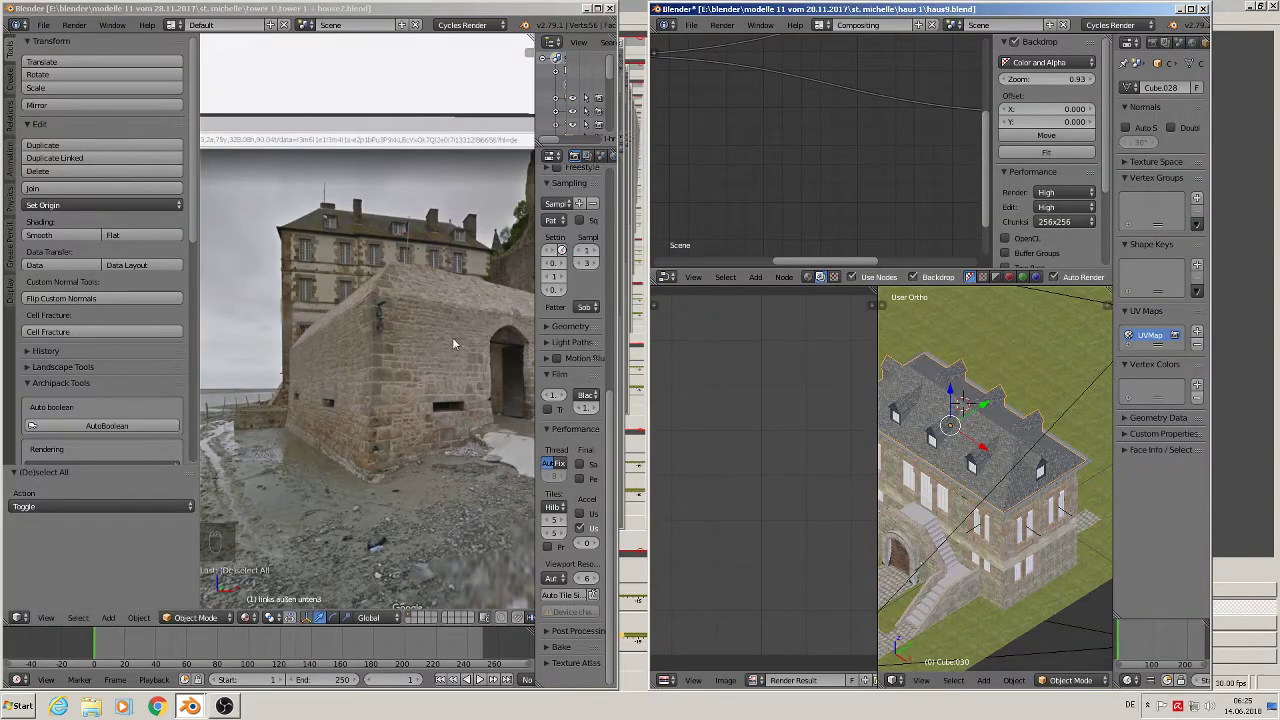
- Copy the selected slate roof with its dormers from the haus9.blend house
click(348, 259)
scroll(355, 276, down, 7)
scroll(359, 294, down, 4)
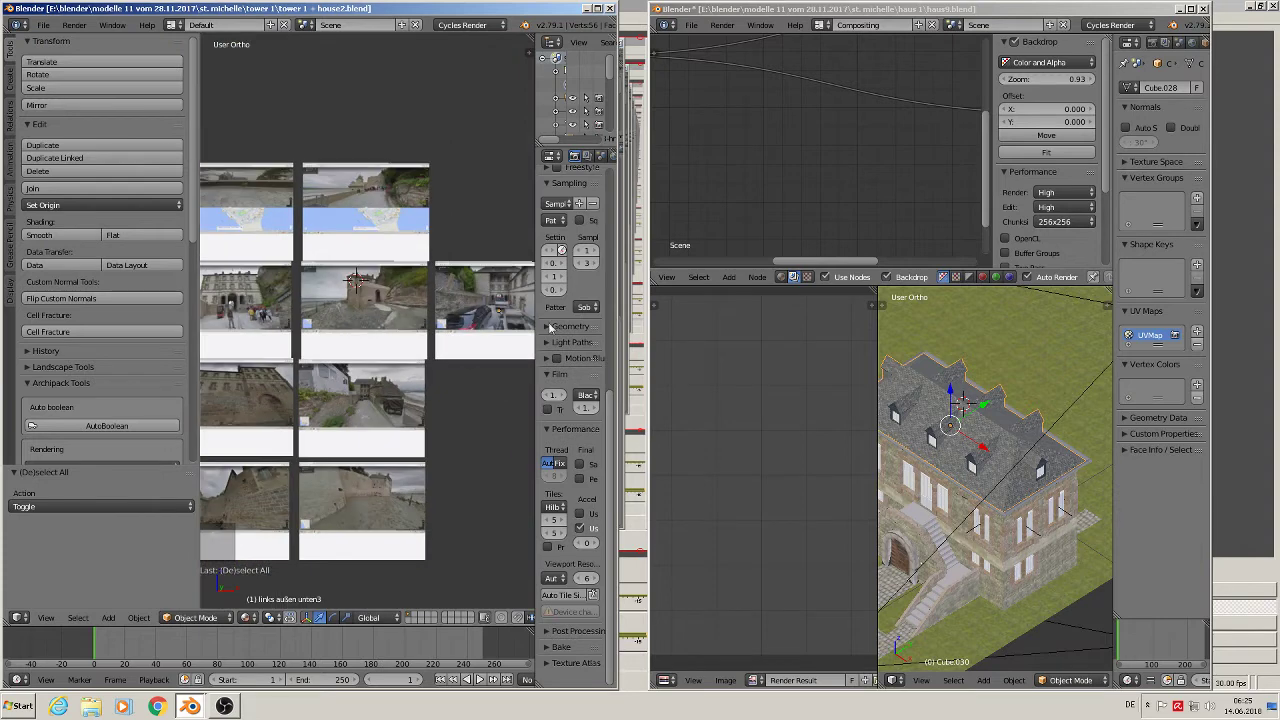
scroll(973, 437, up, 3)
click(968, 451)
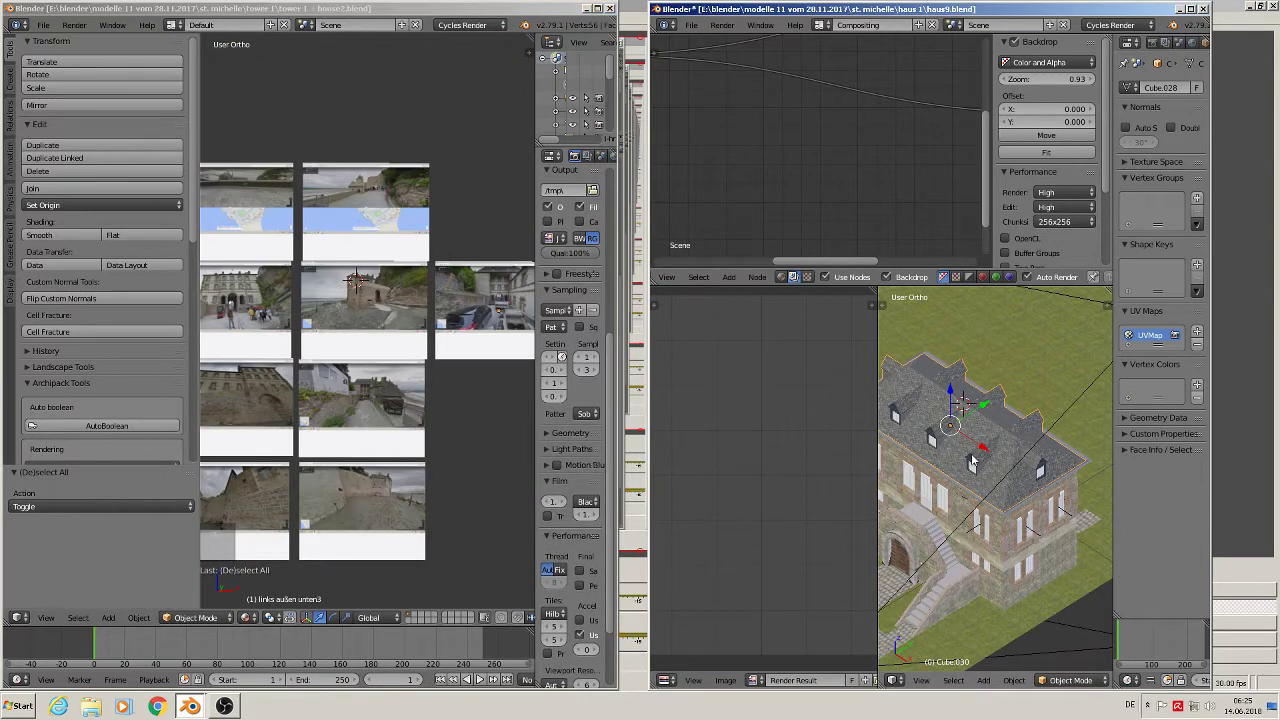
scroll(968, 451, up, 3)
scroll(968, 451, down, 3)
scroll(968, 452, down, 1)
scroll(967, 445, up, 3)
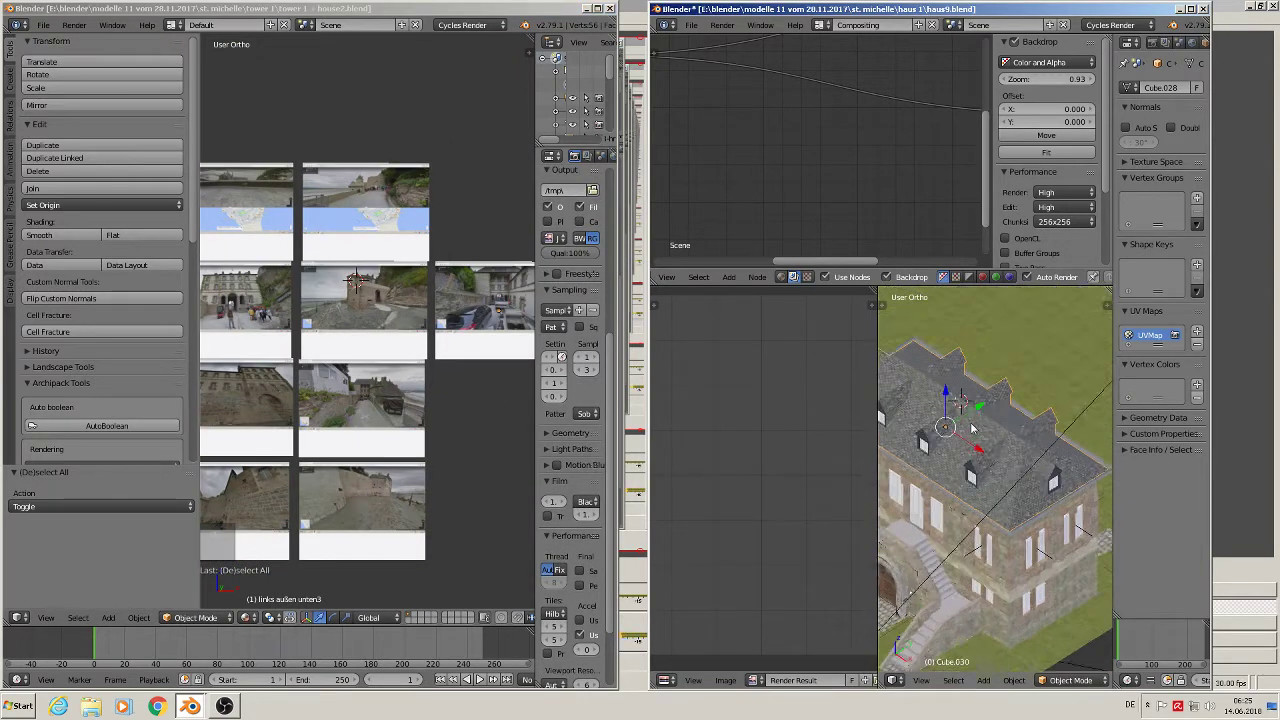
middle_drag(980, 432, 1007, 431)
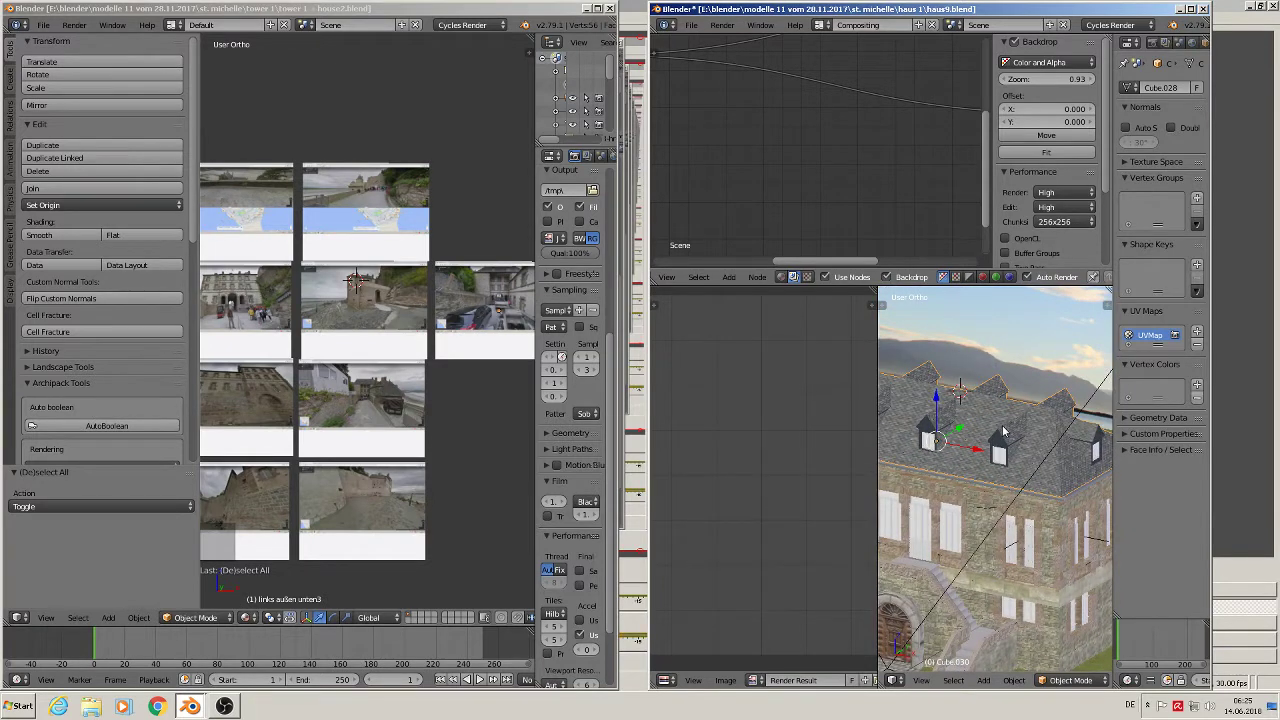
key(ctrl+c)
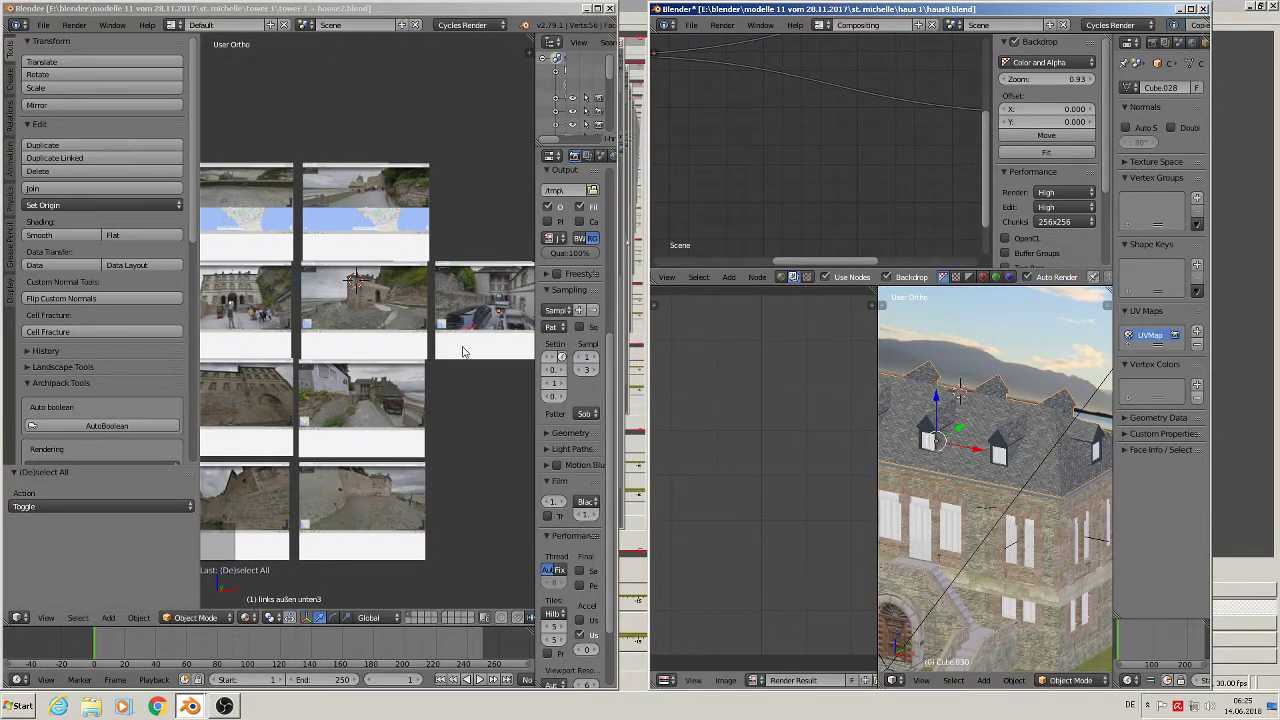
- Paste the copied roof into tower 1 + house2.blend and deselect everything
click(452, 438)
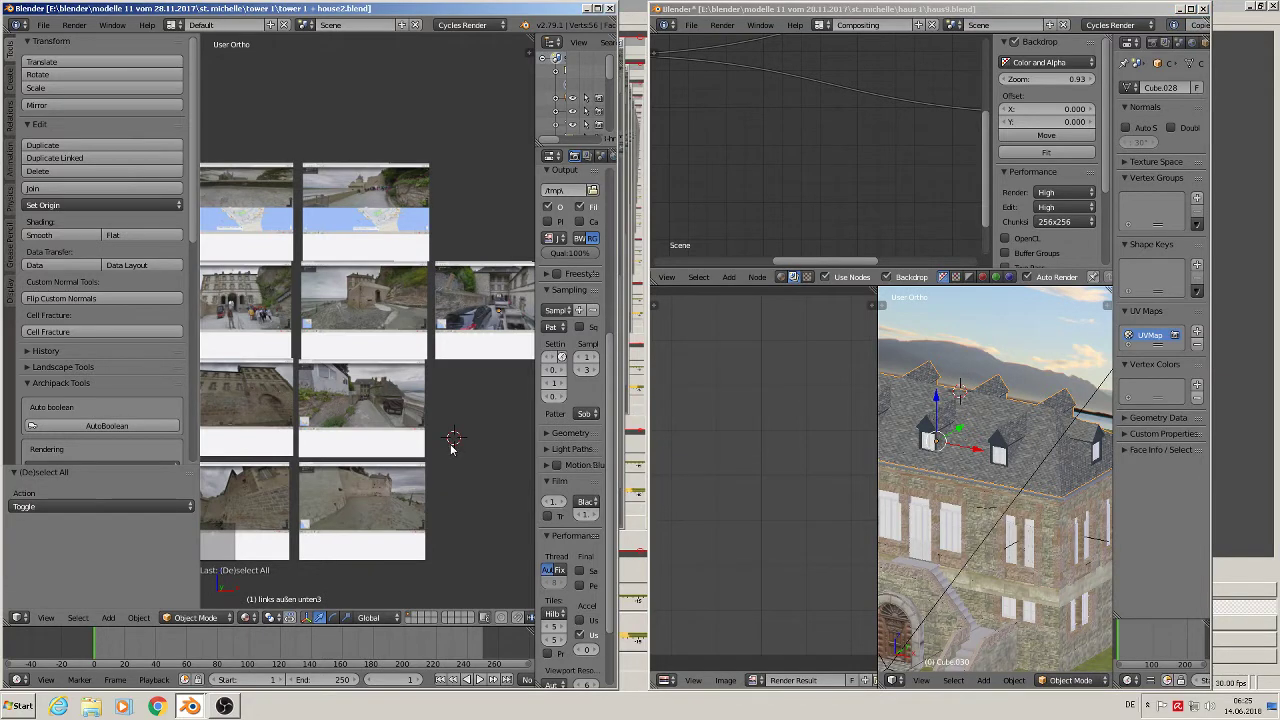
key(ctrl+v)
scroll(456, 443, down, 7)
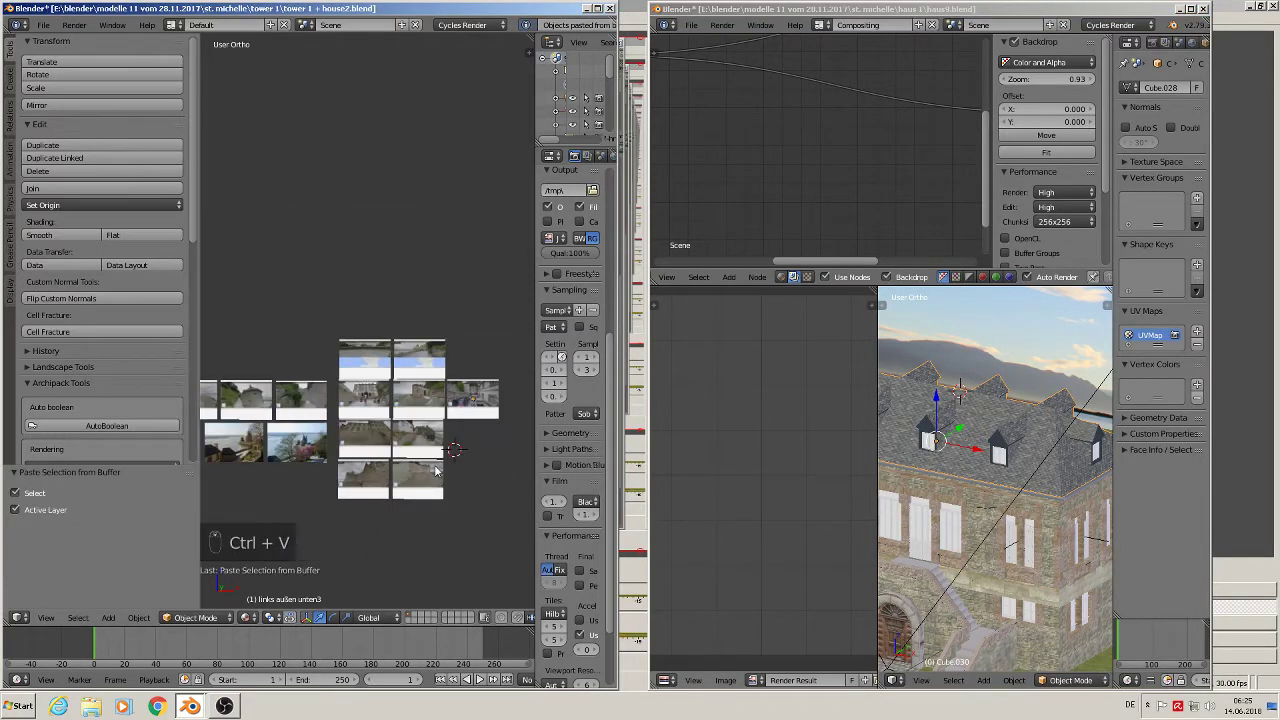
shift+middle_drag(423, 453, 382, 363)
scroll(378, 440, up, 17)
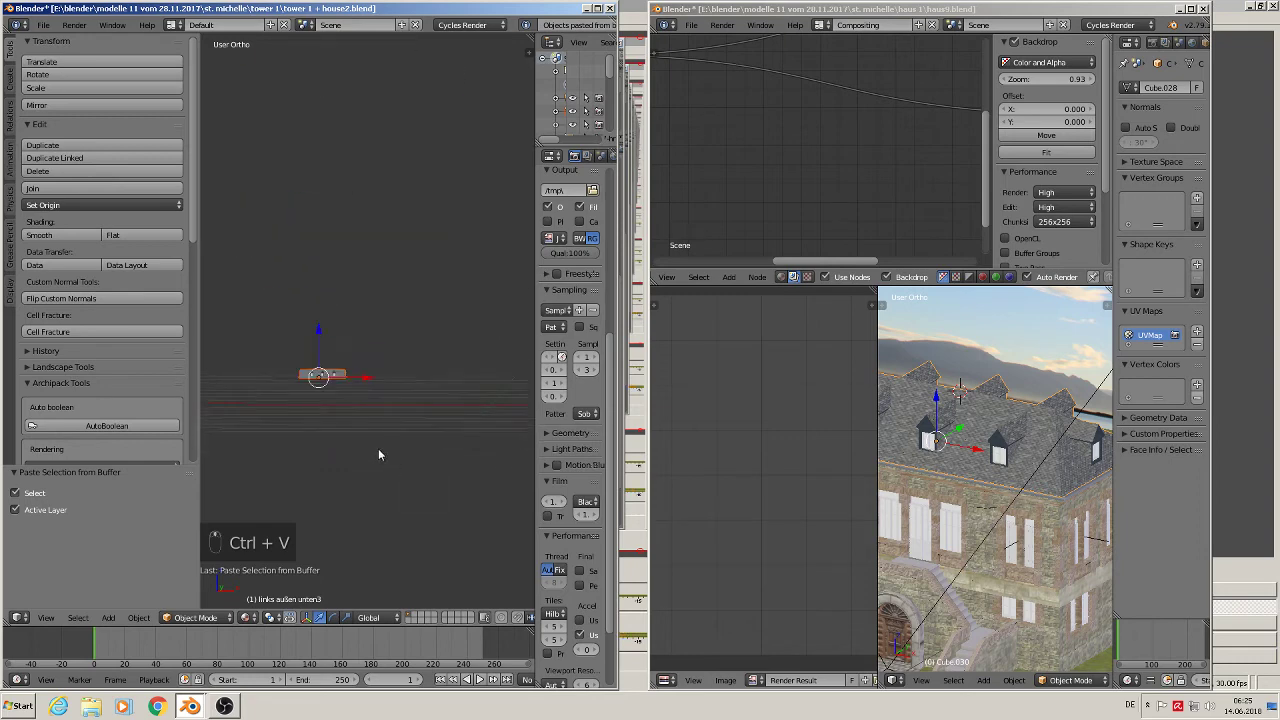
key(a)
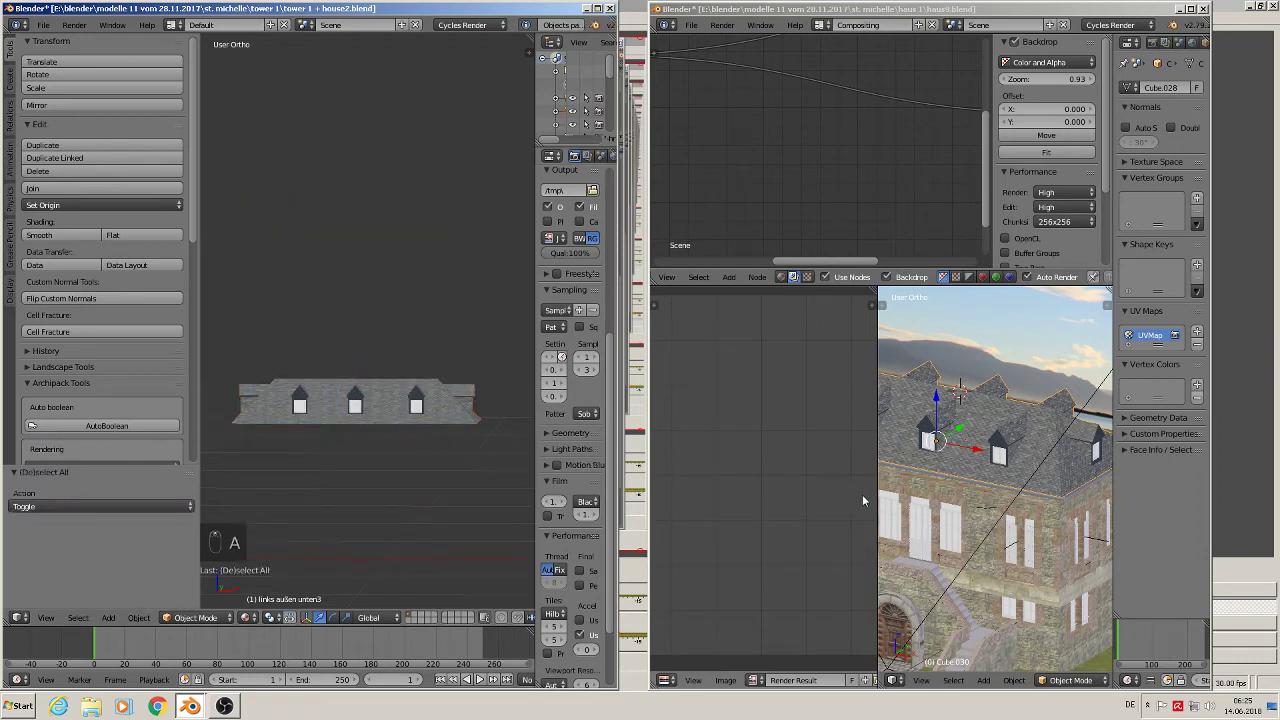
scroll(1008, 532, up, 1)
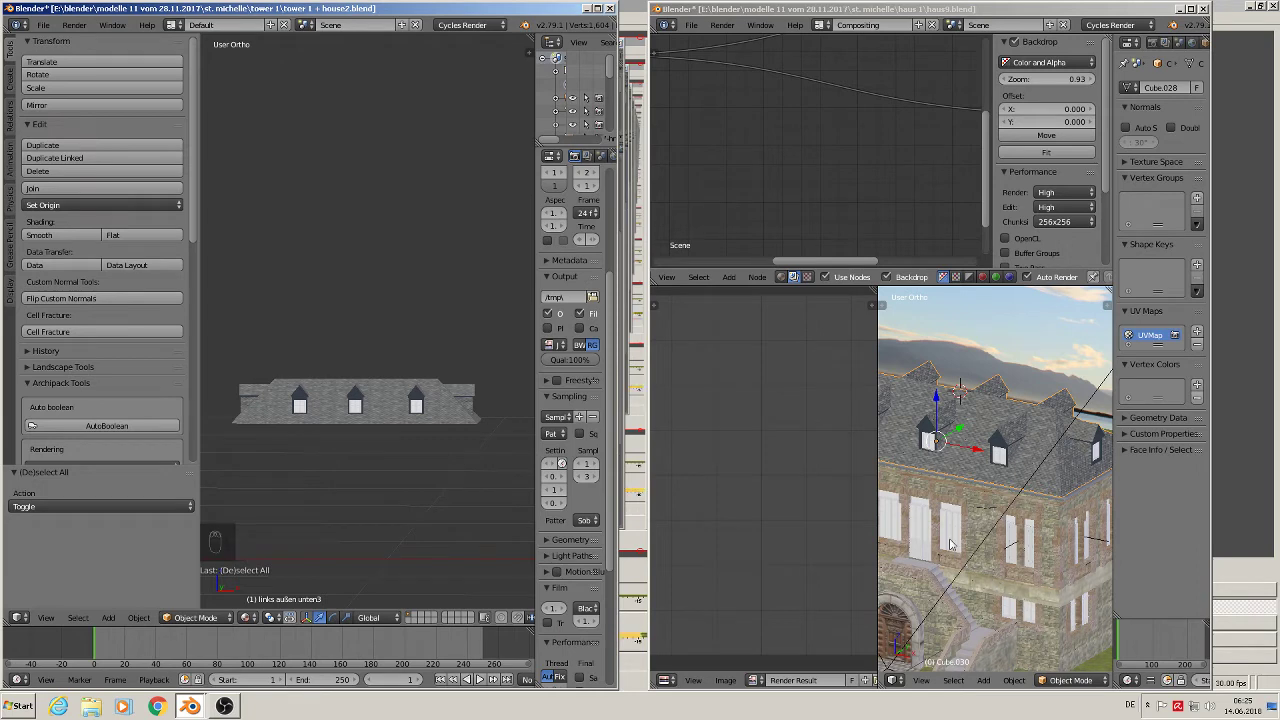
- Copy the upper-floor corner stonework from the haus9.blend house and paste it into tower 1 + house2.blend
right_click(1020, 532)
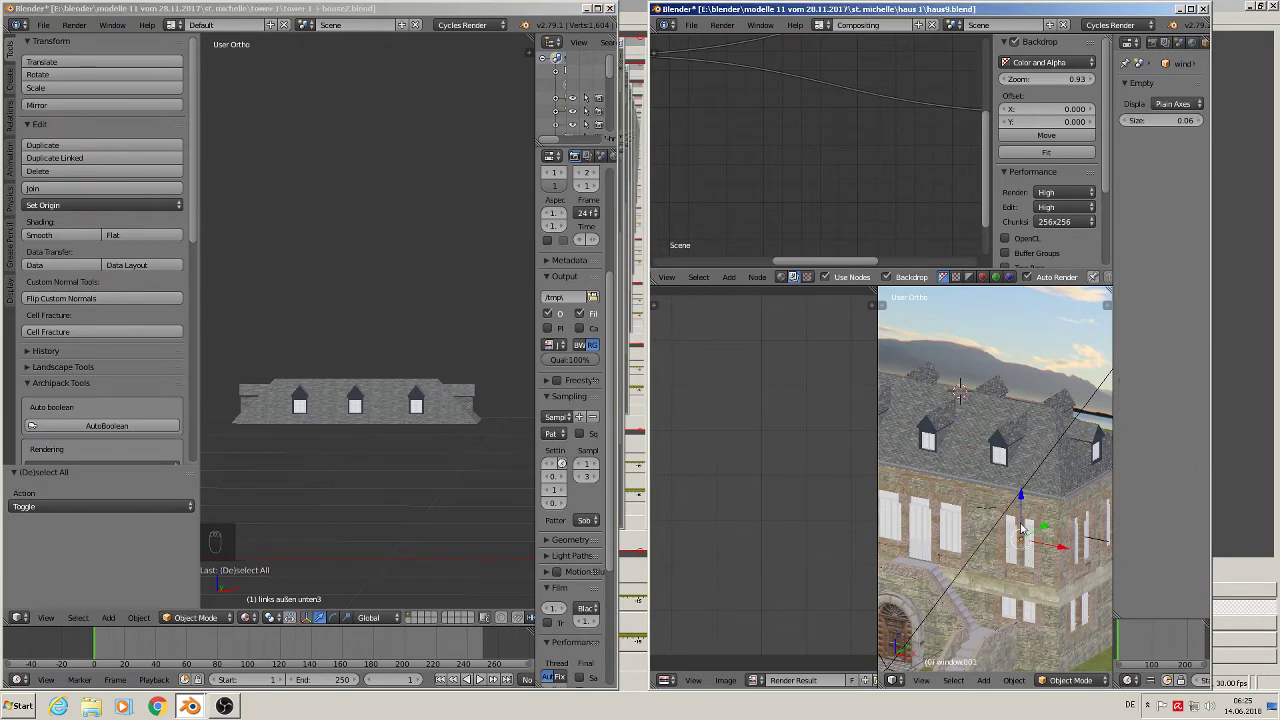
scroll(1028, 555, up, 5)
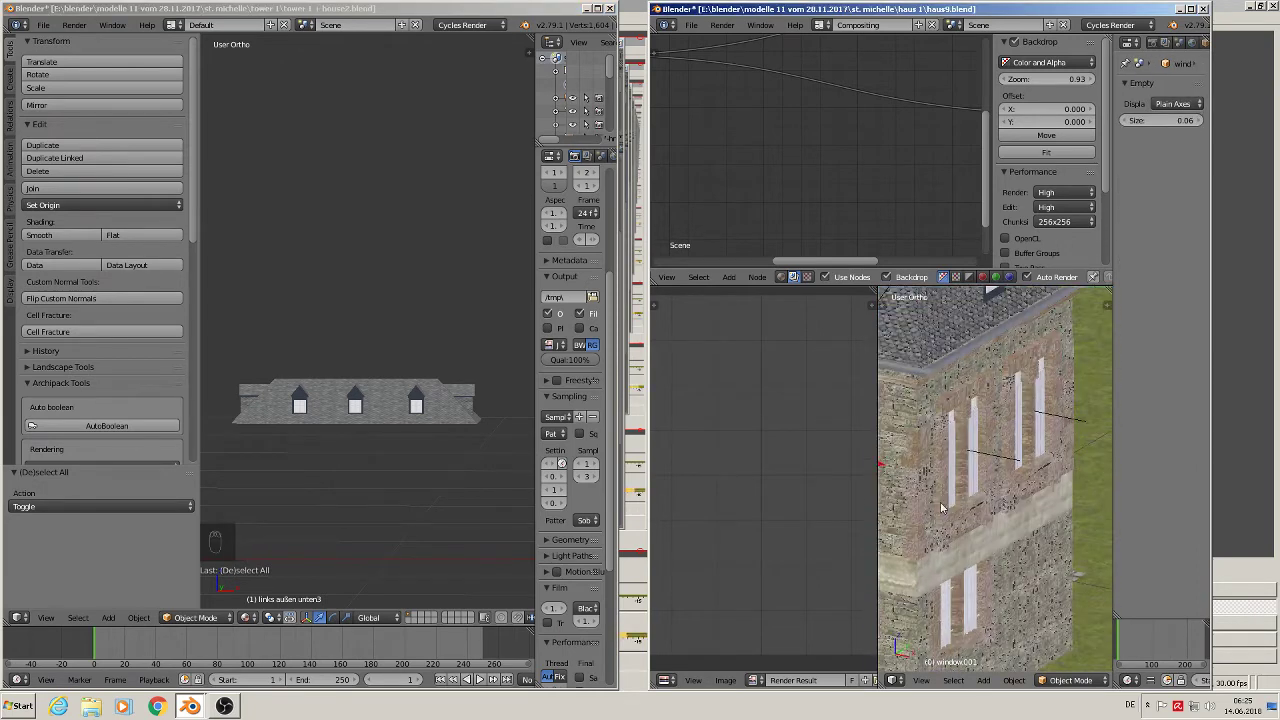
right_click(920, 458)
scroll(920, 458, down, 4)
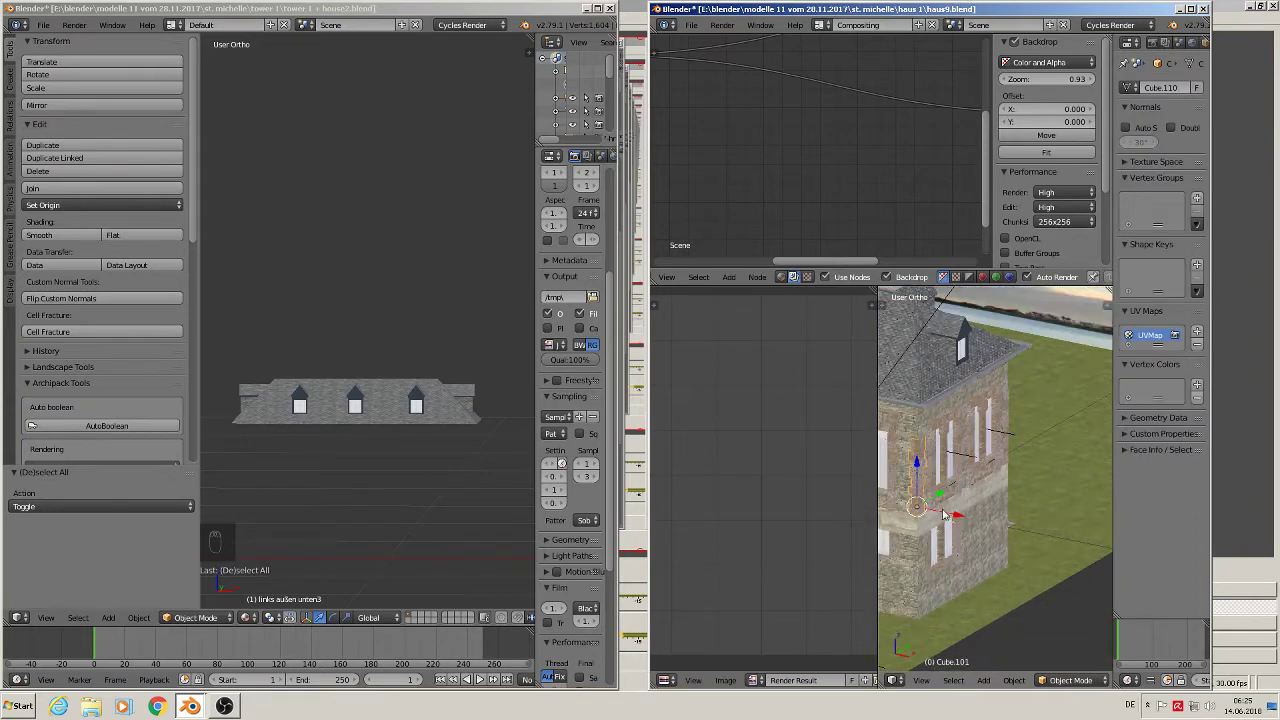
key(g)
click(951, 513)
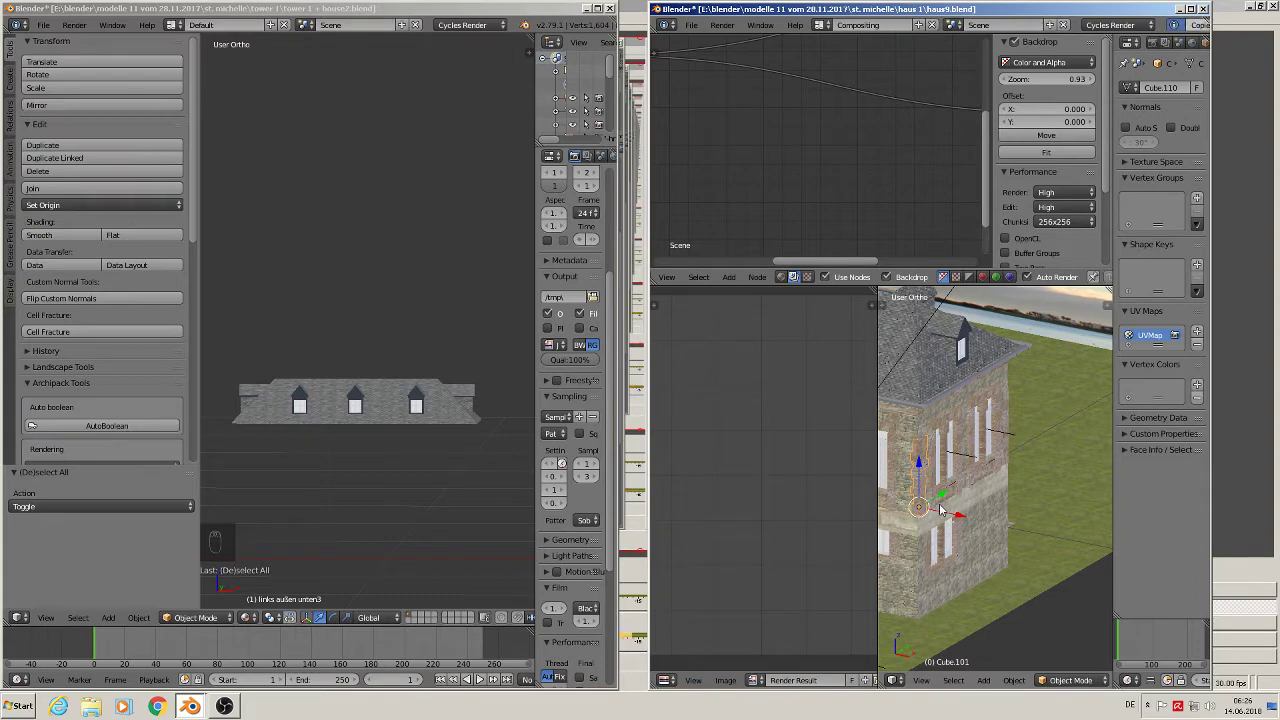
click(406, 453)
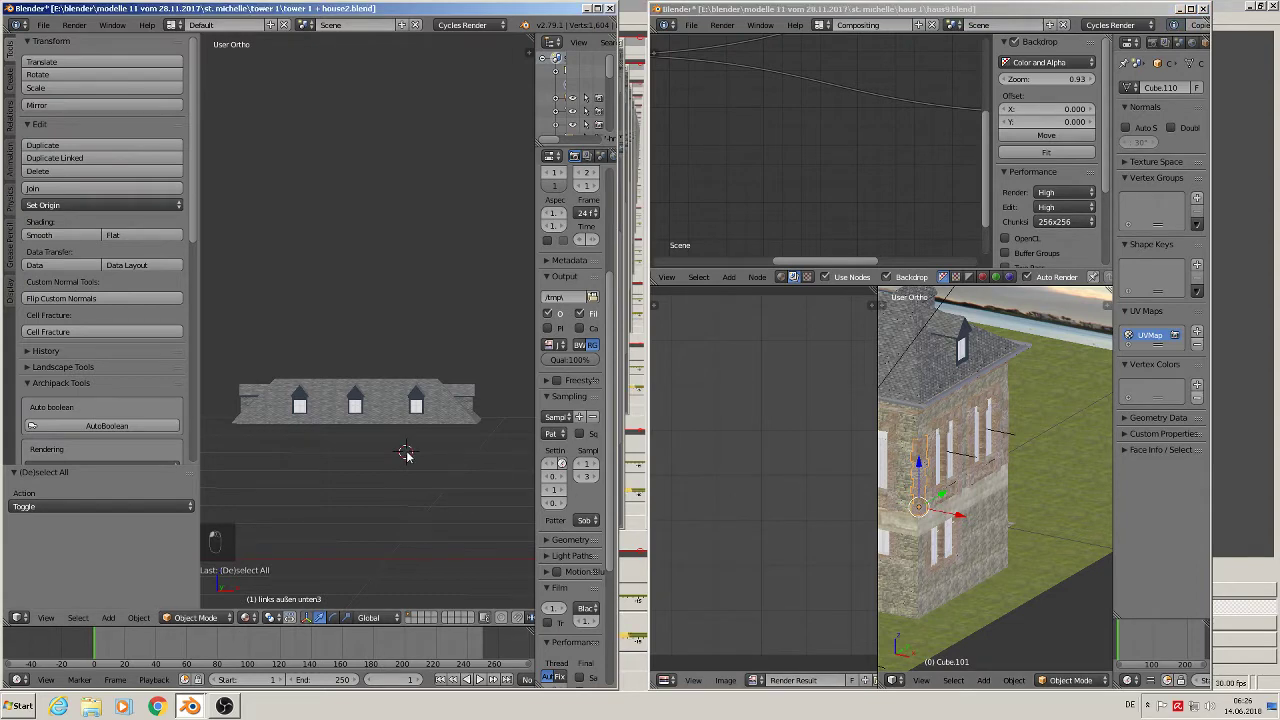
key(ctrl+v)
- Copy two upper-floor corner stonework pieces from the haus9.blend house and paste them into tower 1 + house2.blend
click(1010, 415)
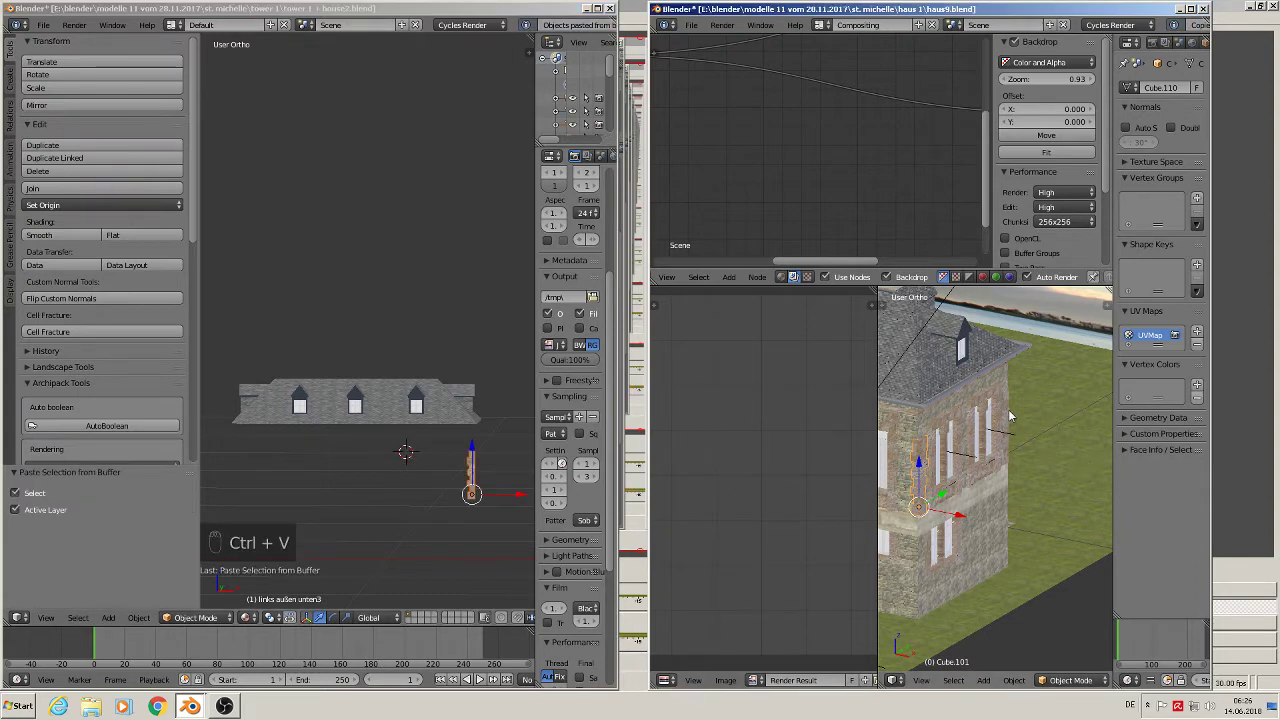
right_click(1010, 415)
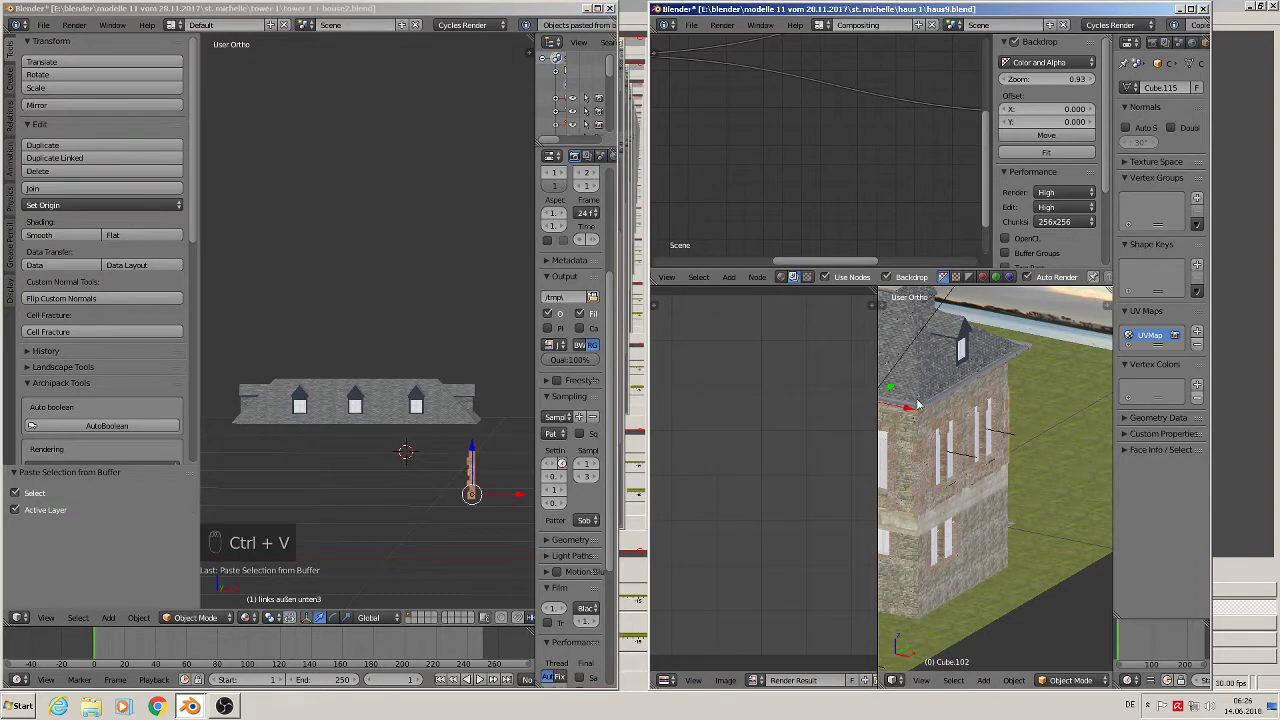
right_click(985, 408)
right_click(1012, 416)
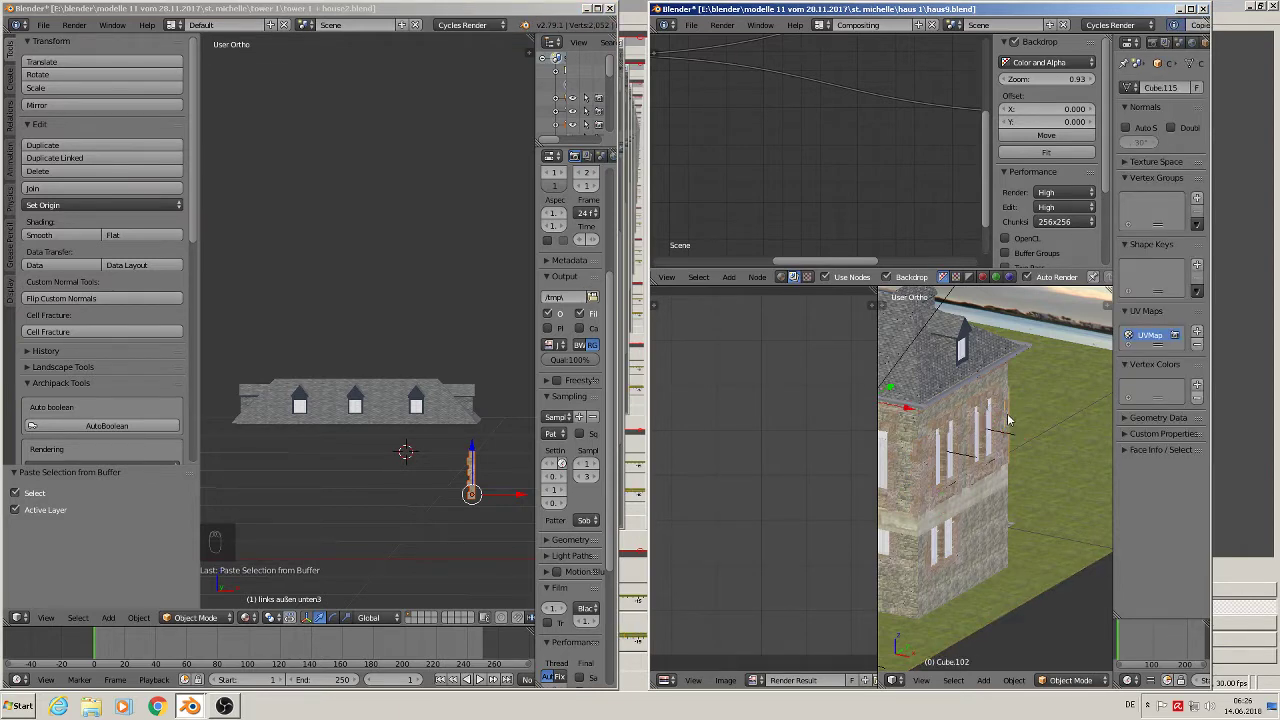
click(405, 492)
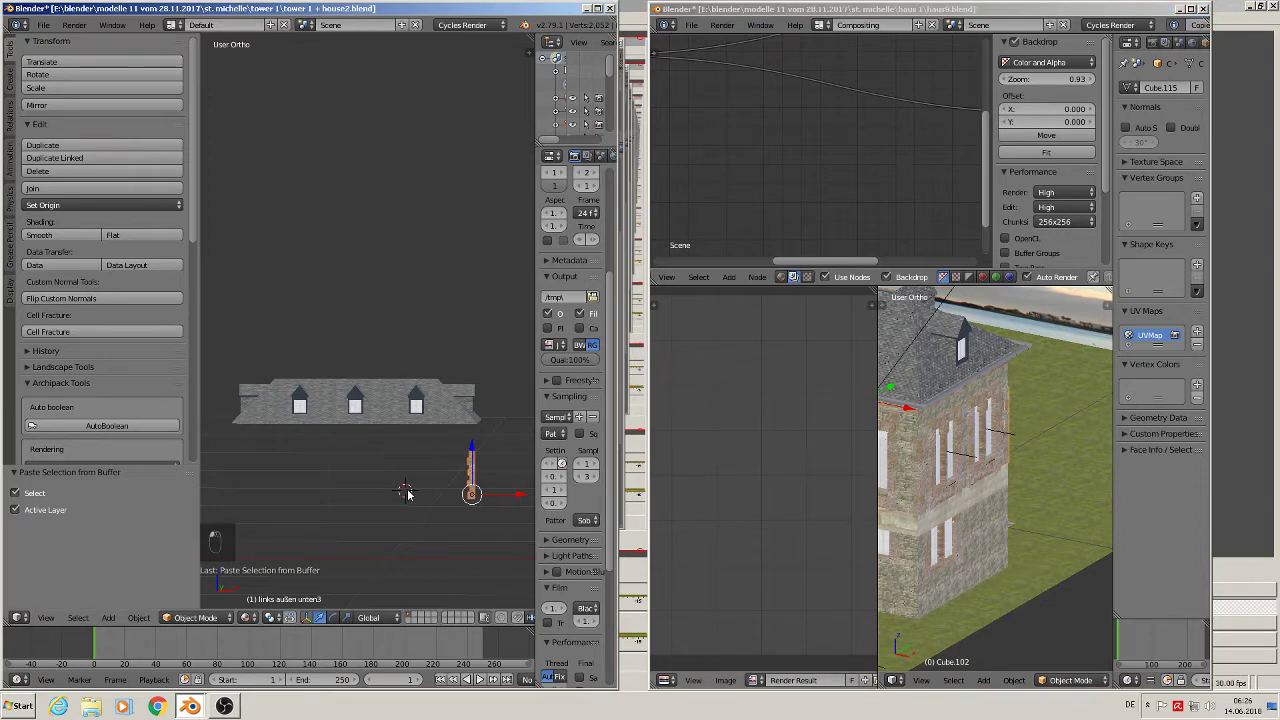
key(ctrl+v)
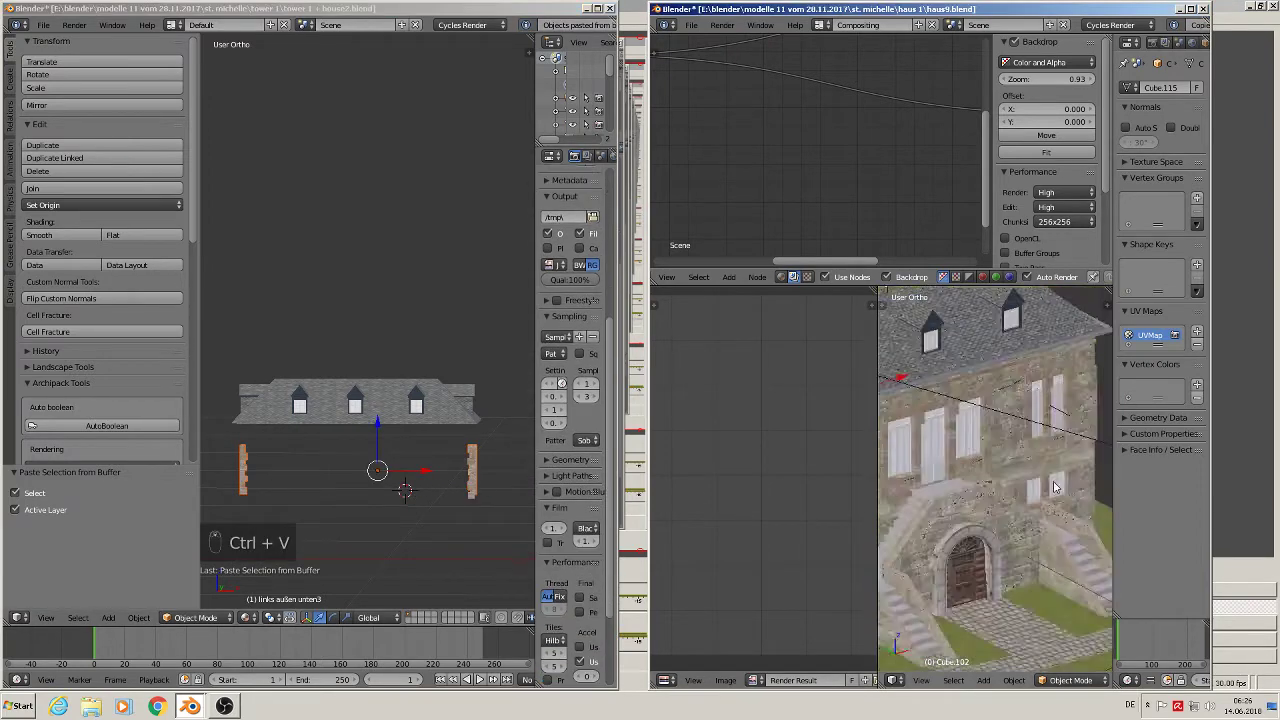
- Copy the corner stonework beside the downpipe on the haus9.blend house and paste it into tower 1 + house2.blend
middle_drag(1053, 481, 929, 461)
right_click(982, 429)
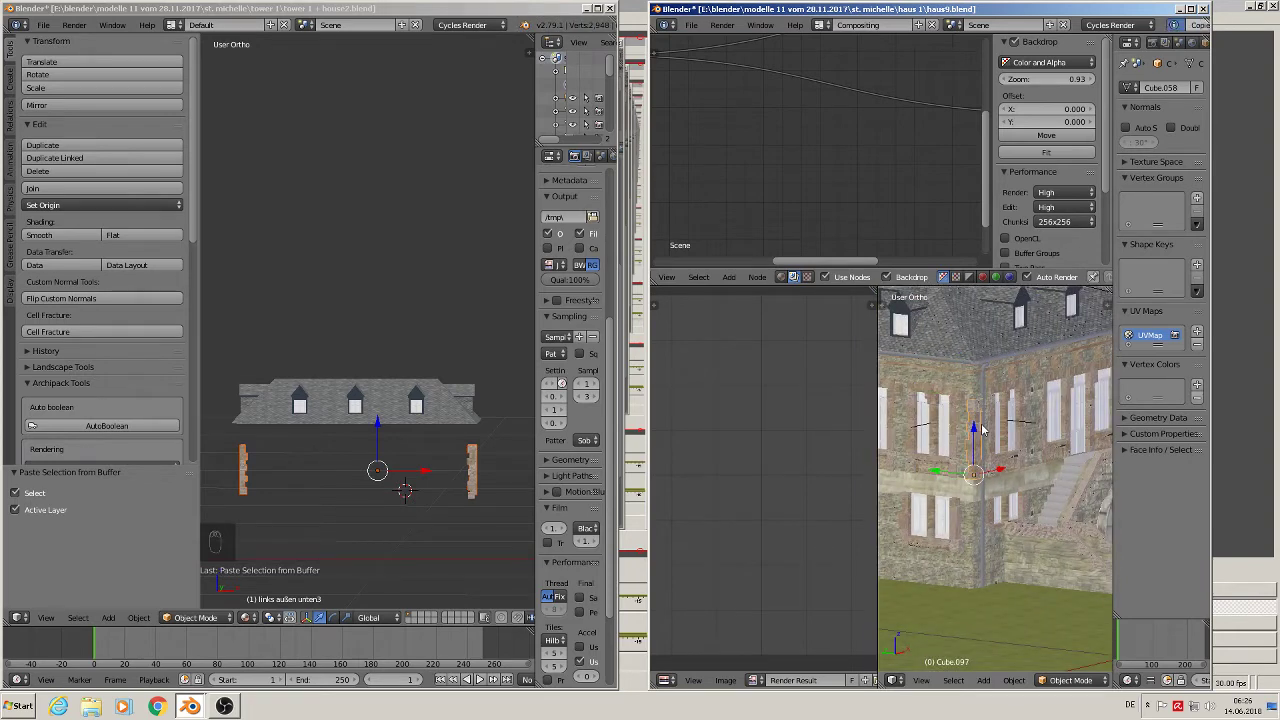
click(387, 509)
key(ctrl+v)
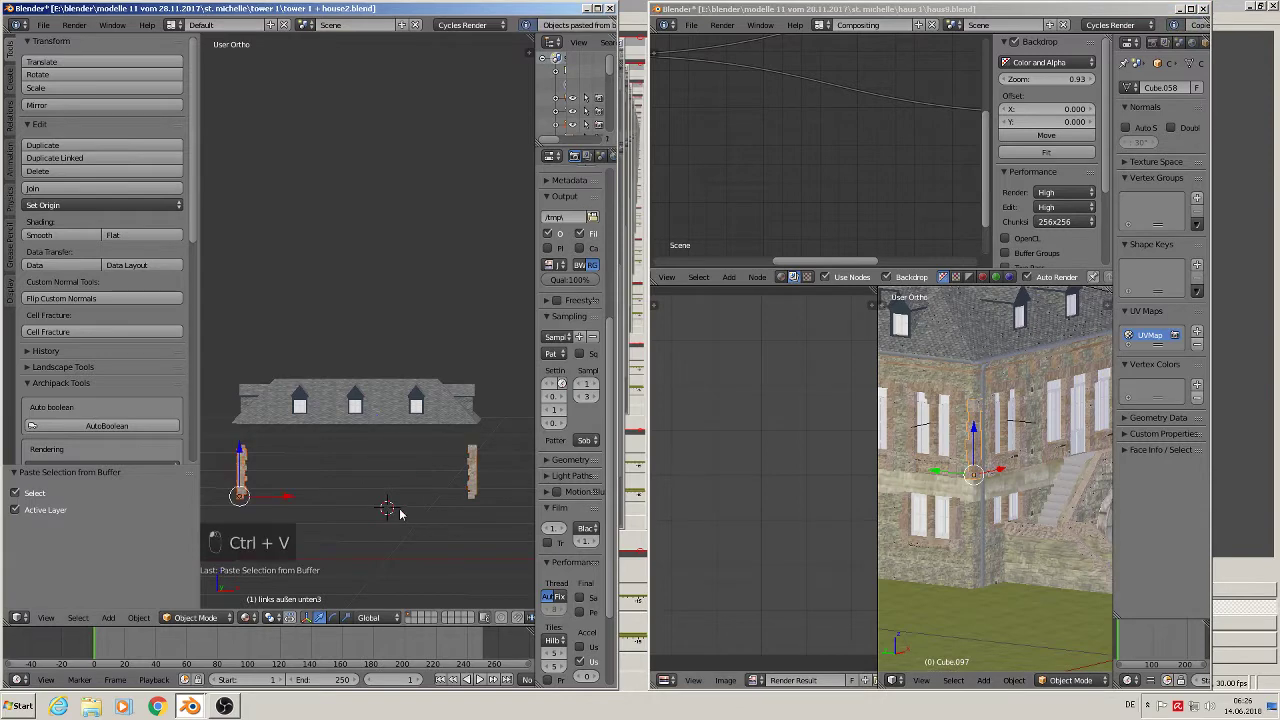
scroll(394, 509, down, 2)
scroll(570, 510, up, 3)
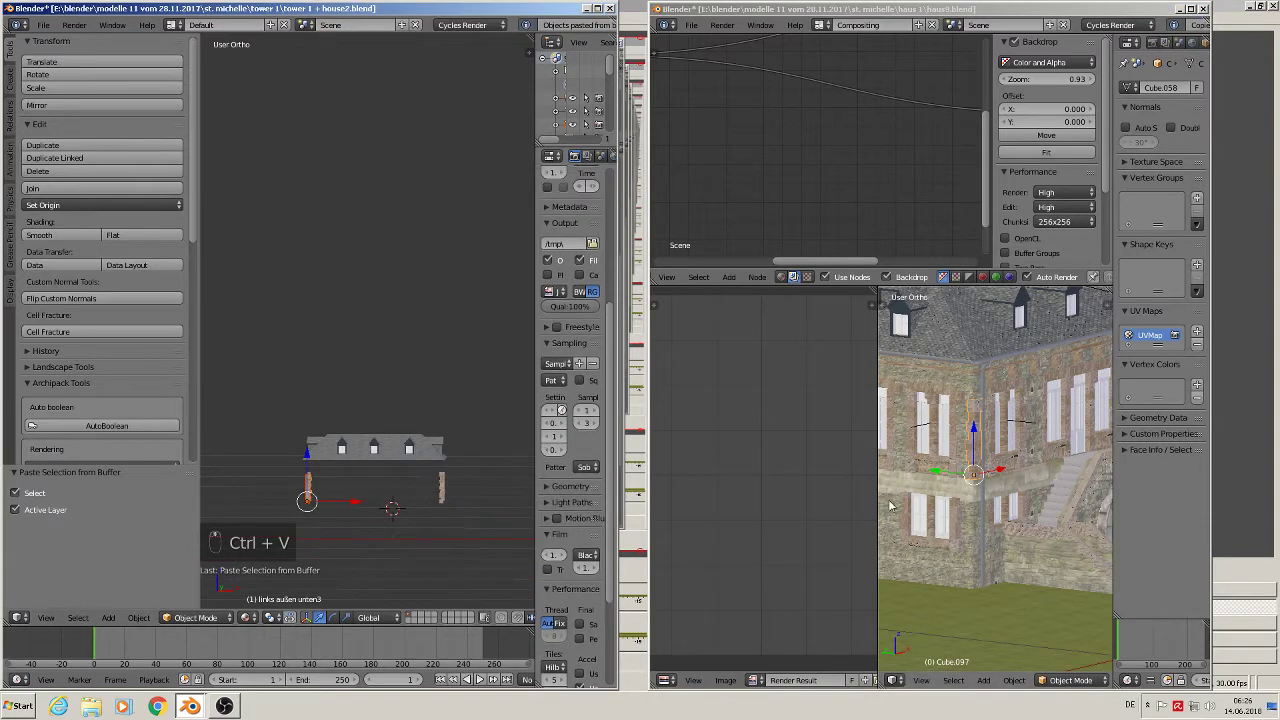
- Copy the ground-floor double window with its stone surround into tower 1 + house2.blend and move it 0.112 along X
right_click(948, 521)
scroll(945, 521, up, 3)
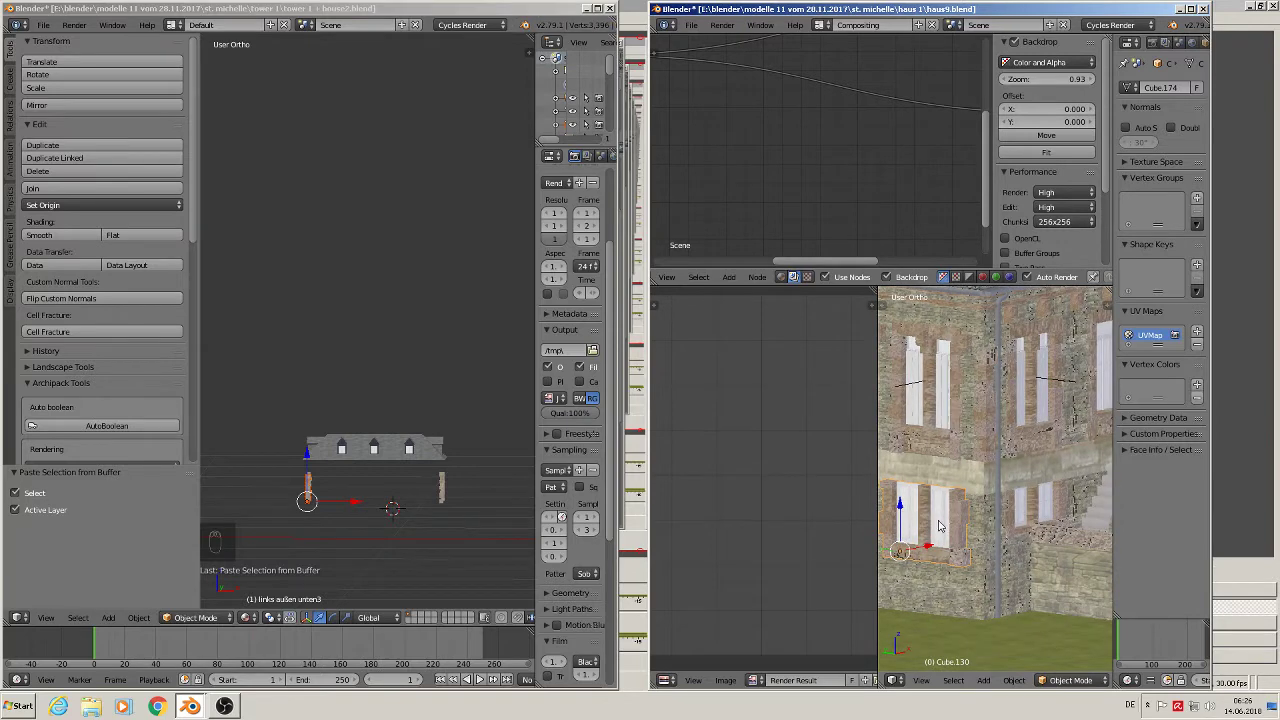
click(347, 522)
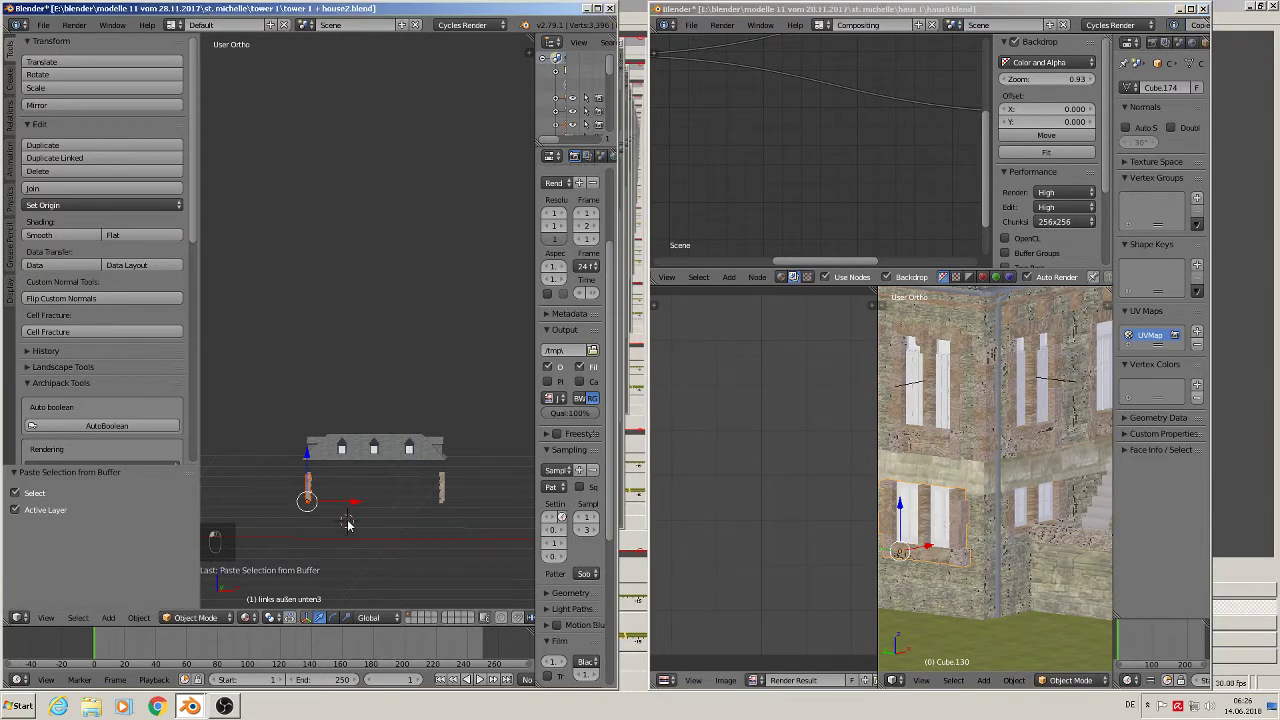
key(ctrl+v)
drag(348, 524, 384, 542)
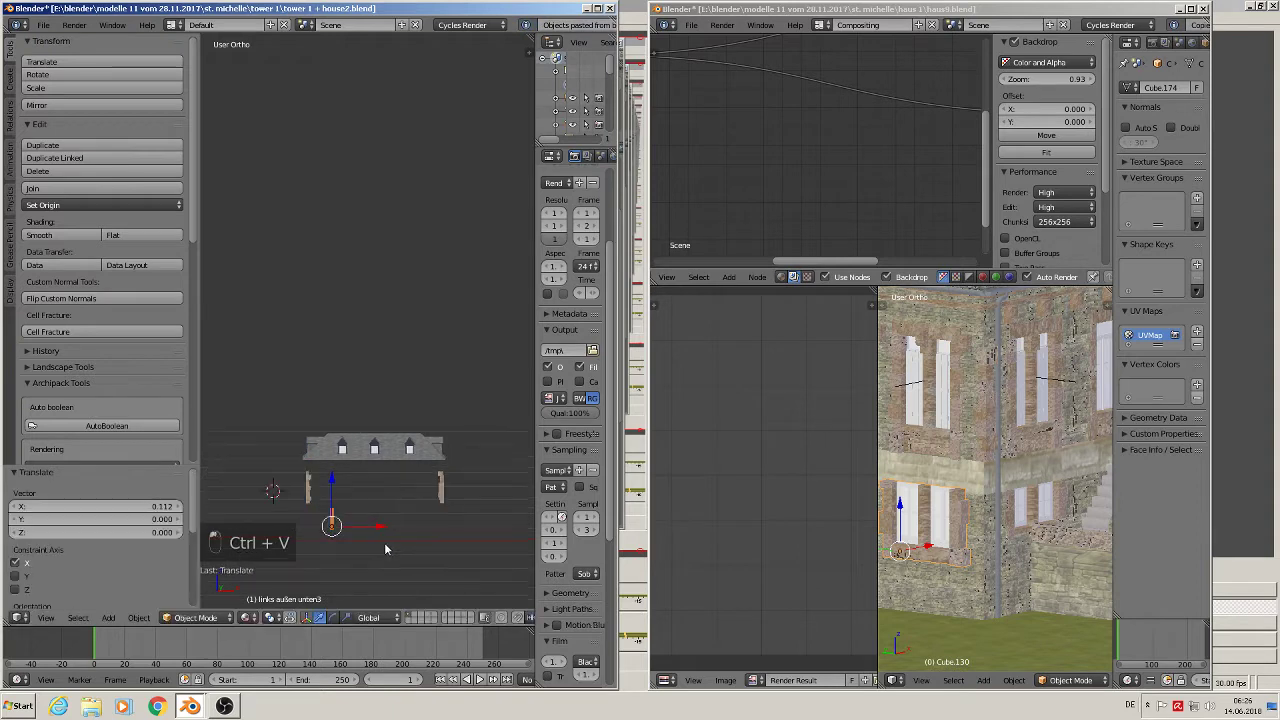
middle_drag(385, 542, 462, 551)
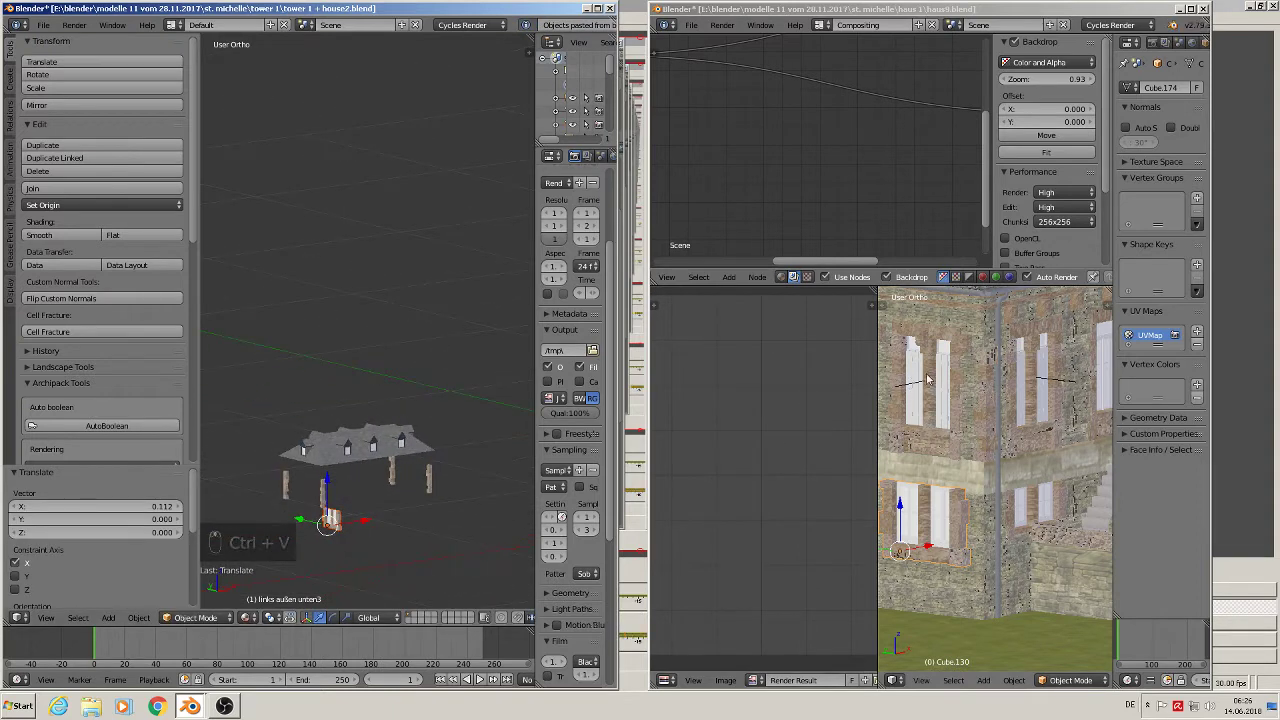
- Copy the upper-floor double window with its empty from the haus9.blend house and paste it into tower 1 + house2.blend
right_click(957, 384)
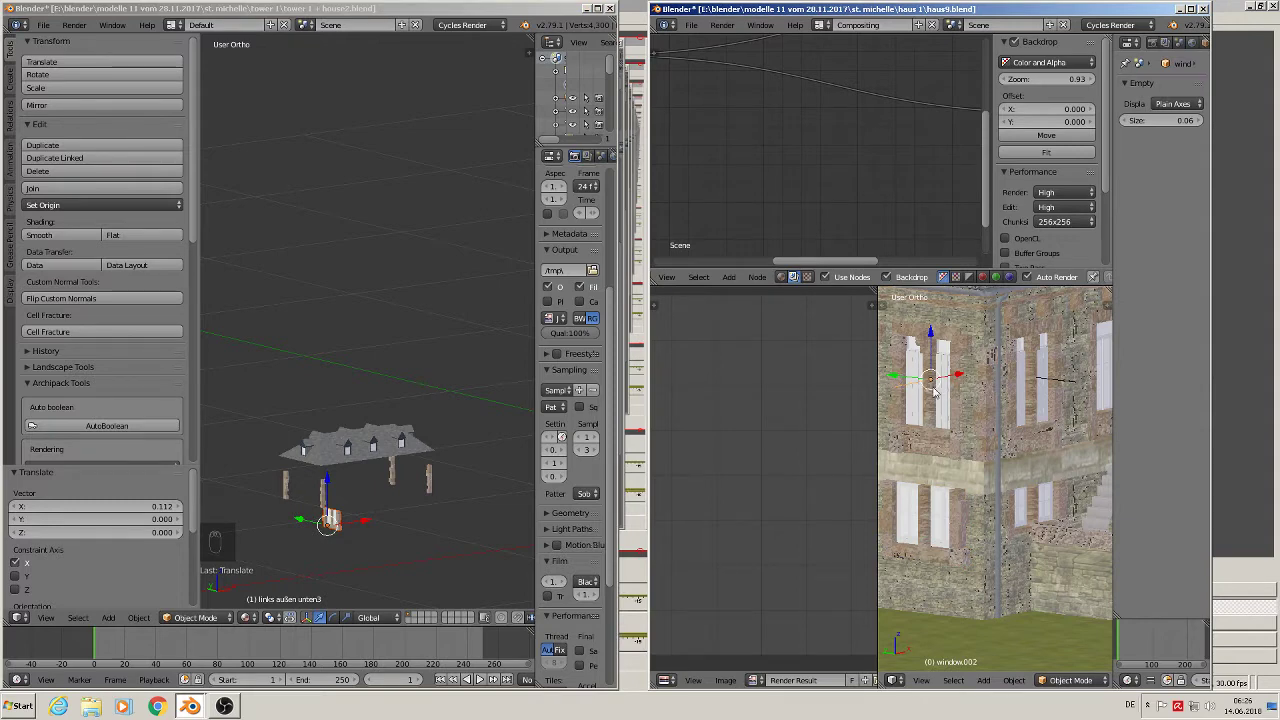
click(391, 529)
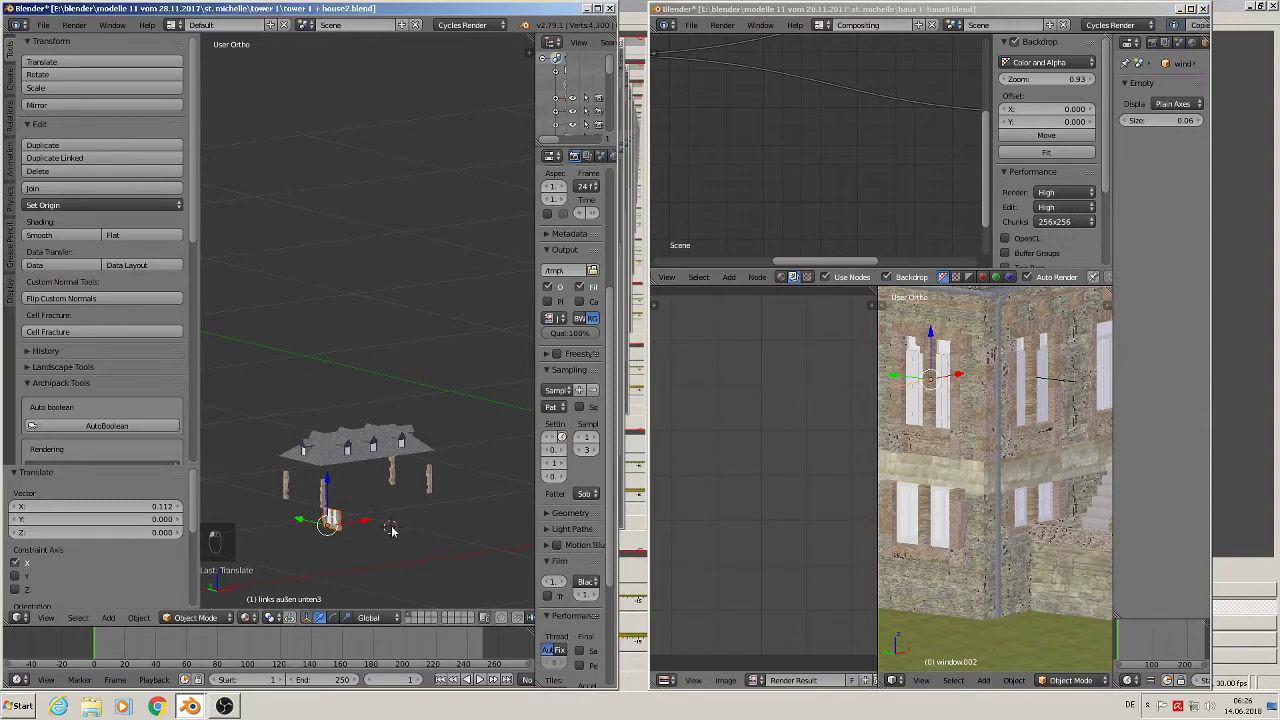
key(ctrl+v)
scroll(285, 484, up, 5)
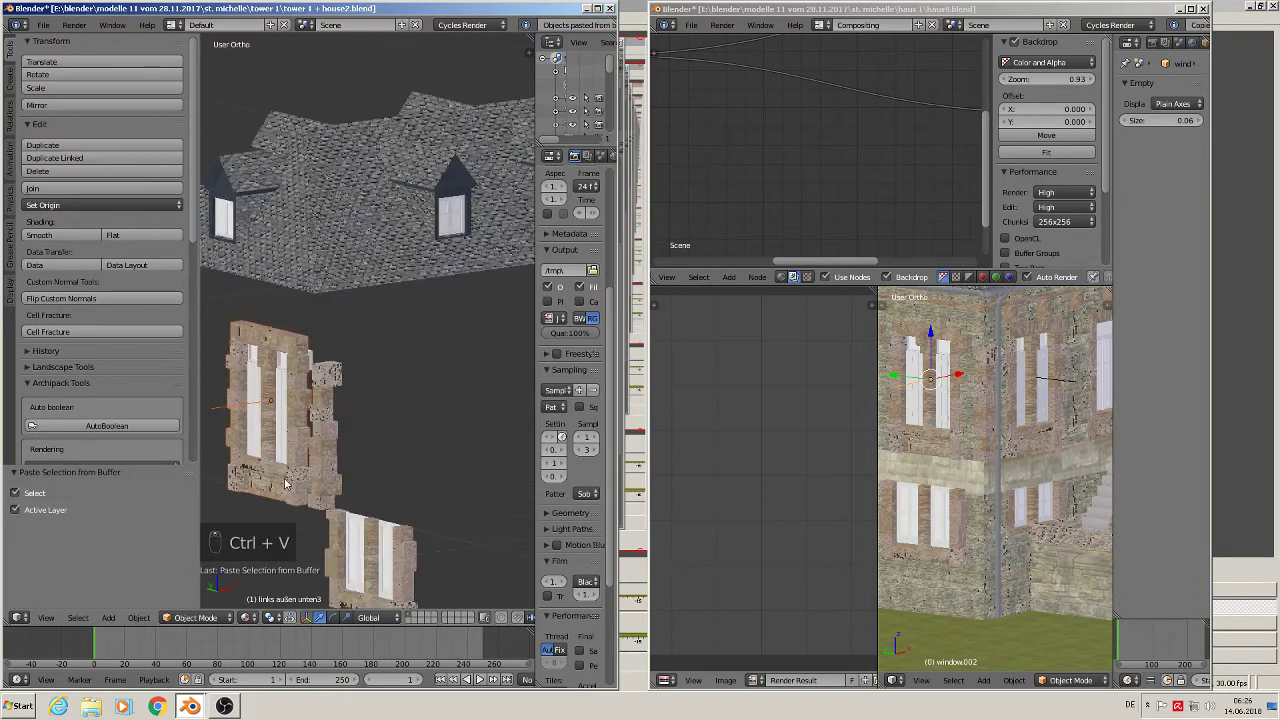
- Delete the pasted upper-floor double window together with its empty from tower 1 + house2.blend
right_click(270, 406)
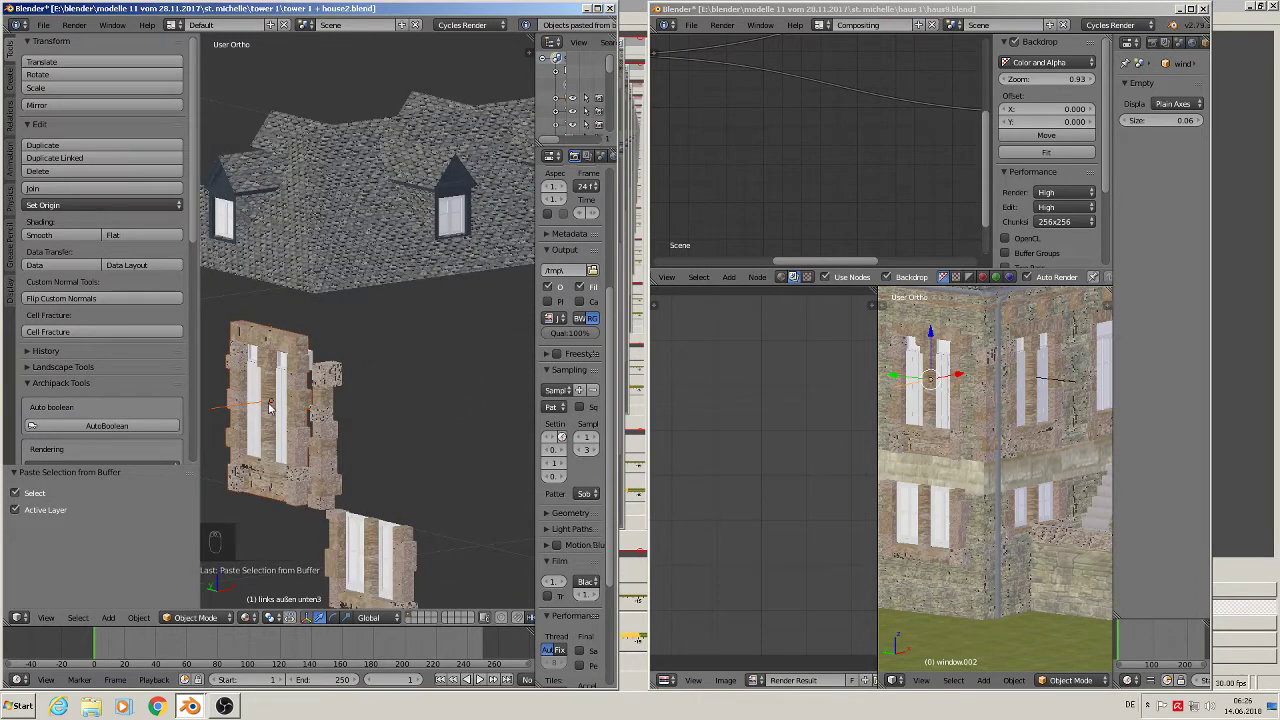
key(x)
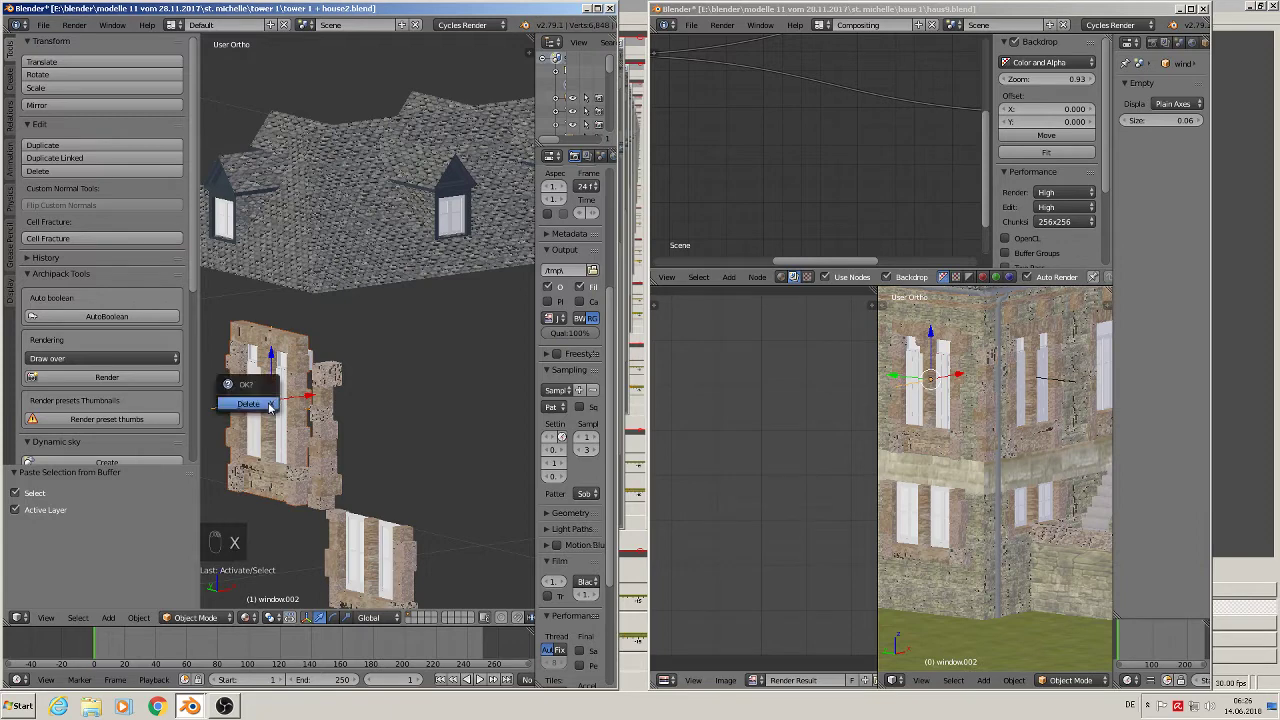
click(270, 404)
scroll(975, 452, down, 5)
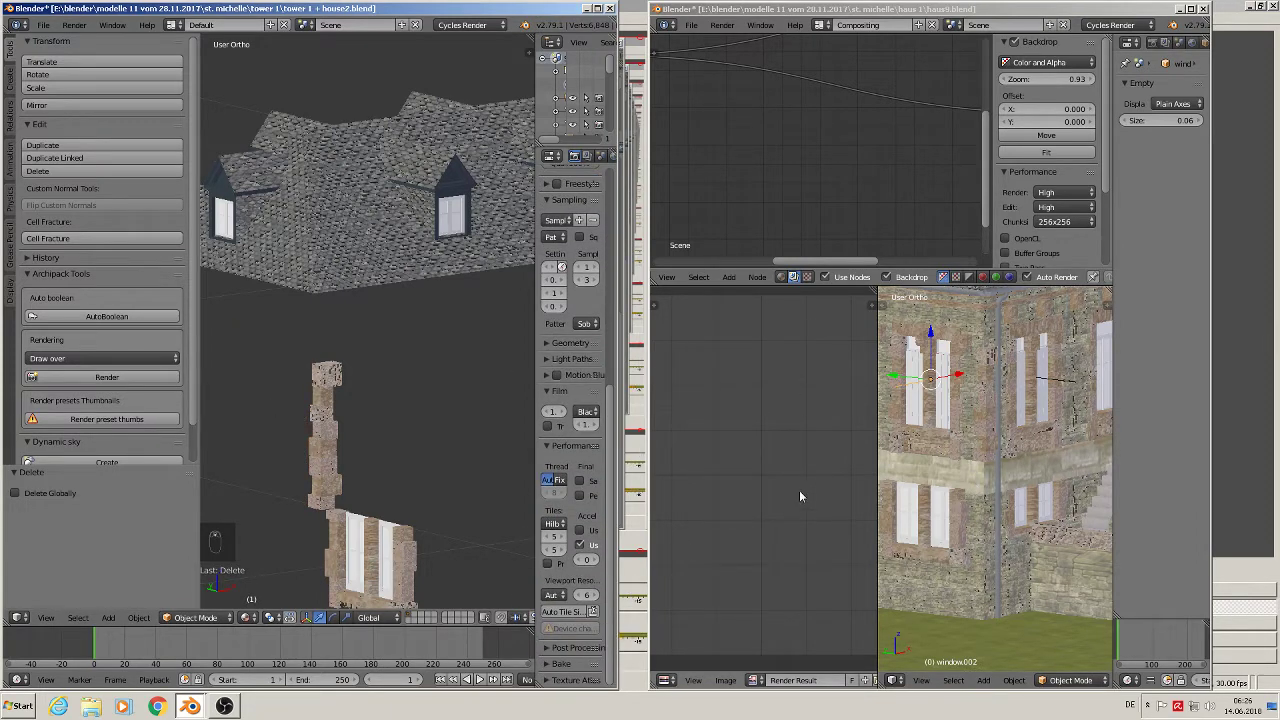
- Switch haus9.blend to the Default screen layout and display only the layer holding the spare window parts
click(821, 24)
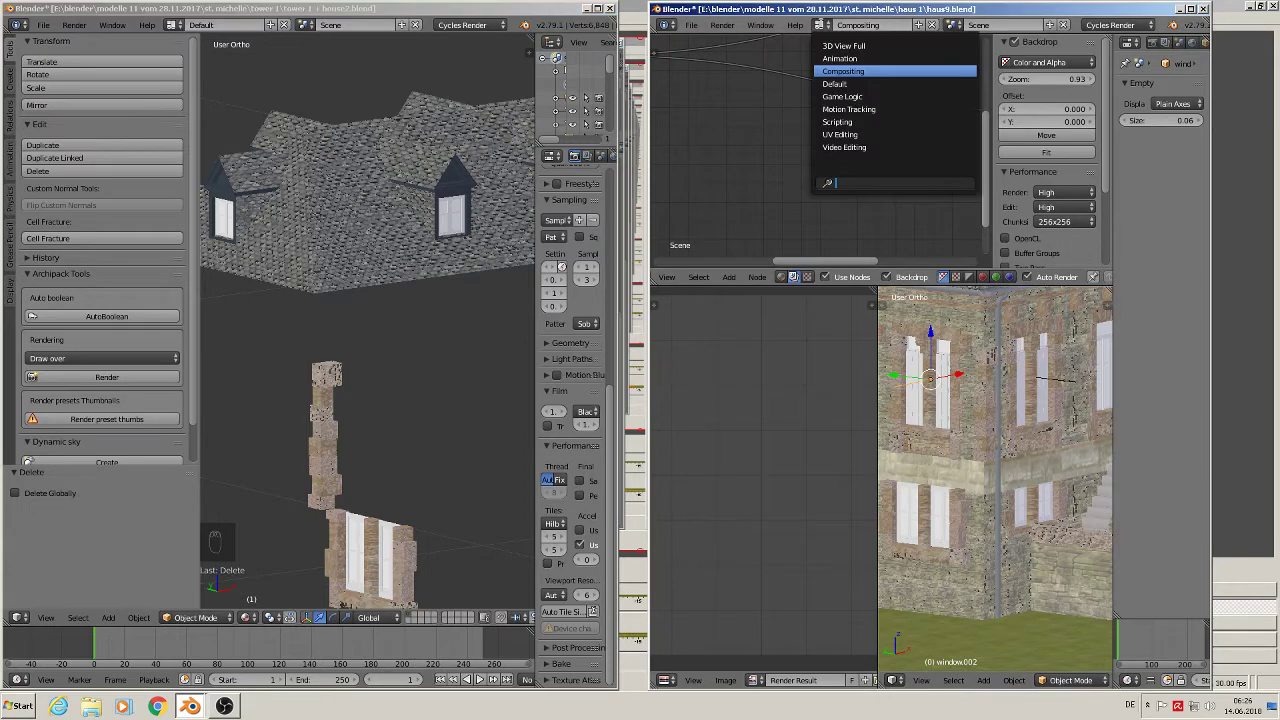
click(831, 84)
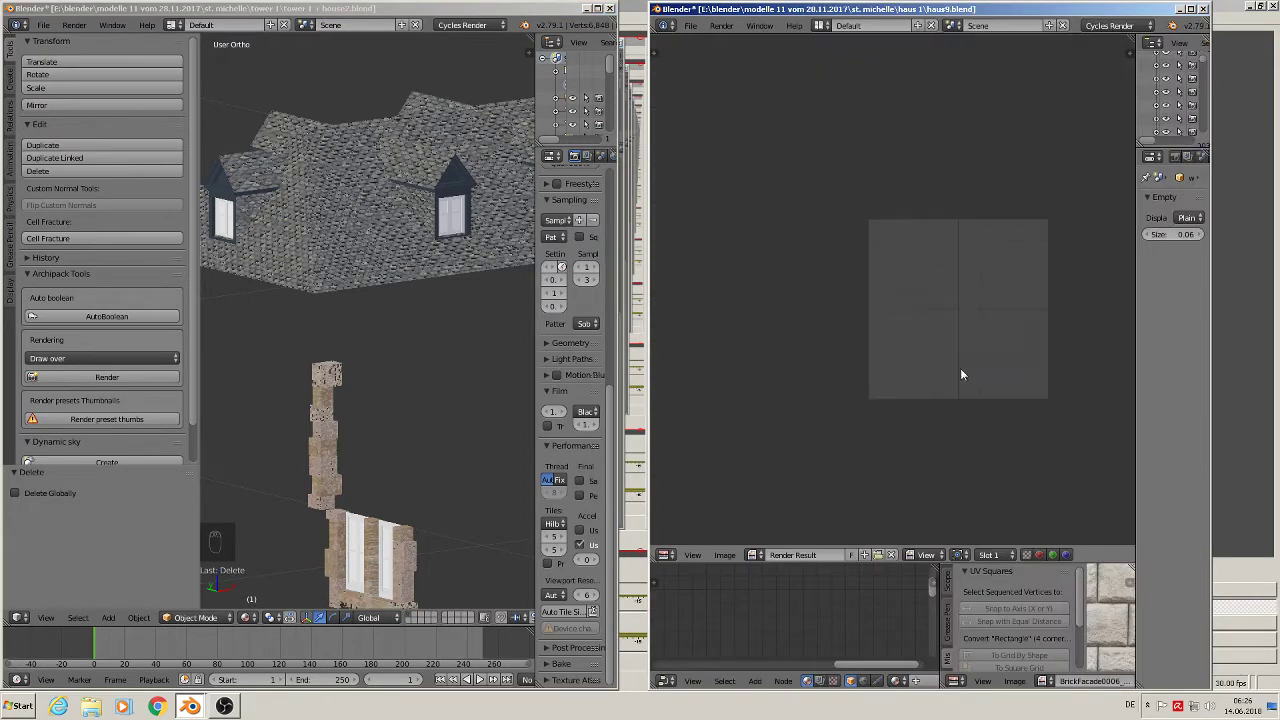
scroll(997, 315, down, 3)
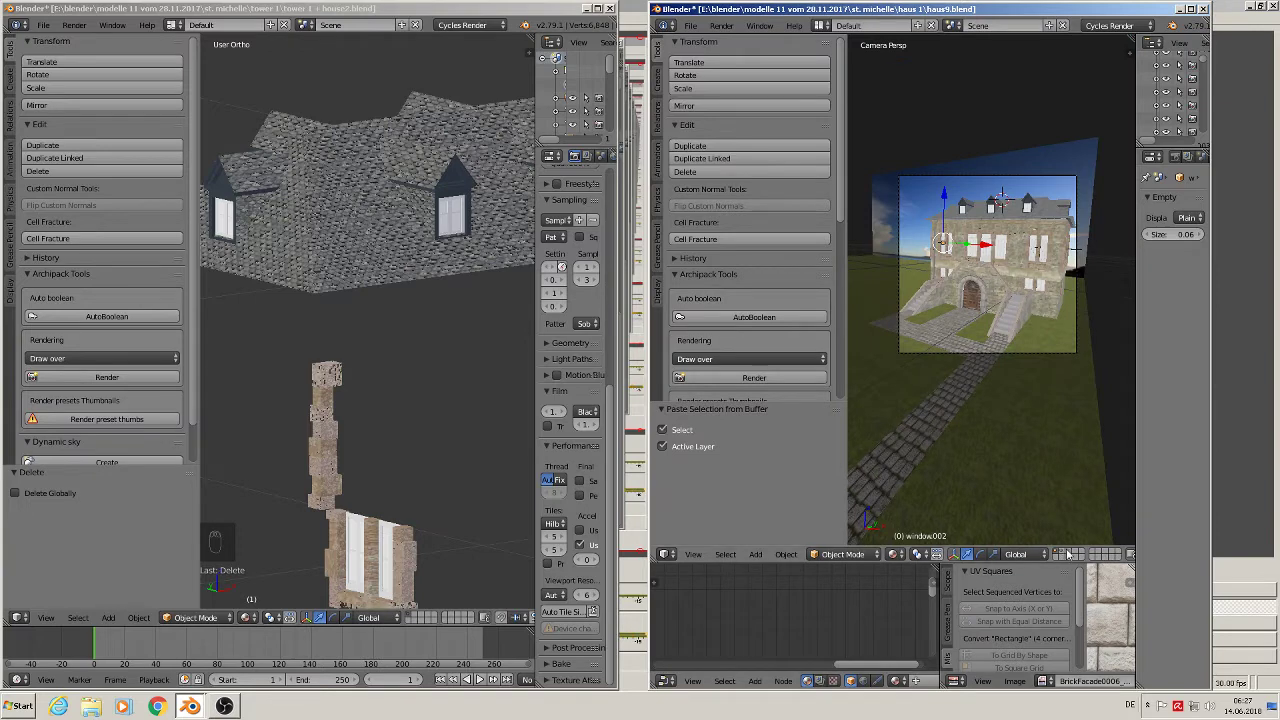
click(1065, 555)
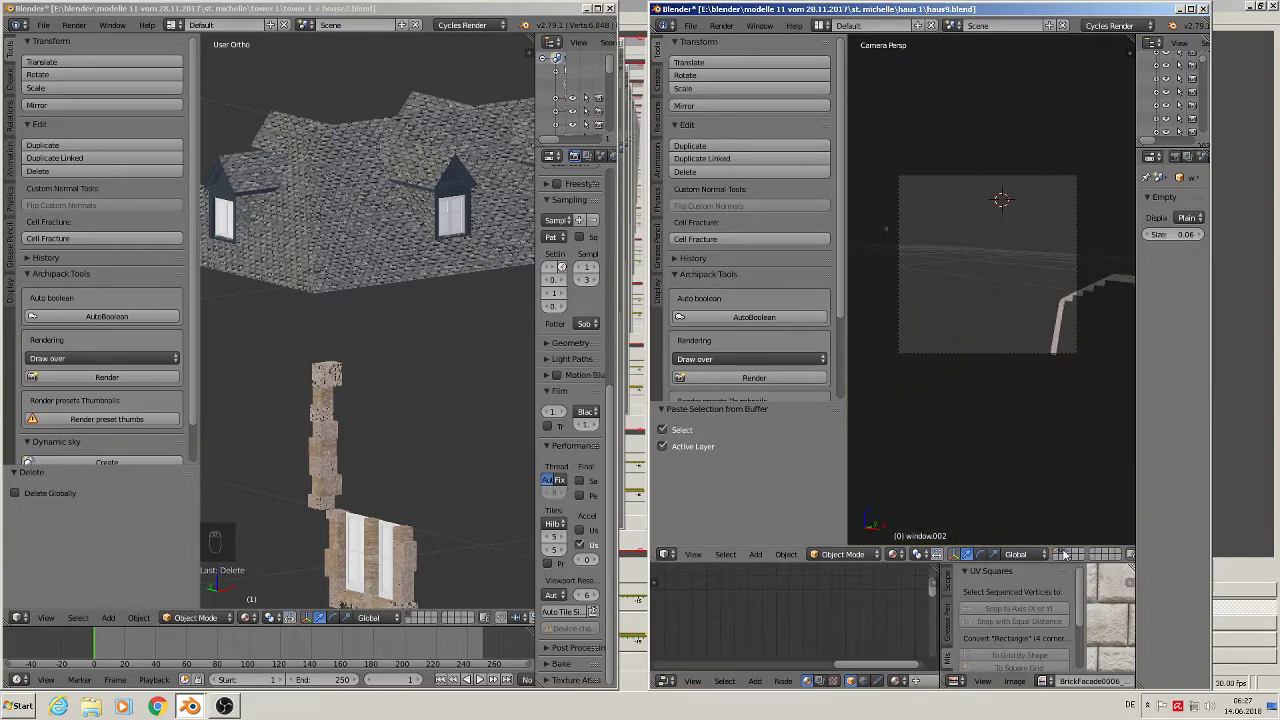
- Box-select and copy all parts of the freestanding double window with its stone surround in haus9.blend
scroll(993, 255, down, 3)
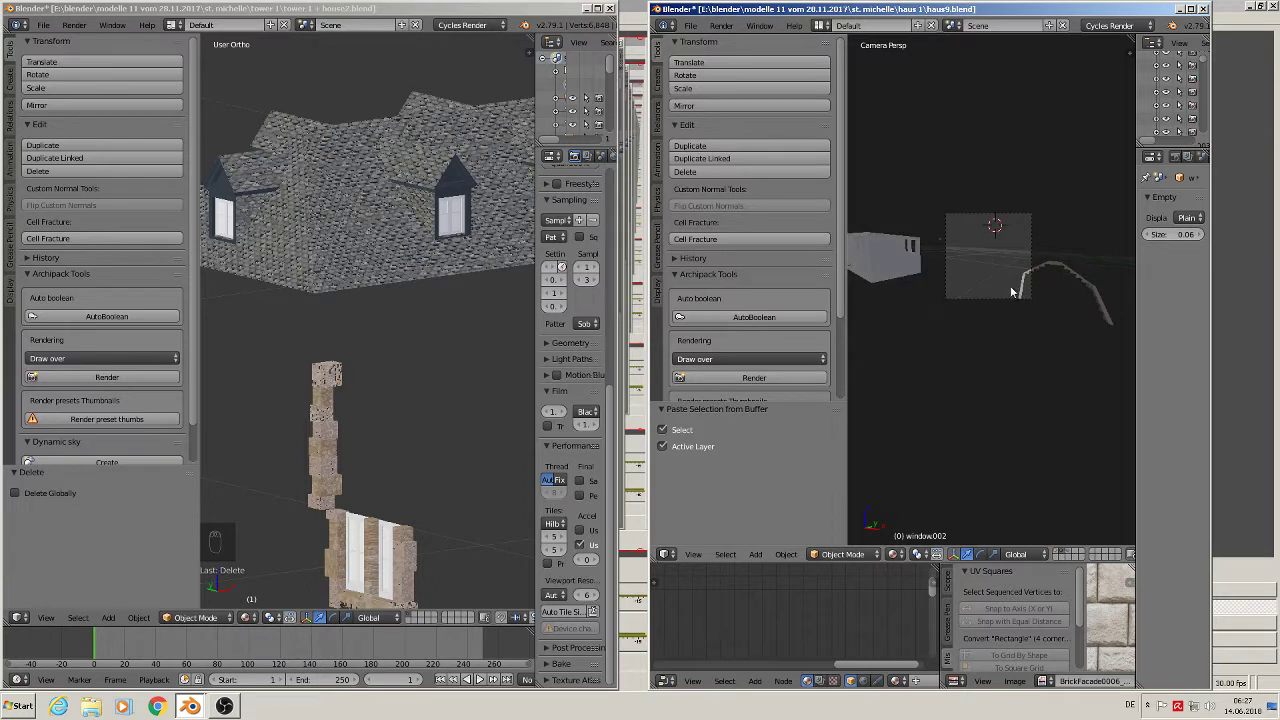
middle_drag(1011, 291, 962, 312)
scroll(993, 207, up, 7)
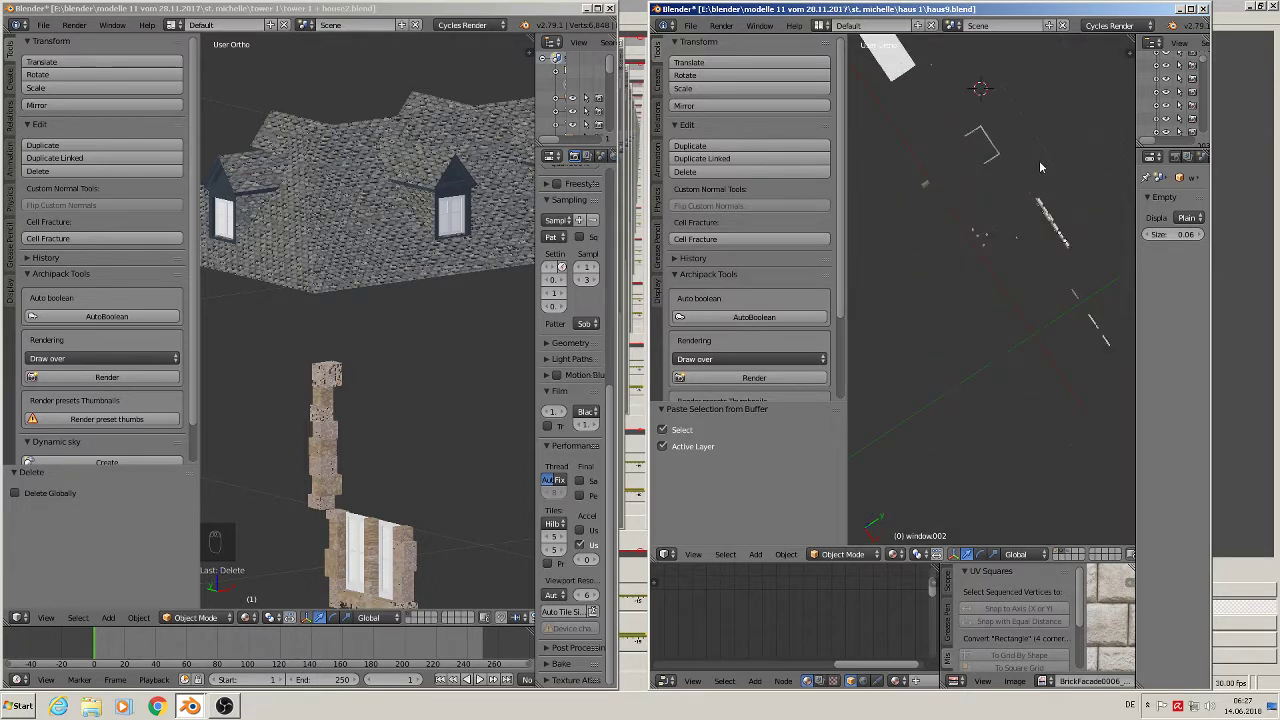
middle_drag(1040, 166, 1020, 268)
scroll(980, 195, up, 5)
right_click(972, 192)
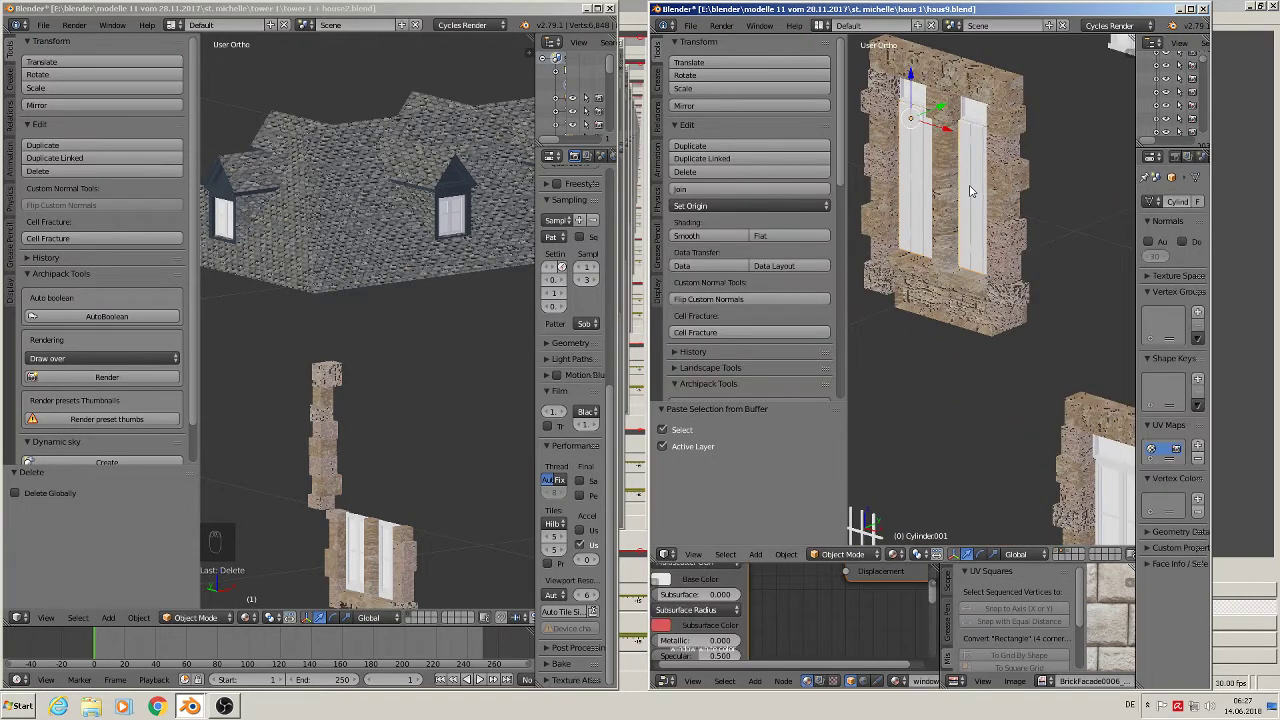
scroll(970, 191, down, 1)
scroll(965, 202, down, 3)
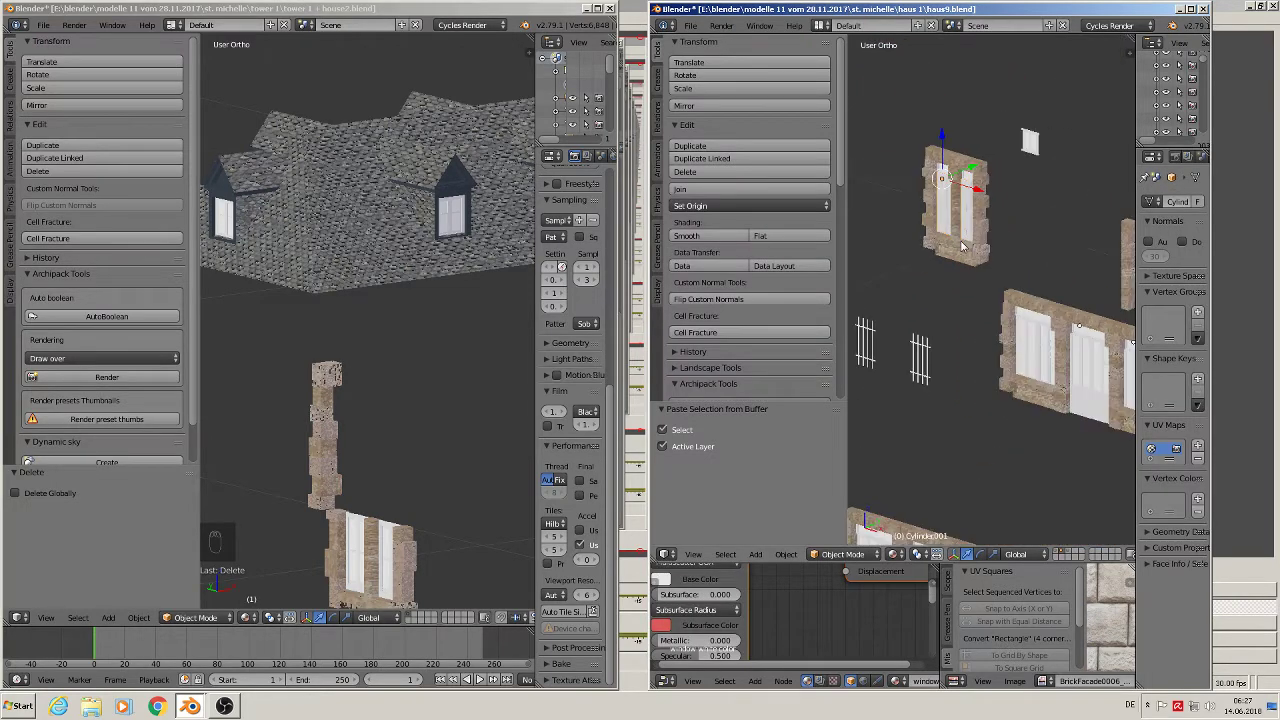
key(a)
key(b)
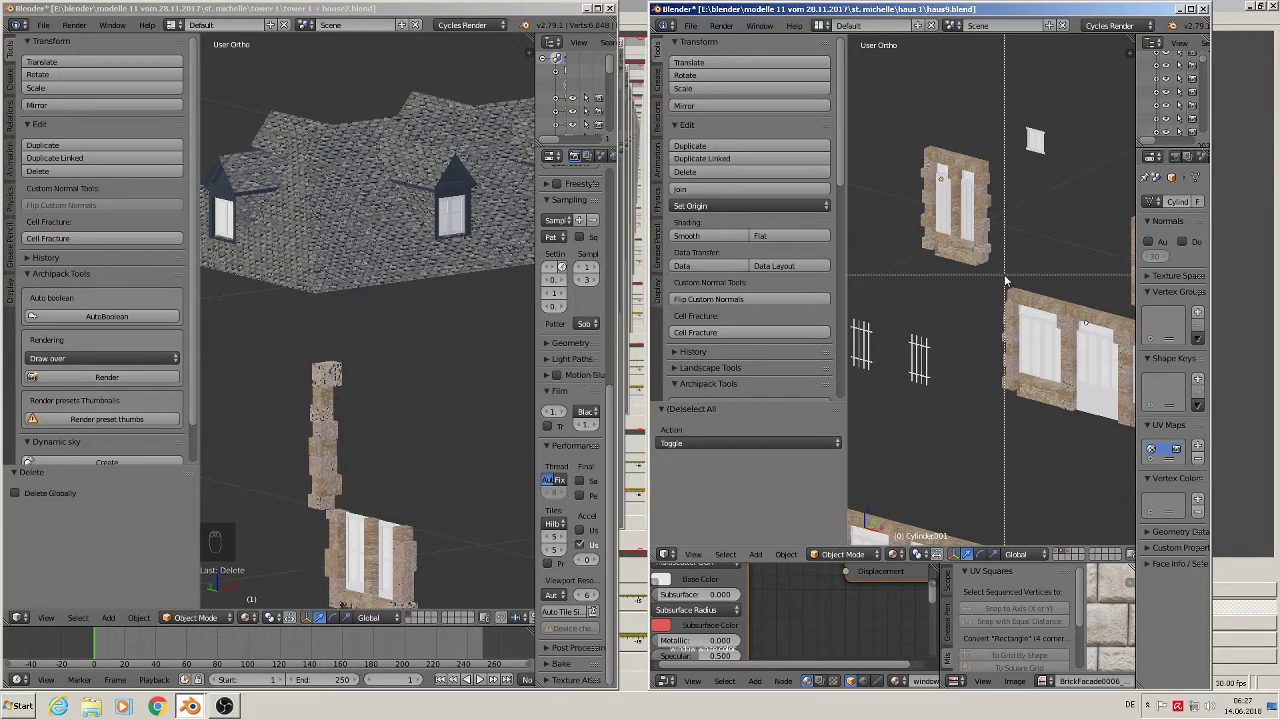
drag(1001, 276, 900, 136)
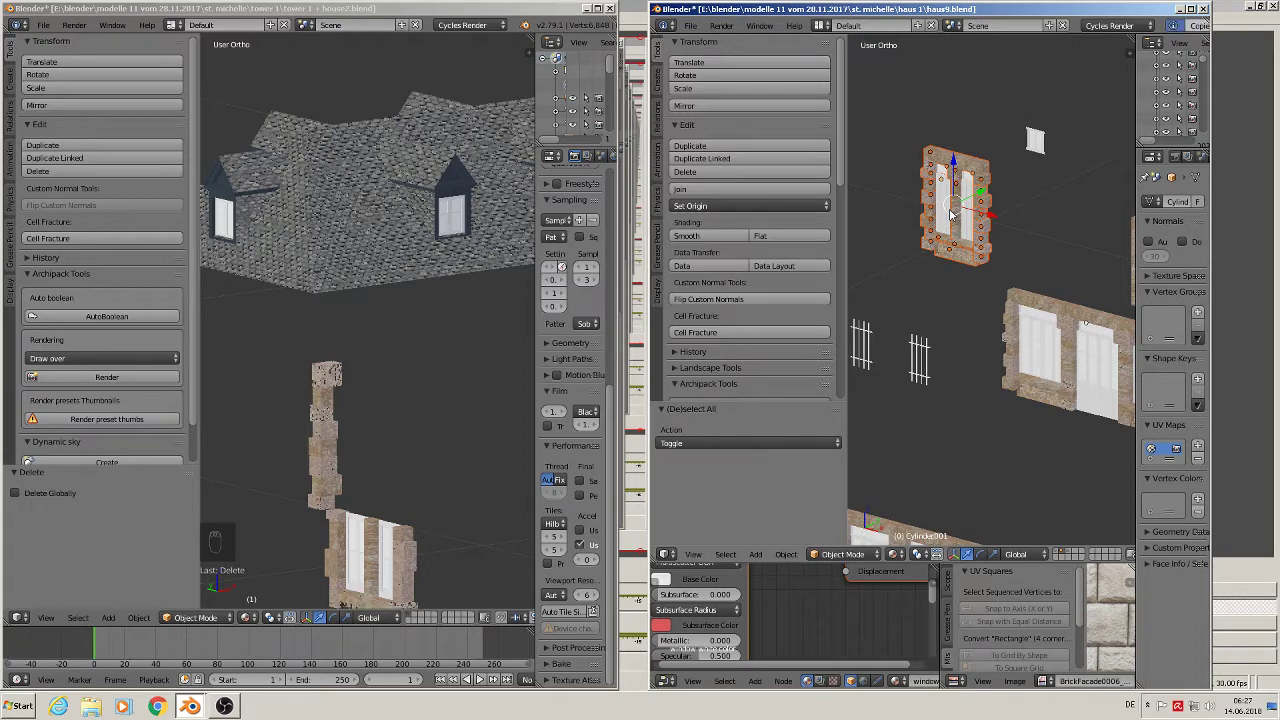
- Paste the double window into tower 1 + house2.blend, move it over to the roof and corner pieces, and deselect everything
click(366, 412)
key(ctrl+v)
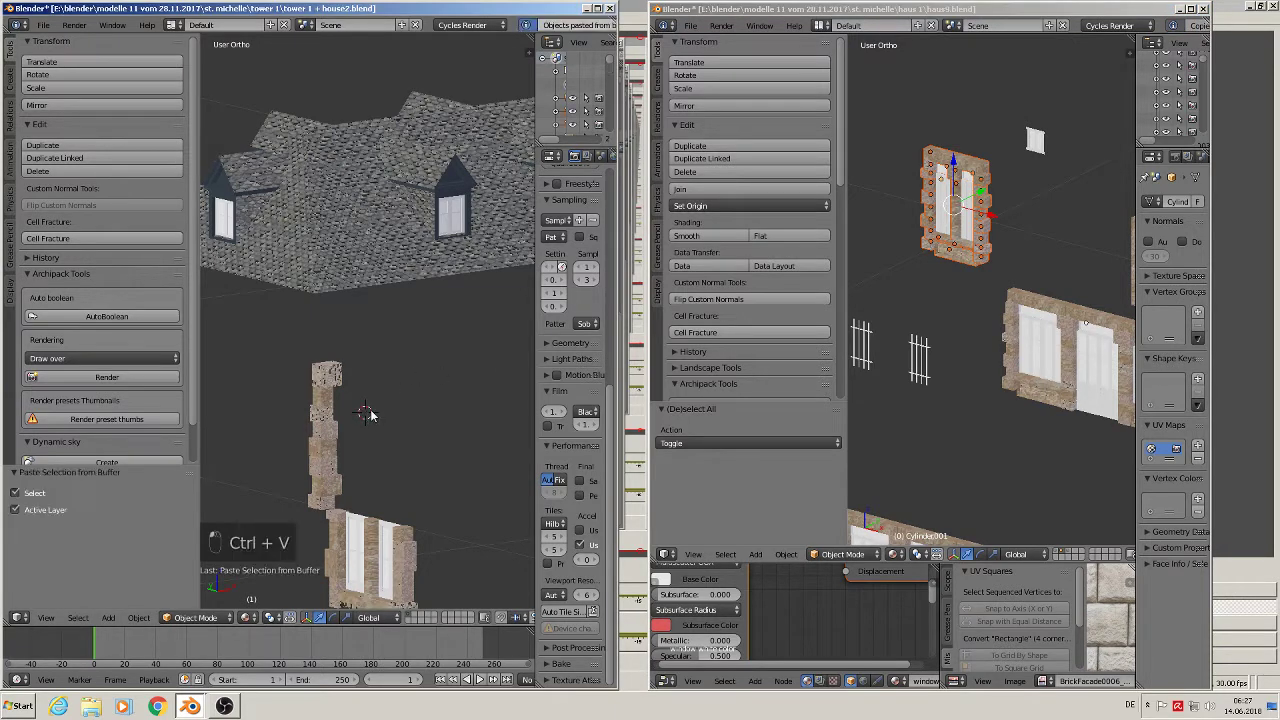
scroll(418, 420, down, 6)
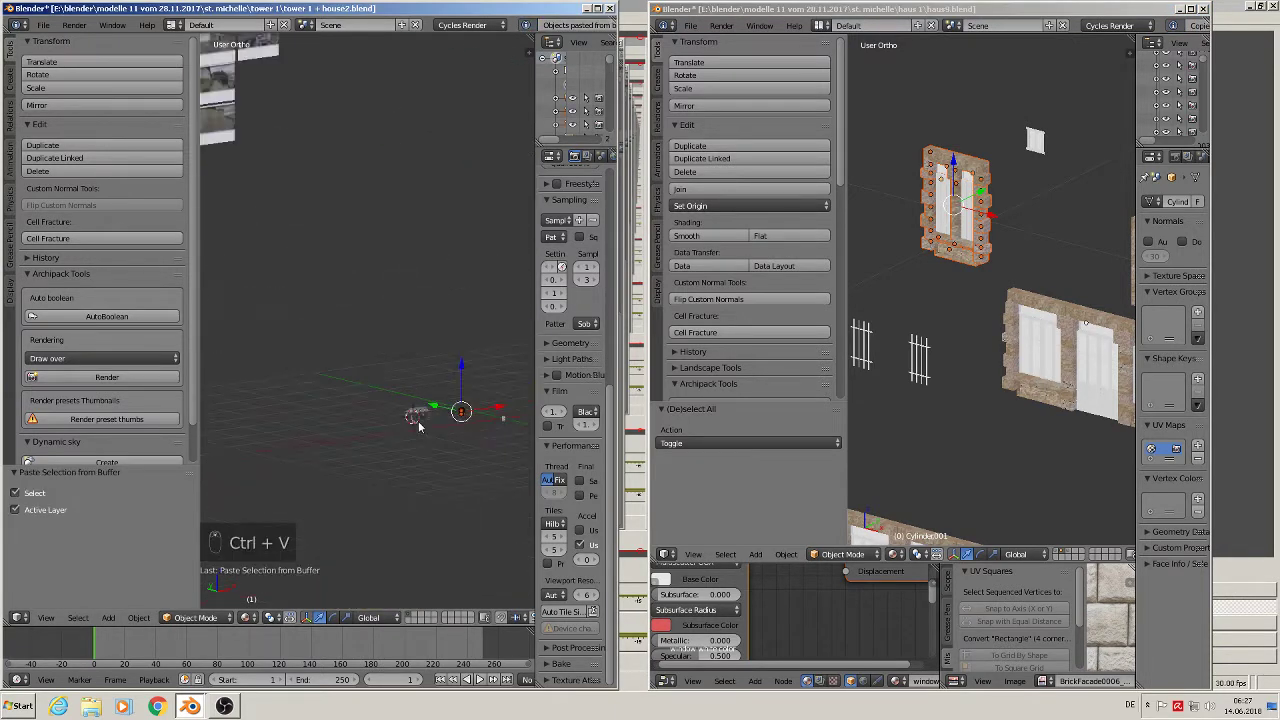
scroll(436, 417, up, 5)
shift+middle_drag(466, 414, 438, 416)
drag(516, 402, 413, 417)
key(Tab)
key(a)
key(a)
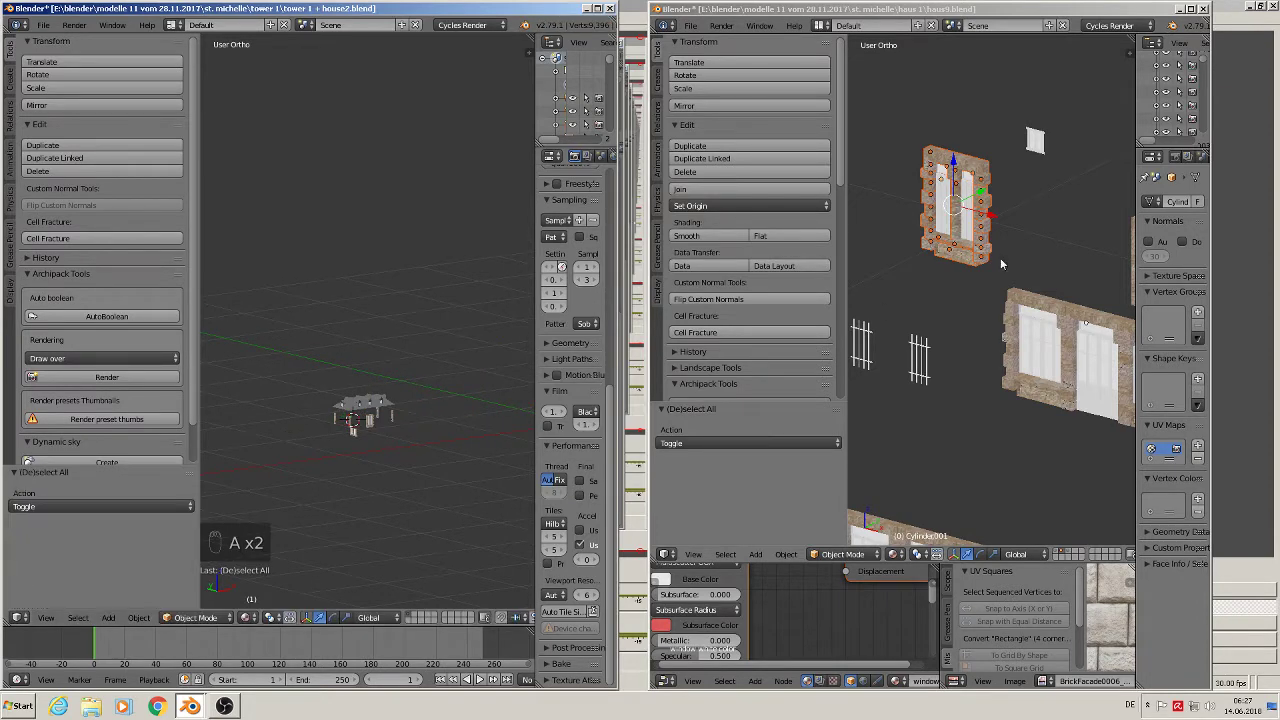
- Copy the small single window and one window grille from haus9.blend and paste them into tower 1 + house2.blend
right_click(1037, 138)
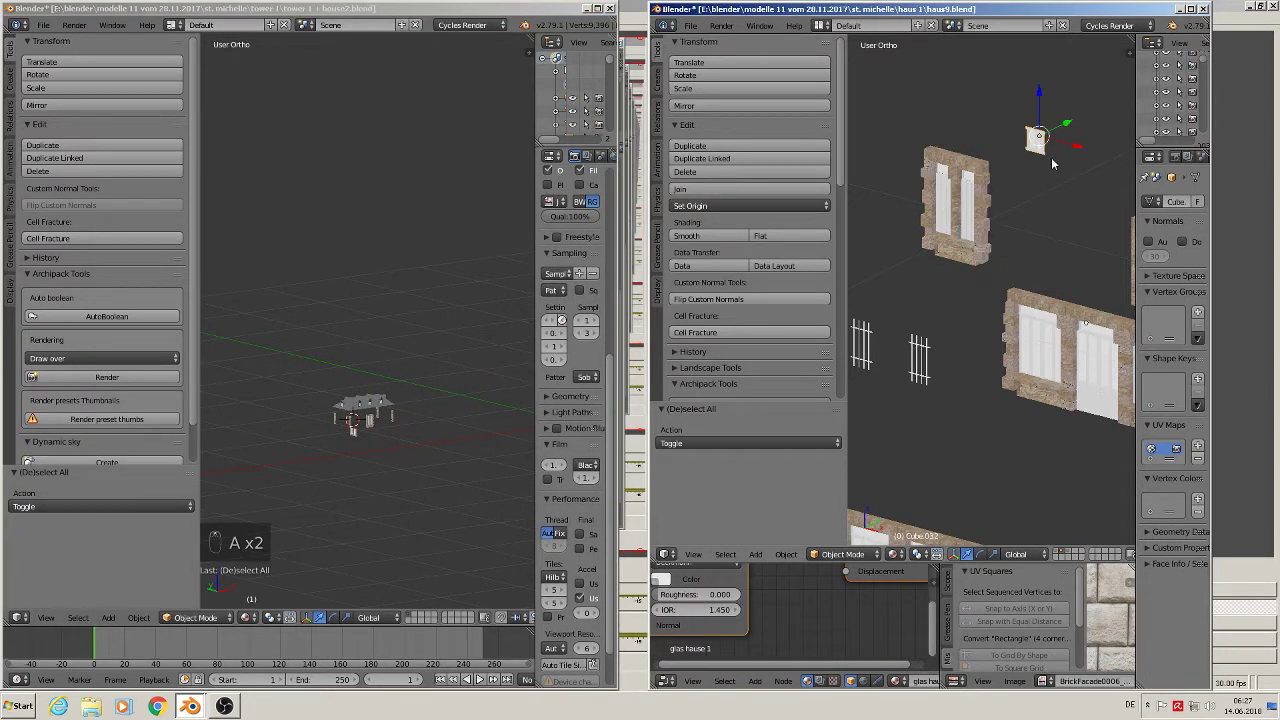
right_click(862, 336)
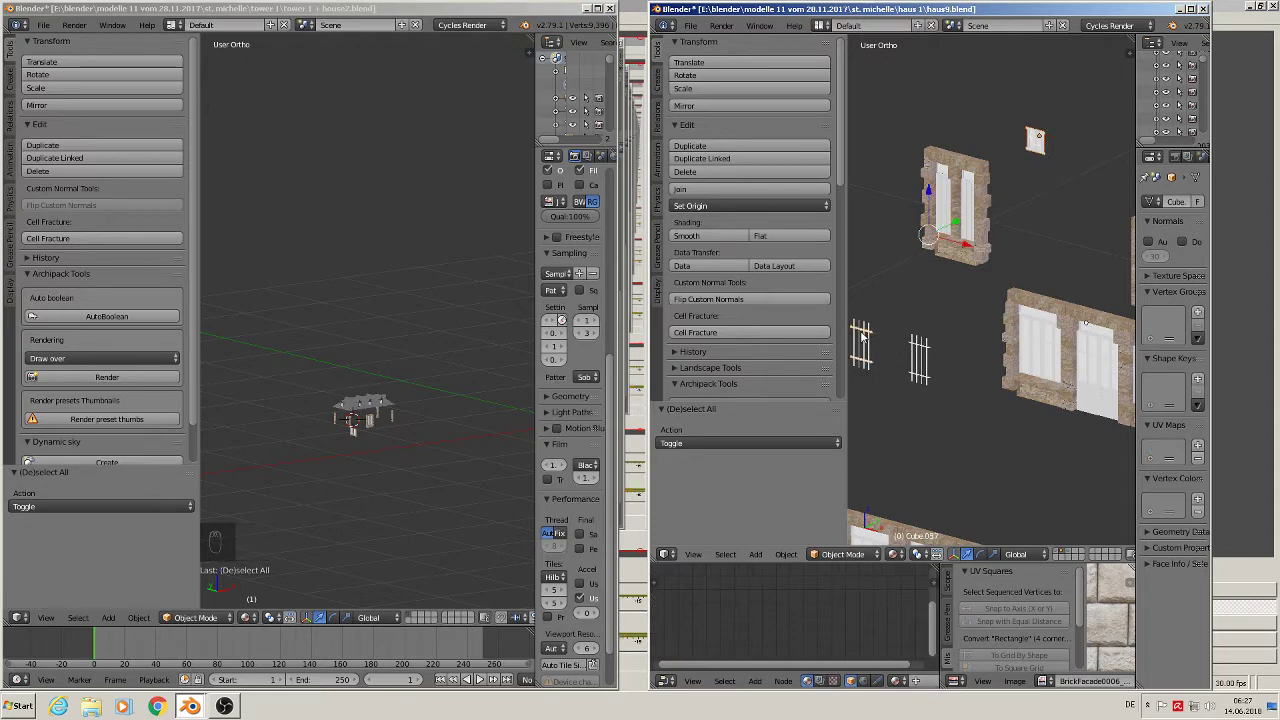
right_click(866, 347)
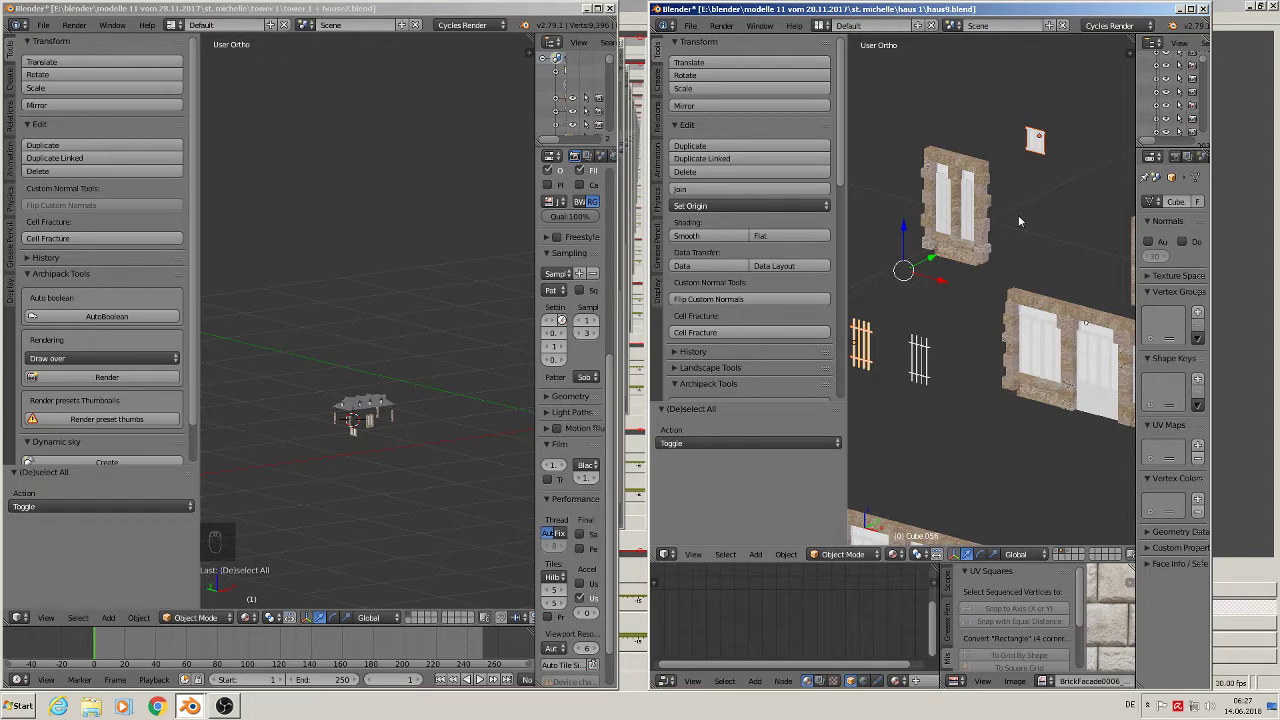
click(406, 451)
key(ctrl+v)
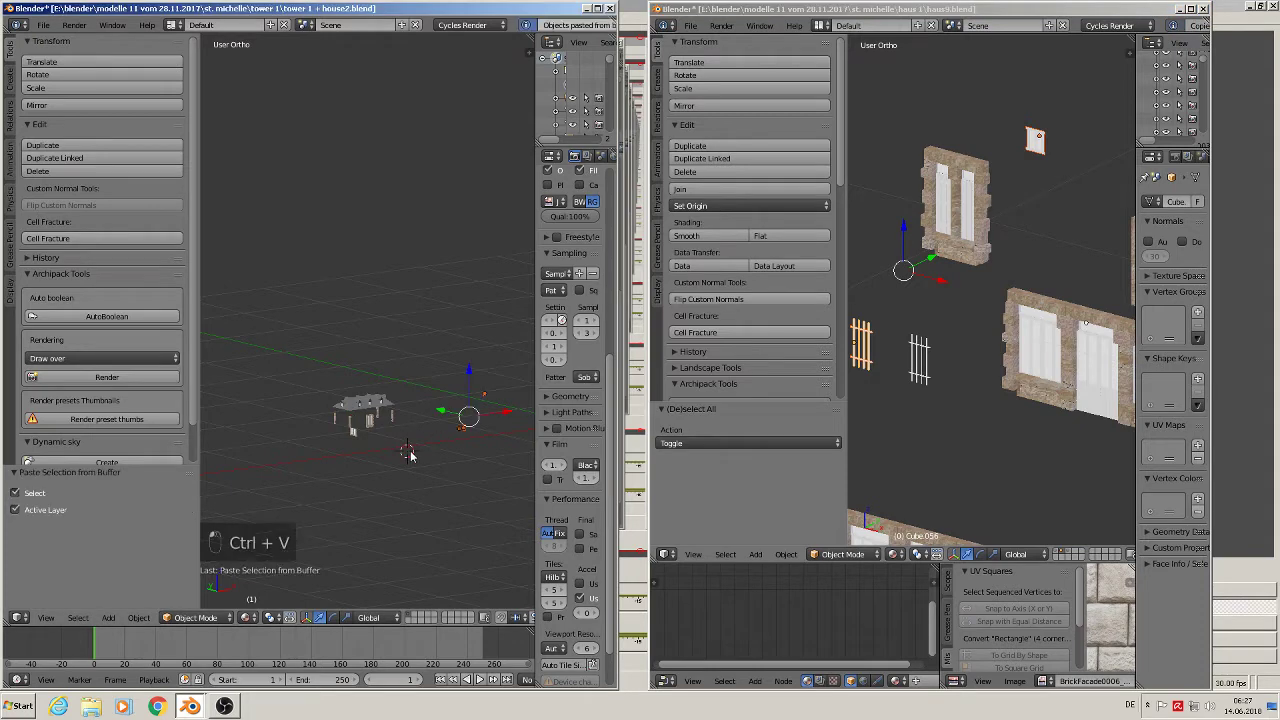
- Deselect the pasted parts, then close haus9.blend without saving and maximize the tower 1 + house2.blend window
scroll(415, 430, up, 7)
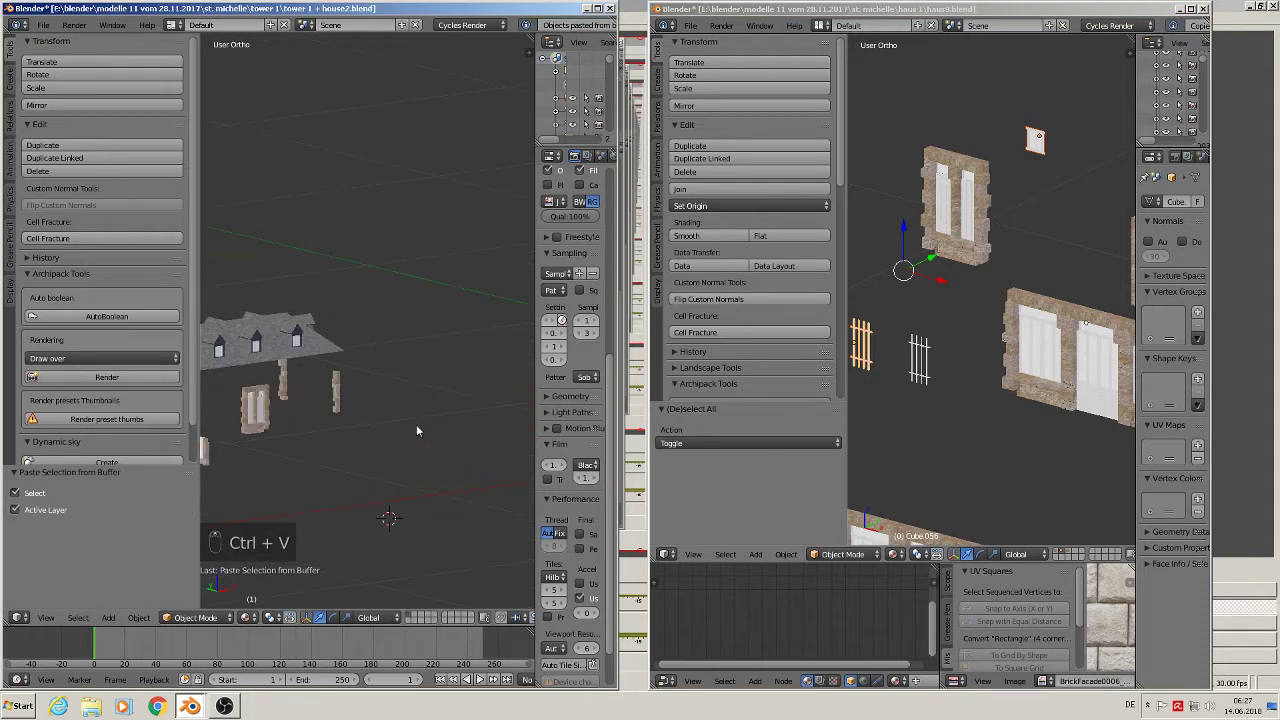
scroll(417, 430, down, 6)
shift+middle_drag(423, 430, 360, 411)
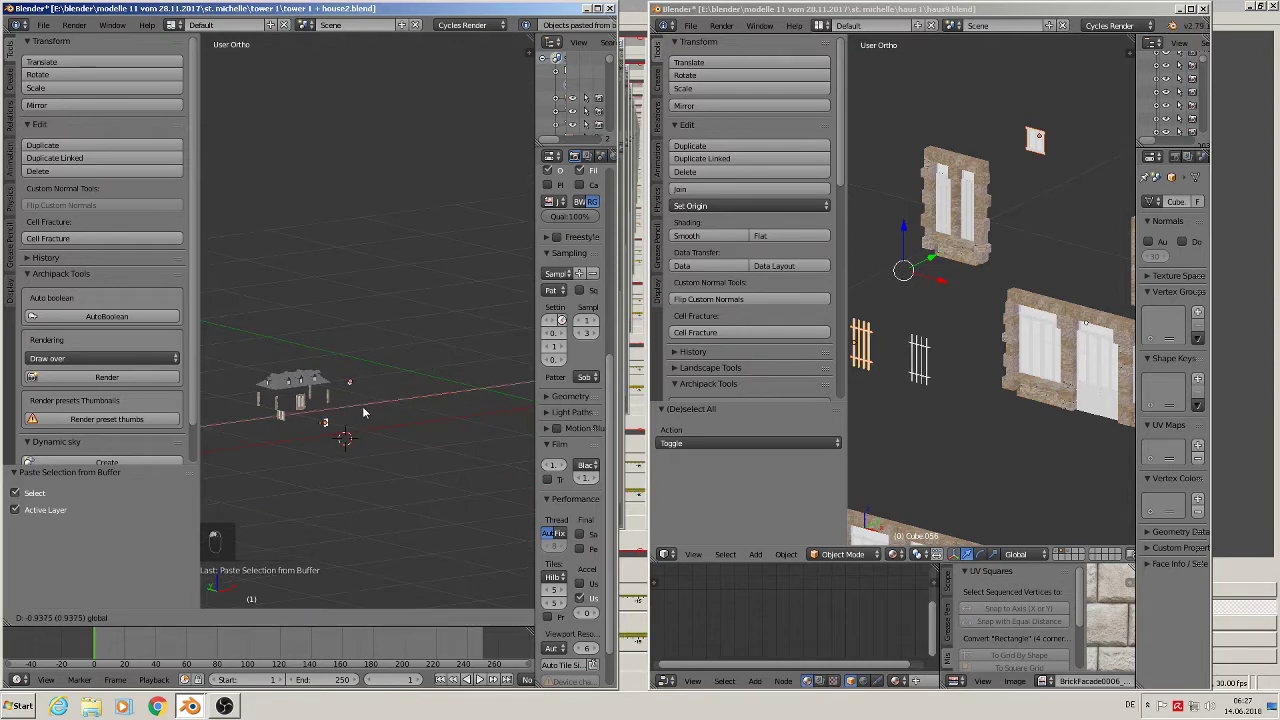
key(a)
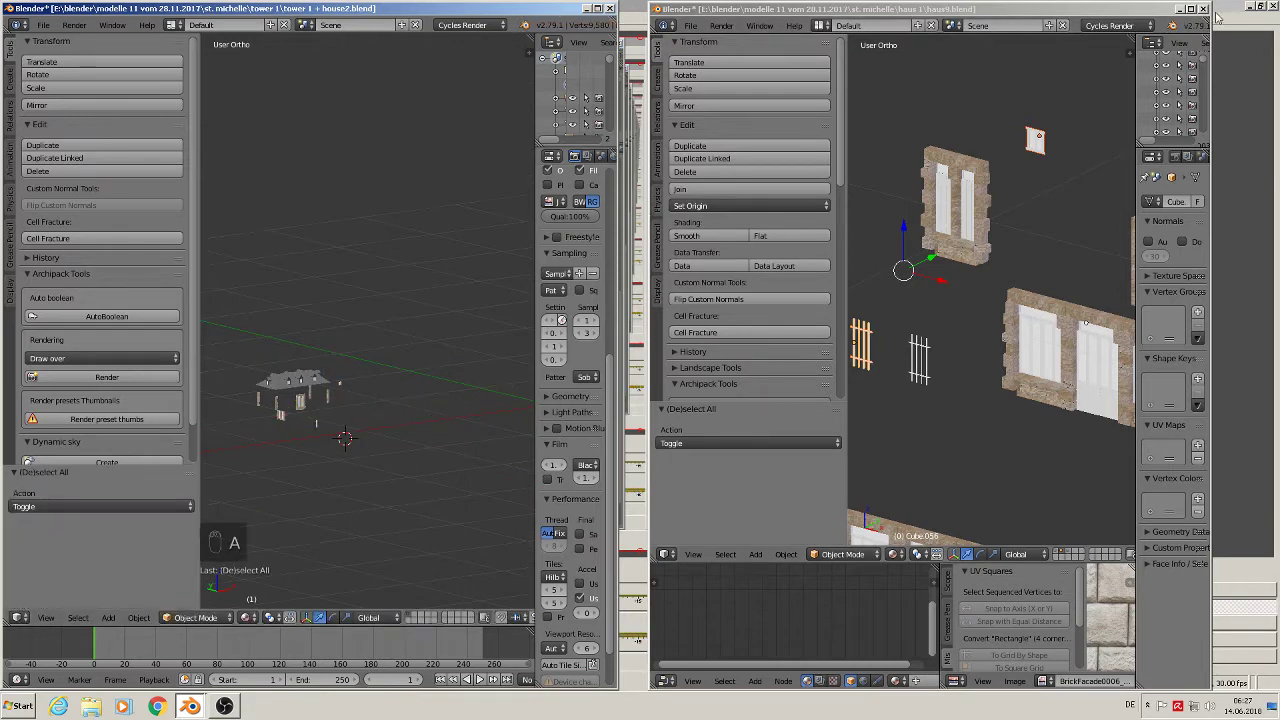
click(1203, 8)
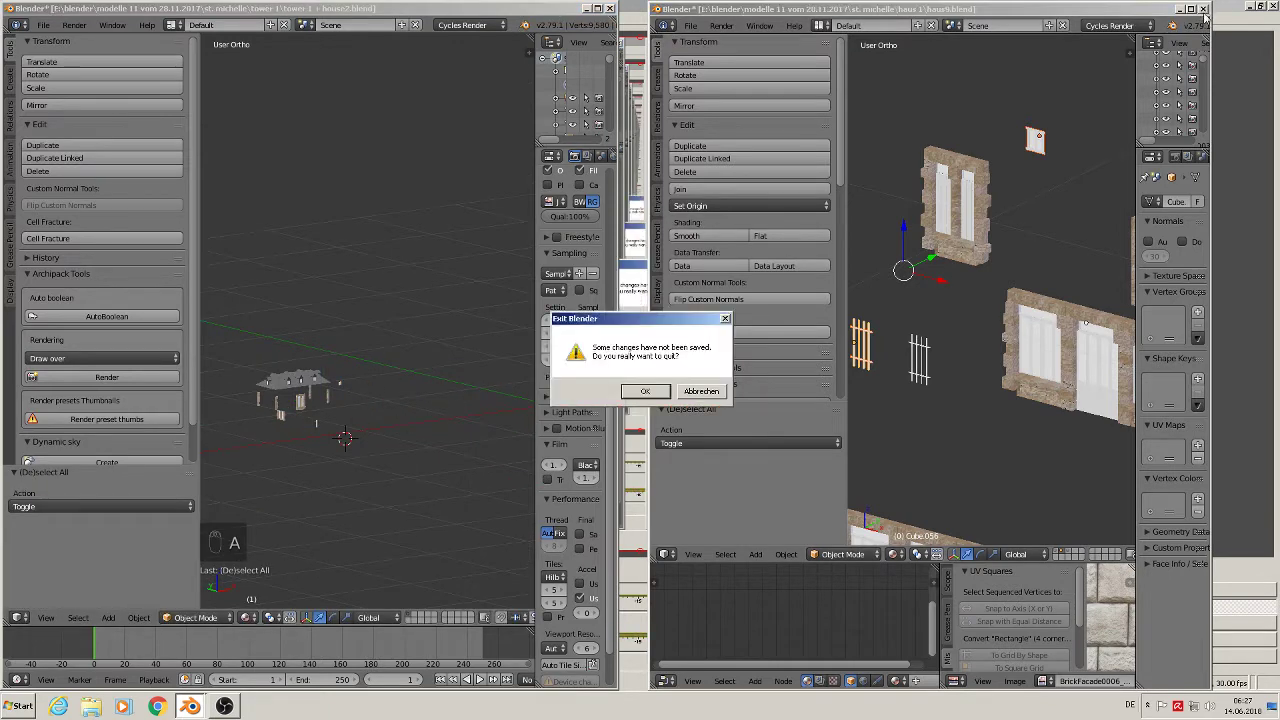
click(626, 391)
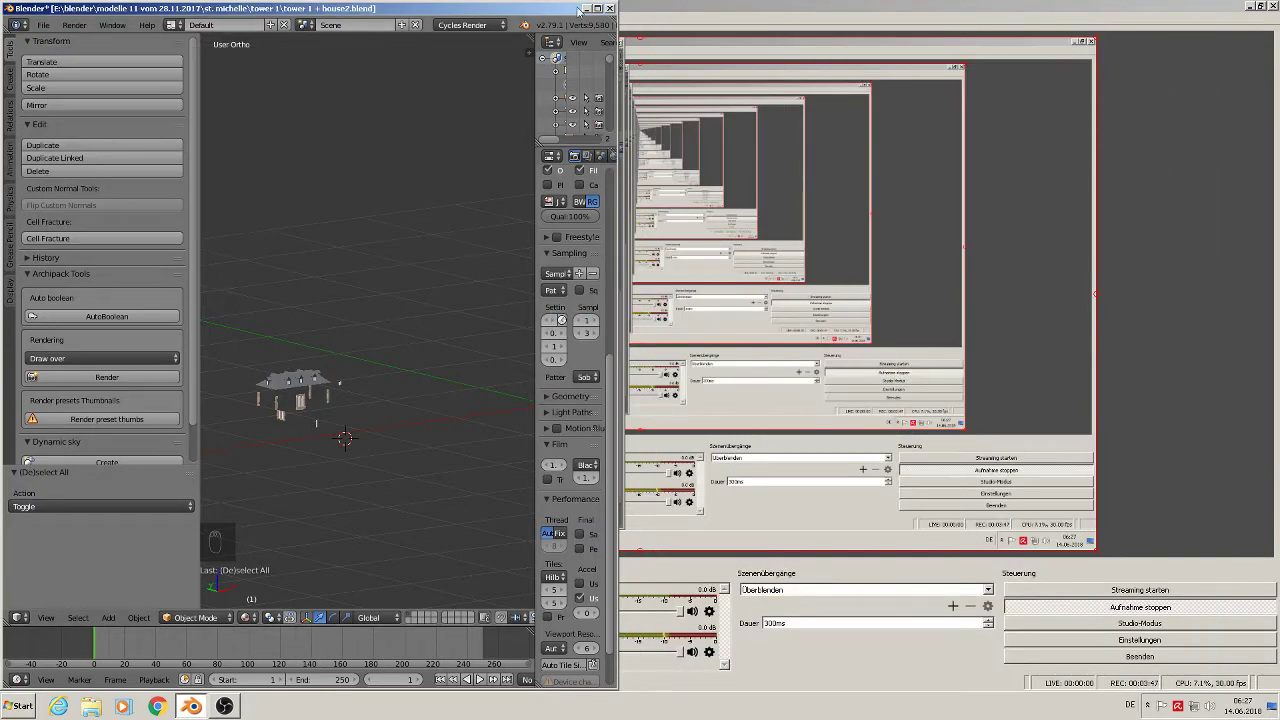
click(599, 9)
- Box-select all the imported roof, corner, window and grille parts and scale them up together
scroll(650, 312, up, 3)
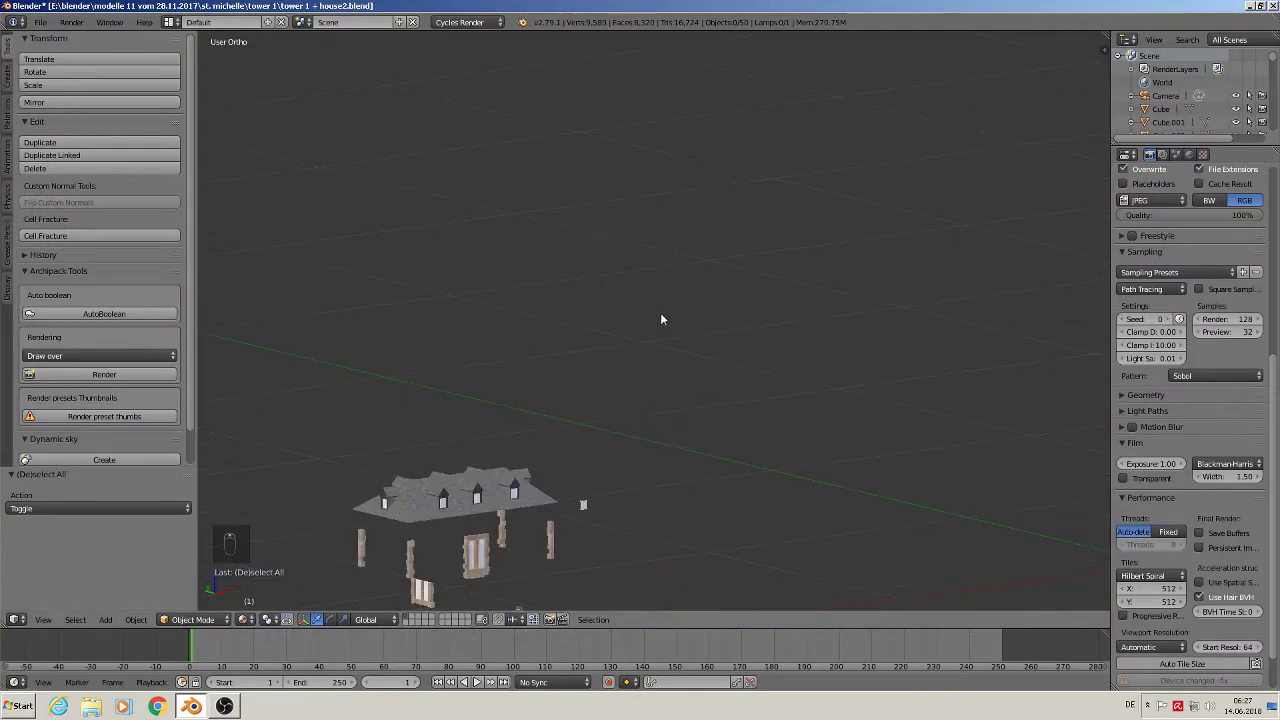
scroll(668, 330, down, 3)
shift+middle_drag(564, 284, 501, 194)
scroll(474, 191, up, 2)
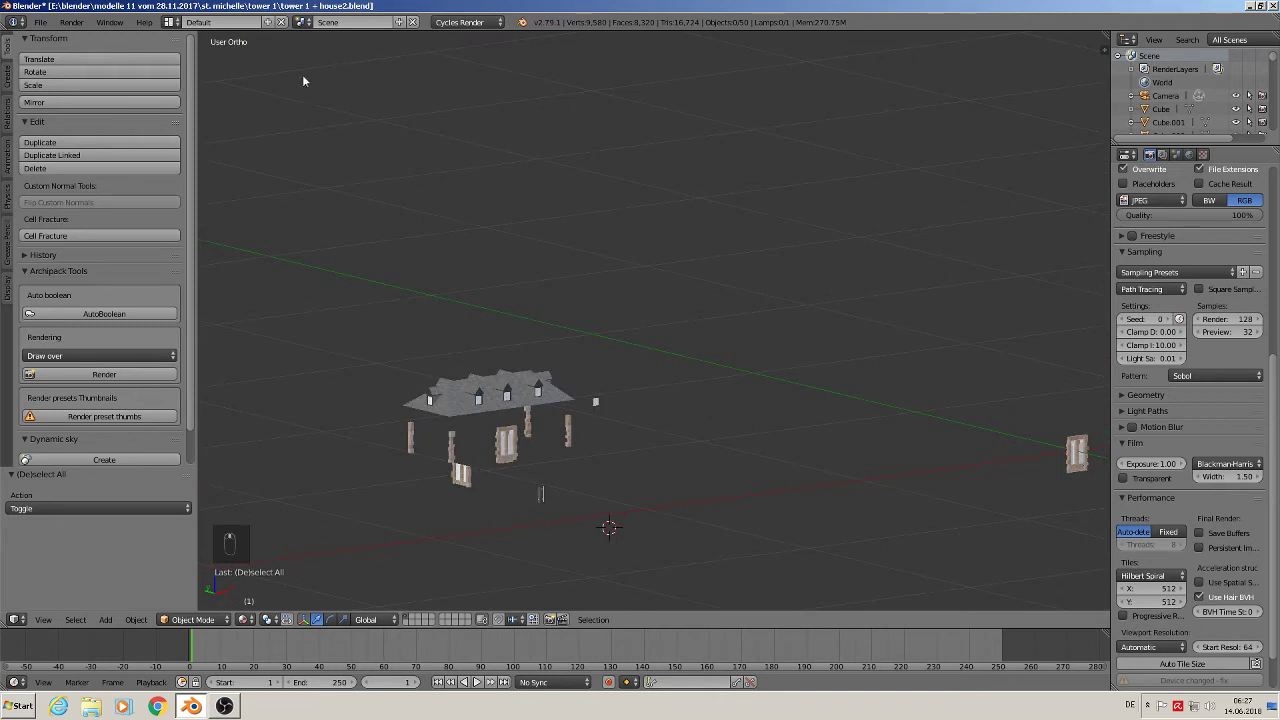
scroll(350, 118, down, 6)
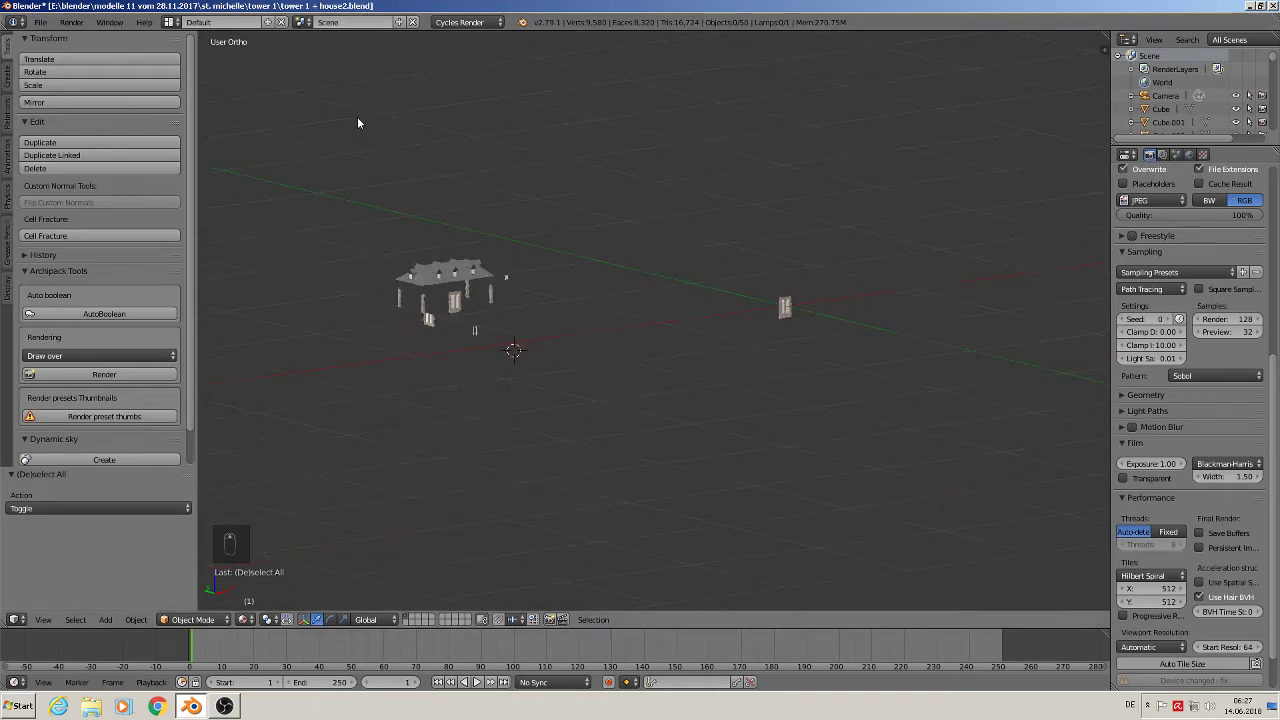
shift+middle_drag(418, 180, 625, 468)
middle_drag(628, 338, 526, 312)
key(a)
key(a)
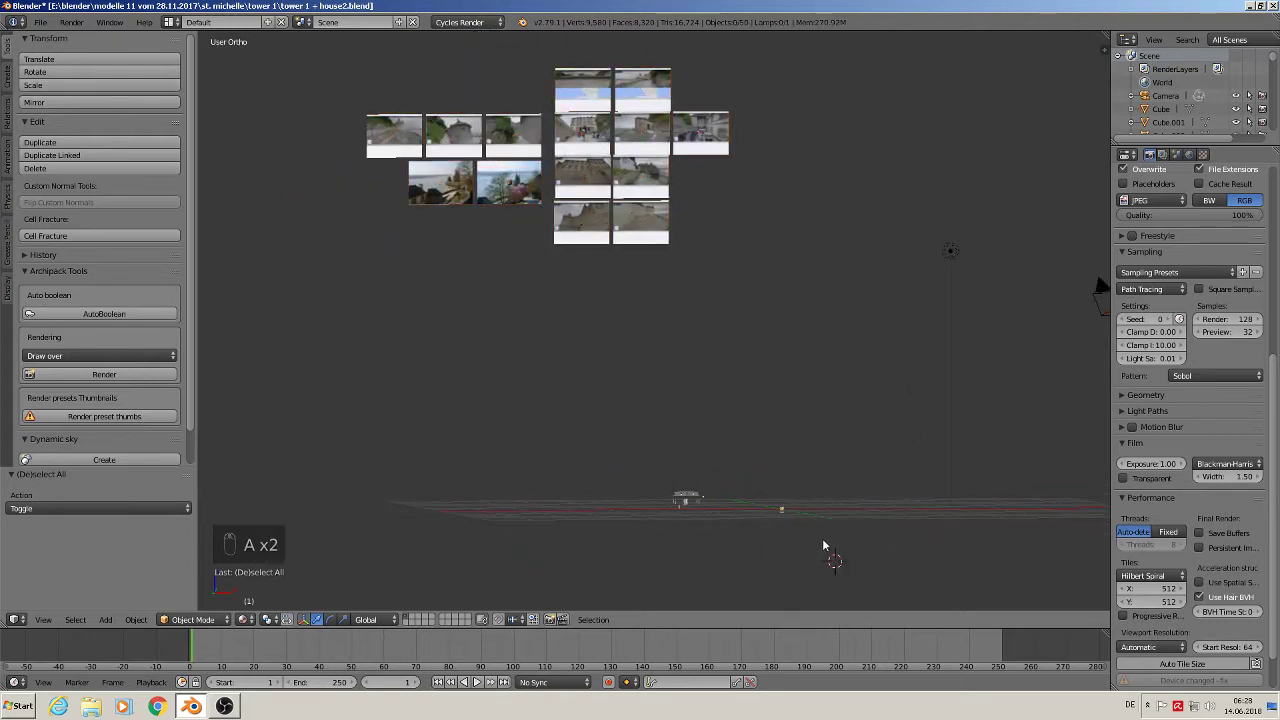
key(b)
drag(818, 543, 600, 414)
key(s)
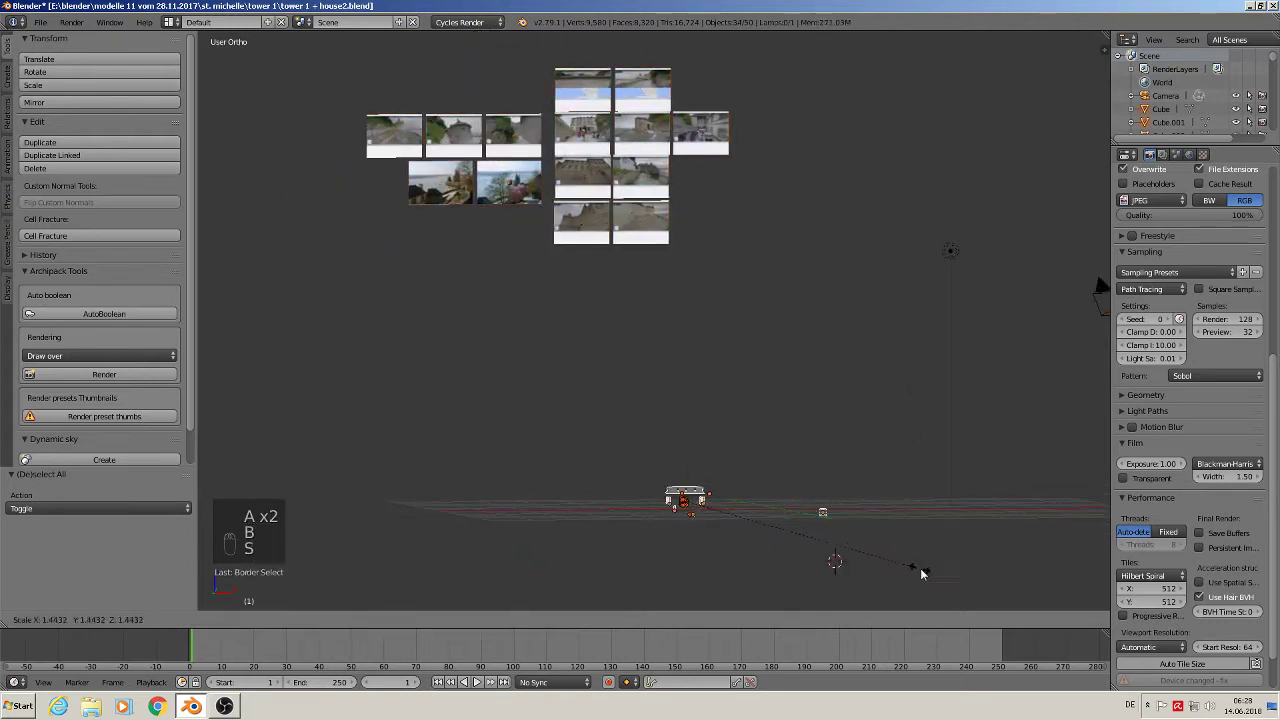
click(229, 335)
- Move the enlarged house parts along the Z axis so they stand above the ground grid
shift+middle_drag(762, 287, 559, 159)
scroll(558, 164, down, 3)
key(g)
key(z)
click(803, 243)
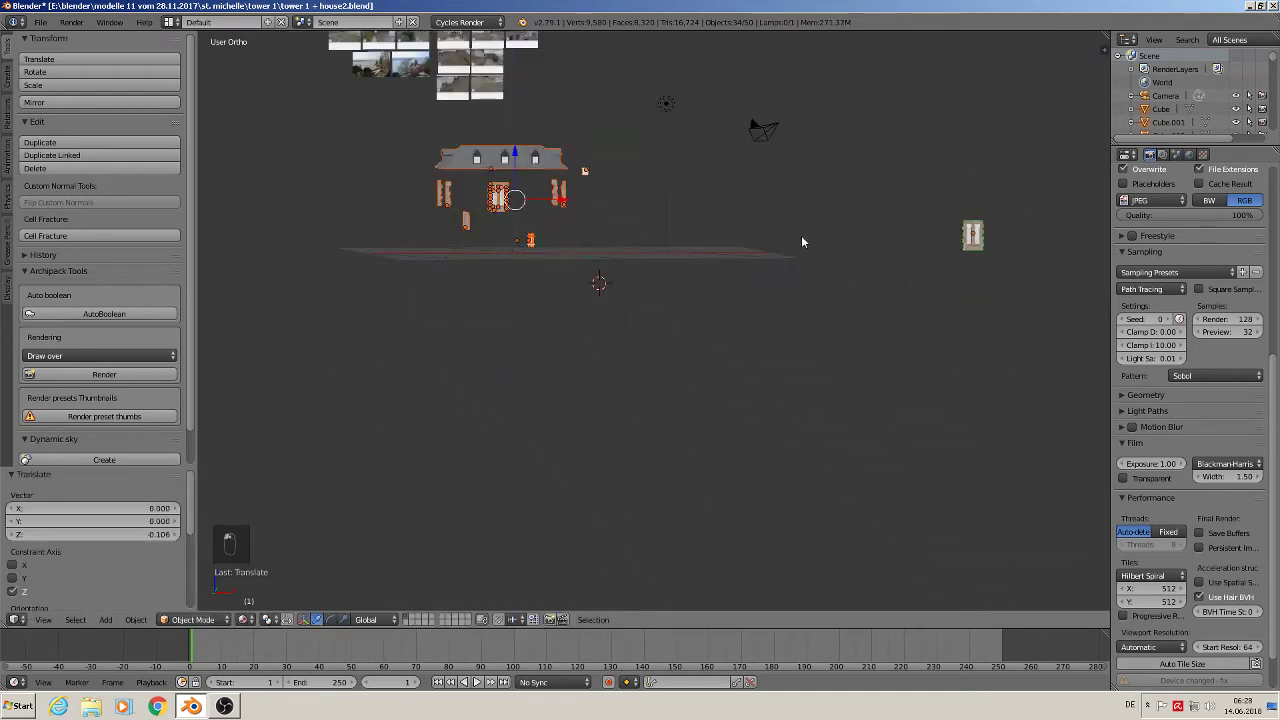
- Move the stray double window -19.011 along X and 4.854 along Y, placing it below the other double window
key(a)
right_click(974, 235)
drag(1005, 236, 498, 237)
scroll(495, 237, up, 8)
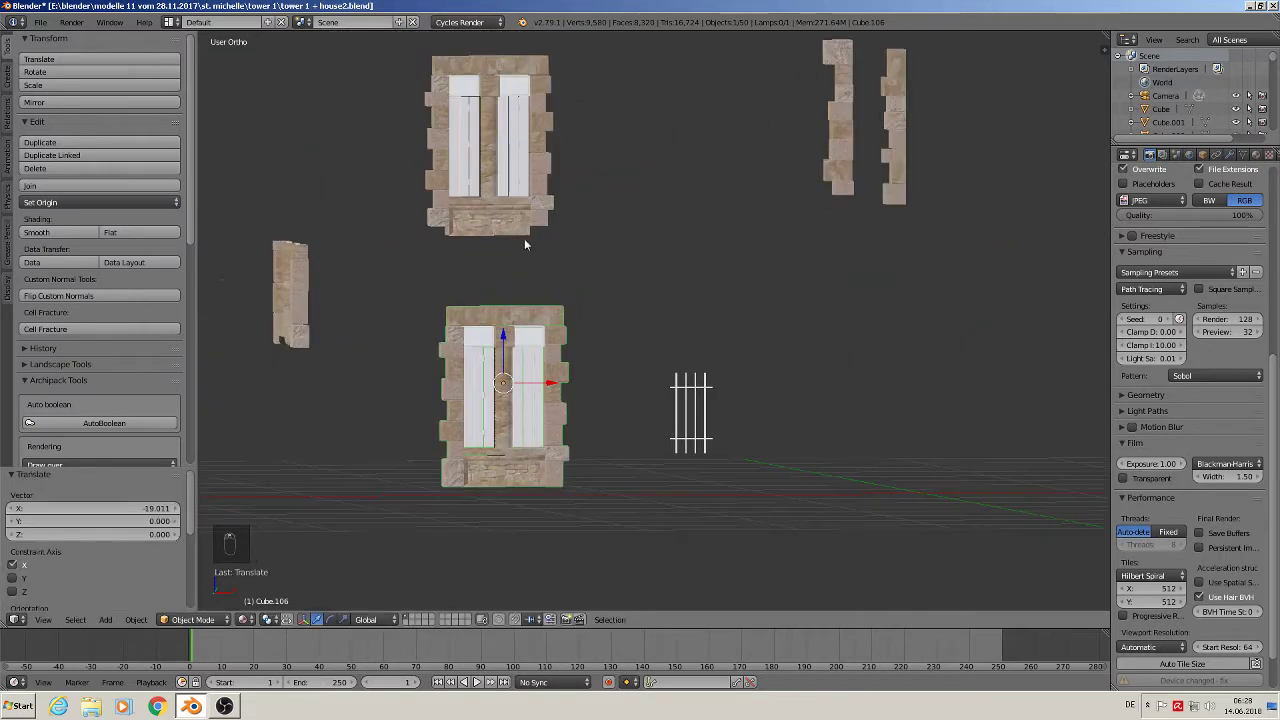
middle_drag(514, 277, 429, 337)
drag(520, 400, 1013, 175)
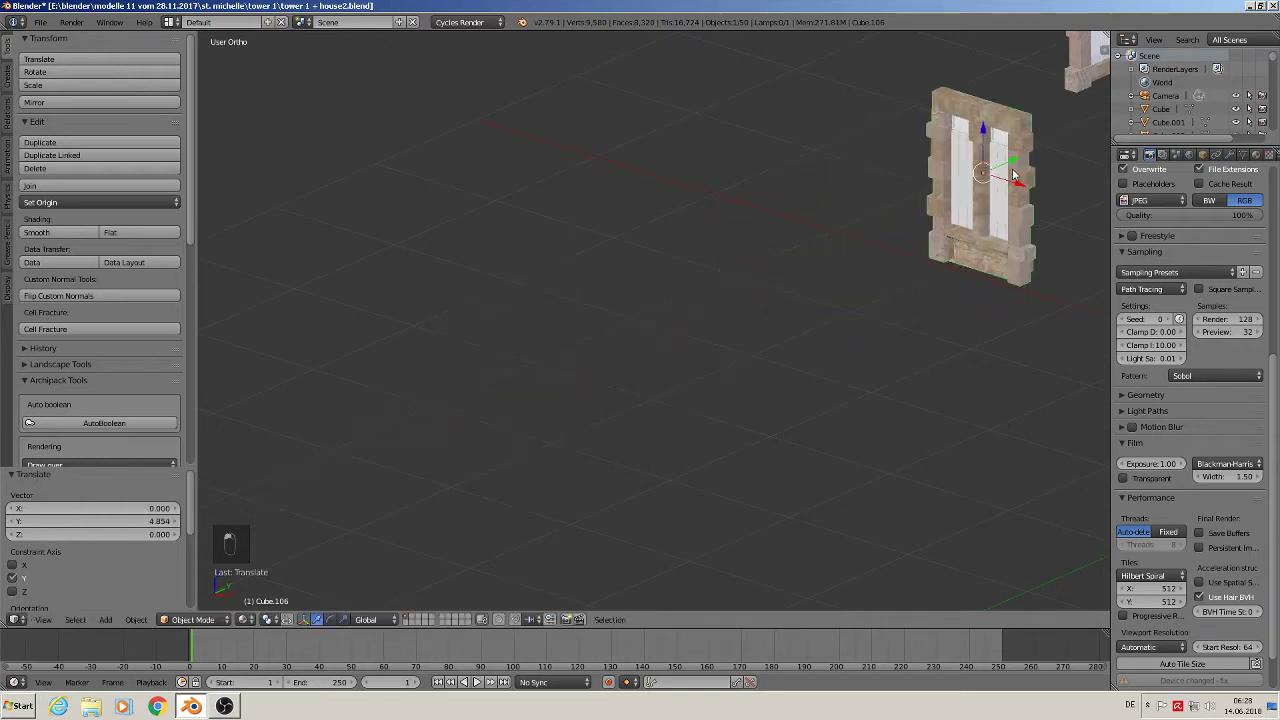
middle_drag(1013, 175, 974, 288)
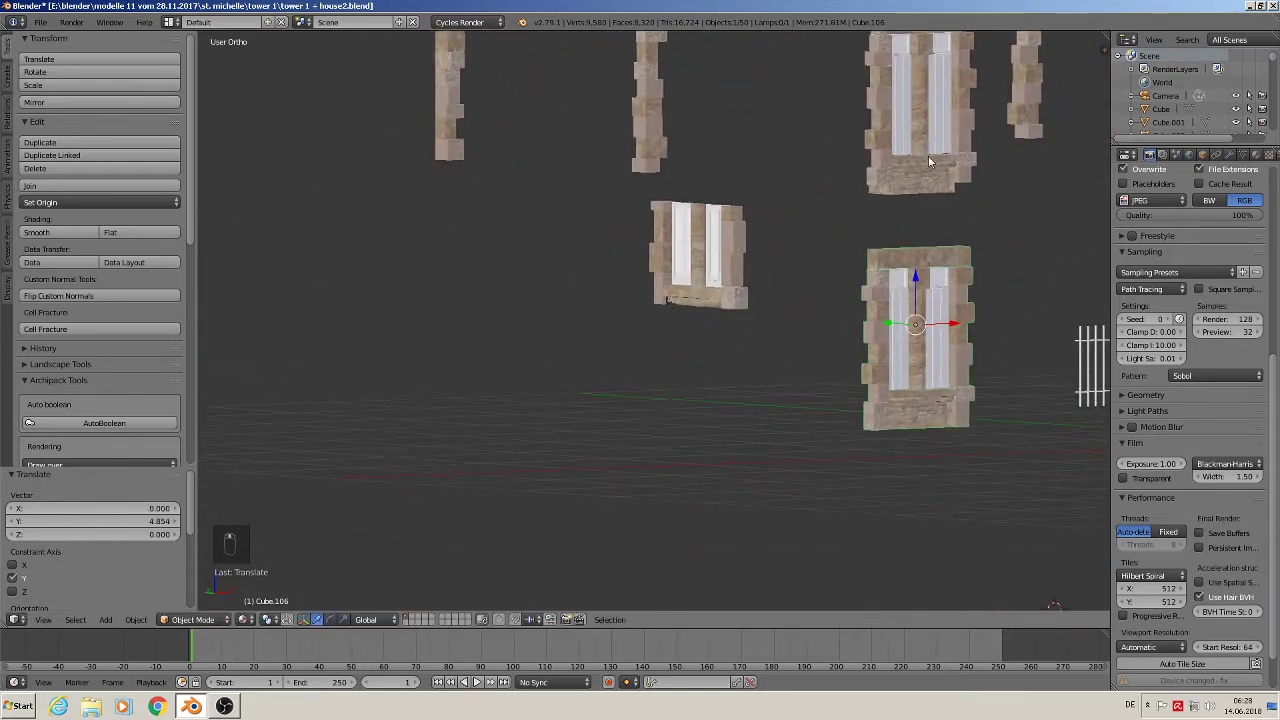
- Delete the duplicate double window standing below the one among the house parts
right_click(927, 170)
right_click(945, 355)
key(x)
click(945, 353)
- Show the reference photo of the blue-roofed round tower in front view and place the 3D cursor at its eaves
scroll(836, 258, down, 3)
shift+middle_drag(836, 260, 698, 358)
scroll(680, 288, up, 1)
scroll(670, 270, down, 4)
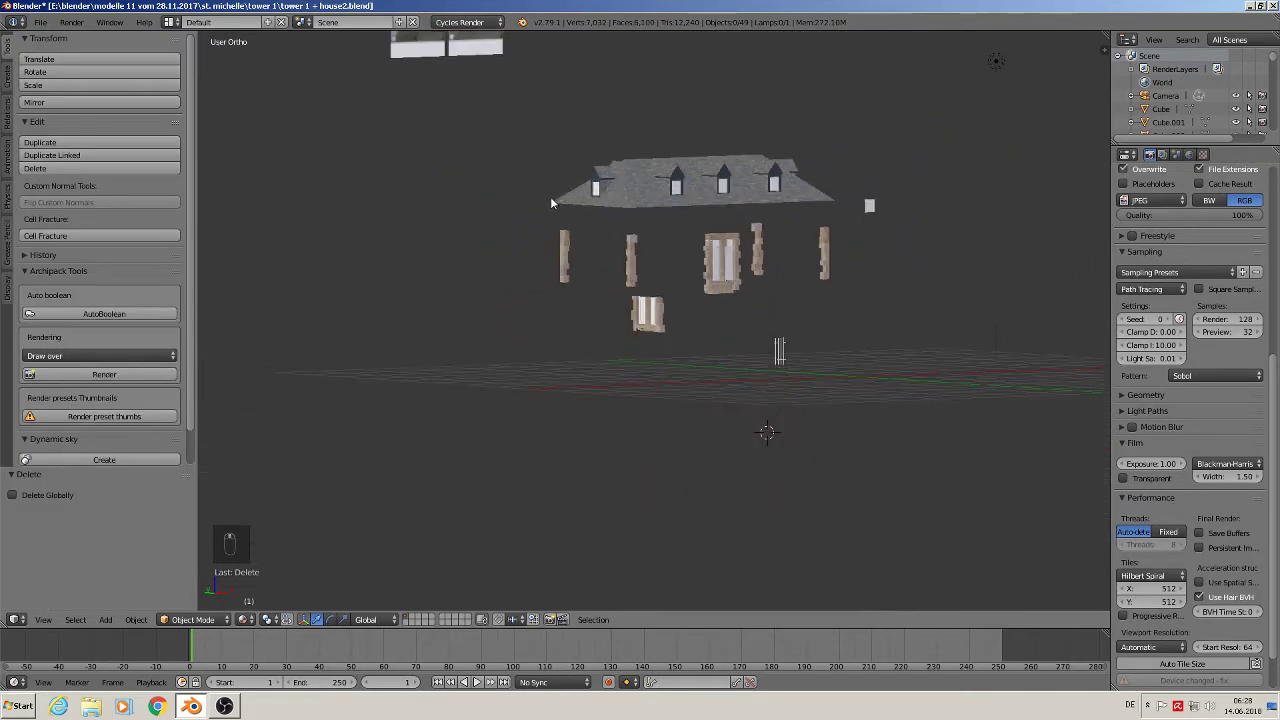
shift+middle_drag(551, 199, 764, 445)
scroll(600, 240, up, 3)
scroll(594, 204, up, 4)
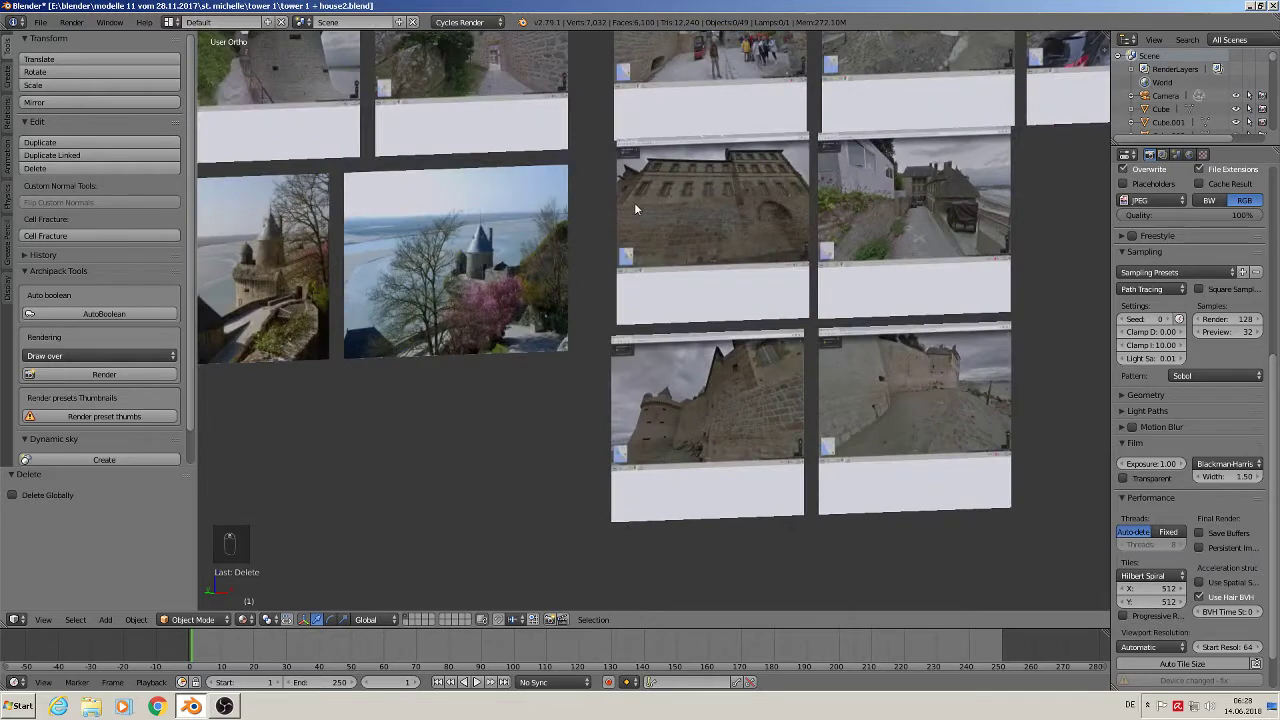
scroll(634, 202, up, 1)
key(KP_1)
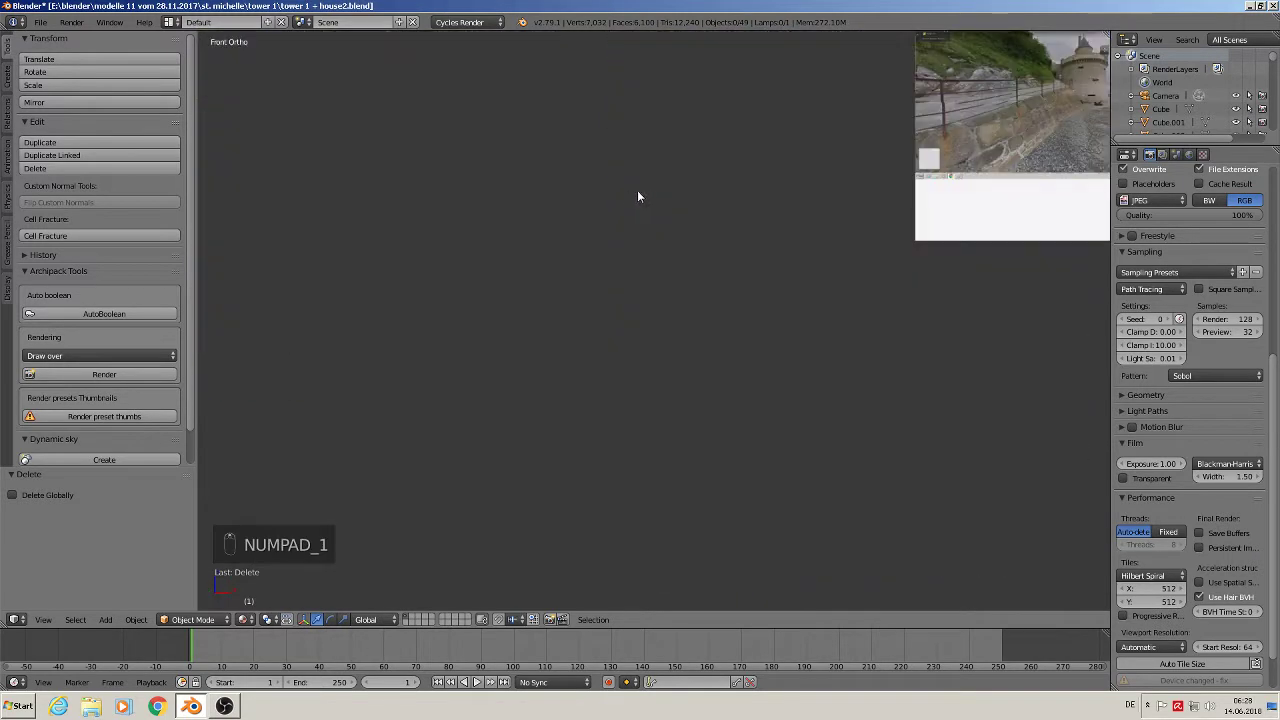
shift+middle_drag(764, 200, 678, 205)
scroll(763, 346, up, 7)
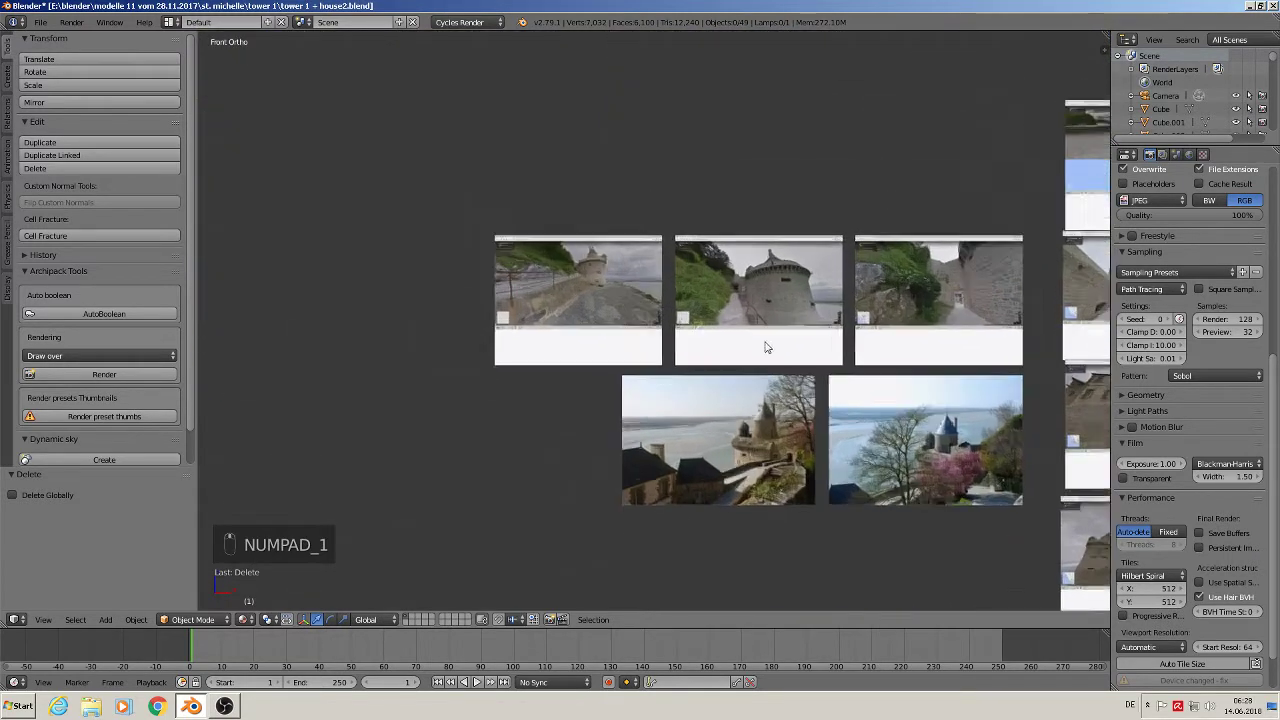
shift+middle_drag(755, 481, 561, 360)
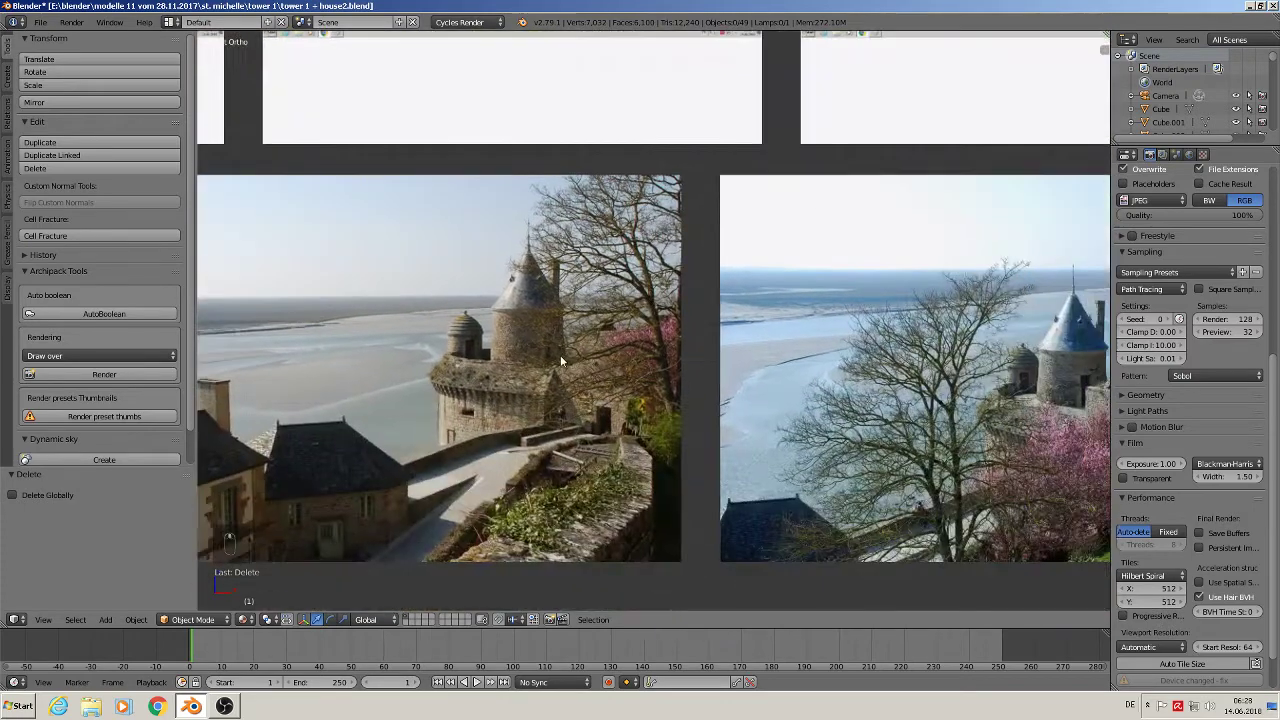
shift+middle_drag(651, 408, 625, 402)
scroll(808, 318, up, 6)
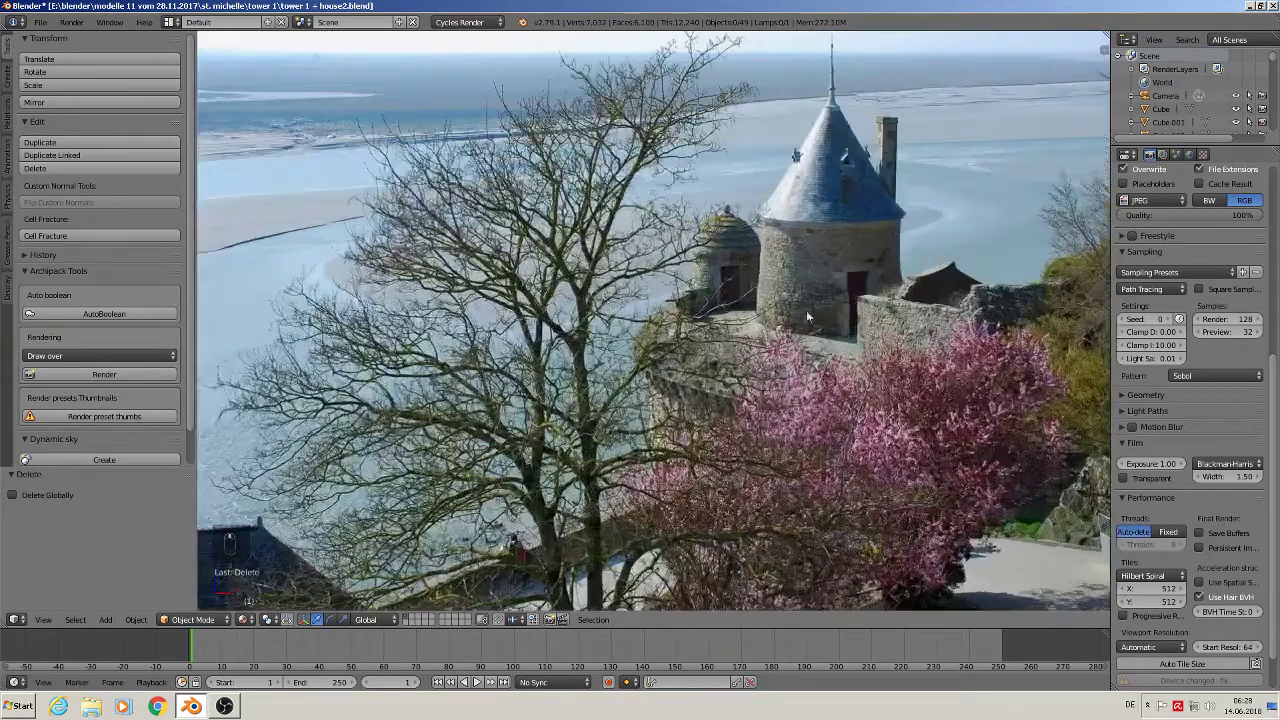
shift+middle_drag(844, 189, 625, 278)
click(627, 275)
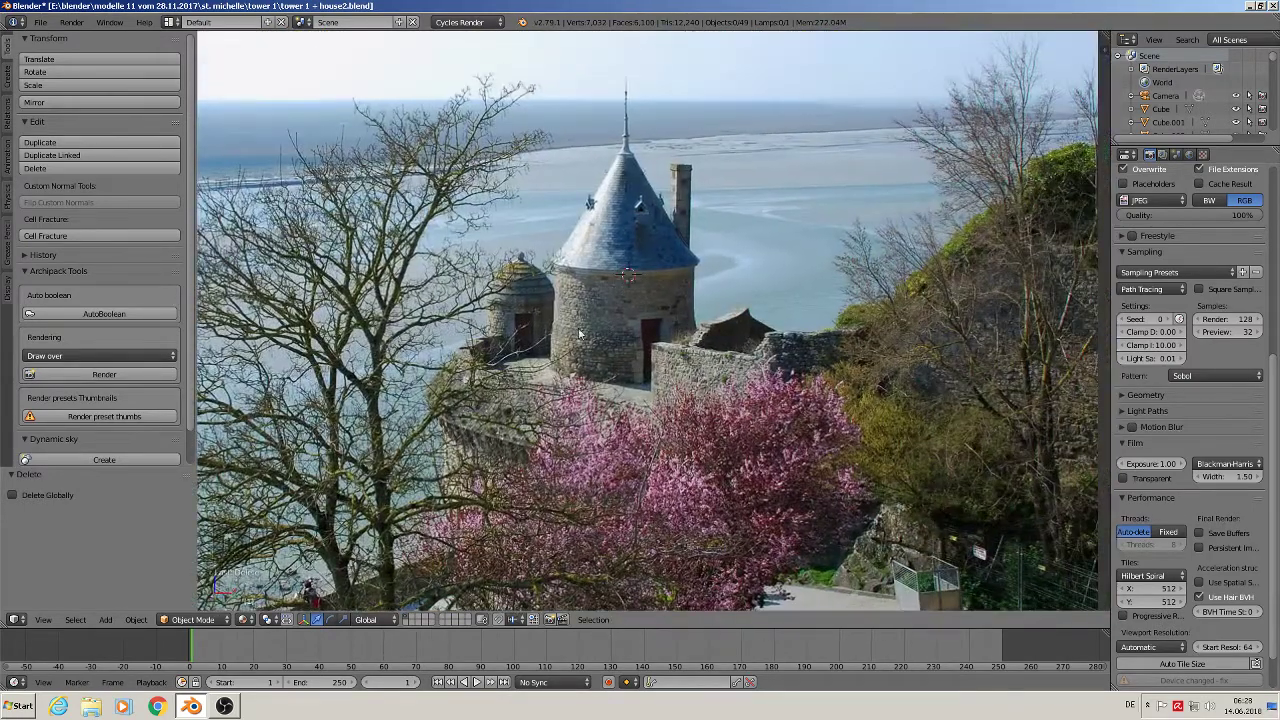
- Add a 32-vertex mesh circle at the 3D cursor and scale it to 0.1 to match the tower roof's lower edge
click(104, 619)
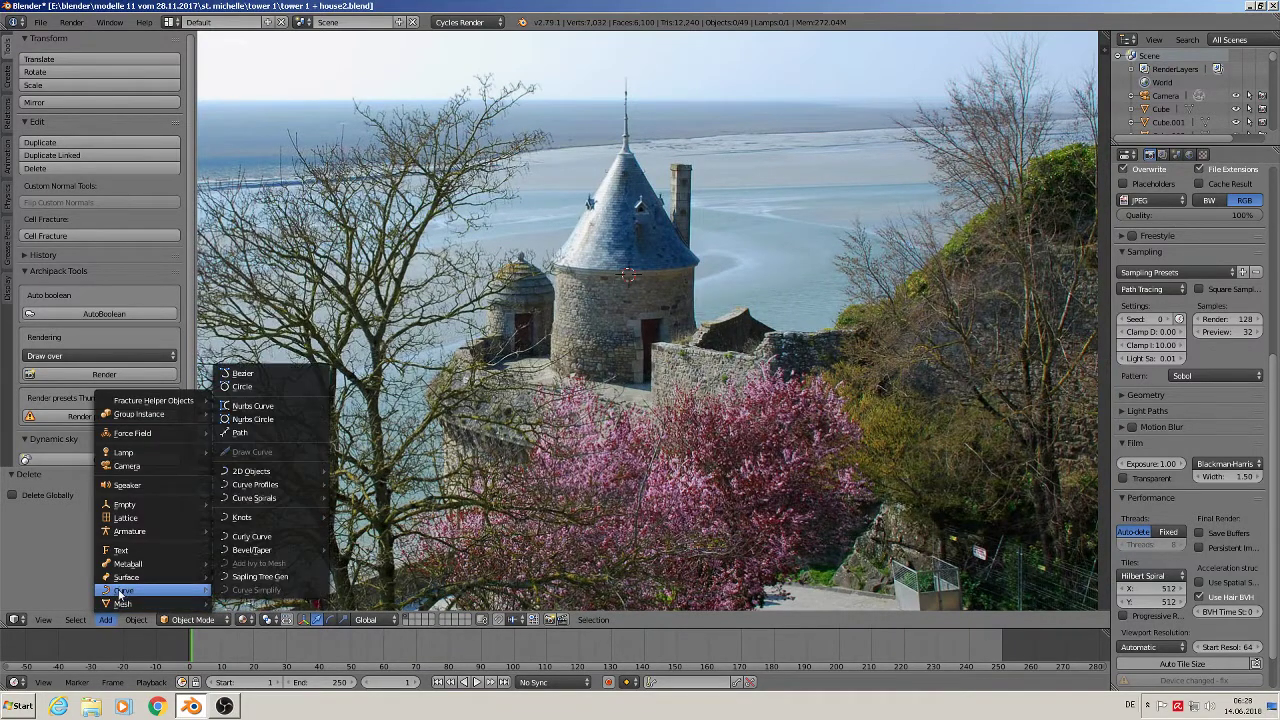
mouse_move(124, 606)
click(243, 314)
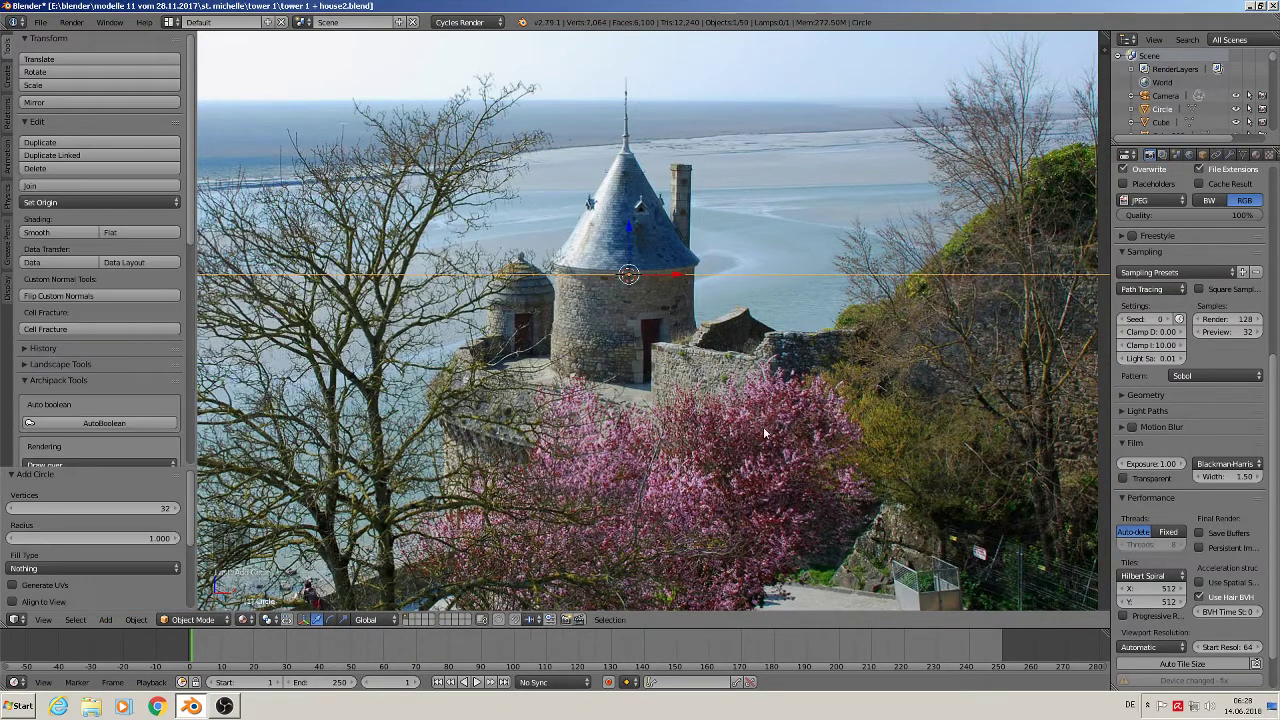
key(s)
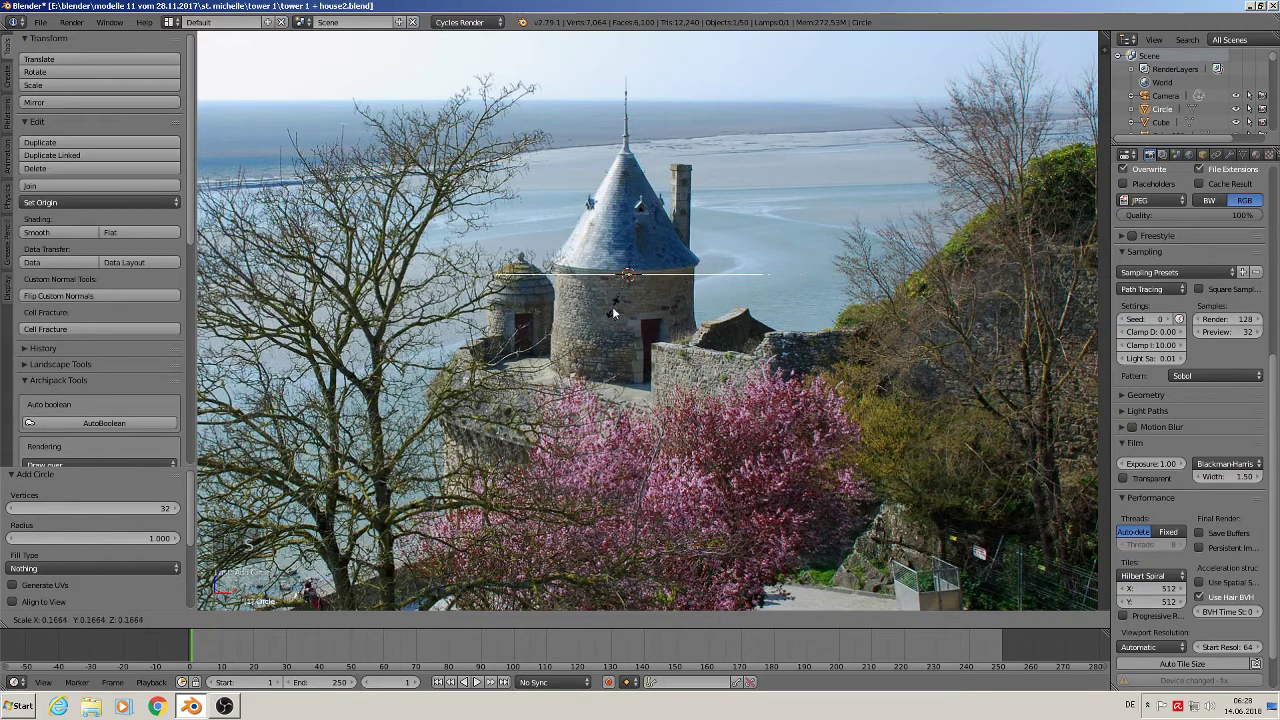
click(631, 306)
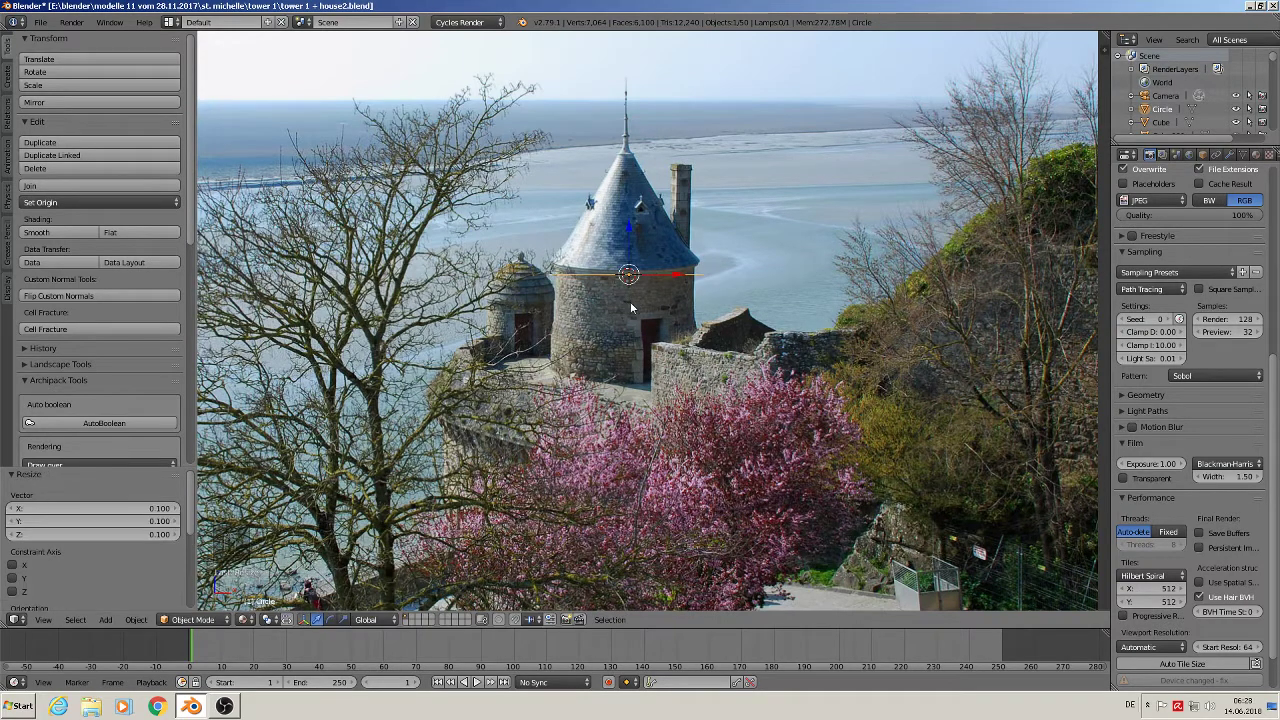
- Extrude the circle's edge upward by 0.019 and scale the new ring to 0.872 to form the roof's eaves
right_click(619, 301)
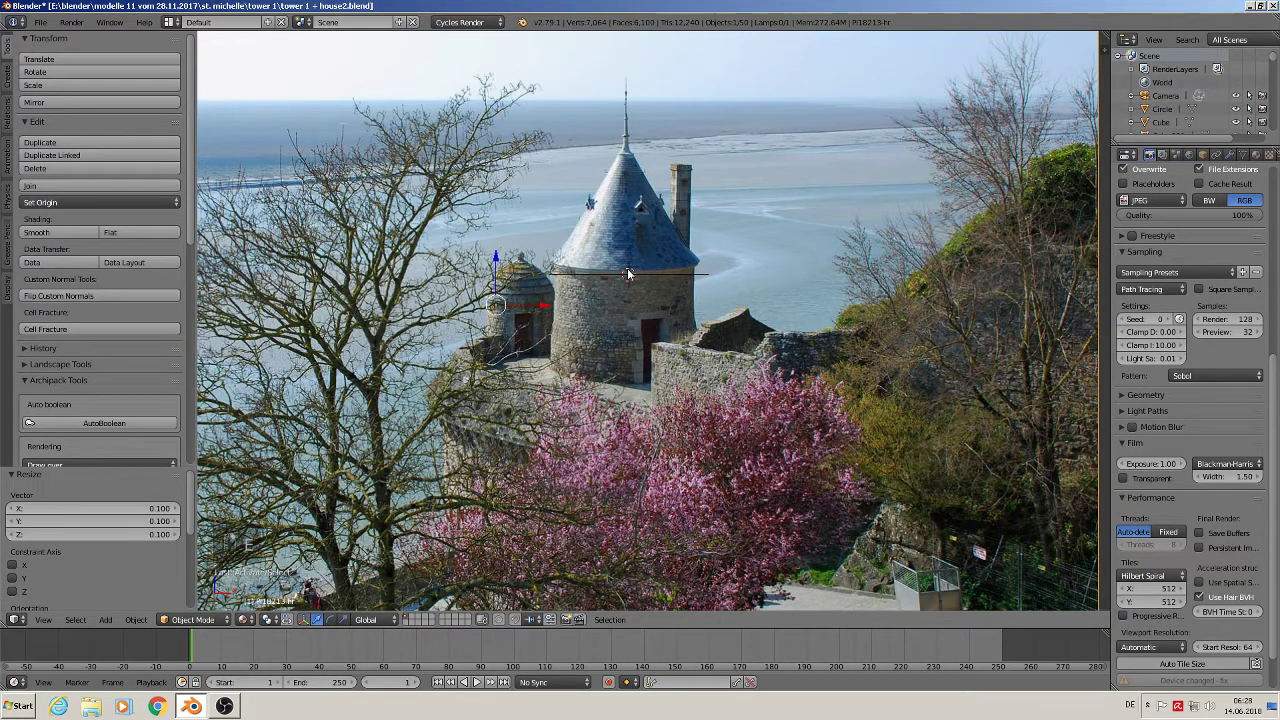
right_click(606, 274)
key(Tab)
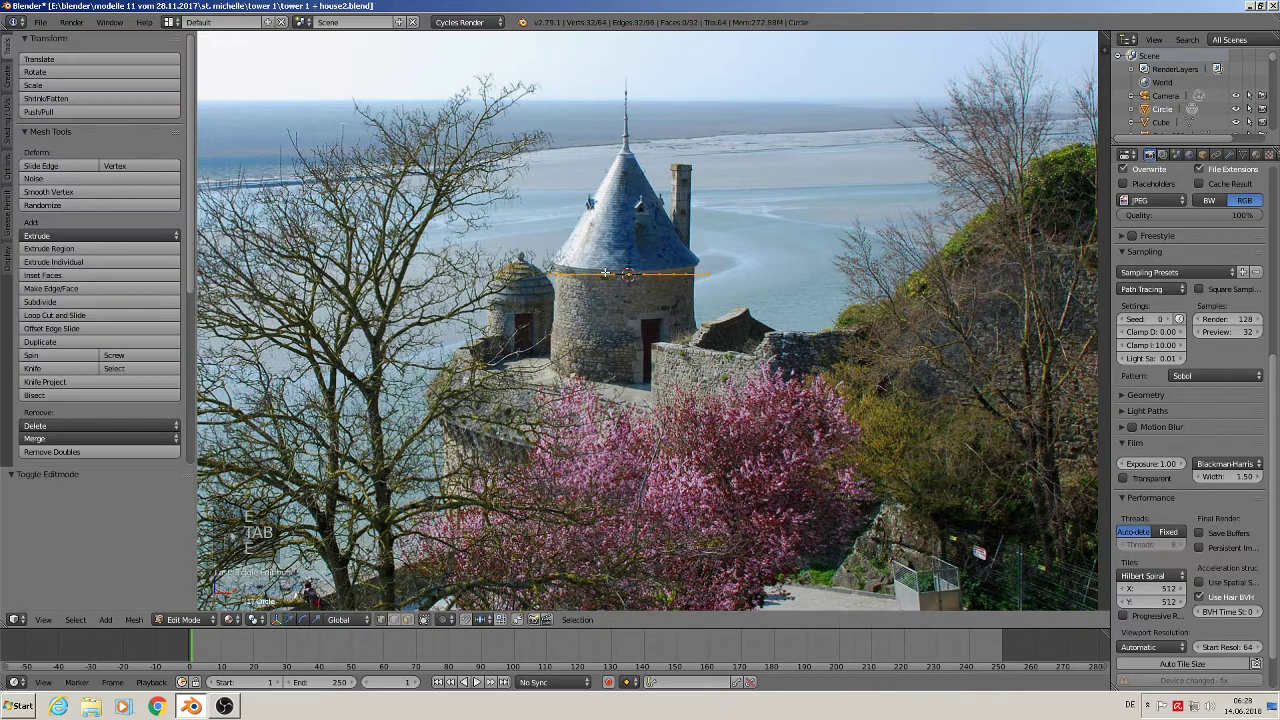
key(e)
click(625, 244)
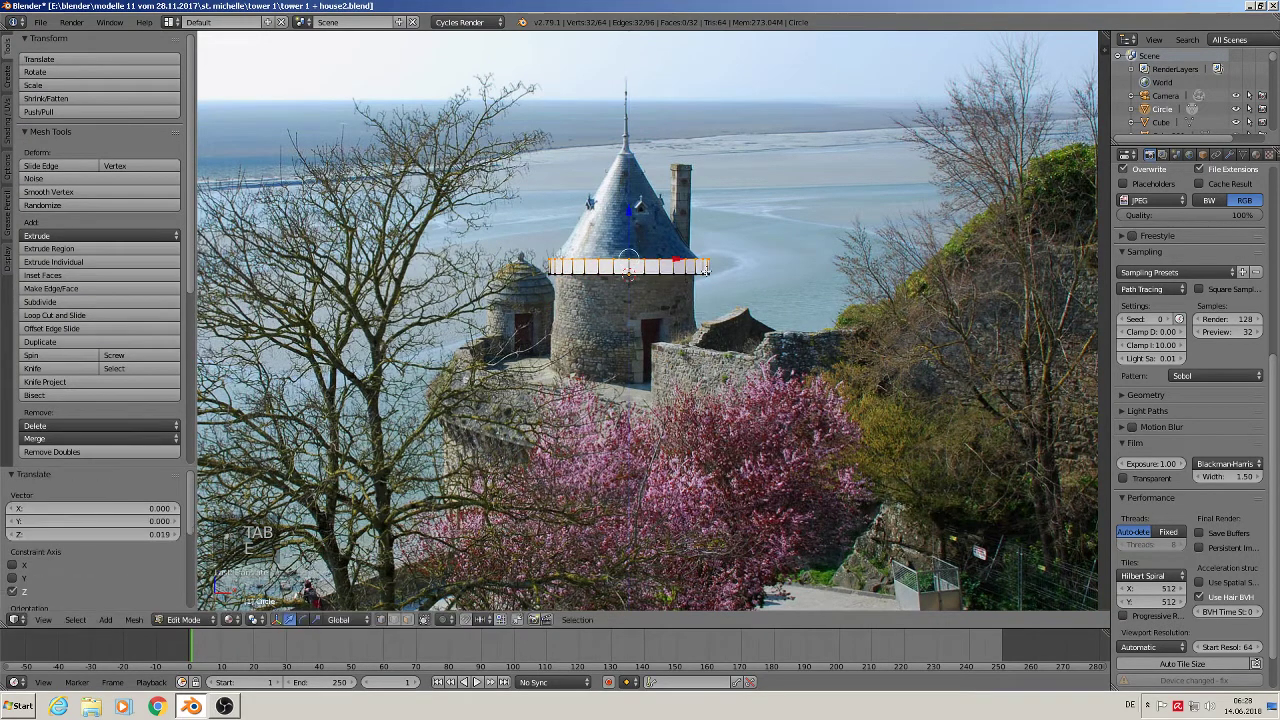
key(s)
click(676, 262)
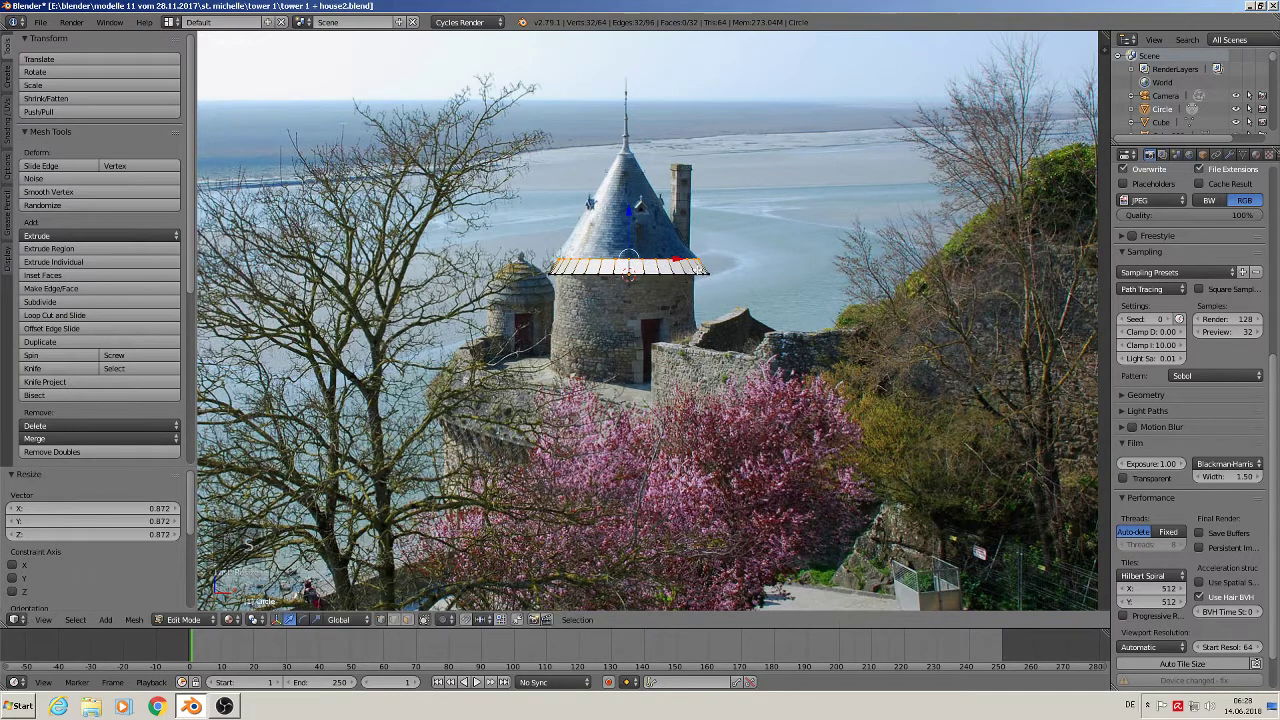
- Extrude the upper ring 0.133 toward the roof tip, scale it to 0.093 and lower it by 0.004
key(e)
click(650, 264)
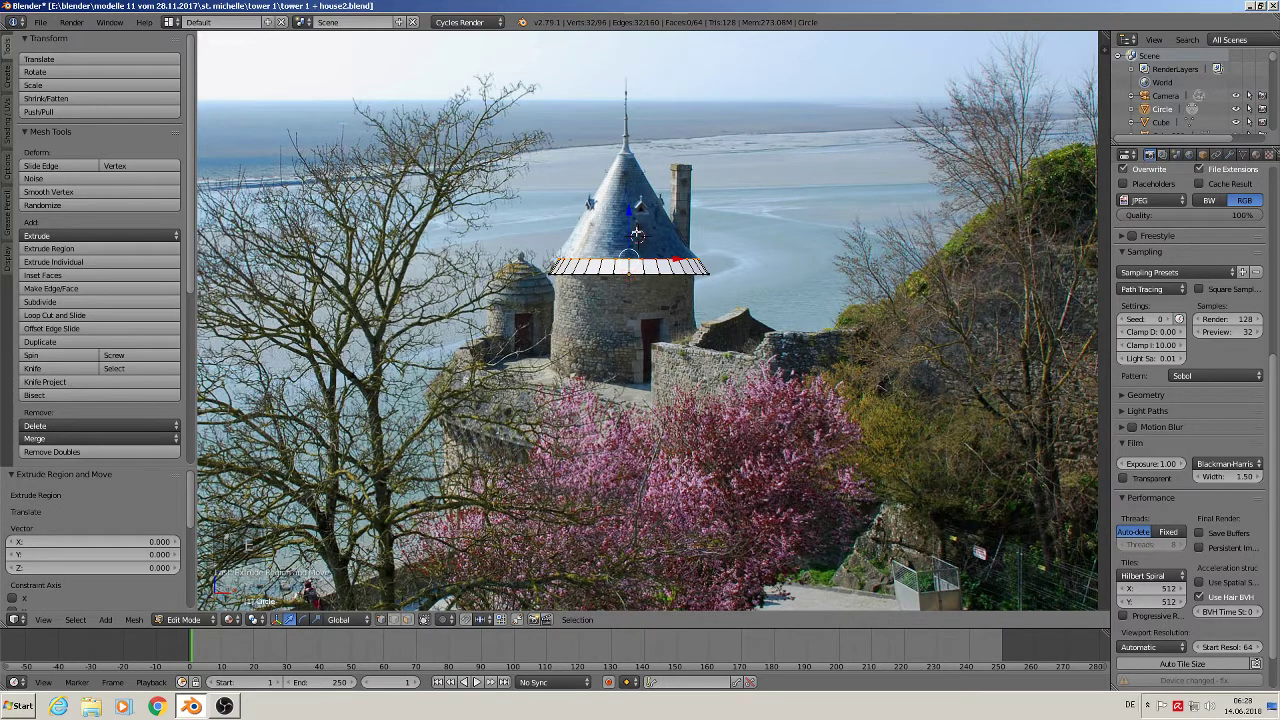
drag(636, 237, 634, 127)
key(s)
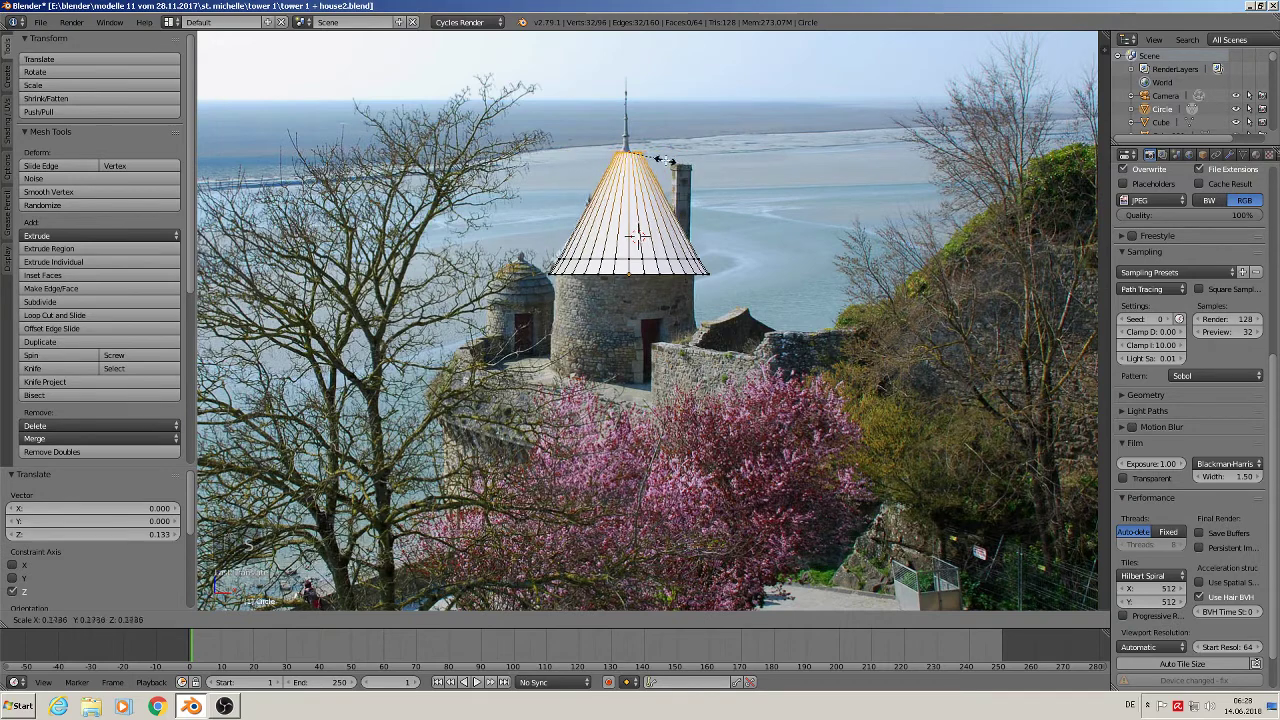
click(650, 156)
scroll(652, 154, up, 5)
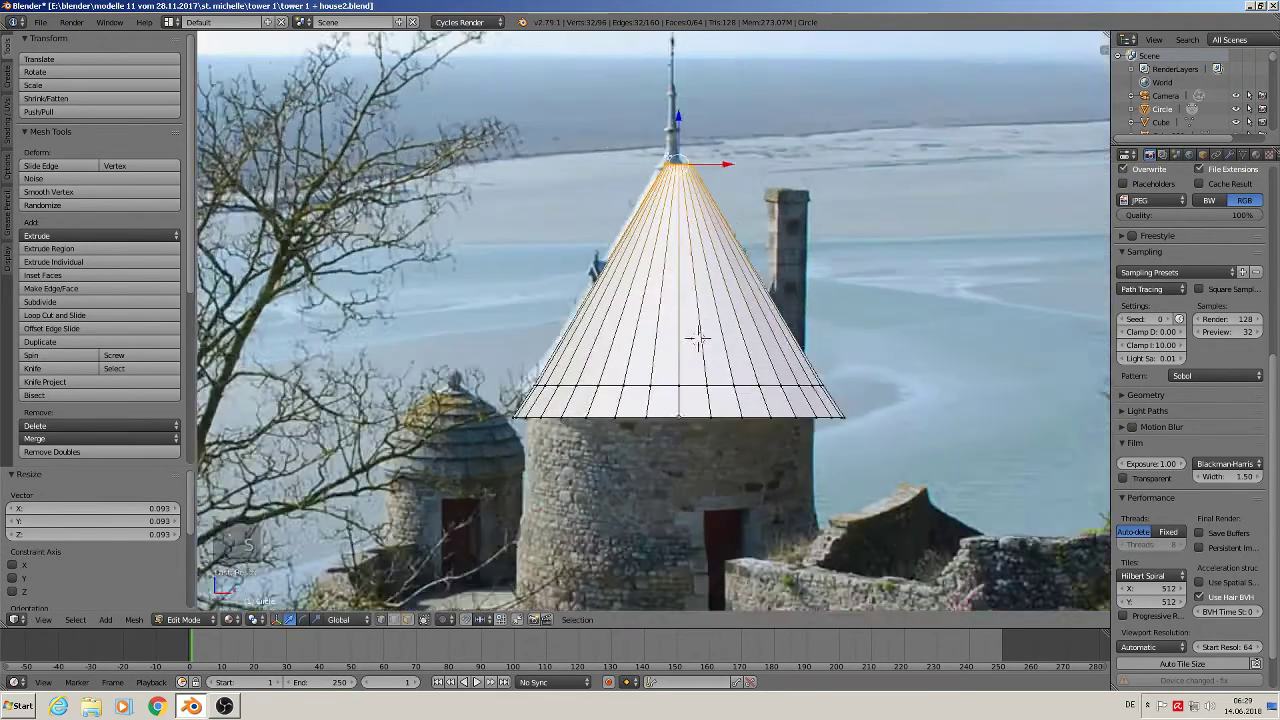
drag(681, 117, 682, 124)
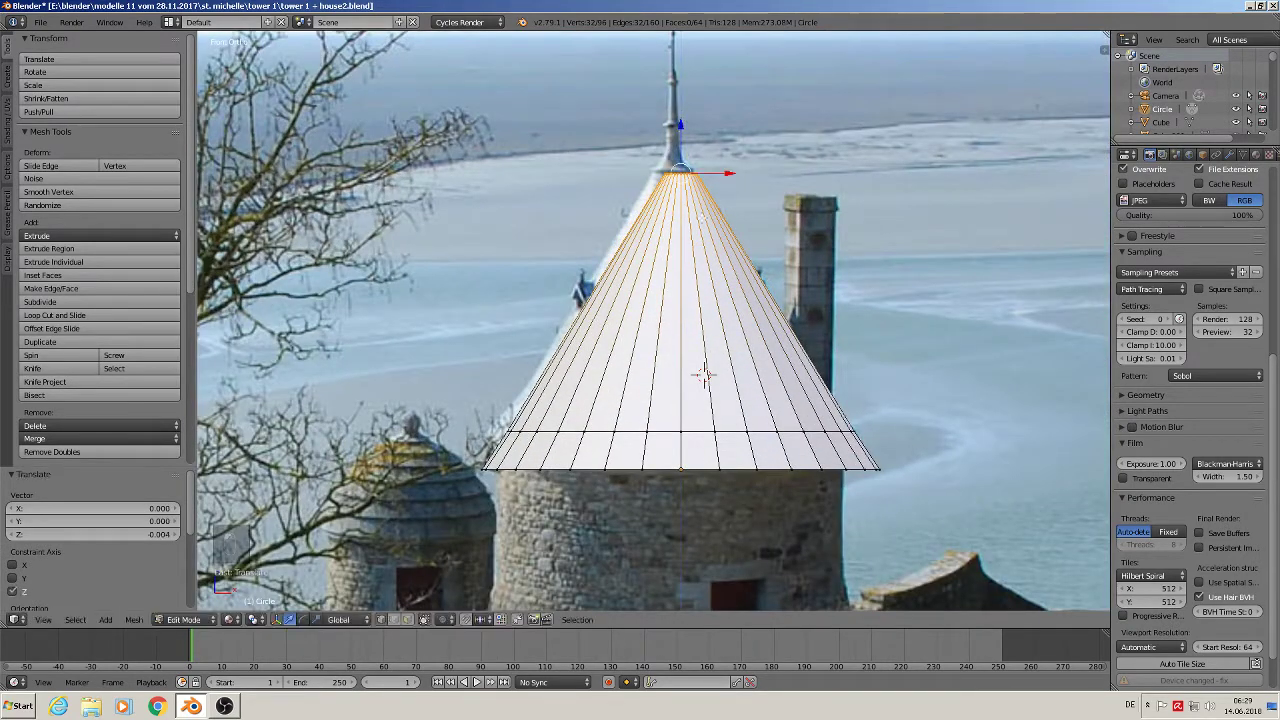
- Extrude and scale a small collar at the roof tip, raise it by 0.002 and scale it to 1.315
key(e)
key(s)
click(754, 217)
drag(683, 141, 680, 131)
key(s)
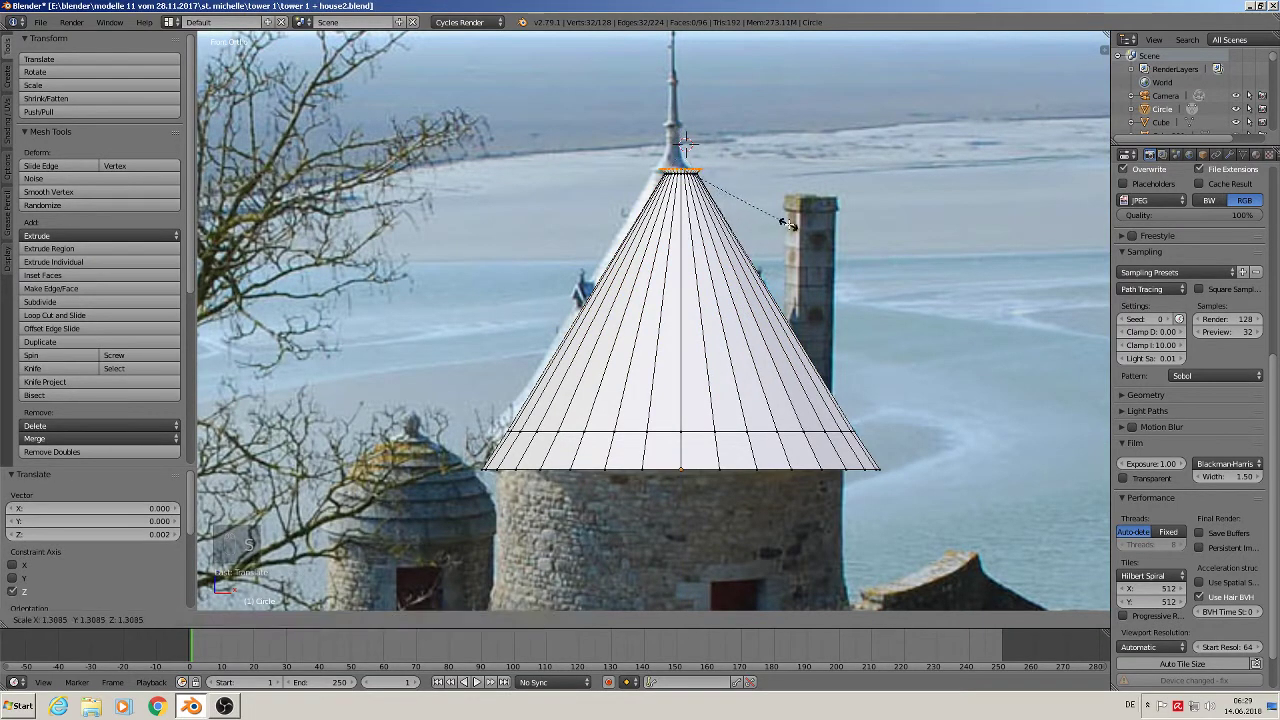
click(789, 224)
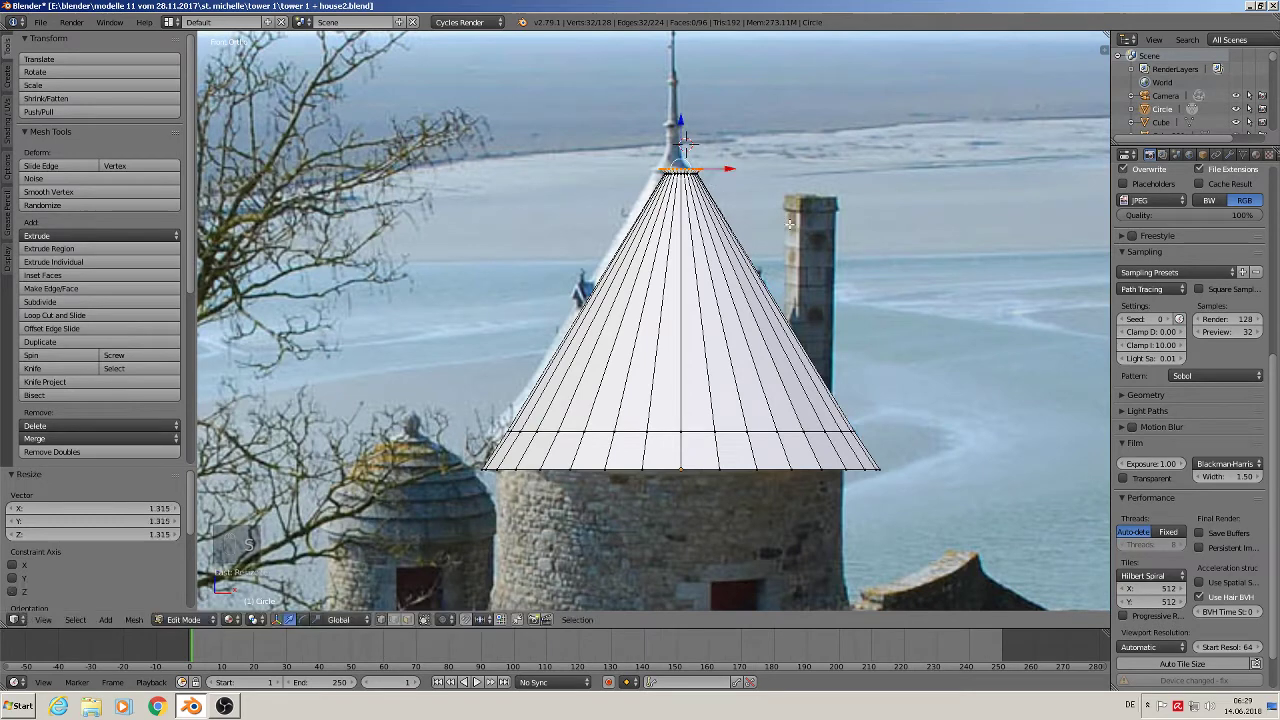
- Extrude the top ring of the roof tip, raise it by 0.002 and scale it to 0.8
key(e)
click(683, 141)
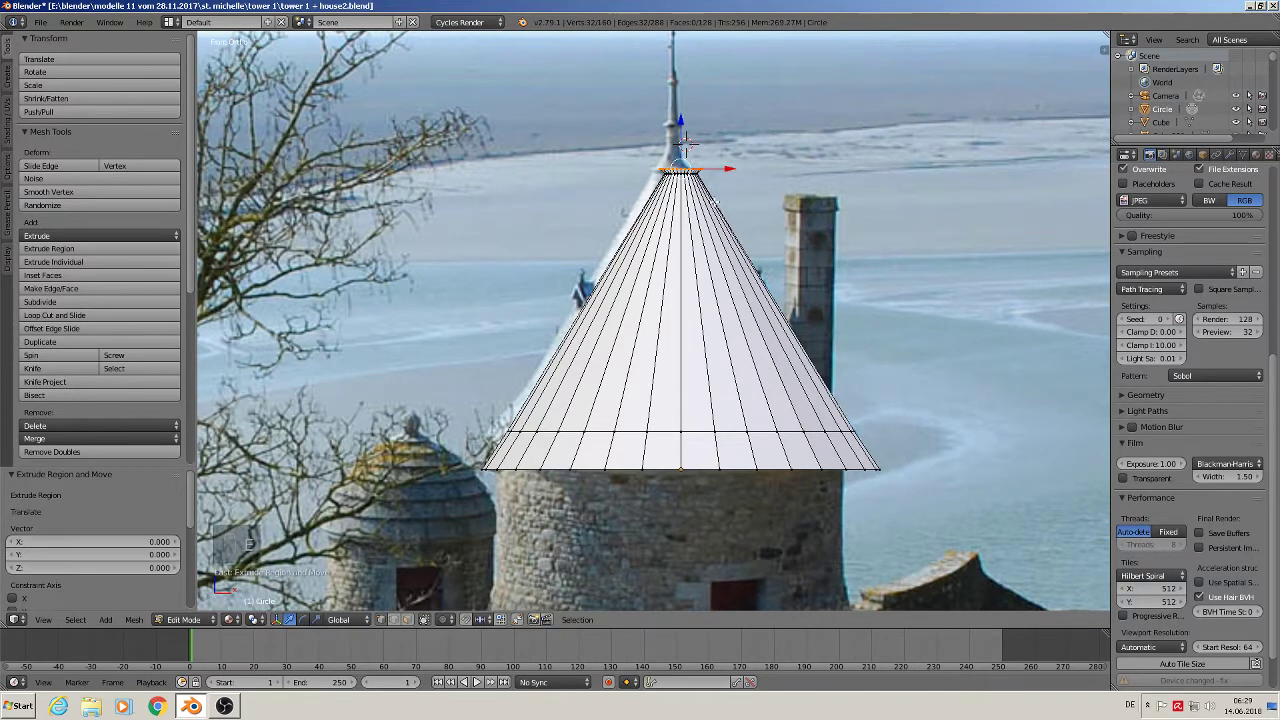
drag(683, 141, 683, 134)
key(s)
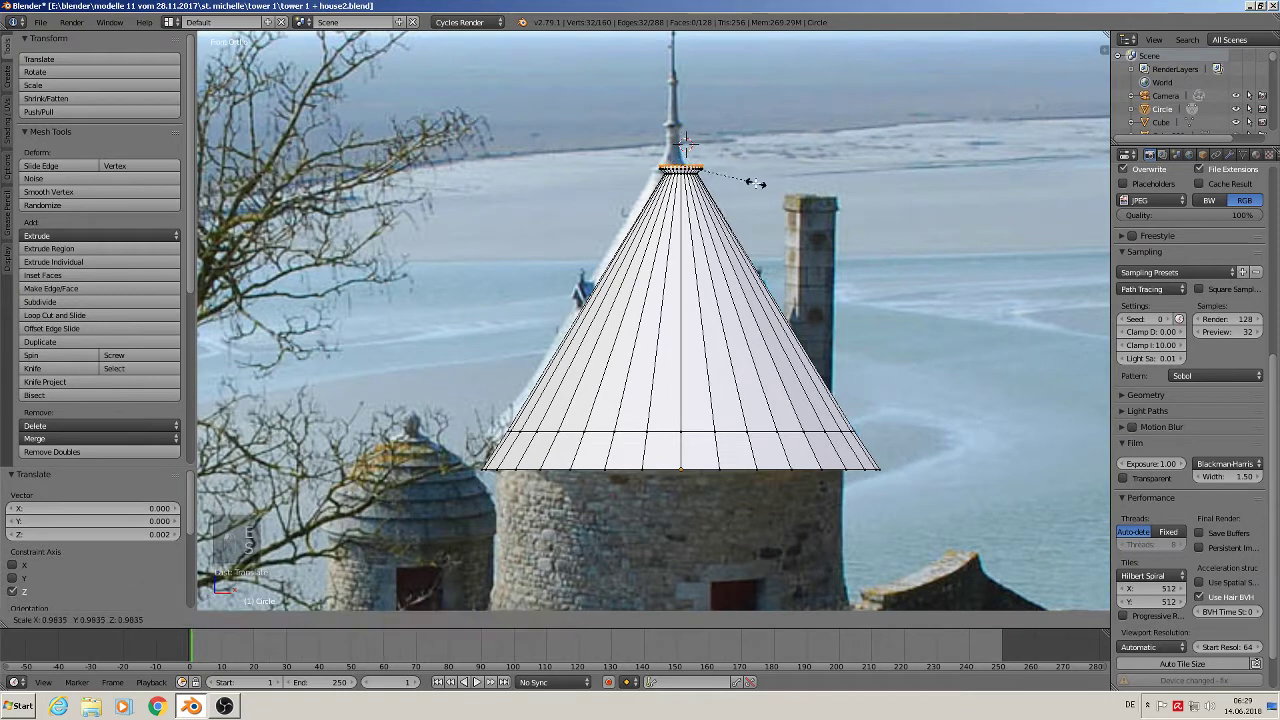
click(741, 180)
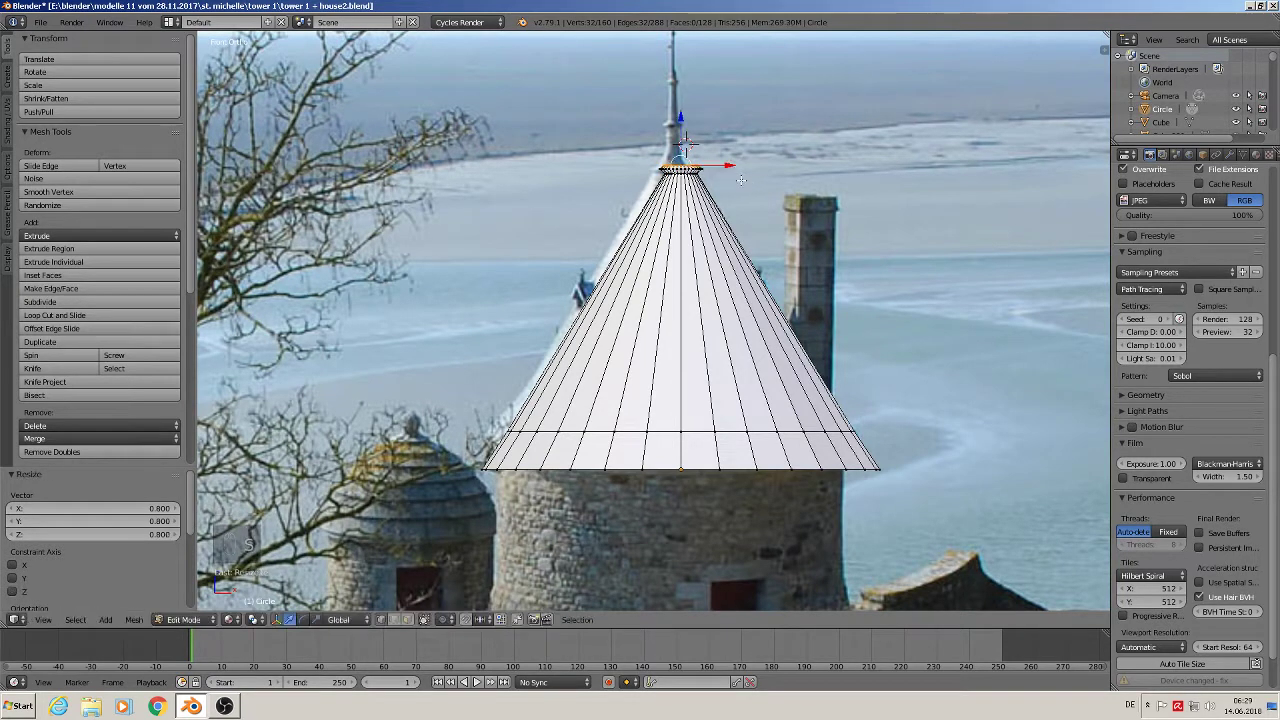
- Extrude the tip ring 0.010 upward and scale it to about 0.5 to taper the finial's base
key(e)
click(685, 142)
drag(683, 141, 683, 121)
key(s)
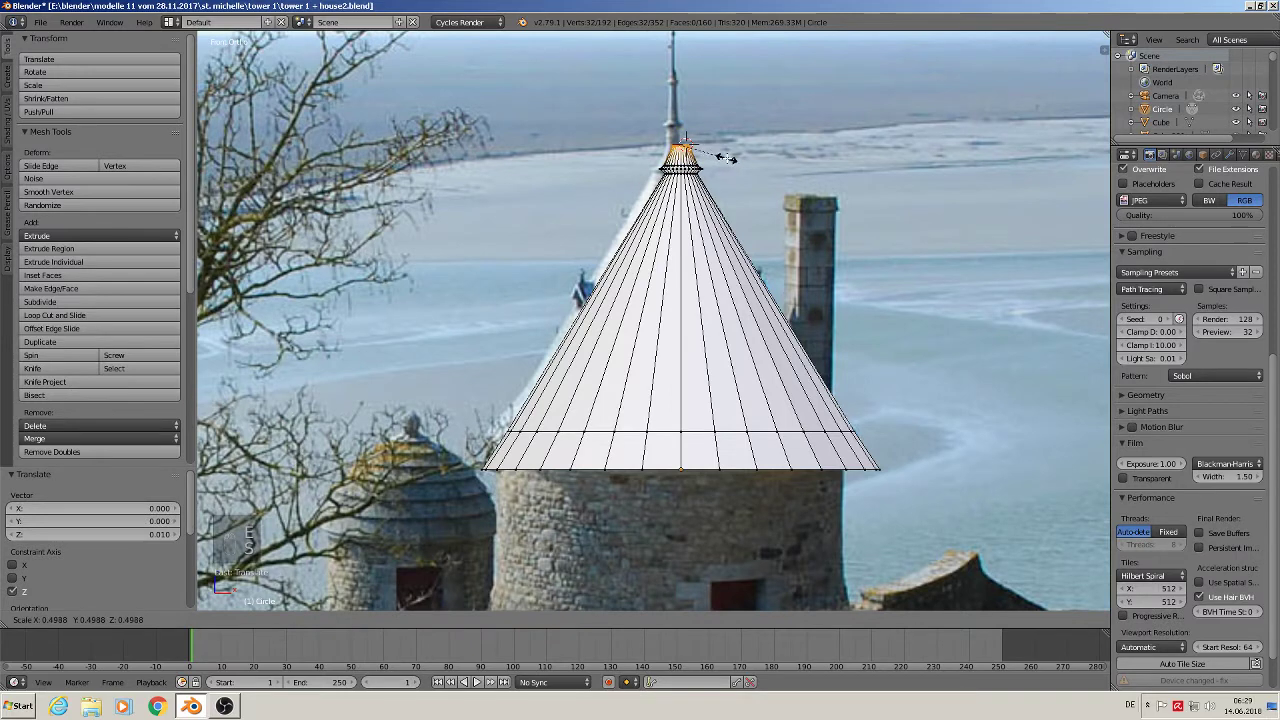
click(727, 157)
- Extrude a straight neck 0.008 upward from the tapered base, add a ring 0.003 above it and widen that ring slightly
key(e)
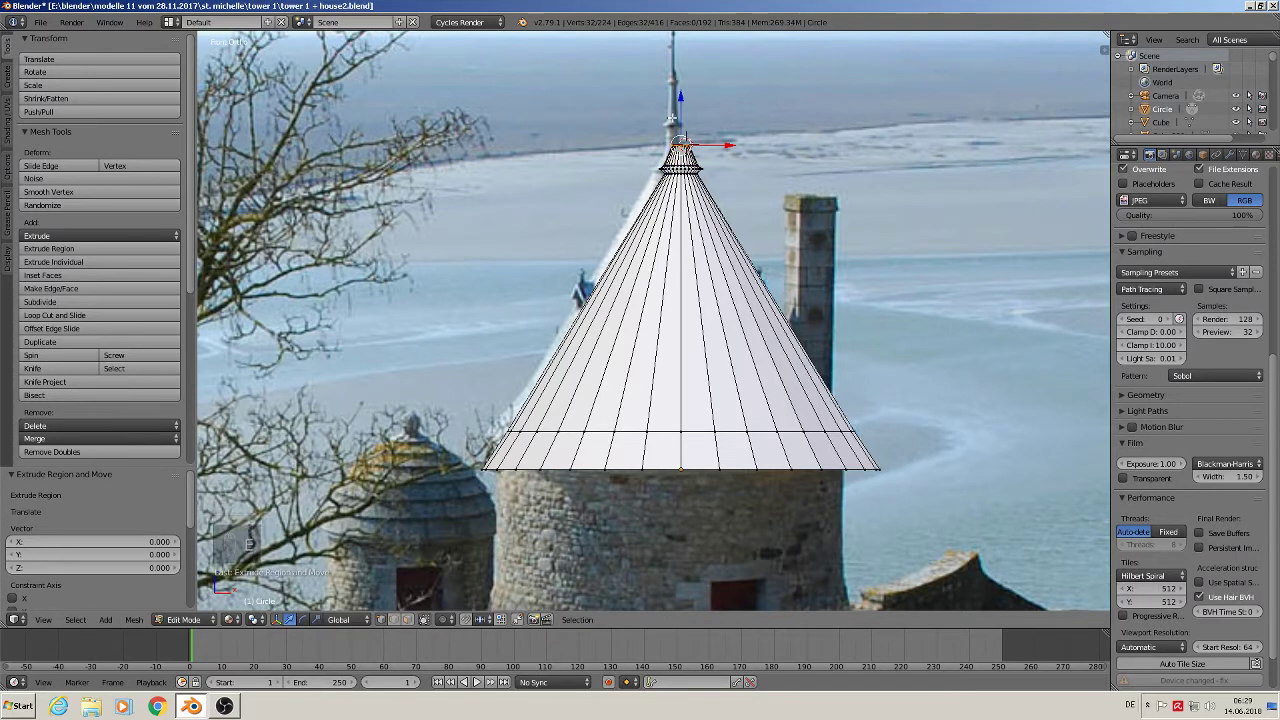
click(683, 101)
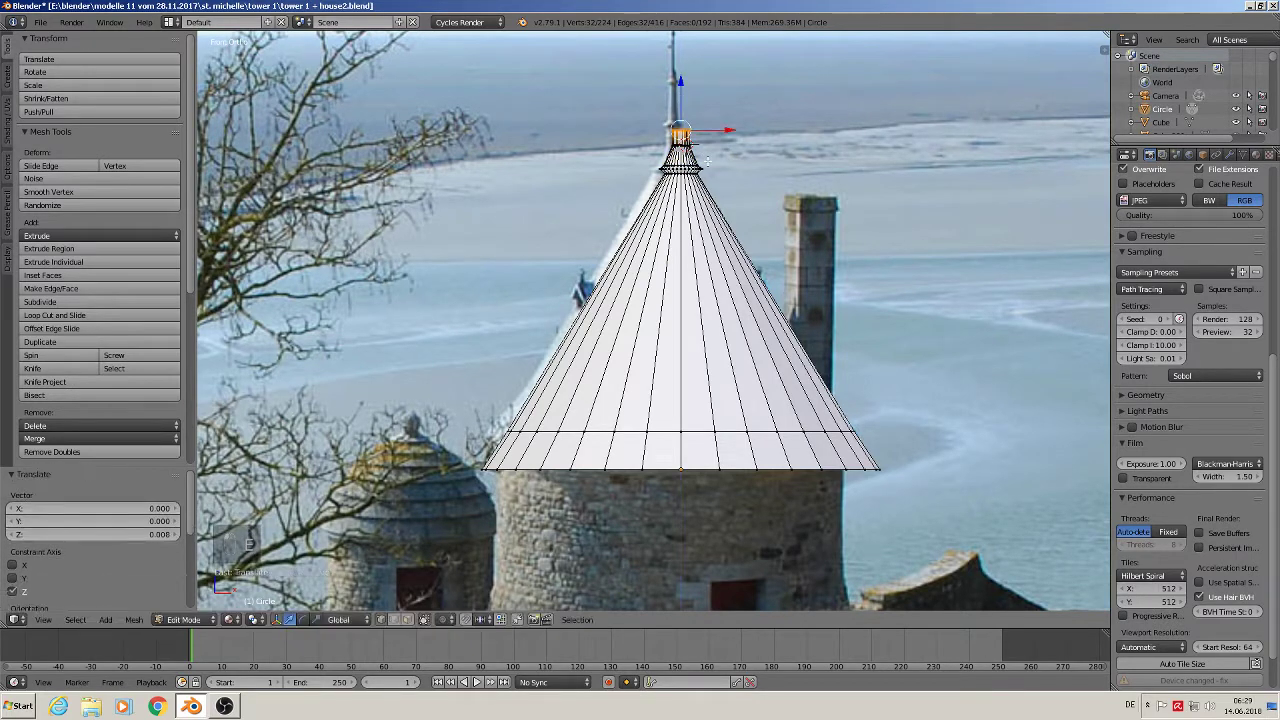
scroll(683, 101, up, 4)
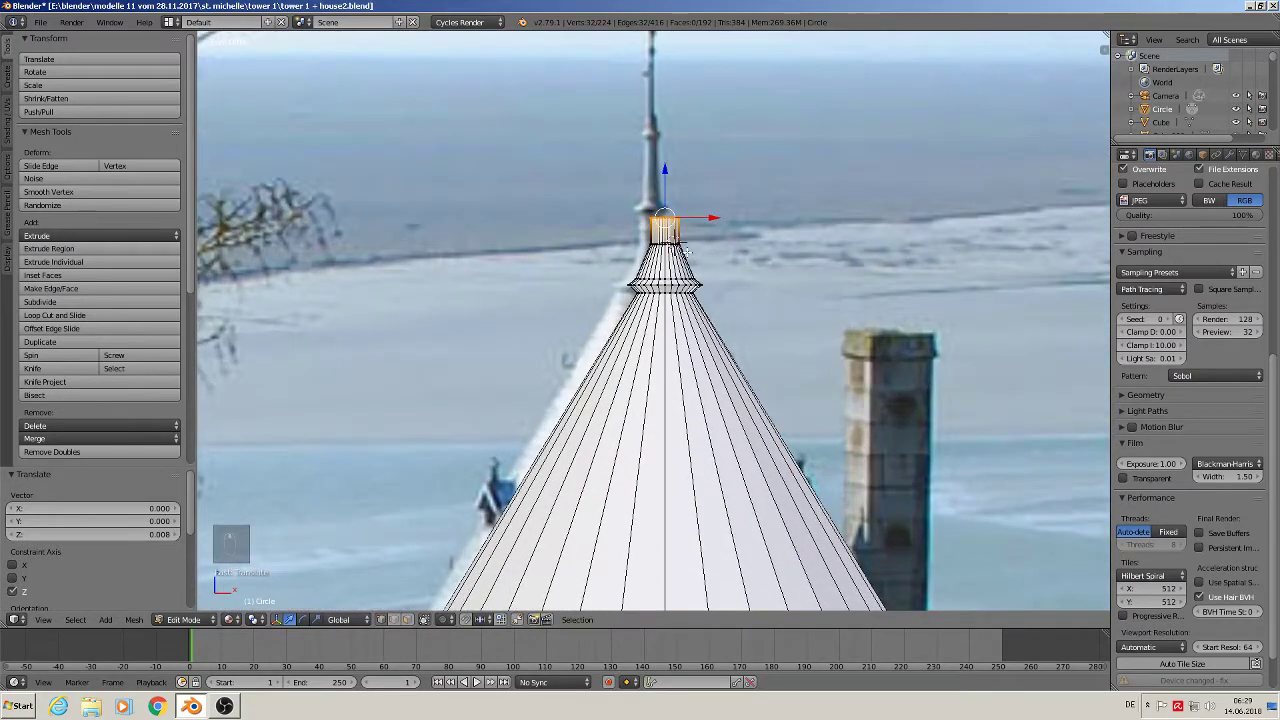
key(e)
click(741, 246)
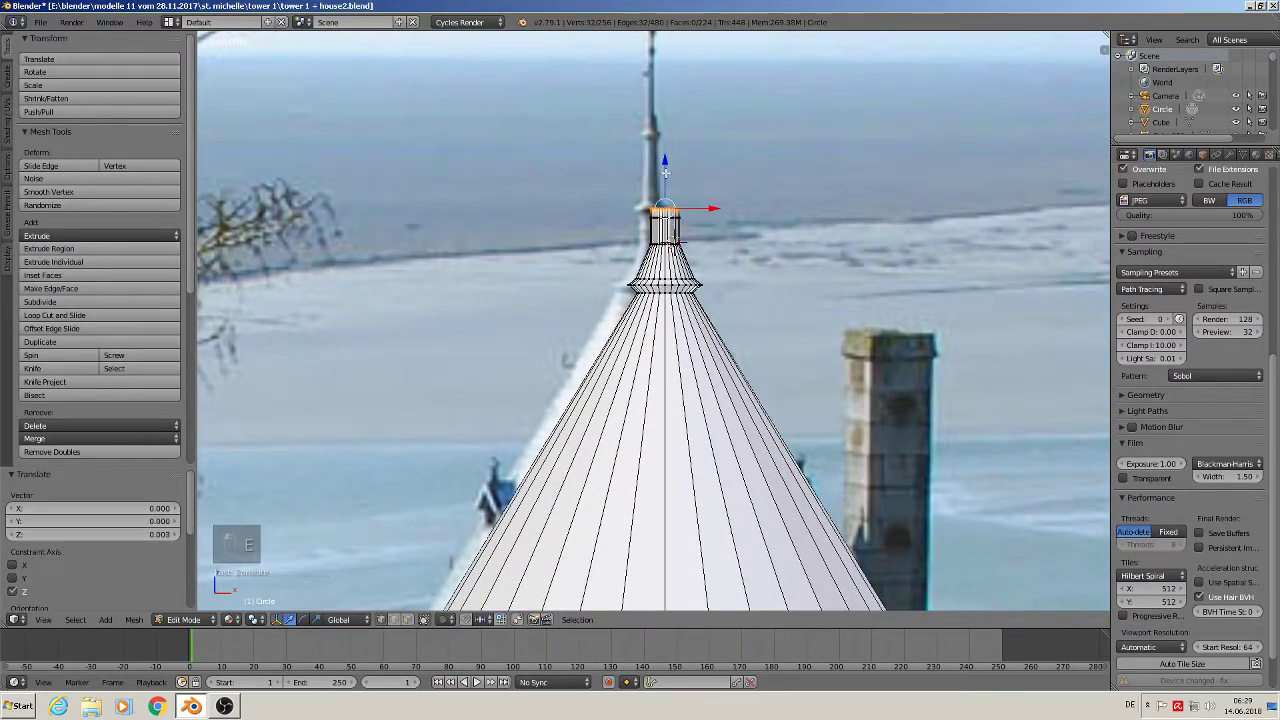
key(w)
key(s)
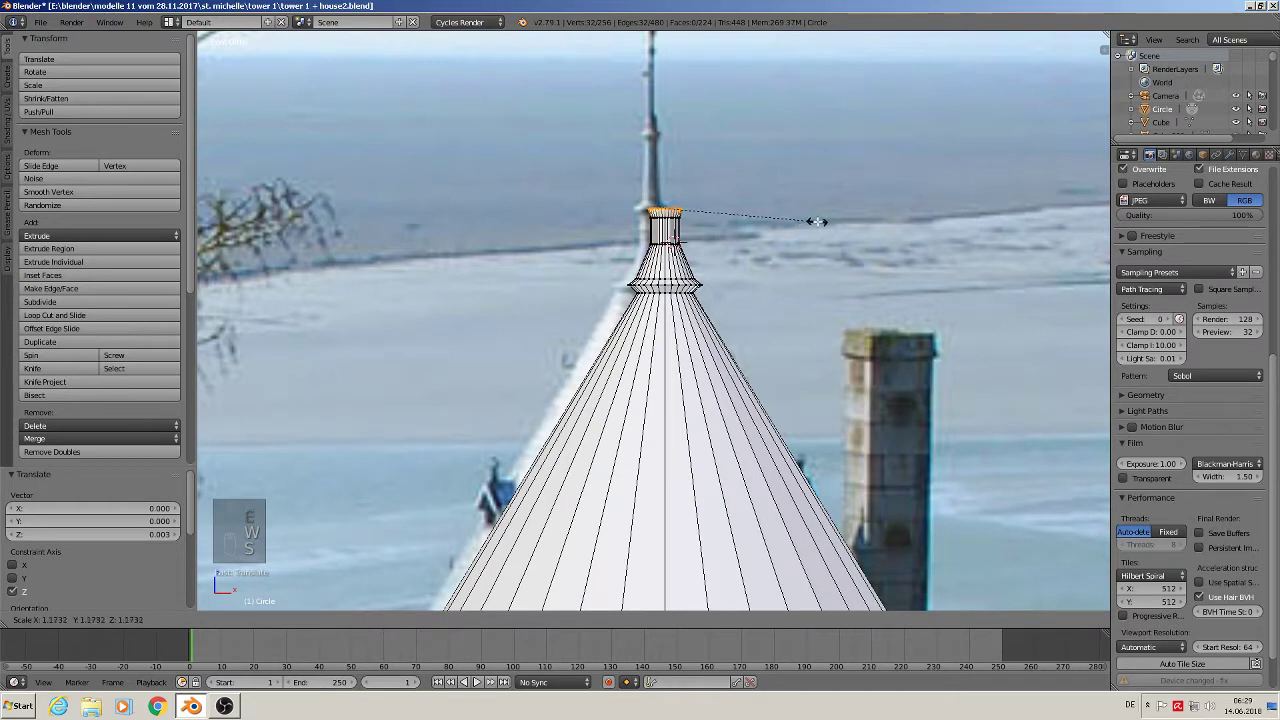
click(804, 222)
- Extrude the widened ring another 0.002 upward and scale it to 0.618
key(e)
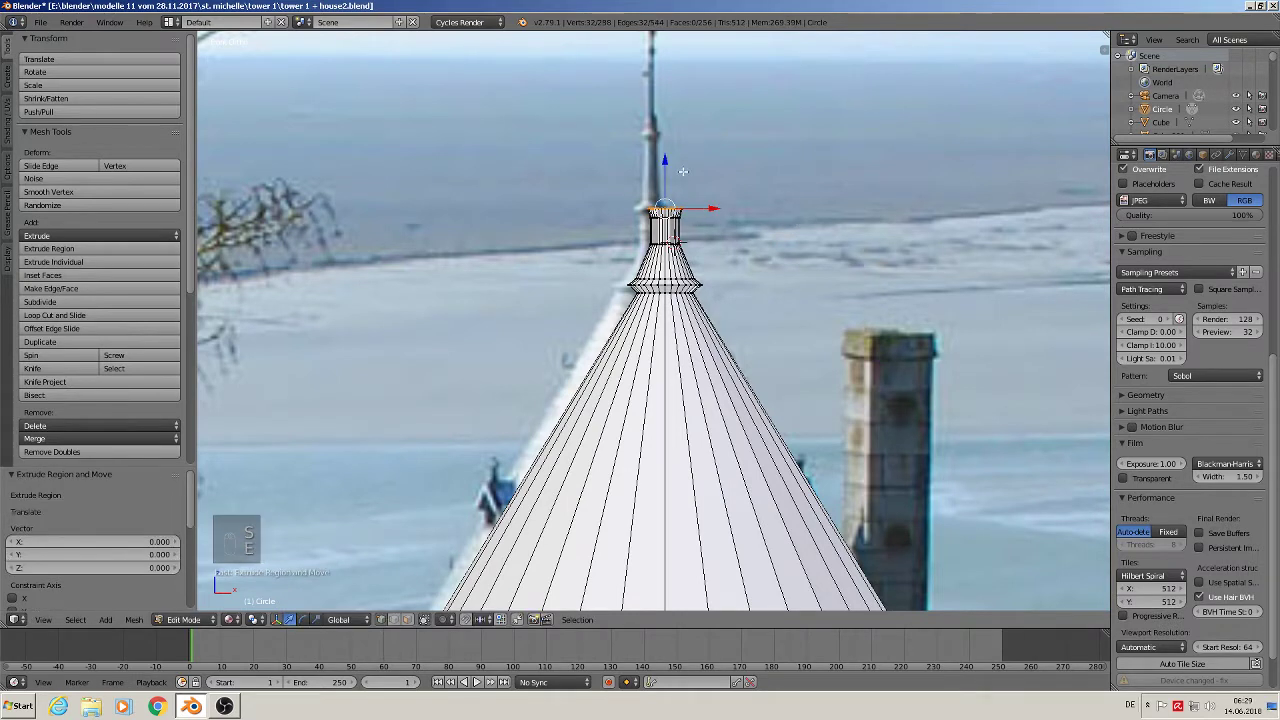
click(676, 171)
key(s)
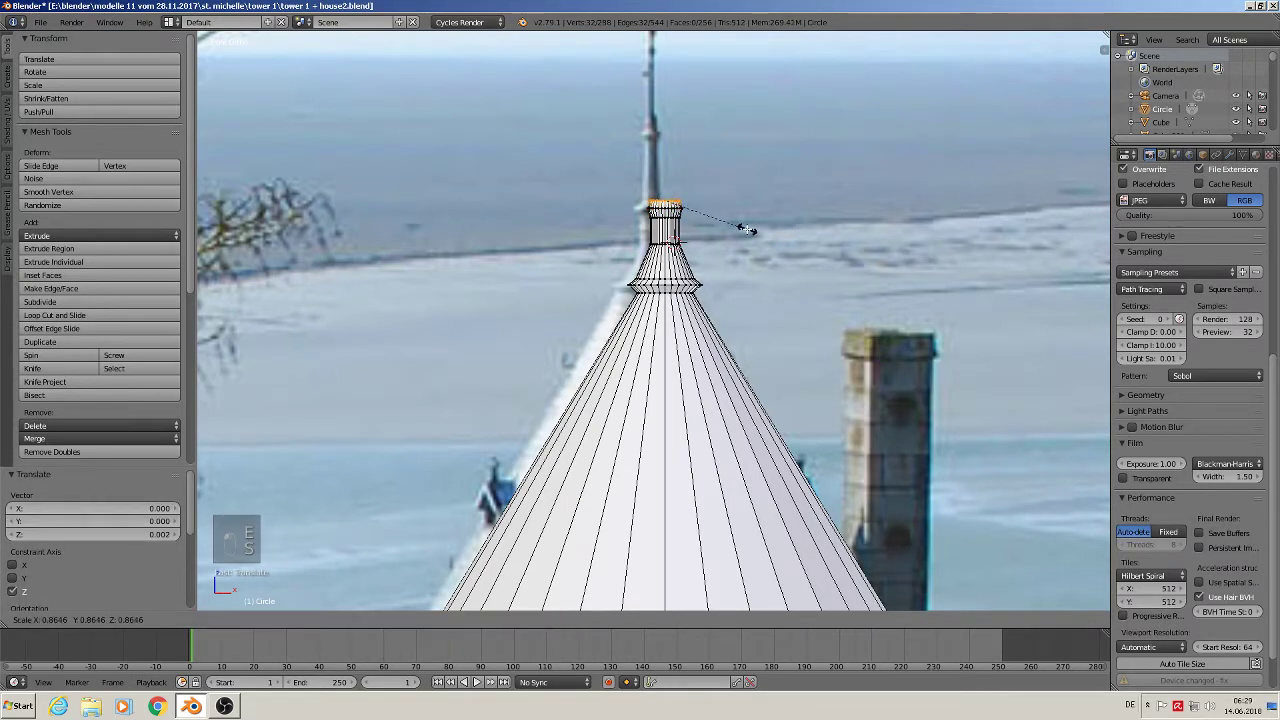
click(722, 218)
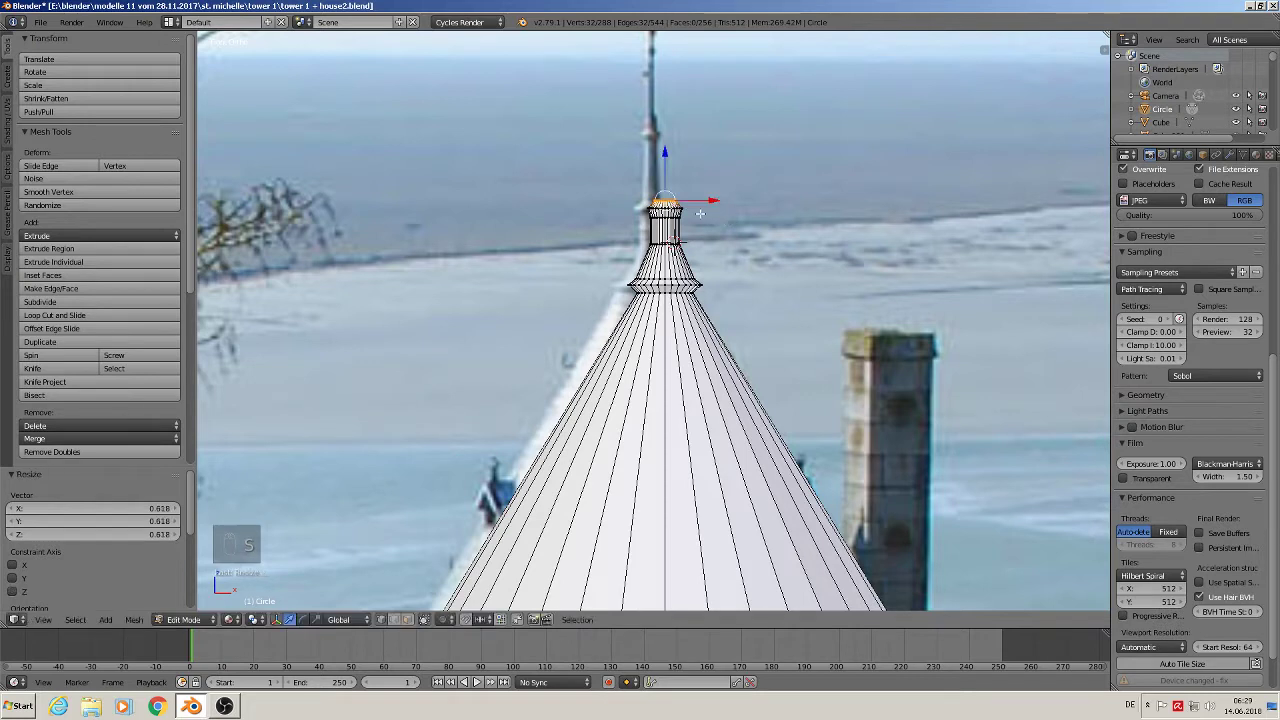
- Extrude the finial's shaft 0.017 upward and taper its upper ring to about 0.62
key(e)
click(700, 212)
drag(667, 153, 668, 103)
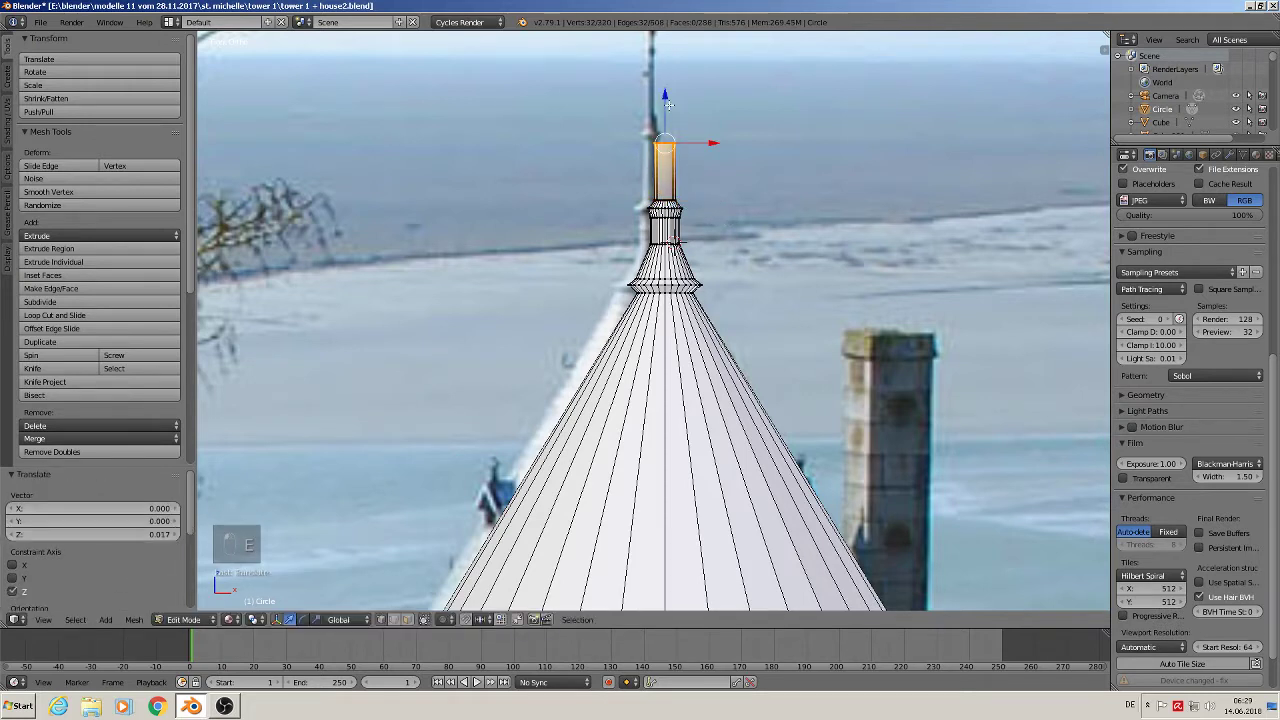
key(s)
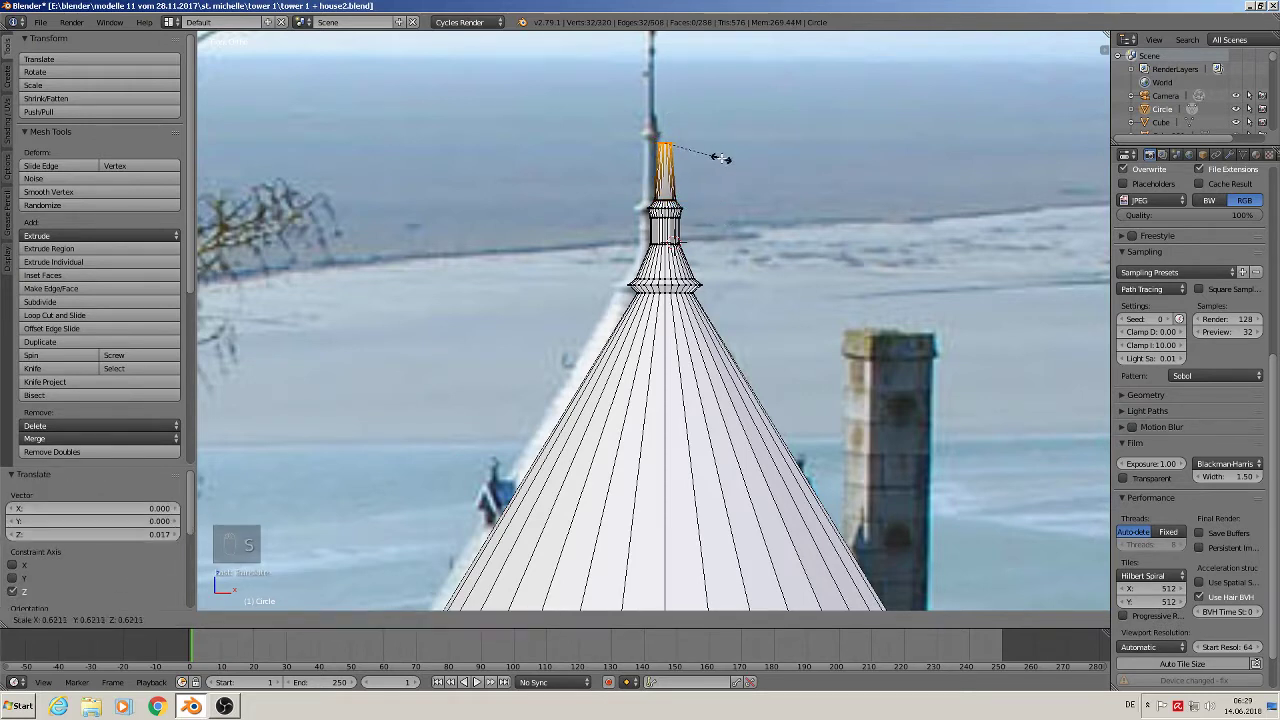
click(721, 157)
- Extrude a cap ring above the shaft scaled to 1.346, and inset its upper edge by extruding it at 0.485
key(e)
click(693, 165)
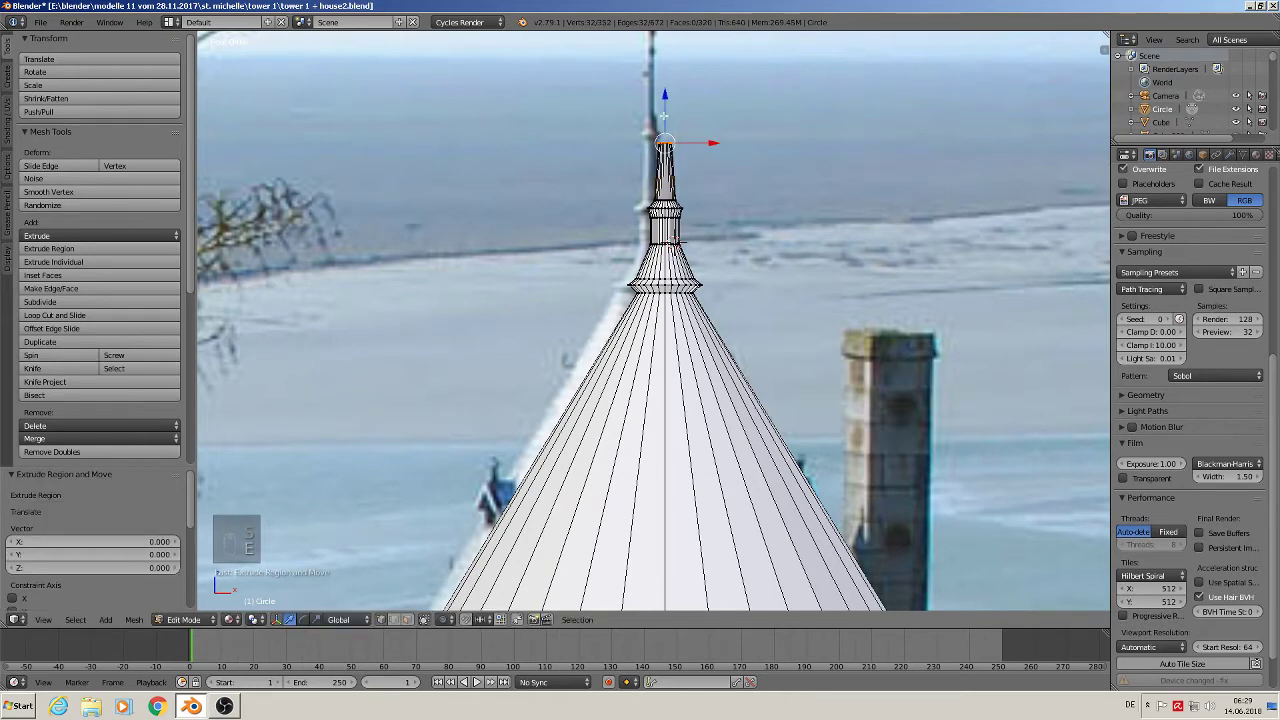
key(s)
click(667, 111)
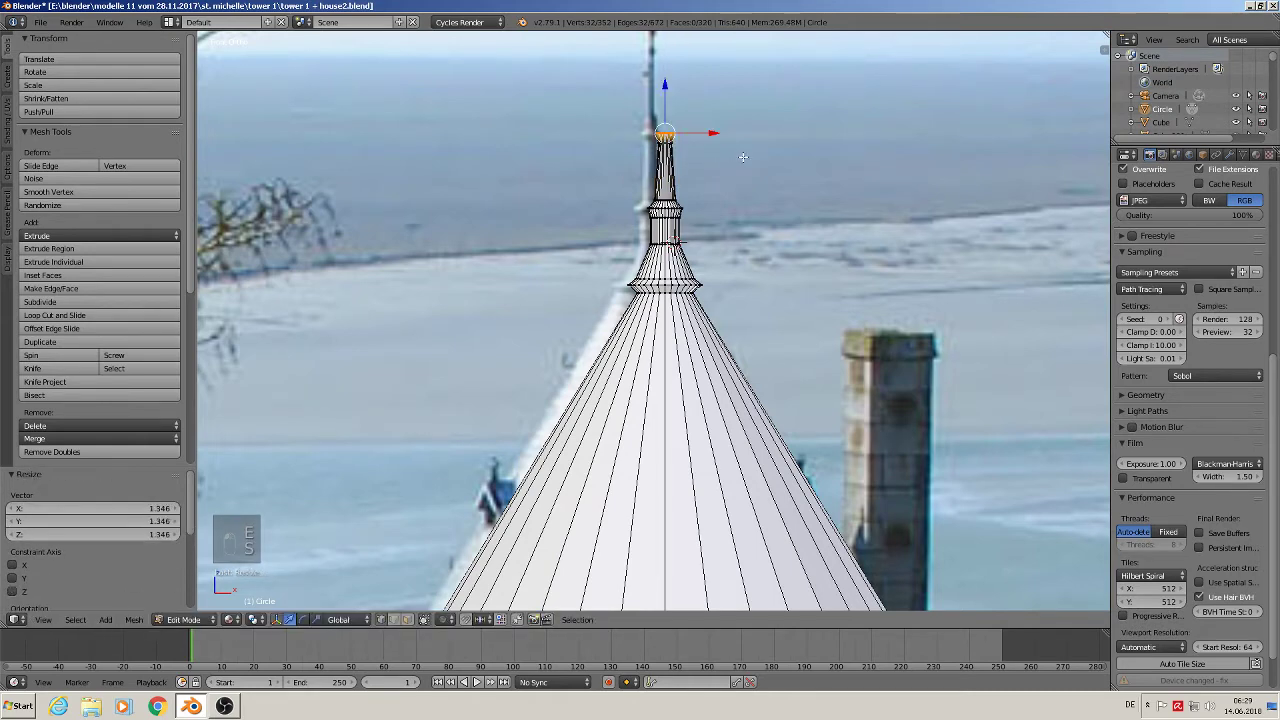
key(e)
key(s)
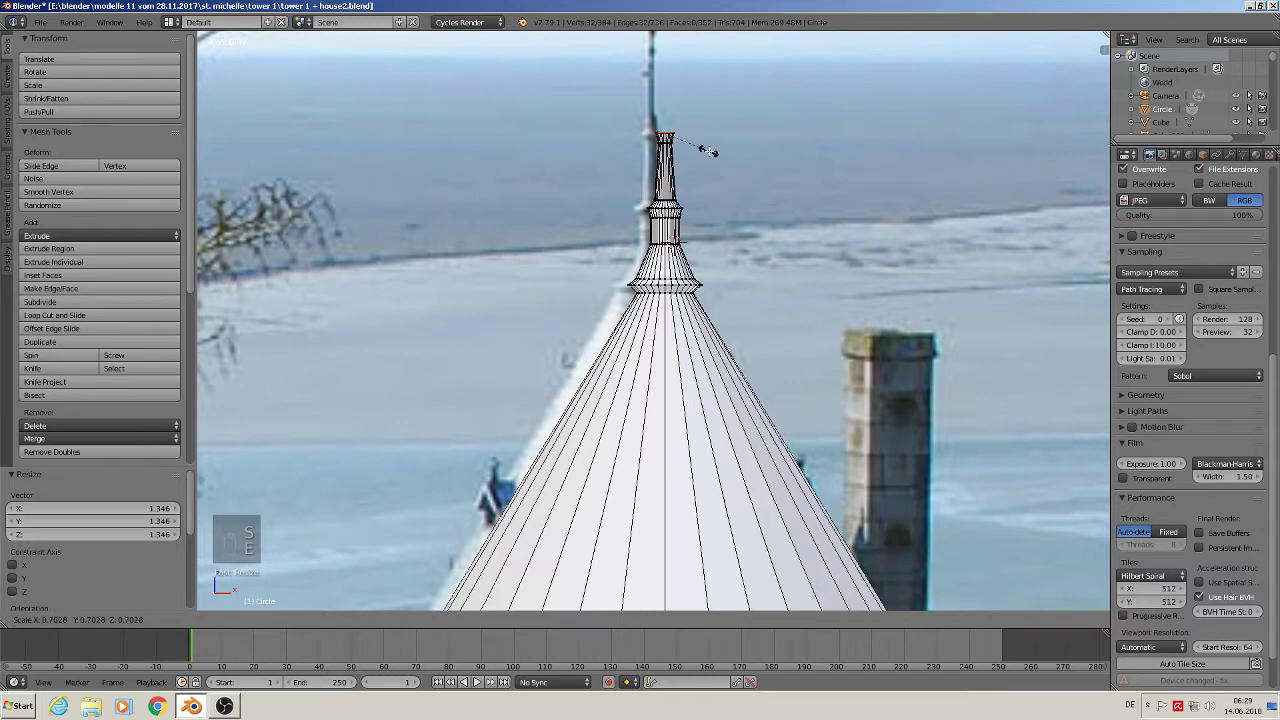
click(695, 146)
shift+middle_drag(693, 172, 699, 317)
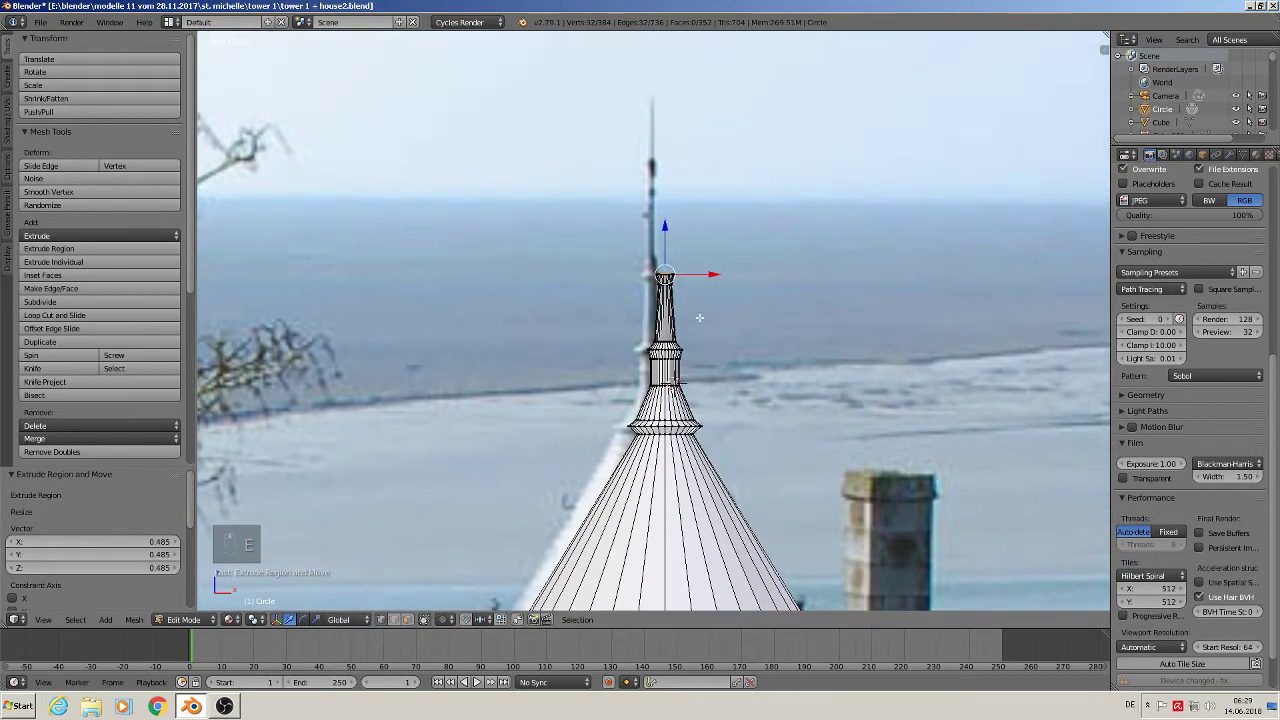
- Extrude the inset ring 0.052 upward and scale it to 0.221 to form the finial's pointed spike
key(e)
right_click(698, 290)
drag(667, 234, 667, 52)
key(s)
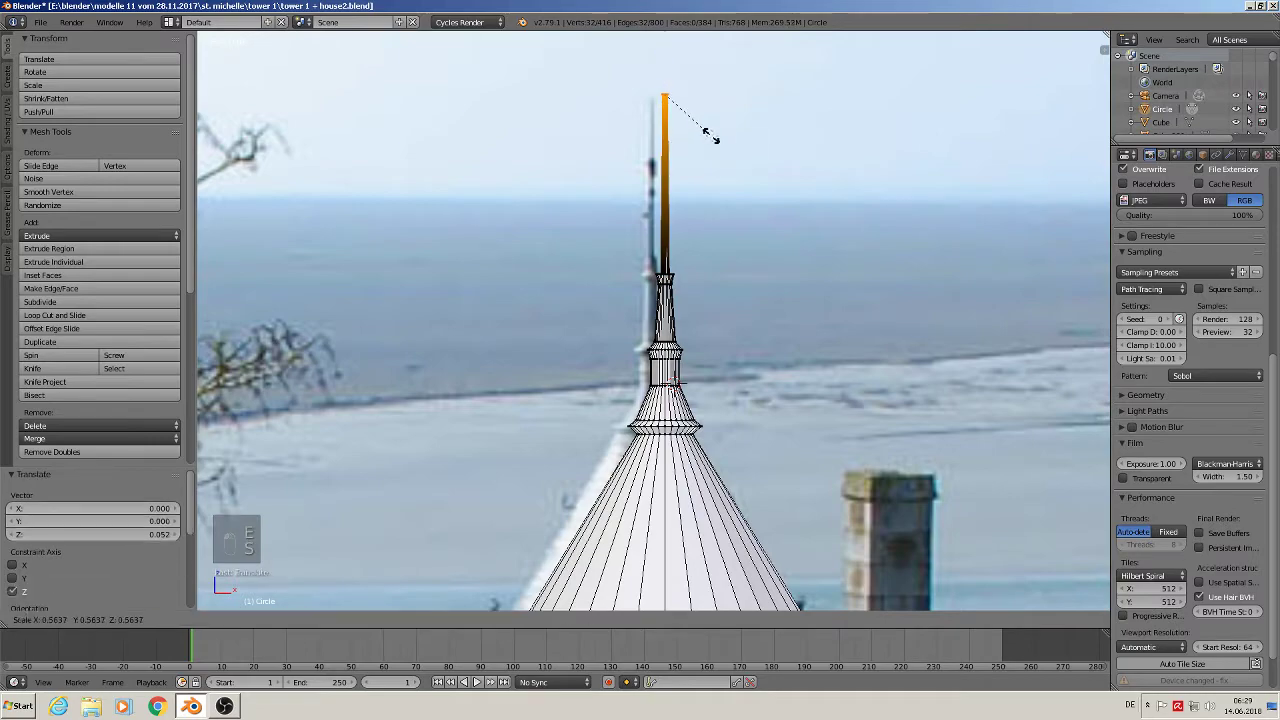
click(684, 107)
- Return to object mode, move the roof 0.191 along X beside the photographed tower and shade it smooth
scroll(743, 177, down, 3)
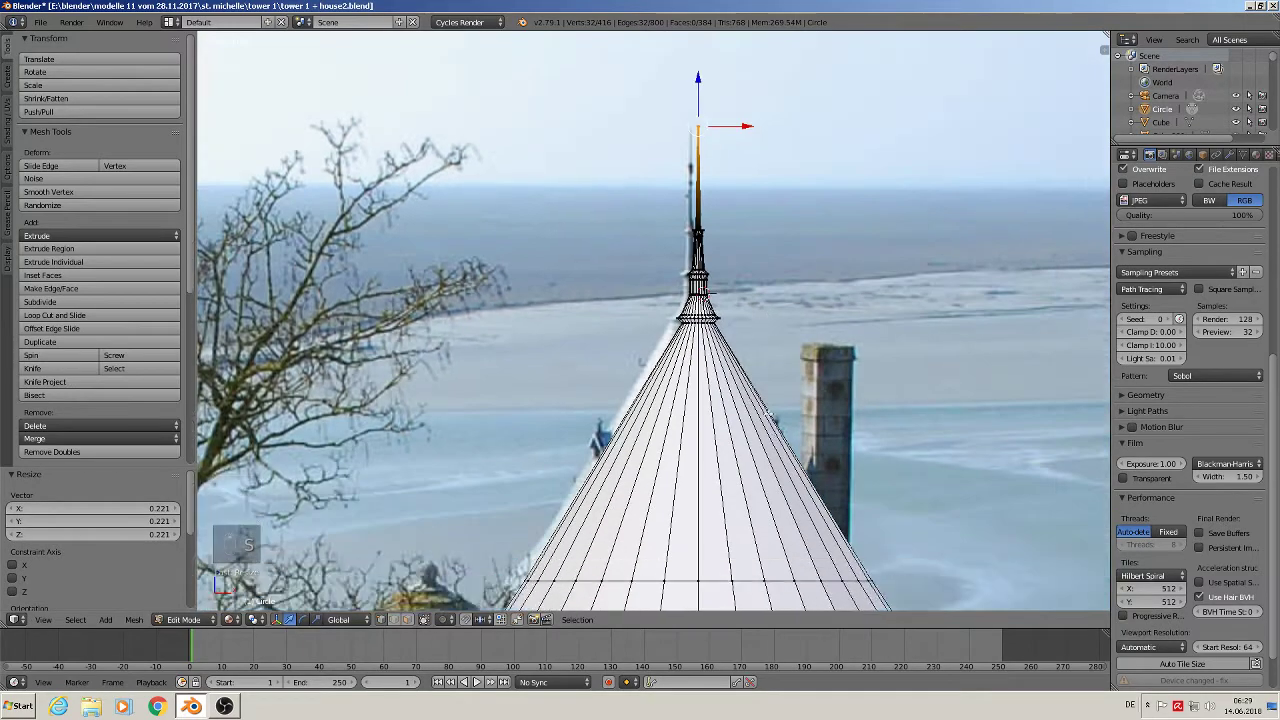
scroll(767, 413, down, 5)
key(Tab)
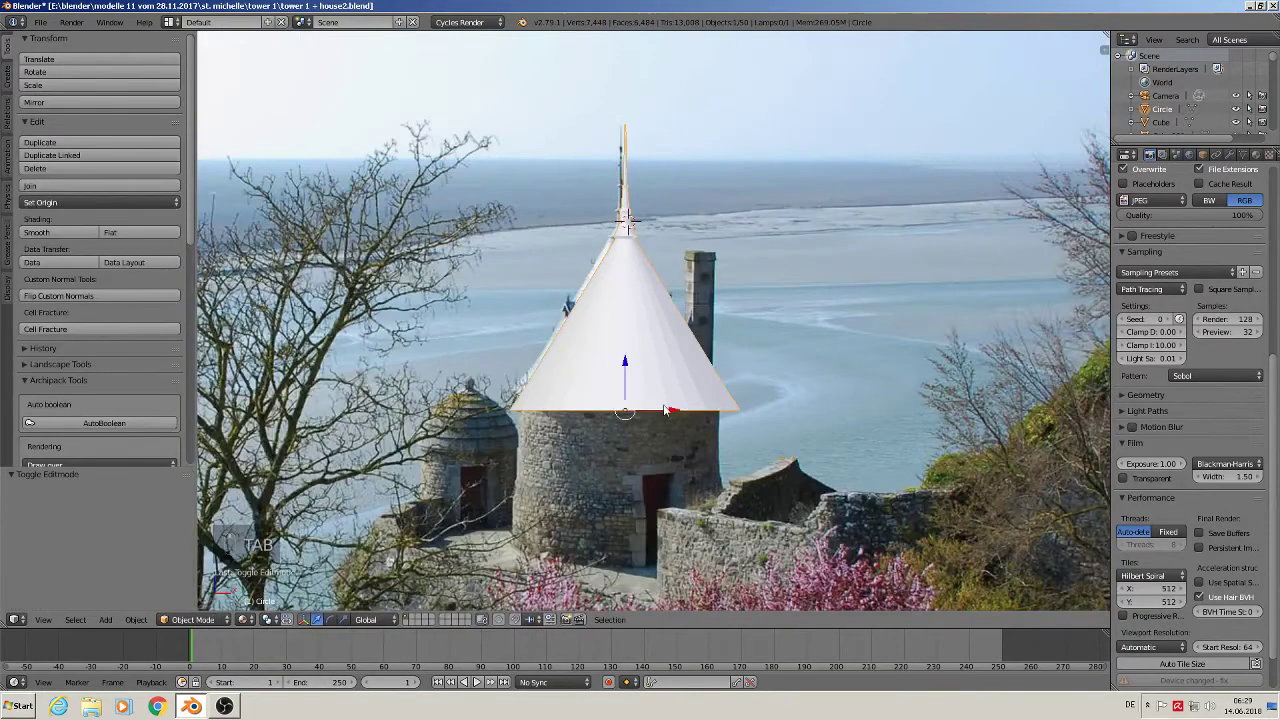
drag(667, 410, 889, 410)
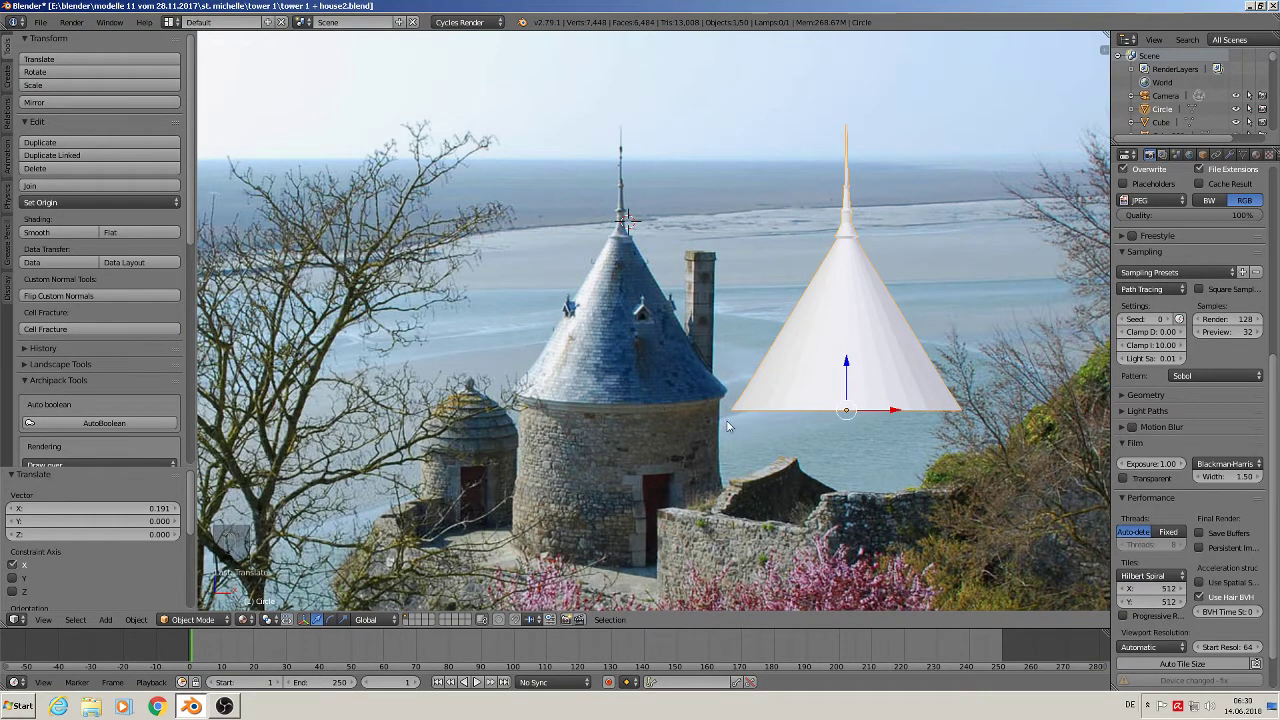
click(70, 232)
scroll(804, 435, up, 2)
scroll(804, 430, down, 2)
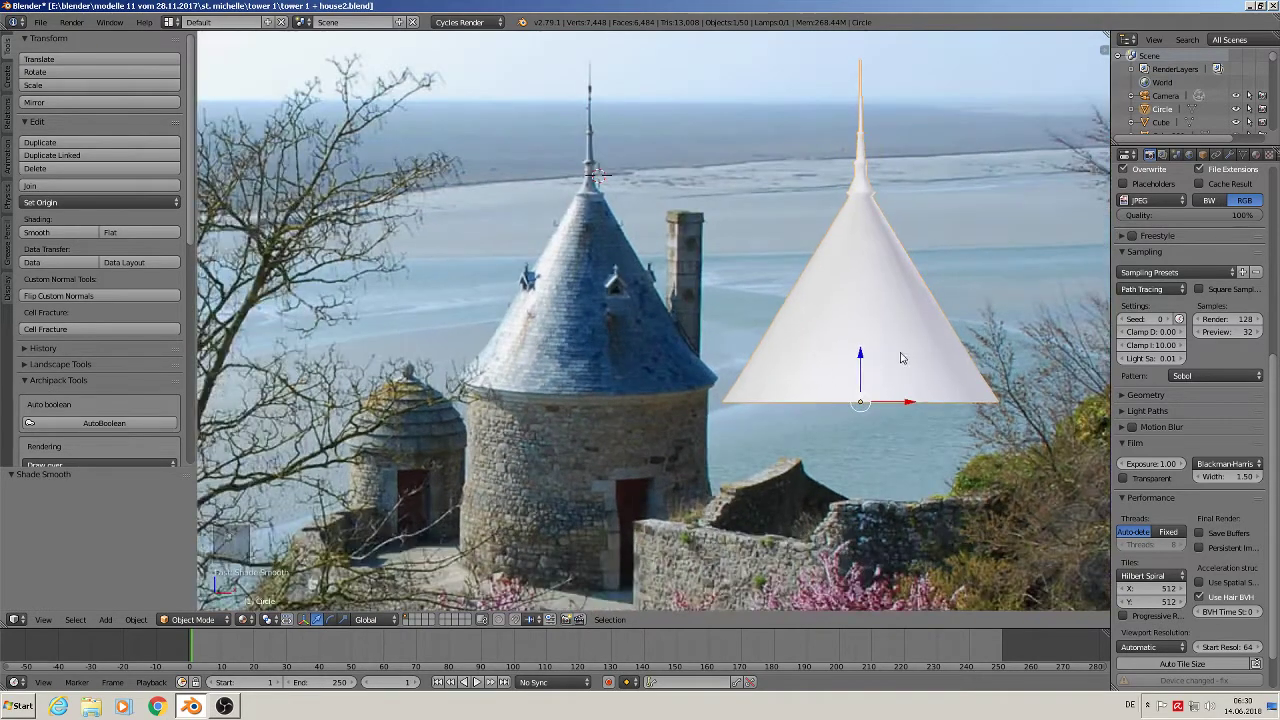
- Add a loop cut around the roof's eaves and slide it close to the lower edge
key(Tab)
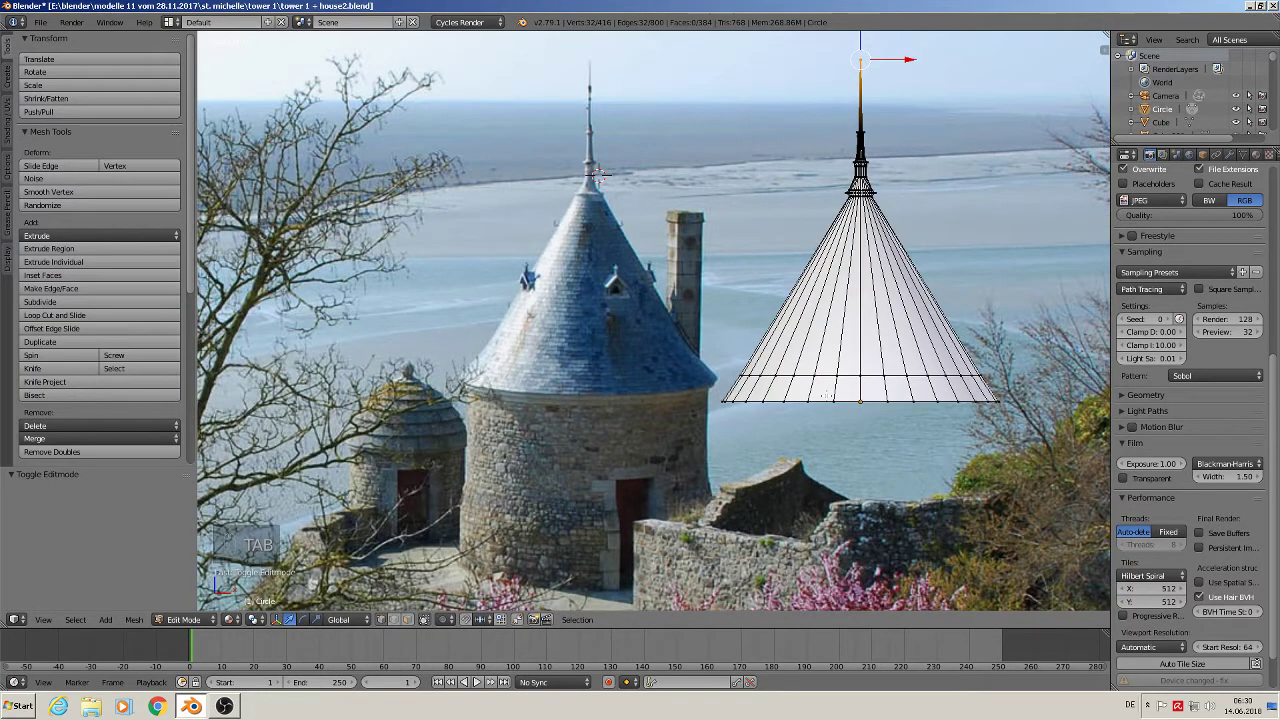
key(ctrl+r)
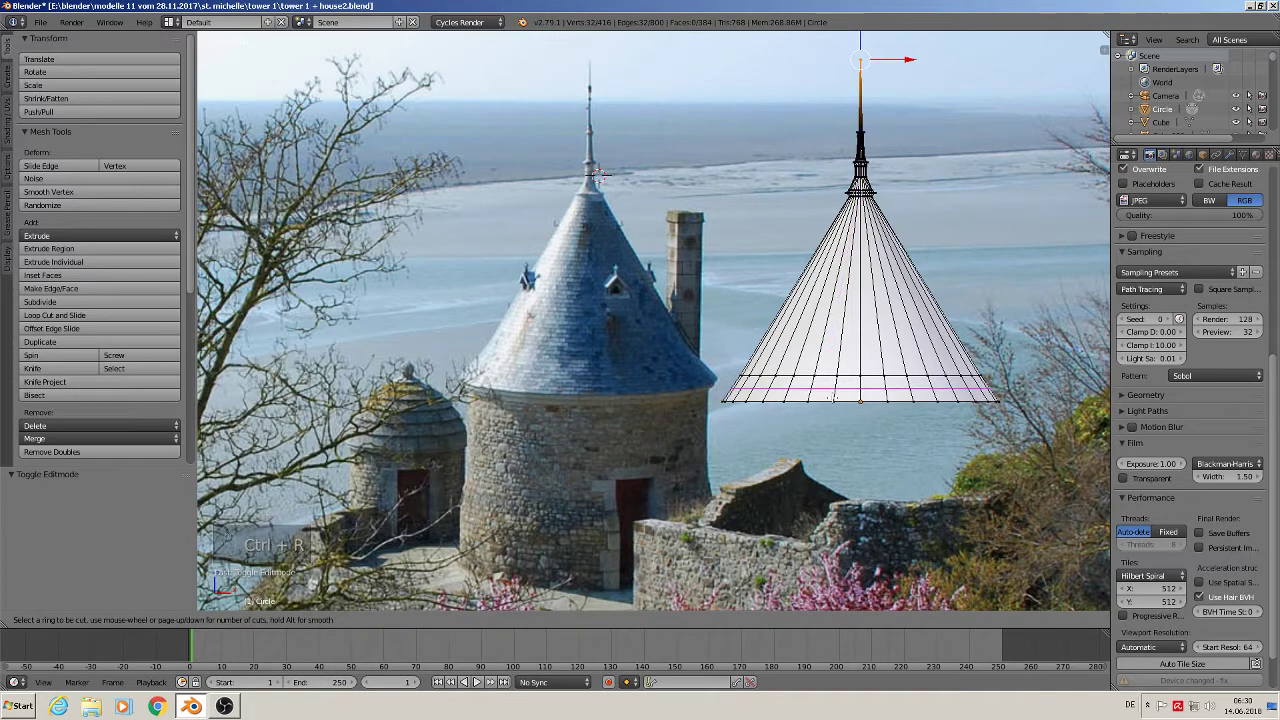
click(833, 398)
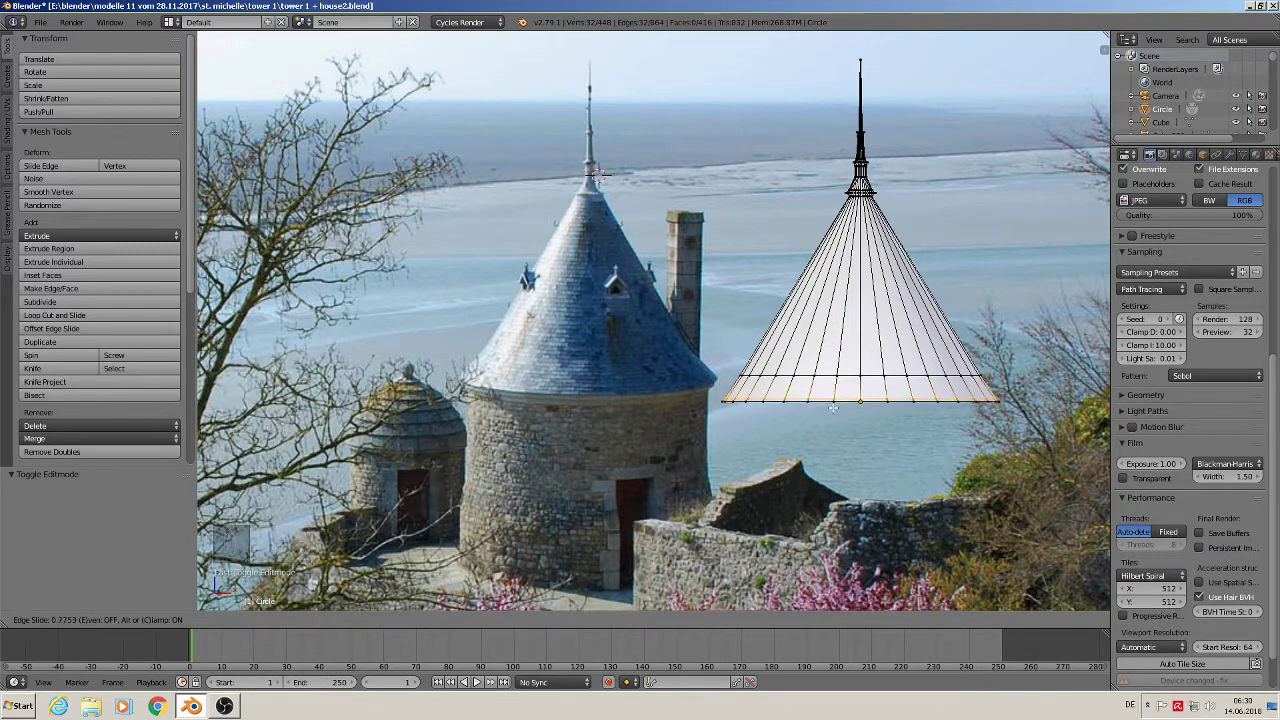
click(833, 407)
key(Tab)
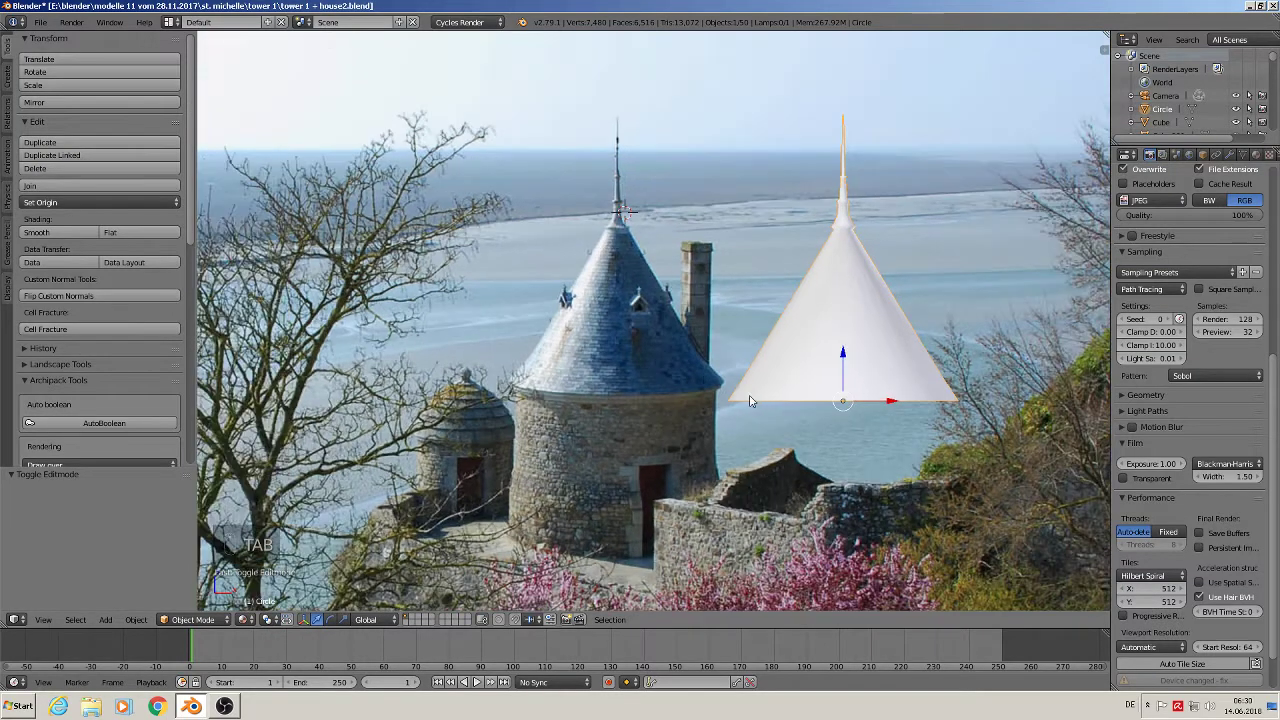
- Select the roof's bottom edge loop, extrude it and scale it inward to about 0.94
scroll(603, 289, up, 2)
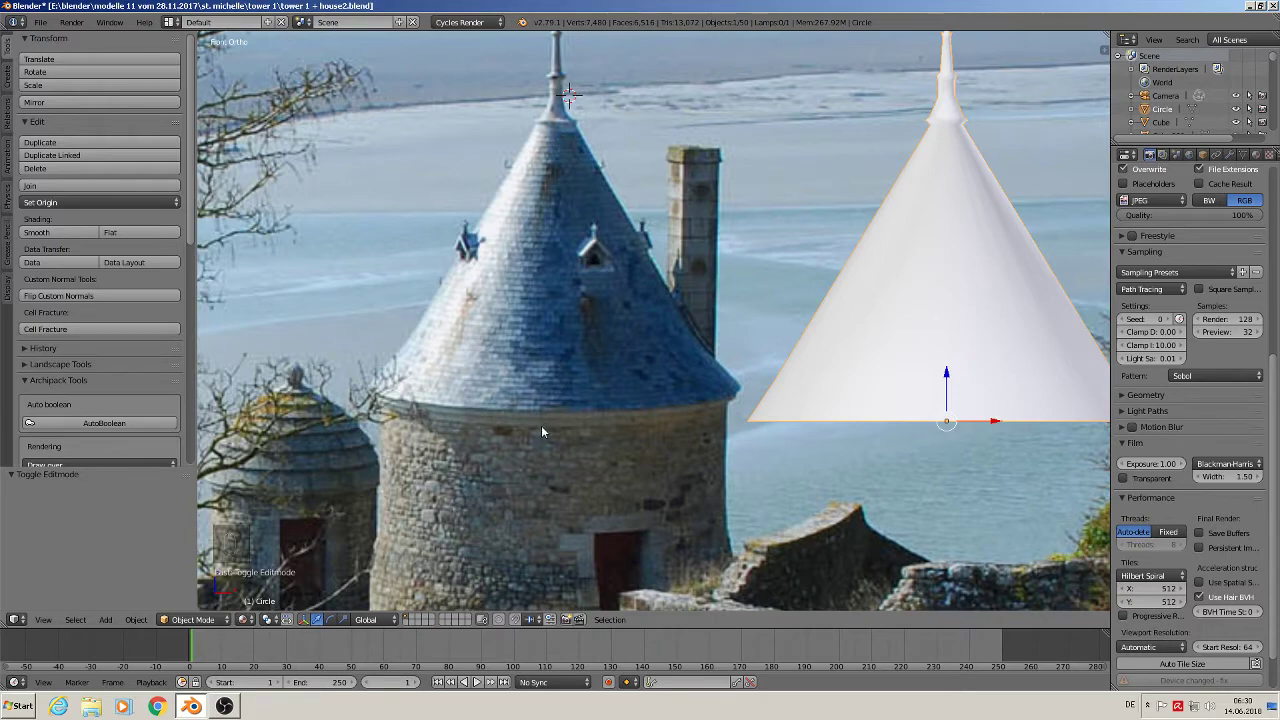
shift+middle_drag(829, 486, 686, 447)
scroll(717, 424, up, 1)
key(Tab)
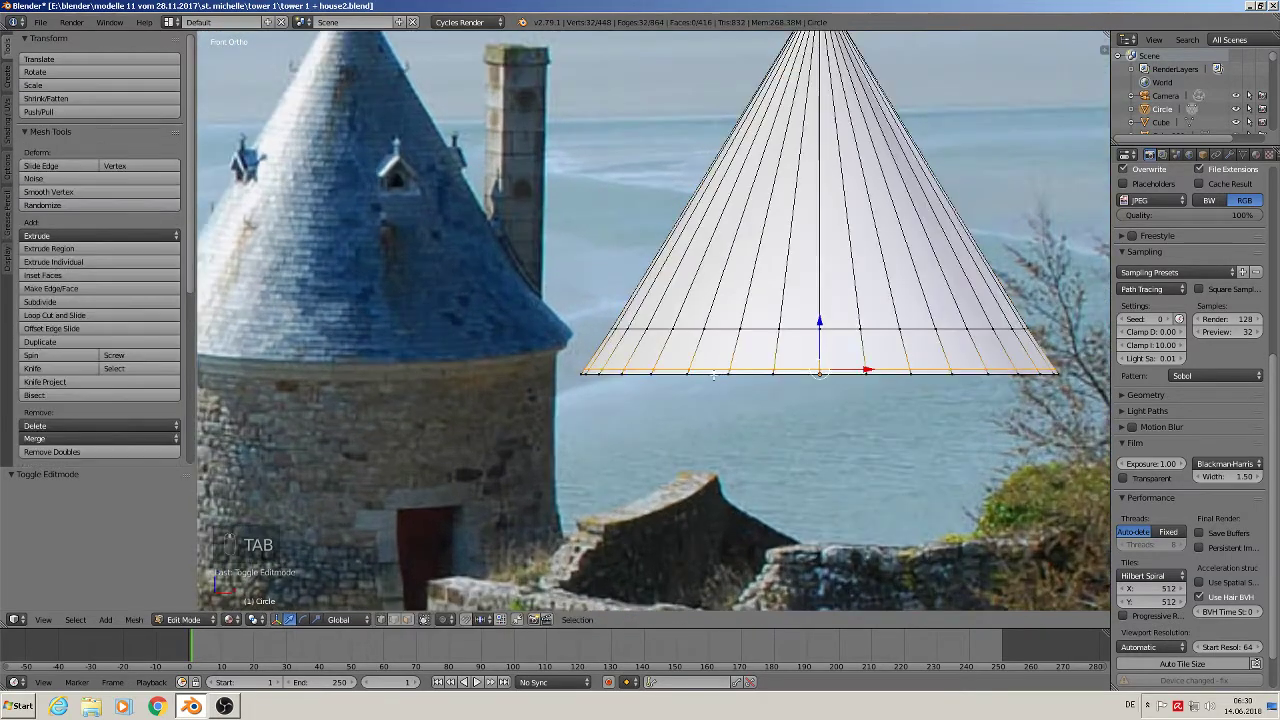
right_click(712, 374)
alt+click(697, 371)
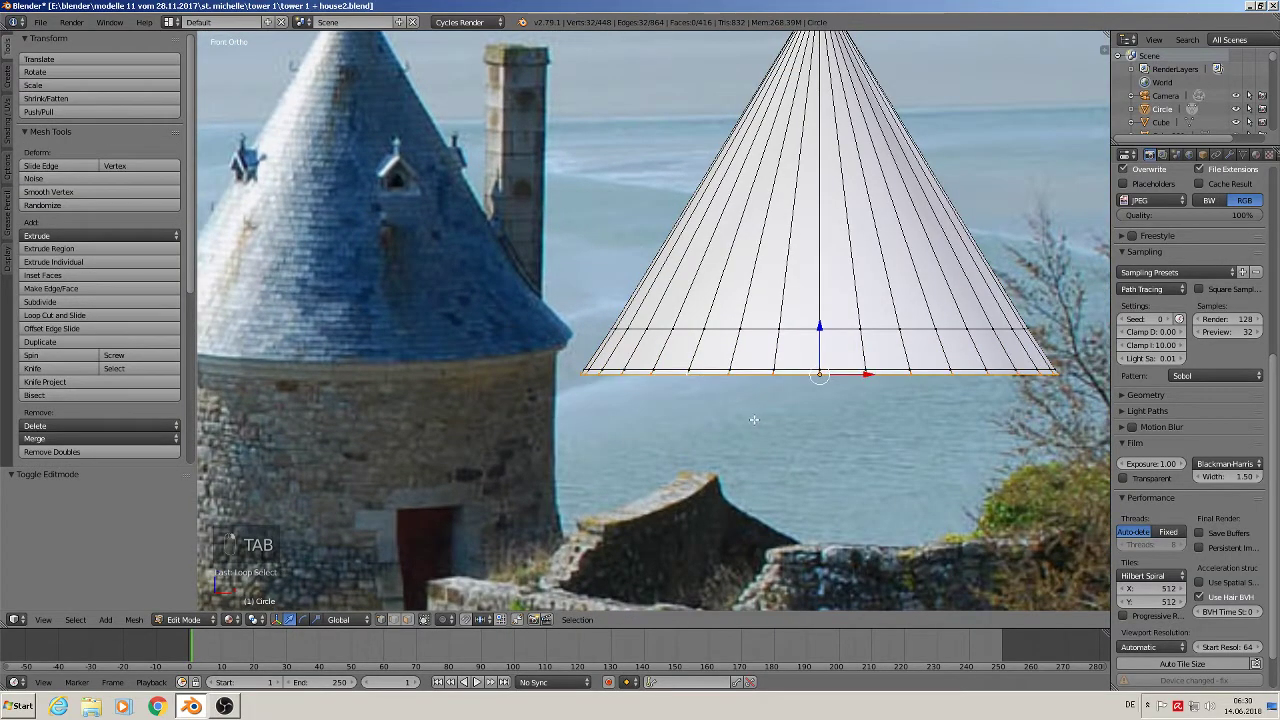
scroll(753, 421, down, 3)
scroll(777, 426, up, 1)
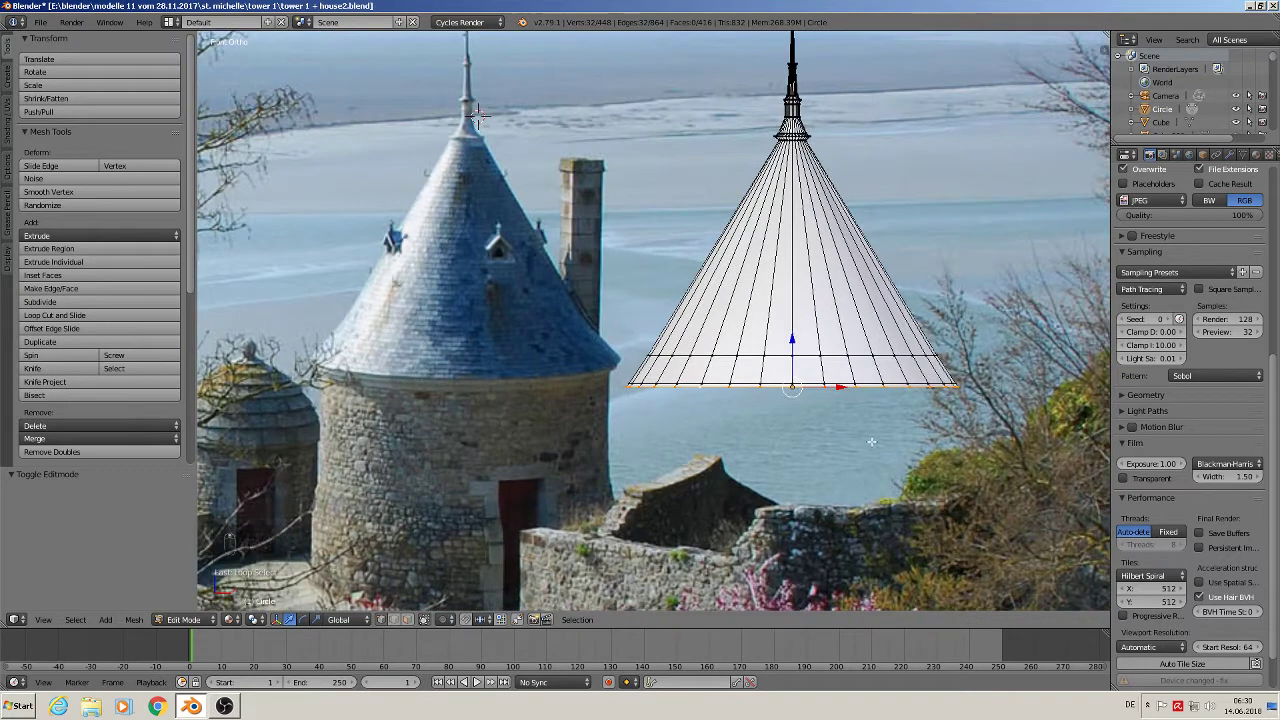
key(e)
key(s)
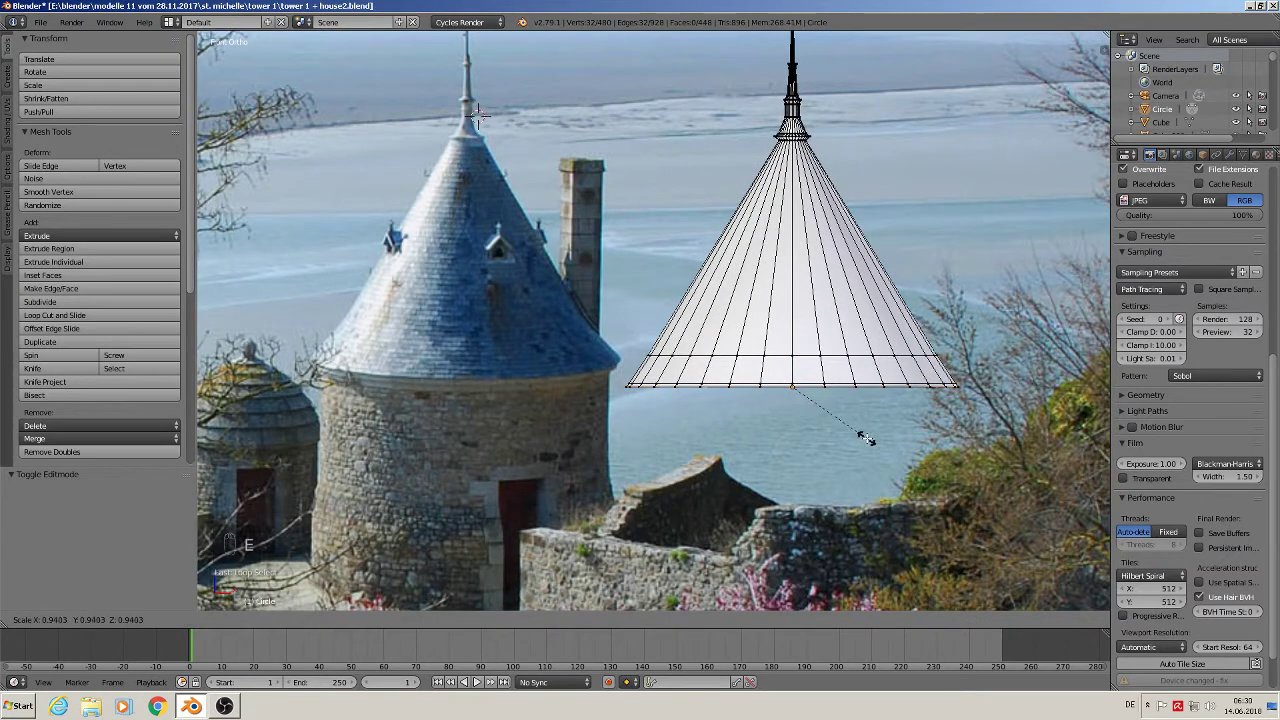
click(866, 437)
- Extrude the inner bottom ring 0.005 downward along Z to form a rim under the eaves
key(e)
right_click(827, 400)
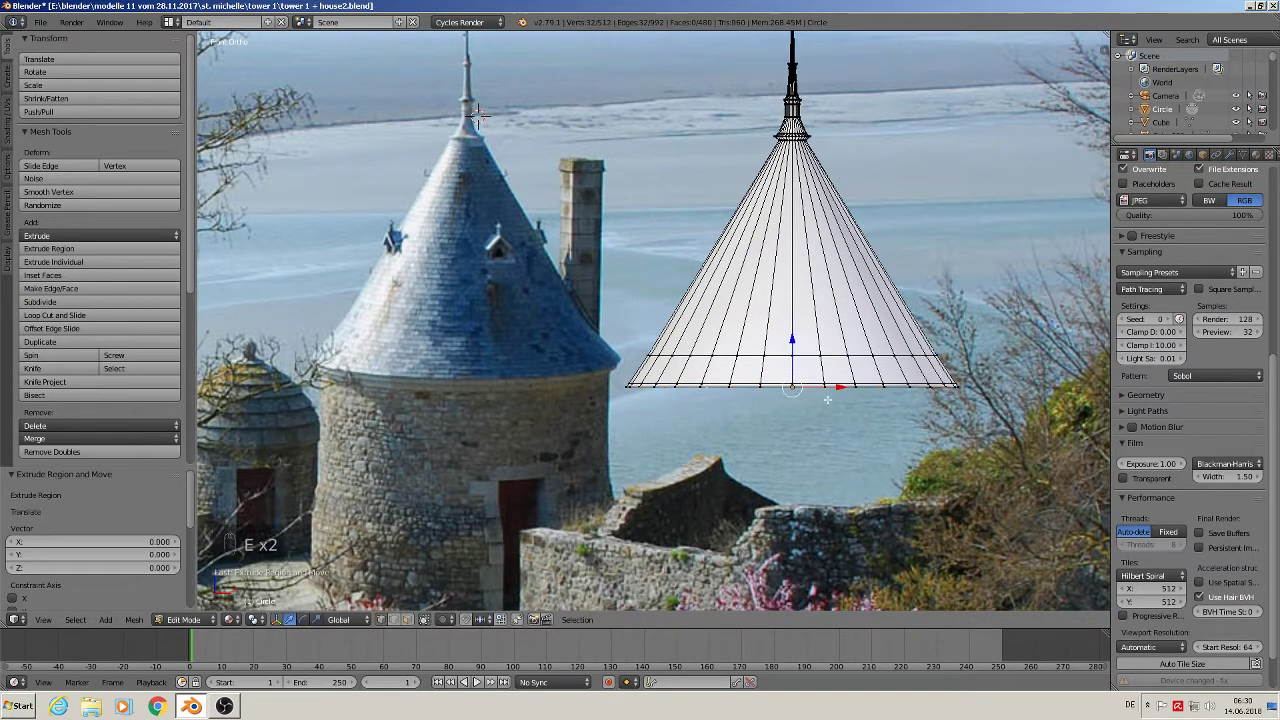
drag(790, 341, 788, 353)
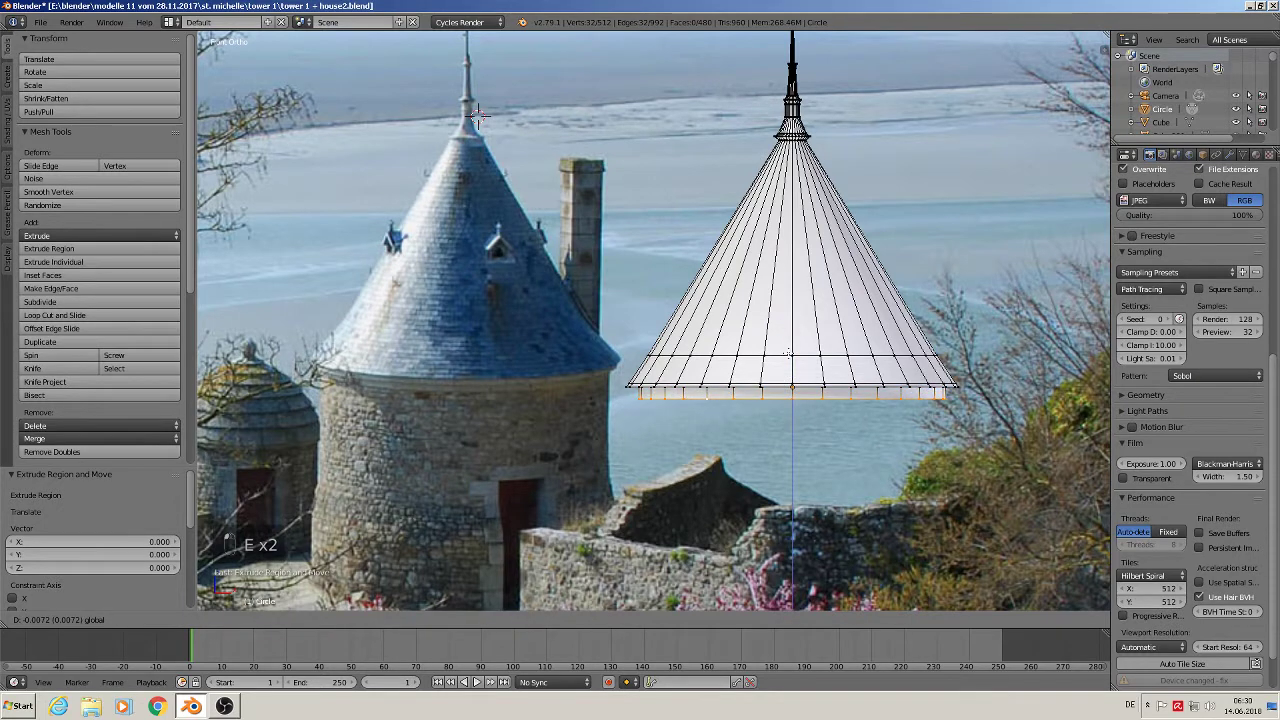
click(789, 352)
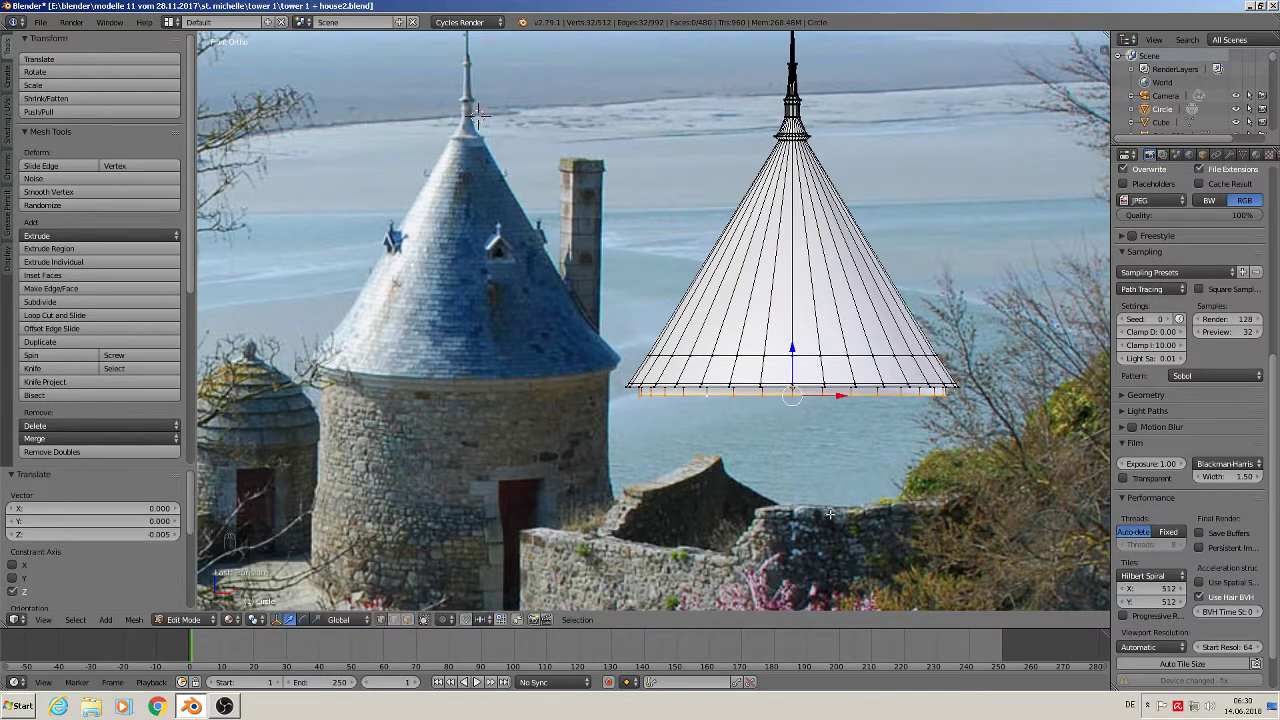
- Extrude the rim's bottom ring, scale it inward to 0.906, and extrude the inner ring 0.006 downward along Z
key(s)
click(819, 497)
key(e)
key(z)
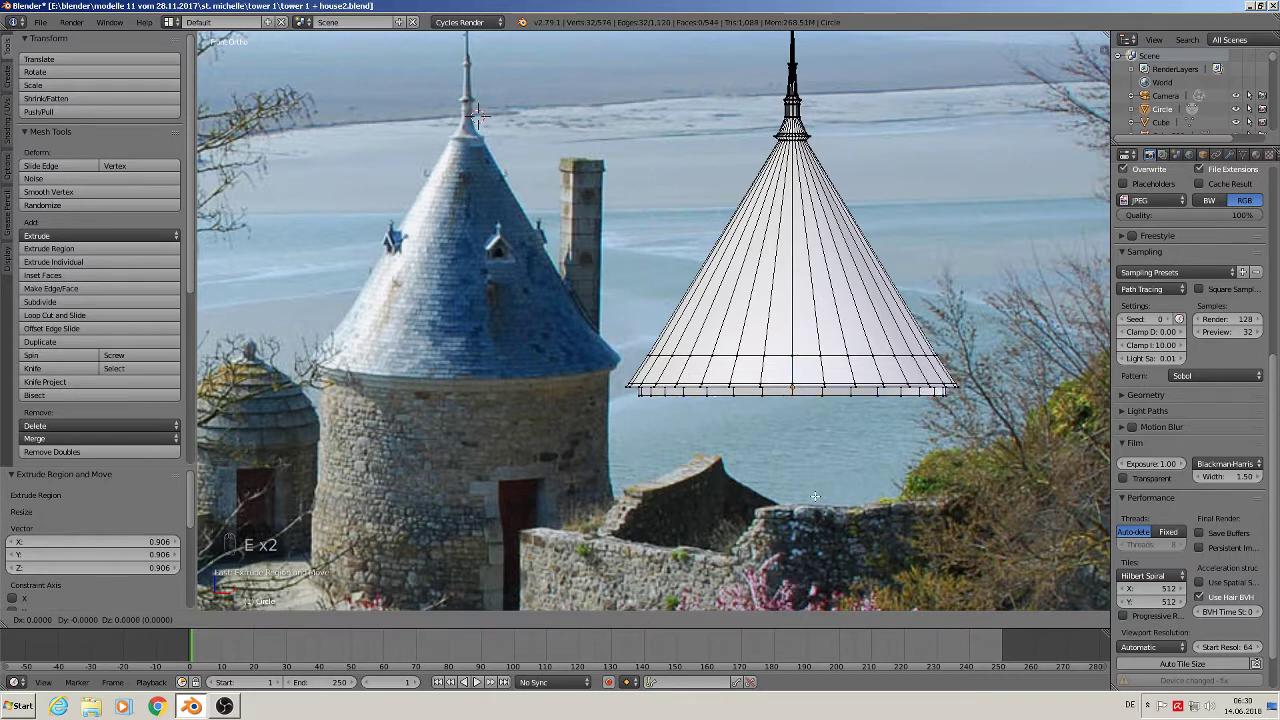
click(823, 461)
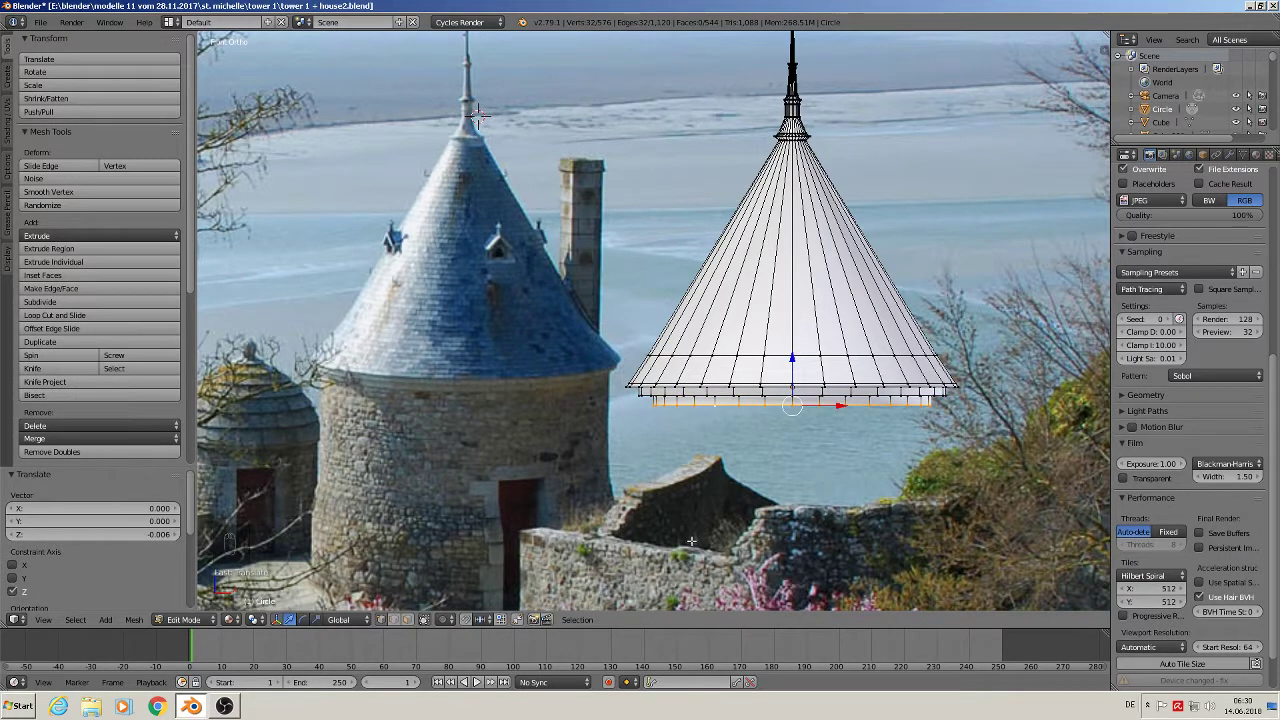
- Select the lowest rim band's face loop and scale it outward to 1.077
key(a)
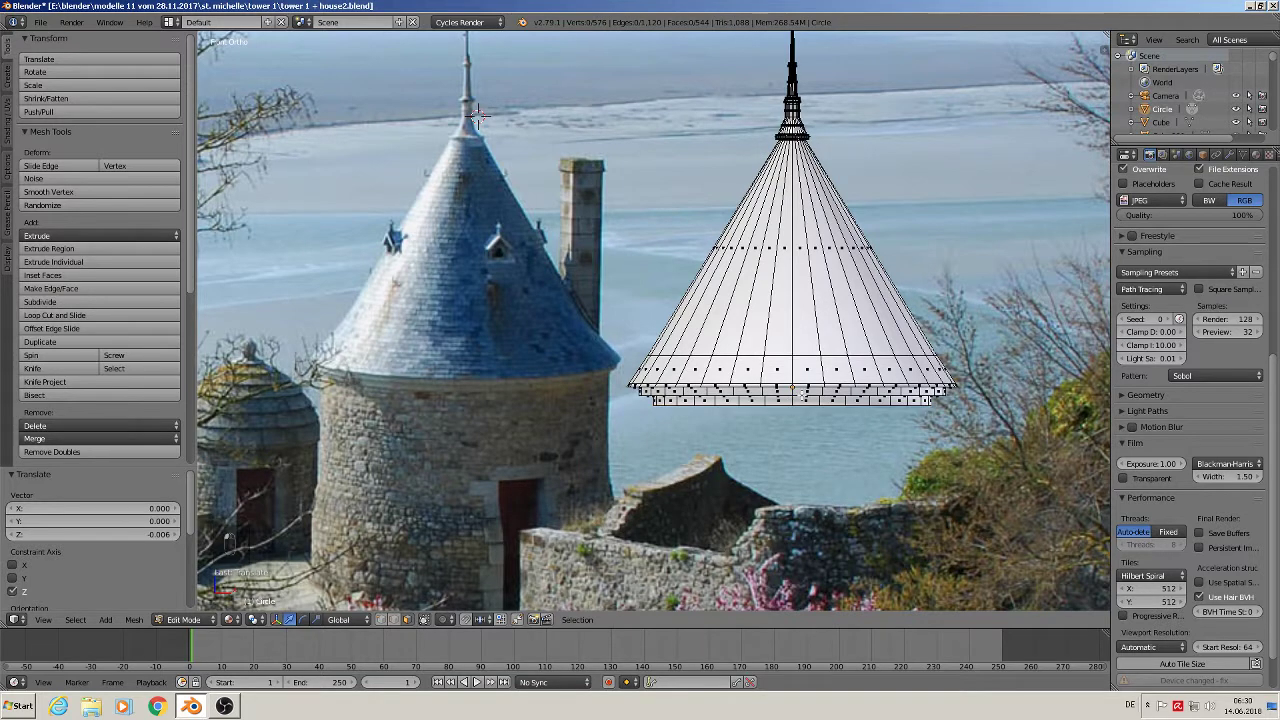
alt+right_click(800, 397)
key(s)
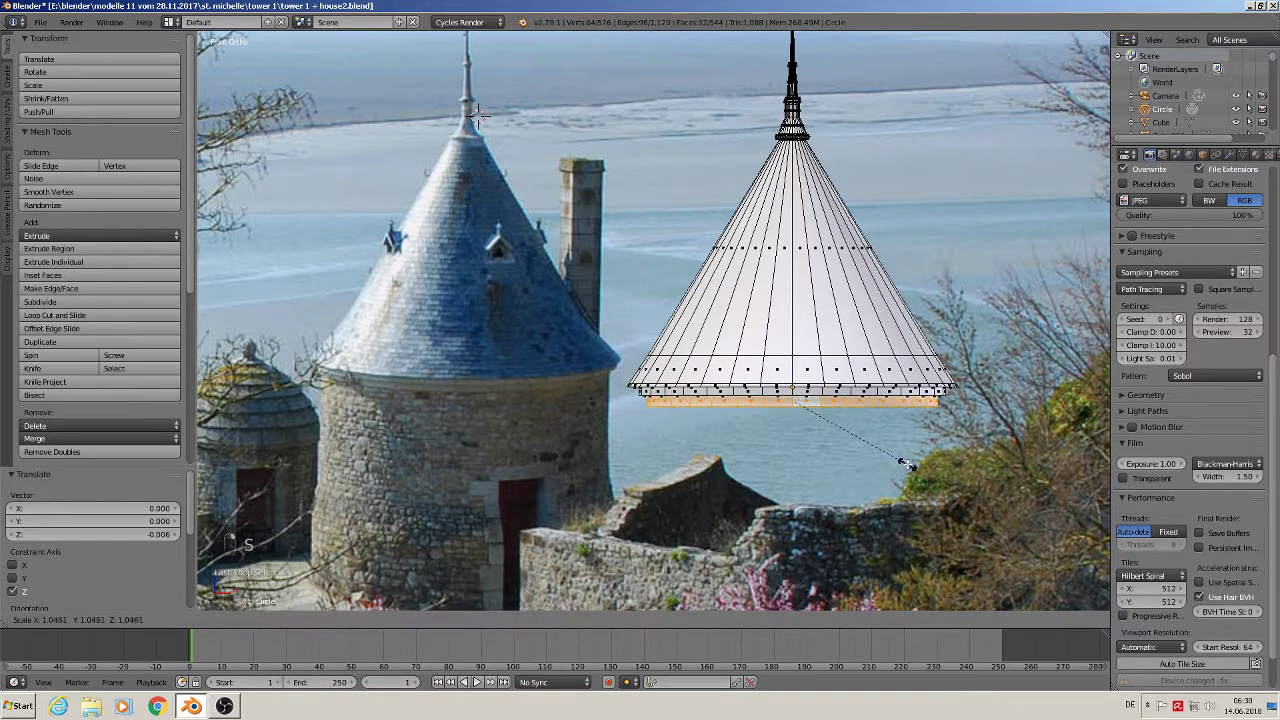
click(911, 465)
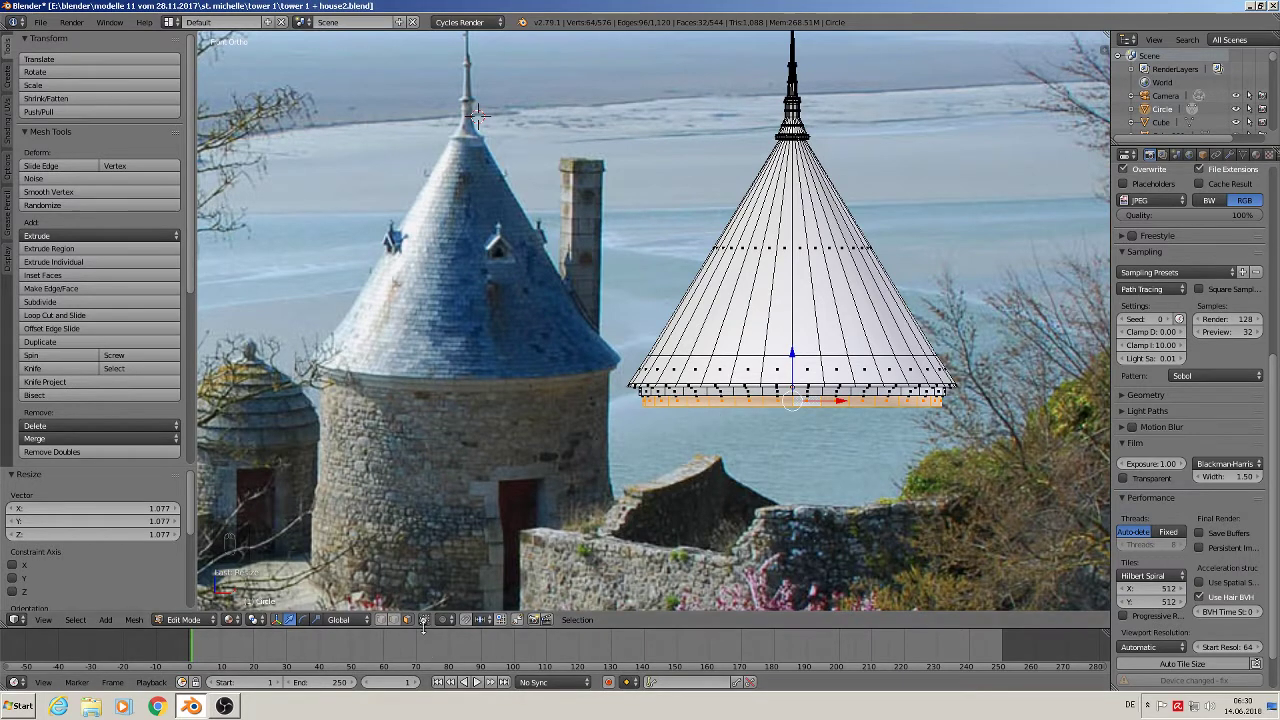
- Select the rim's bottom edge loop in edge mode, extrude it and scale it inward to 0.987
click(393, 619)
alt+click(746, 404)
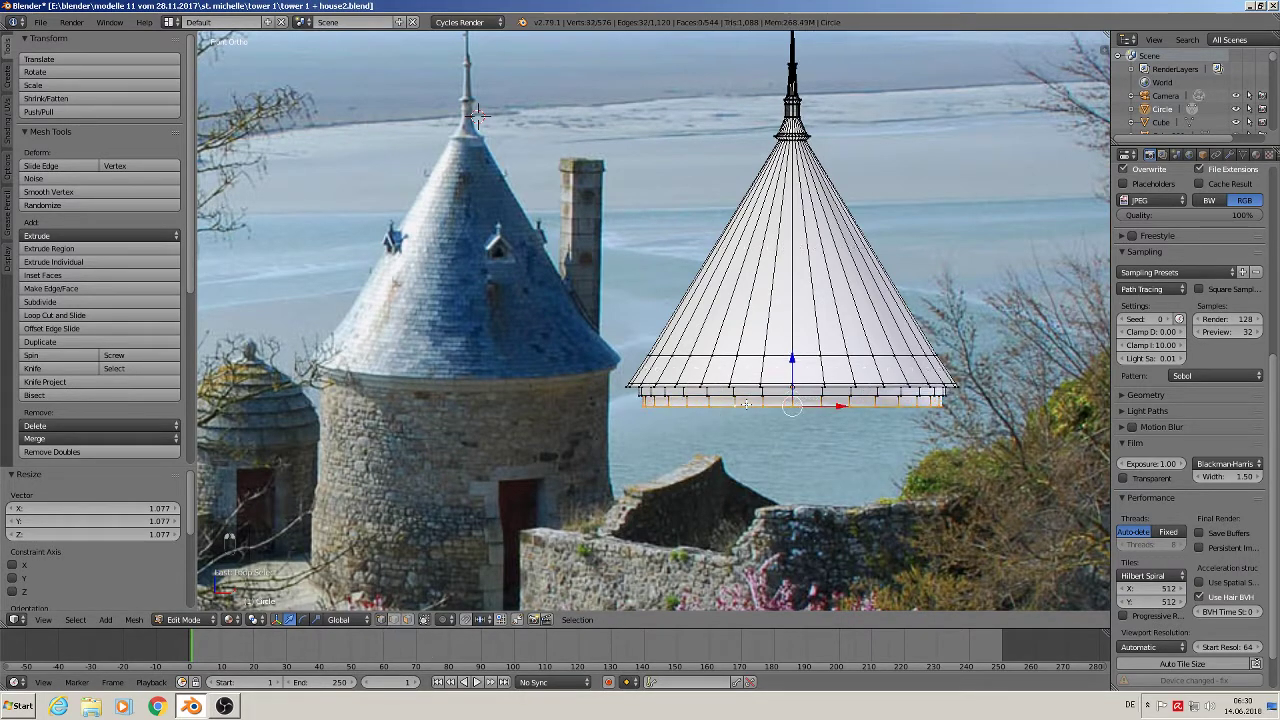
key(e)
click(834, 475)
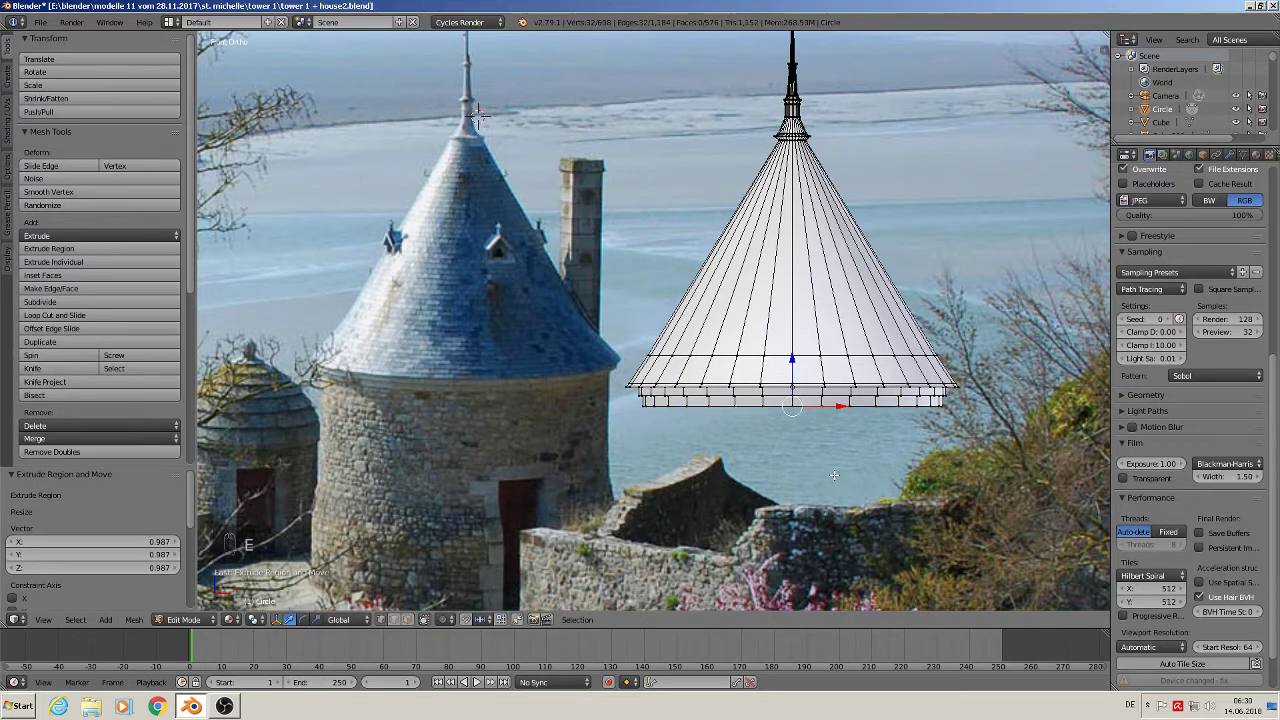
- Extrude the inner bottom ring about 0.127 downward along Z to form the tower's round wall, and check it in object mode
key(e)
right_click(827, 463)
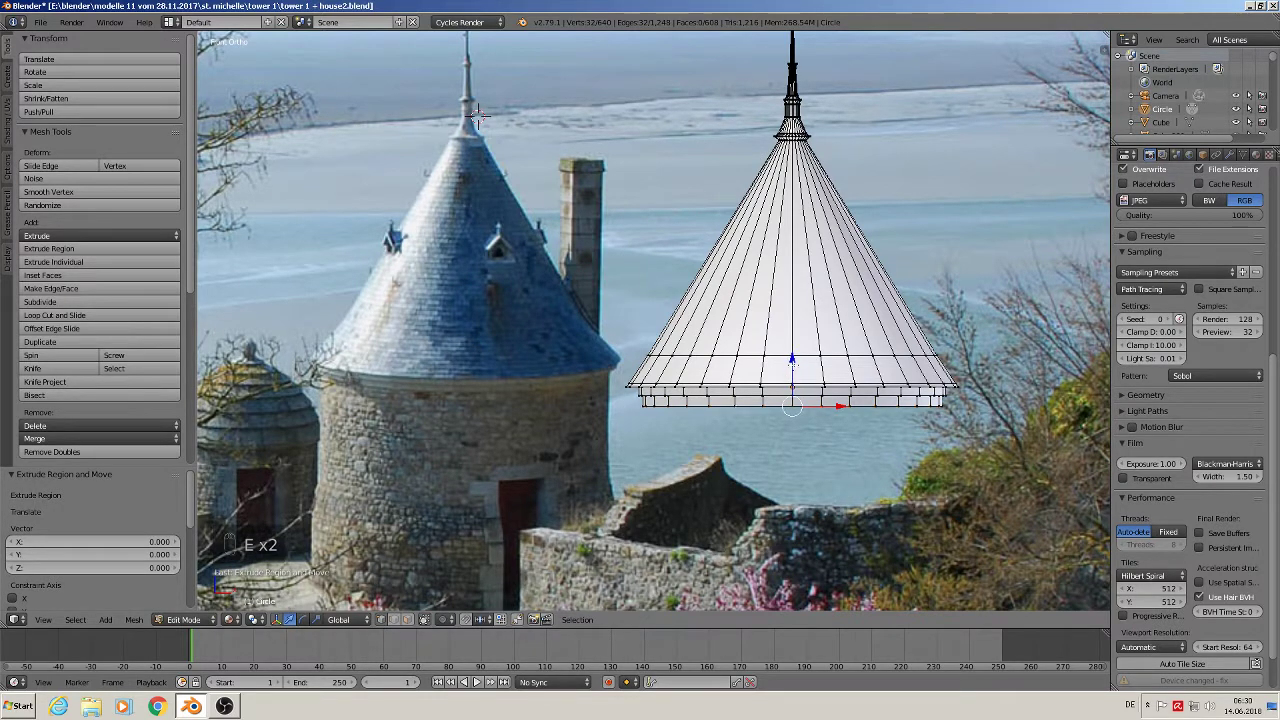
drag(792, 364, 776, 575)
shift+middle_drag(786, 503, 763, 404)
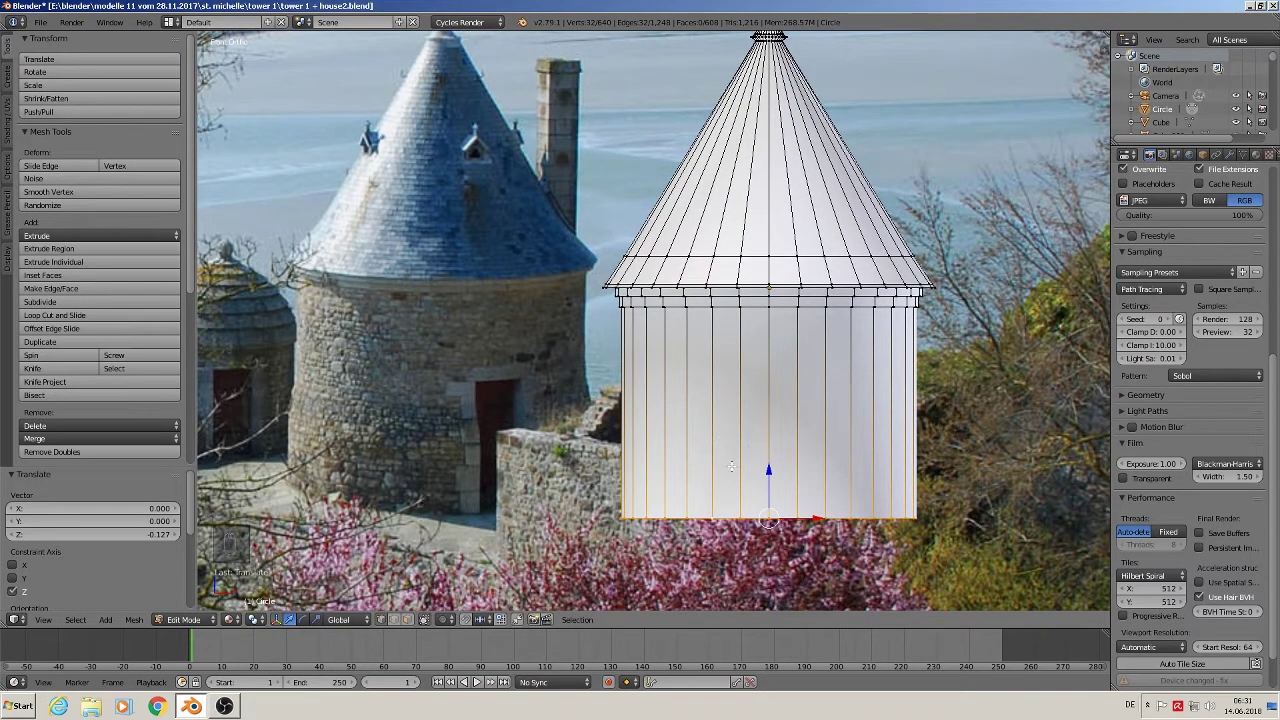
key(Tab)
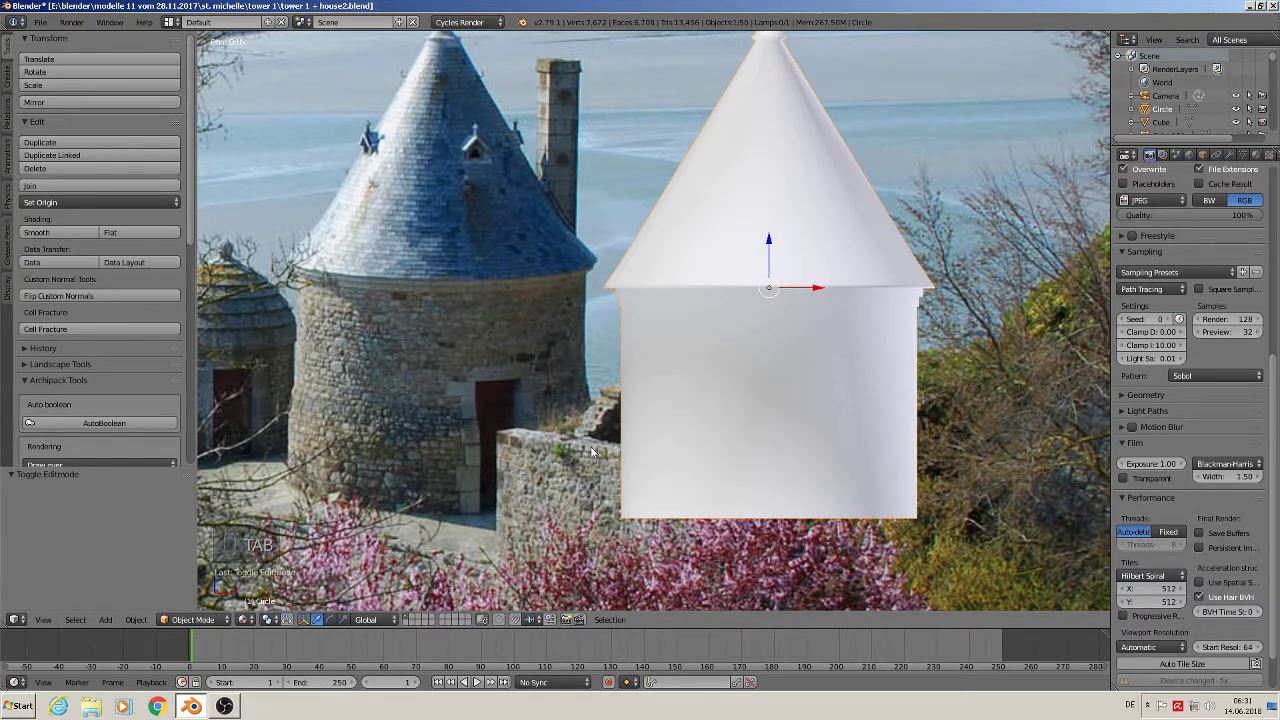
scroll(729, 397, down, 3)
scroll(758, 432, up, 4)
- Add two loop cuts around the tower wall, one slid close to its upper edge and one close to its lower edge
key(Tab)
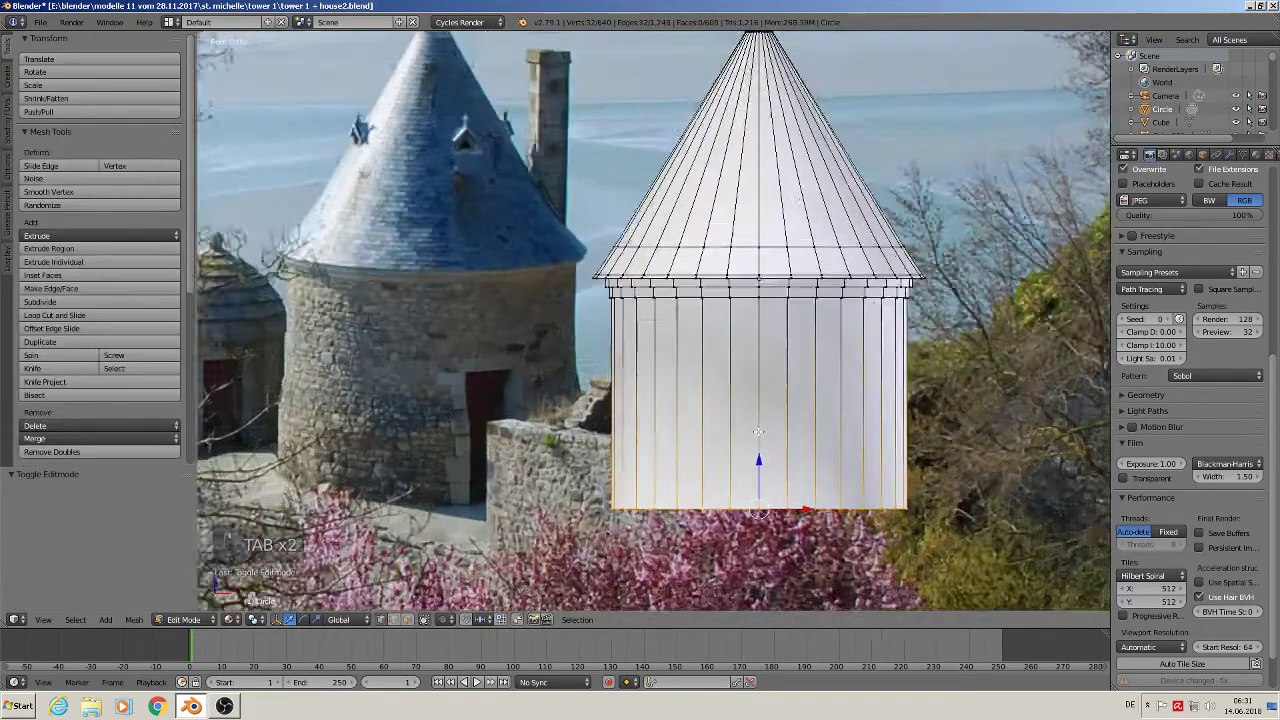
scroll(758, 432, up, 1)
key(ctrl+r)
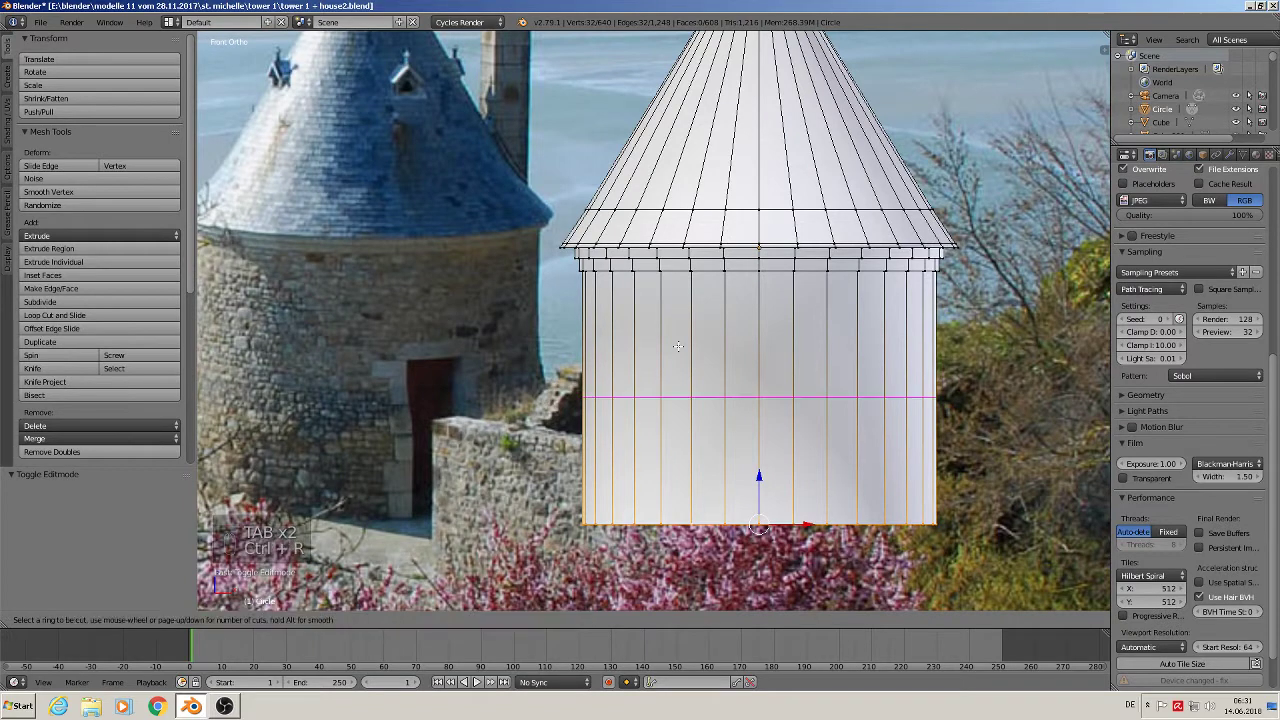
click(678, 346)
click(693, 226)
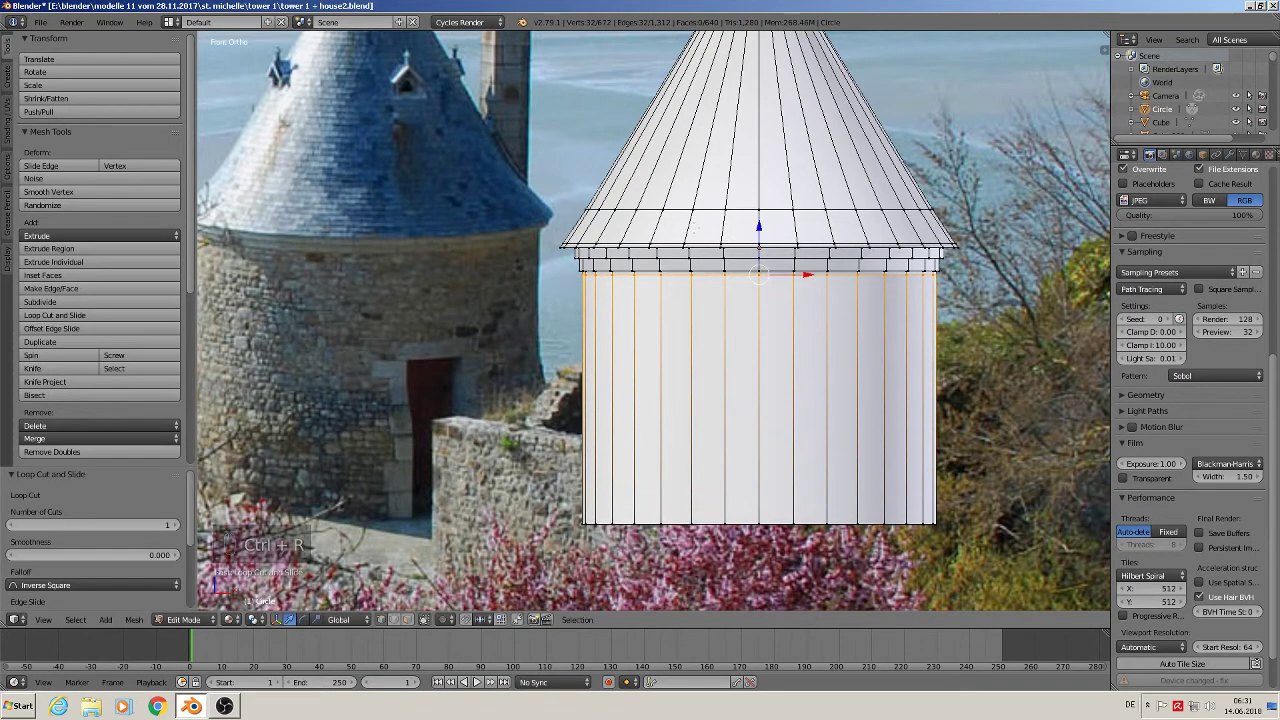
key(ctrl+r)
click(697, 405)
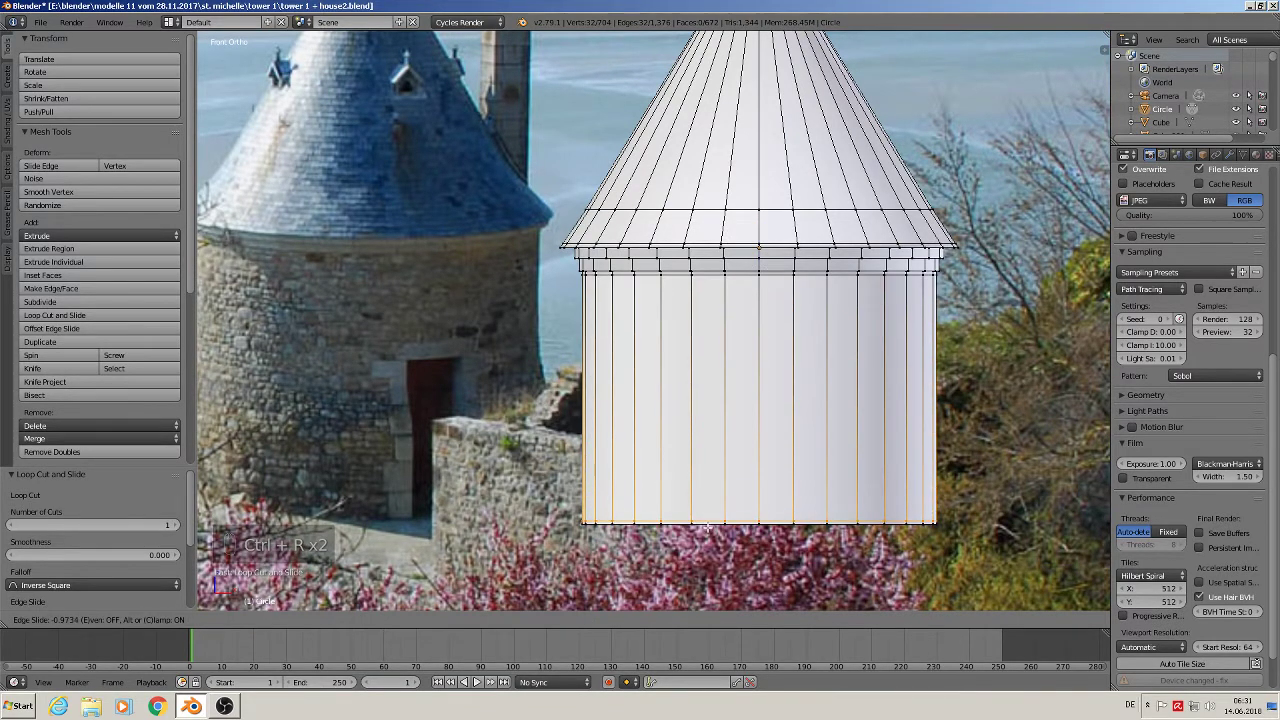
click(703, 511)
- Add a horizontal loop cut around the tower wall and slide it slightly above the middle to mark the door height
scroll(701, 441, down, 3)
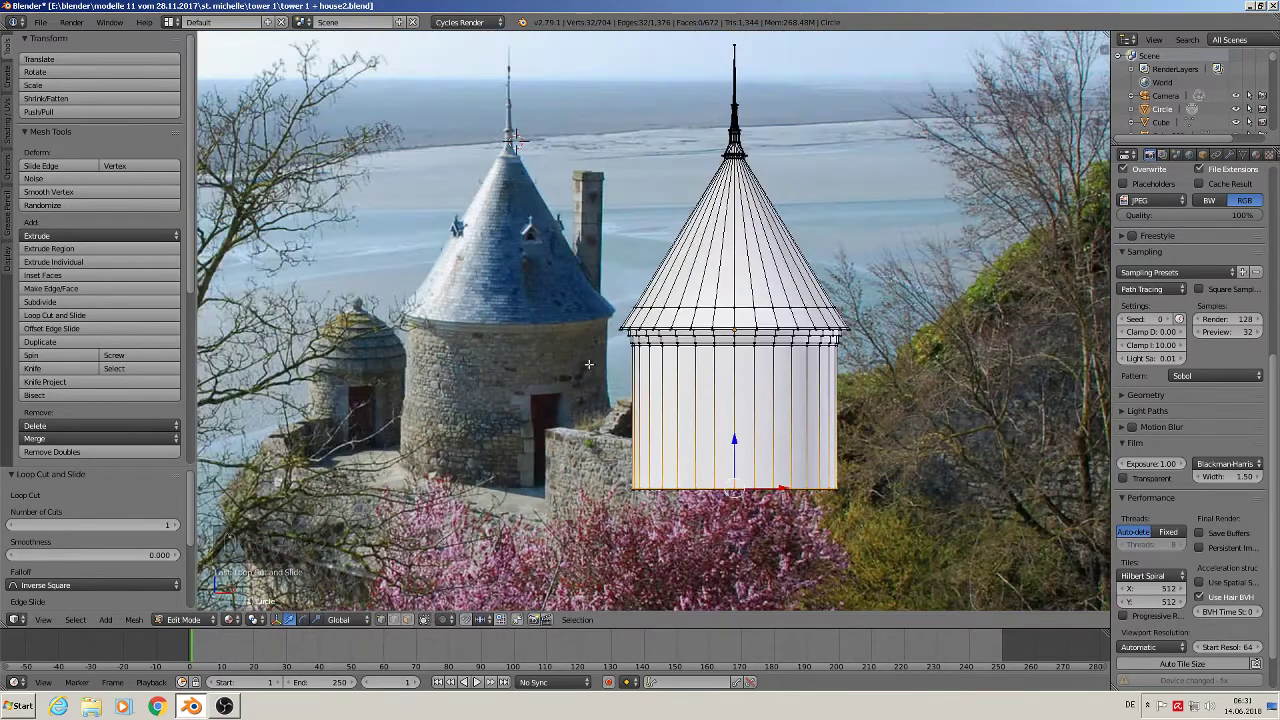
scroll(629, 410, up, 1)
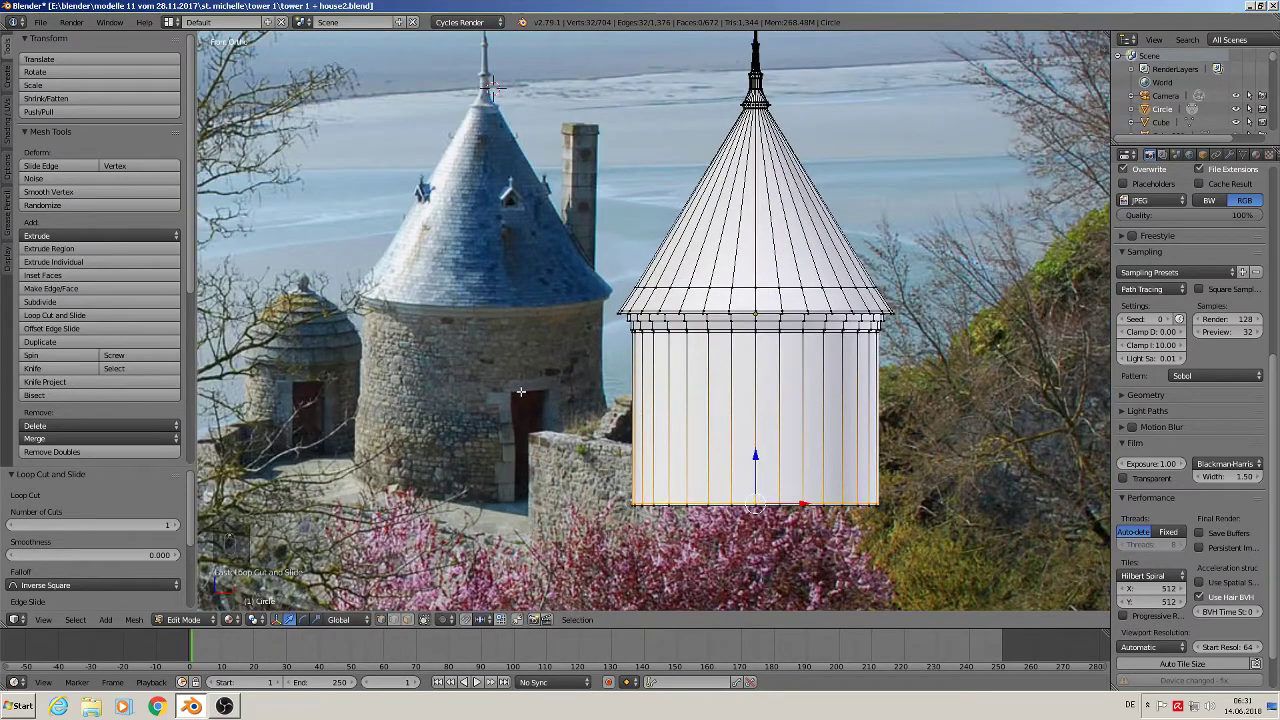
key(ctrl+r)
click(710, 418)
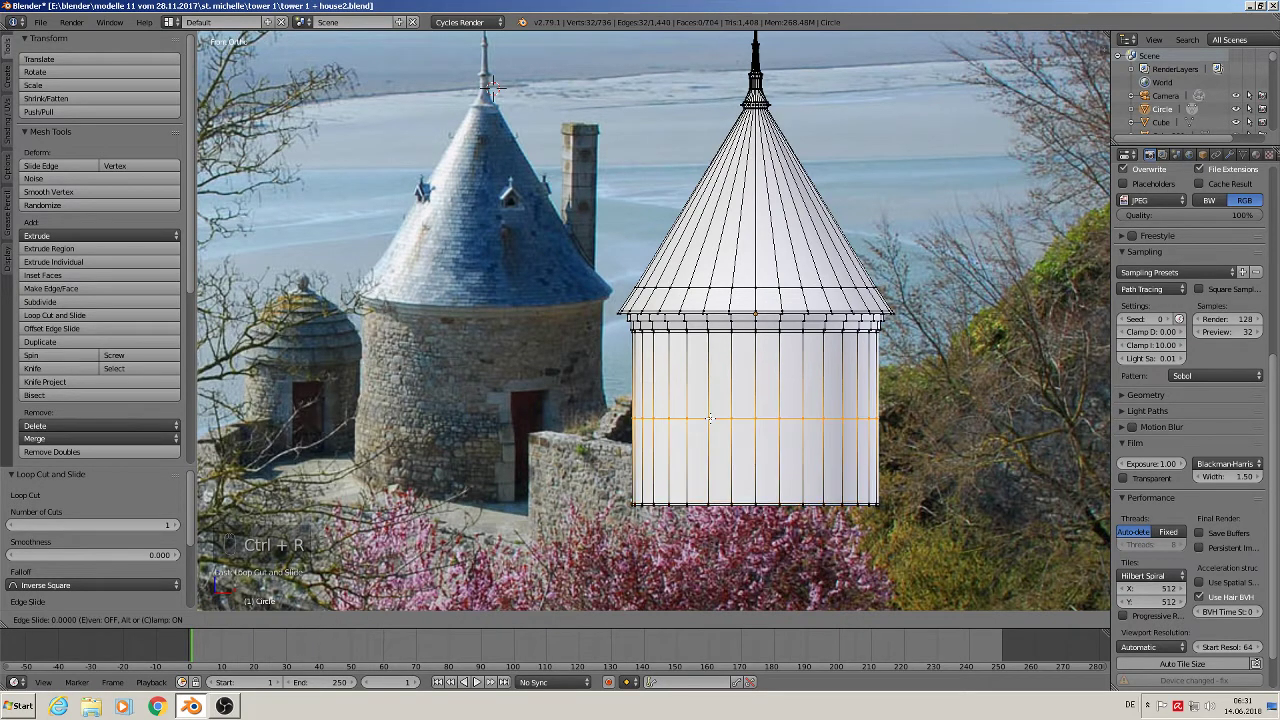
click(710, 402)
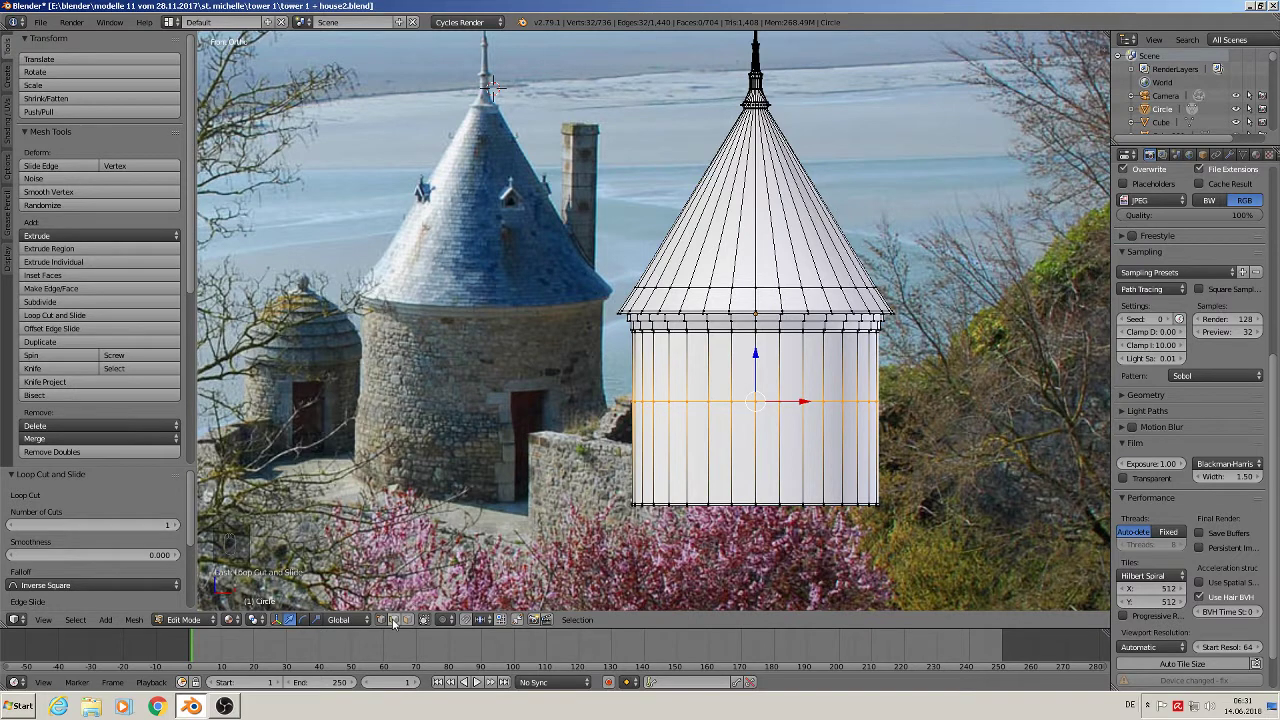
- Delete two neighbouring vertical edges below the middle loop to open a doorway in the tower wall
click(756, 455)
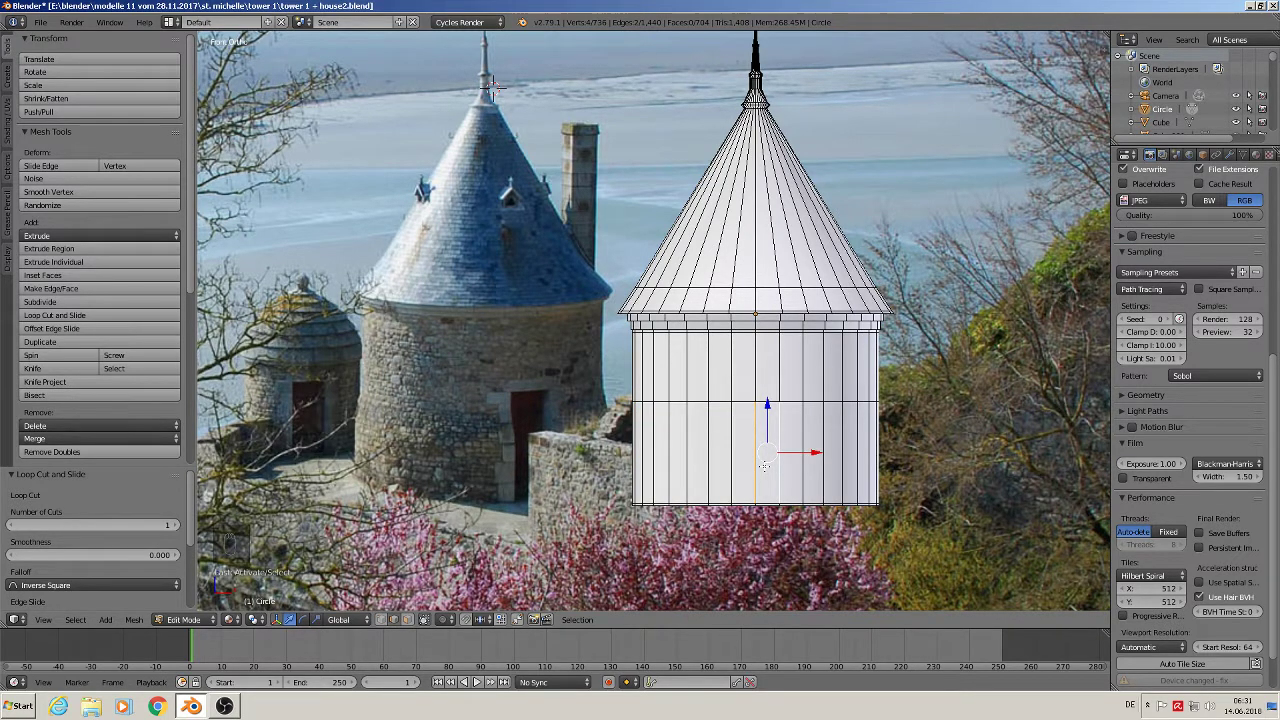
key(x)
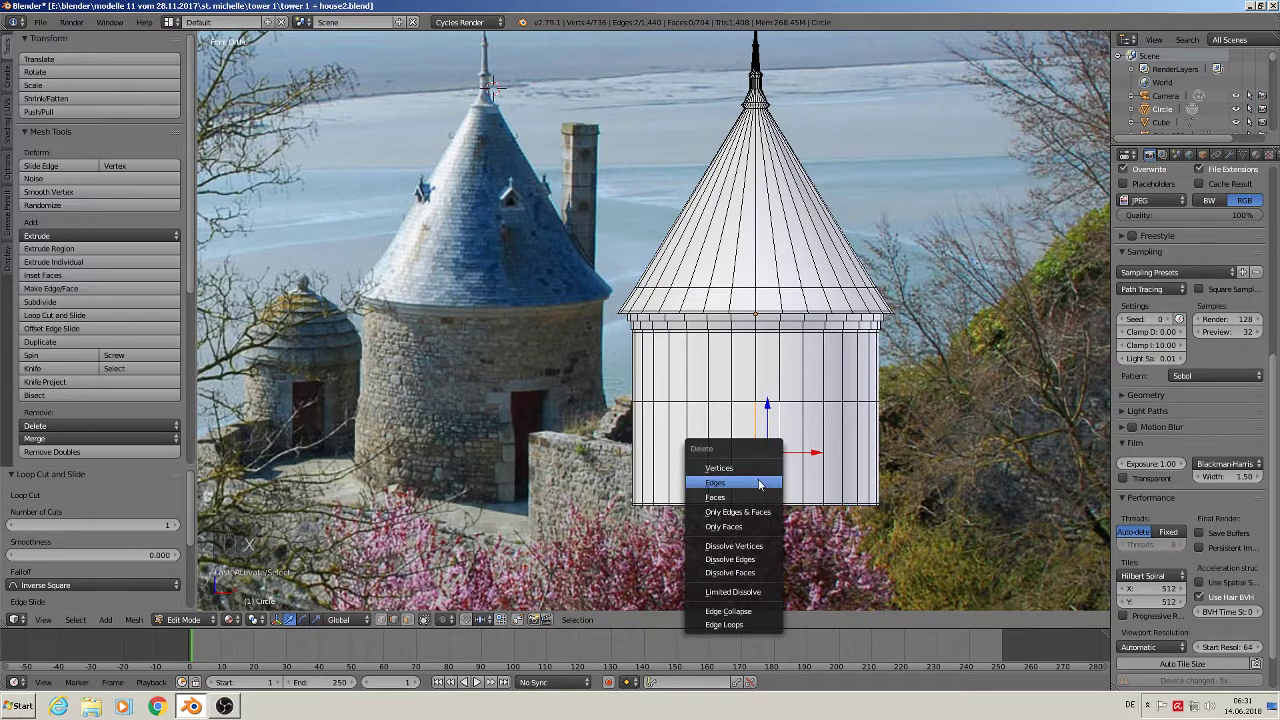
click(764, 483)
middle_drag(764, 483, 806, 514)
scroll(803, 510, down, 4)
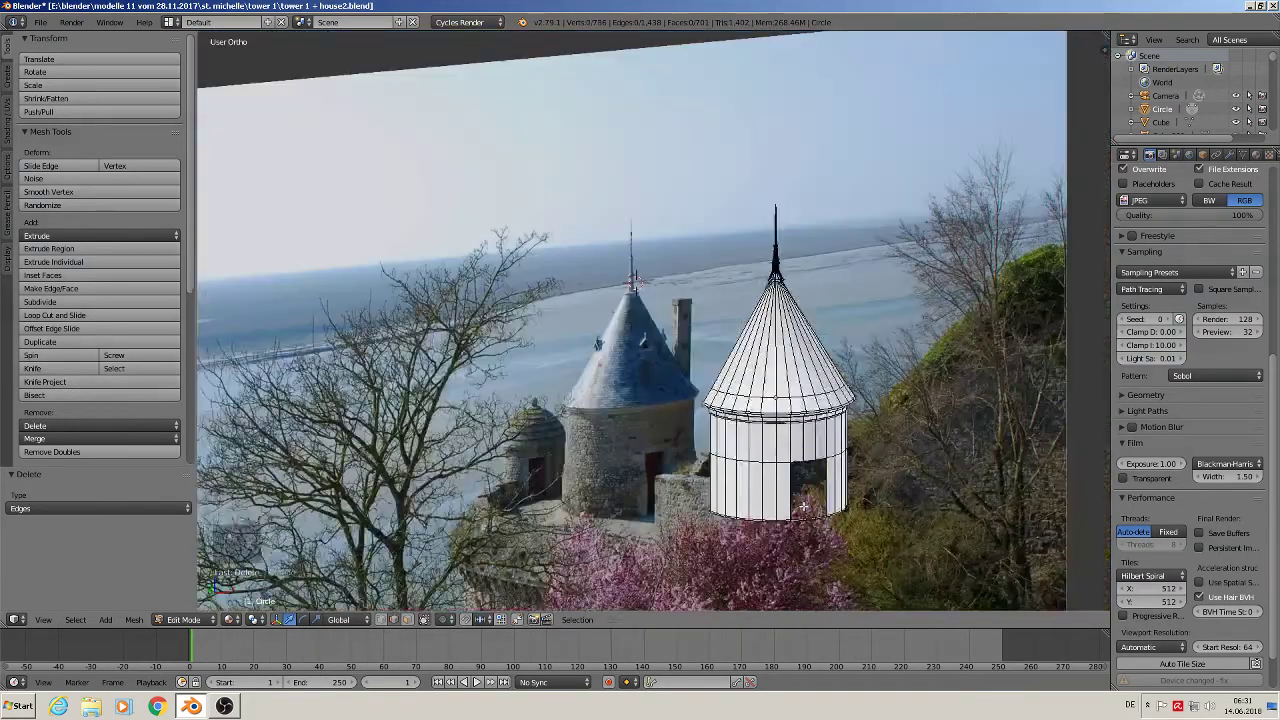
- Return to object mode and move the tower -0.583 along Y, in front of the reference photo
key(Tab)
scroll(789, 501, down, 2)
drag(764, 425, 873, 483)
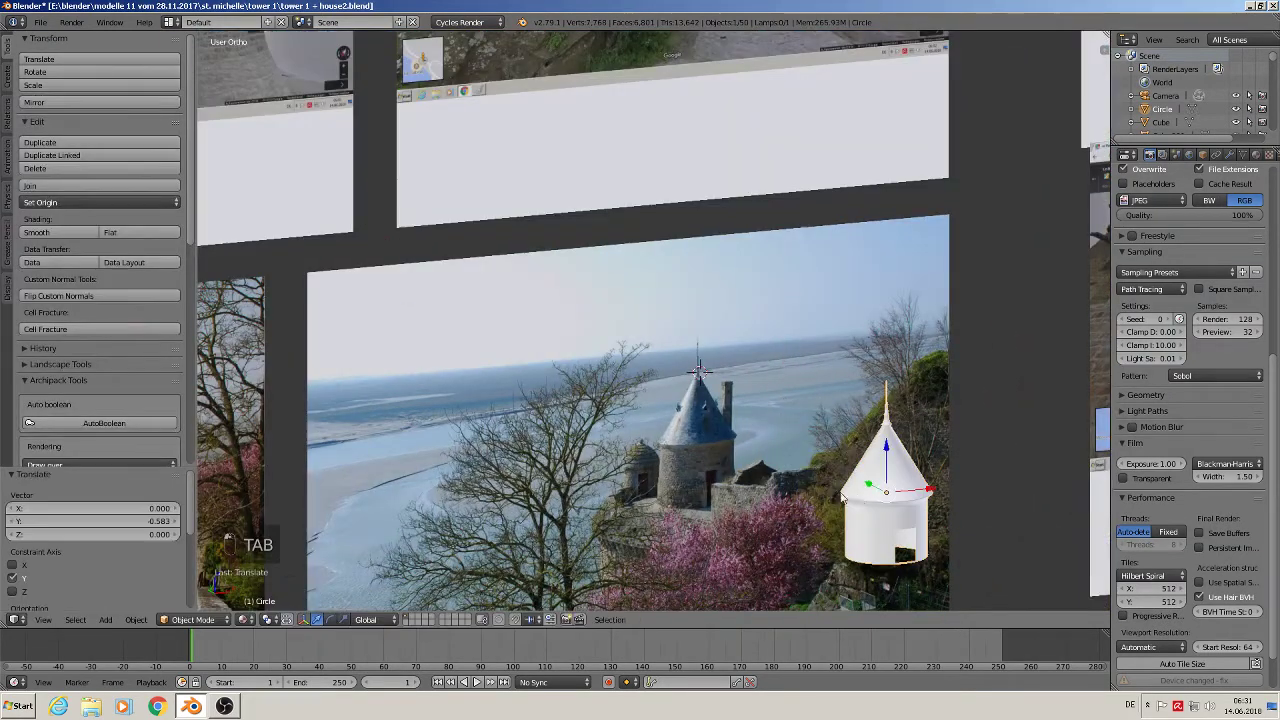
- Examine the small dormers on the photographed tower's conical roof
middle_drag(808, 466, 793, 428)
scroll(855, 497, up, 2)
scroll(793, 428, up, 2)
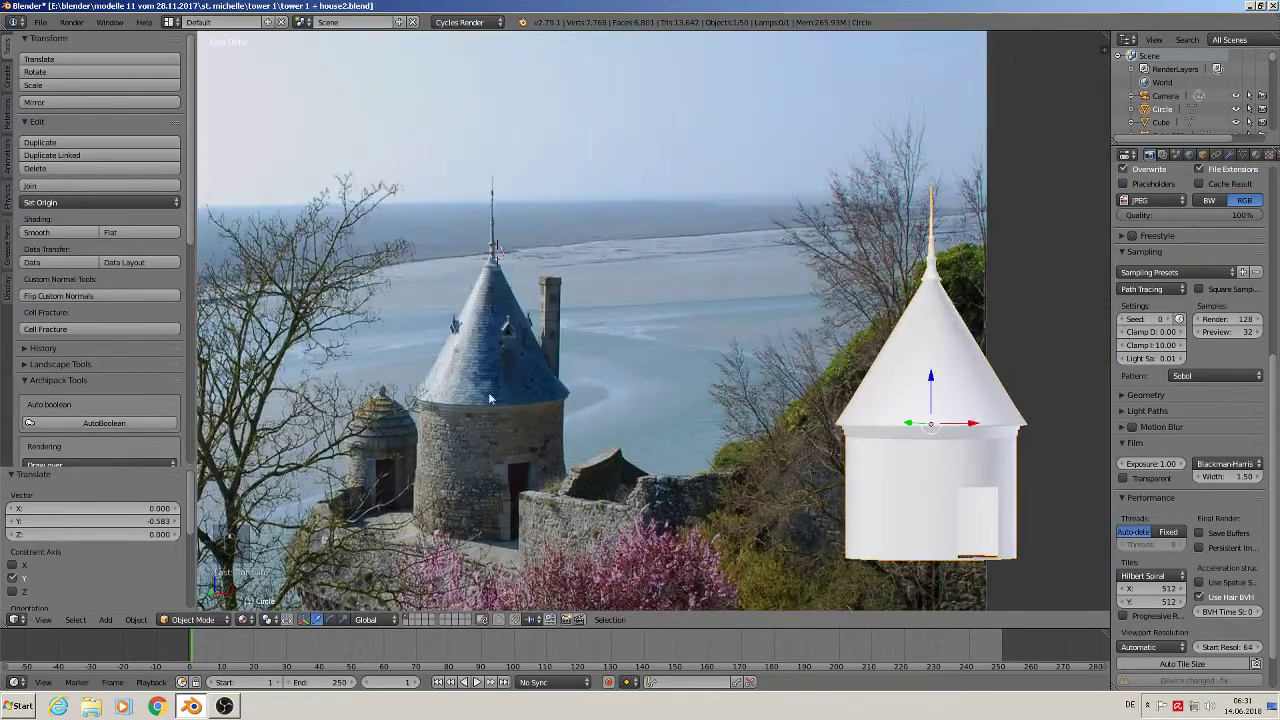
scroll(495, 324, up, 3)
scroll(503, 340, up, 2)
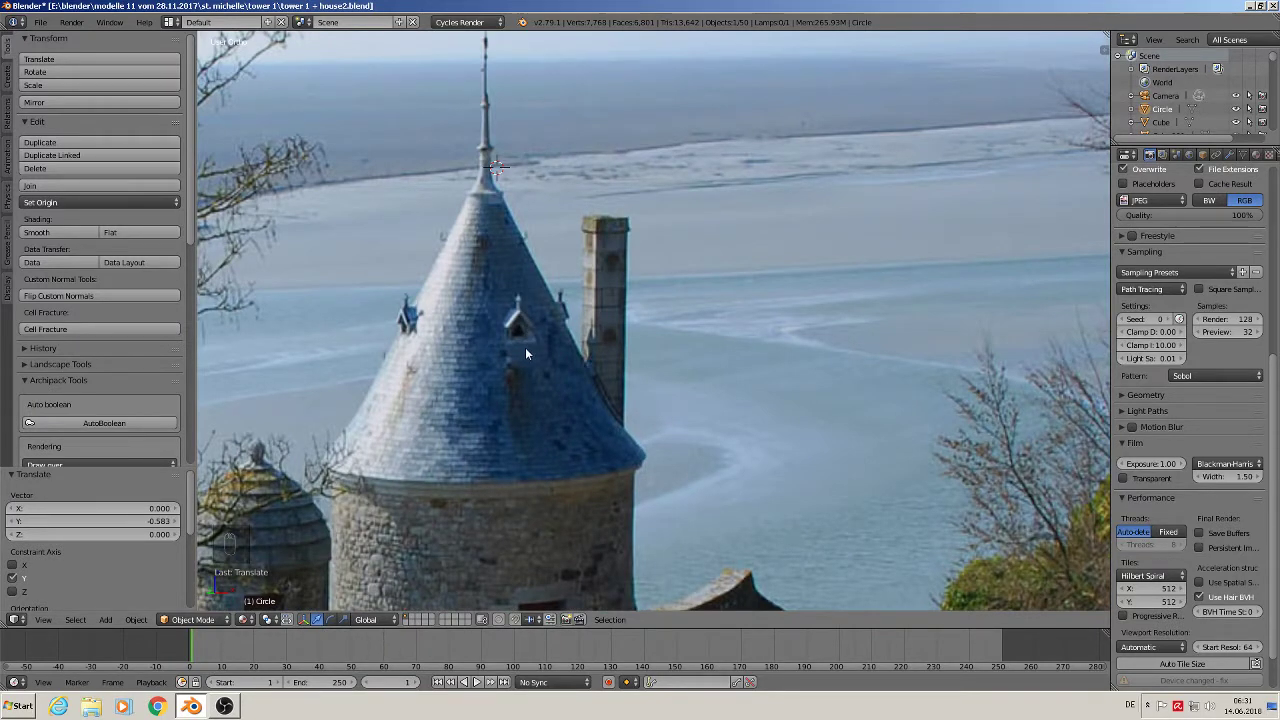
scroll(525, 347, up, 4)
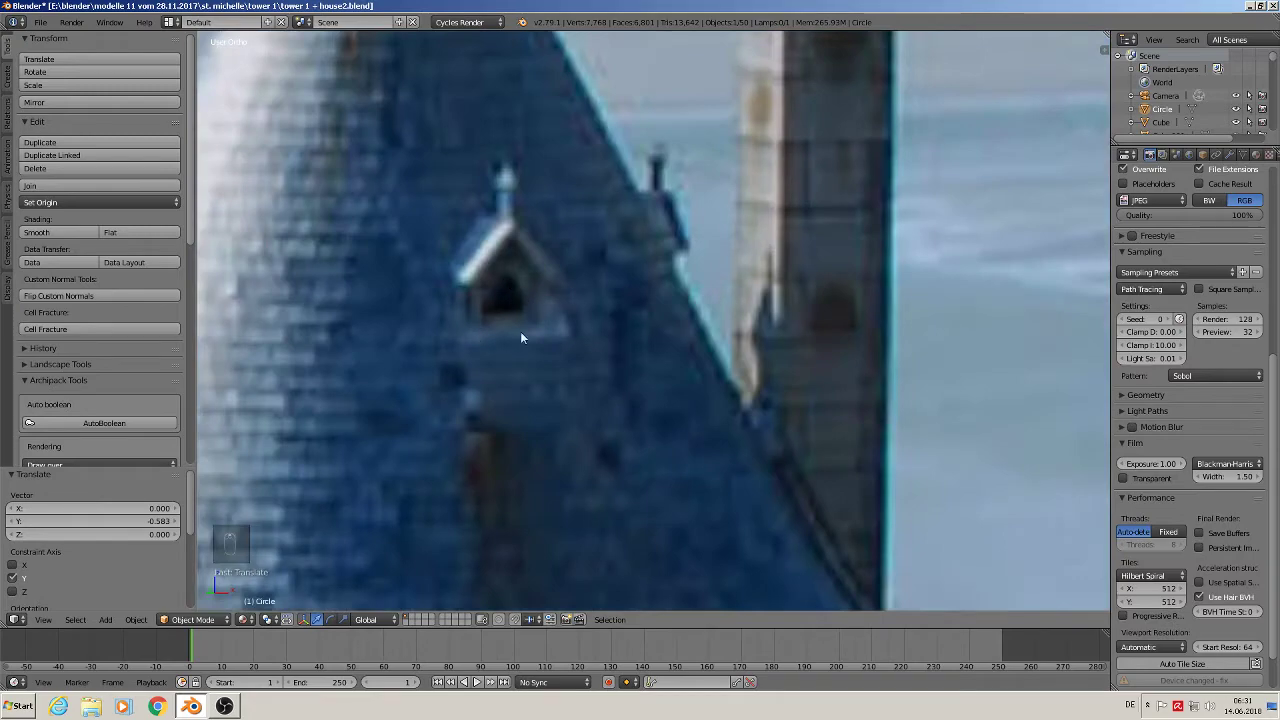
scroll(520, 338, down, 6)
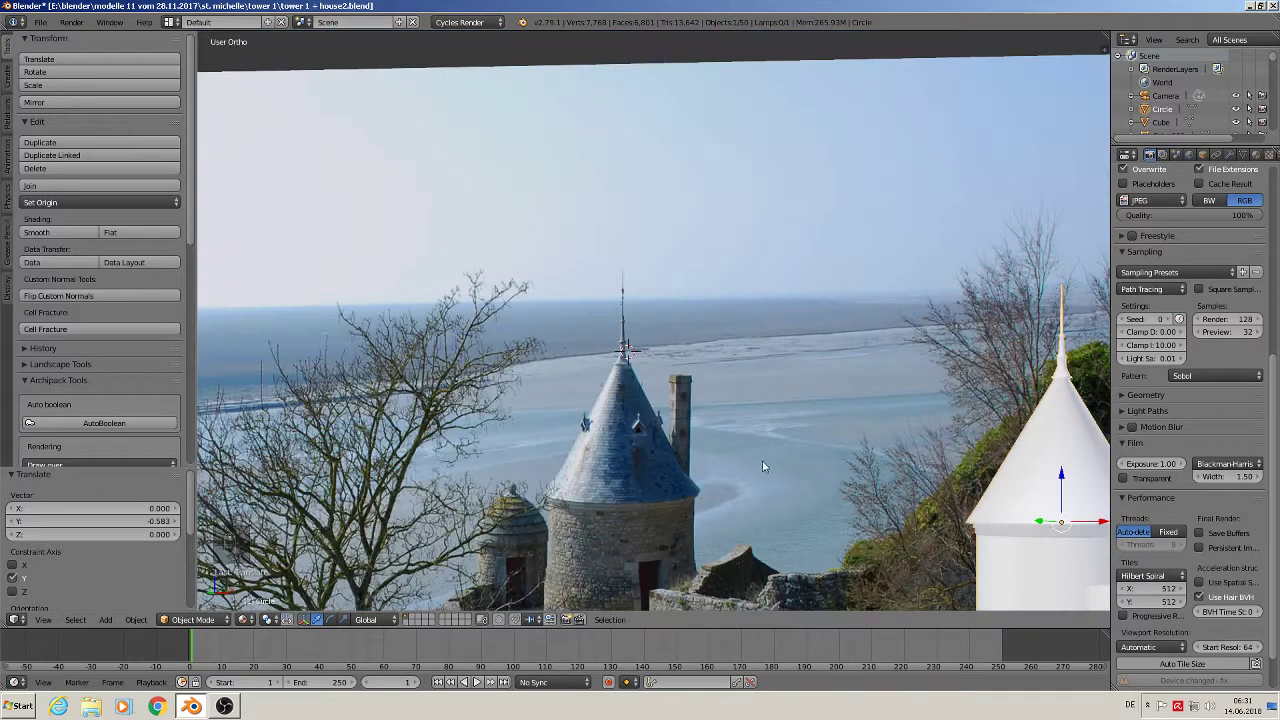
scroll(763, 466, down, 3)
- Duplicate the selected dormer geometry within the house roof's mesh and raise the copy 0.746 along Z above the roof
shift+middle_drag(852, 446, 507, 418)
scroll(535, 420, down, 6)
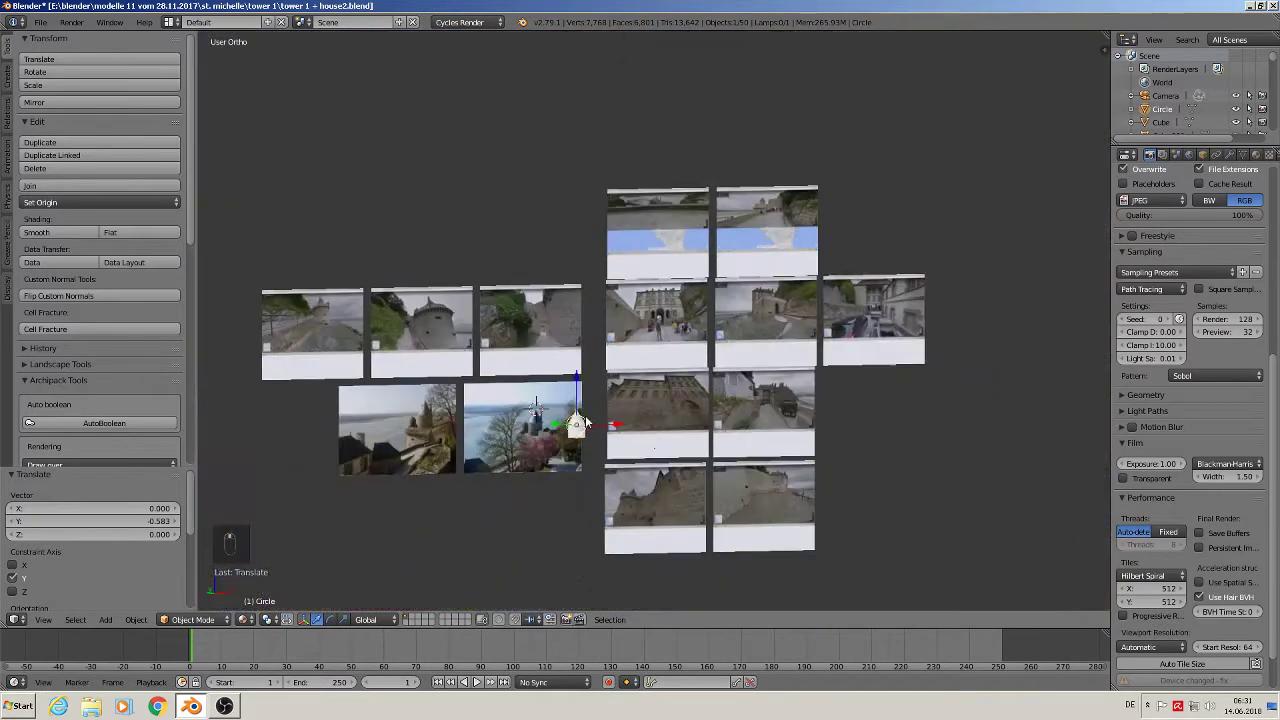
mouse_move(655, 437)
shift+middle_down()
mouse_move(626, 346)
mouse_move(631, 265)
shift+middle_up()
shift+middle_drag(831, 521, 590, 306)
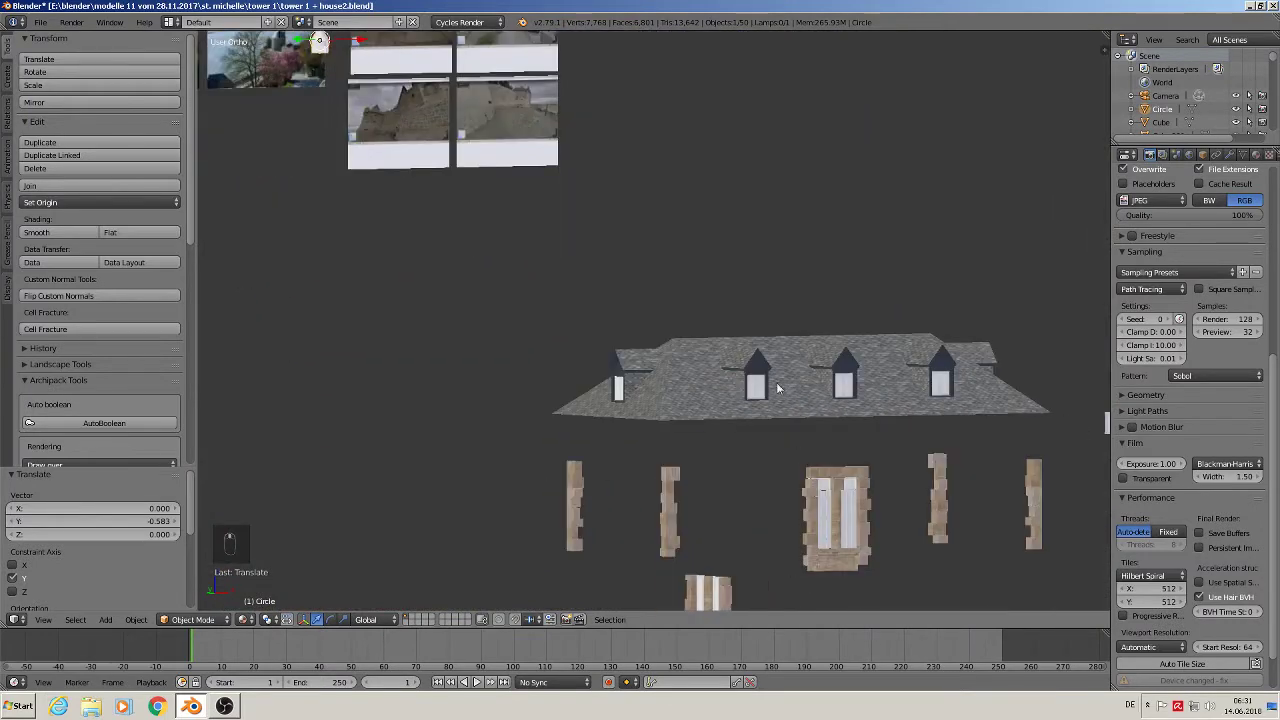
scroll(779, 388, up, 5)
right_click(697, 360)
key(Tab)
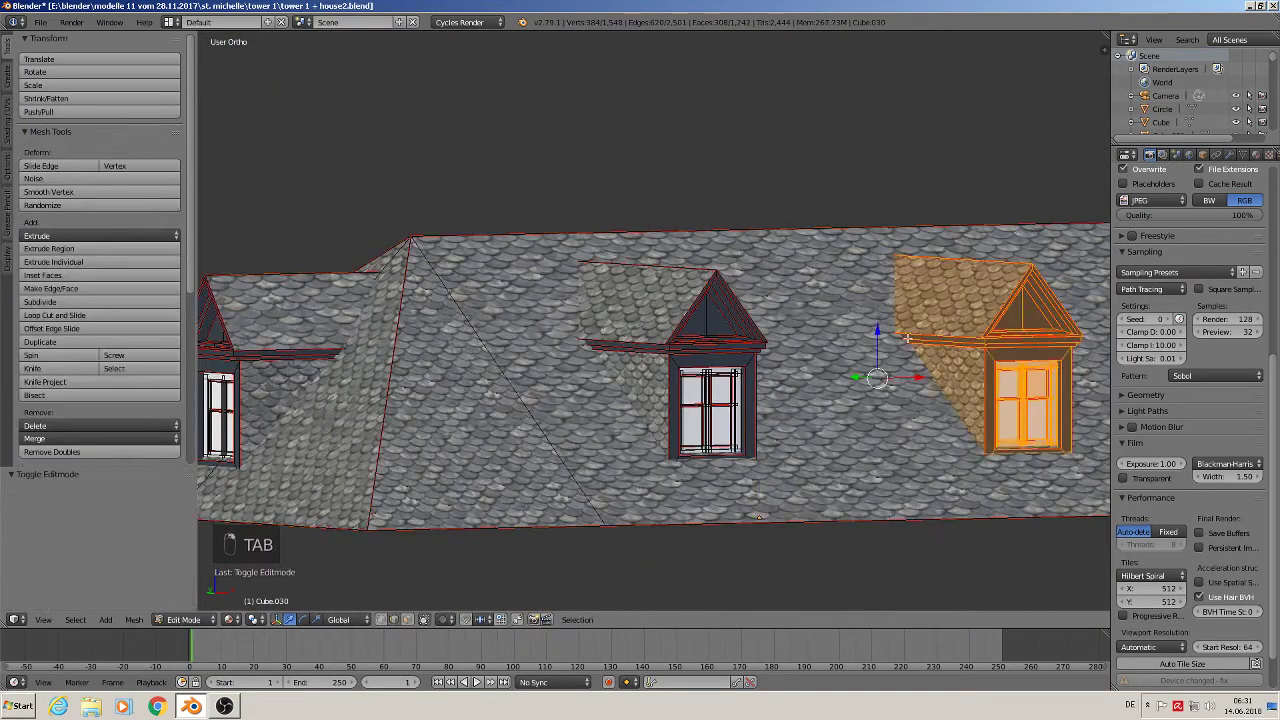
key(shift+d)
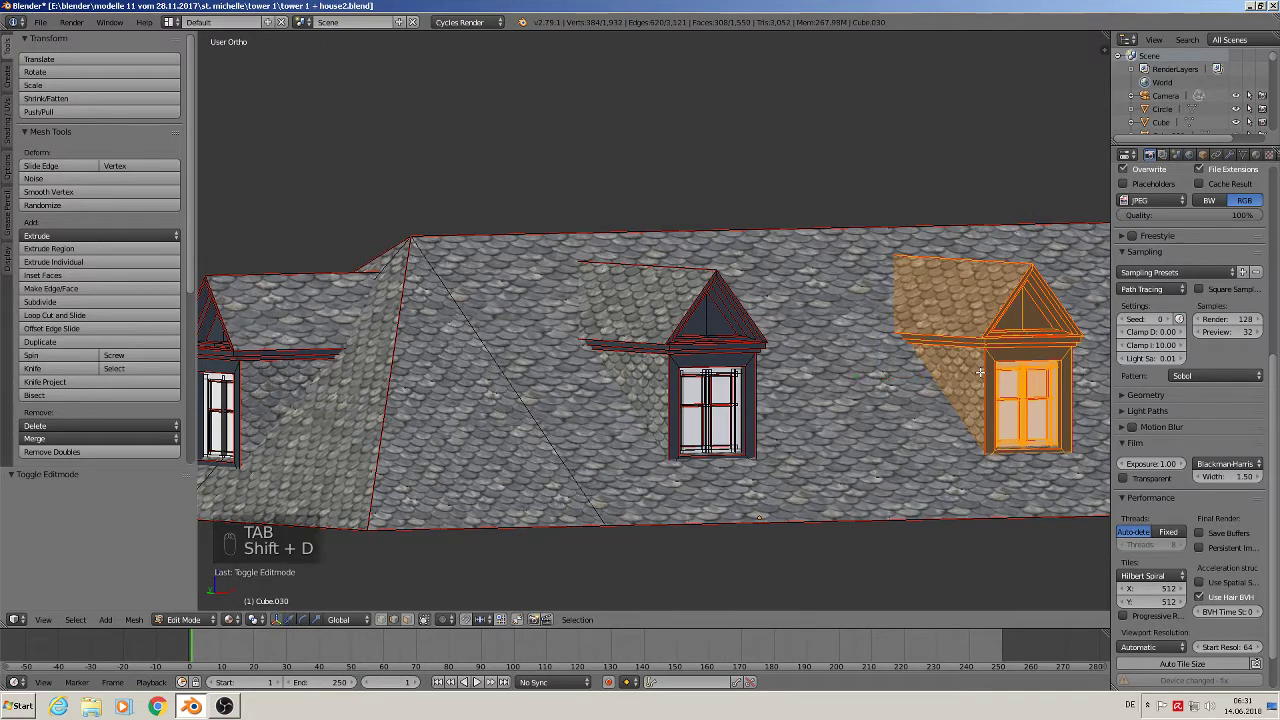
right_click(874, 340)
drag(874, 341, 874, 101)
shift+middle_drag(871, 119, 523, 204)
- Separate the duplicated dormer geometry into its own object and select it in object mode
key(p)
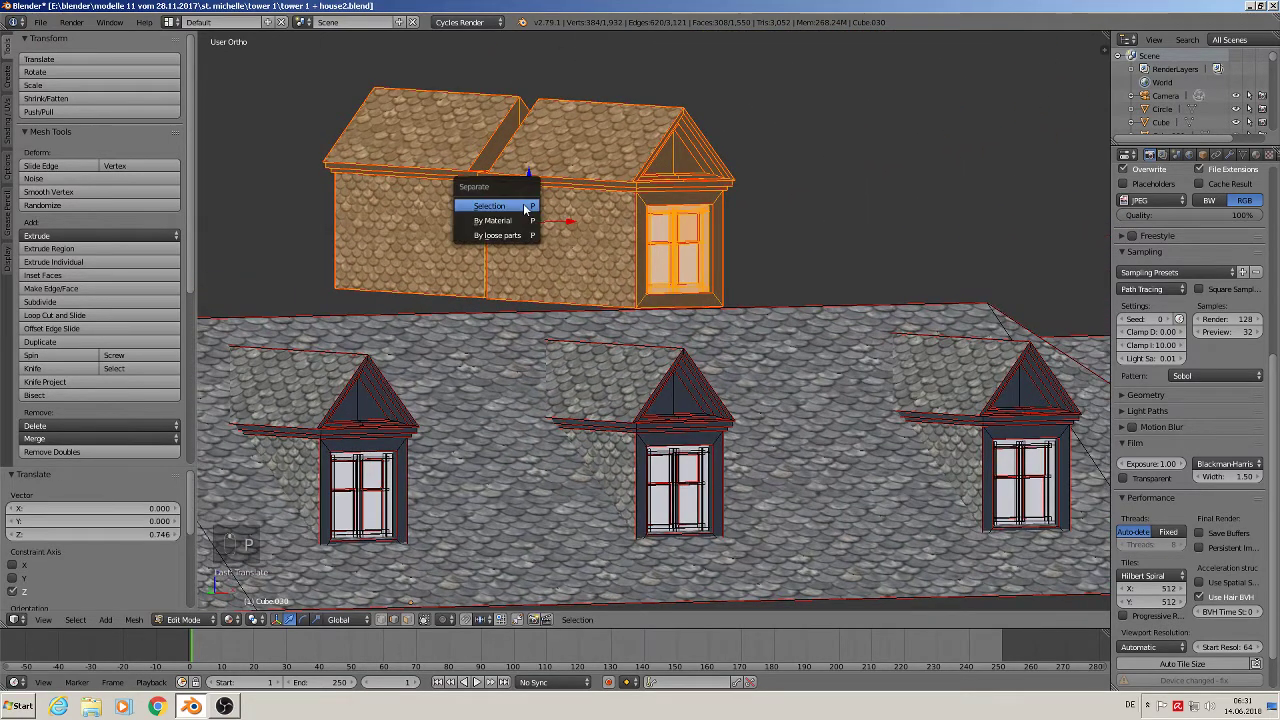
click(523, 203)
key(Tab)
right_click(549, 167)
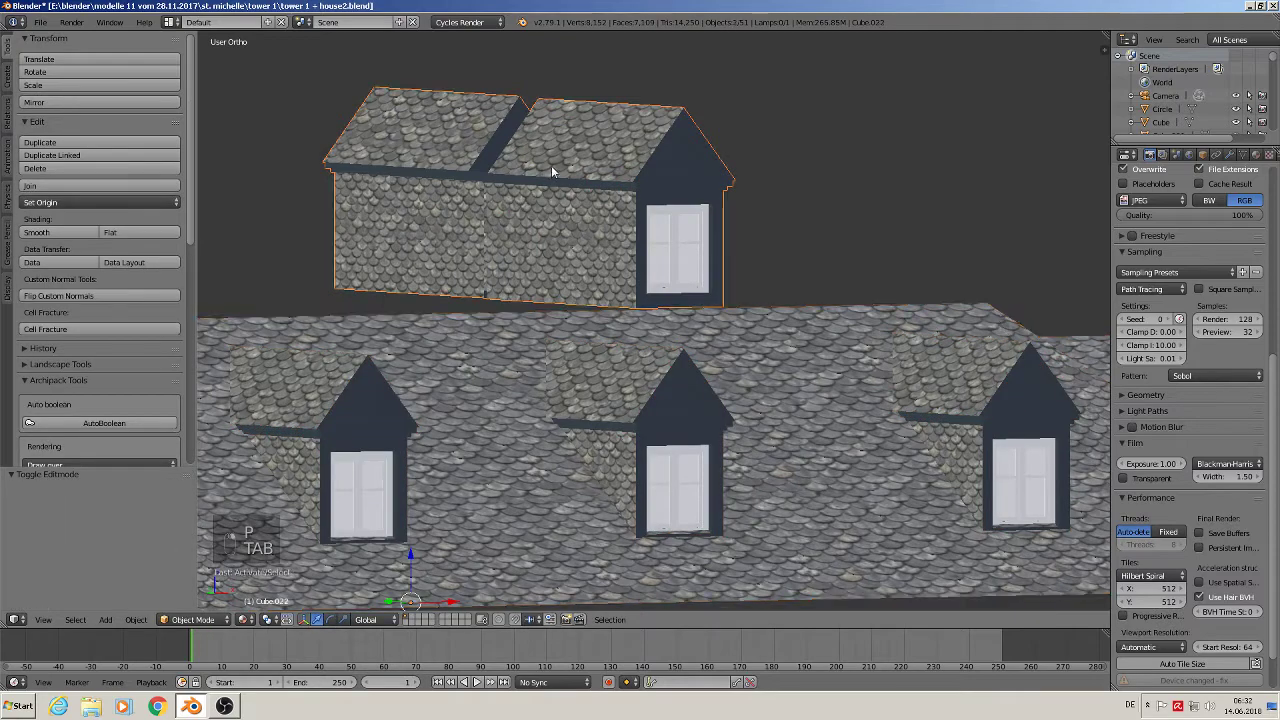
- Delete the vertices of the rear dormer's linked roof and walls from the separated dormer object
middle_drag(550, 175, 597, 213)
key(Tab)
scroll(563, 217, up, 2)
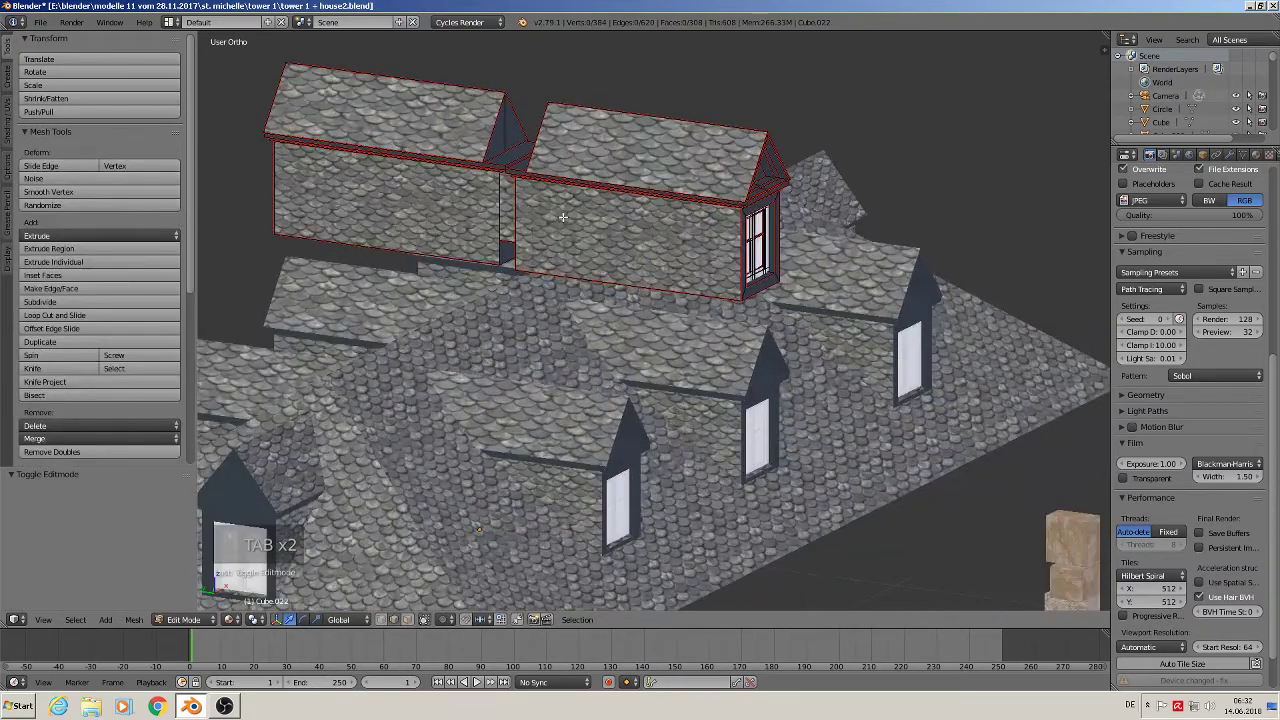
key(l)
key(l)
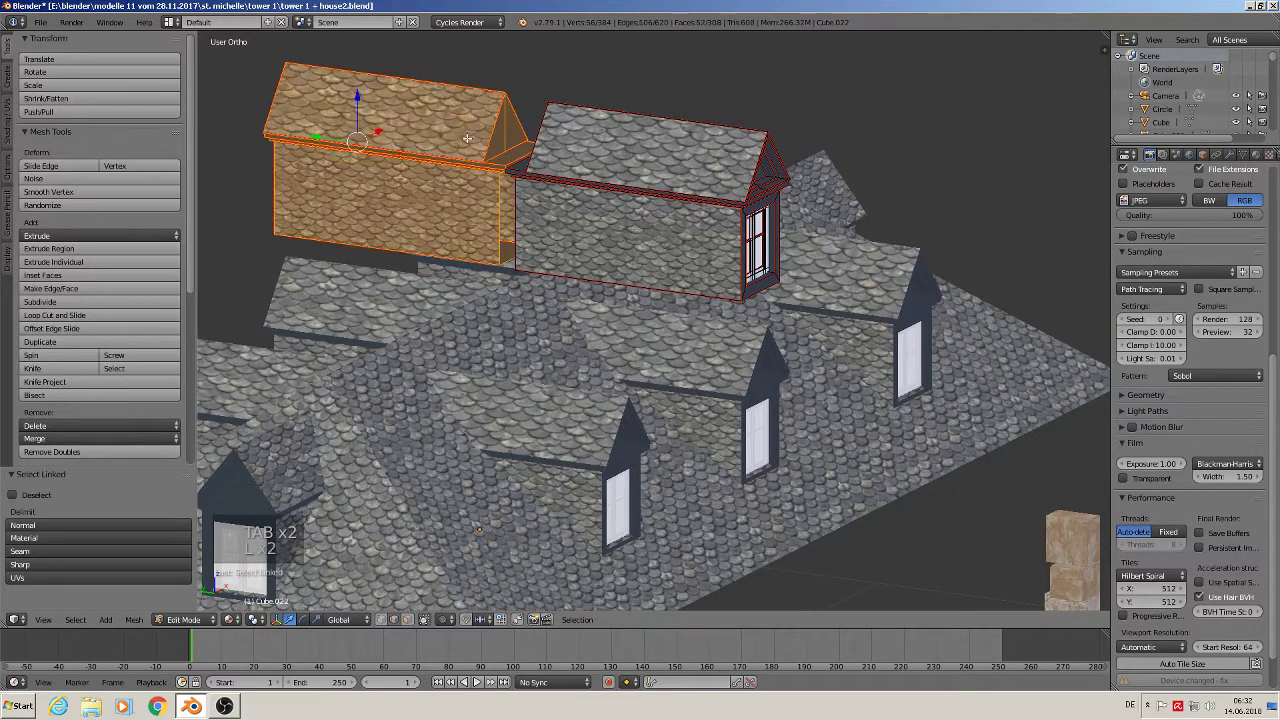
key(x)
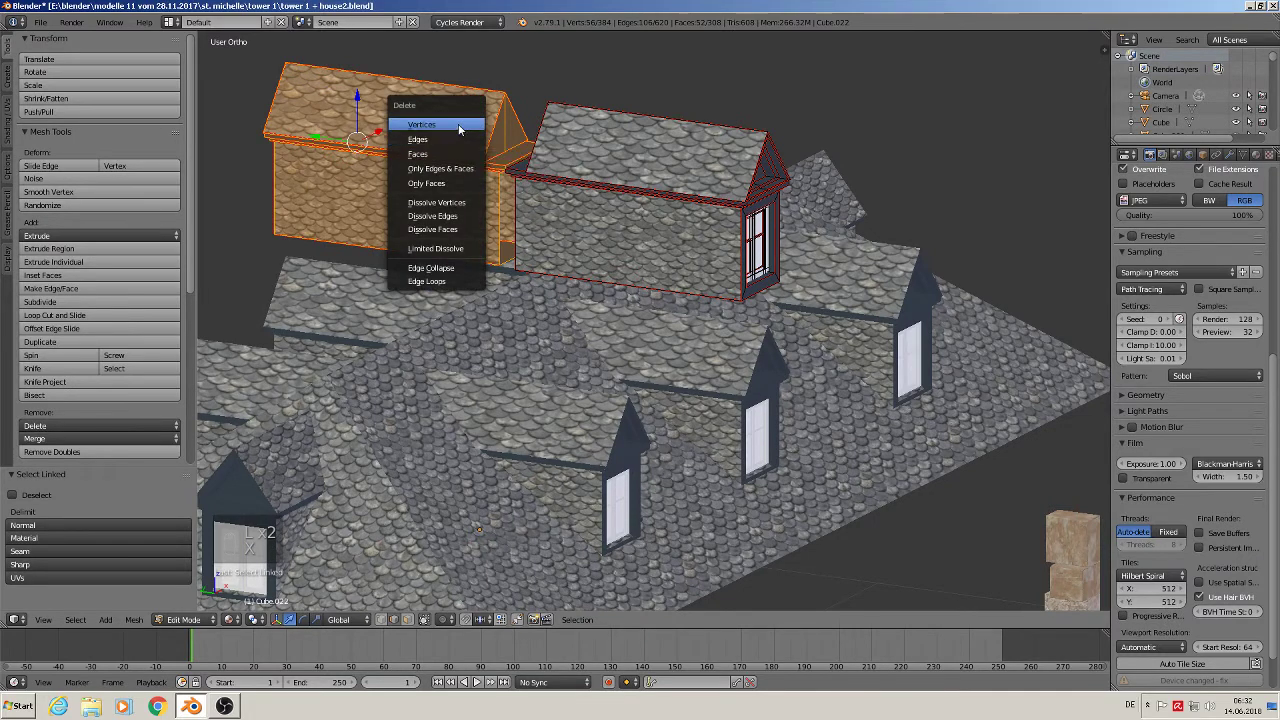
click(462, 132)
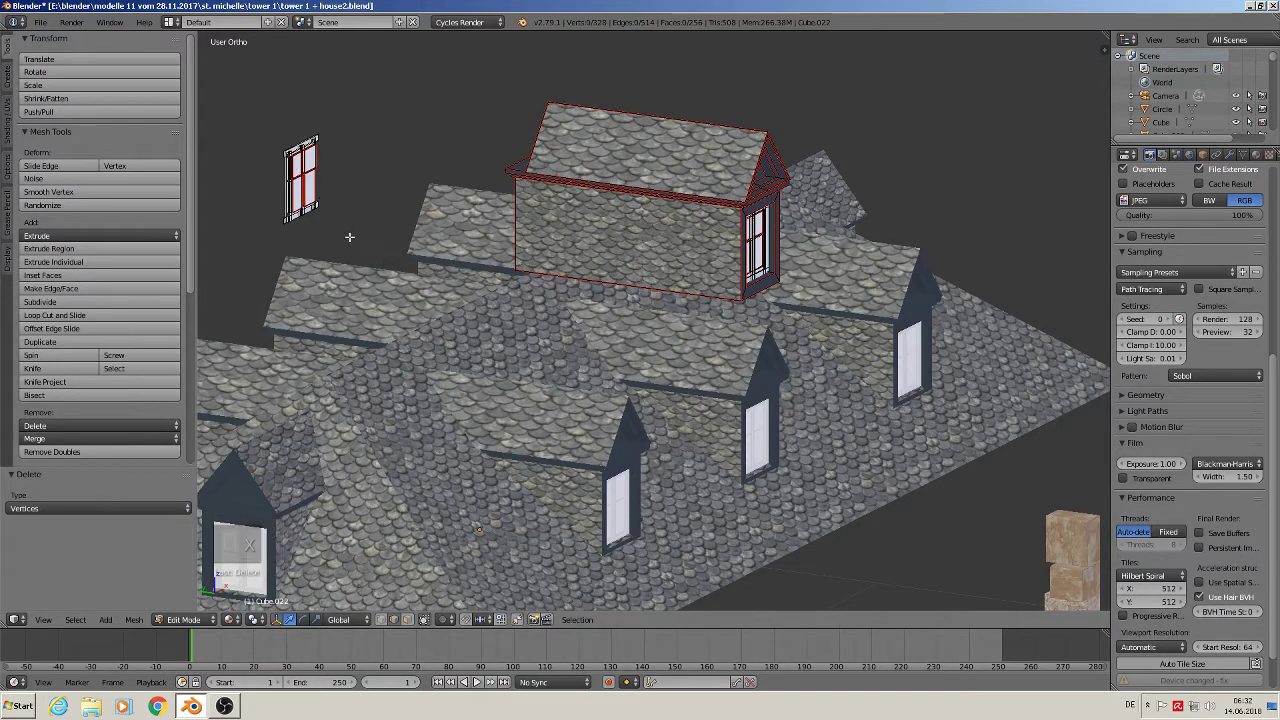
- Delete the vertices of the leftover floating window behind the remaining dormer and return to object mode
key(b)
drag(338, 228, 252, 116)
key(x)
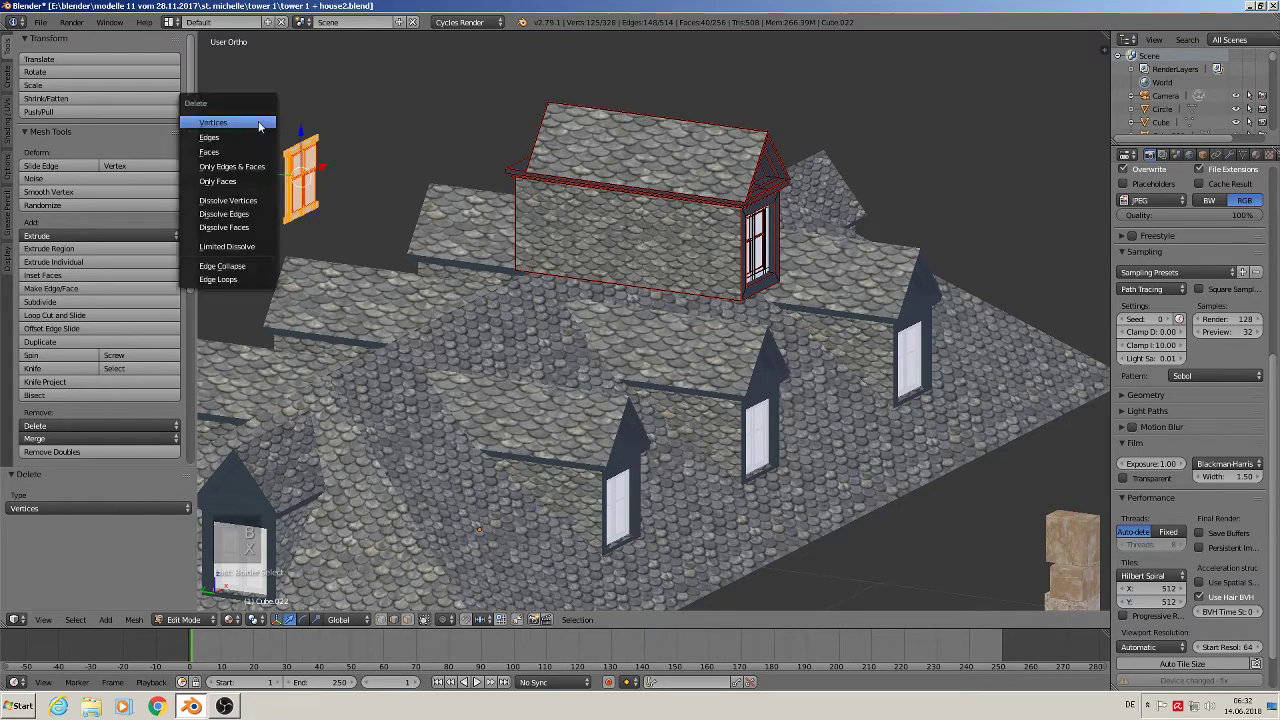
click(258, 123)
scroll(673, 225, up, 4)
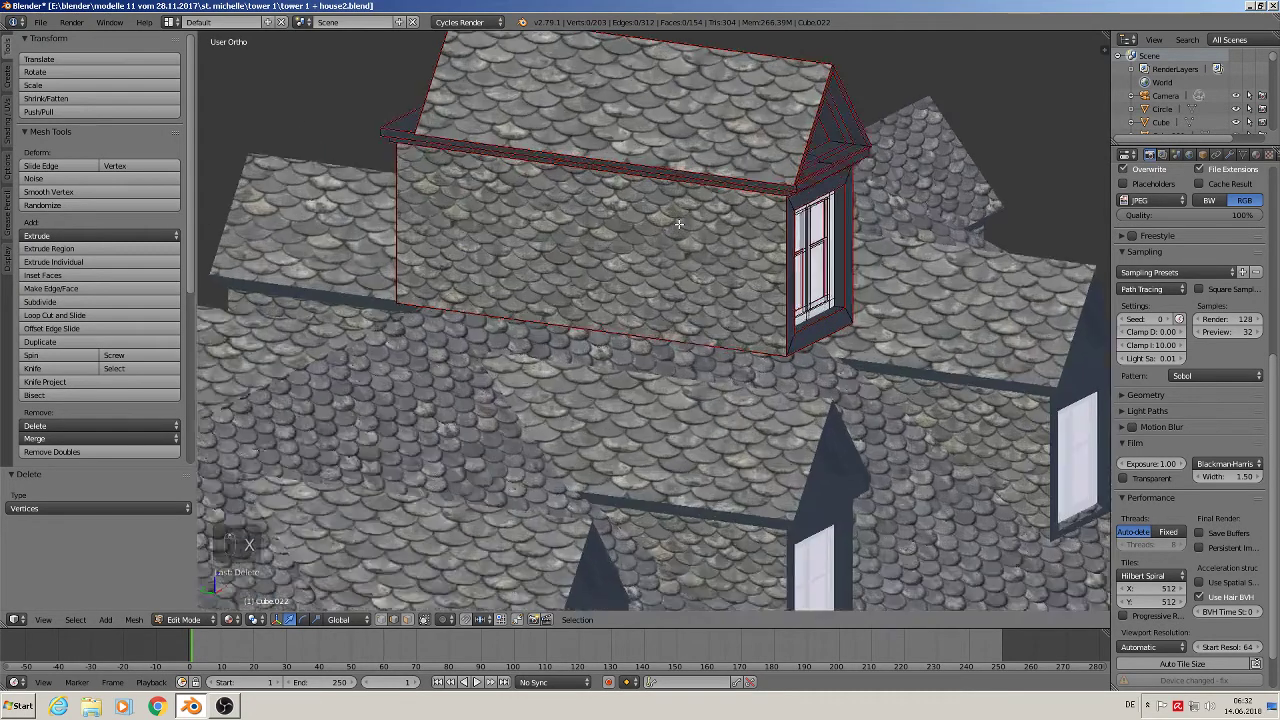
key(Tab)
scroll(660, 267, down, 6)
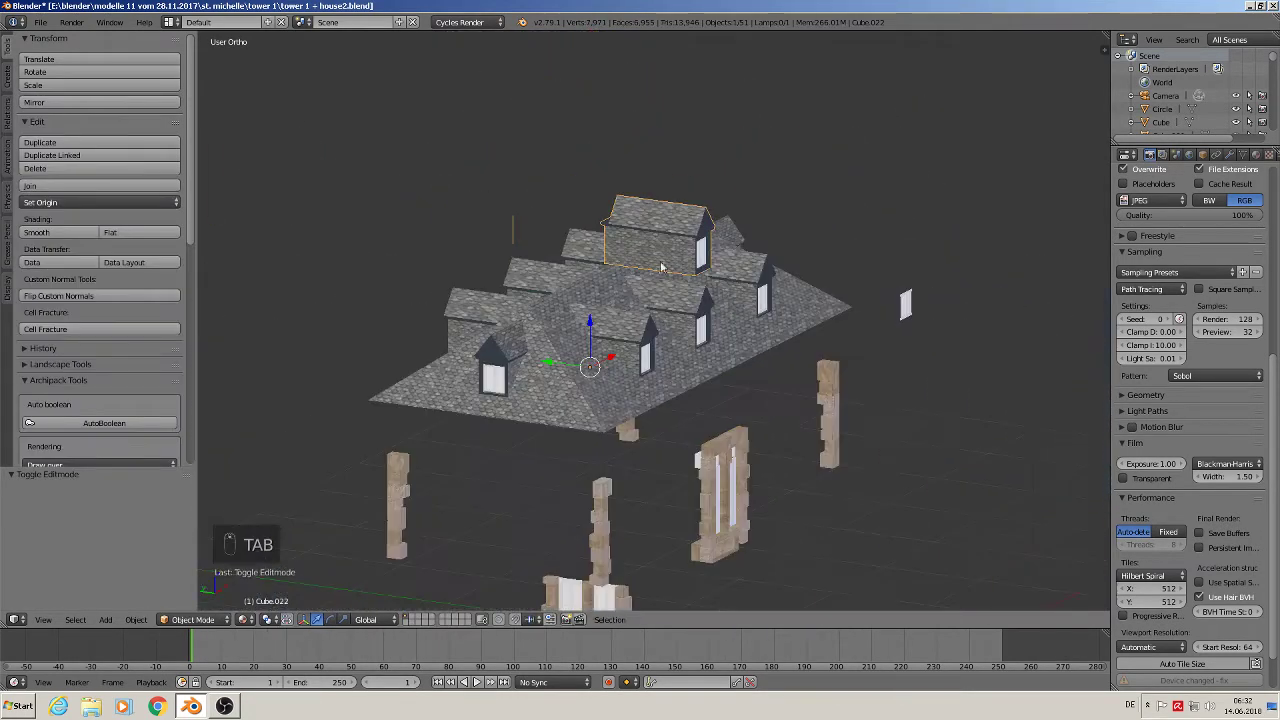
- Delete the remaining stray vertices and edges floating behind the dormer in edit mode, then return to object mode
key(Tab)
scroll(516, 233, up, 5)
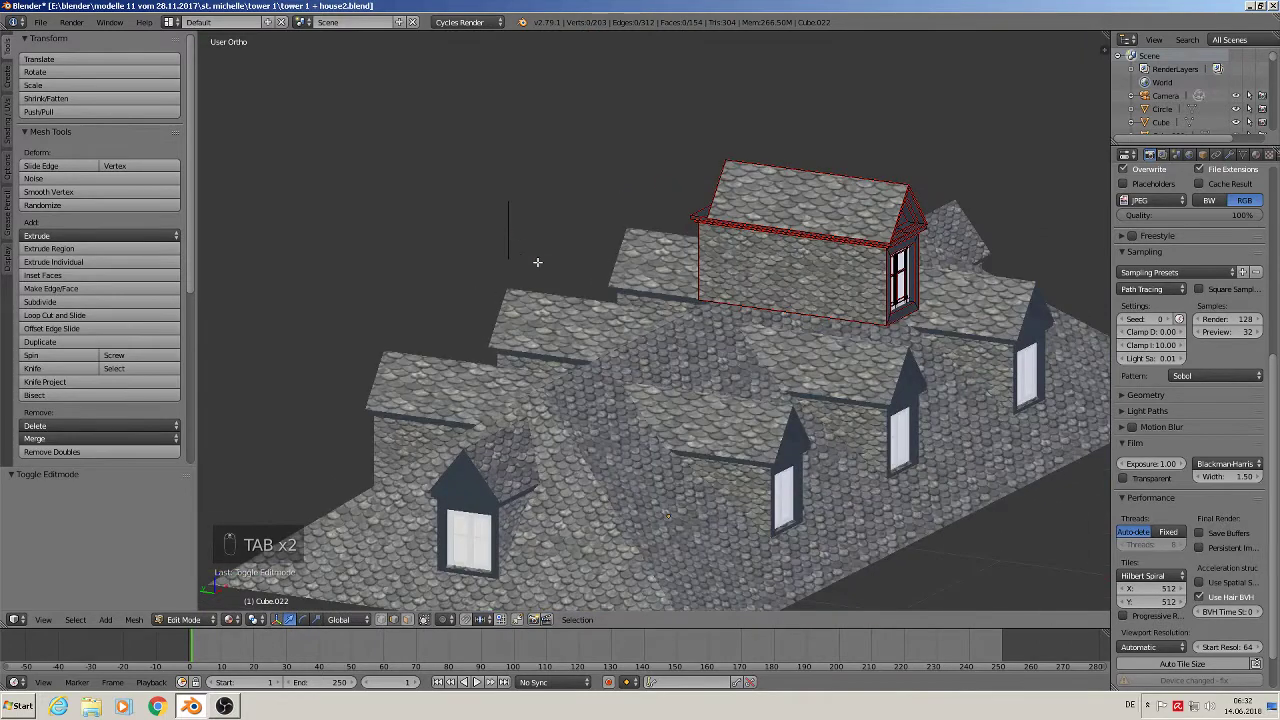
key(b)
key(b)
key(b)
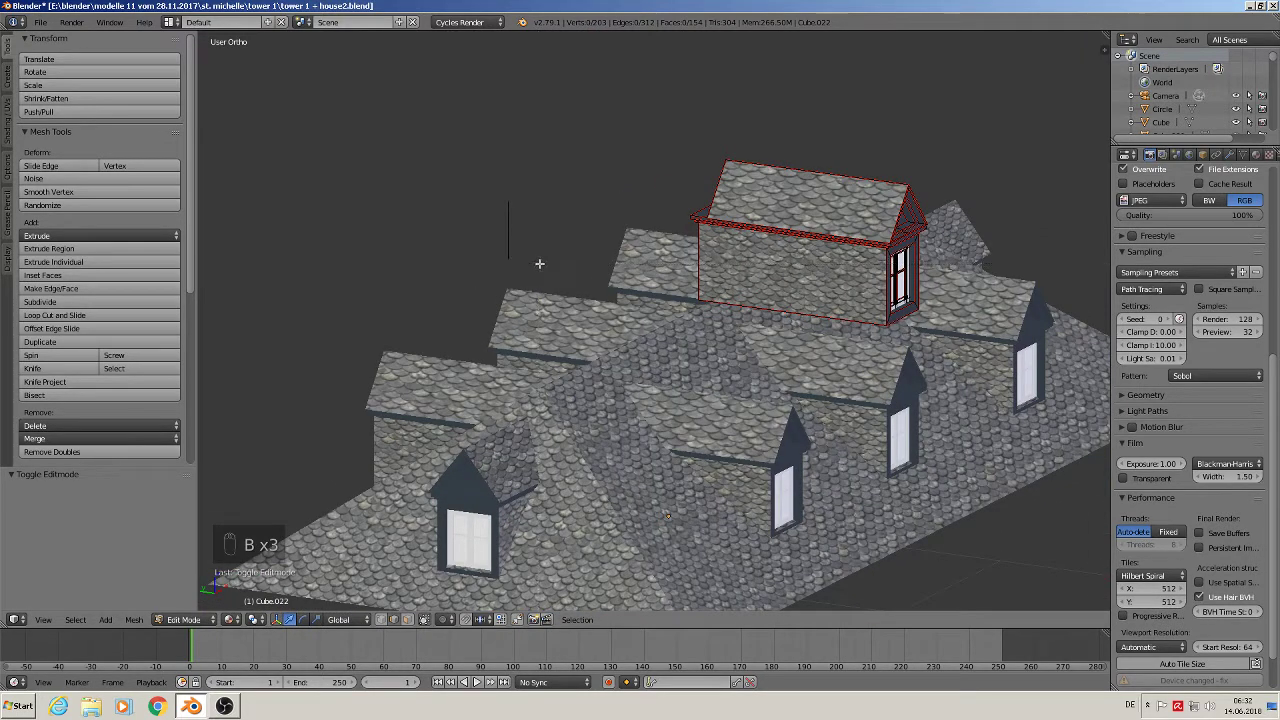
right_click(539, 263)
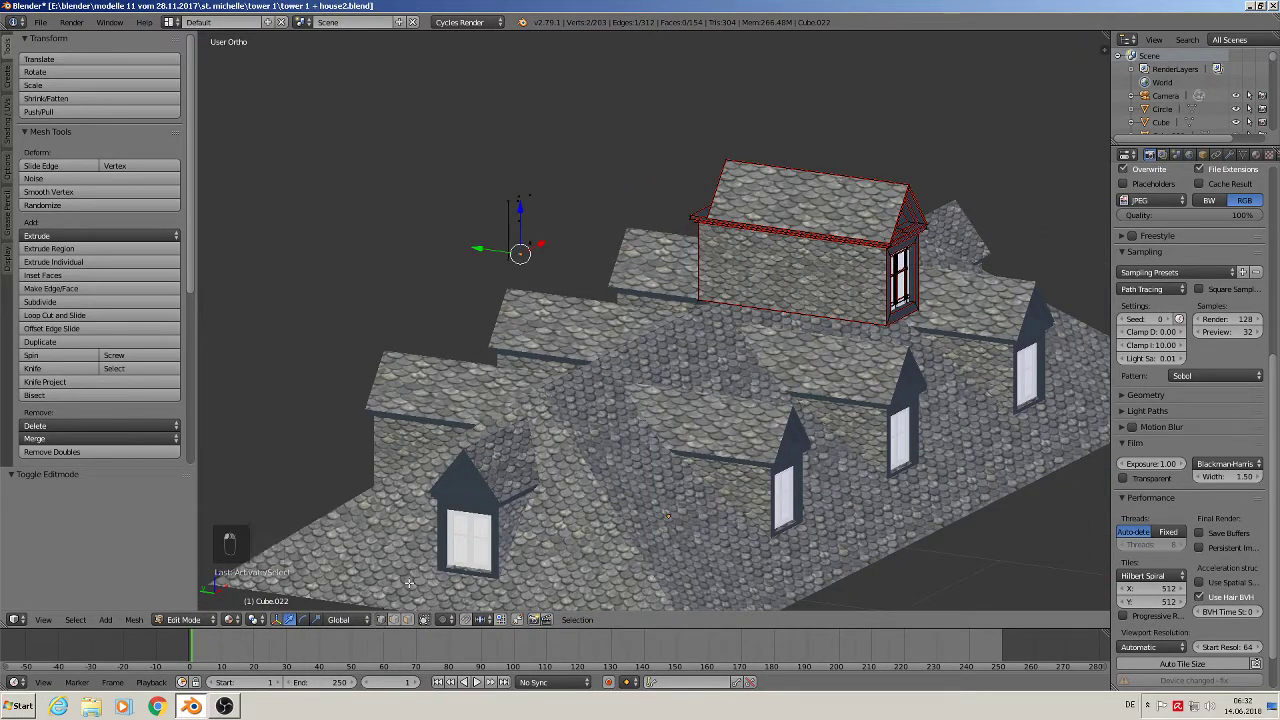
key(b)
drag(545, 286, 476, 148)
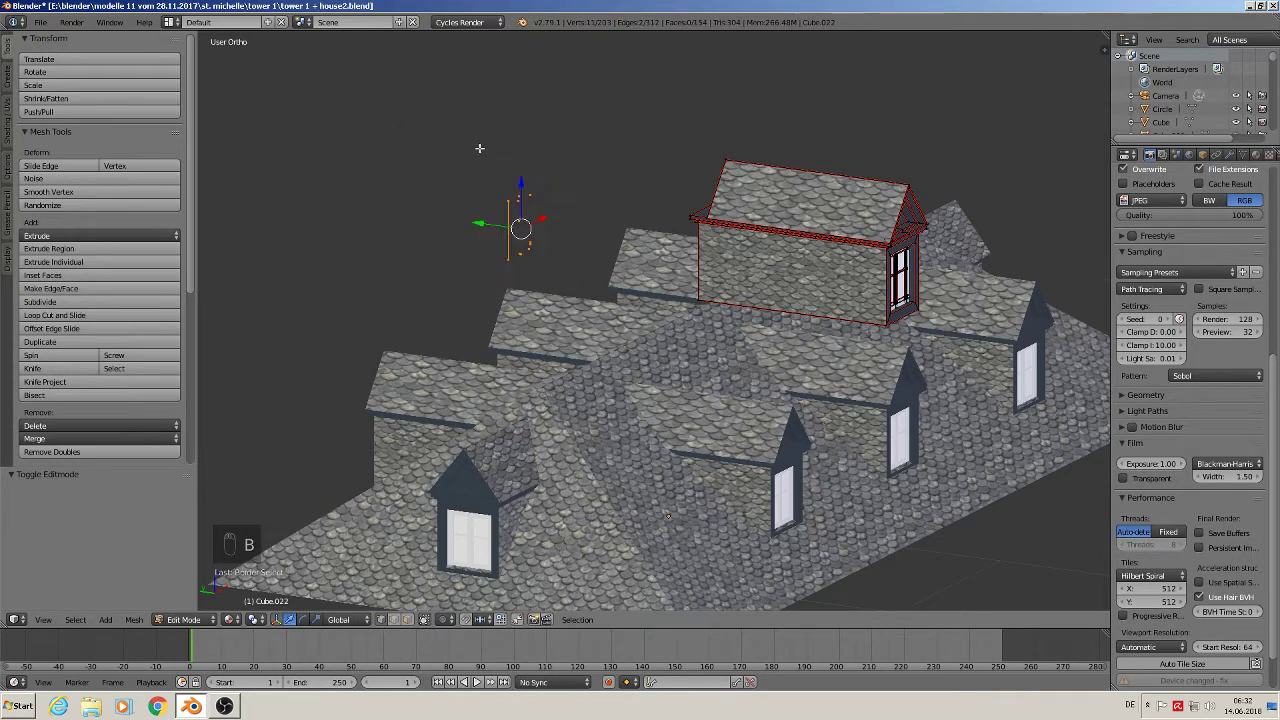
key(x)
click(480, 150)
scroll(576, 240, down, 3)
key(Tab)
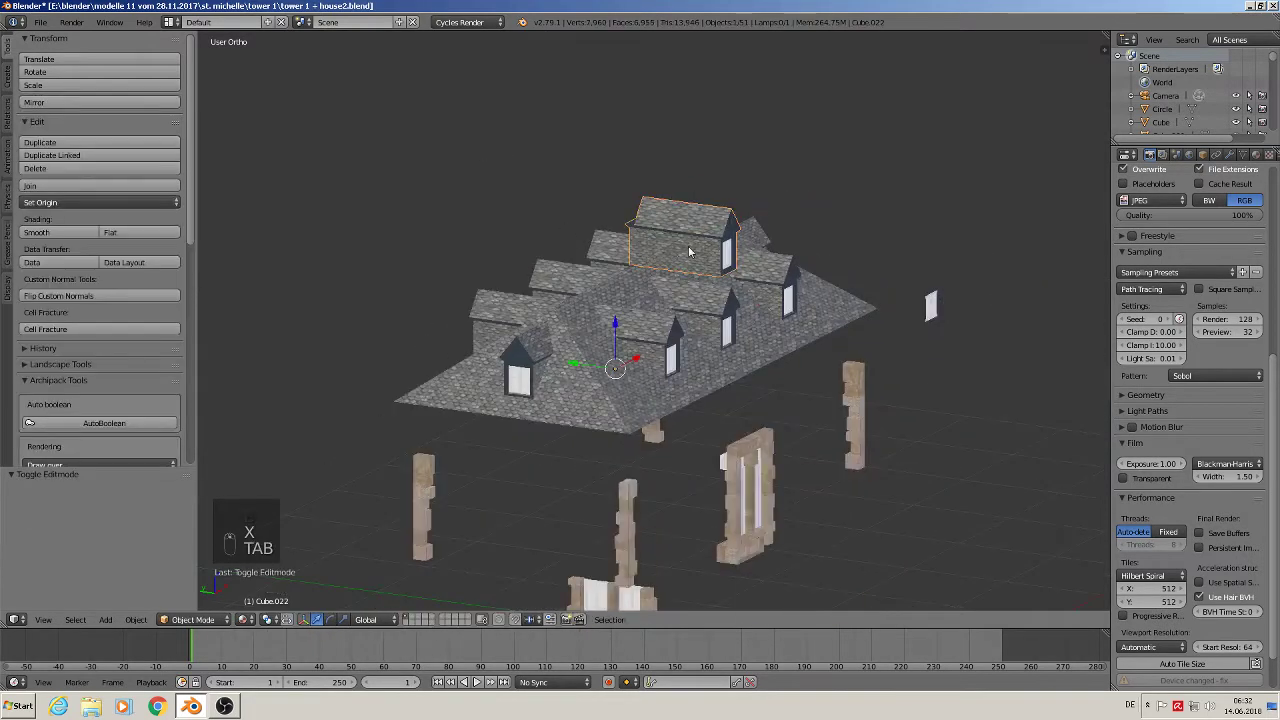
- Set the dormer's origin to its geometry and move it by X -3.650, Y 1.099, Z 3.482 to the tower reference photo
click(45, 203)
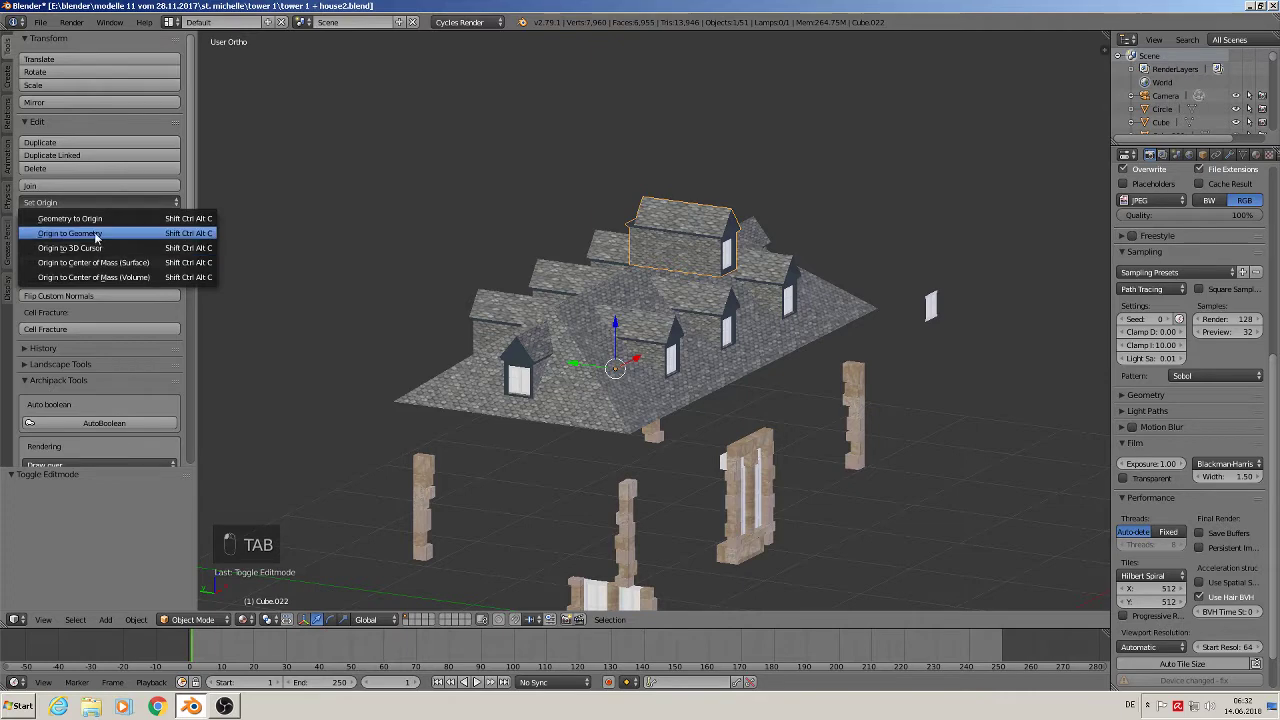
click(94, 234)
scroll(597, 304, down, 3)
middle_drag(597, 304, 845, 402)
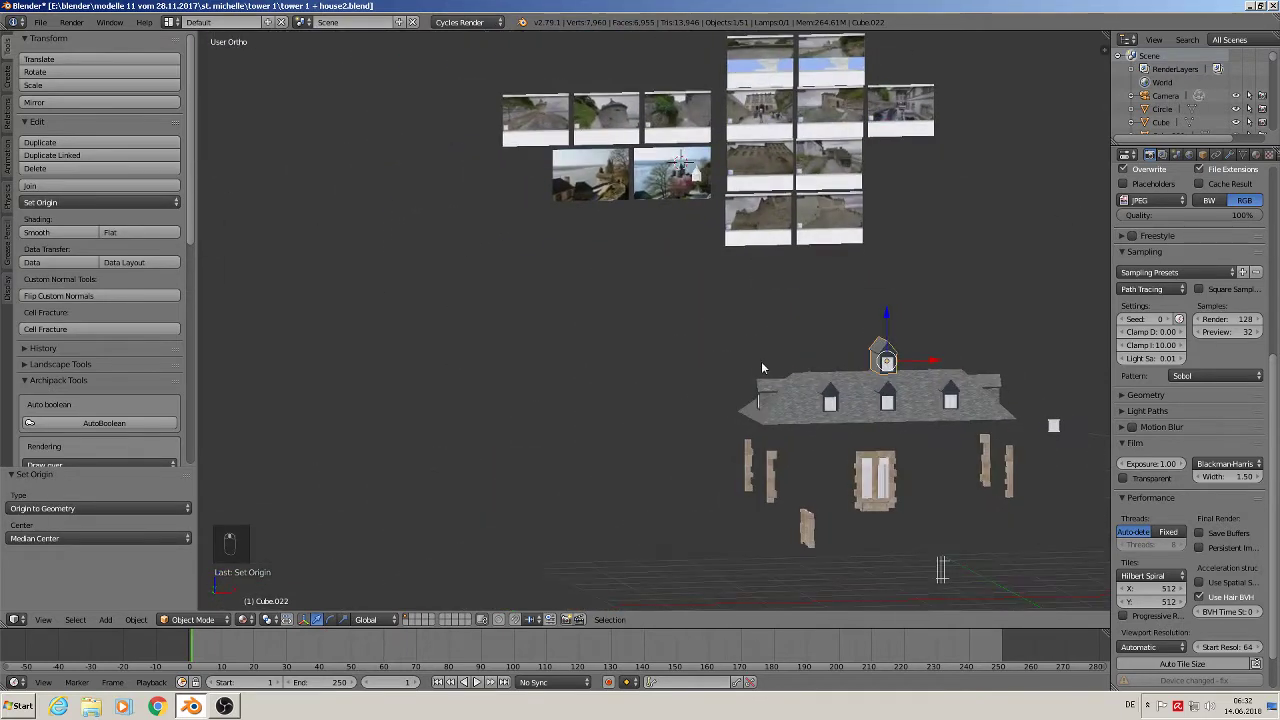
scroll(843, 404, up, 4)
scroll(843, 404, down, 1)
key(g)
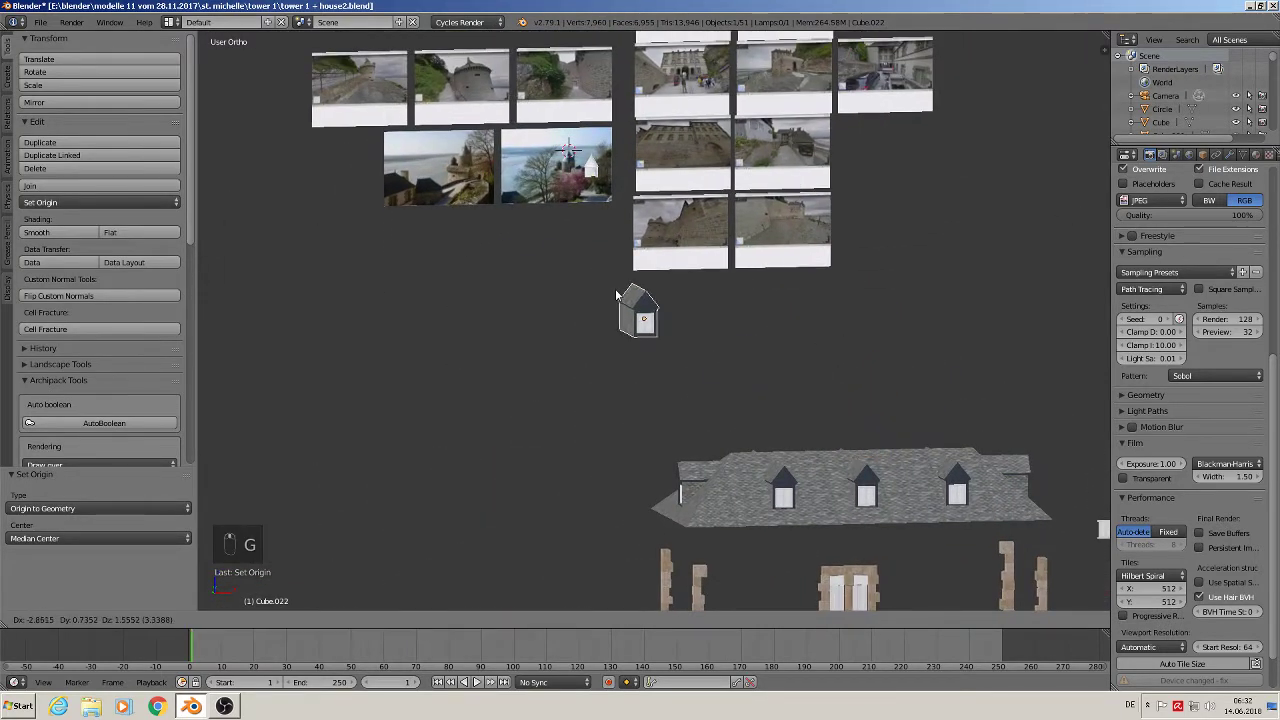
click(551, 168)
- Scale the dormer uniformly by 0.082 to suit the size of the tower model
scroll(557, 172, up, 2)
scroll(557, 172, up, 8)
scroll(557, 172, down, 2)
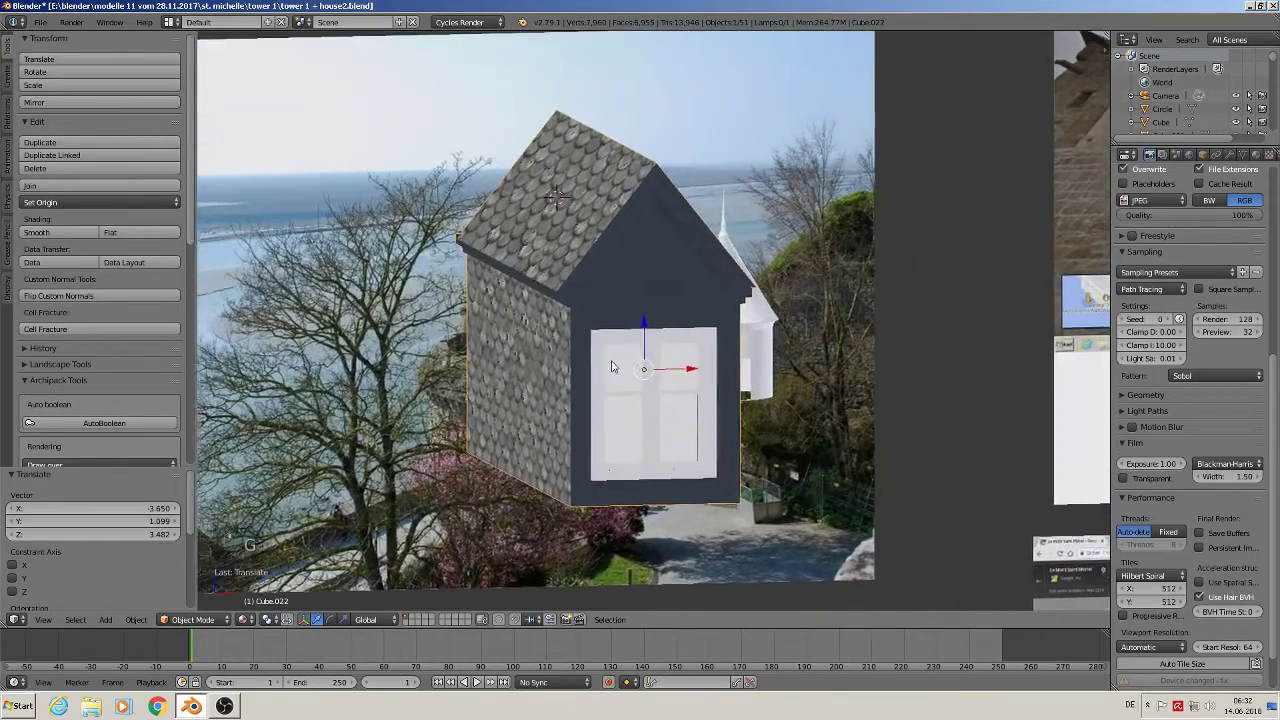
key(s)
click(652, 392)
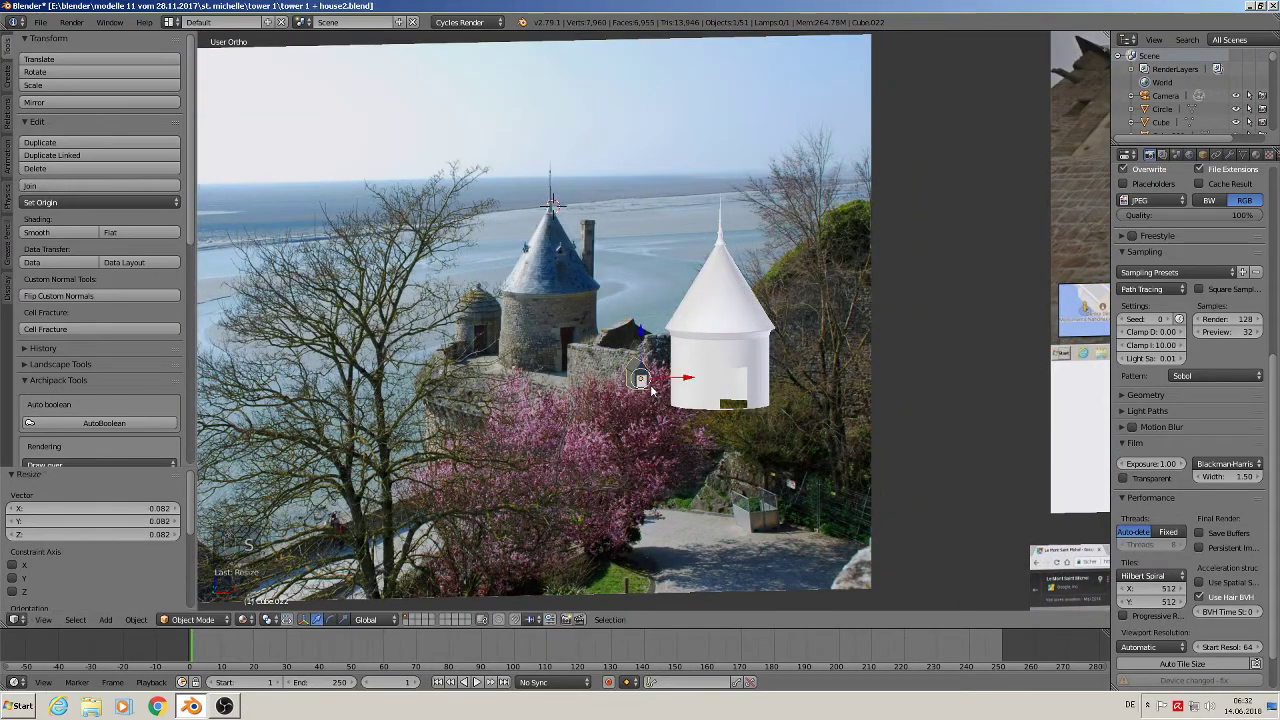
- Move the dormer by X -0.079, Y 0.036, Z 0.189, next to the small dormers on the photographed tower roof
scroll(672, 405, up, 6)
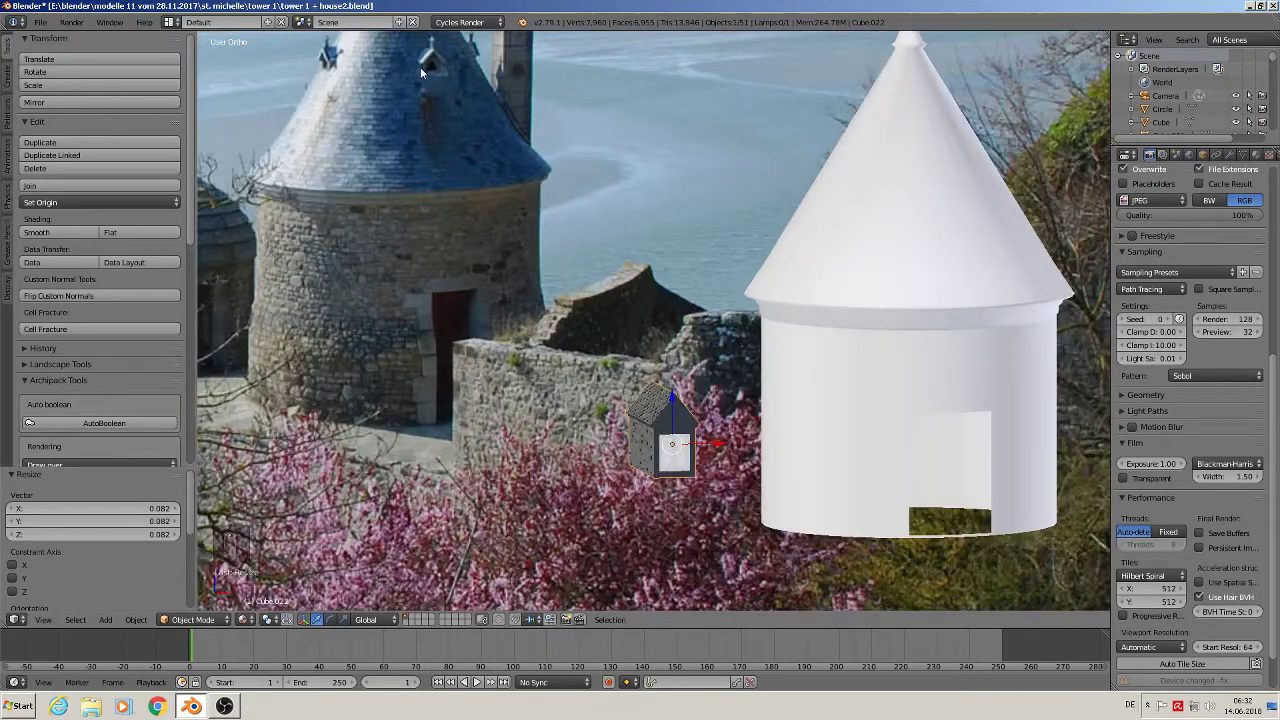
key(g)
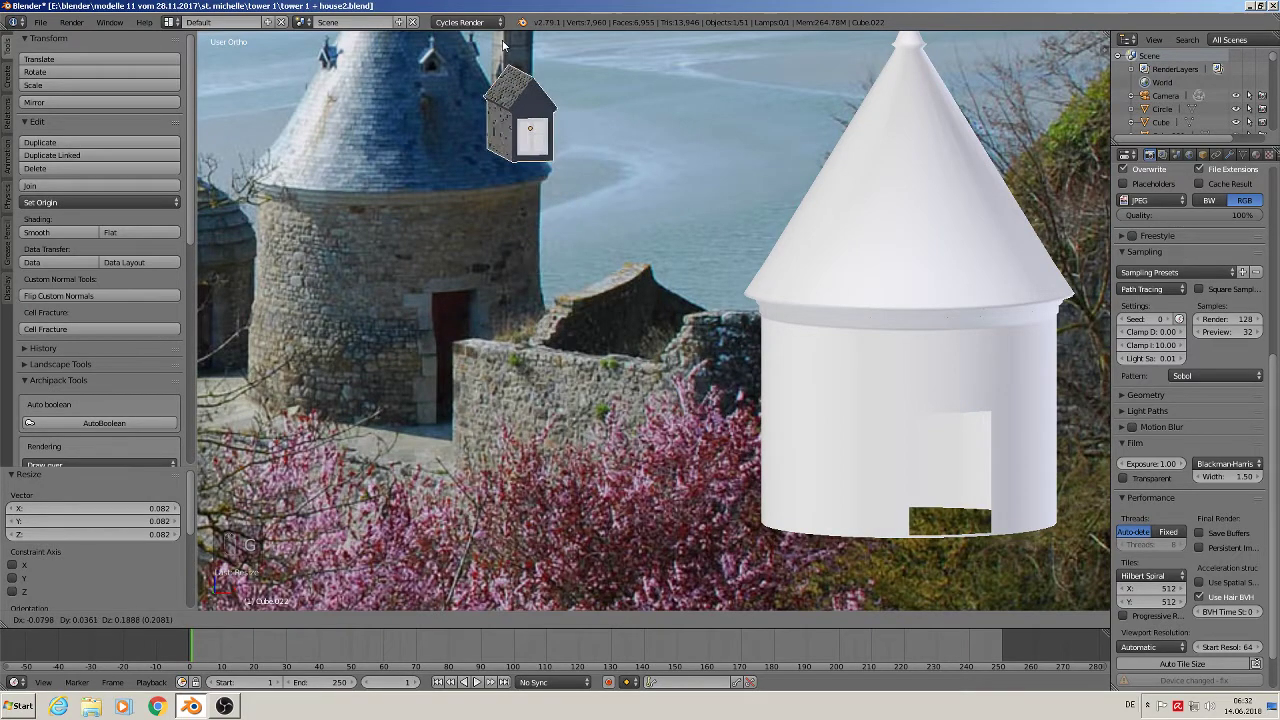
click(503, 42)
- Select the linked geometry of three of the dormer's window panes in edit mode, leaving out the upper-right pane
scroll(530, 200, up, 4)
scroll(548, 315, up, 1)
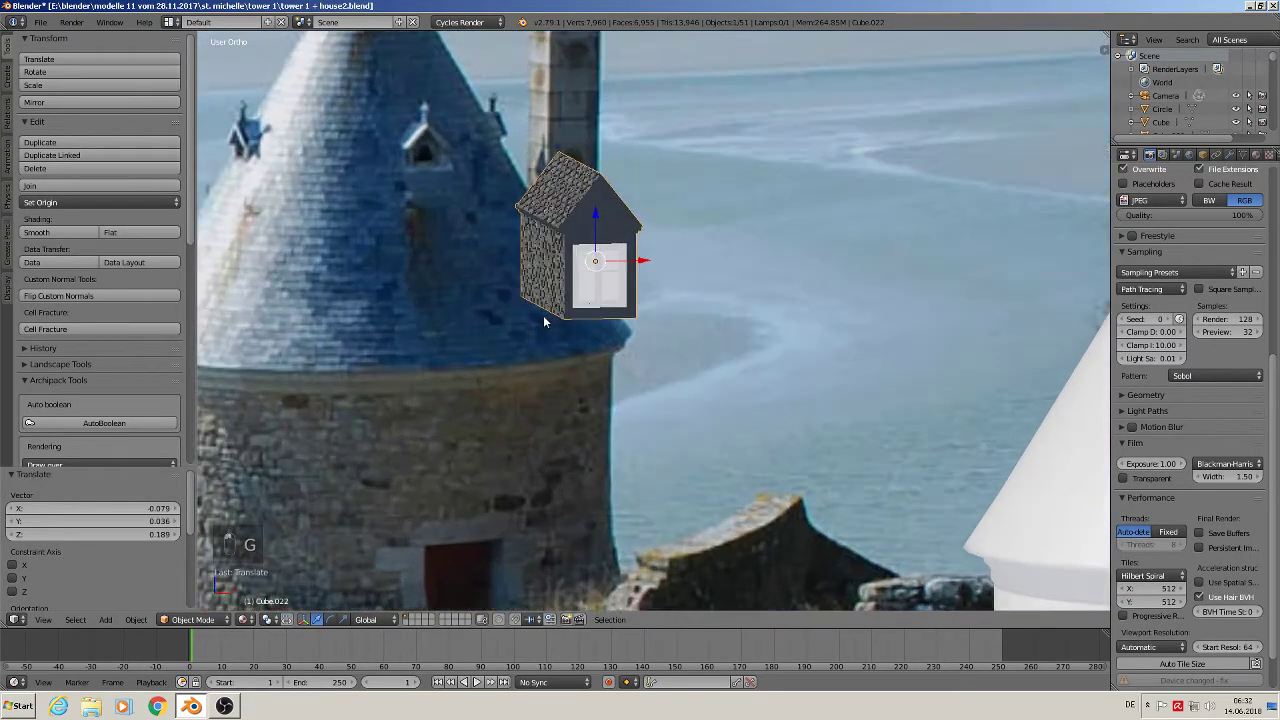
scroll(570, 290, up, 1)
scroll(615, 270, up, 4)
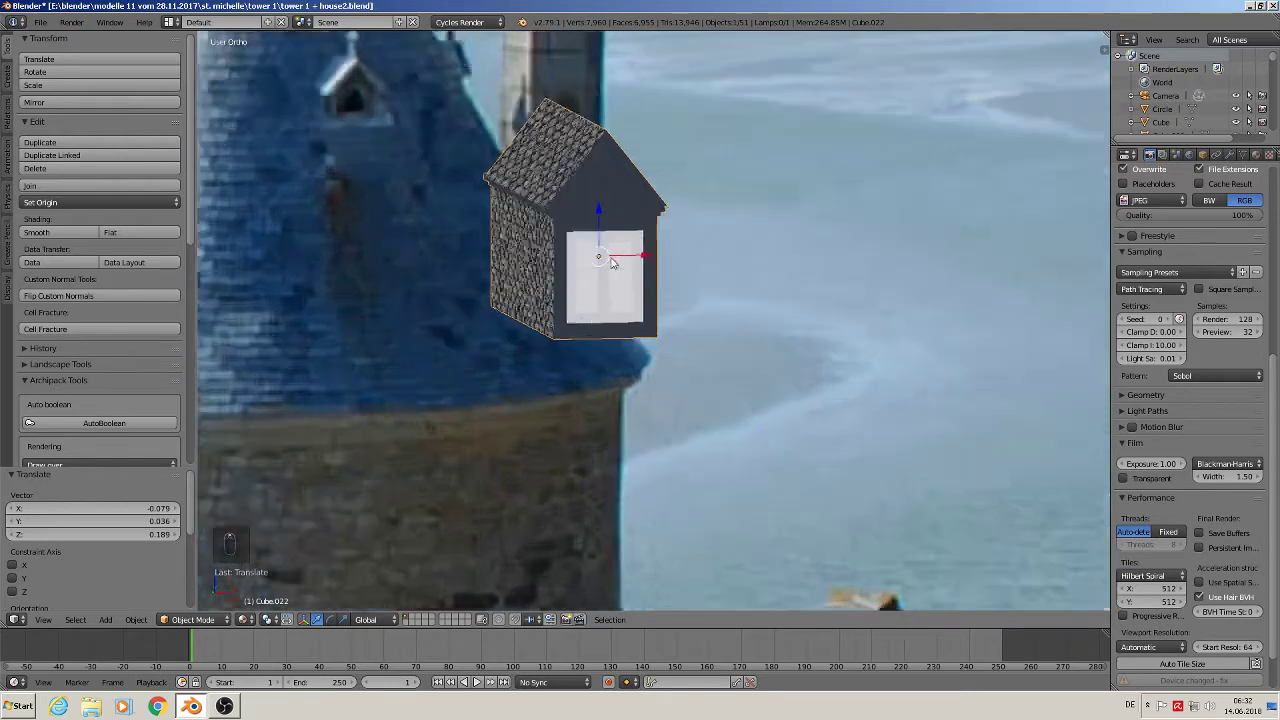
key(Tab)
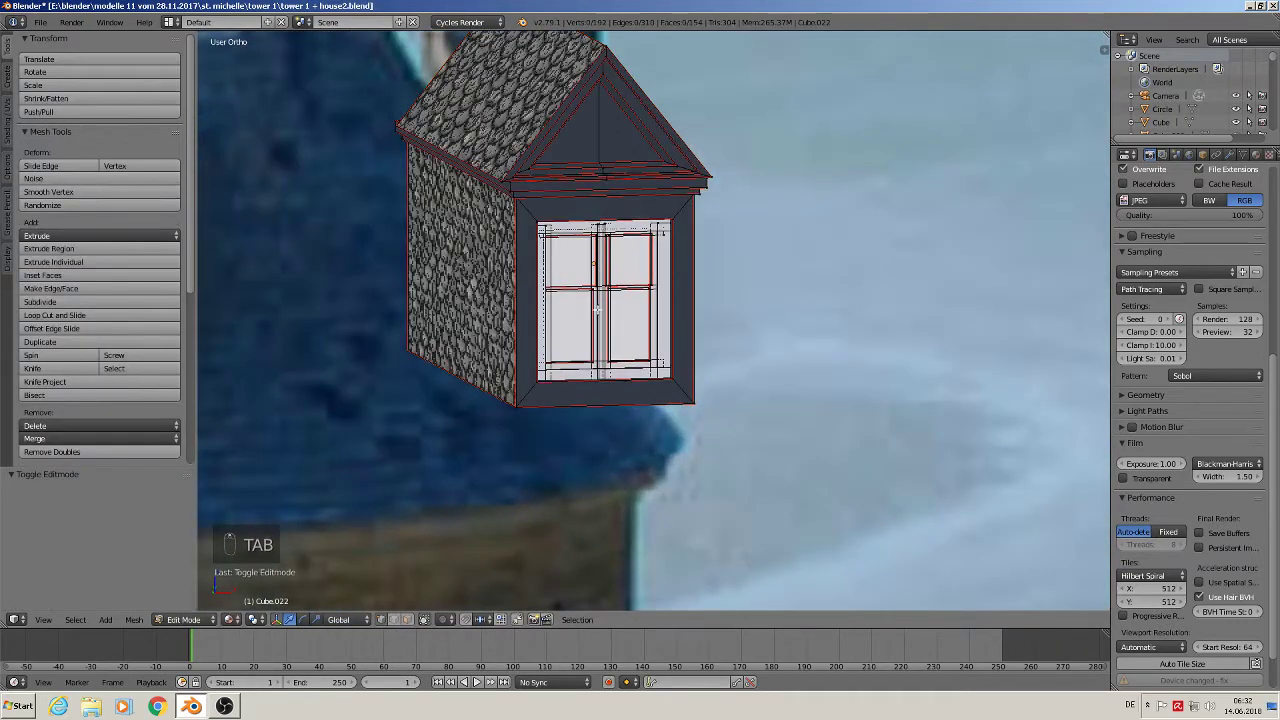
key(a)
key(a)
key(a)
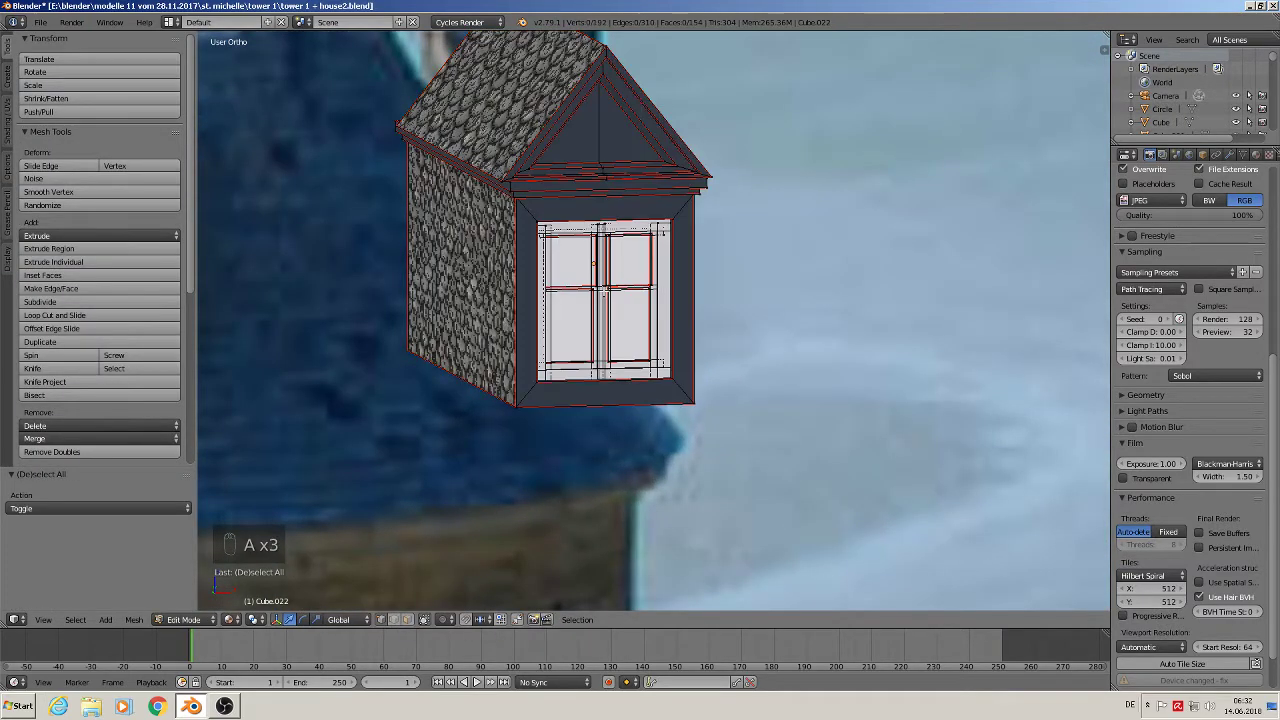
key(l)
key(l)
key(l)
key(l)
key(l)
key(l)
key(l)
key(l)
key(l)
key(l)
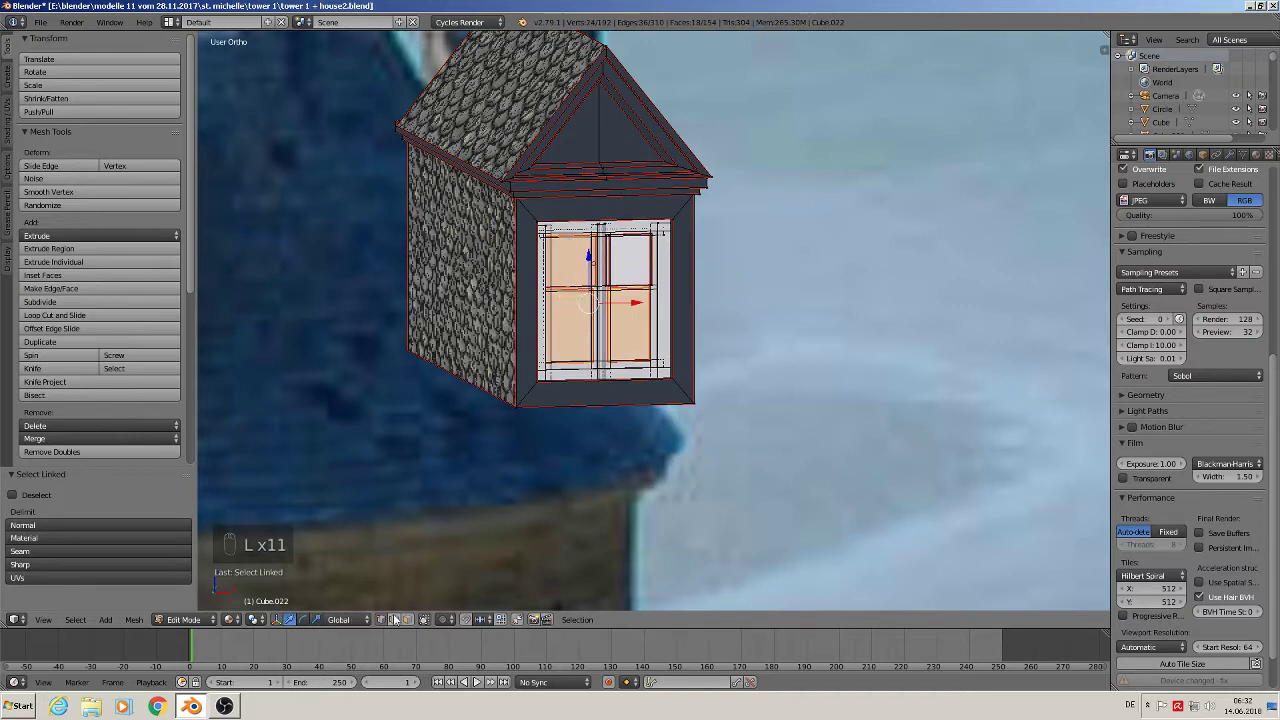
- Enable selection through hidden geometry and add the dormer's linked wall body and window frame bars to the selection
click(425, 620)
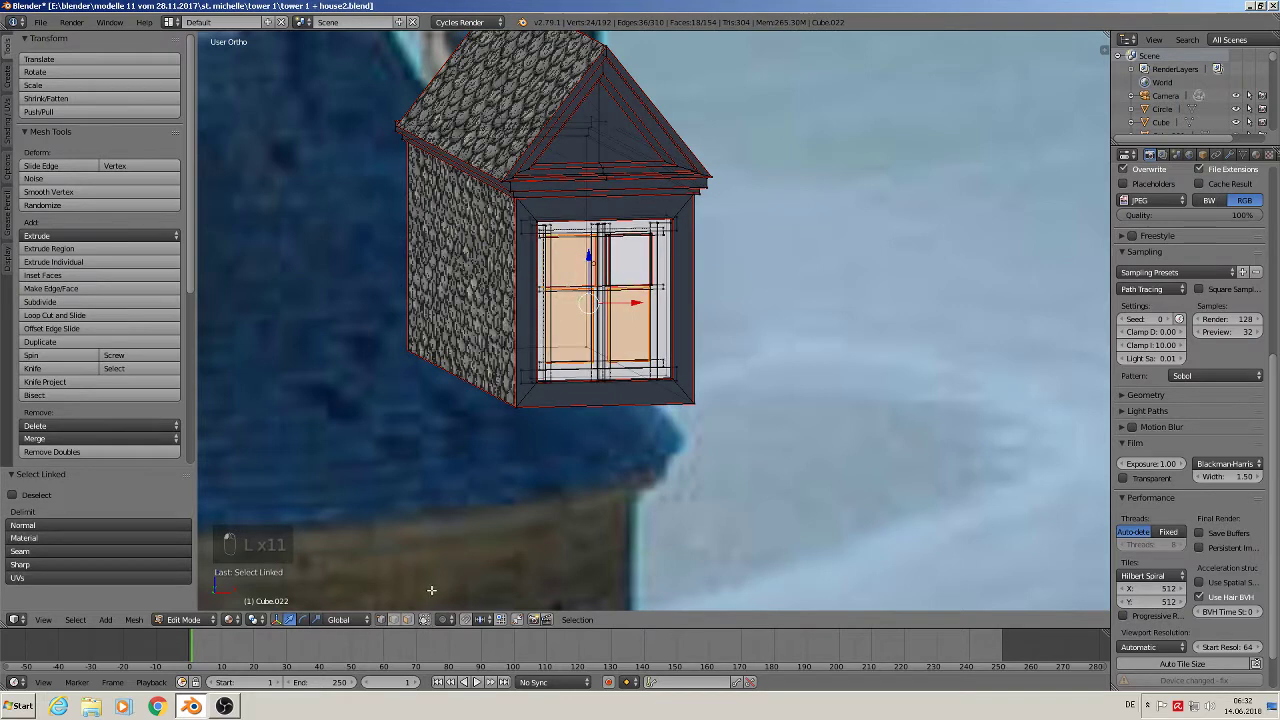
key(l)
key(l)
key(l)
key(l)
key(l)
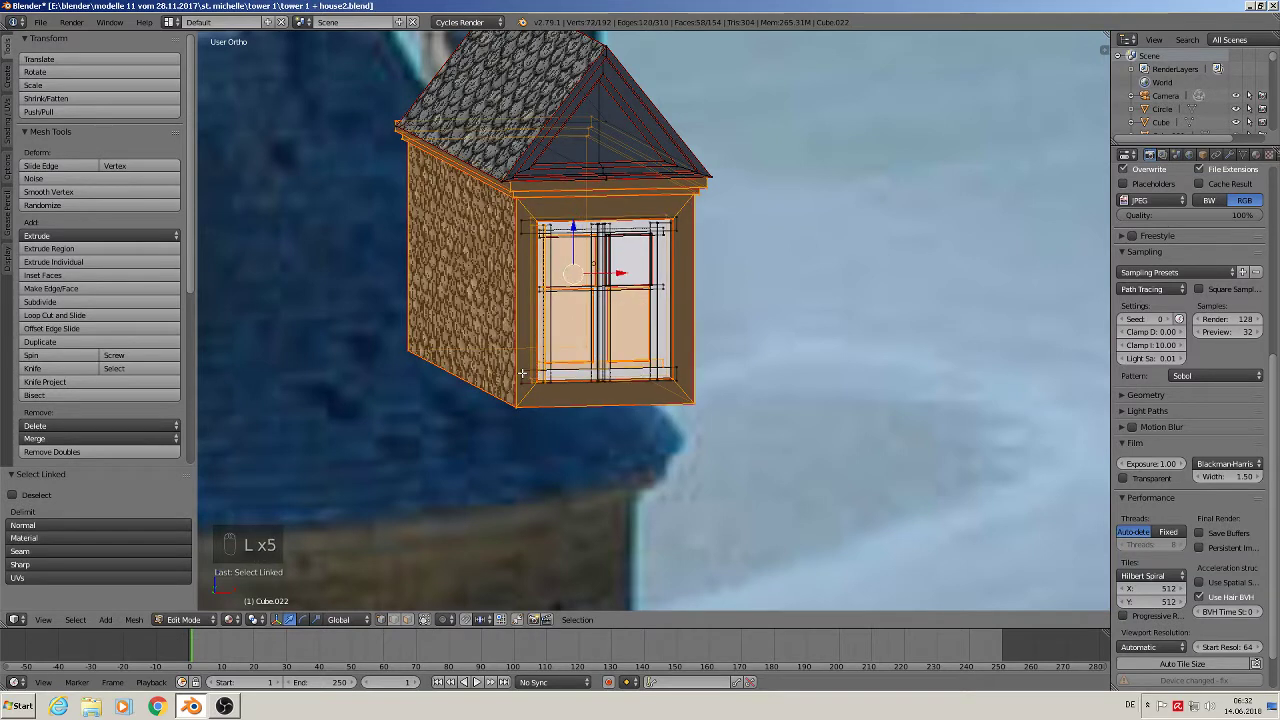
key(l)
key(l)
key(l)
key(l)
key(l)
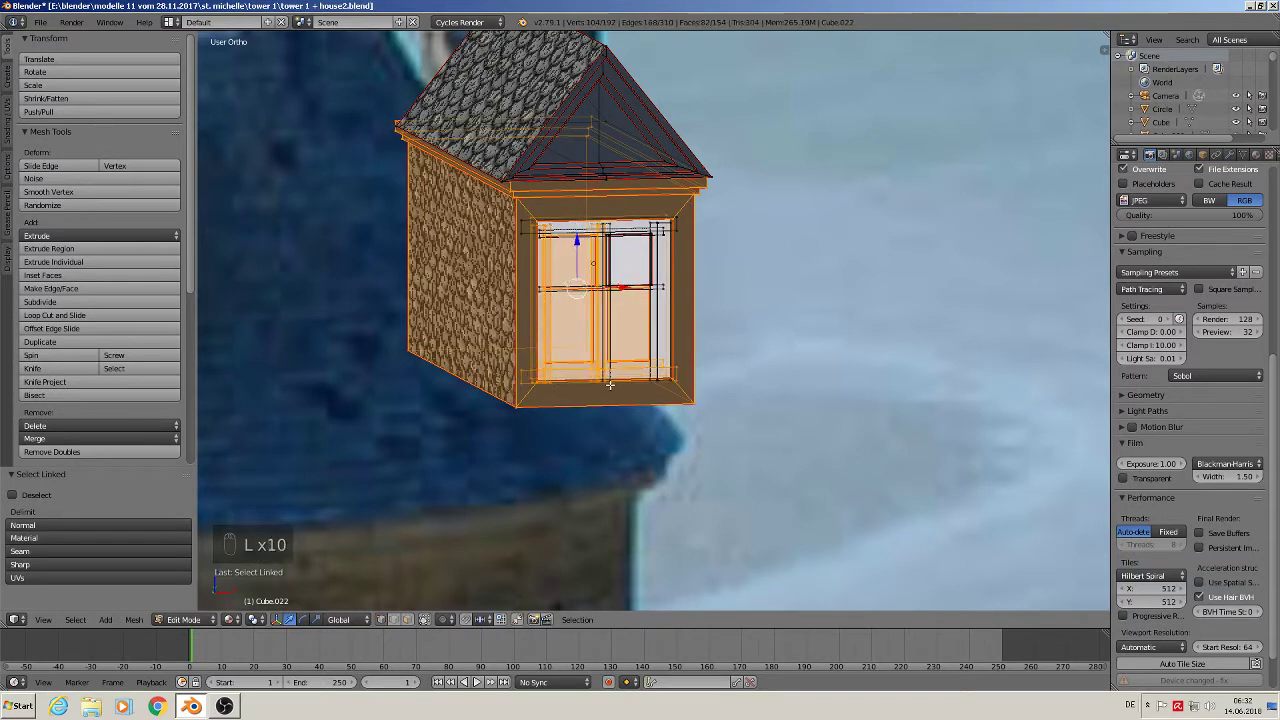
key(l)
key(l)
key(l)
key(l)
key(l)
key(l)
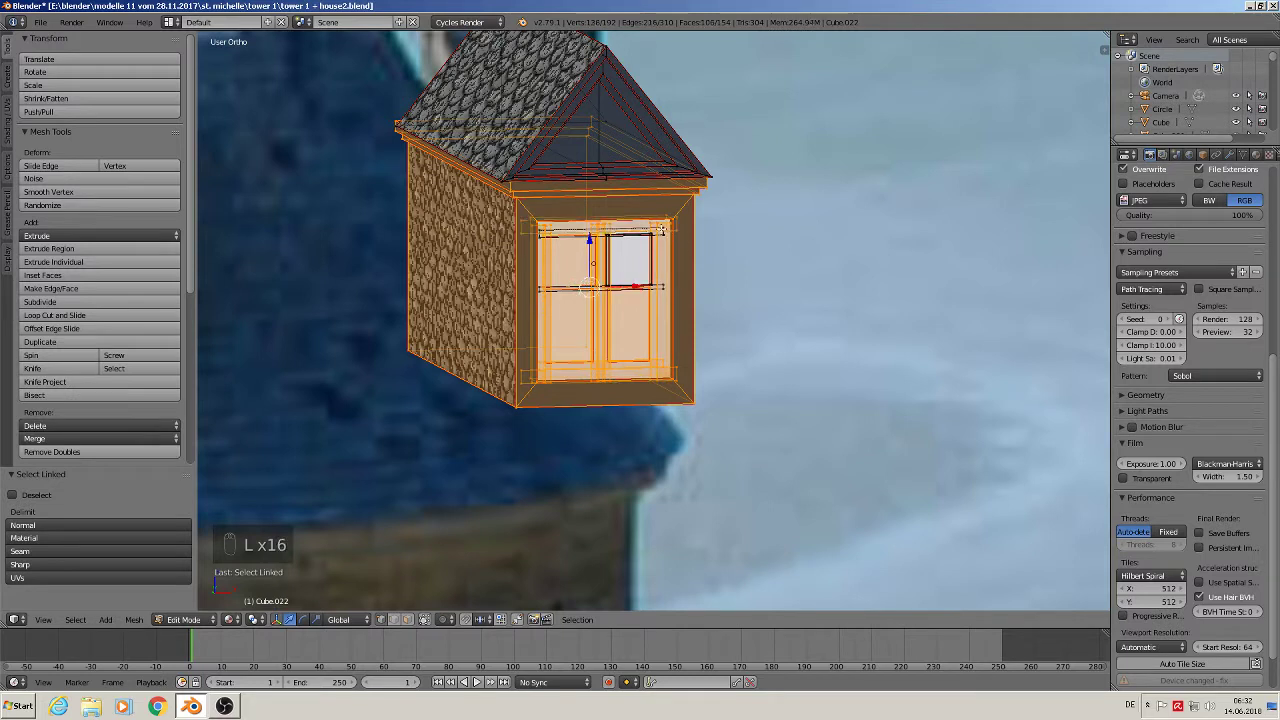
key(l)
key(l)
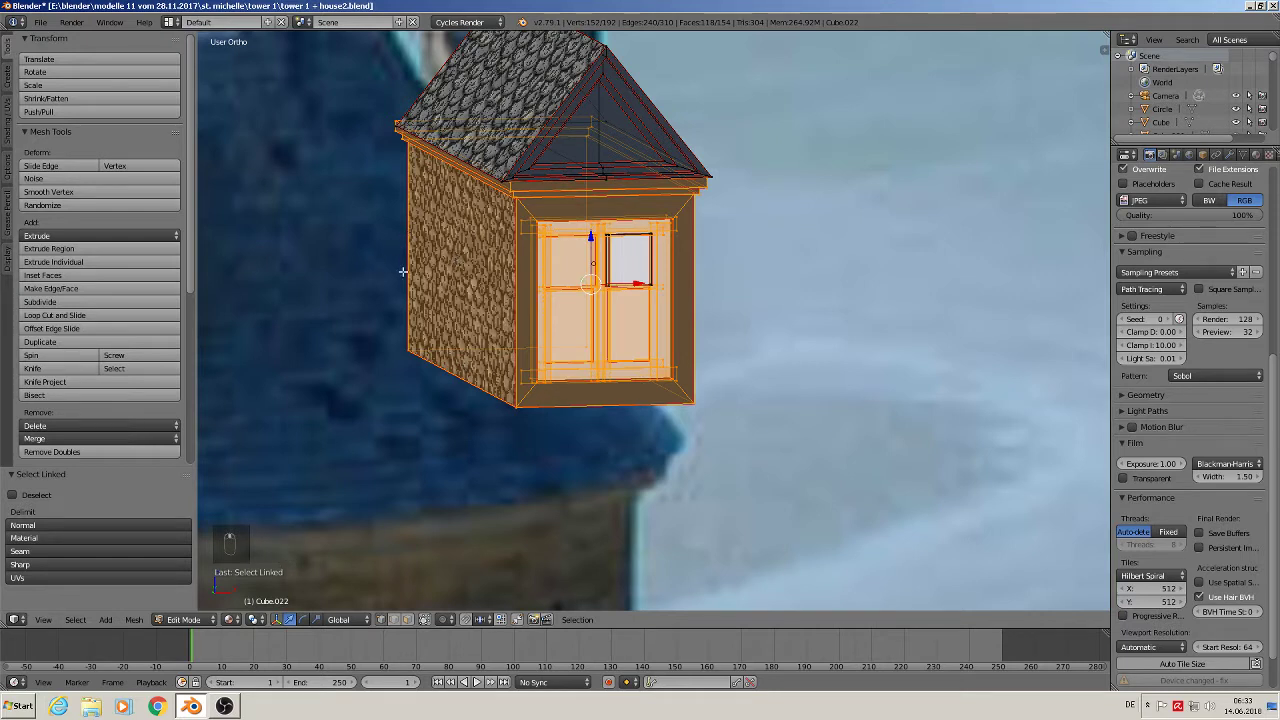
- Deselect the rear vertices of the dormer's wall body with circle select from a side view
key(c)
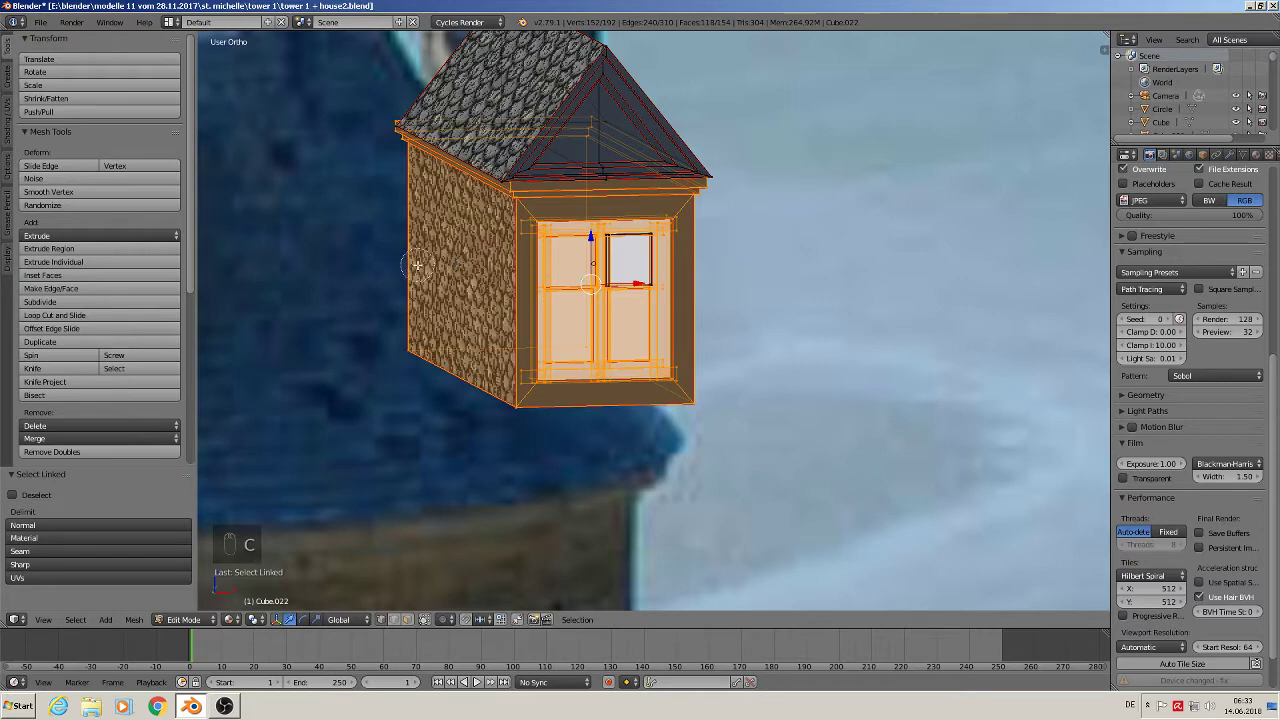
right_click(417, 265)
middle_drag(460, 233, 545, 245)
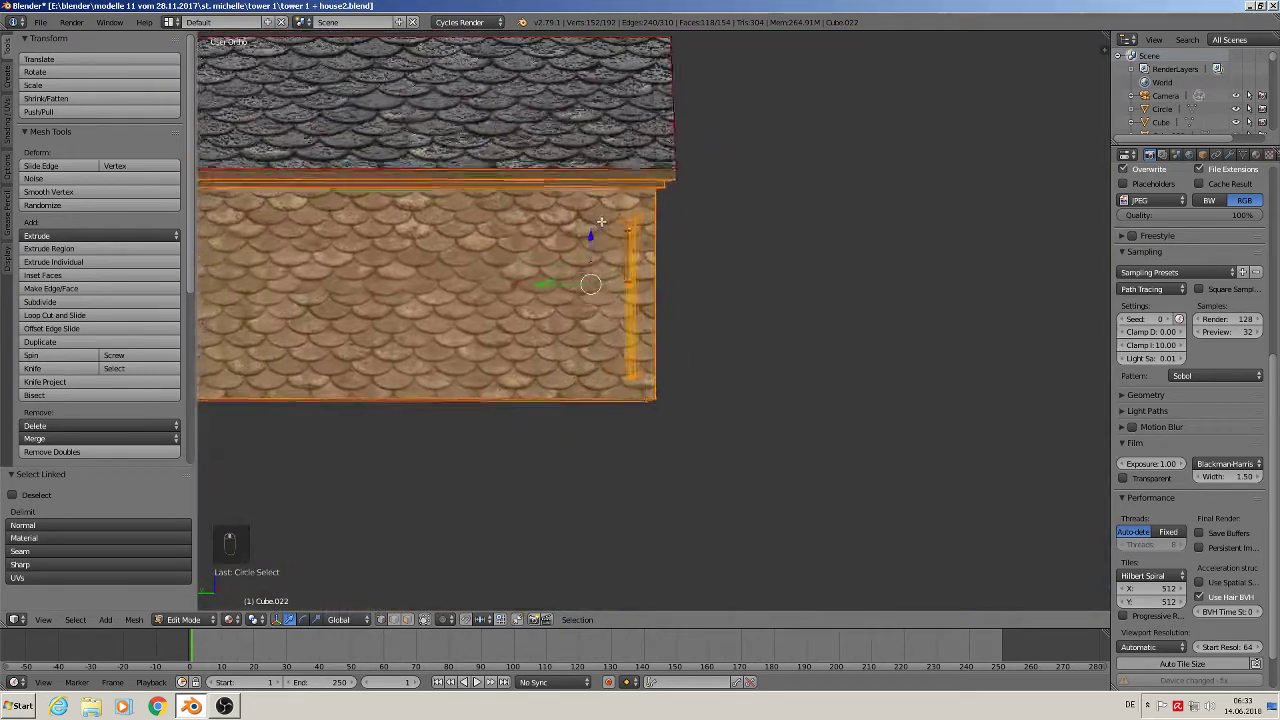
scroll(545, 245, down, 2)
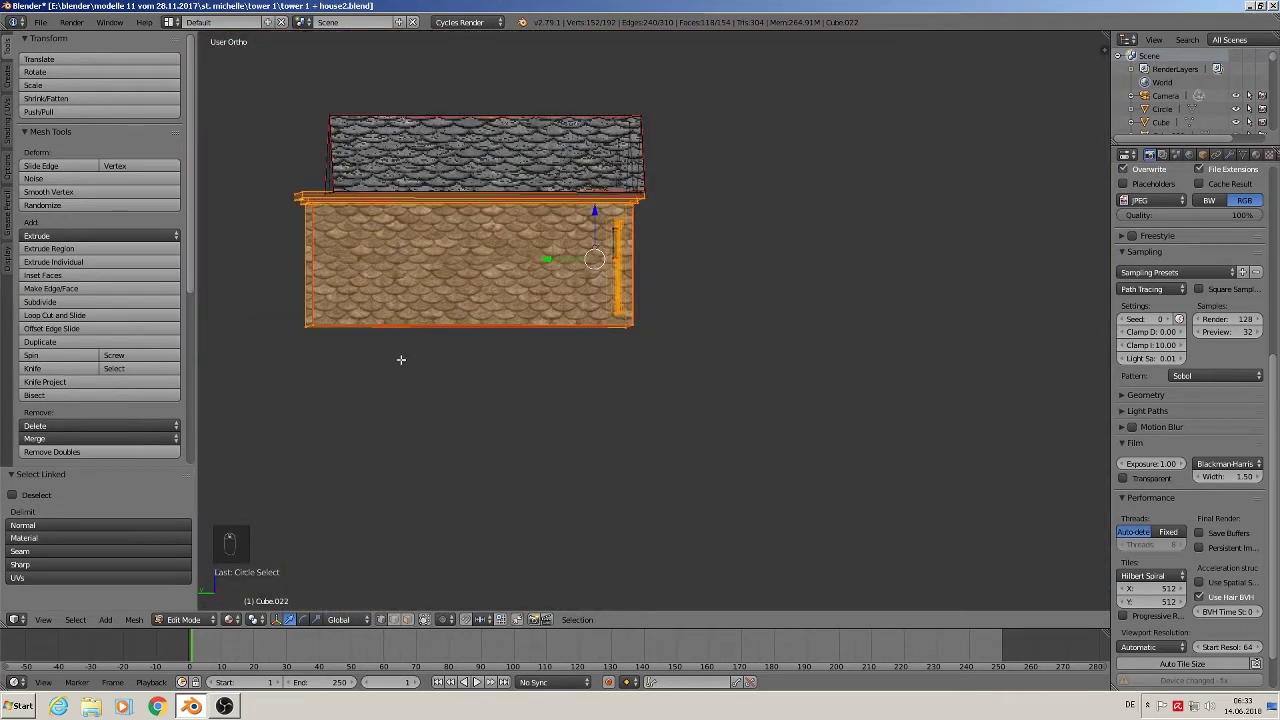
key(c)
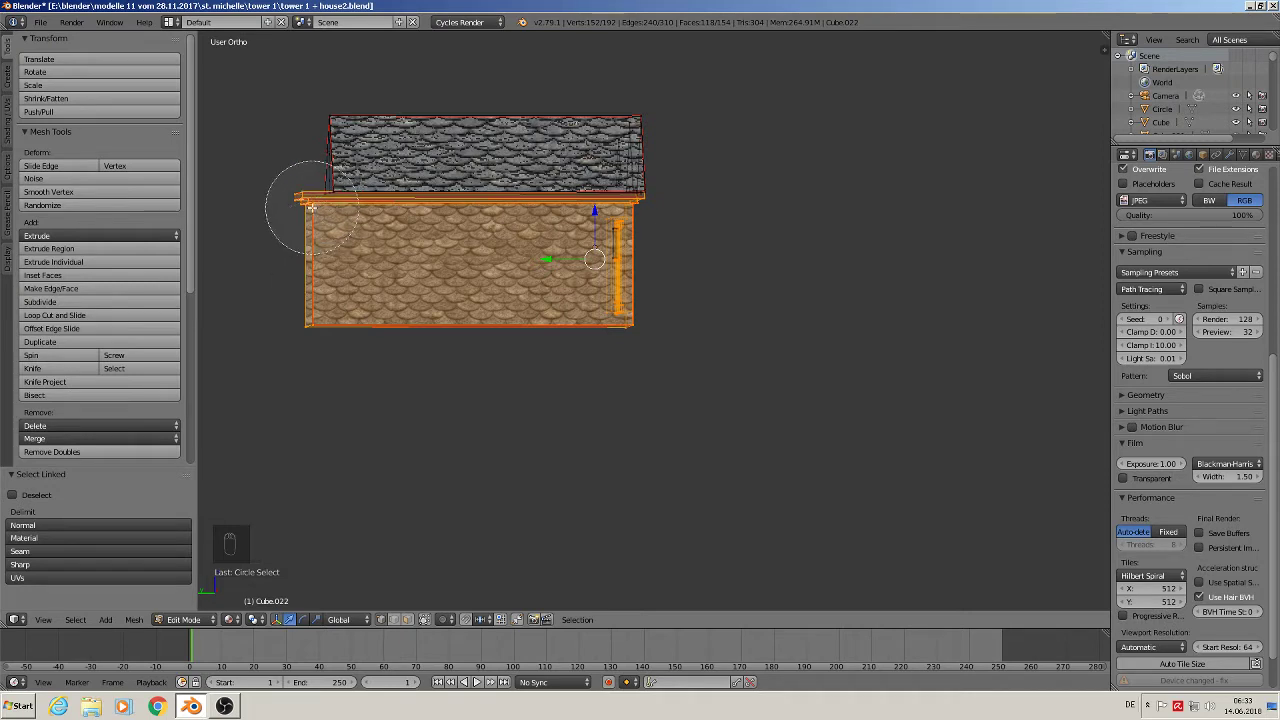
middle_click(312, 215)
middle_click(309, 319)
right_click(336, 319)
- Deselect the eaves trim and the outer front corner vertices of the dormer's wall with circle select
middle_drag(336, 319, 455, 279)
scroll(455, 279, up, 5)
key(c)
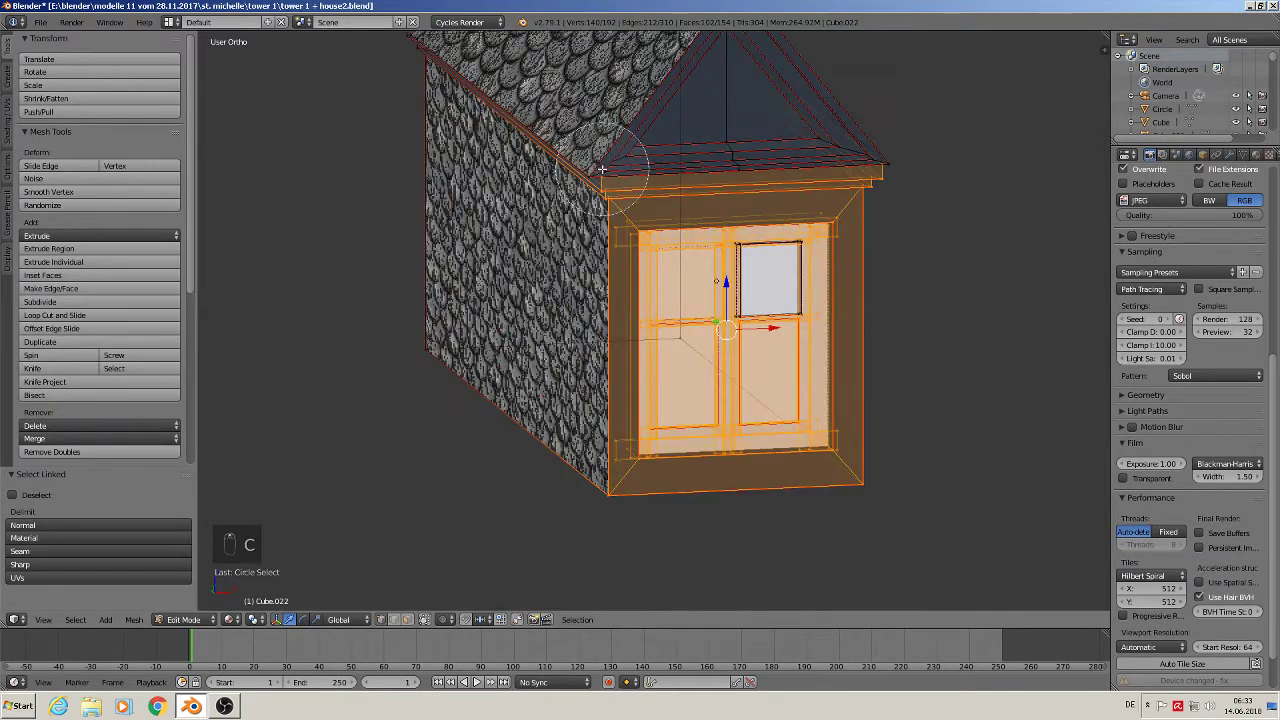
middle_click(637, 165)
middle_click(863, 165)
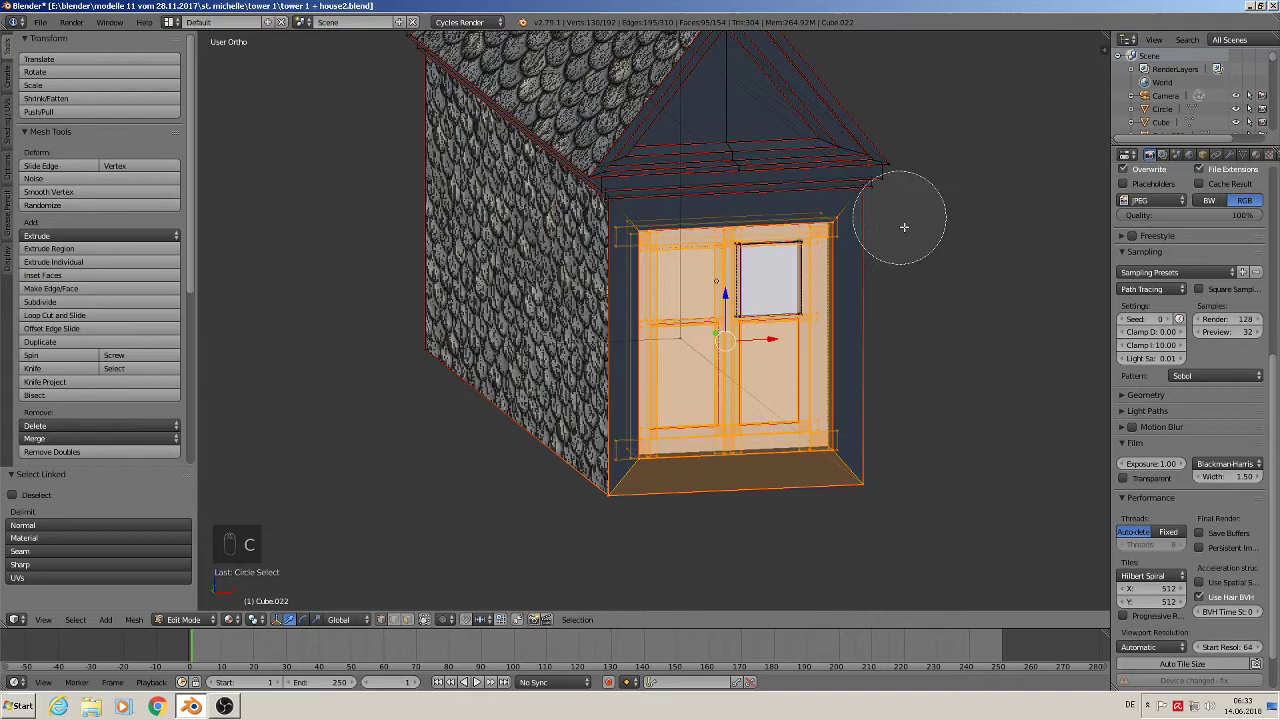
middle_click(877, 492)
middle_click(621, 517)
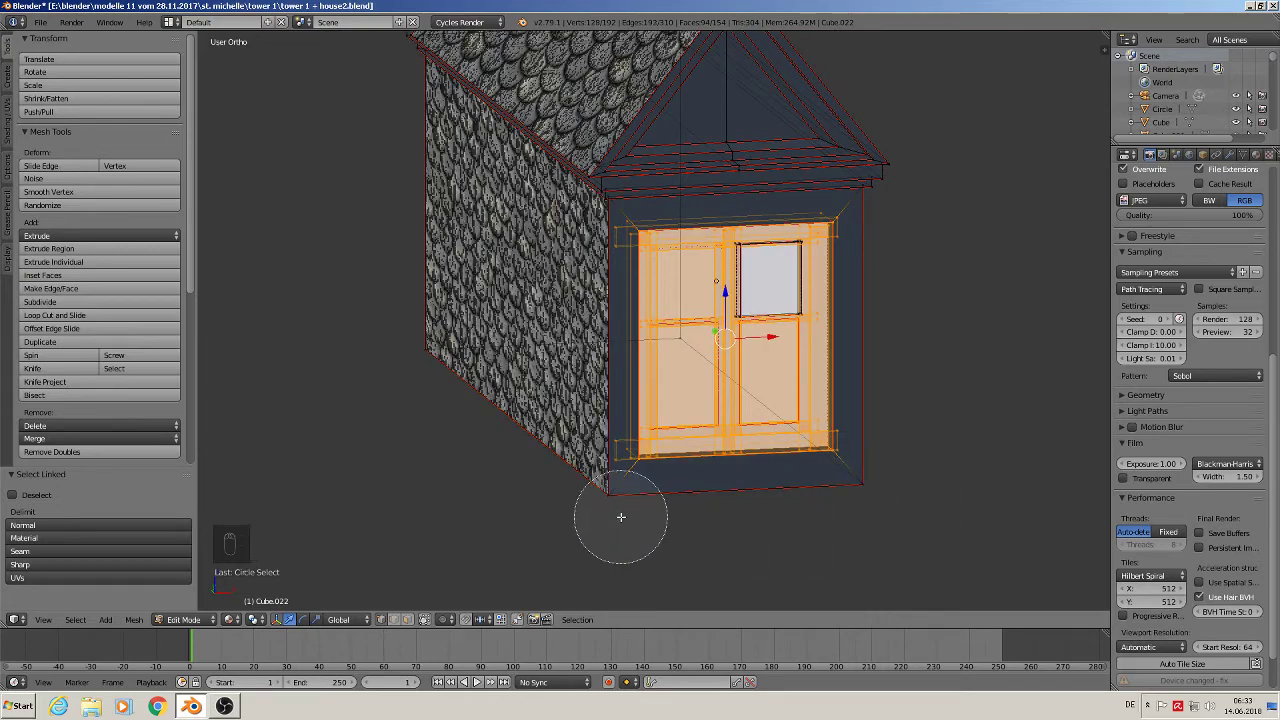
right_click(622, 518)
- Deselect the wall's inner corner vertices around the window opening, leaving only window parts selected
middle_drag(622, 517, 634, 456)
scroll(634, 456, up, 3)
shift+right_click(607, 420)
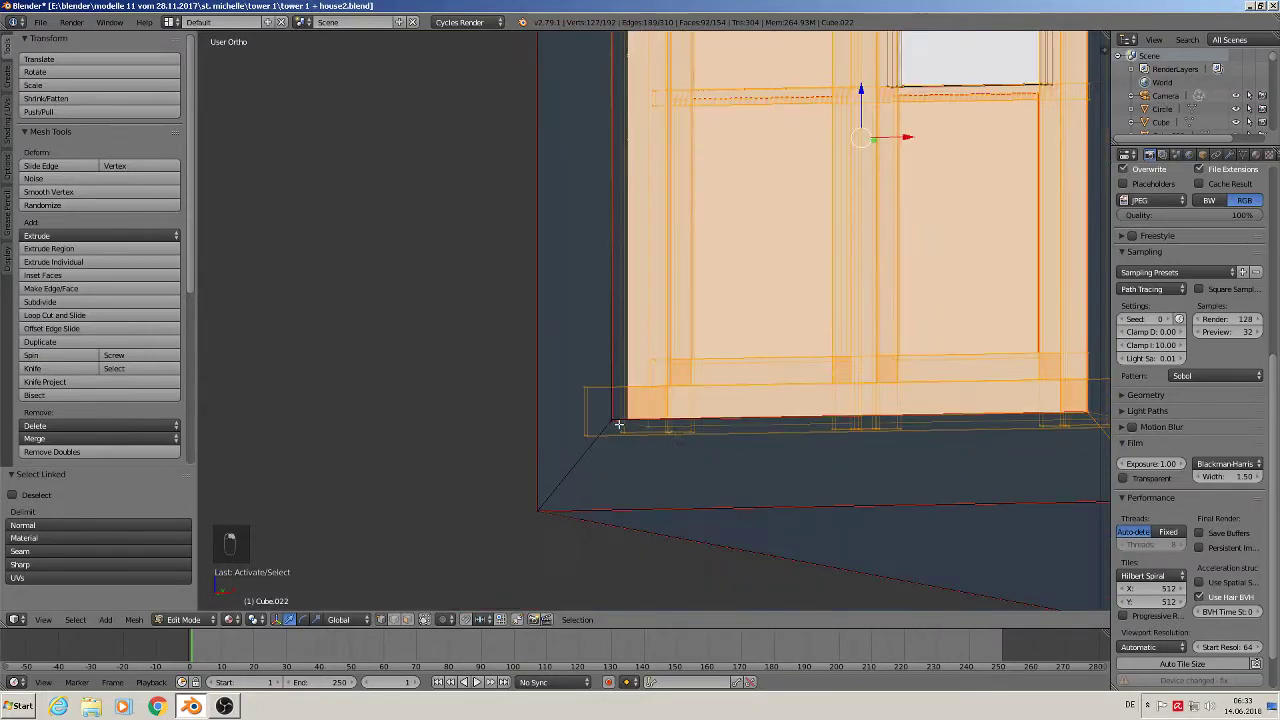
middle_drag(817, 442, 914, 440)
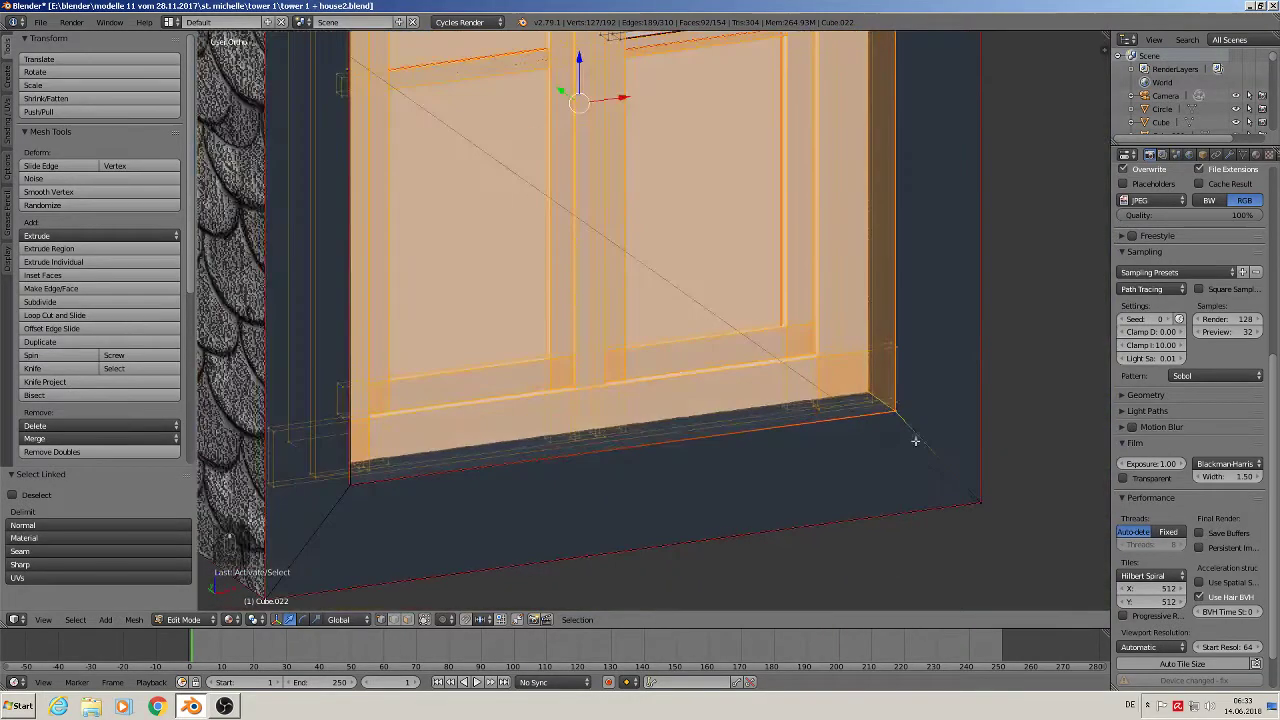
scroll(900, 407, down, 6)
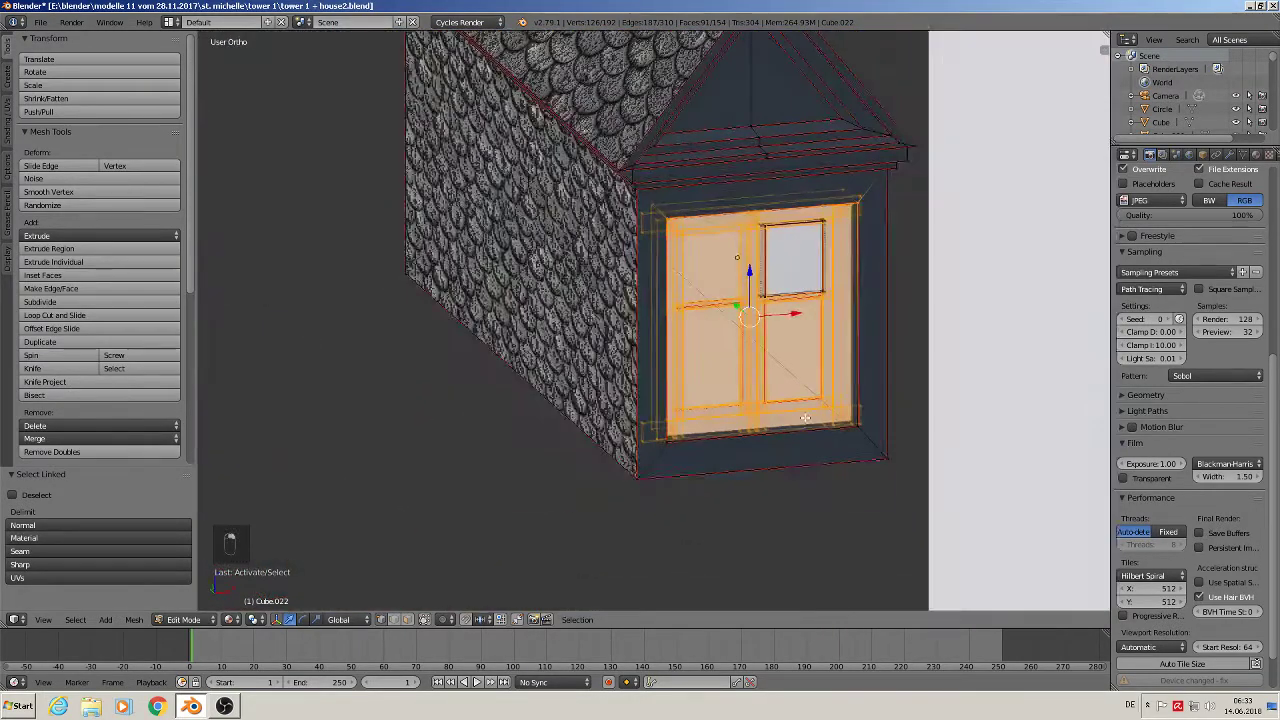
shift+right_click(820, 424)
scroll(865, 249, up, 3)
scroll(880, 249, down, 1)
middle_drag(832, 195, 856, 204)
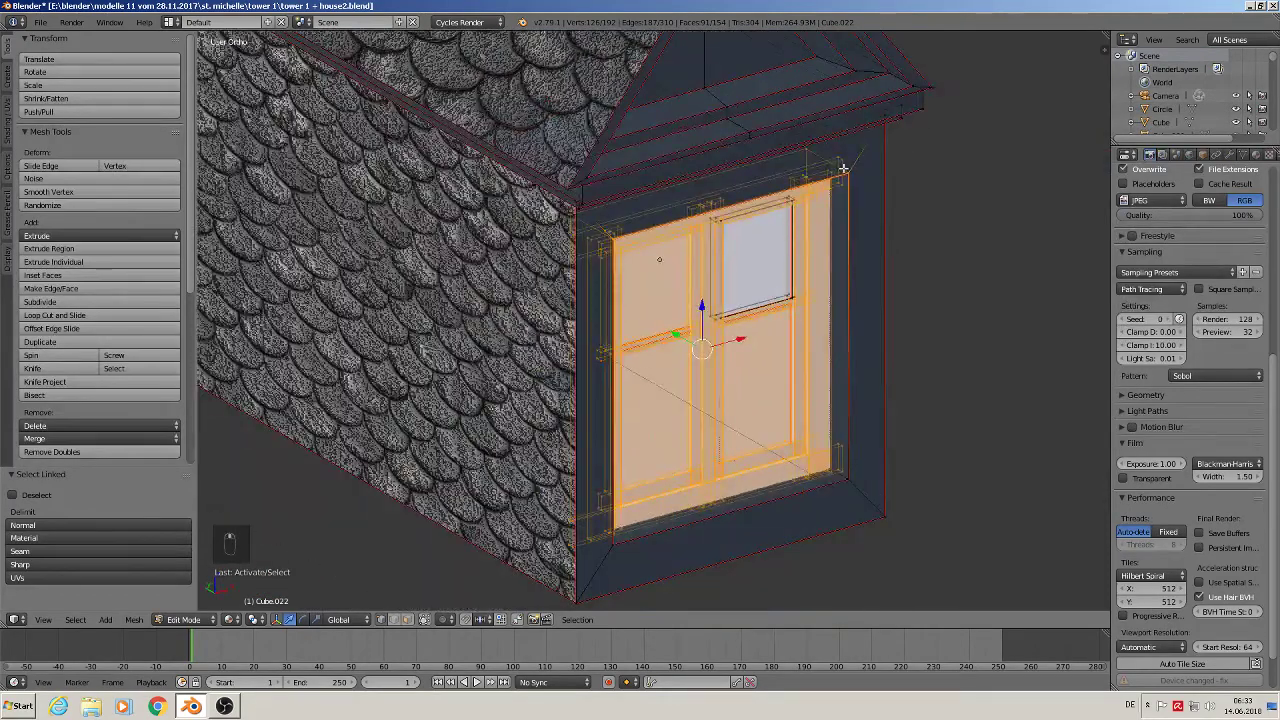
shift+right_click(843, 168)
middle_drag(616, 253, 509, 262)
- Delete the selected window pane and frame vertices from the dormer
scroll(555, 280, down, 4)
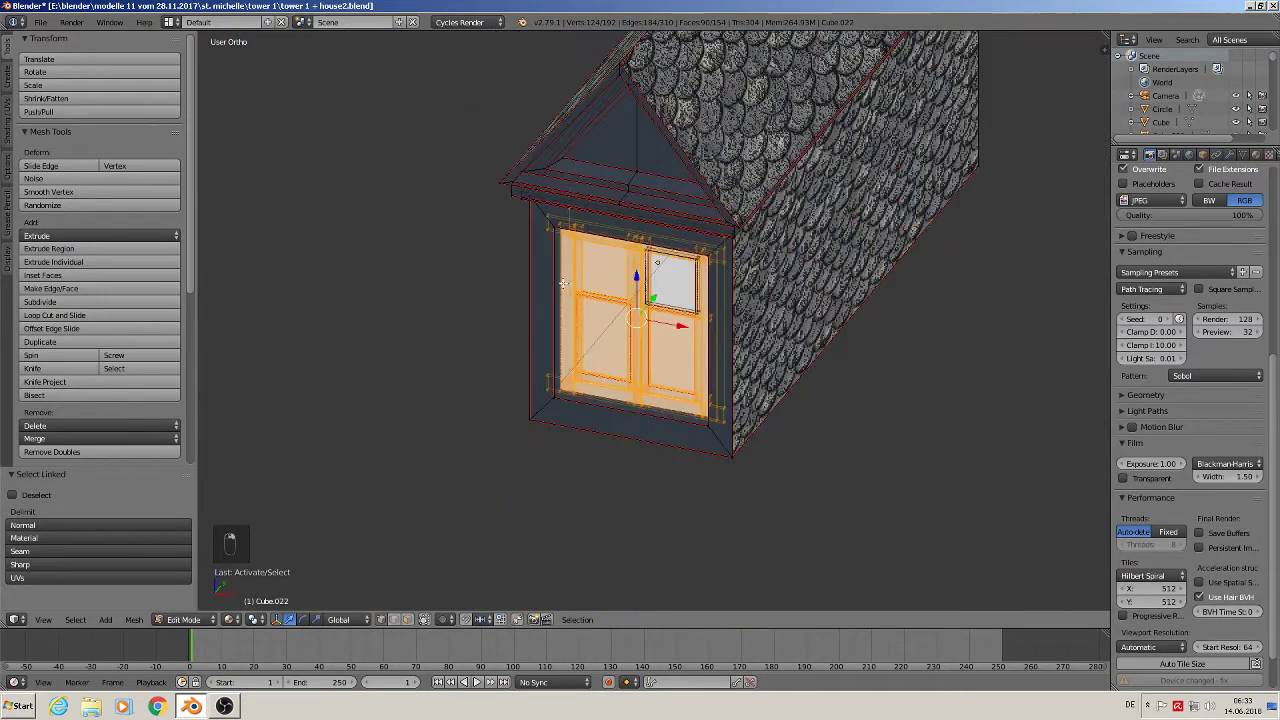
key(x)
click(563, 284)
middle_drag(563, 284, 682, 270)
- Select the linked geometry of the remaining upper-right pane and its surround, and delete all its vertices
key(l)
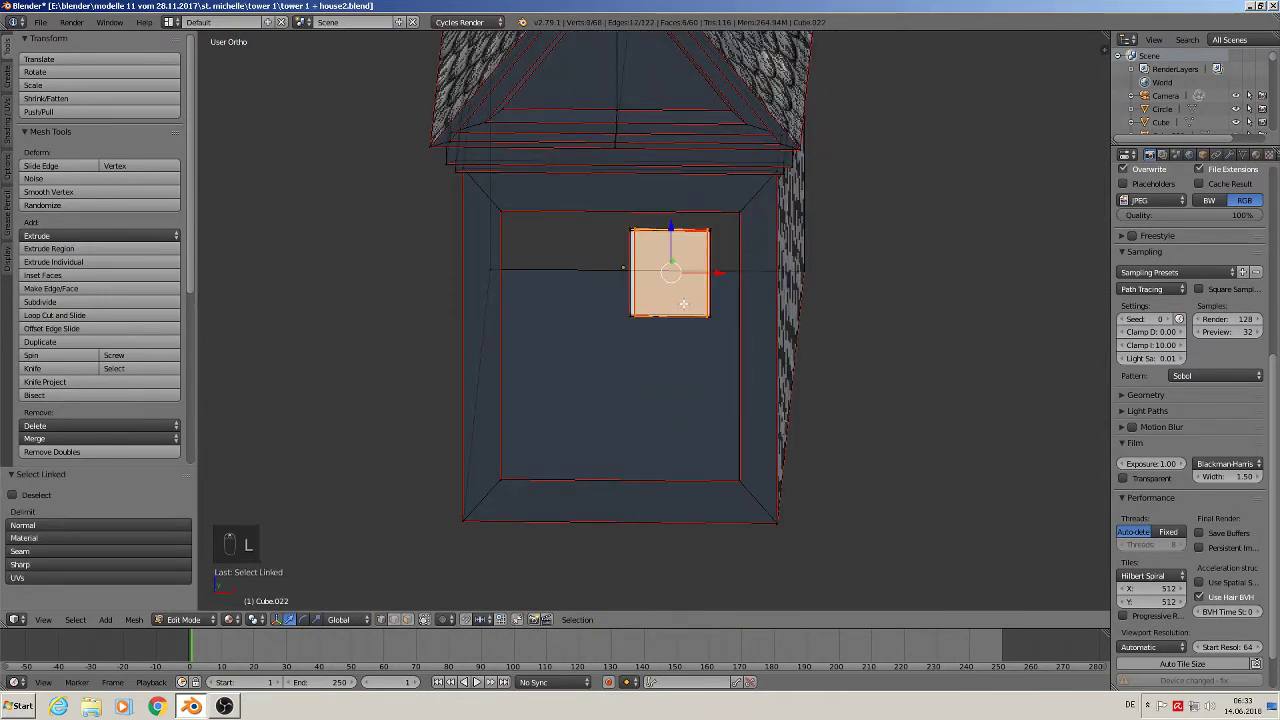
key(y)
key(x)
click(683, 303)
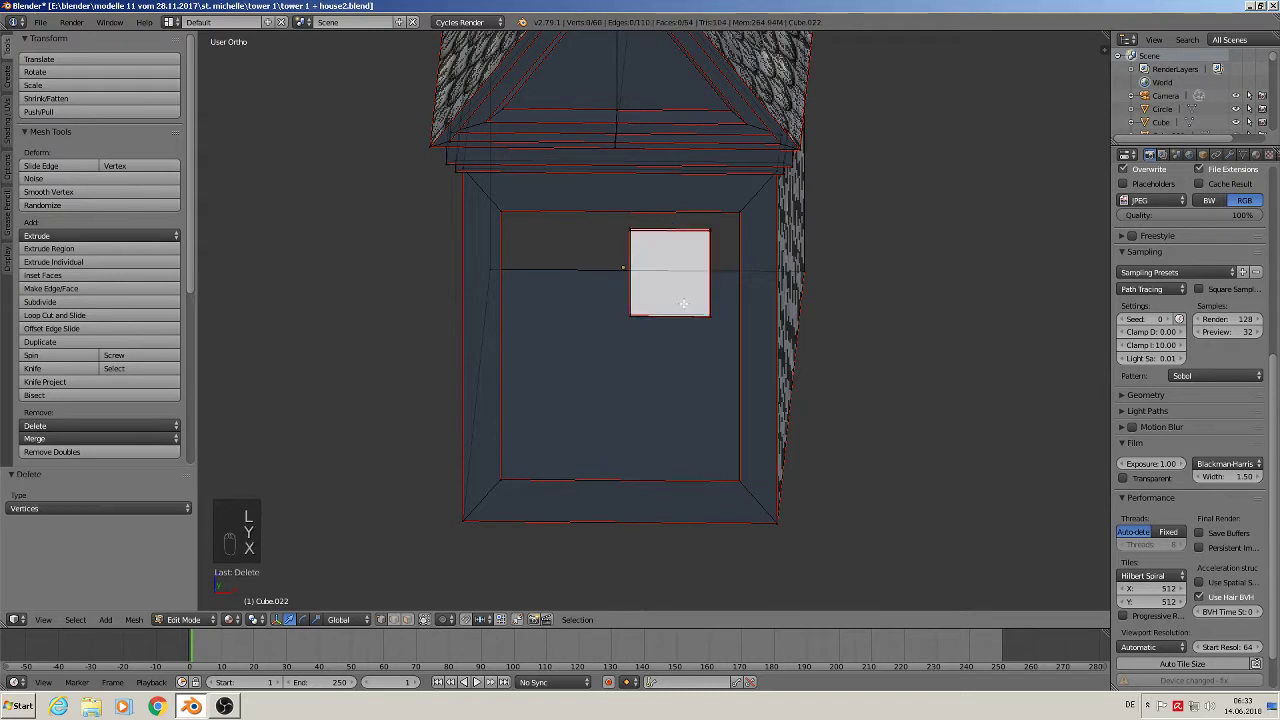
key(l)
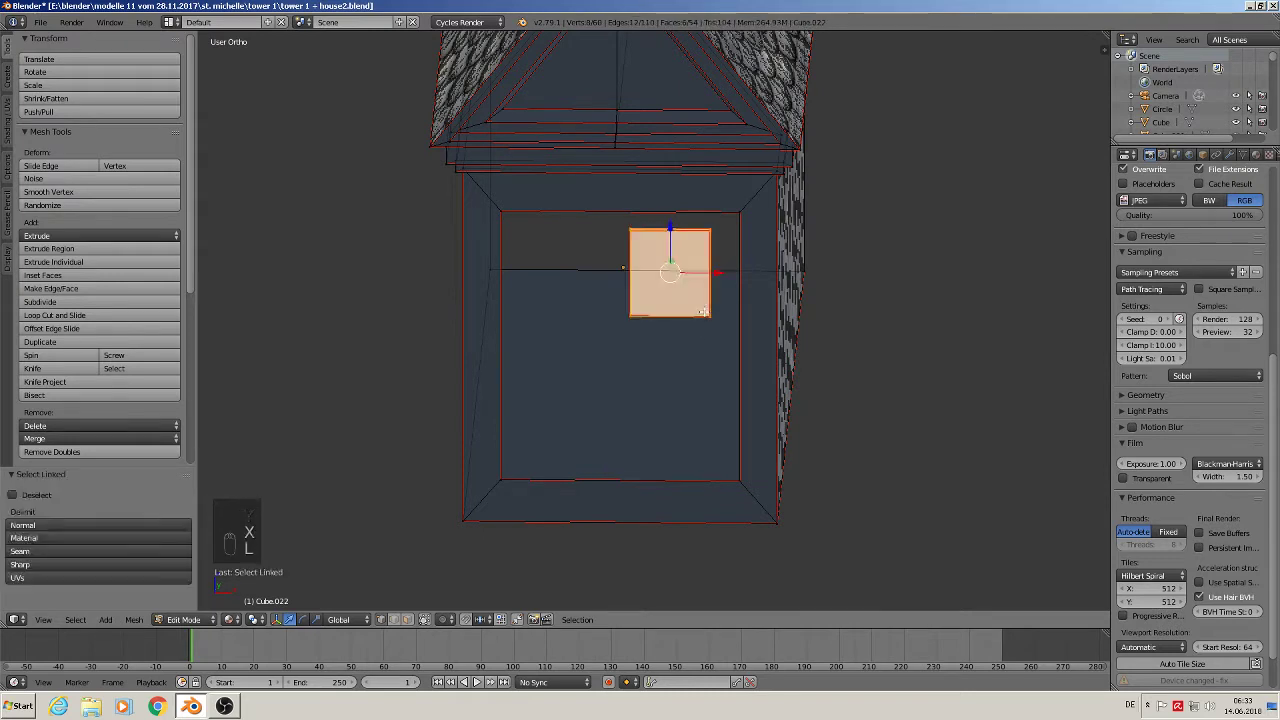
key(x)
click(704, 312)
scroll(704, 311, down, 6)
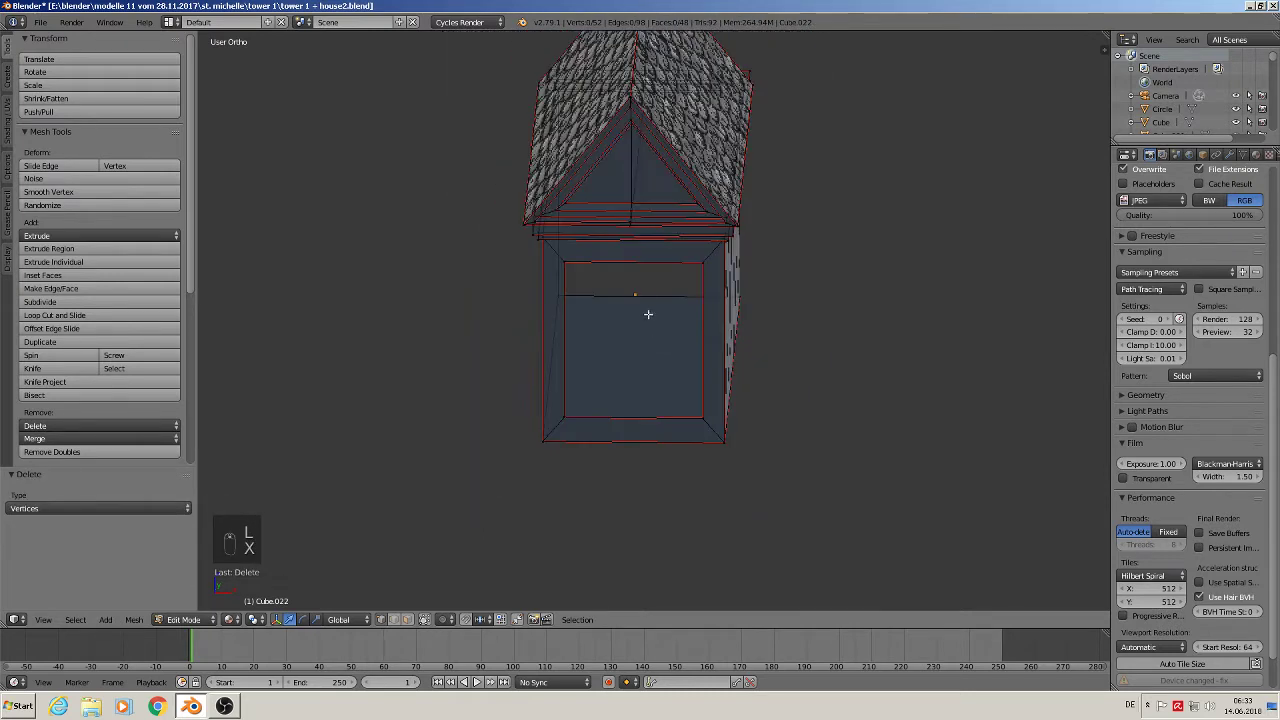
- Return to object mode and move the dormer by -0.513 along X, to the other side of the white tower
key(Tab)
scroll(638, 341, down, 3)
scroll(660, 330, down, 5)
middle_drag(638, 338, 925, 346)
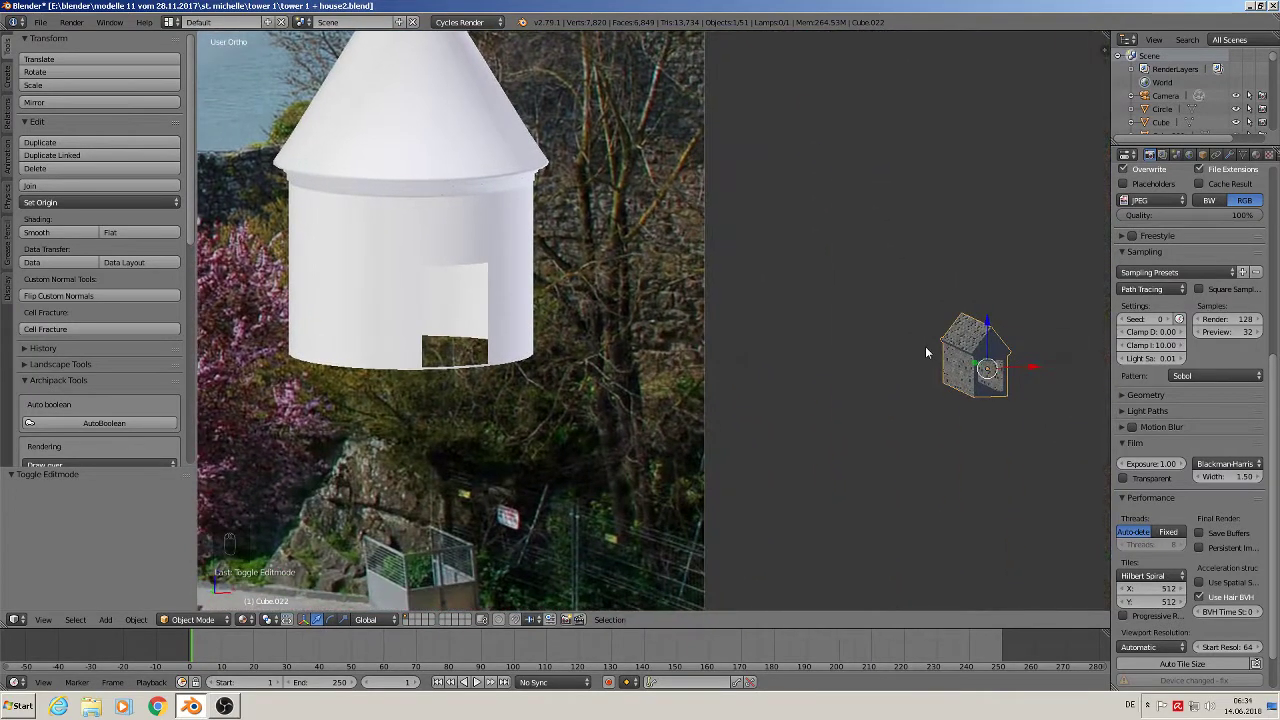
drag(1035, 368, 353, 363)
shift+middle_drag(353, 363, 832, 417)
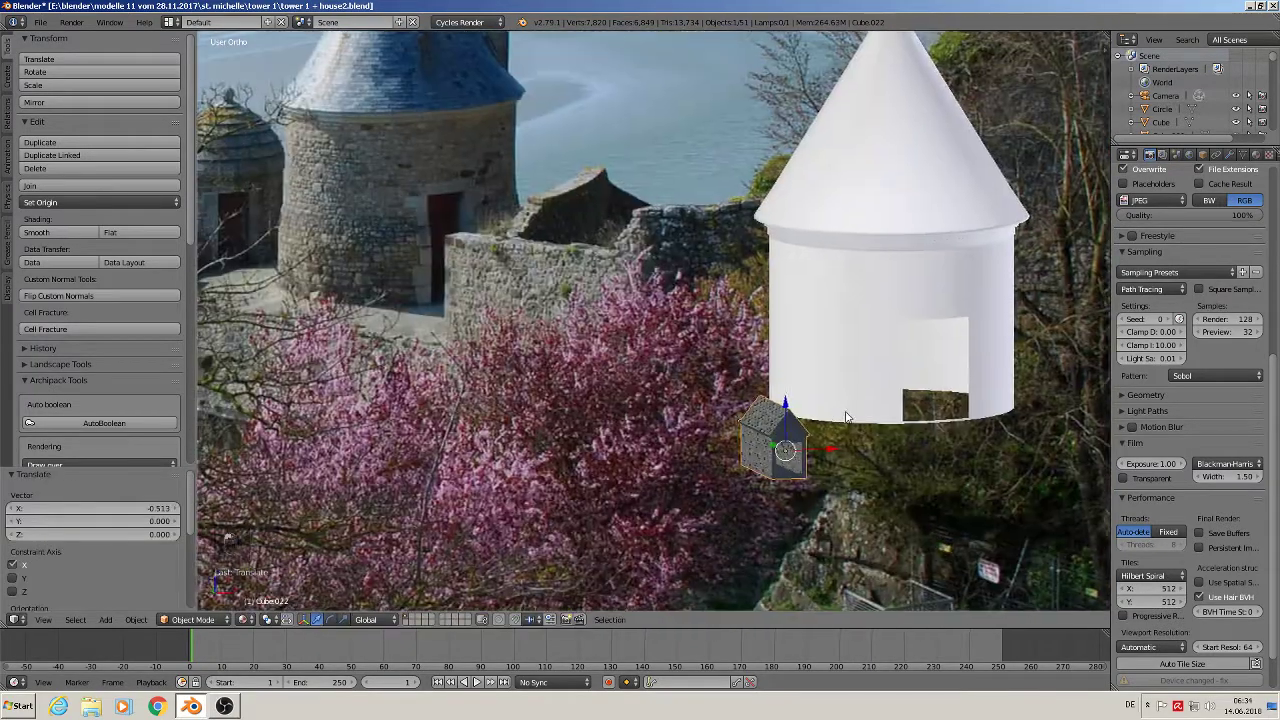
- Move the dormer 0.246 along Z and -0.198 along X, and raise it further beside the photographed tower's conical roof
drag(780, 415, 780, 411)
click(700, 85)
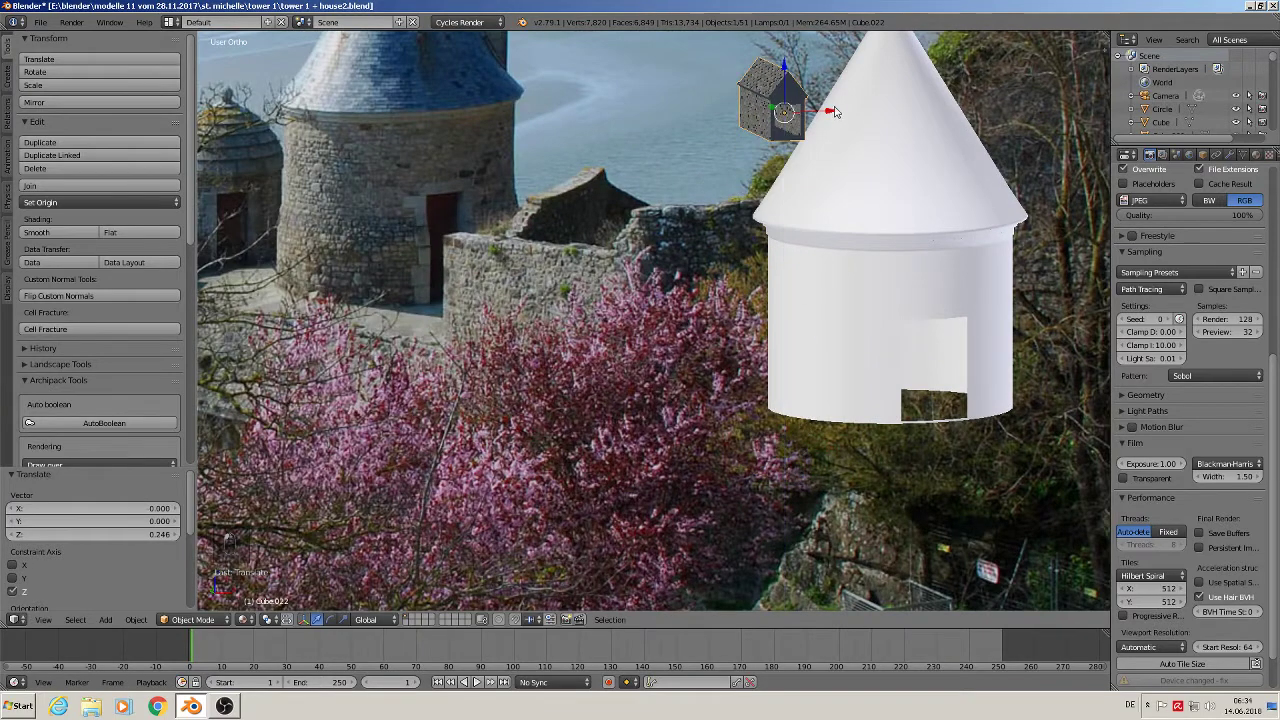
key(g)
key(x)
click(528, 126)
scroll(561, 294, up, 4)
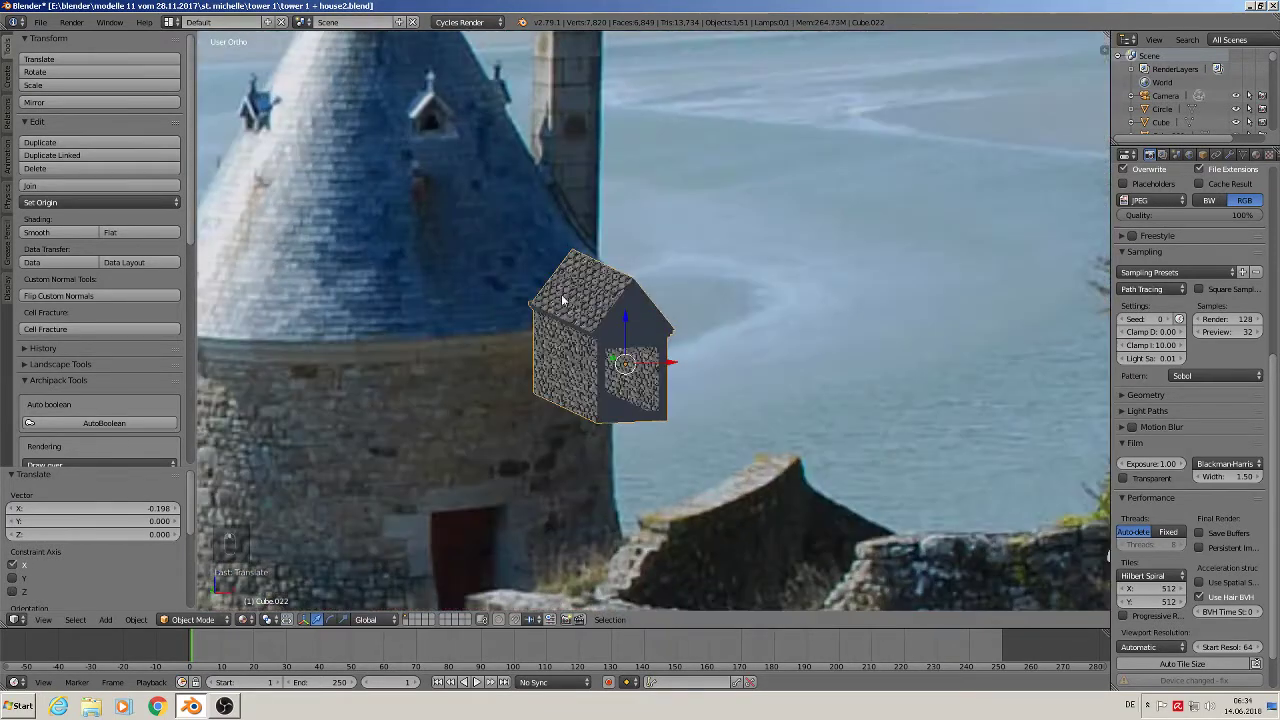
drag(624, 328, 579, 156)
shift+middle_drag(582, 233, 535, 318)
scroll(412, 260, up, 3)
- Add a horizontal loop cut to each side strip of the window surround and level the right cut with the left one
key(Tab)
scroll(553, 247, up, 1)
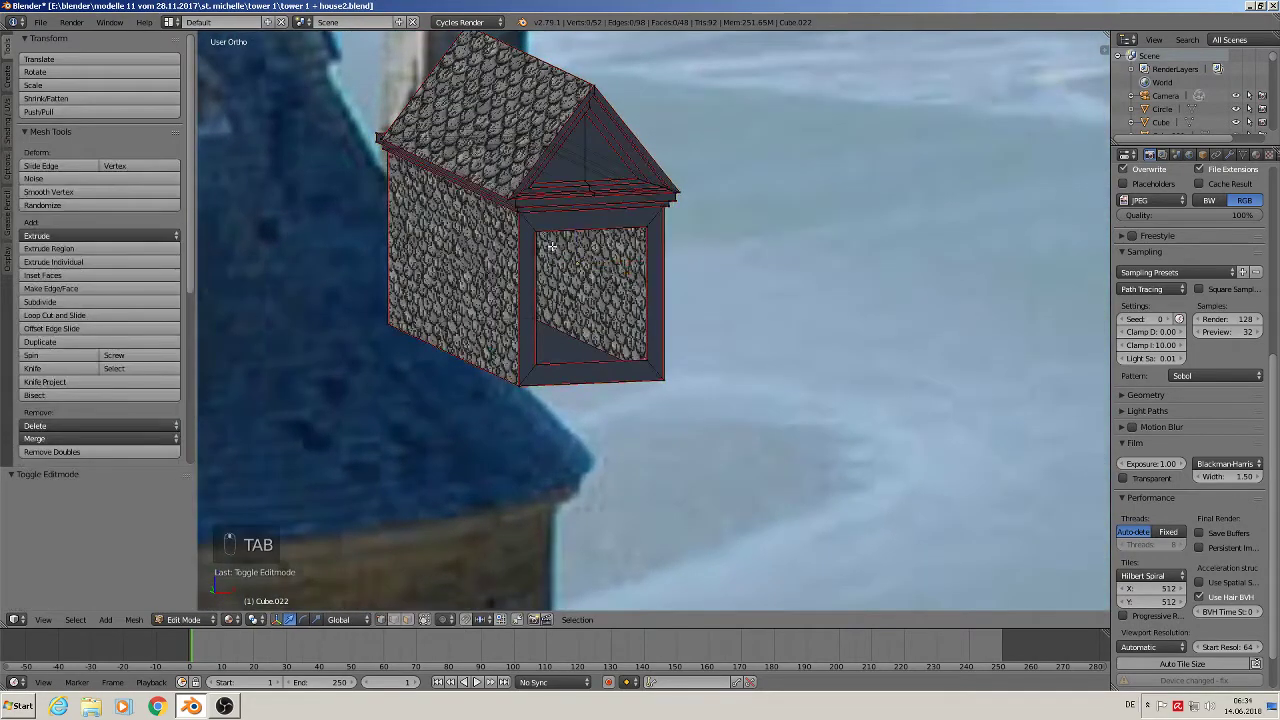
scroll(551, 247, up, 3)
right_click(525, 219)
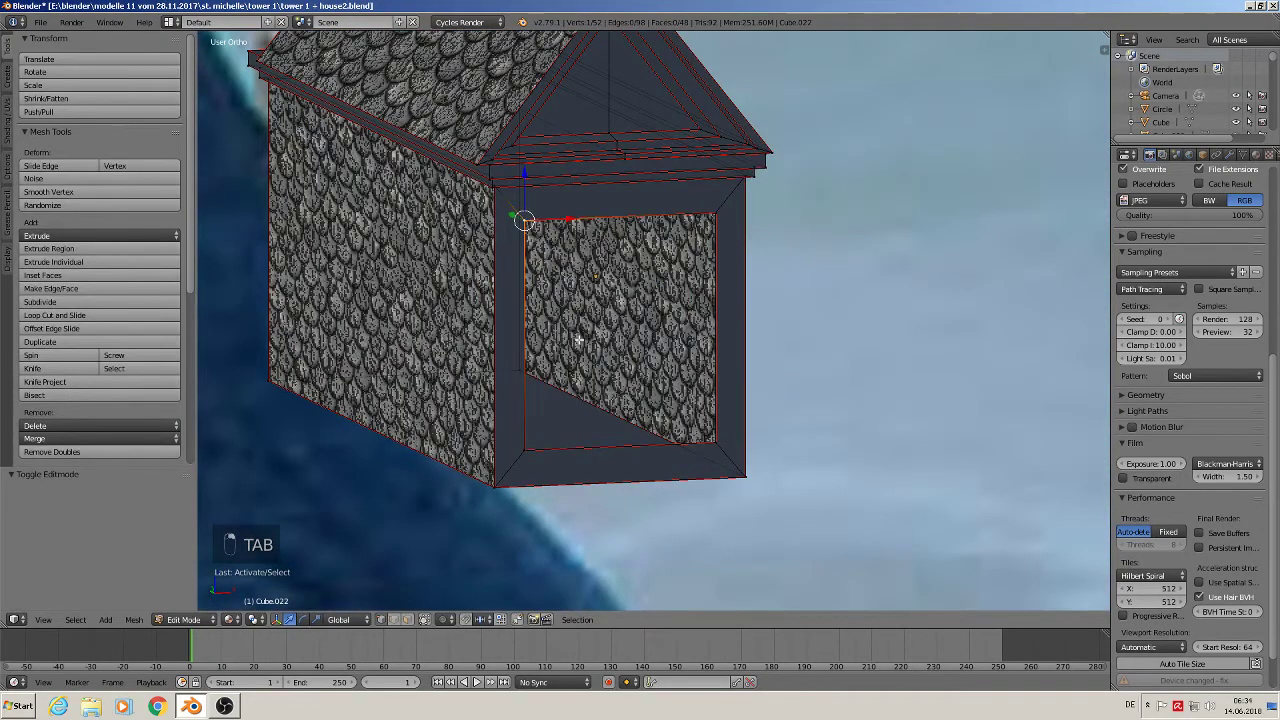
middle_drag(578, 340, 560, 345)
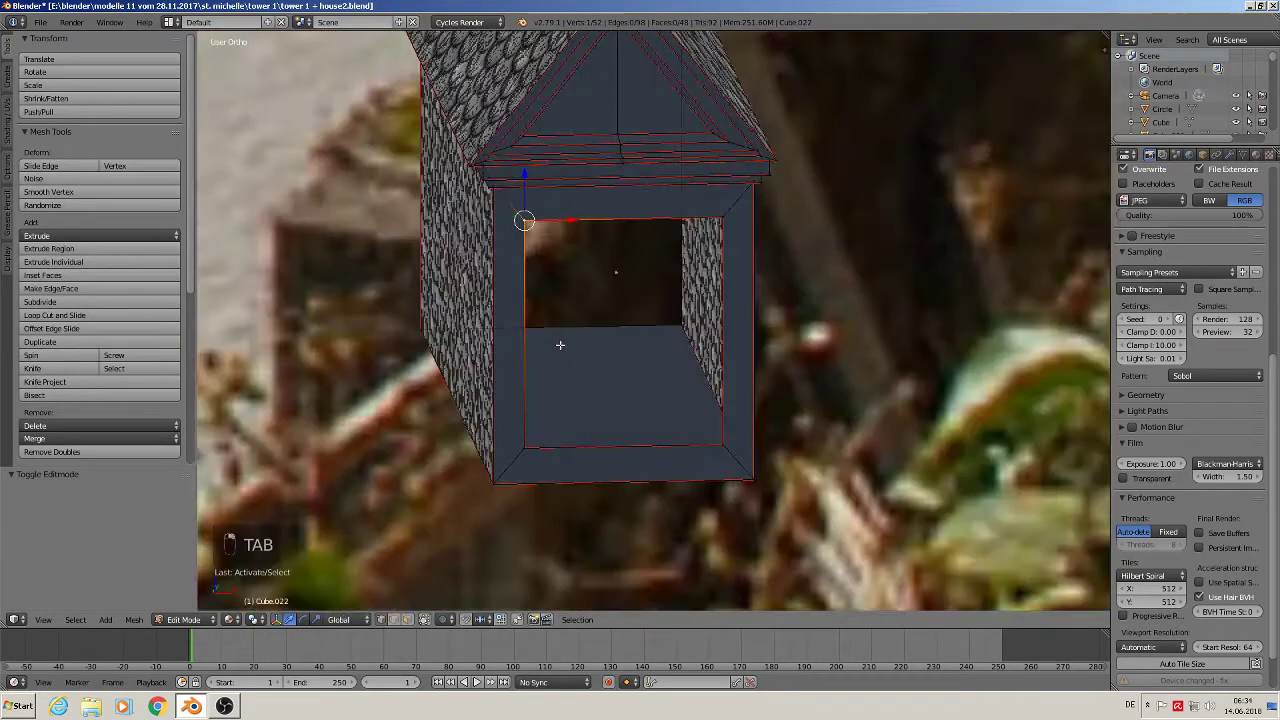
key(ctrl+r)
click(490, 311)
right_click(490, 311)
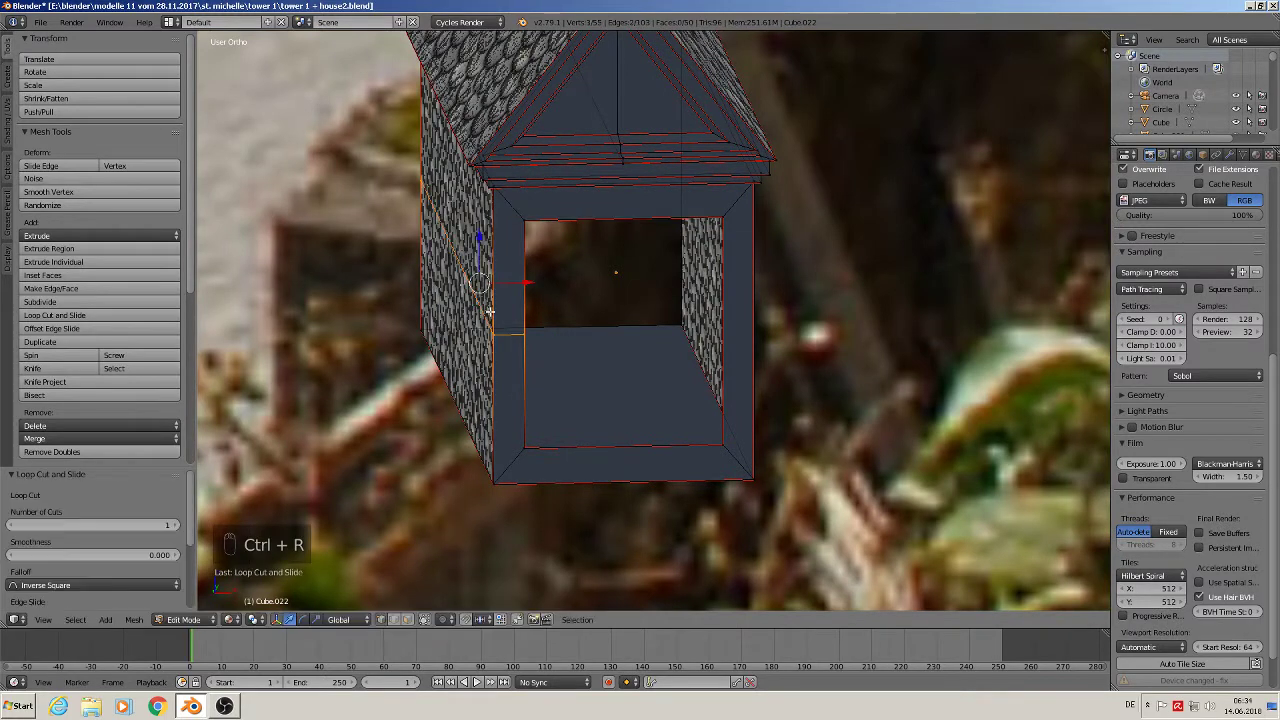
key(ctrl+r)
click(740, 335)
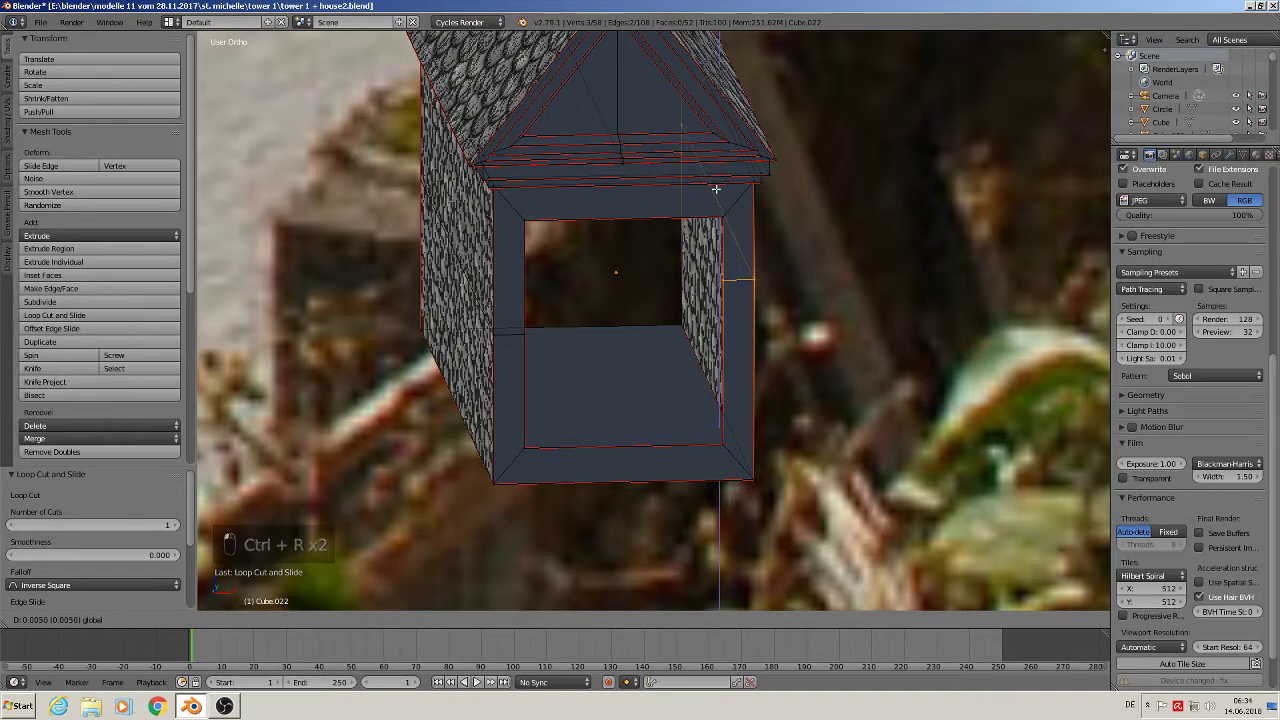
drag(715, 212, 706, 243)
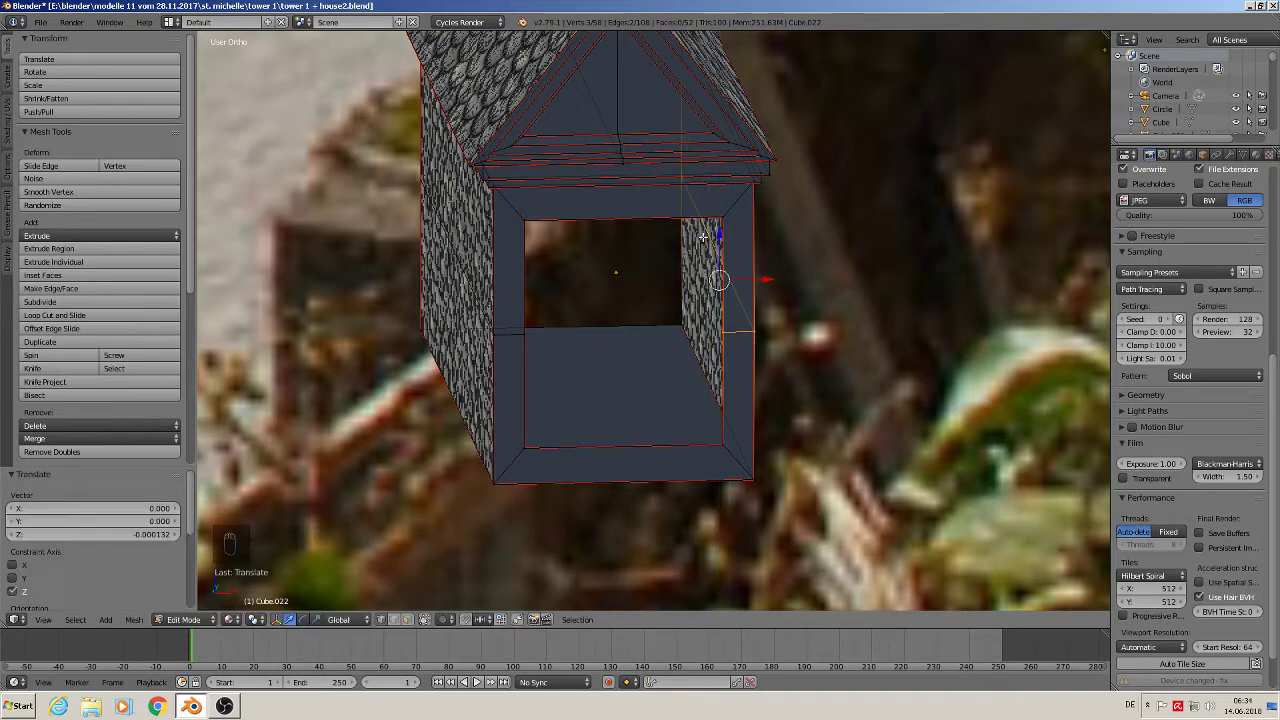
right_click(530, 222)
shift+right_click(722, 222)
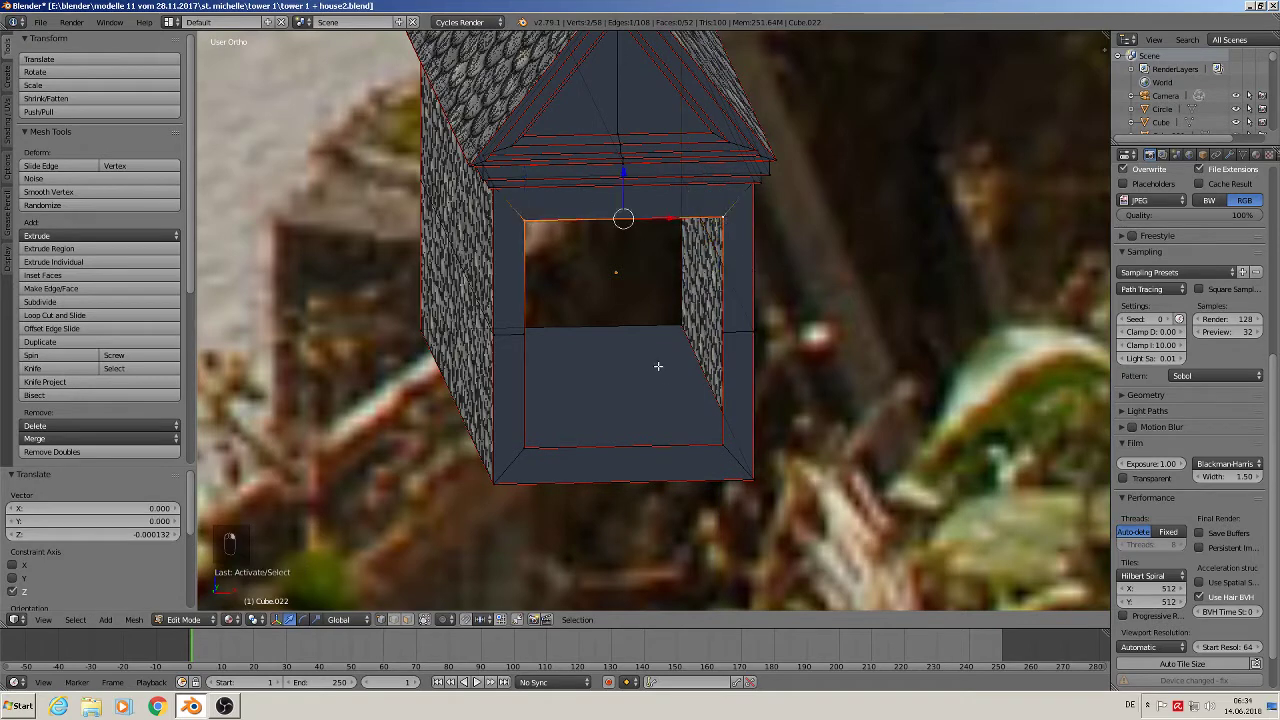
key(ctrl+b)
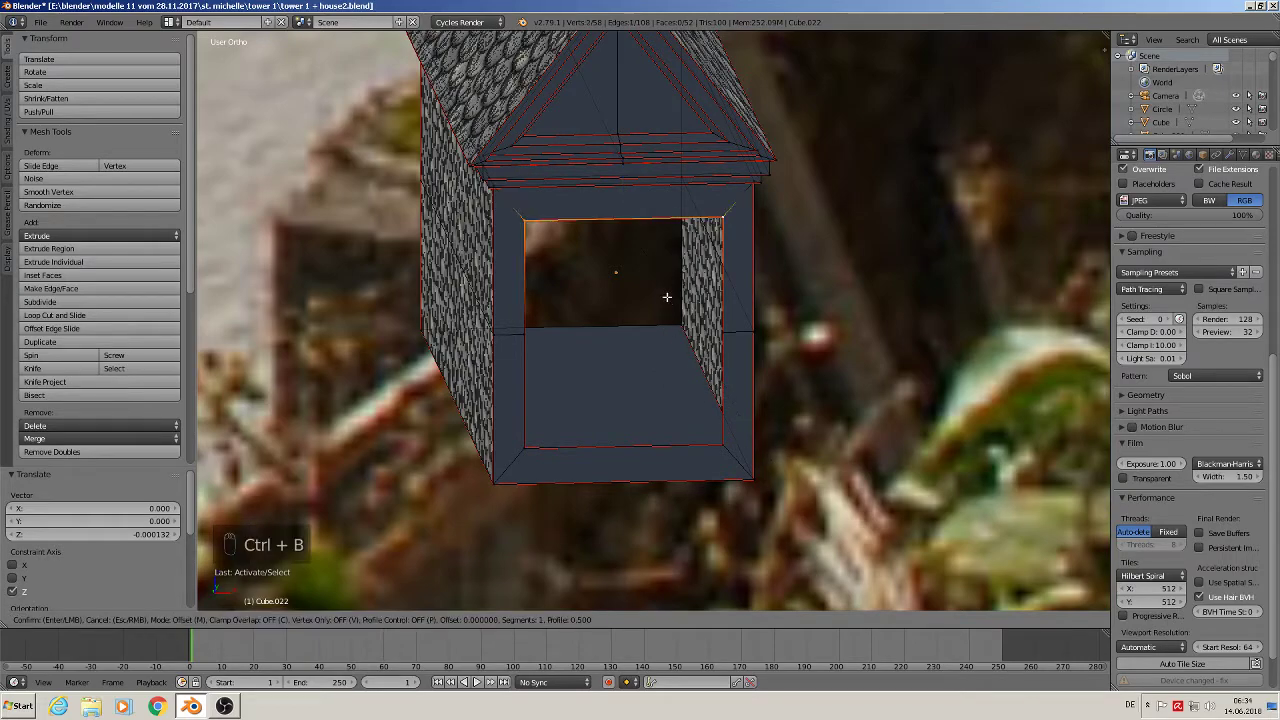
right_click(809, 458)
- Extrude the window opening's edge loop inward by 0.002 along Y
middle_drag(734, 374, 645, 307)
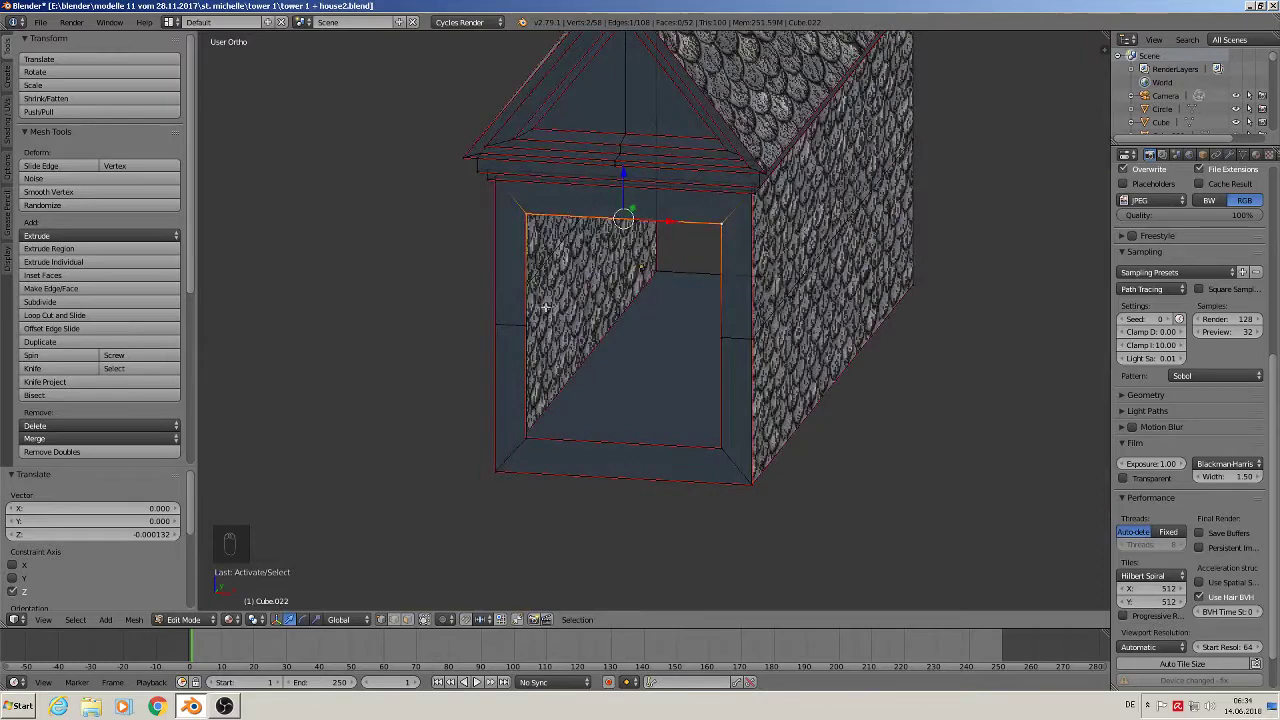
alt+right_click(526, 300)
middle_drag(526, 300, 538, 371)
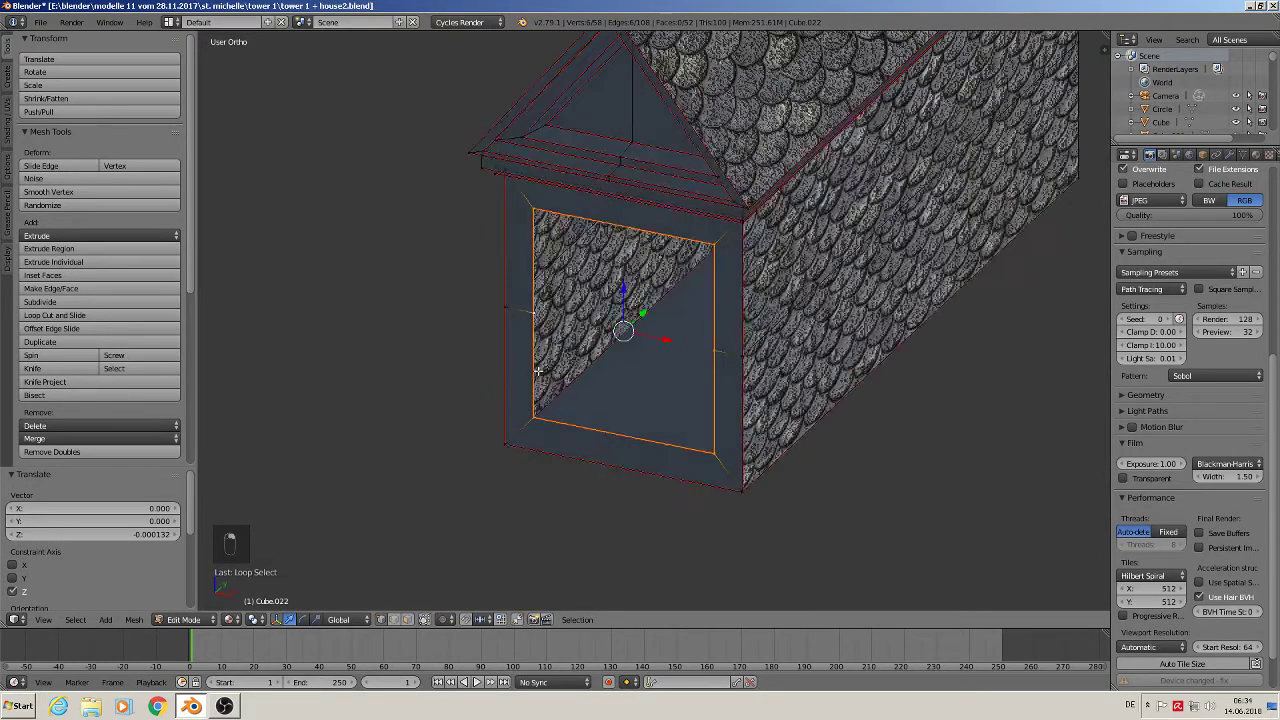
key(e)
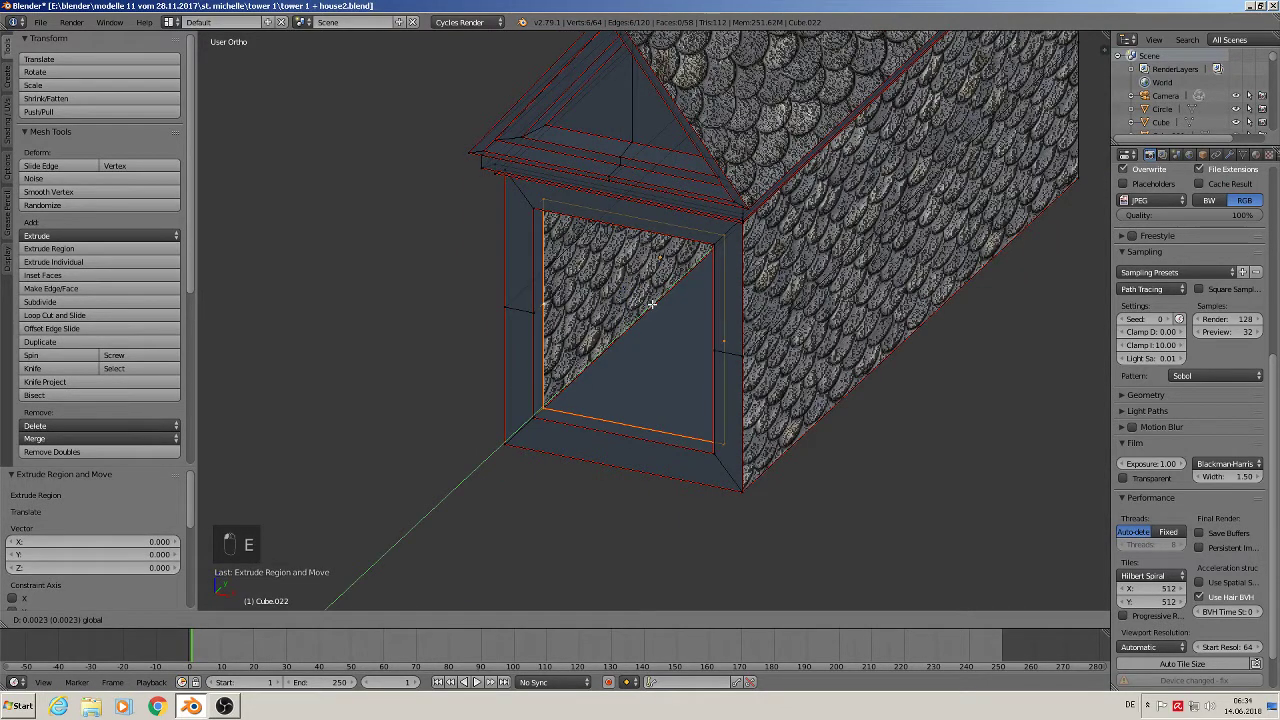
click(652, 302)
middle_drag(652, 302, 646, 289)
- Try to bevel the top face of the extruded window reveal
right_click(545, 220)
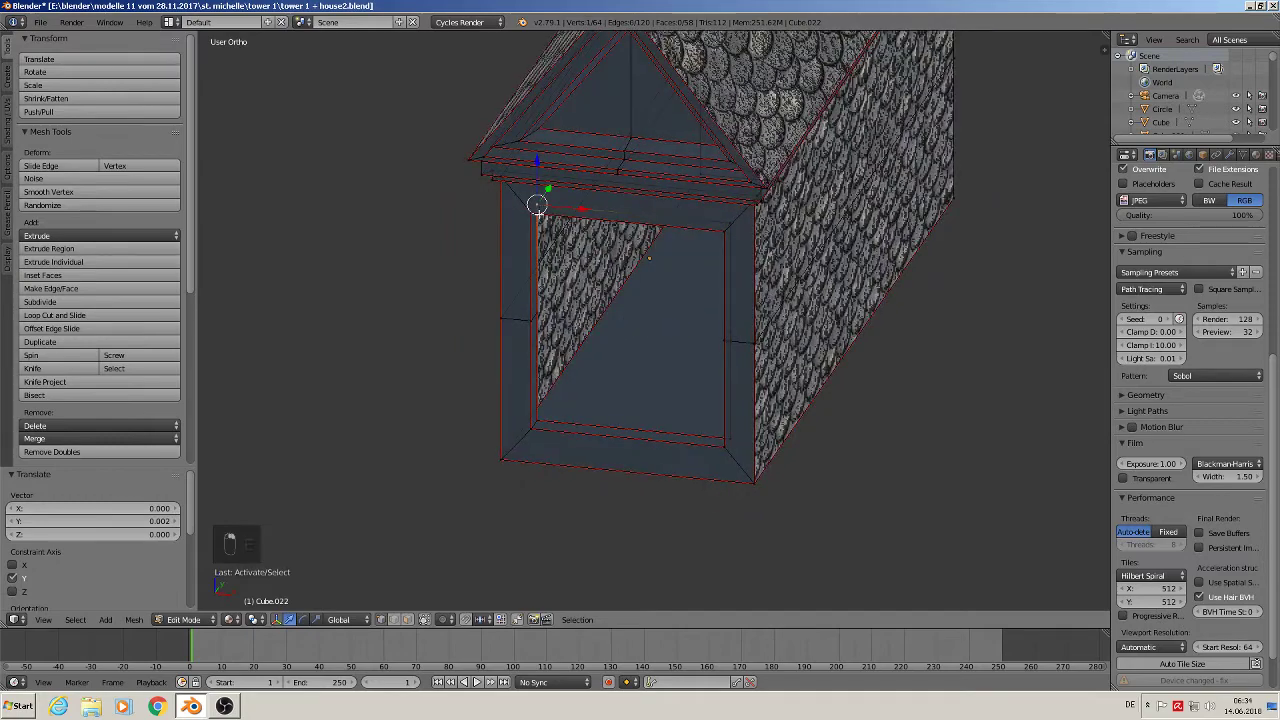
shift+right_click(721, 232)
middle_drag(720, 235, 792, 278)
key(ctrl+b)
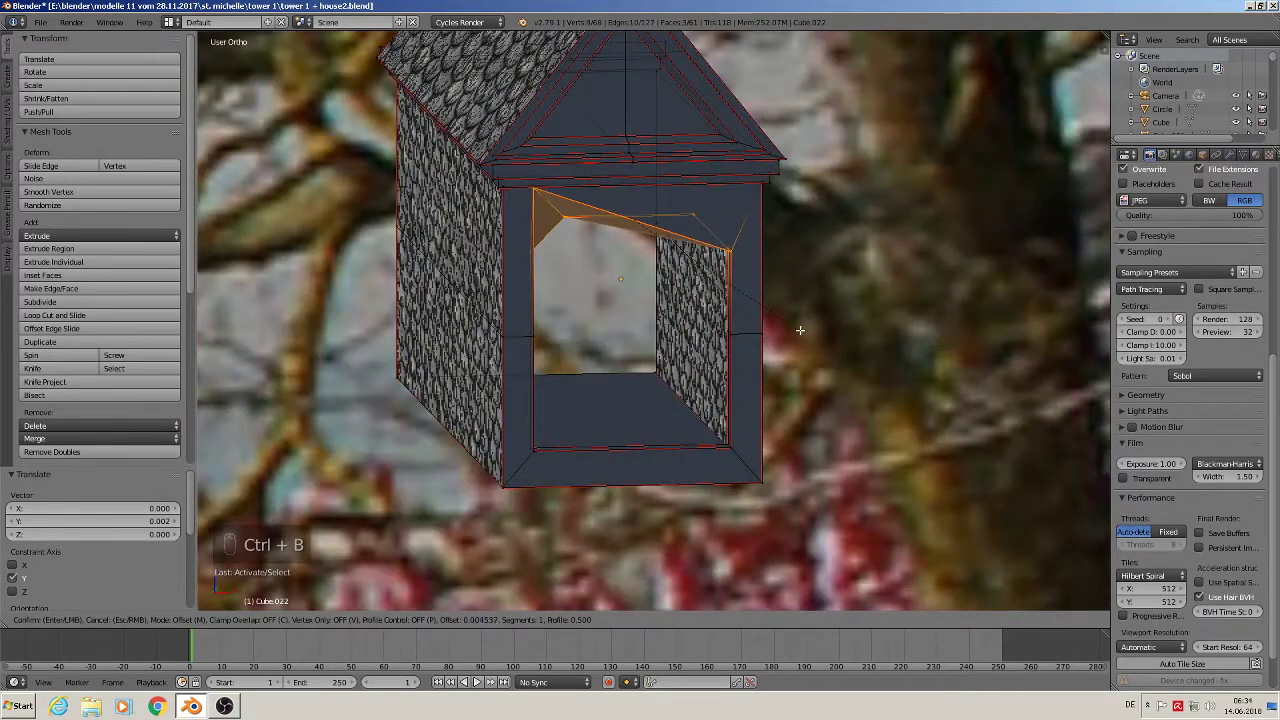
right_click(730, 275)
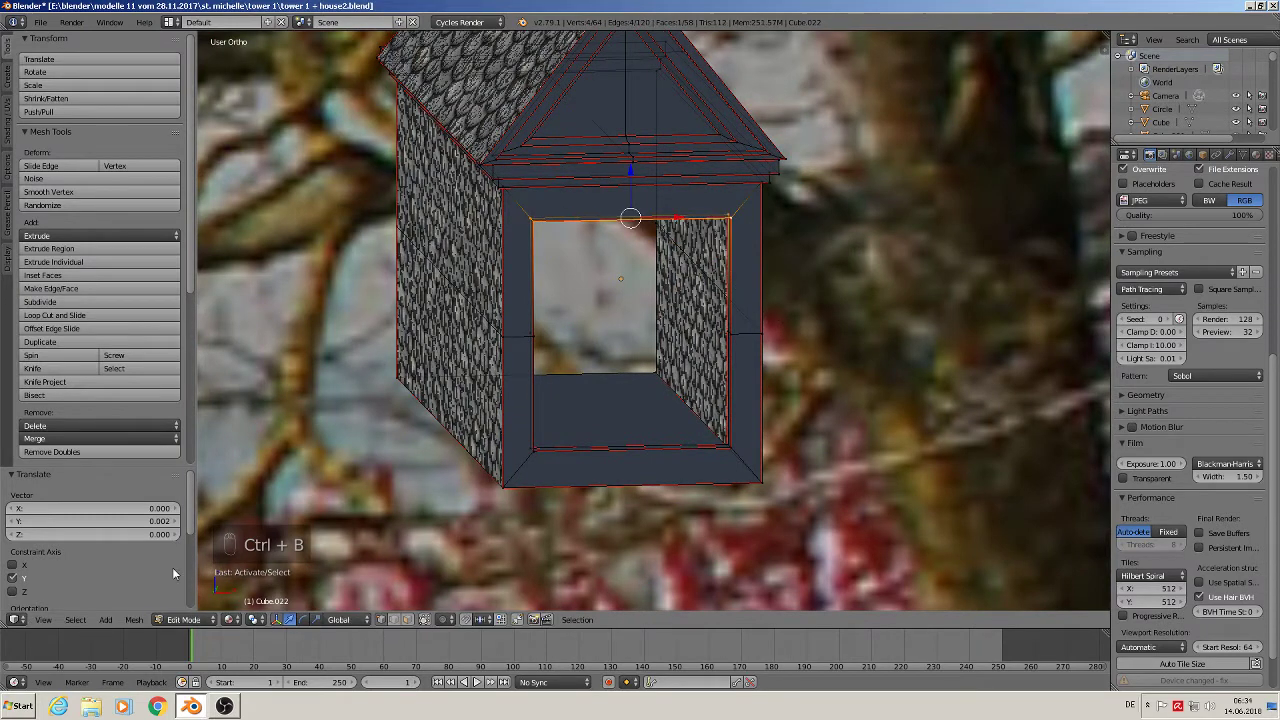
click(134, 619)
mouse_move(168, 434)
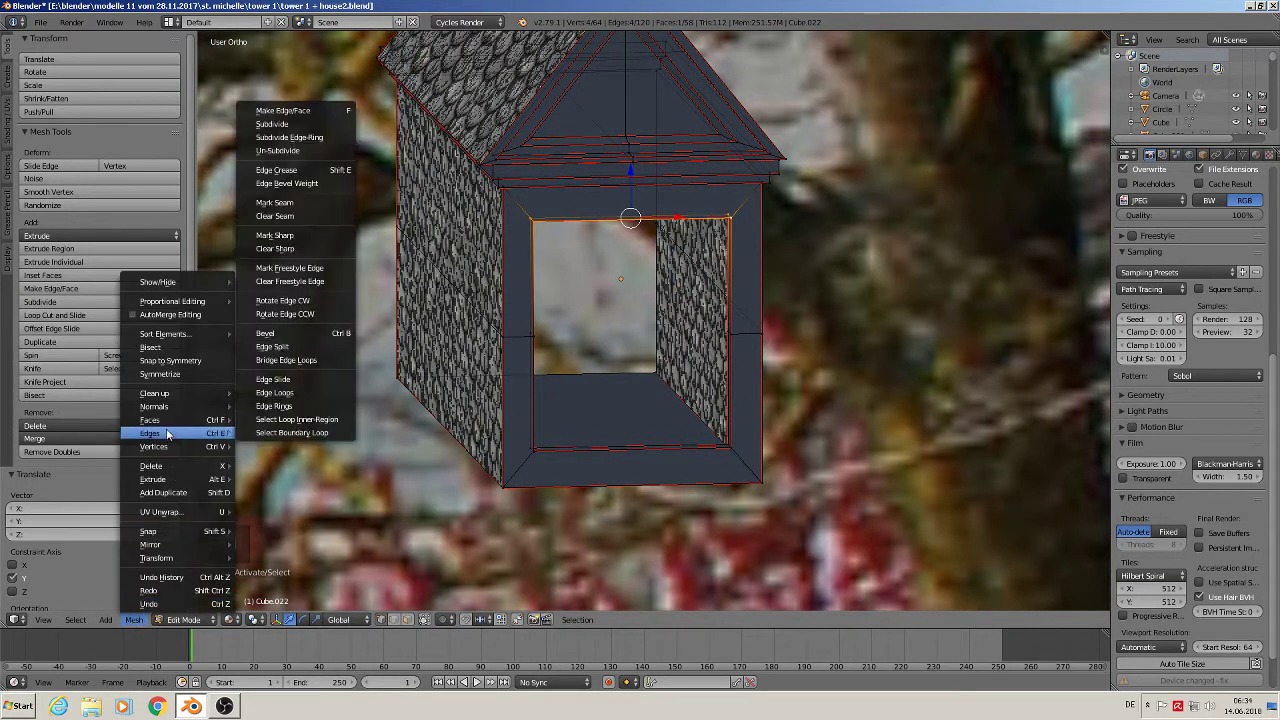
mouse_move(191, 476)
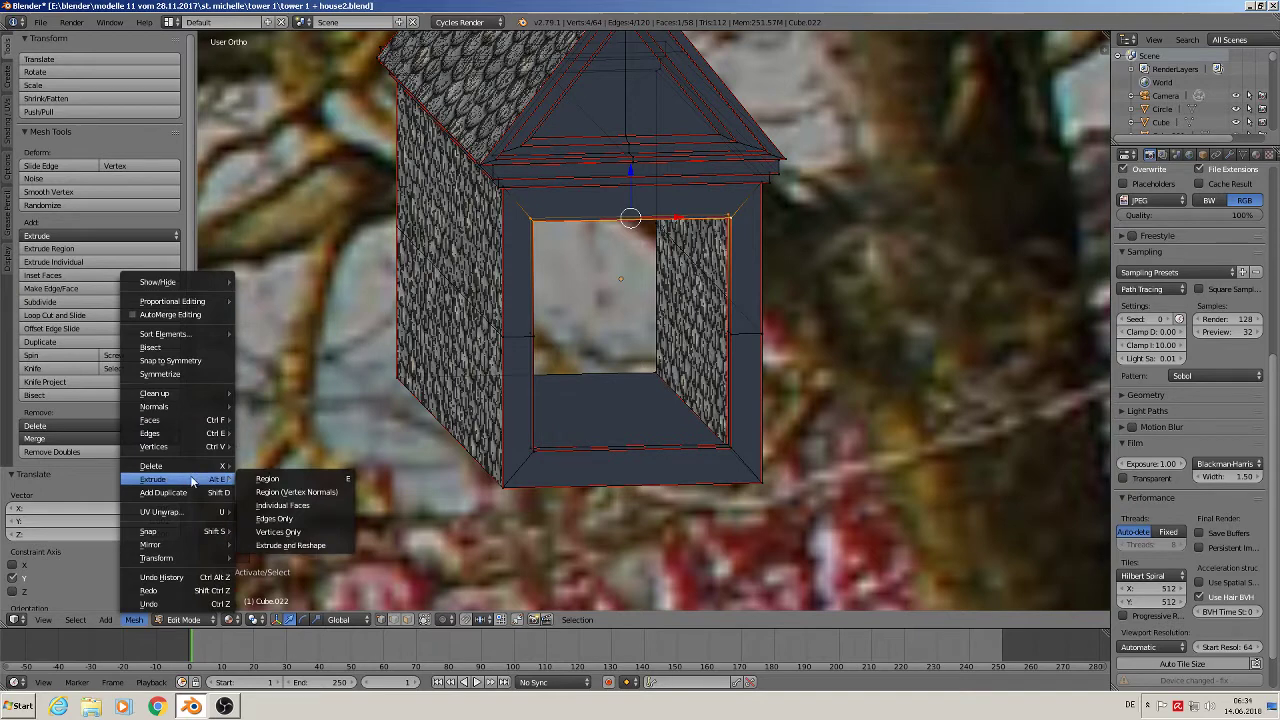
- Apply the dormer's rotation and scale and set its origin to its geometry
key(Tab)
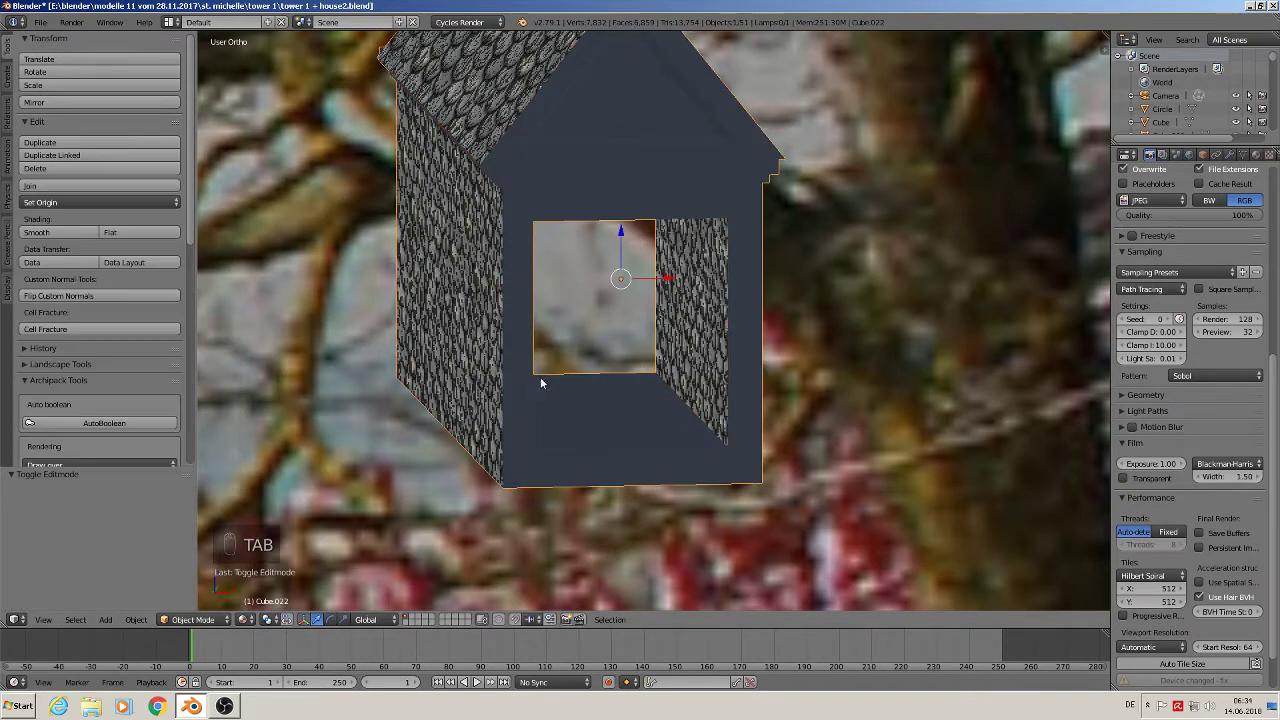
click(139, 622)
mouse_move(180, 510)
click(345, 398)
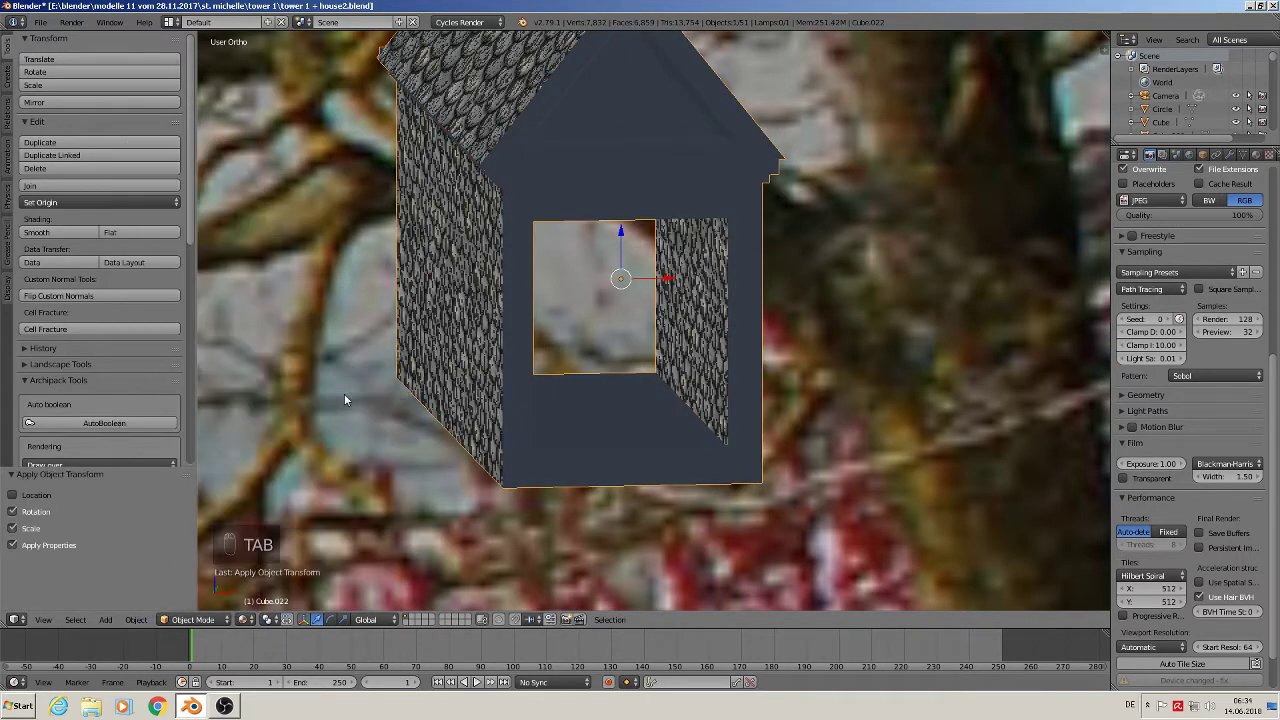
click(100, 202)
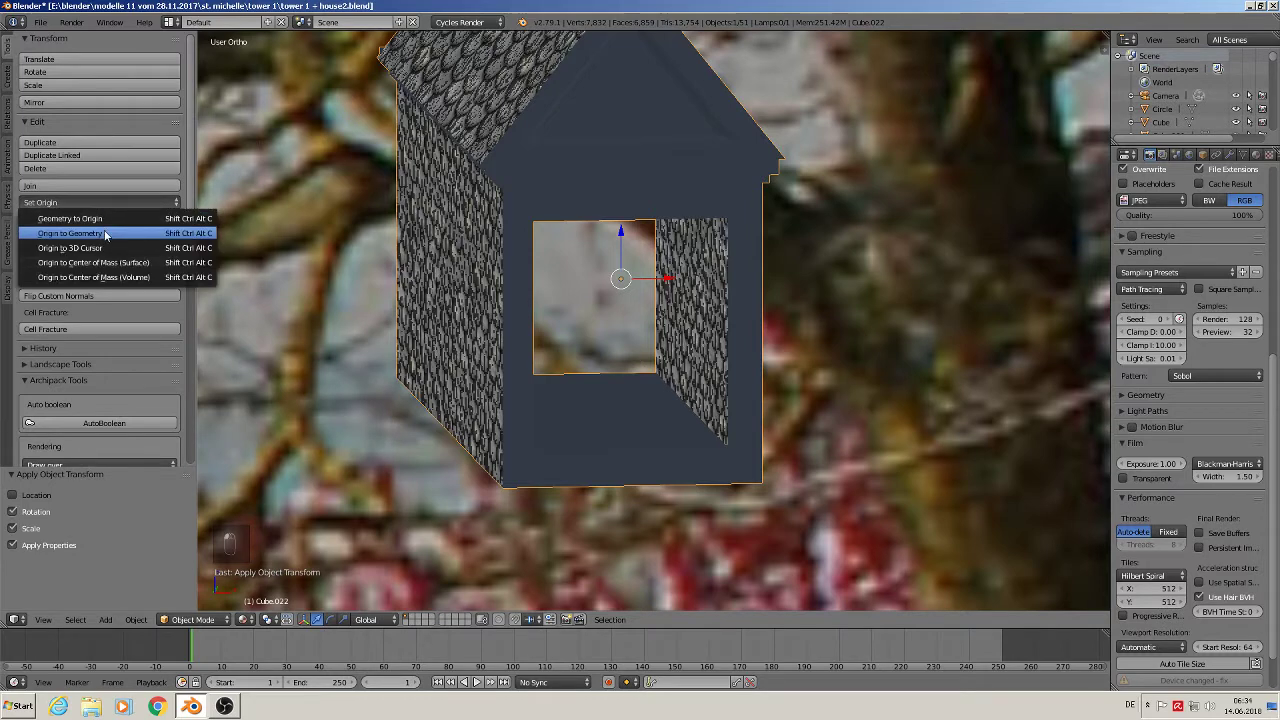
click(105, 234)
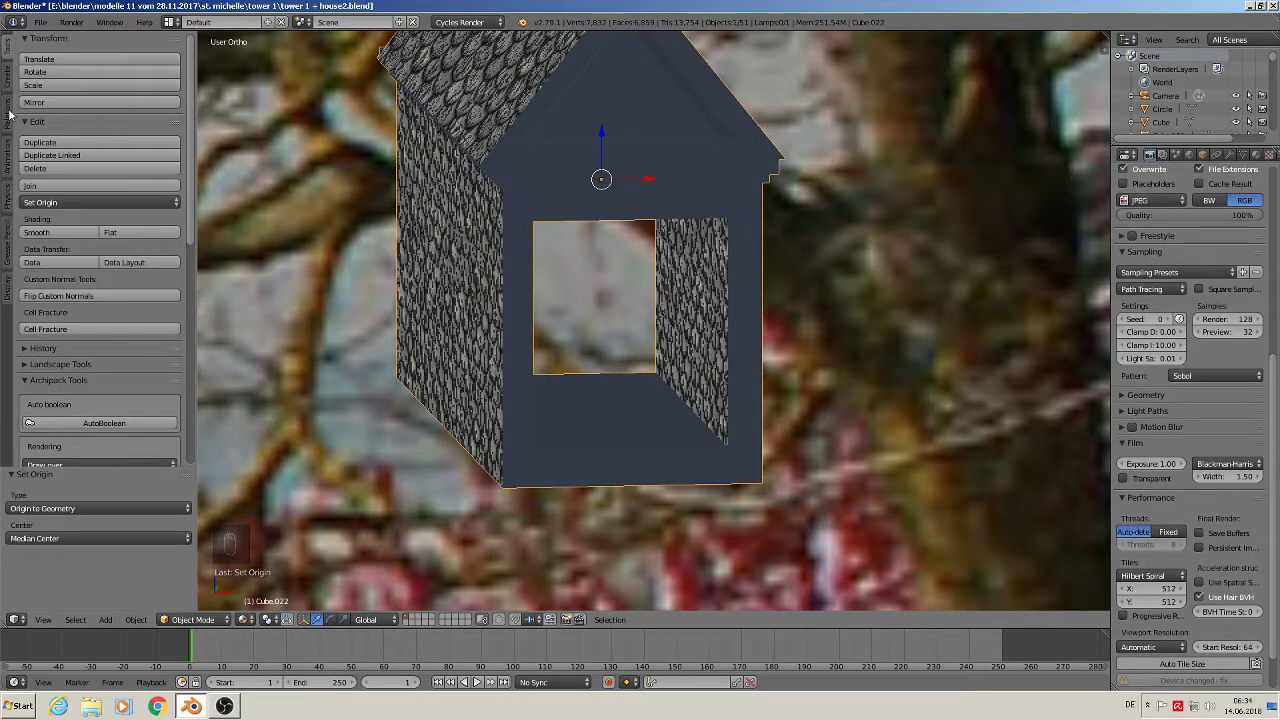
click(8, 108)
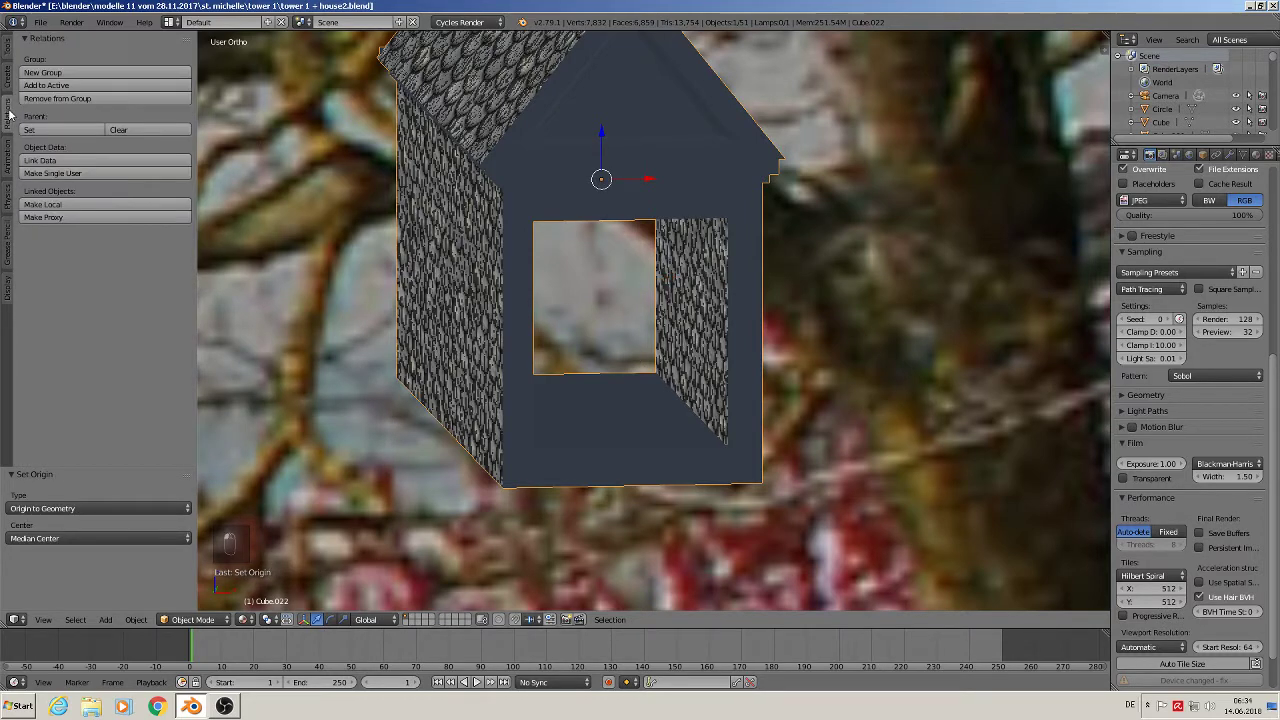
- Select the dormer's entire mesh in Edit Mode and remove doubles
key(Tab)
key(Tab)
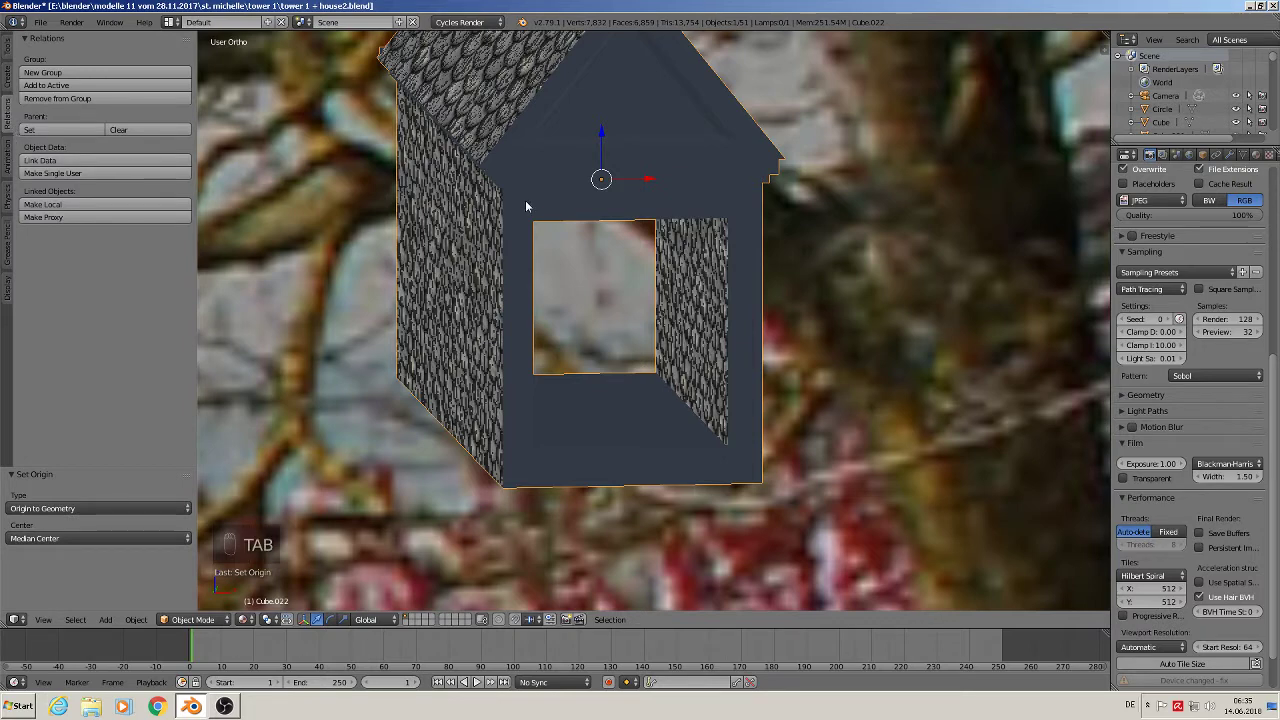
key(a)
key(a)
key(a)
key(a)
key(a)
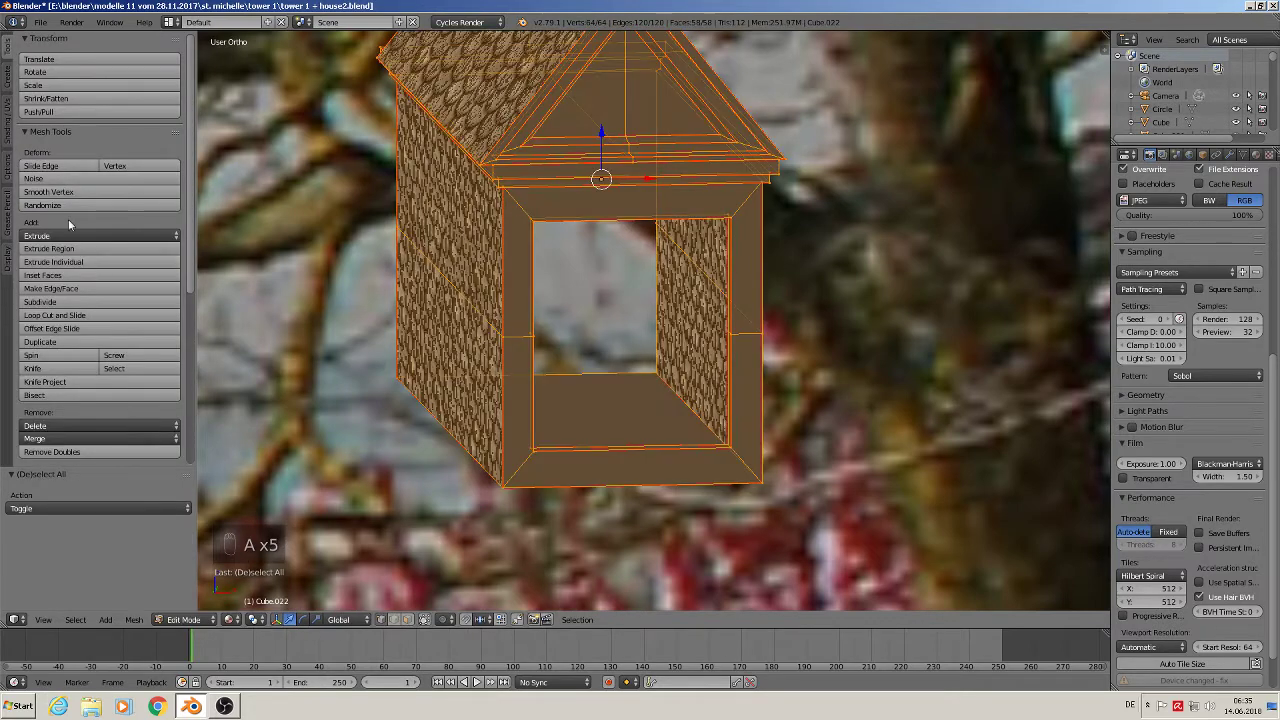
scroll(70, 364, down, 2)
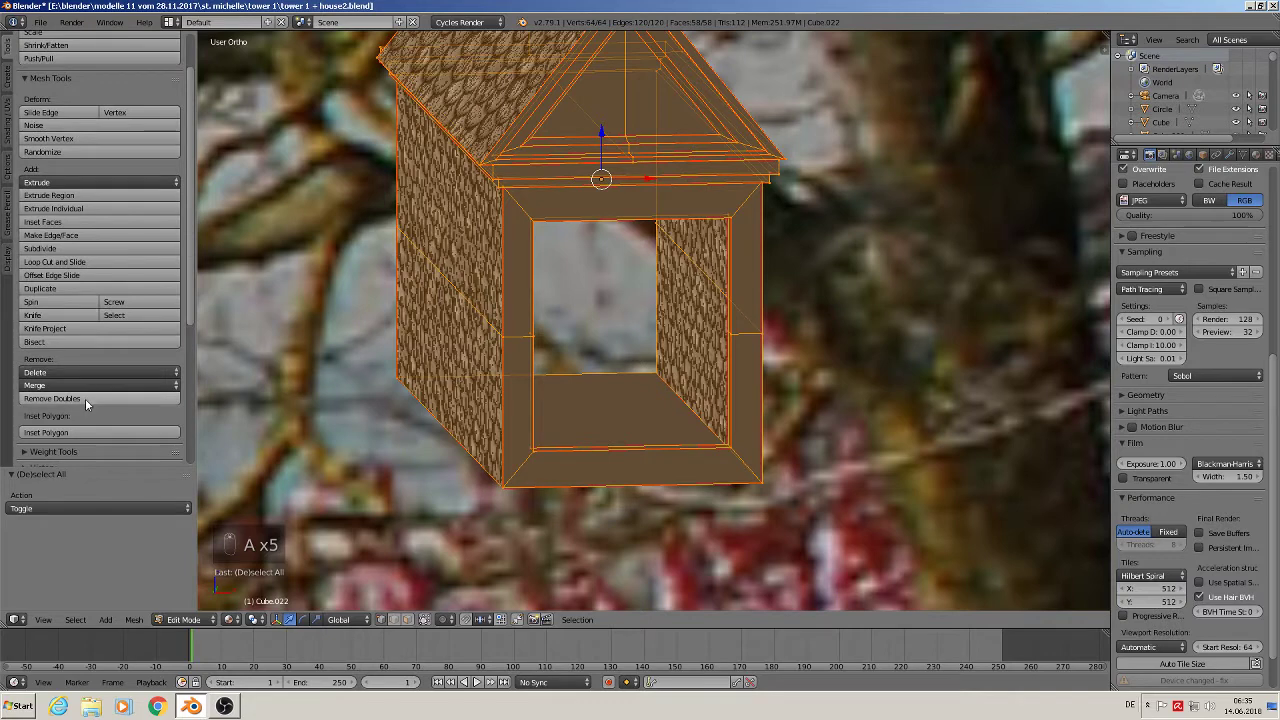
click(85, 398)
scroll(85, 401, down, 3)
scroll(84, 400, down, 5)
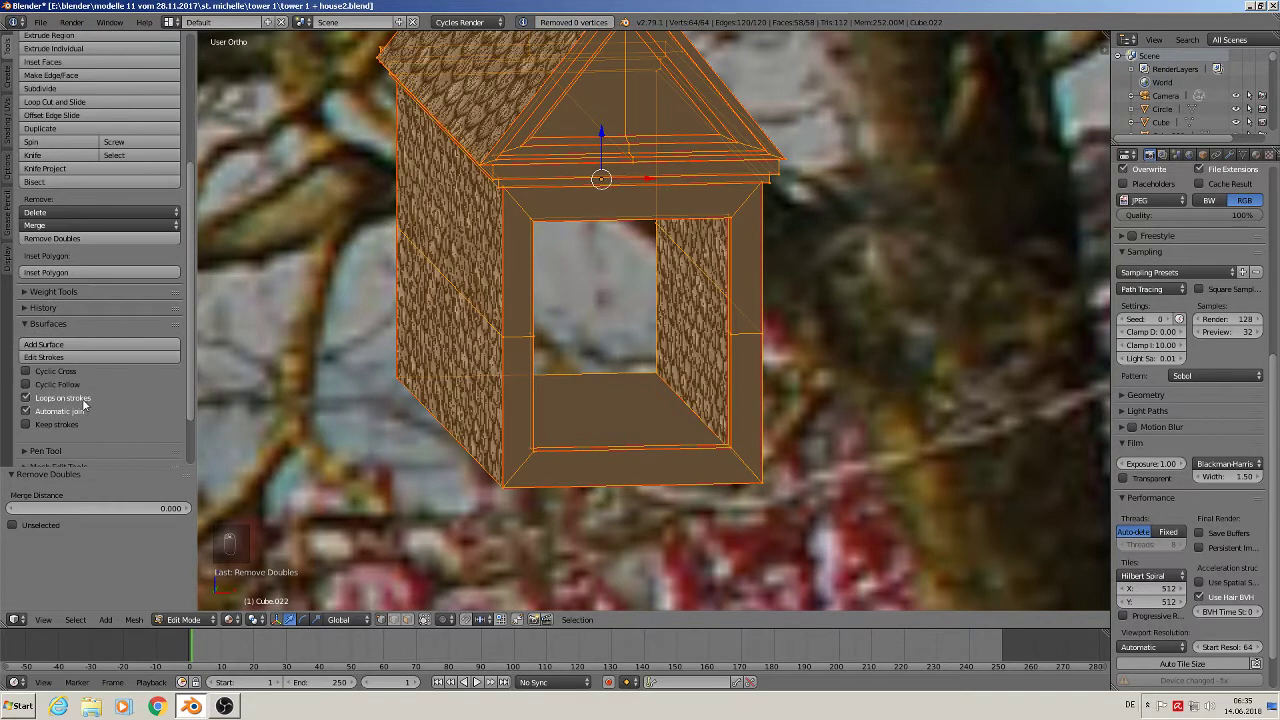
- Recalculate the normals of the whole dormer mesh
click(11, 139)
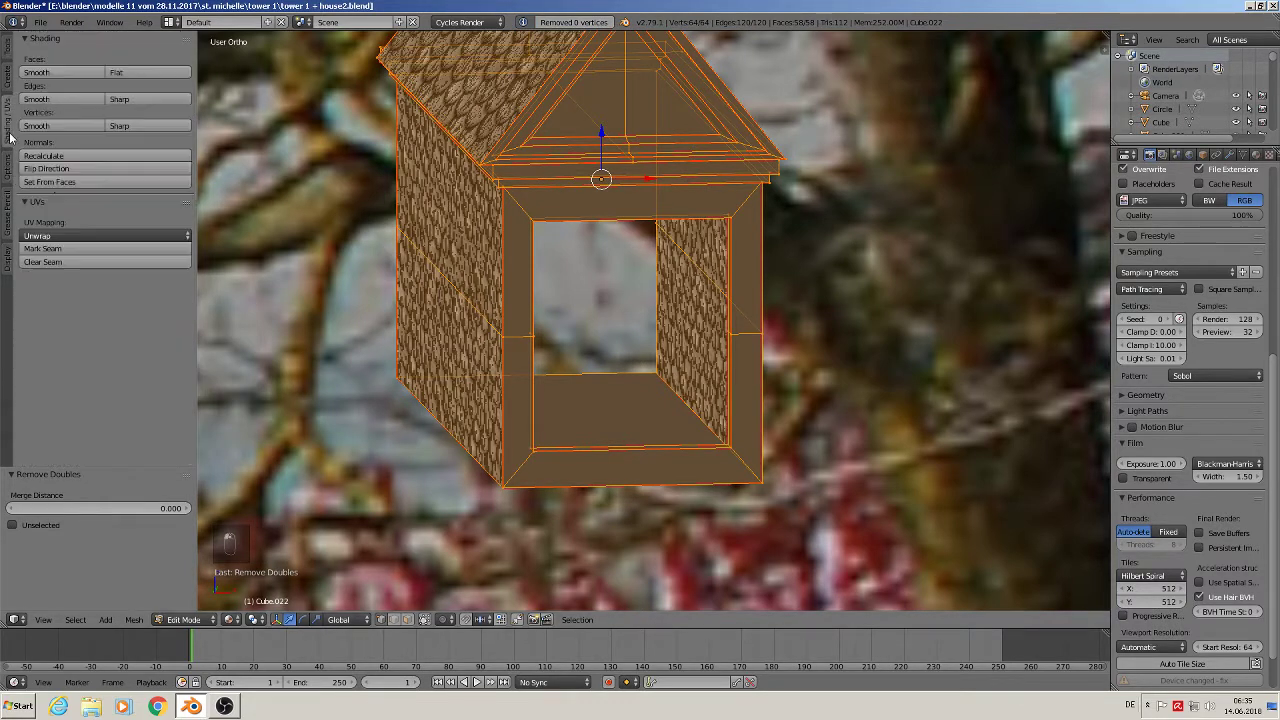
click(92, 158)
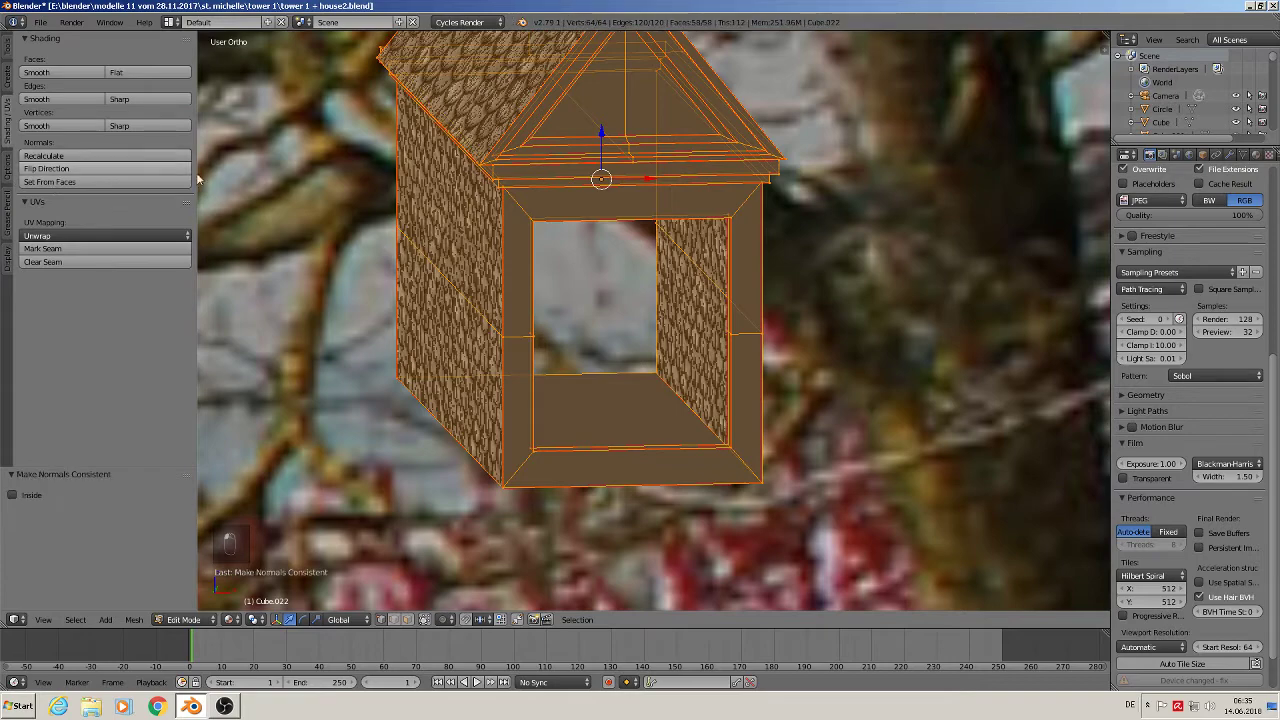
key(Tab)
key(Tab)
middle_drag(560, 271, 493, 262)
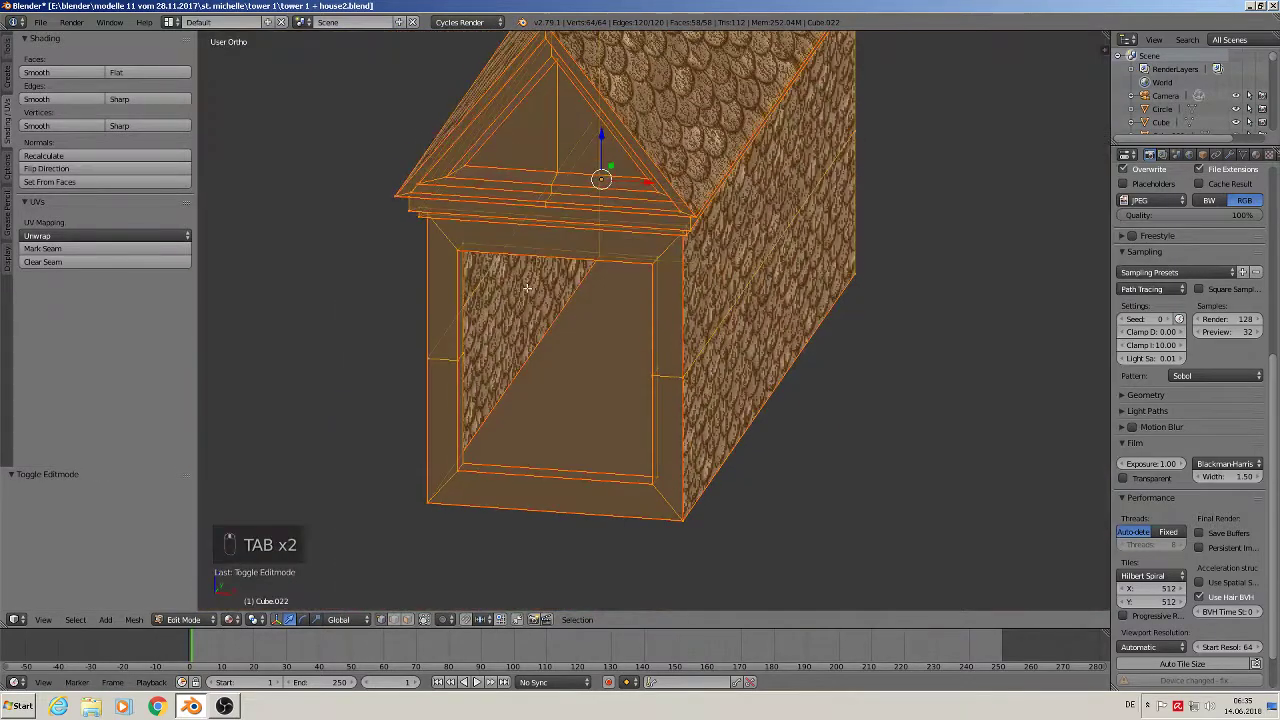
right_click(493, 262)
middle_drag(666, 257, 682, 297)
key(ctrl+b)
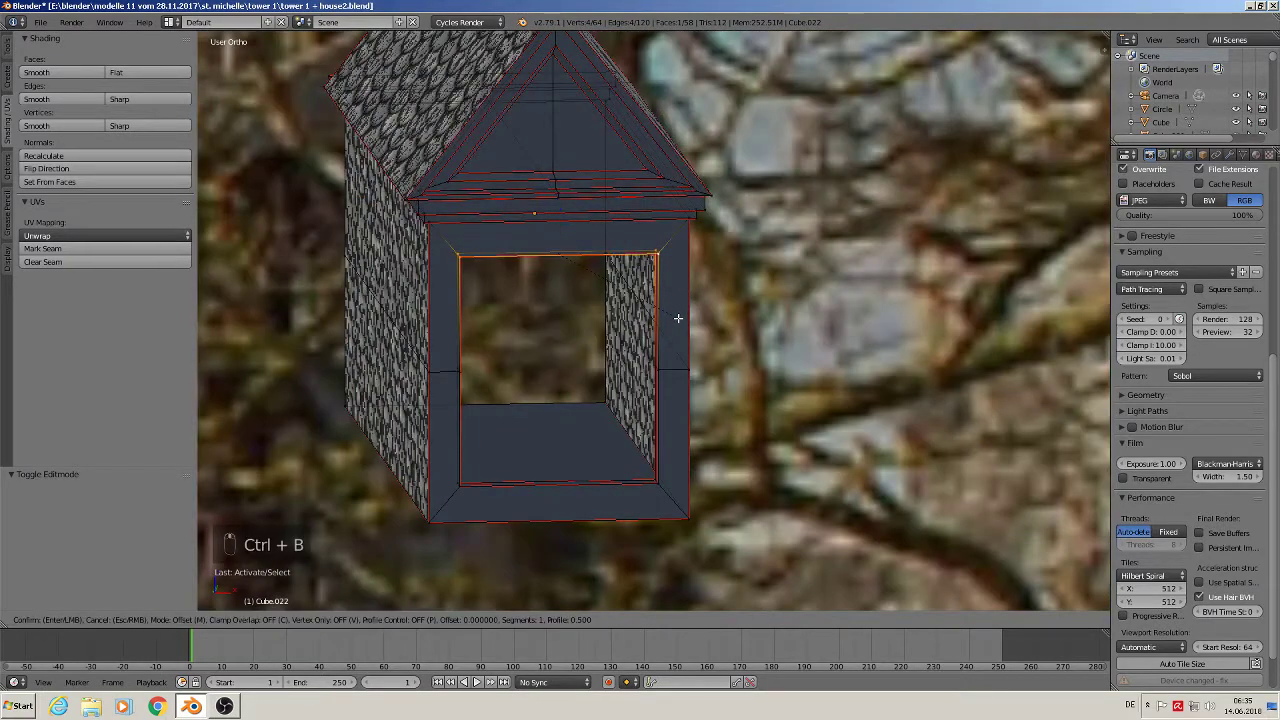
right_click(672, 302)
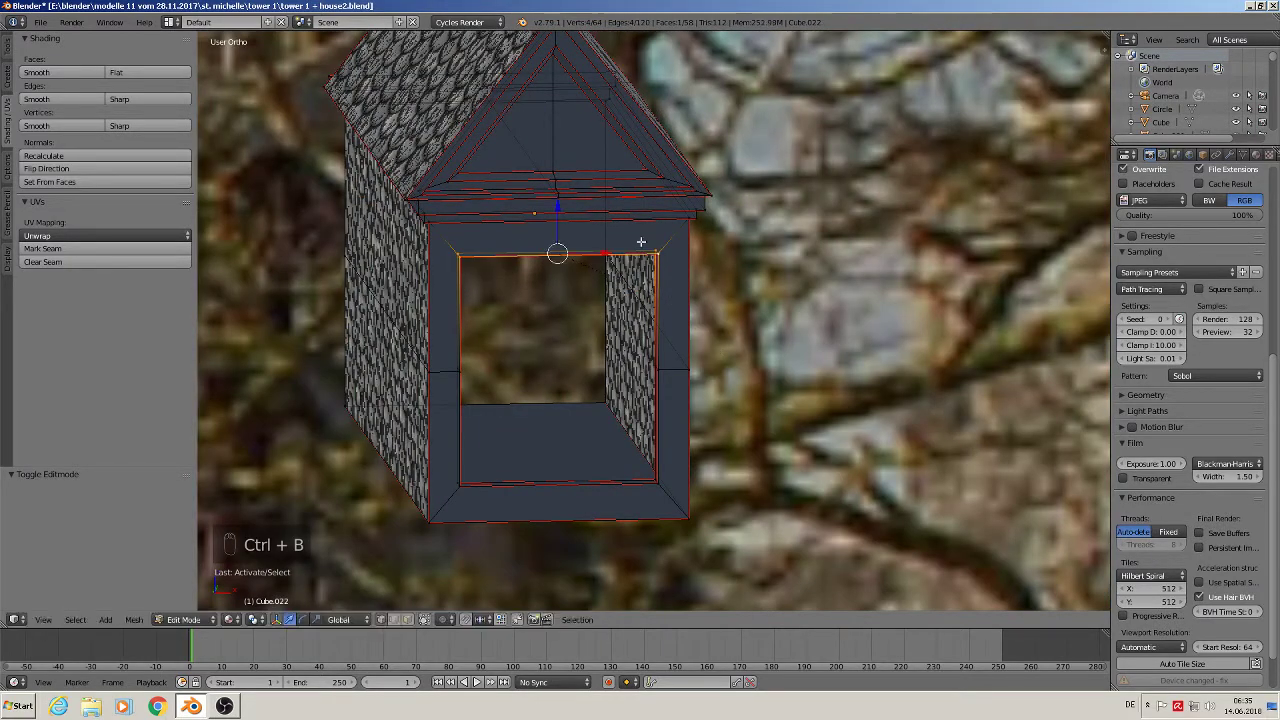
- Round the window opening's upper right corner edge with a 0.008 bevel of 5 segments
right_click(651, 251)
key(ctrl+b)
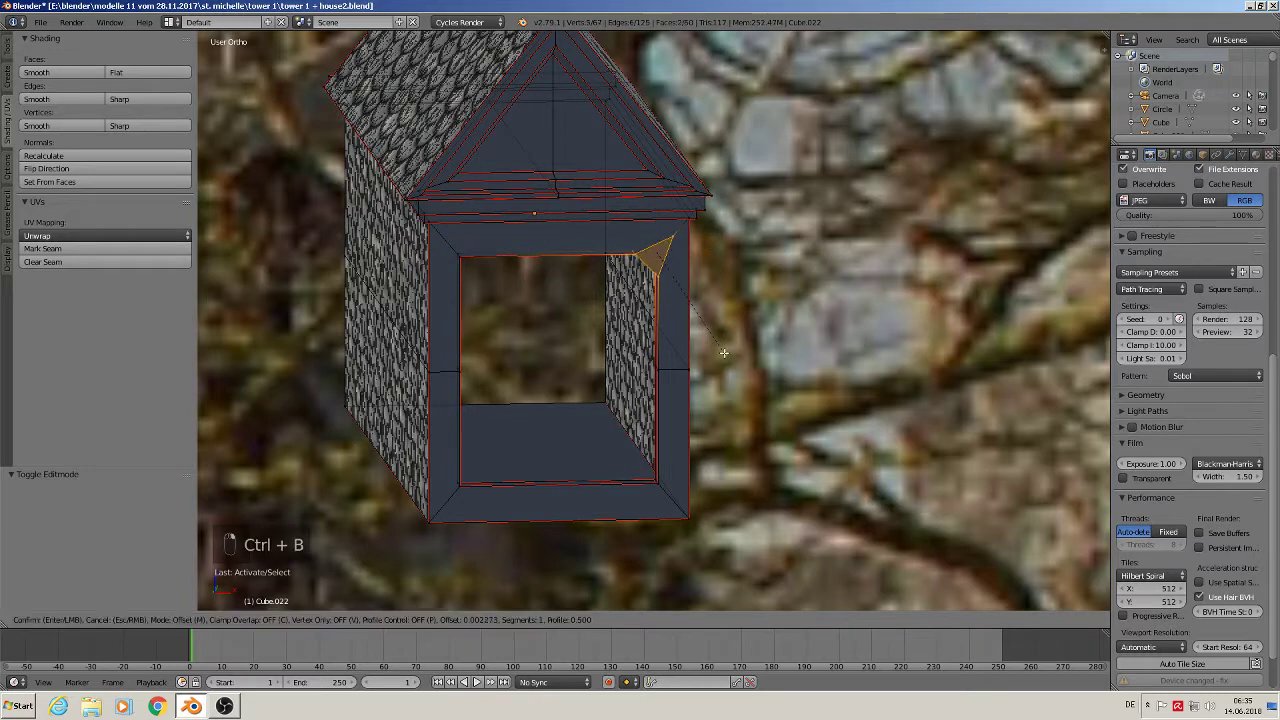
scroll(750, 400, up, 4)
click(750, 405)
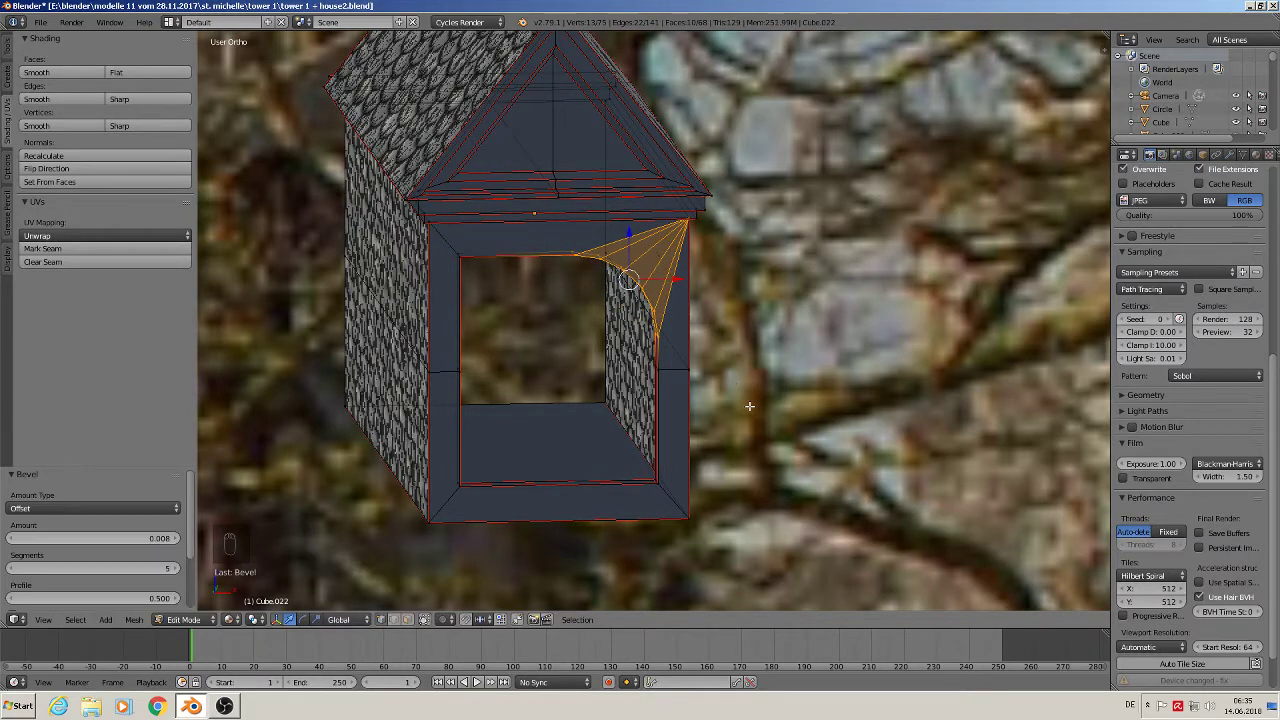
- Bevel the window opening's upper left corner edge by about 0.009 with several segments to complete the arch
right_click(459, 256)
middle_drag(545, 306, 462, 306)
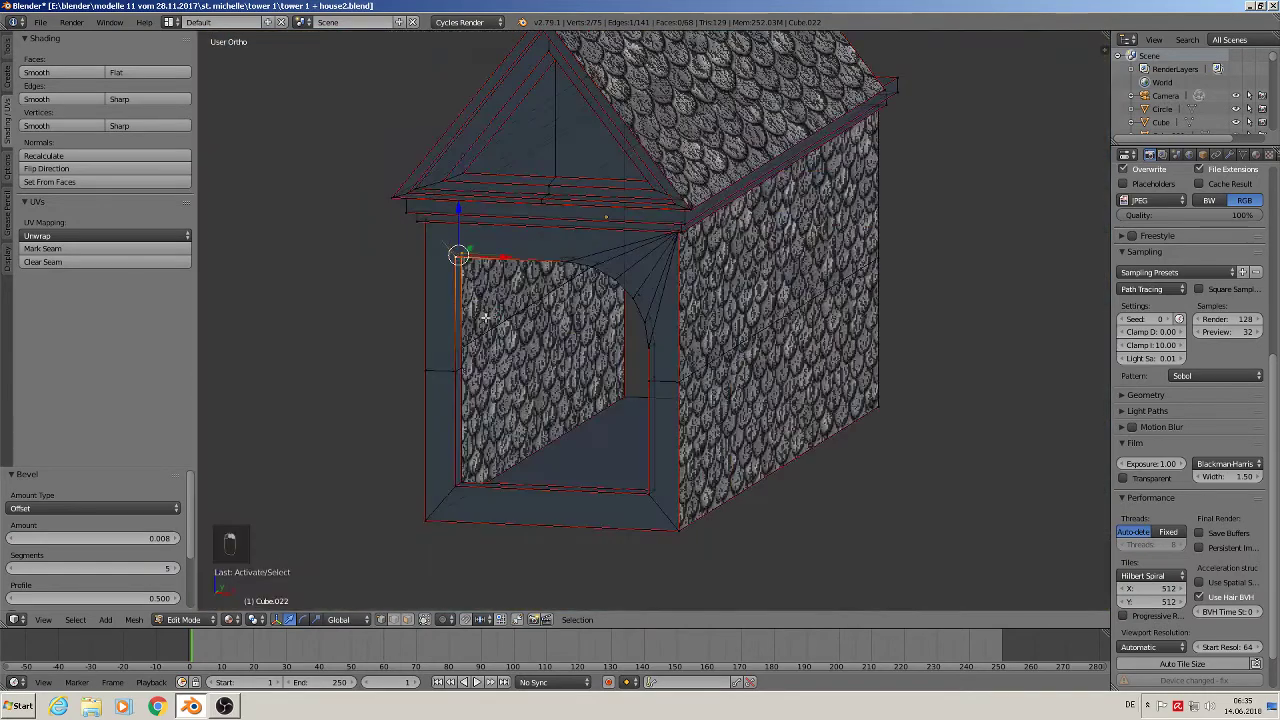
key(ctrl+b)
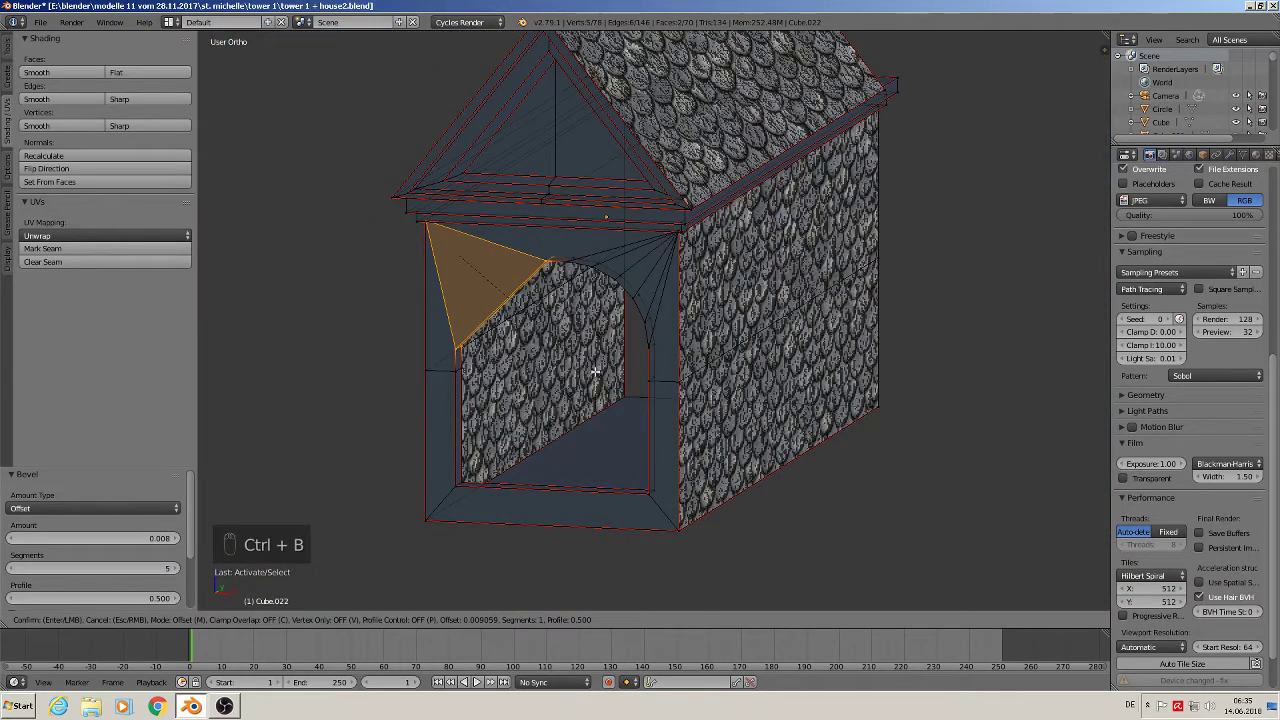
scroll(595, 371, up, 3)
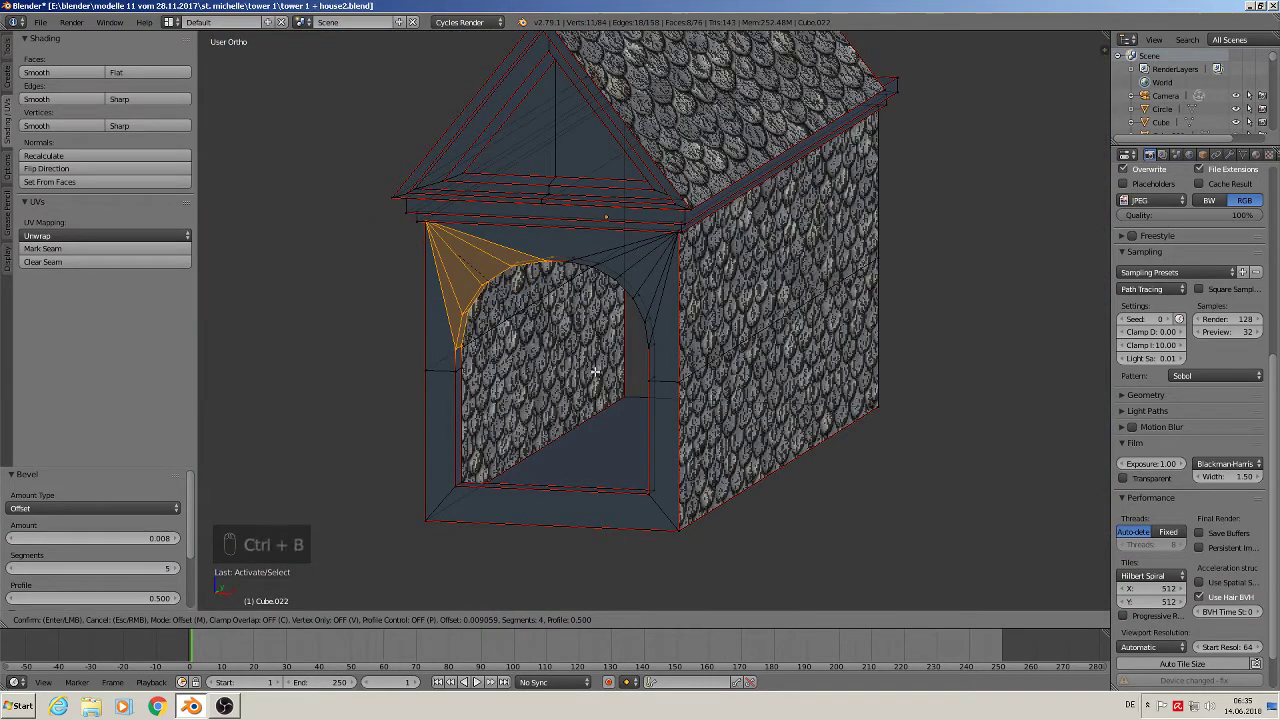
click(595, 371)
key(Tab)
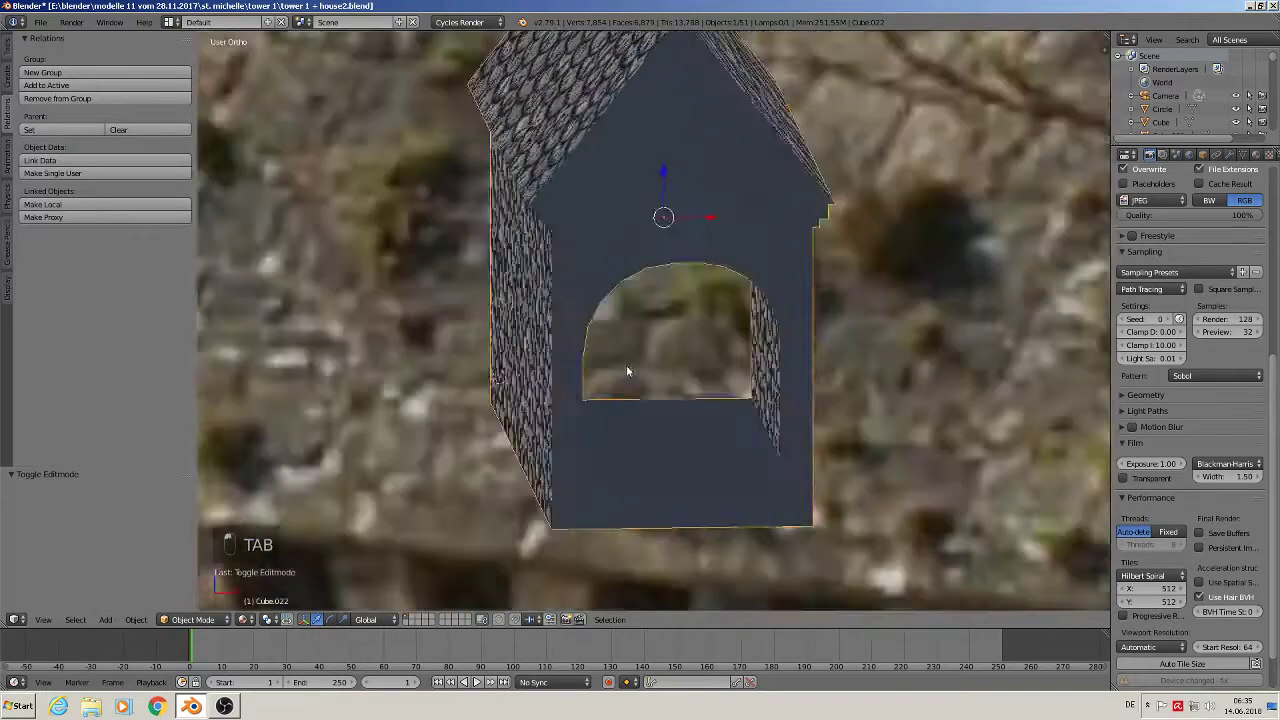
- Move the dormer 2.144 along X and -1.147 along Z onto the round tower in the reference photo with pink blossoms
middle_drag(627, 371, 663, 324)
scroll(721, 264, down, 10)
scroll(683, 345, down, 2)
scroll(693, 331, down, 6)
scroll(676, 327, up, 2)
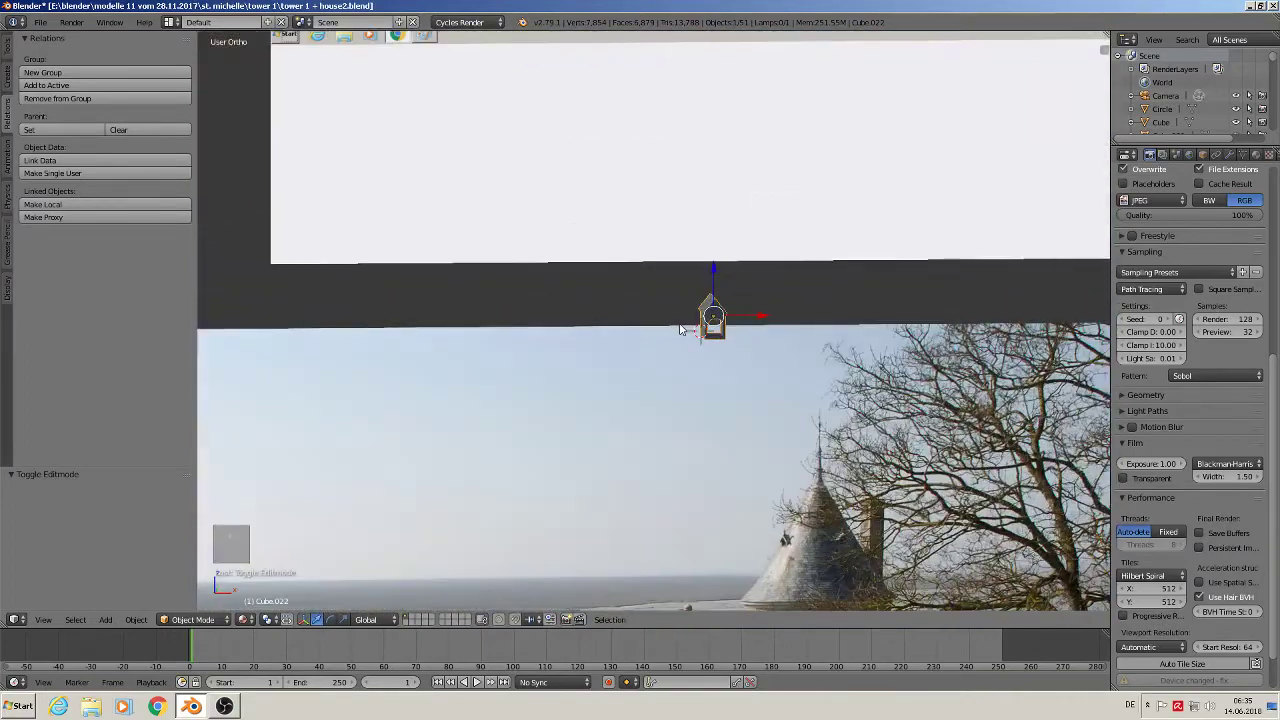
key(KP_1)
scroll(733, 352, down, 6)
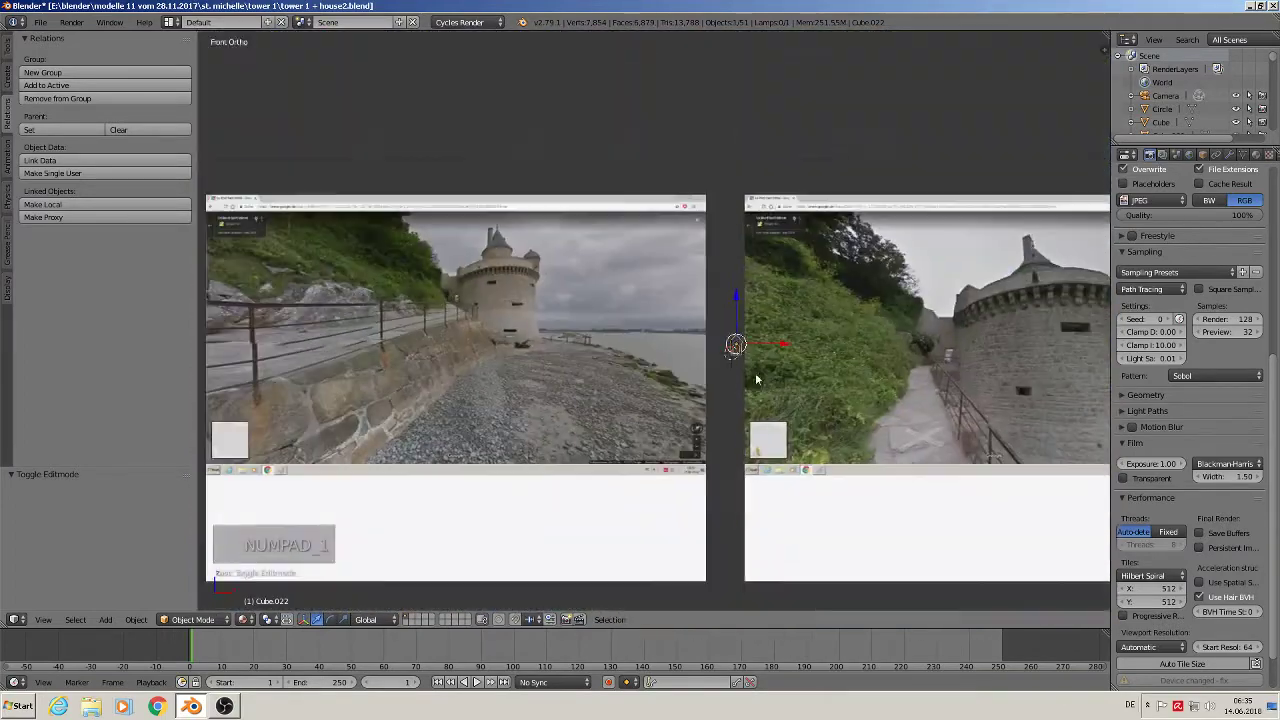
shift+middle_drag(755, 375, 664, 222)
scroll(664, 222, down, 3)
shift+middle_drag(737, 324, 564, 240)
scroll(587, 126, down, 3)
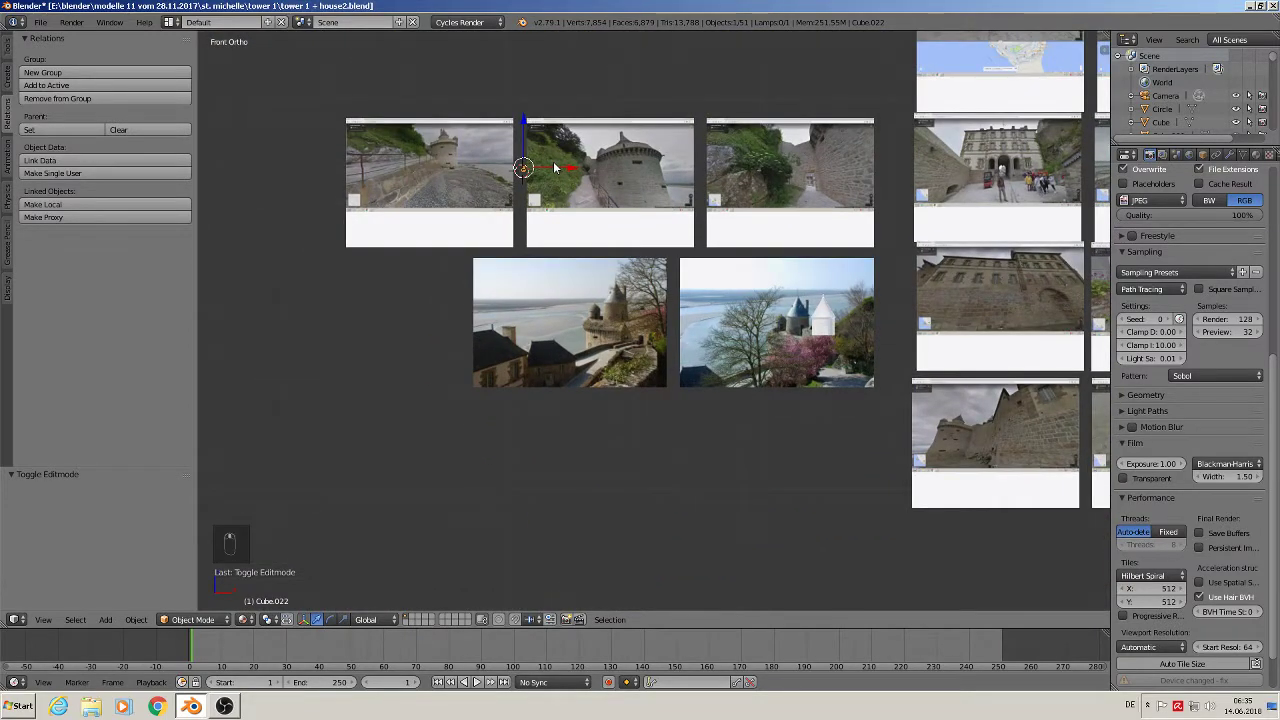
key(g)
click(838, 318)
- Raise the dormer 0.040 along Z onto the photographed tower's conical roof
scroll(685, 289, up, 6)
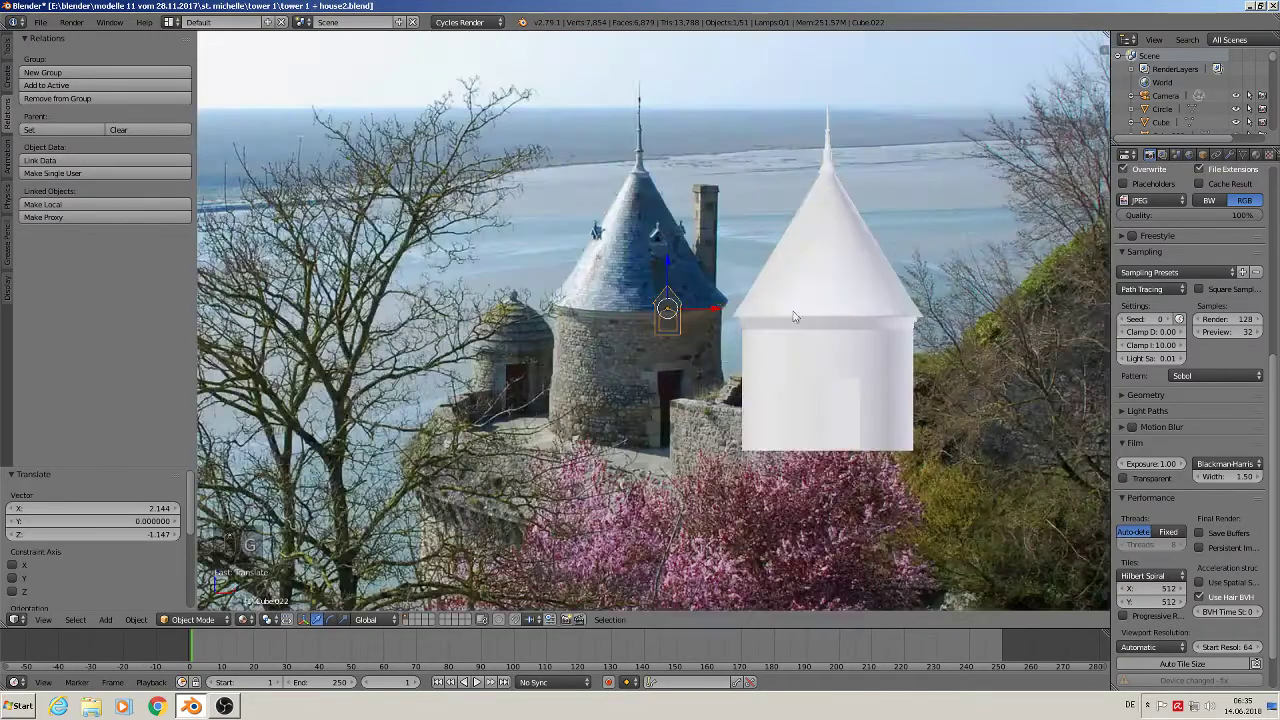
key(g)
key(z)
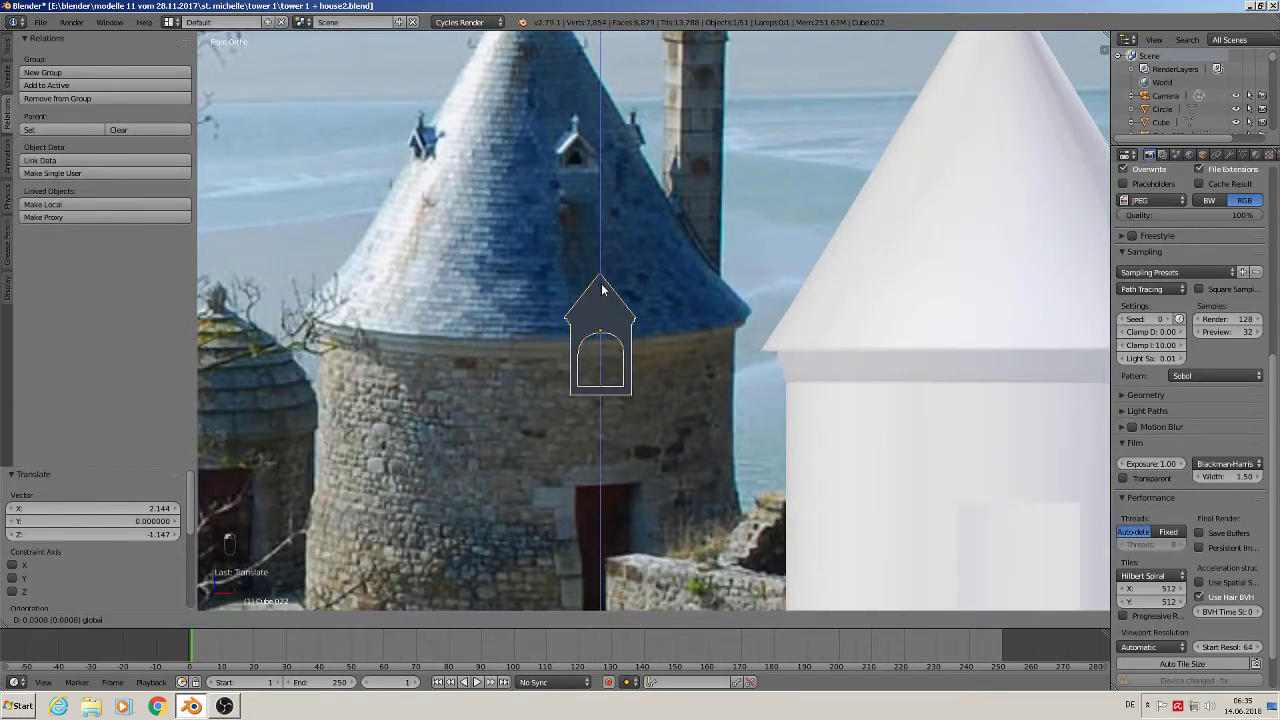
click(615, 258)
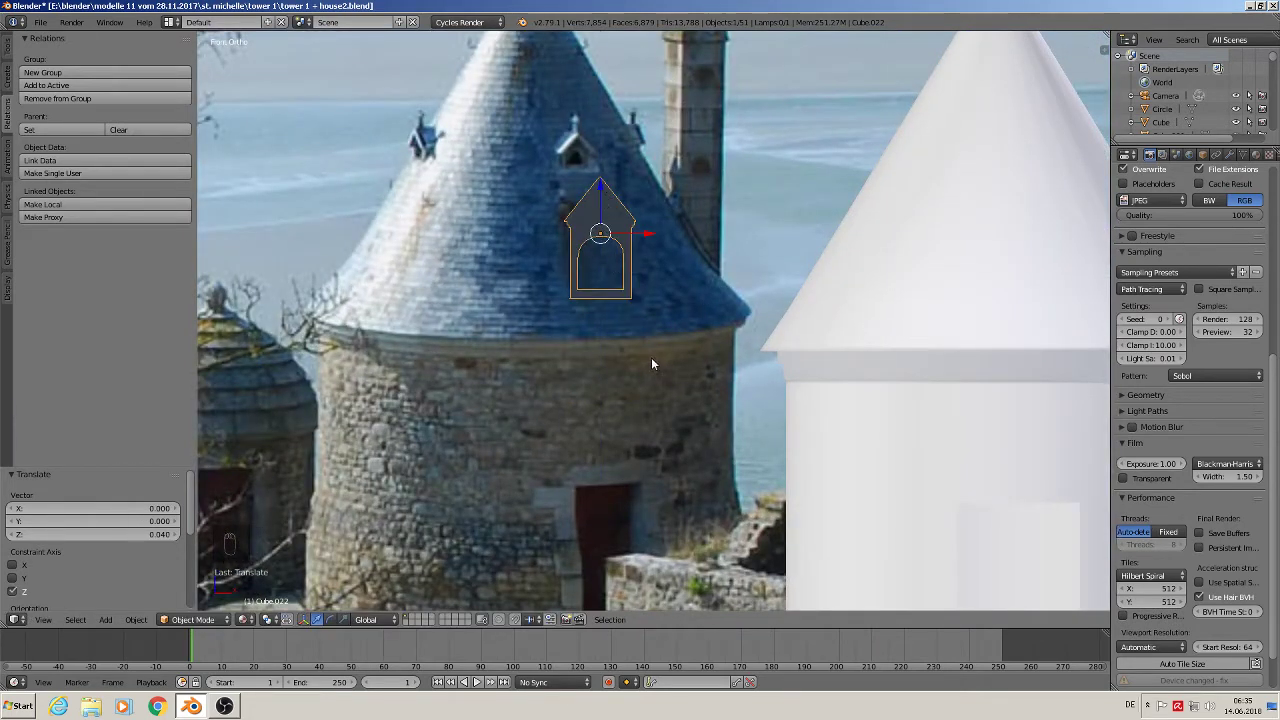
- Scale the dormer by 0.665 along Z and by 0.492 uniformly to approach the size of the photographed dormers
key(s)
key(z)
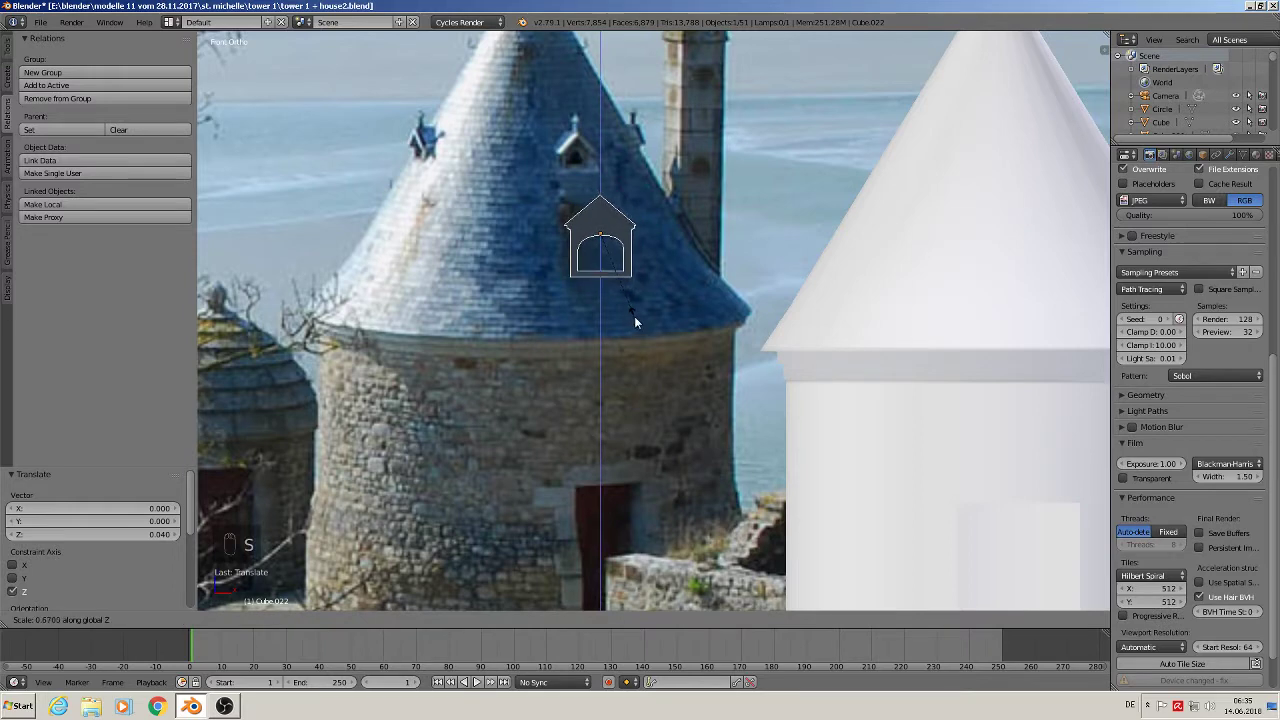
click(634, 315)
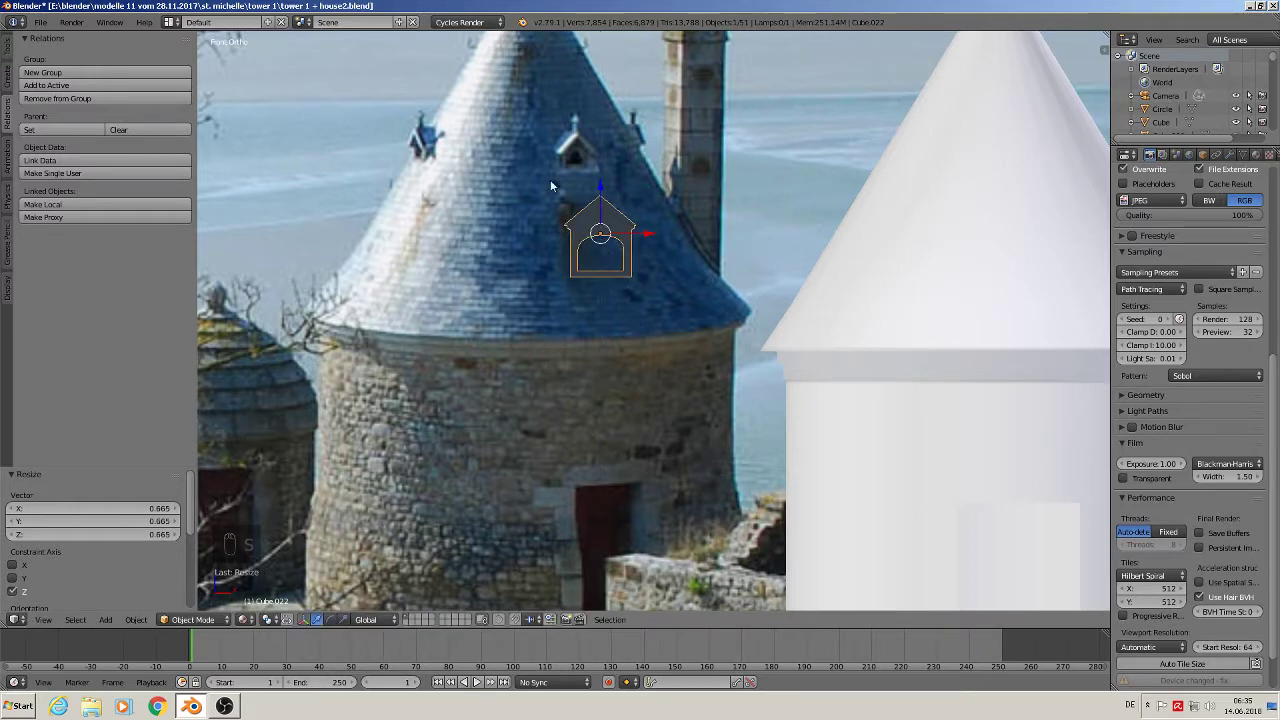
scroll(603, 213, down, 2)
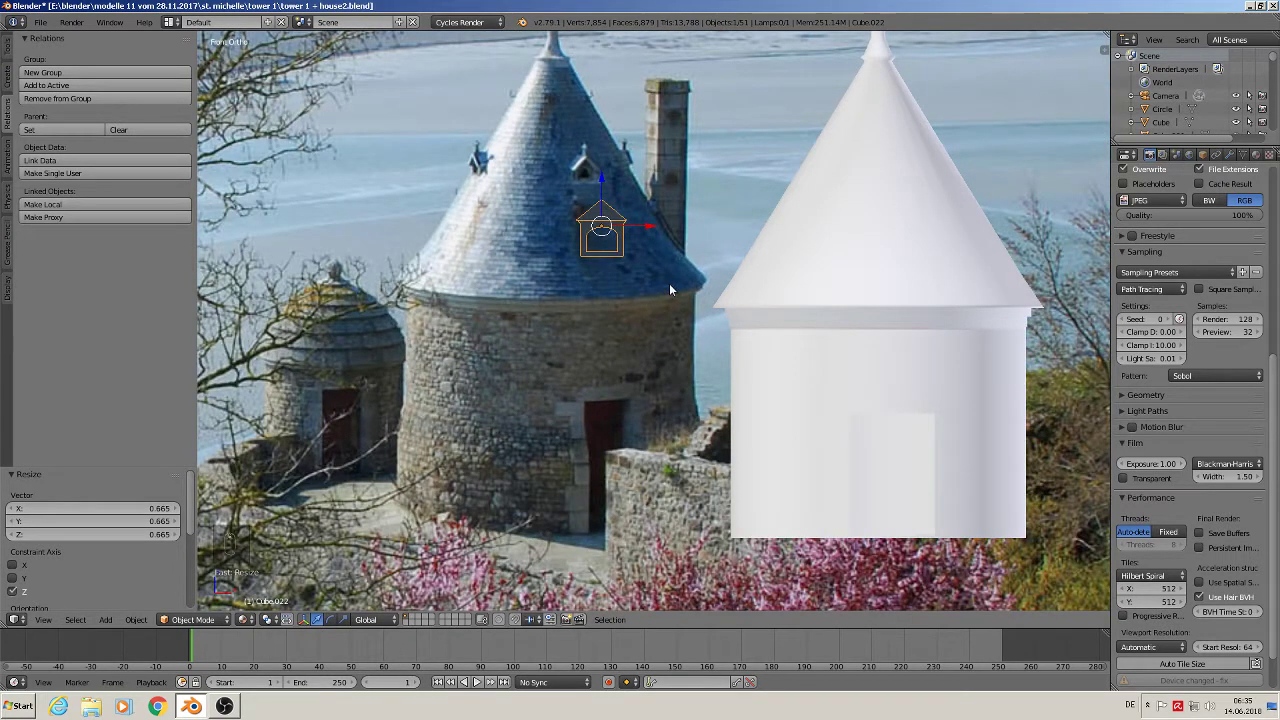
key(s)
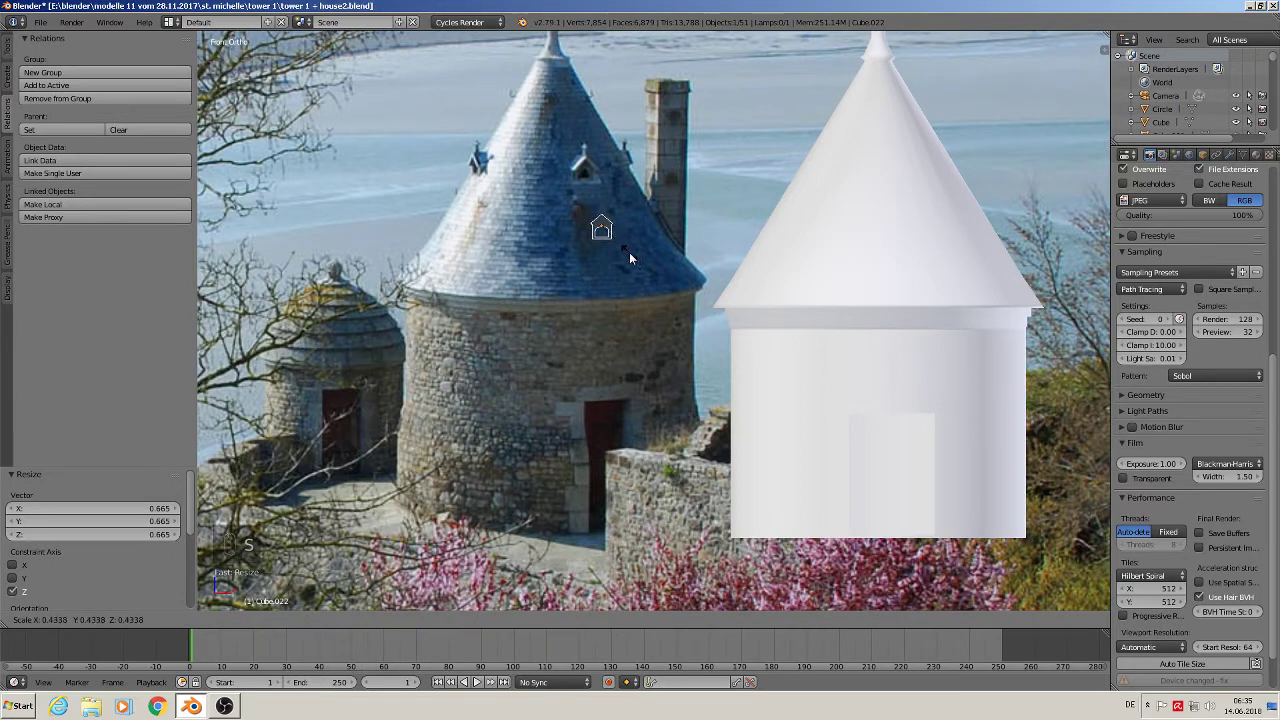
click(634, 255)
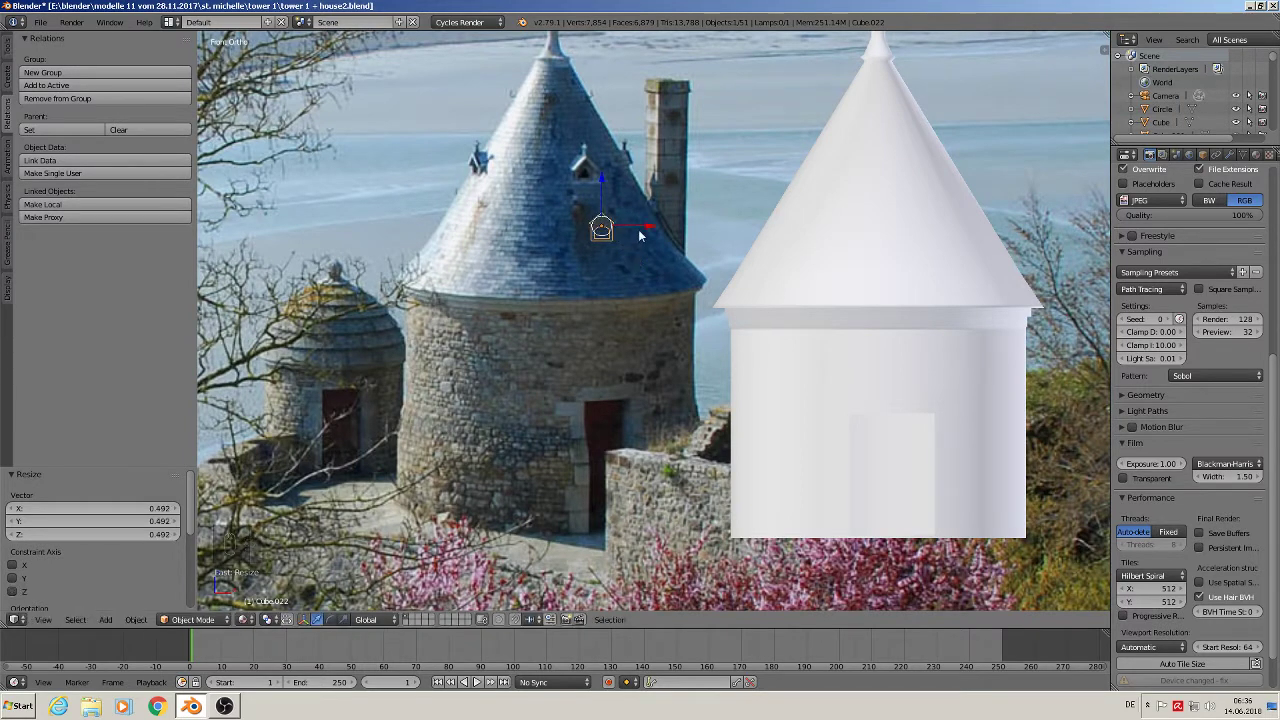
- Move the dormer 0.170 along X and 0.033 along Z in front of the modelled tower's conical roof
key(g)
key(x)
click(923, 231)
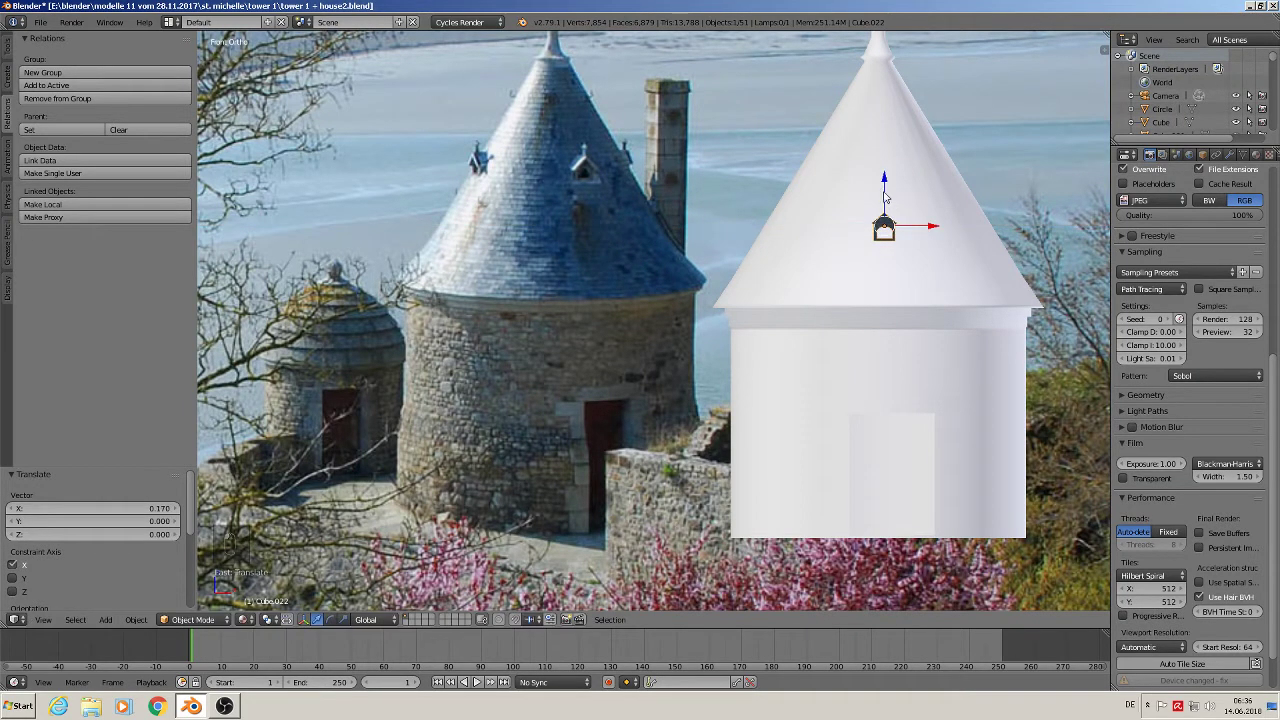
key(g)
key(z)
click(892, 127)
- Move the dormer 6.805 and another 0.018 along Y so it sits in the modelled tower's conical roof
middle_drag(892, 127, 798, 342)
scroll(884, 197, down, 10)
scroll(798, 326, up, 6)
drag(893, 371, 628, 242)
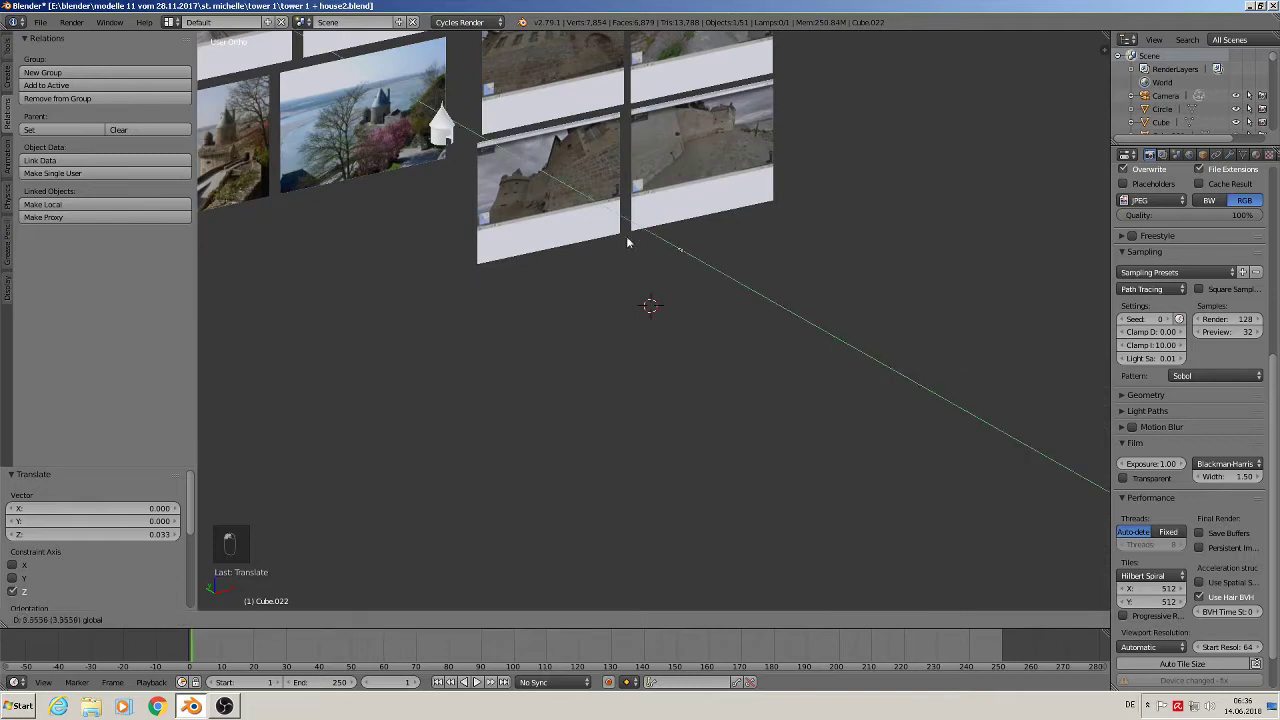
drag(405, 145, 405, 146)
key(KP_Decimal)
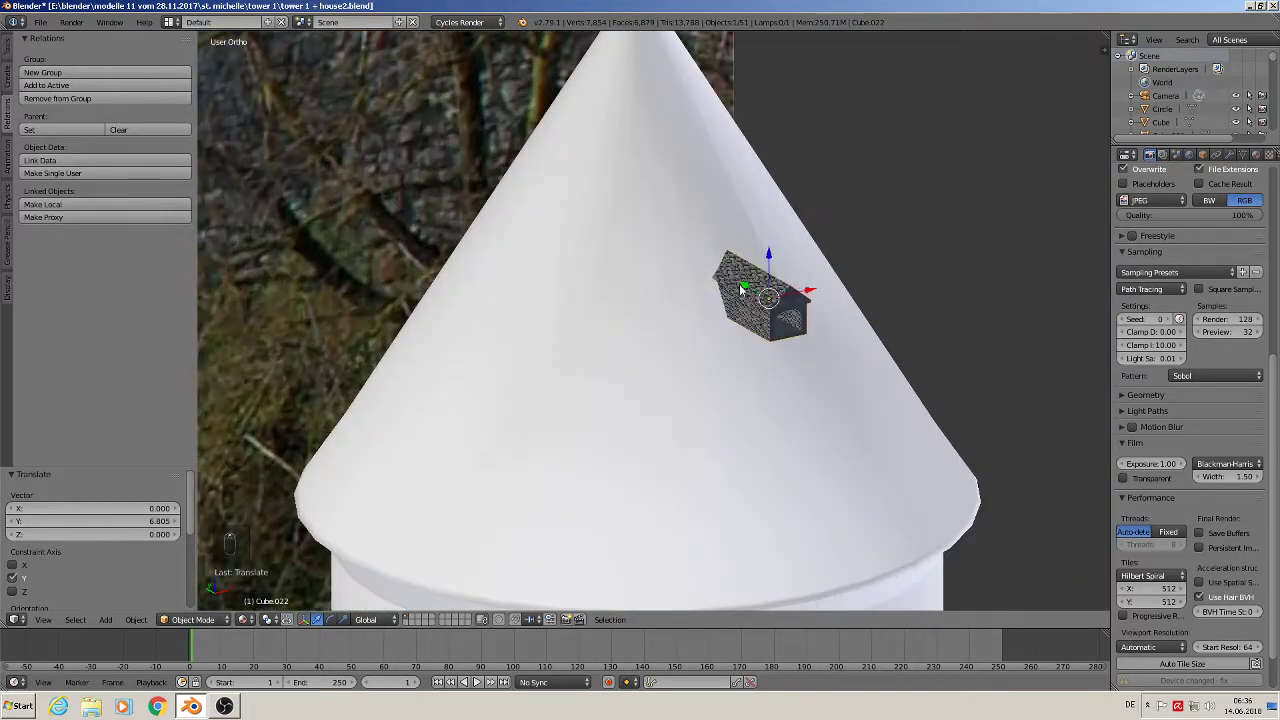
drag(741, 289, 708, 268)
scroll(708, 268, down, 4)
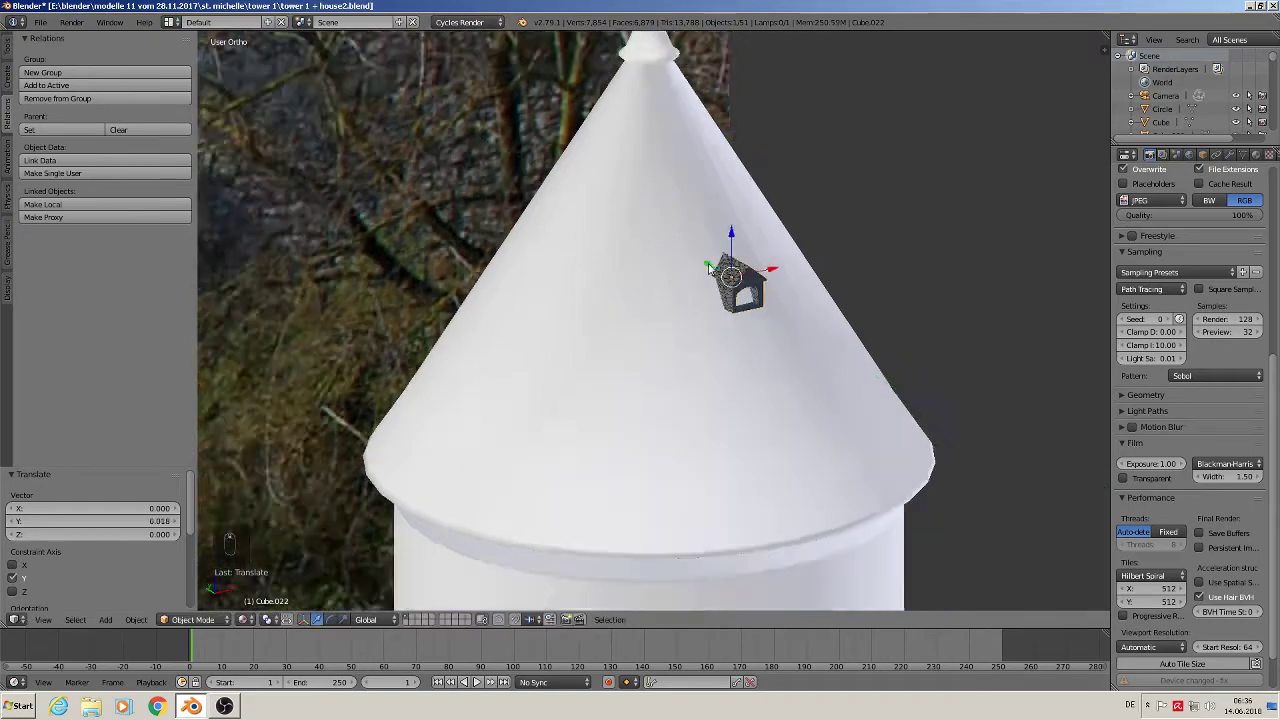
- Duplicate the dormer 0.109 along Y to the opposite side of the roof and rotate the copy 180° about Z
middle_drag(708, 268, 781, 318)
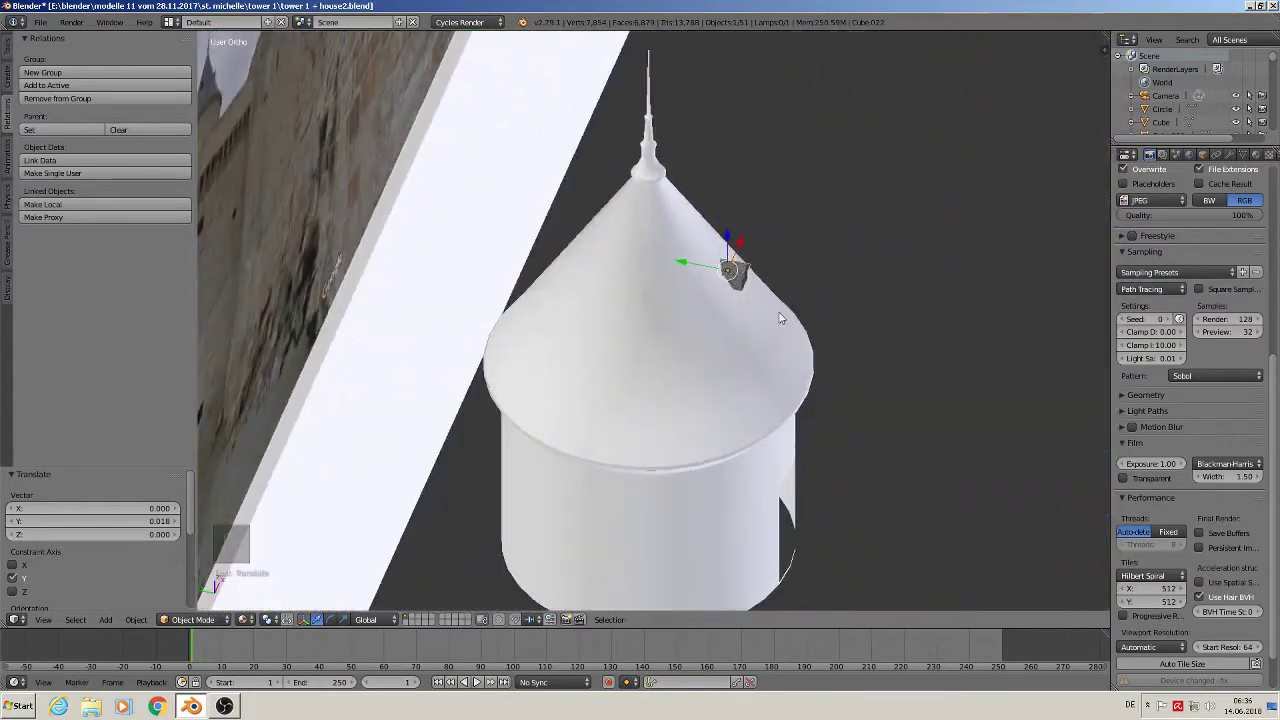
key(shift+d)
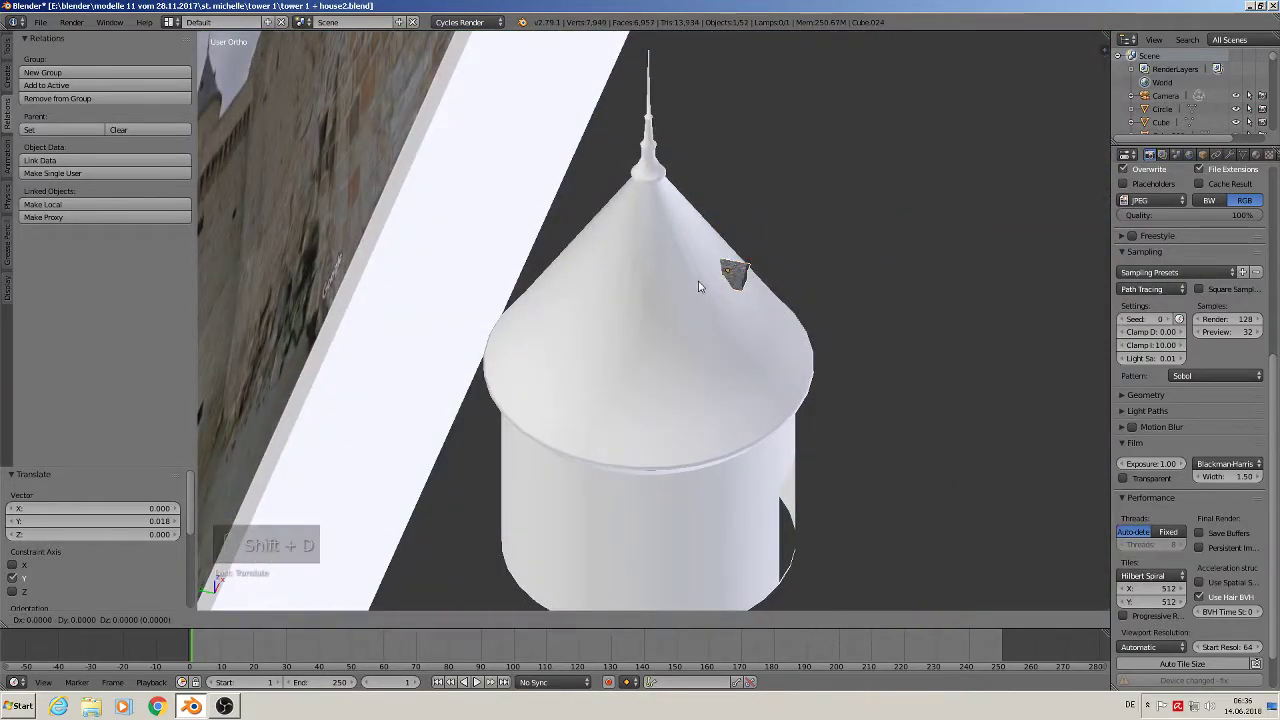
click(517, 311)
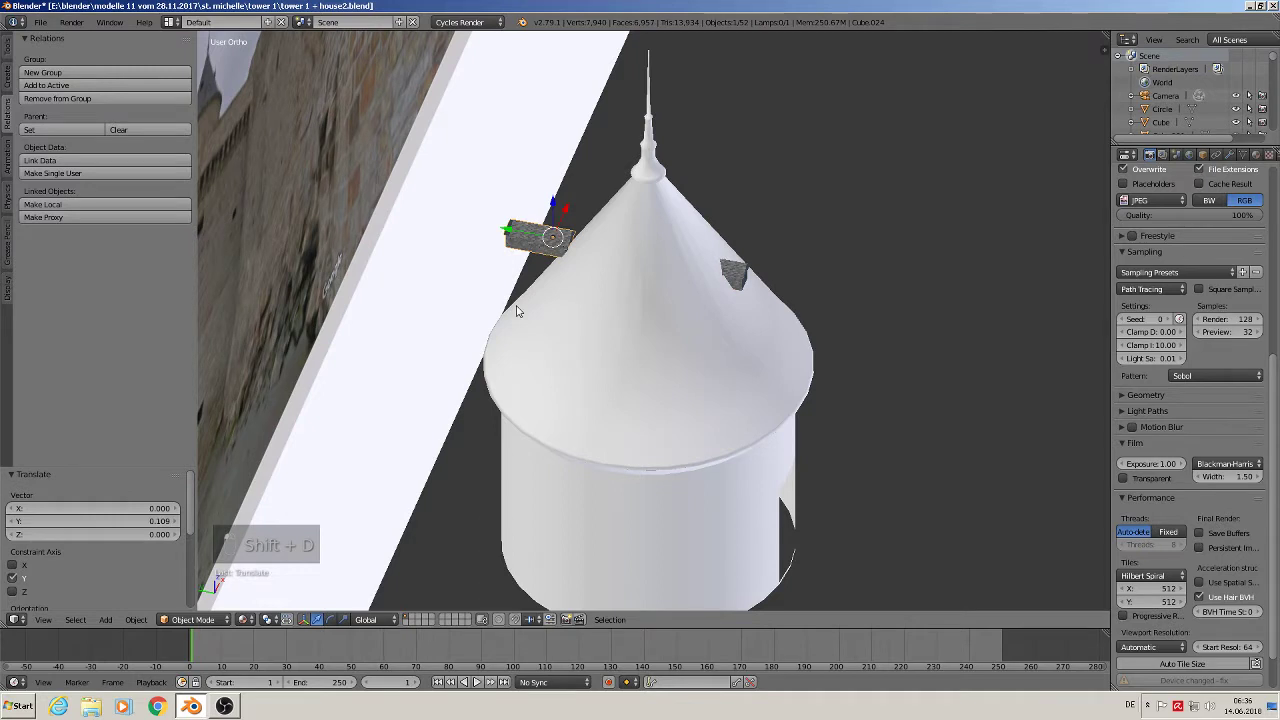
text(rz180)
key(Return)
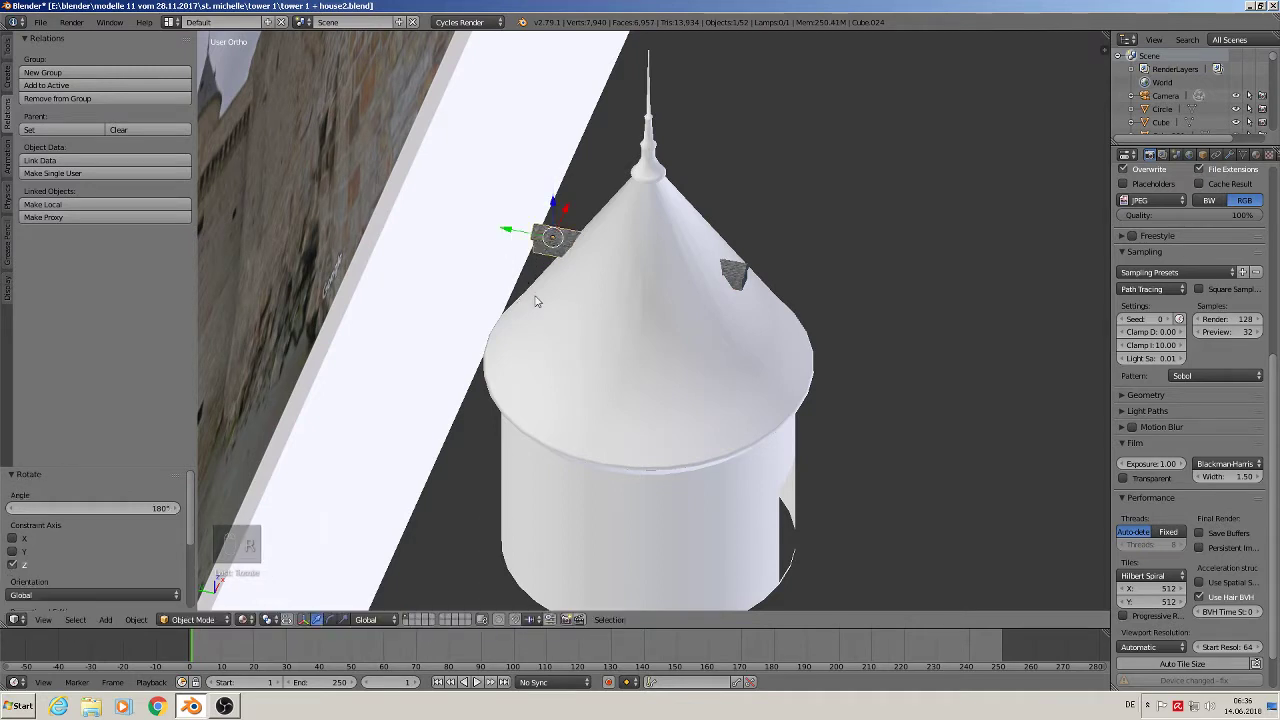
- Sink the rotated dormer copy into the back of the cone by moving it -0.016 along Y
key(g)
key(y)
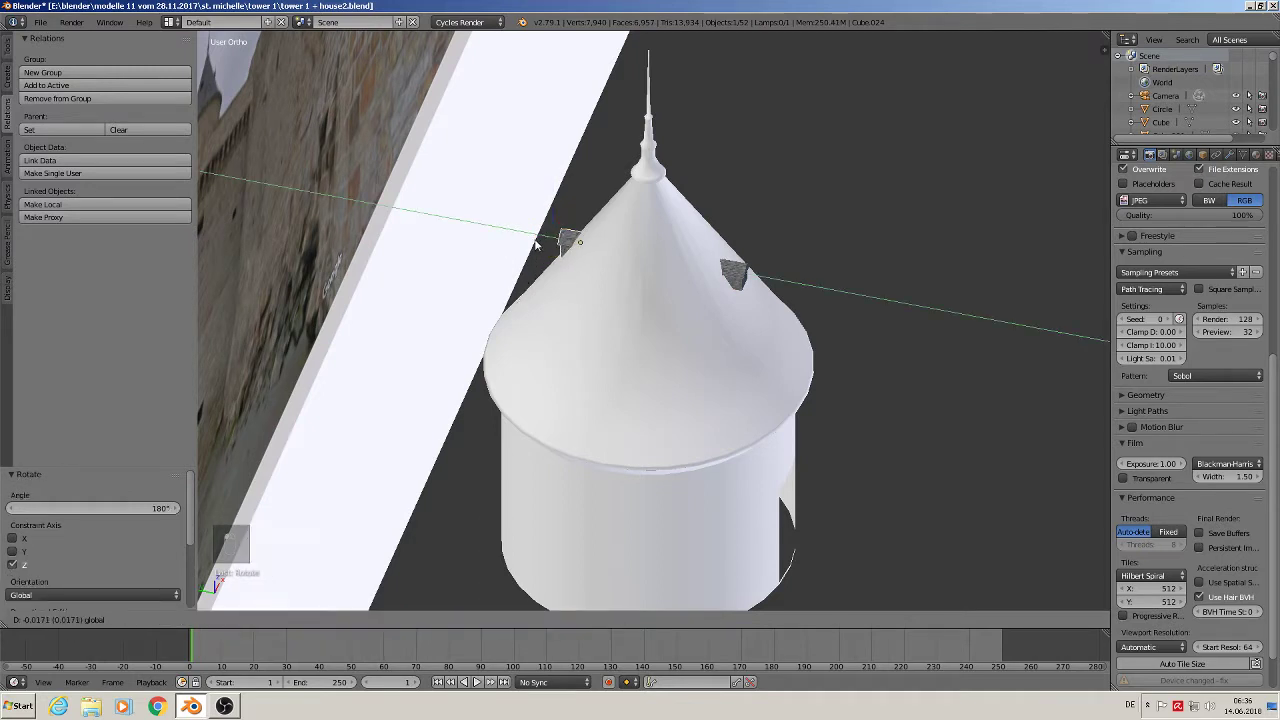
click(534, 243)
scroll(650, 248, up, 8)
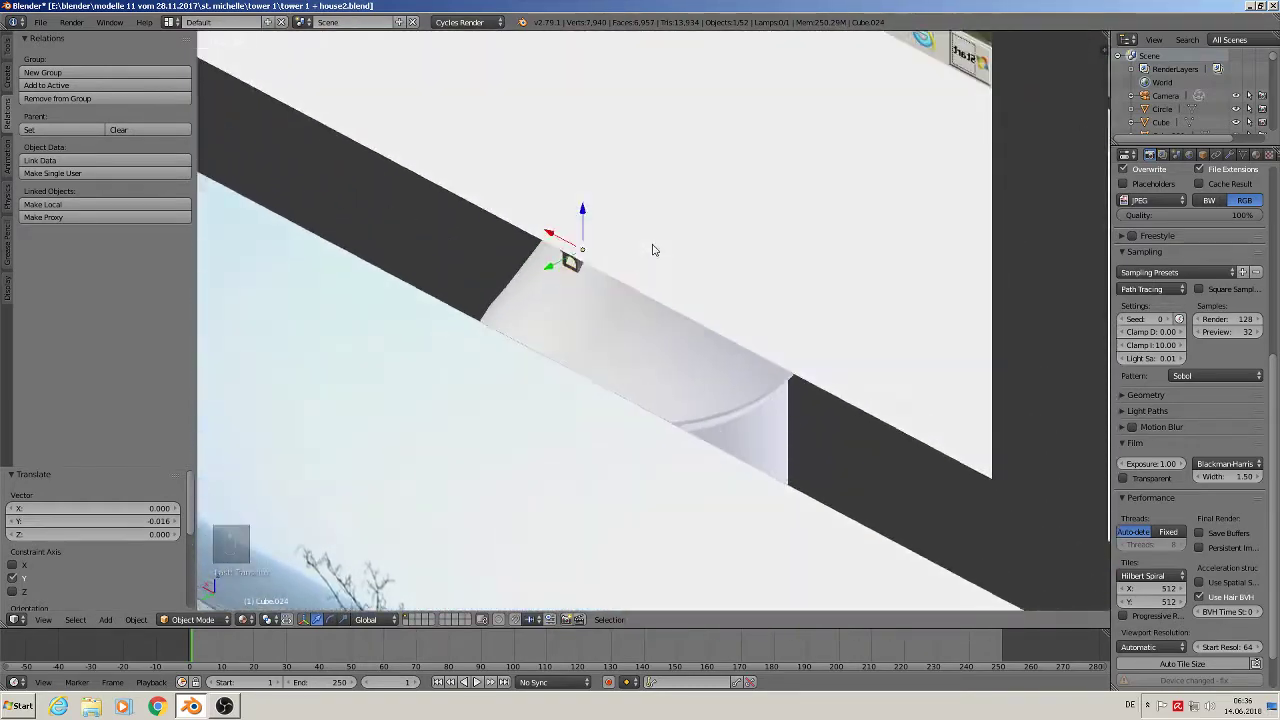
- Duplicate the rear dormer for a side of the roof and move the copy -0.087 along X
middle_drag(652, 249, 547, 273)
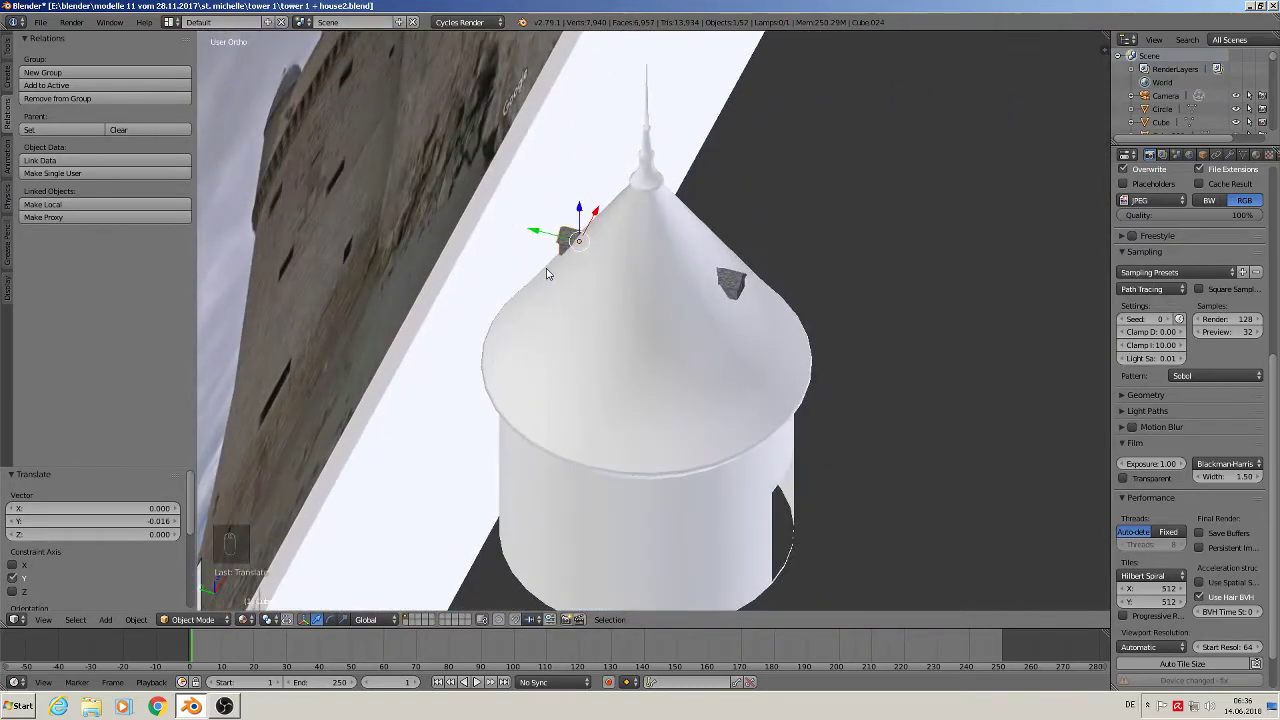
key(shift+d)
click(547, 273)
drag(539, 234, 618, 268)
key(g)
key(x)
click(623, 333)
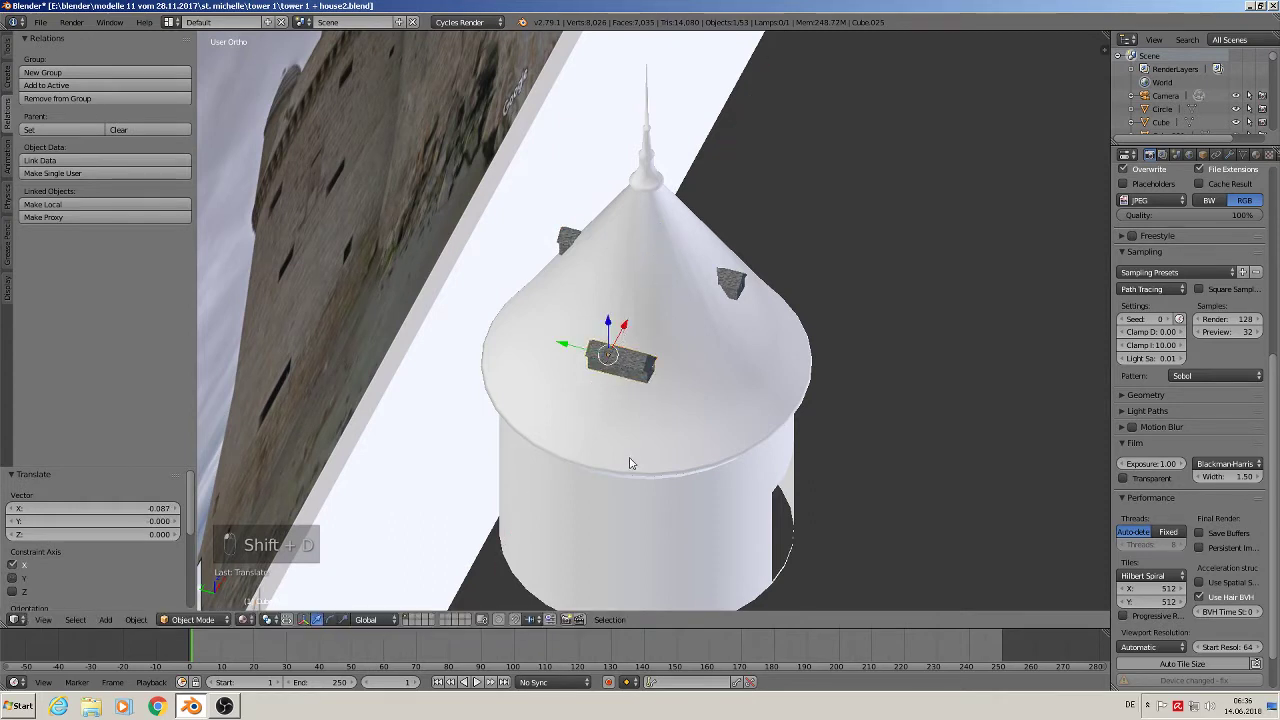
- Rotate the third dormer -90° about Z and move it 0.117 and another 0.012 along X into the roof's side
key(r)
text(z)
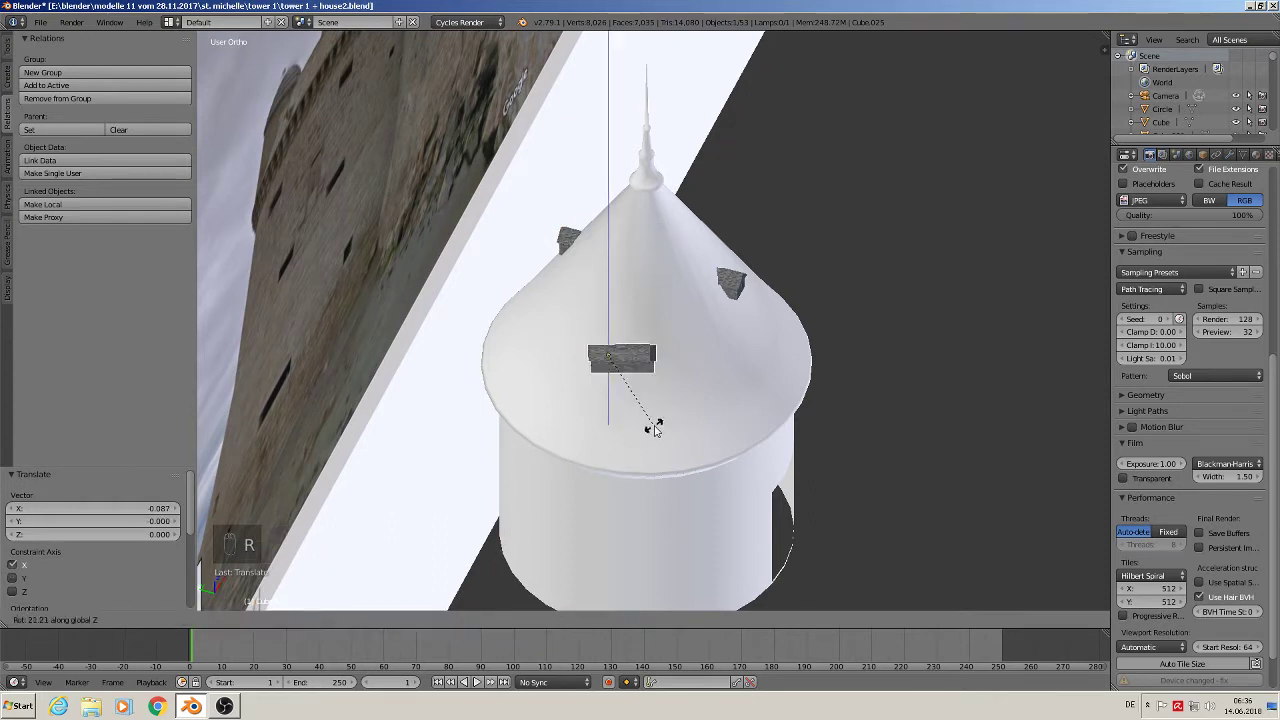
text(90)
key(Return)
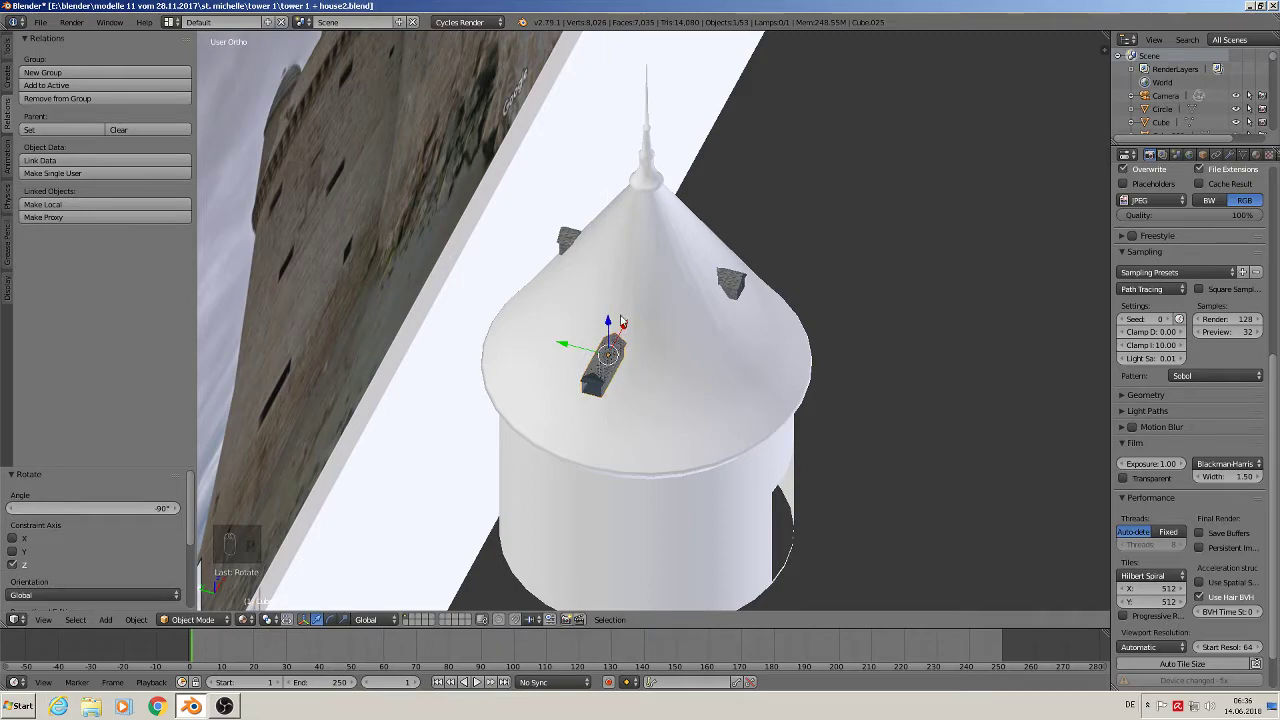
key(g)
key(x)
click(713, 218)
middle_drag(713, 218, 547, 242)
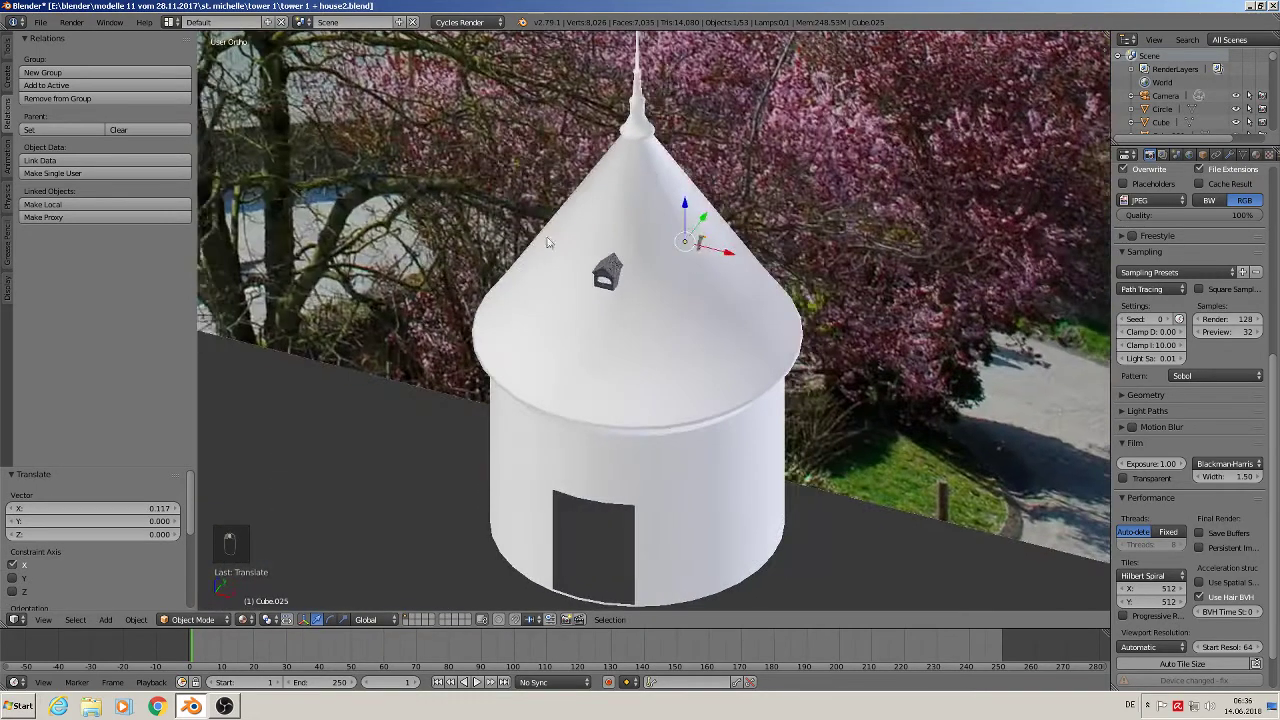
key(g)
key(x)
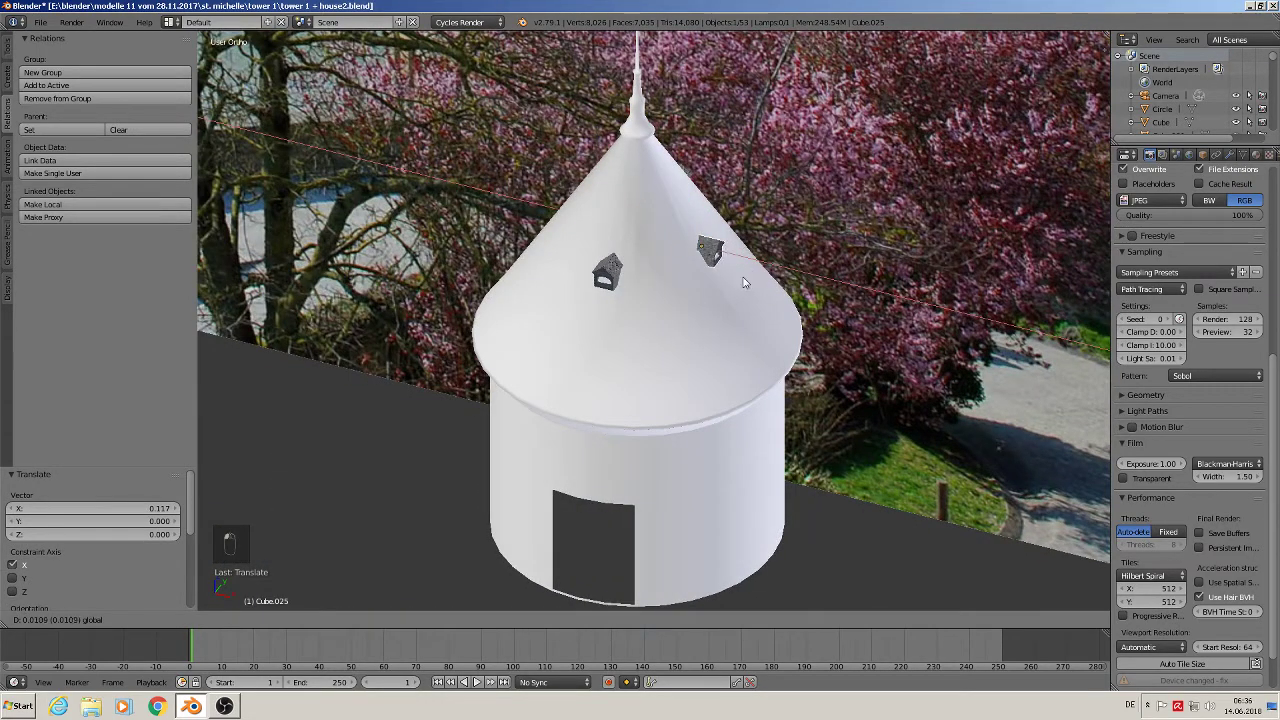
click(745, 286)
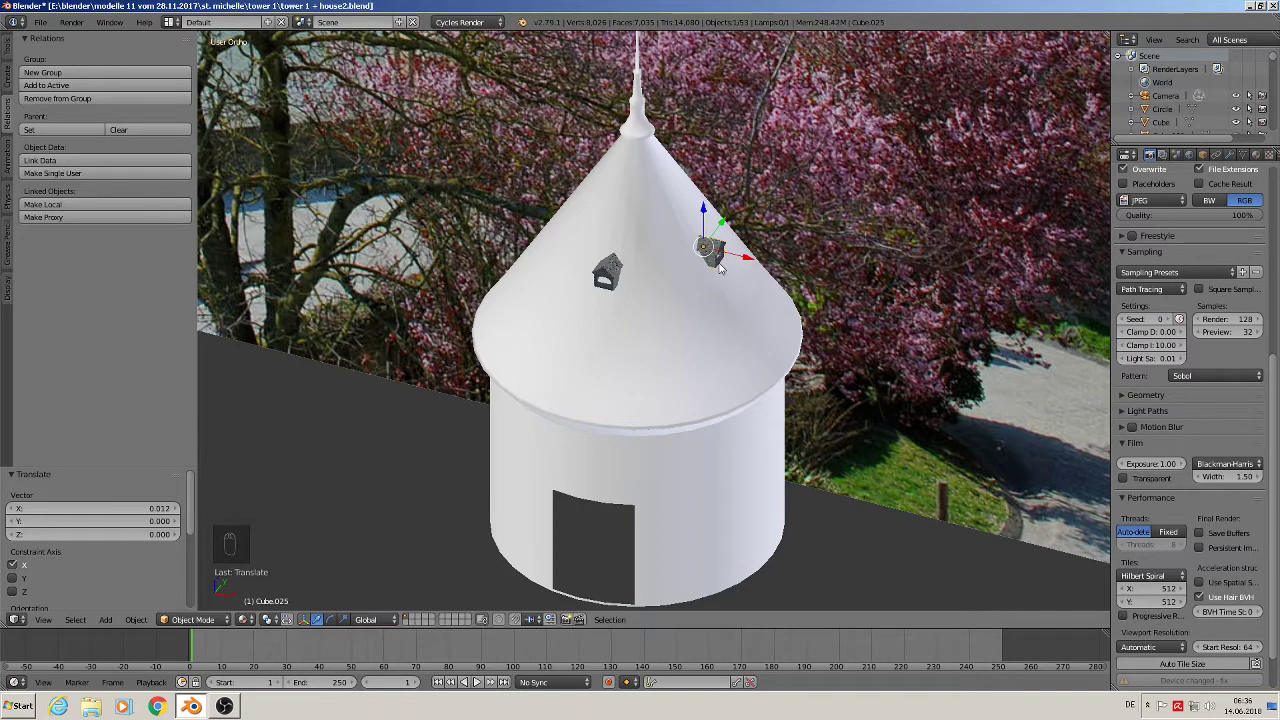
- Duplicate the side dormer -0.131 along X to the opposite side of the roof and rotate the copy 180° about Z
key(shift+d)
click(574, 272)
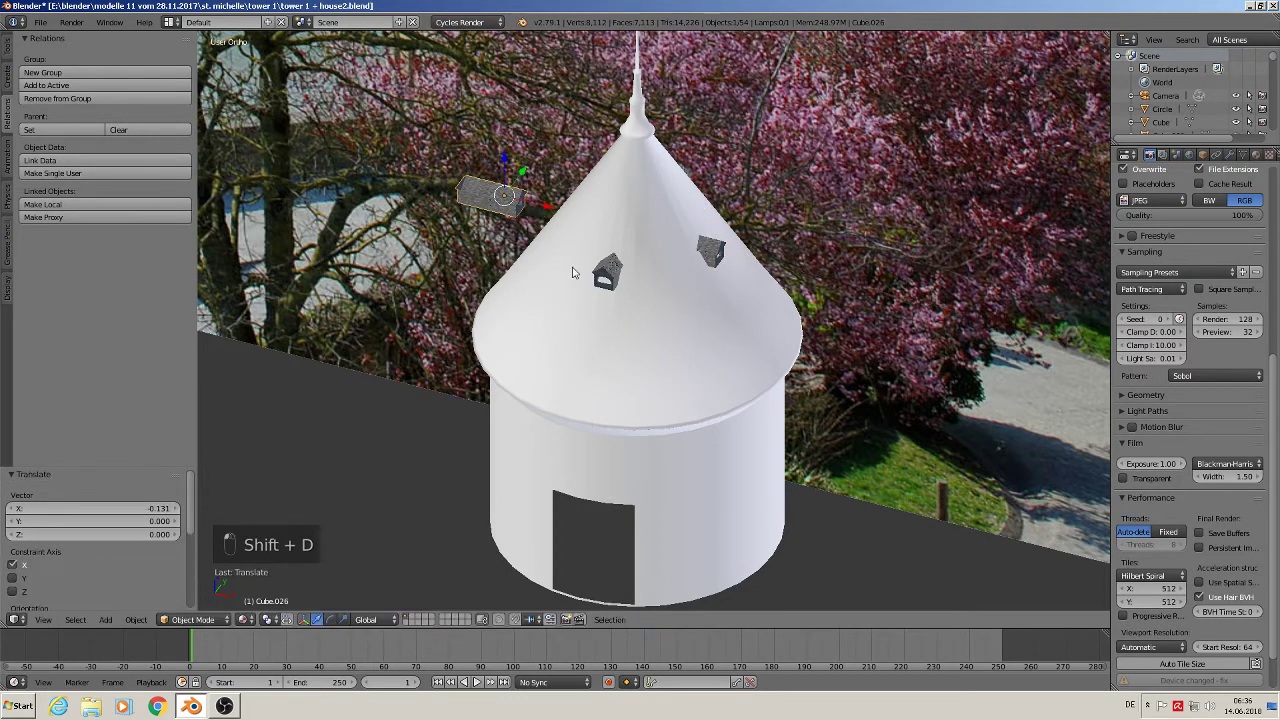
text(rz180)
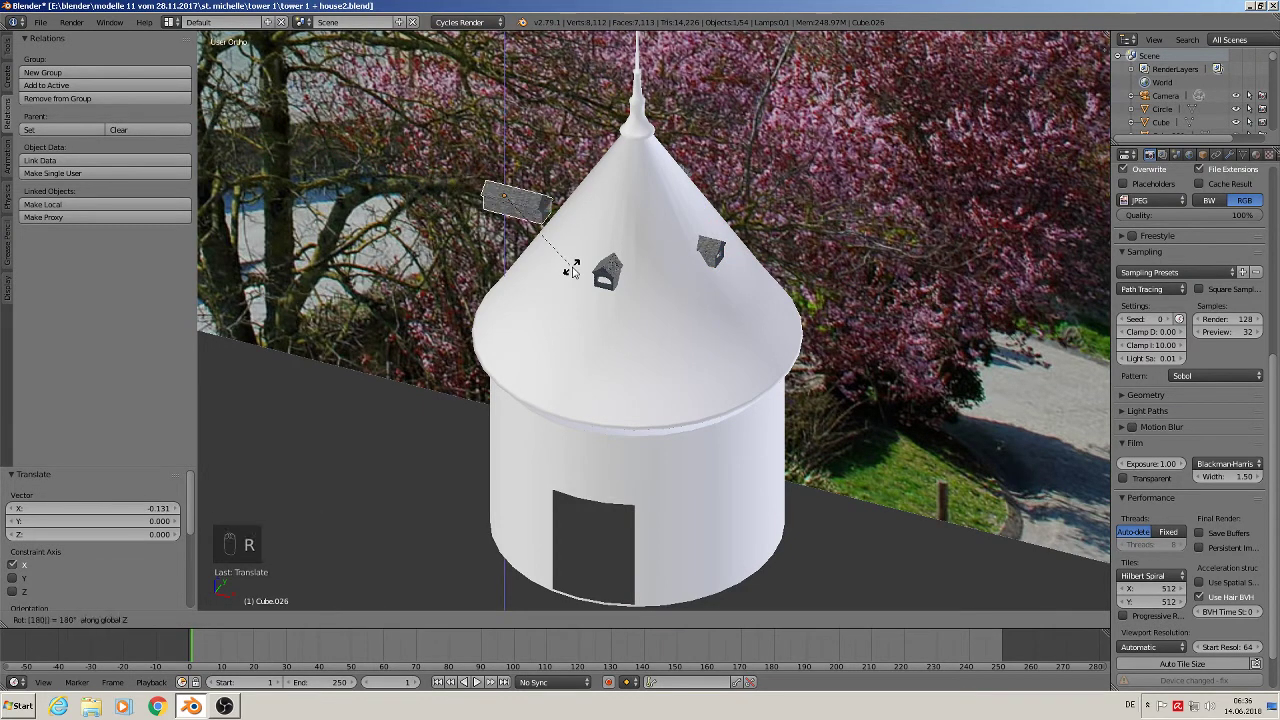
key(Return)
- Seat the fourth dormer in the cone's side by moving it 0.042 along X
key(g)
key(x)
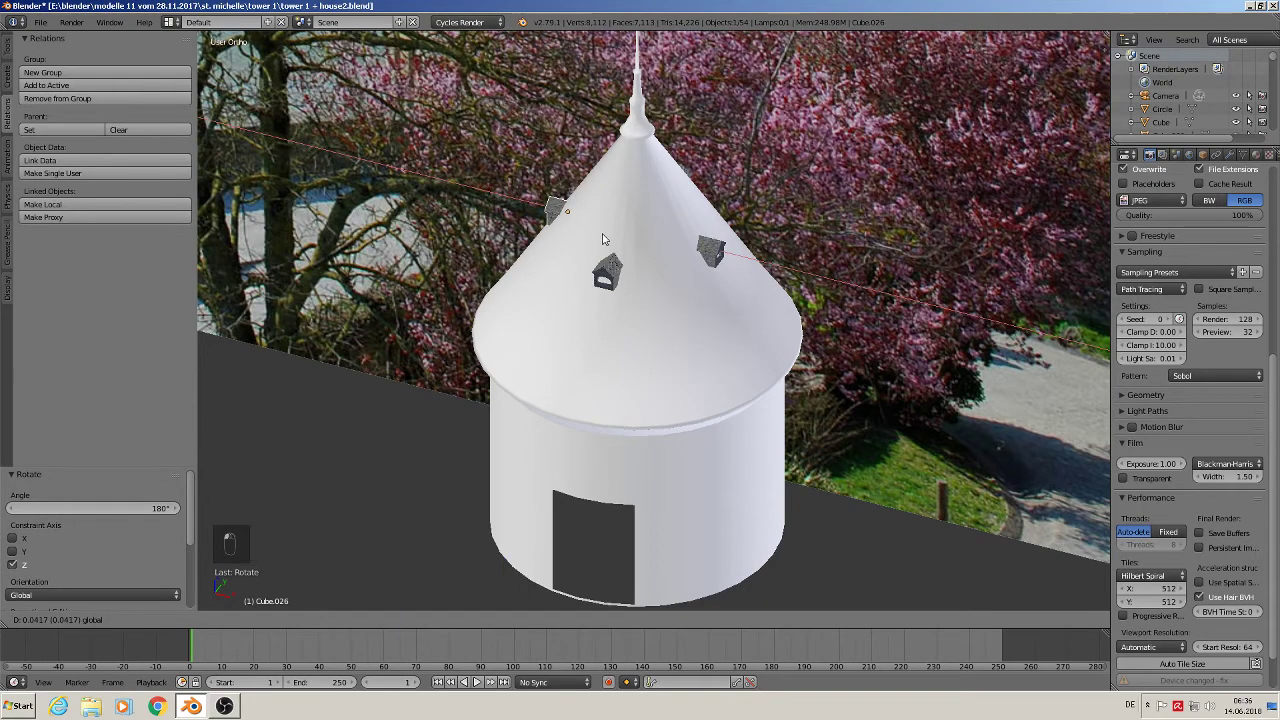
click(603, 239)
- Centre the two side dormers on the round roof in top view by moving both 0.007 along Y
middle_drag(603, 239, 800, 337)
key(KP_7)
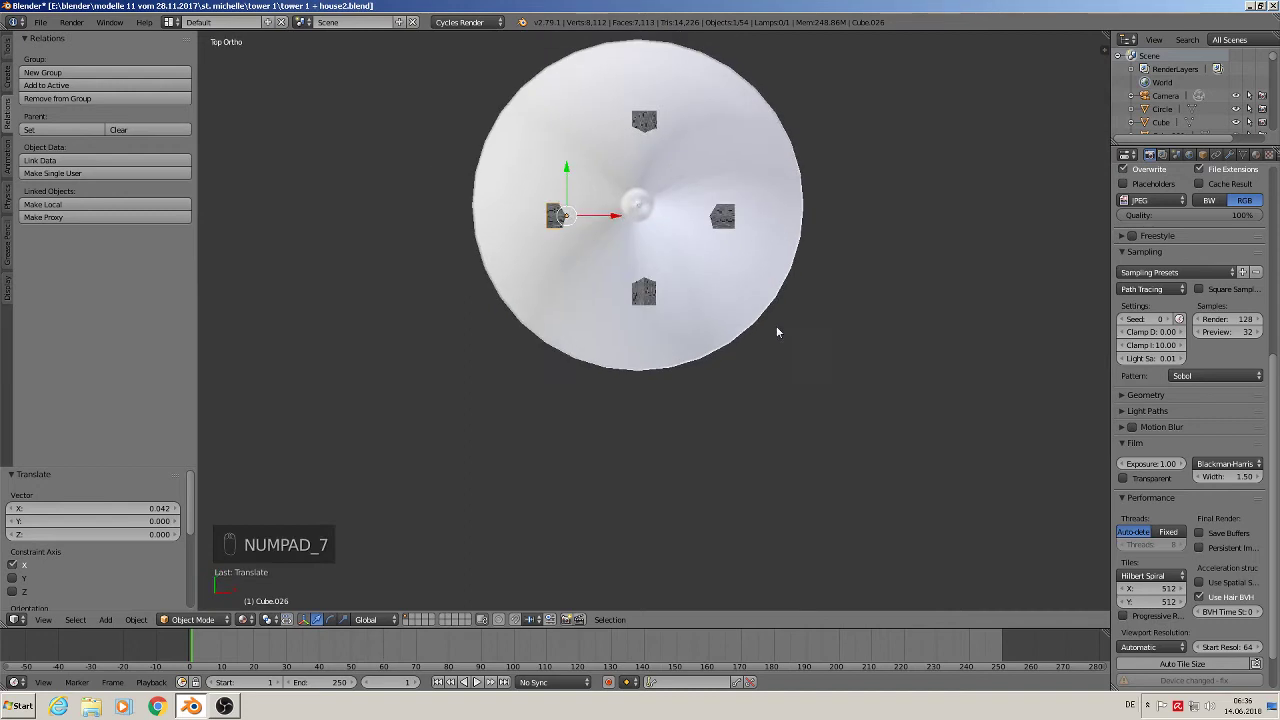
shift+right_click(722, 222)
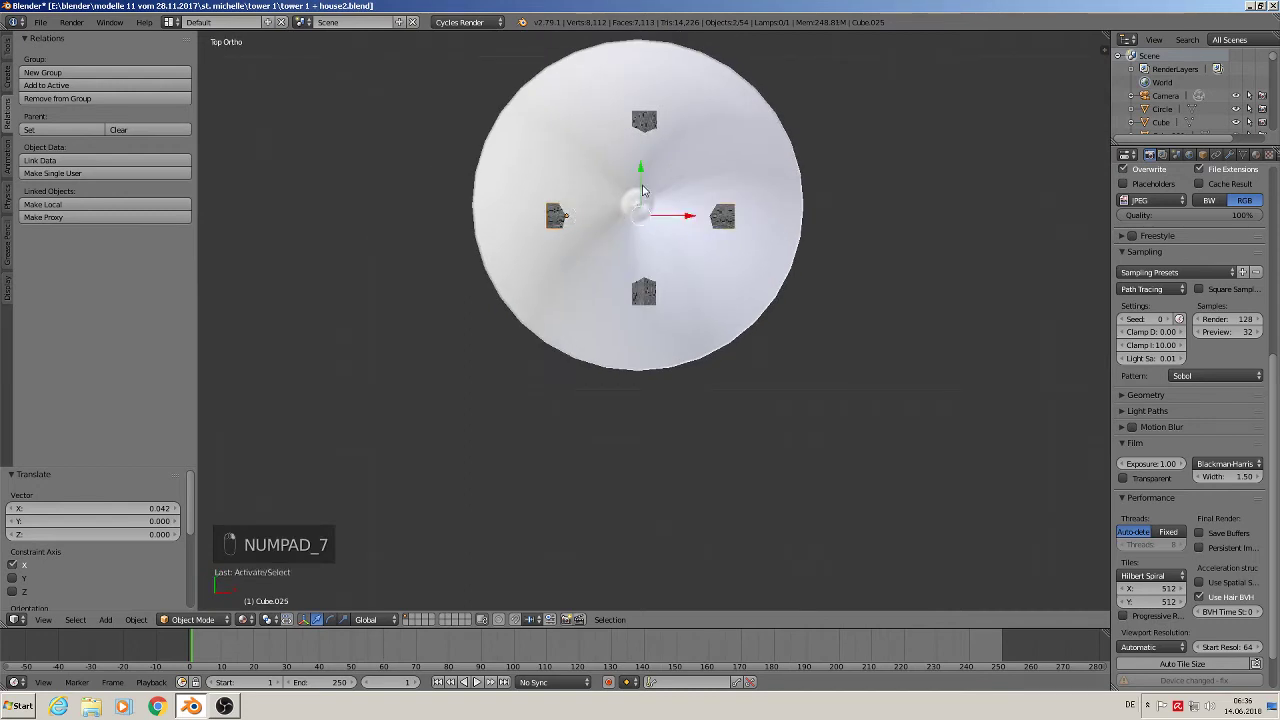
key(g)
key(y)
click(646, 177)
- Centre the front and rear dormers on the roof's axis by moving both -0.004 along X
right_click(645, 120)
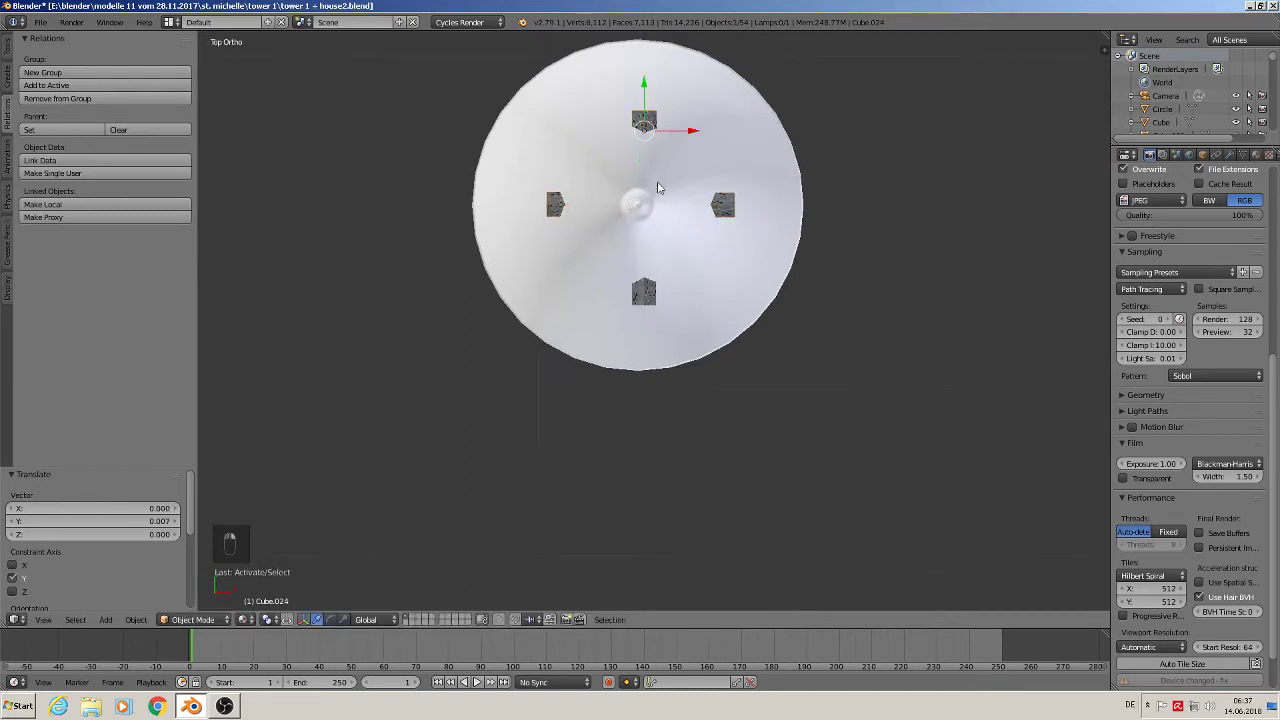
shift+right_click(656, 292)
key(g)
key(x)
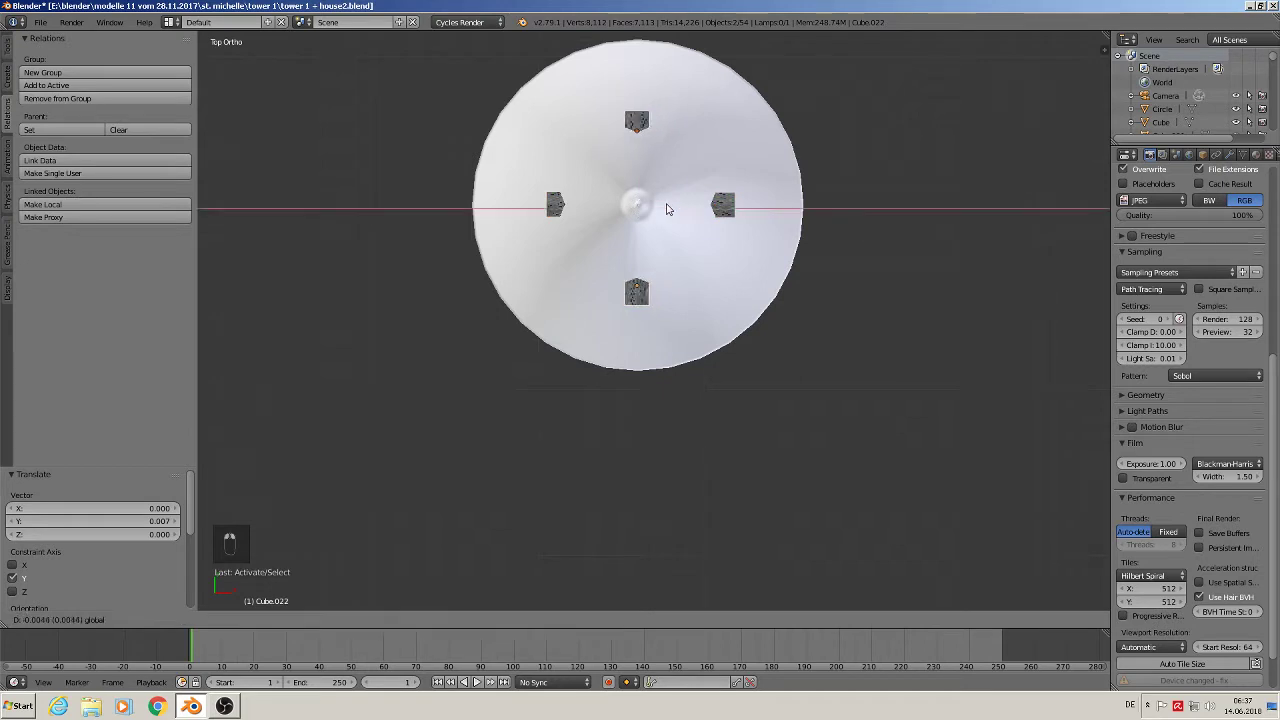
click(664, 208)
- Join all four roof dormers into a single object
shift+right_click(560, 206)
shift+right_click(726, 208)
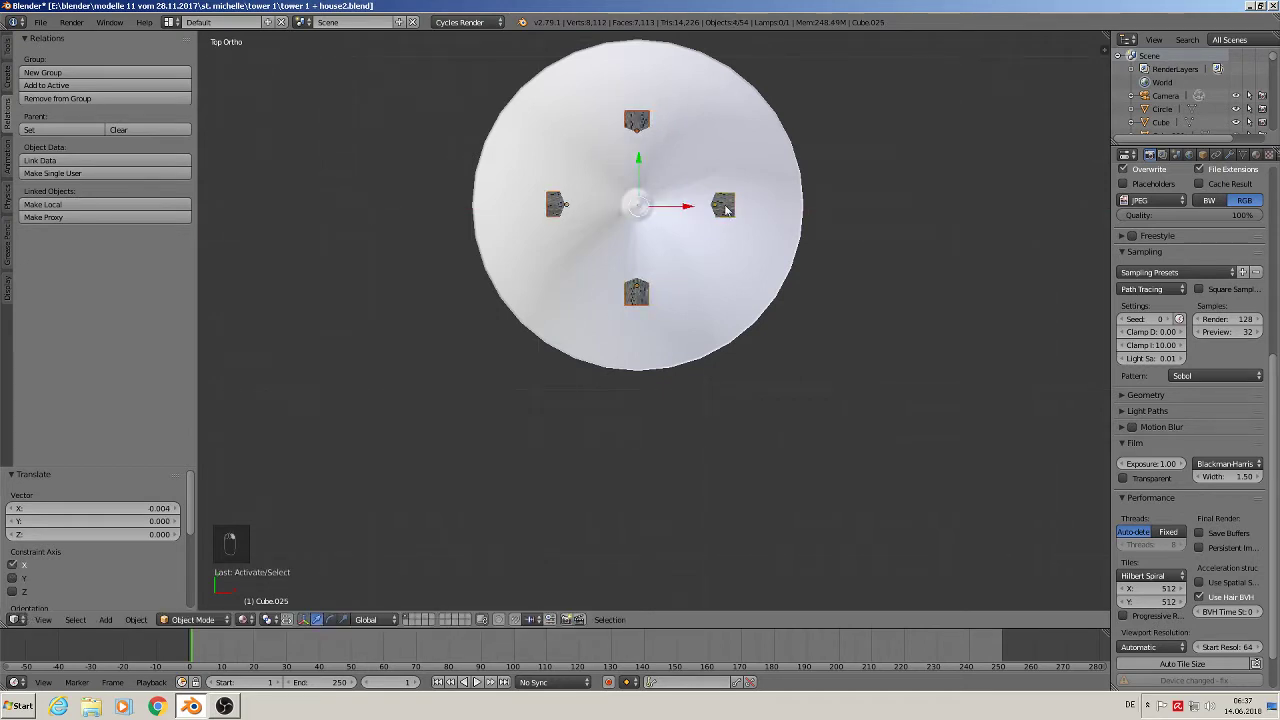
click(7, 46)
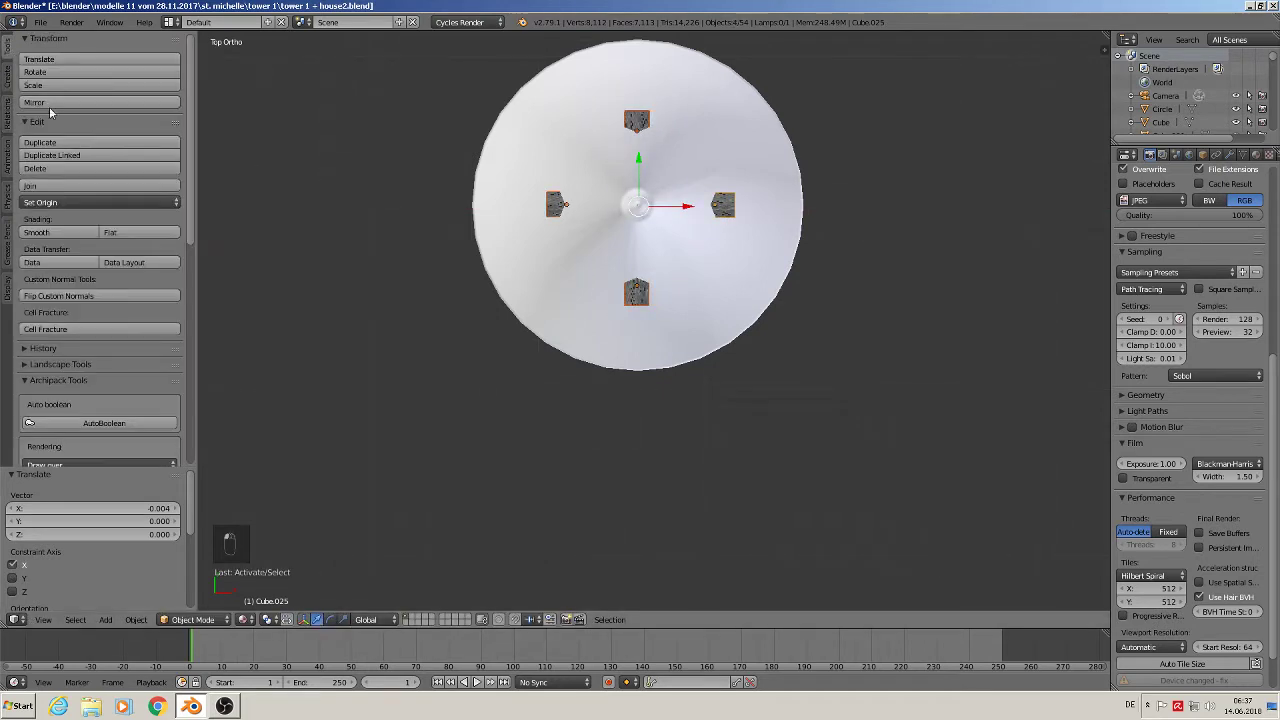
click(100, 186)
- Join the combined dormers into the round tower object
middle_drag(830, 452, 806, 352)
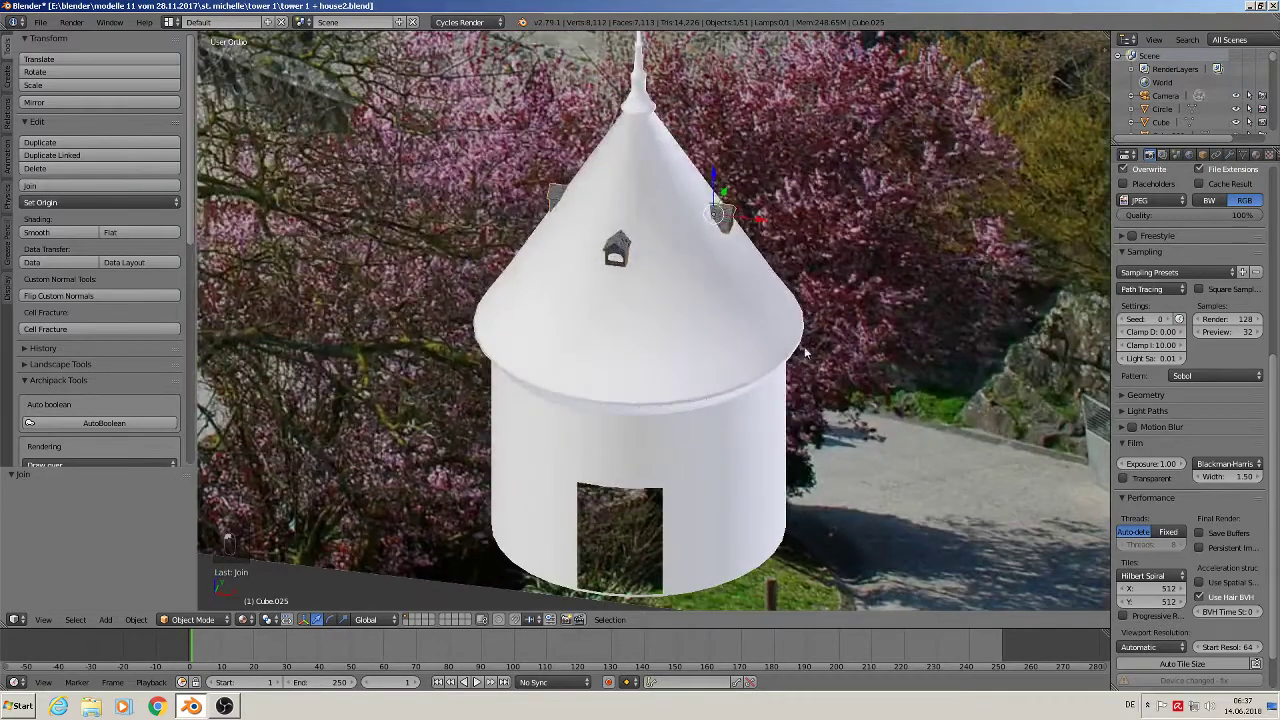
shift+right_click(693, 360)
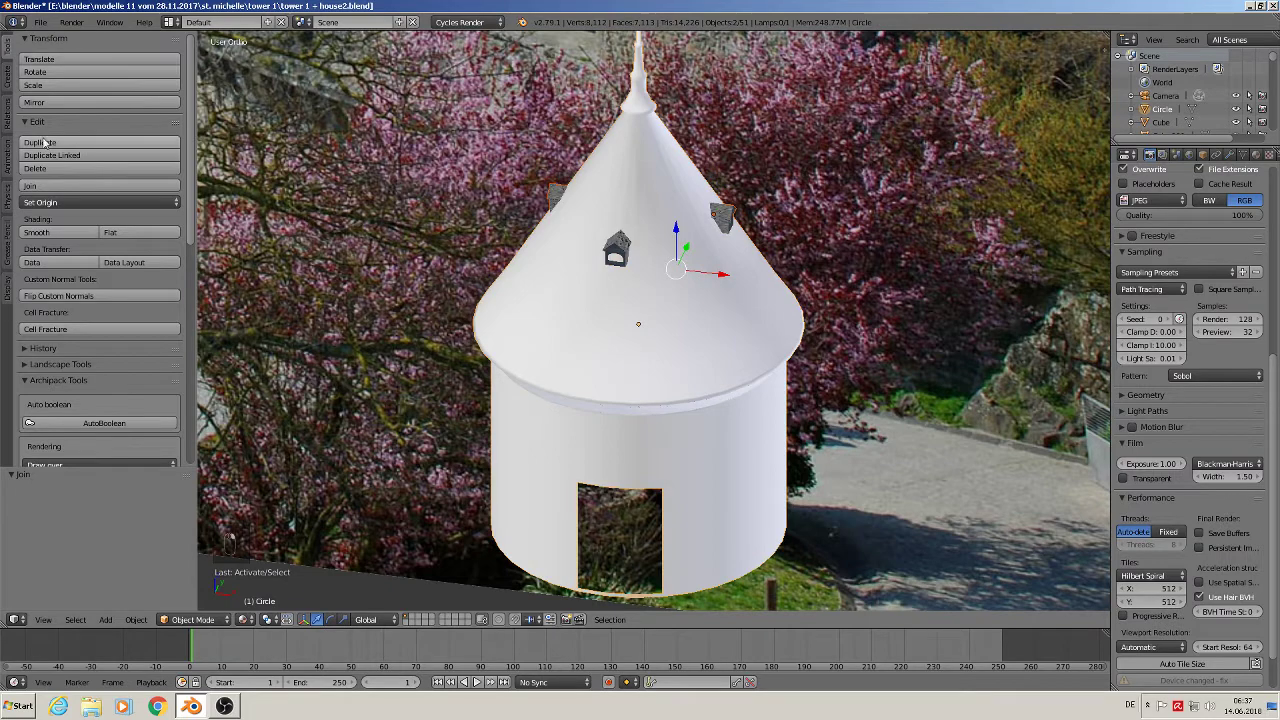
click(35, 187)
- Show the joined tower's material settings and open its mesh for editing
scroll(594, 373, down, 4)
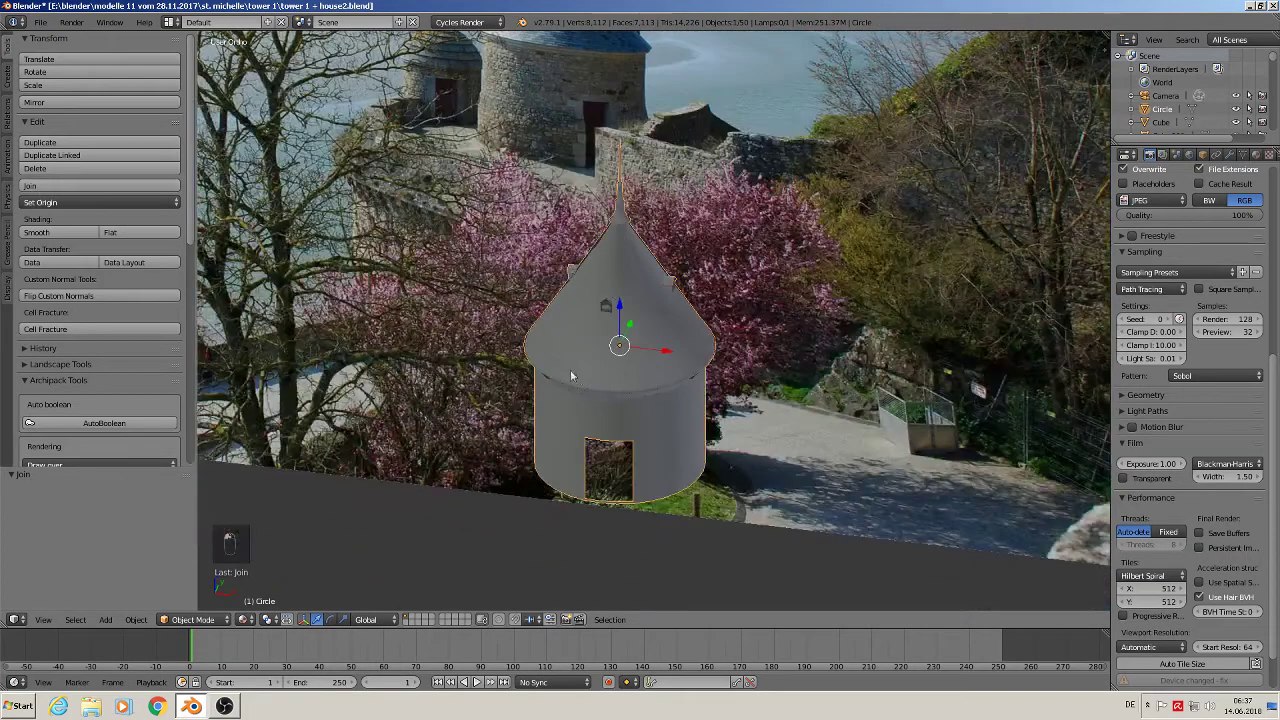
shift+middle_drag(560, 345, 704, 497)
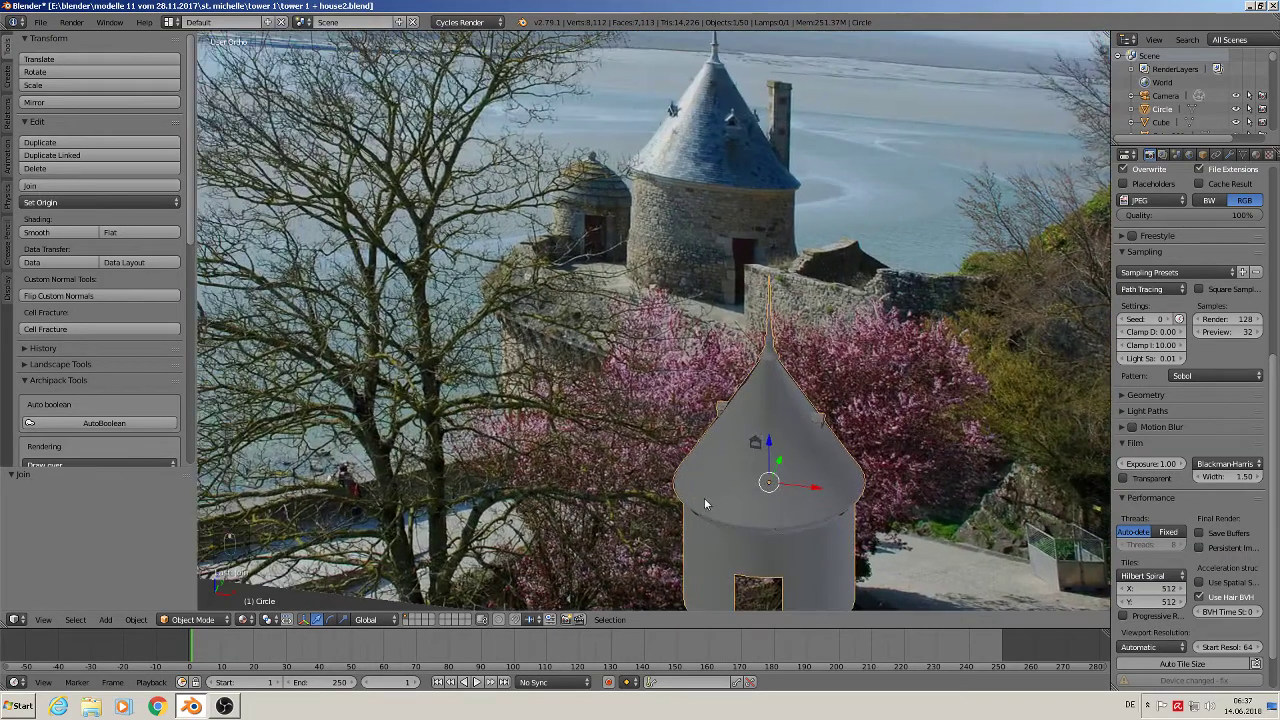
click(1256, 155)
key(Tab)
scroll(765, 372, up, 5)
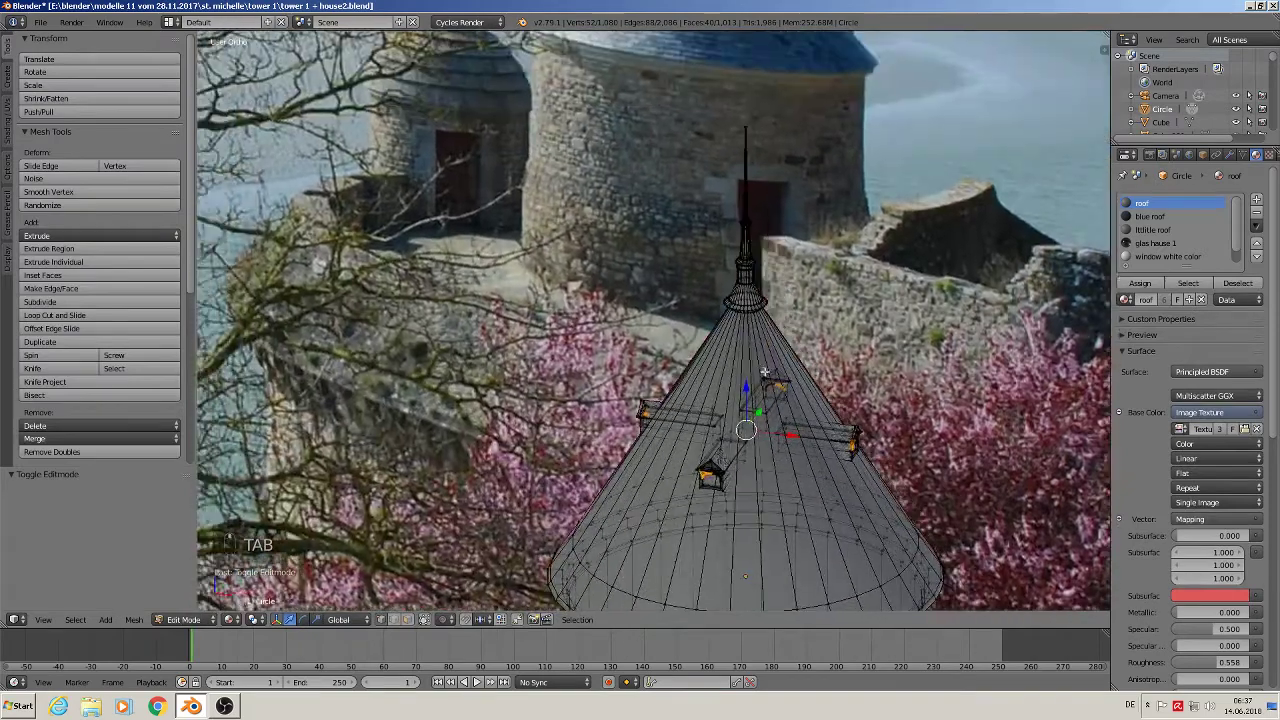
- Cut an edge loop around the top of the cone just below the finial's collar and scale it uniformly by 0.863
middle_drag(765, 372, 767, 225)
middle_drag(734, 184, 720, 160)
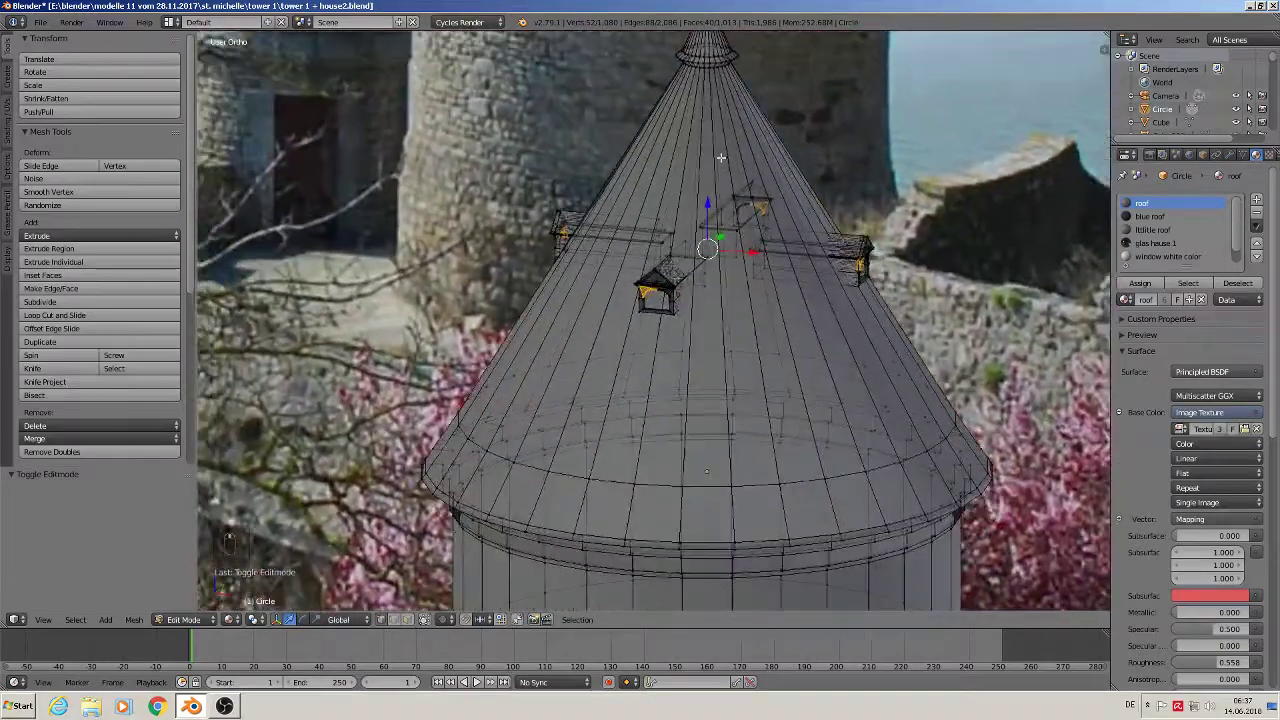
shift+middle_drag(721, 110, 731, 140)
scroll(730, 100, up, 3)
shift+middle_drag(730, 80, 728, 241)
scroll(728, 157, up, 3)
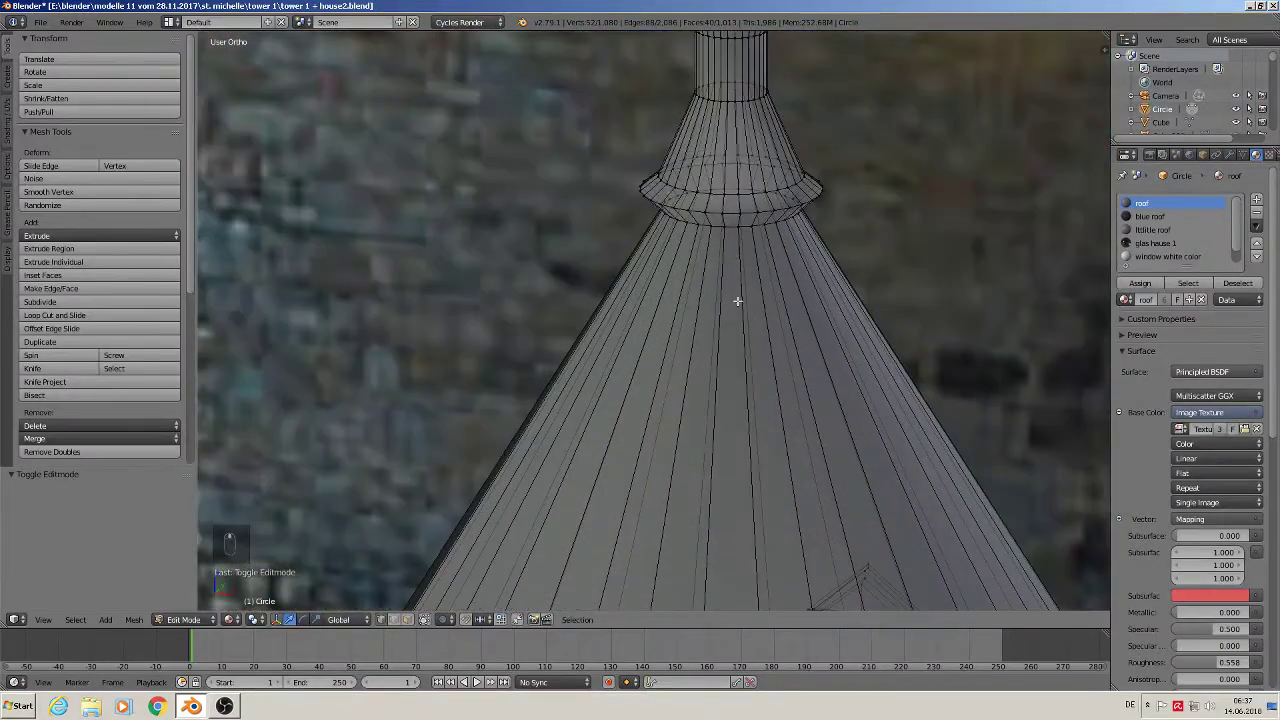
key(ctrl+r)
click(743, 394)
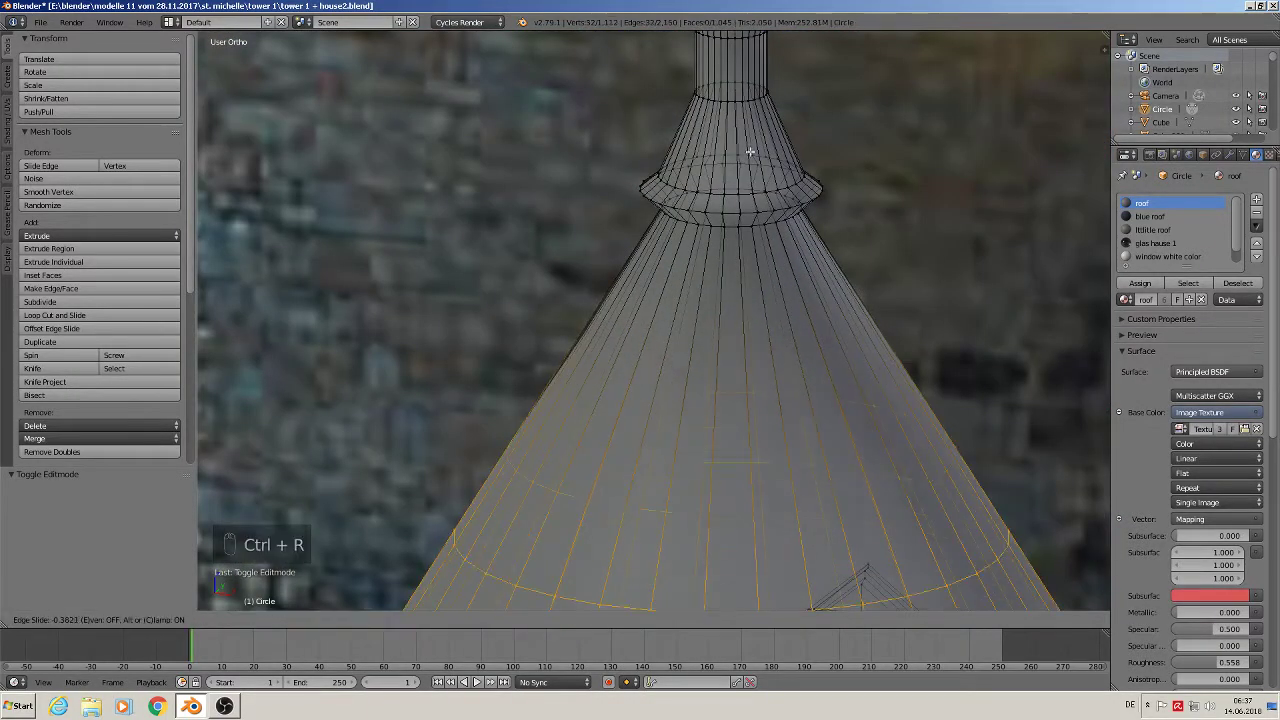
click(763, 368)
key(s)
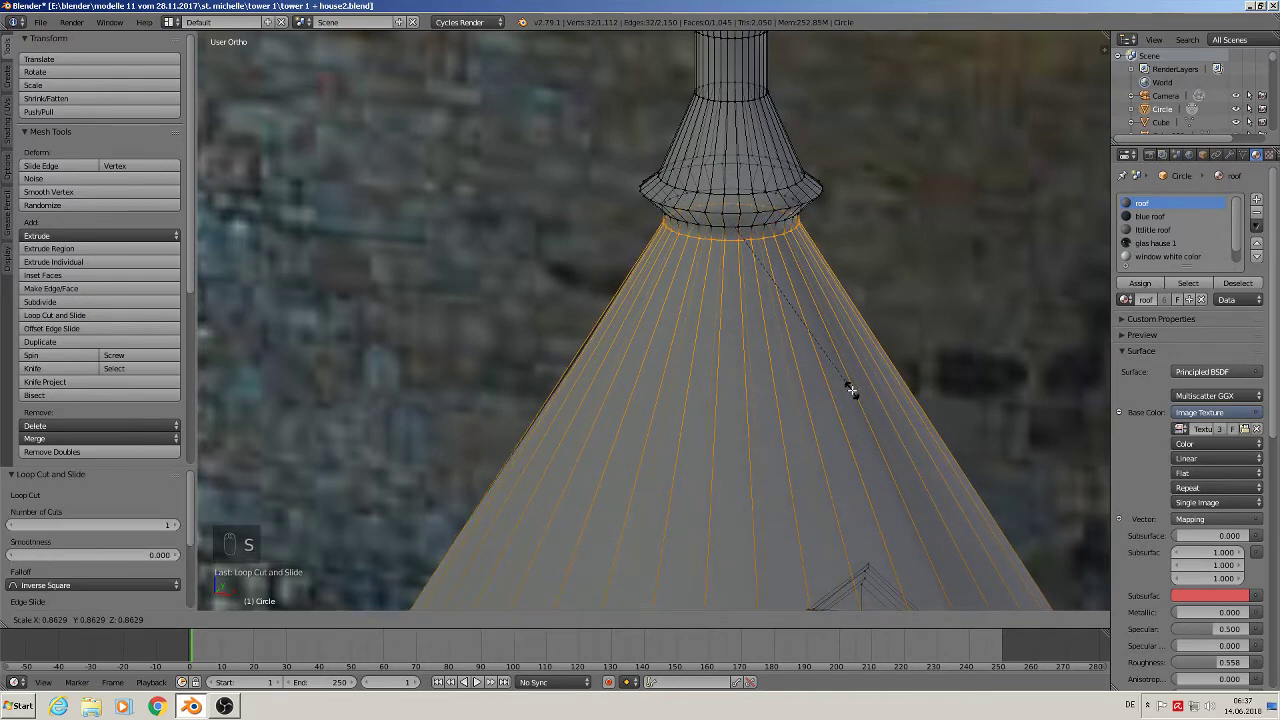
click(850, 390)
middle_drag(846, 394, 820, 457)
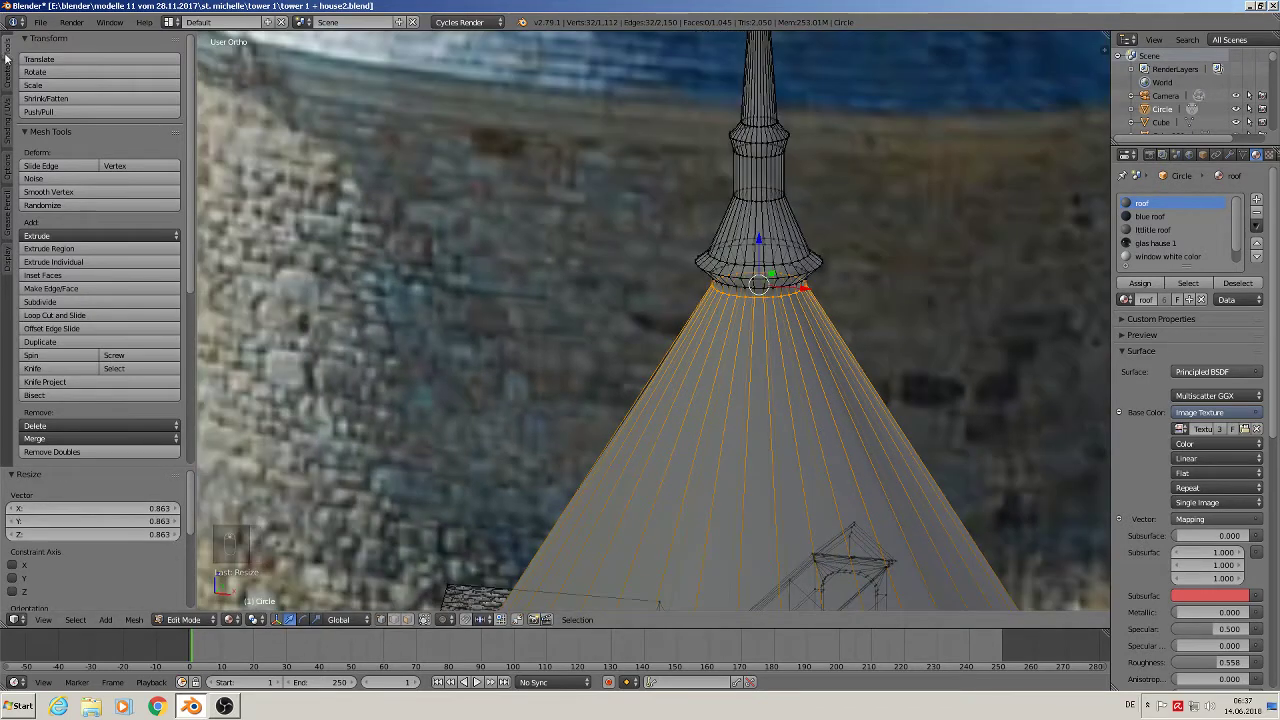
- Mark UV seams on the edge loop below the finial's collar and on the loop around the roof's outer lower edge
click(6, 125)
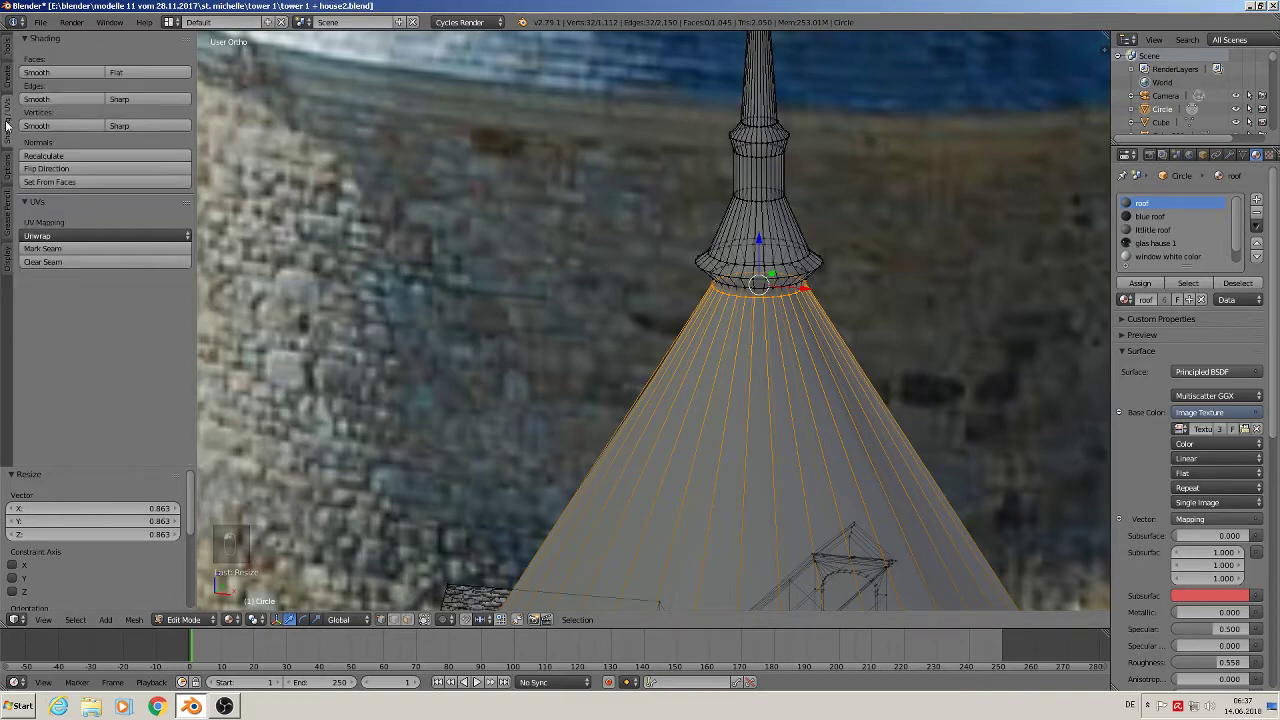
click(60, 248)
middle_drag(700, 400, 741, 432)
scroll(741, 432, down, 2)
shift+middle_drag(788, 476, 701, 182)
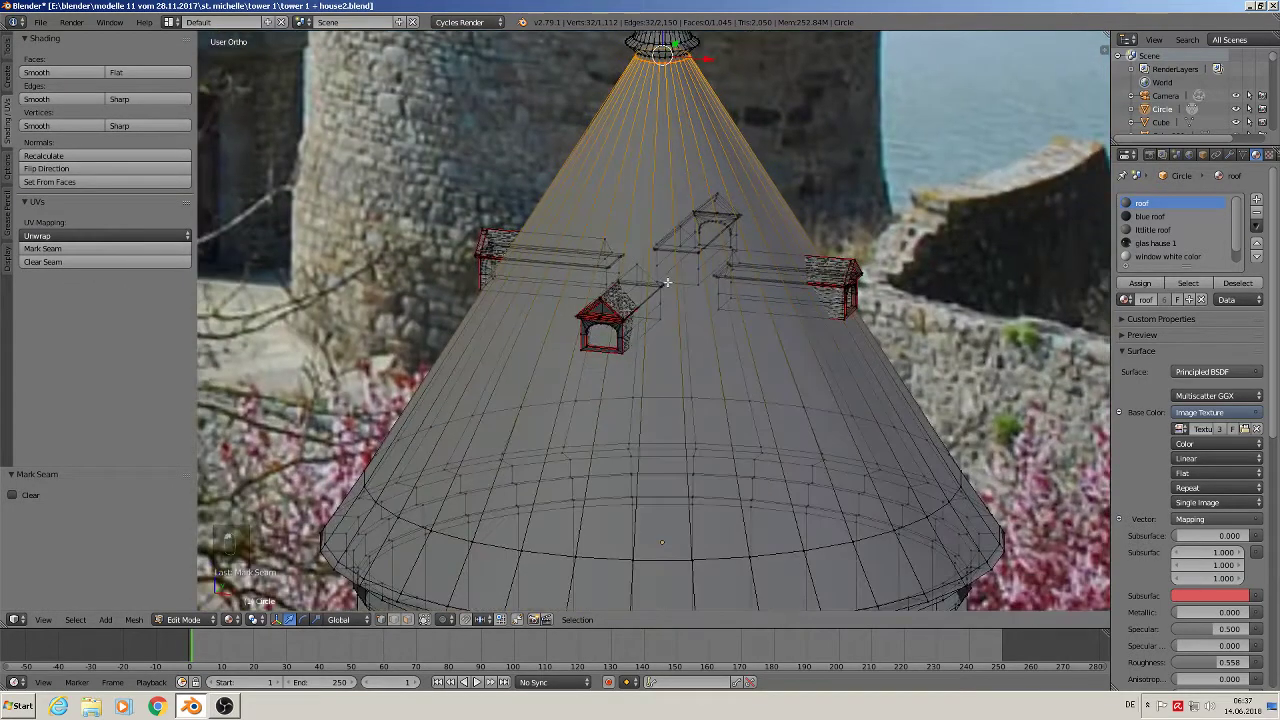
shift+middle_drag(632, 510, 643, 363)
scroll(620, 415, down, 2)
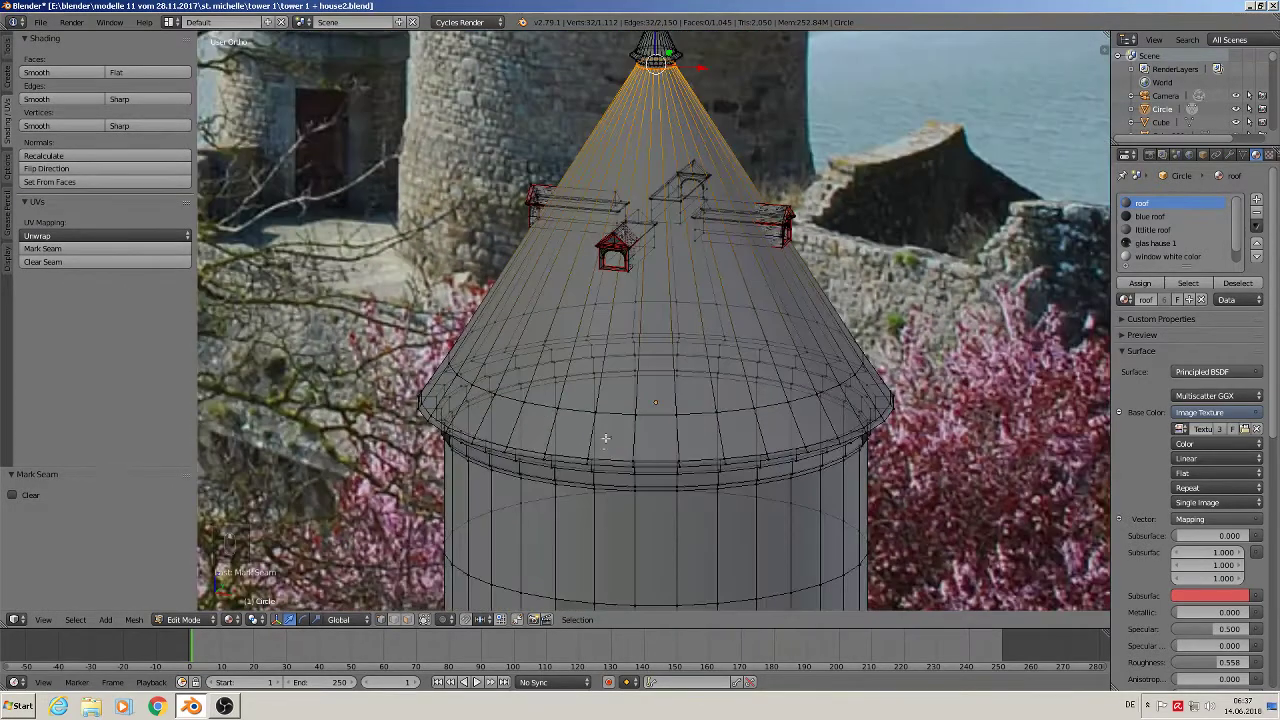
alt+right_click(556, 458)
alt+right_click(560, 461)
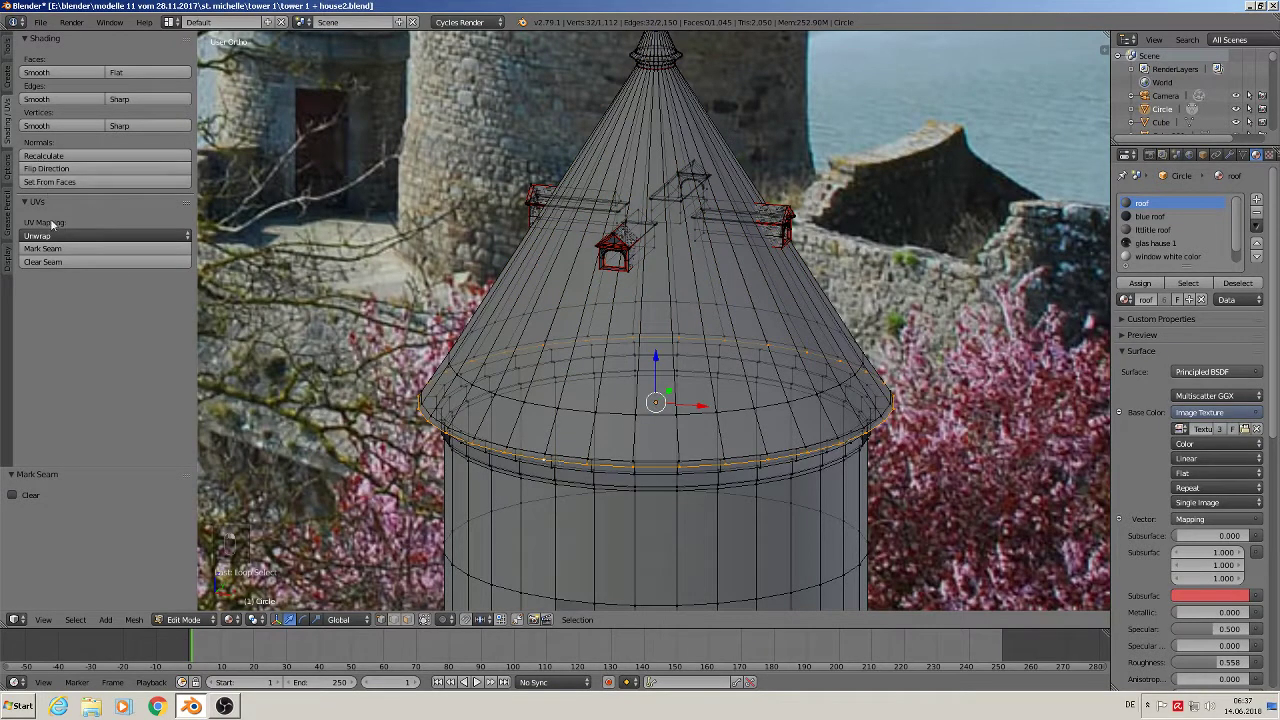
click(63, 248)
- Mark one vertical edge loop running down the back of the roof and tower wall as a UV seam, then clear the selection
alt+click(650, 322)
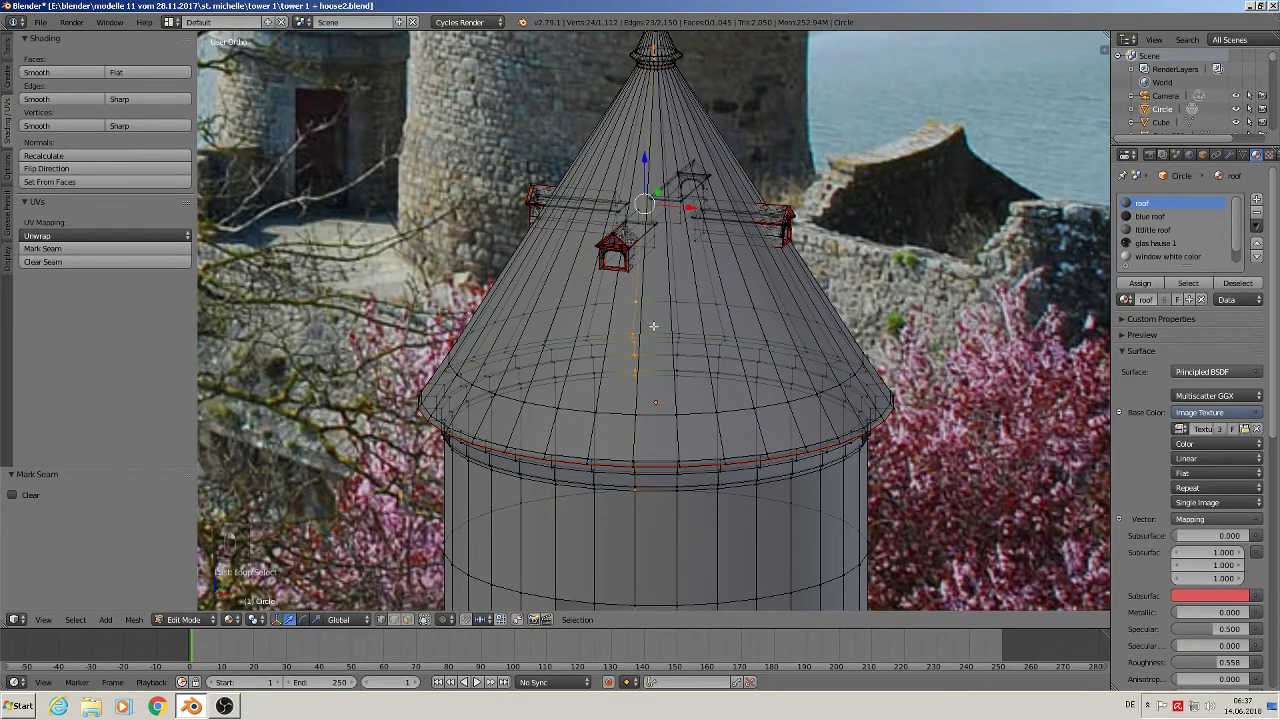
middle_drag(652, 326, 823, 343)
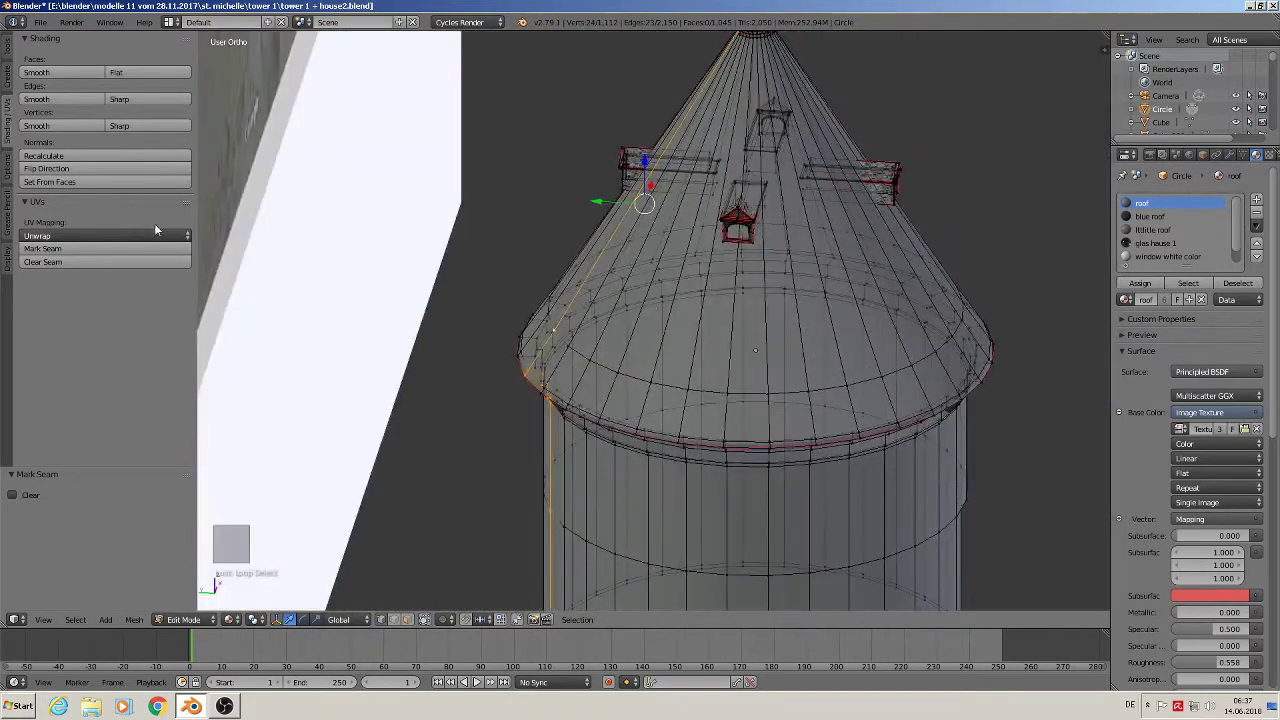
click(134, 248)
scroll(632, 250, down, 3)
middle_drag(682, 246, 634, 326)
key(a)
- Mark the edge loop around the base of the tower wall as a UV seam
scroll(692, 380, up, 1)
middle_drag(691, 391, 703, 437)
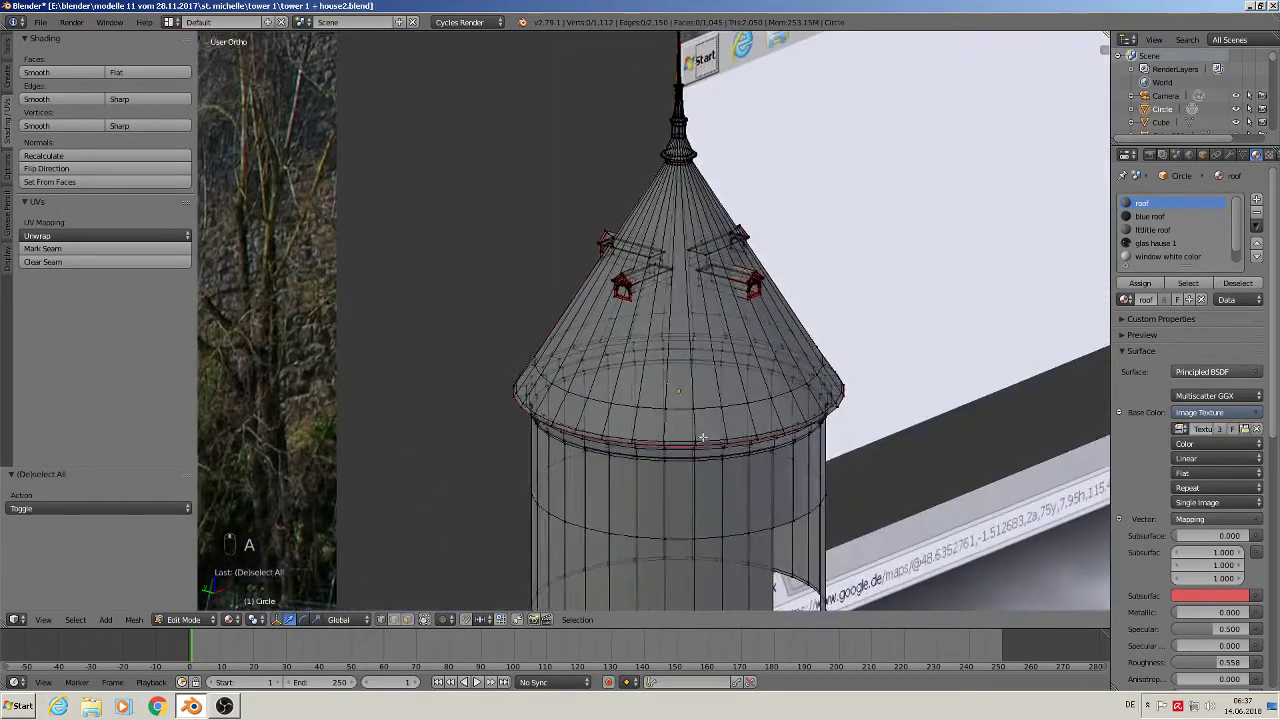
shift+middle_drag(680, 548, 620, 311)
scroll(620, 311, up, 1)
alt+right_click(625, 425)
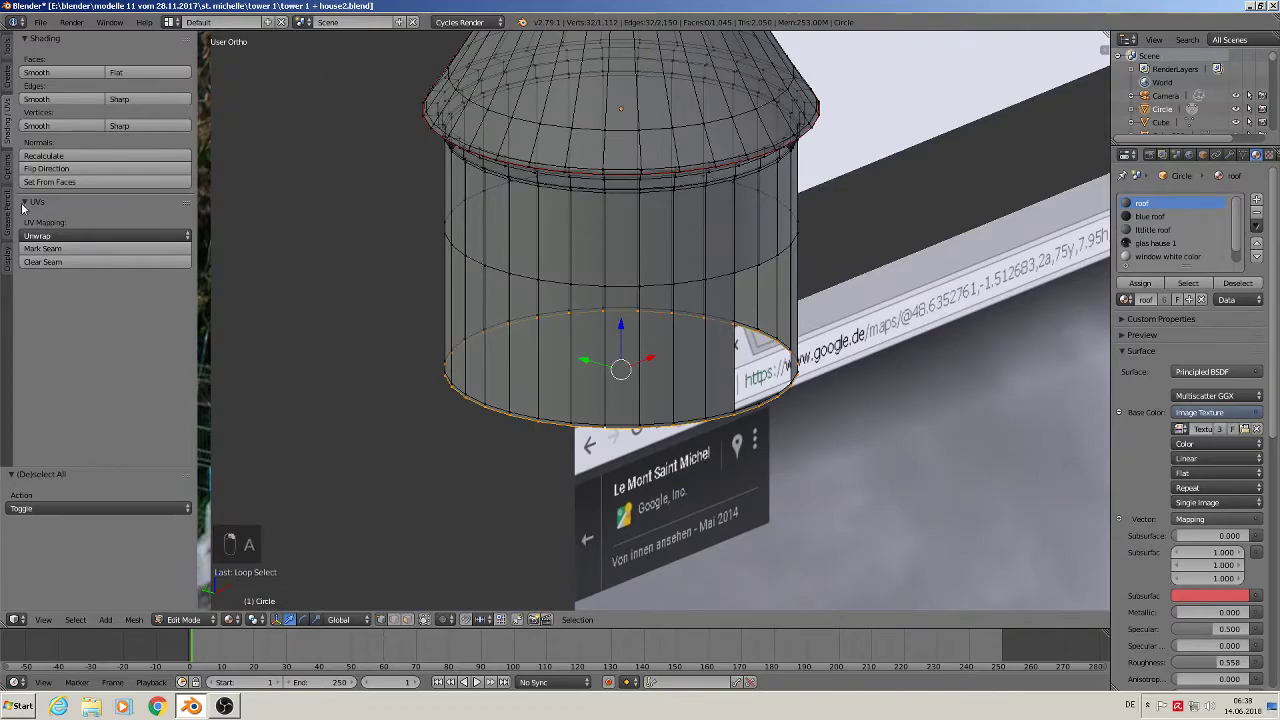
click(43, 248)
- Mark UV seams around the top of the tower wall and on the loop beneath the roof overhang, then clear the selection
middle_drag(377, 223, 422, 202)
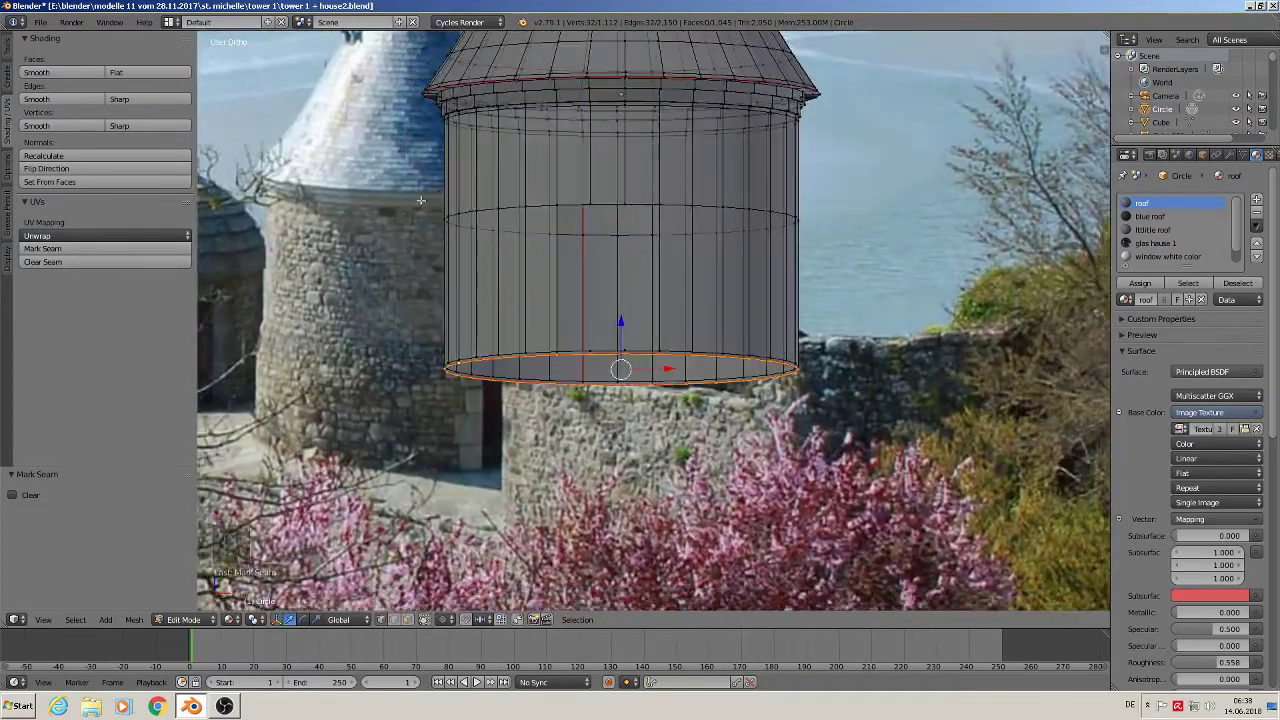
scroll(523, 126, up, 4)
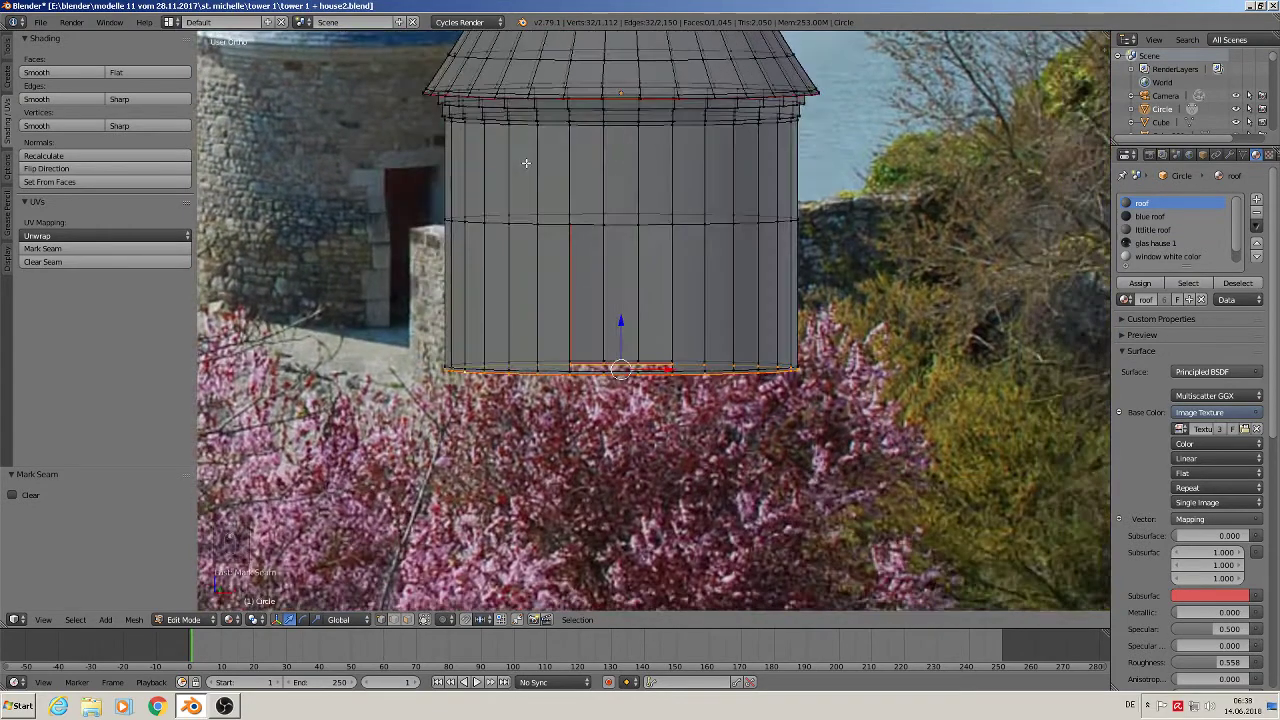
scroll(479, 116, up, 5)
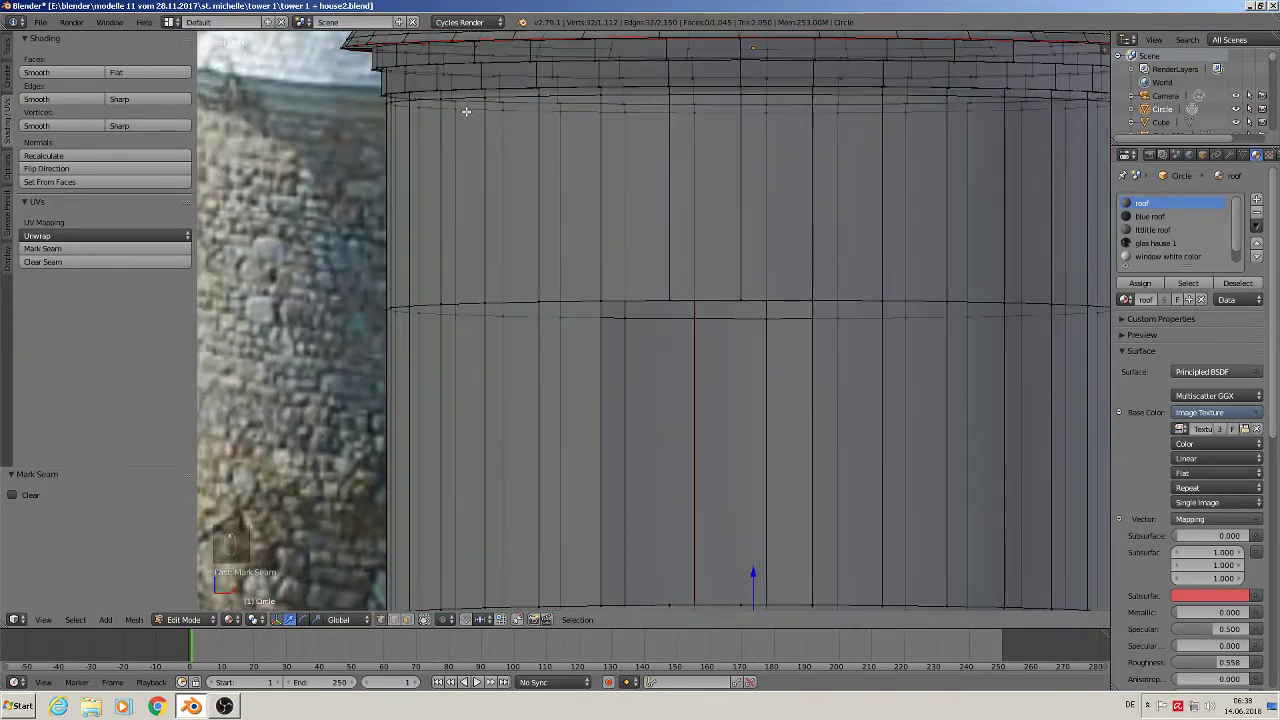
alt+right_click(458, 85)
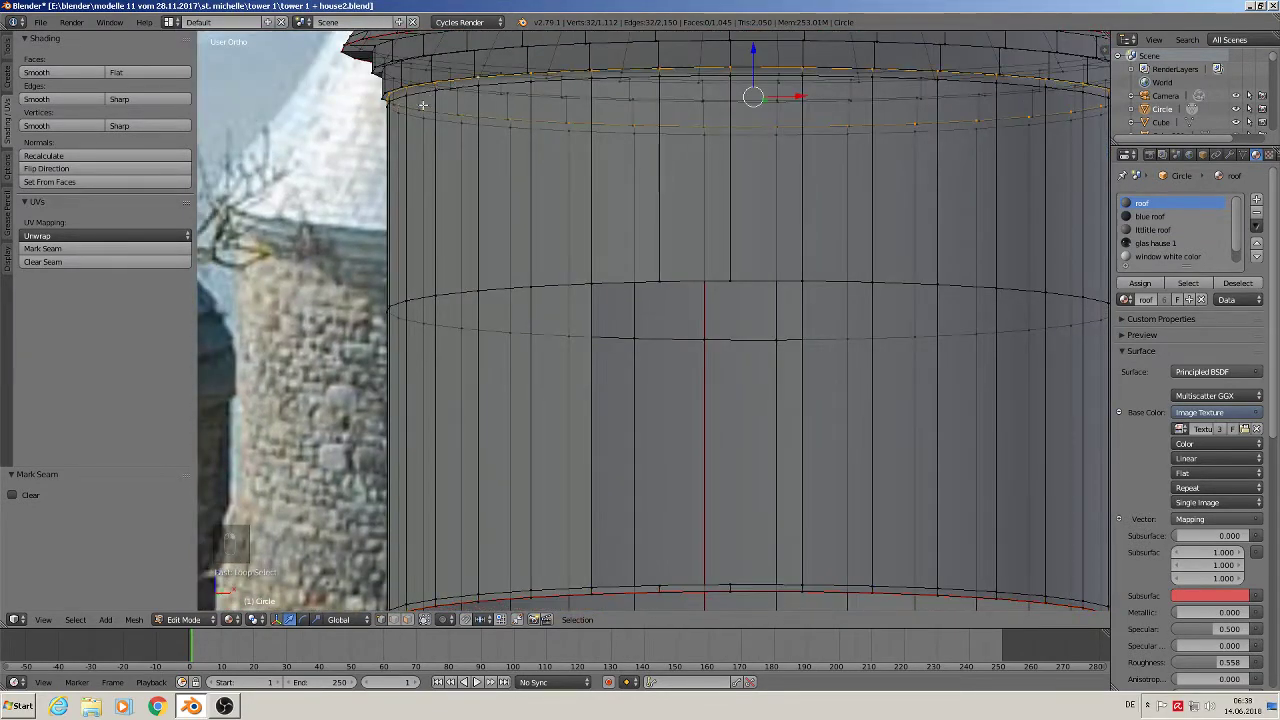
click(86, 247)
shift+middle_drag(499, 124, 462, 171)
alt+right_click(441, 148)
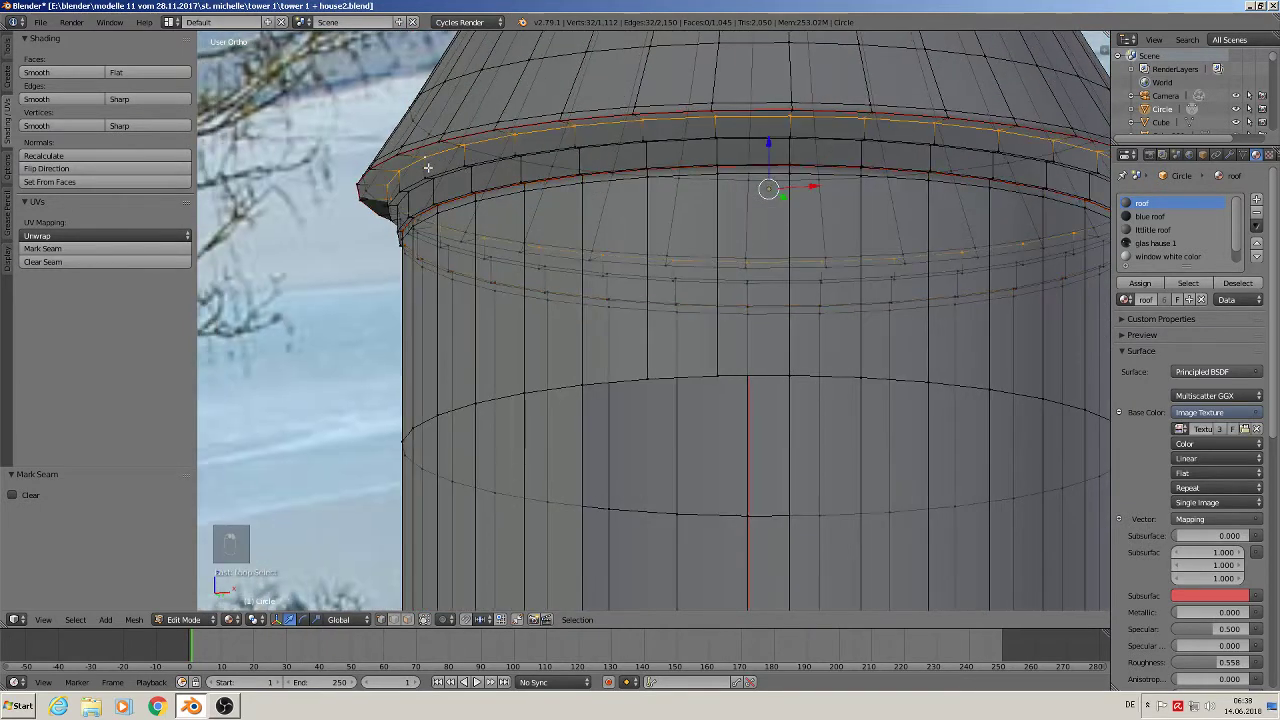
click(95, 248)
scroll(604, 219, down, 4)
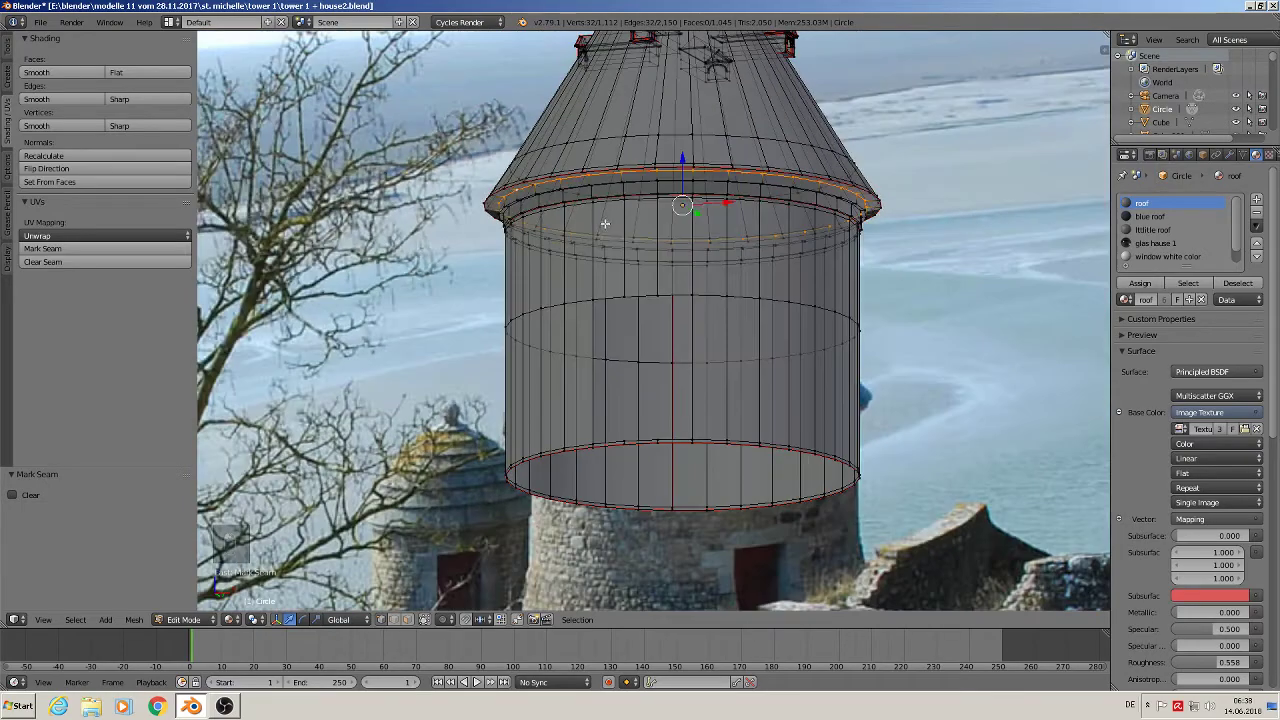
key(a)
- With the whole mesh selected, apply the tower's rotation and scale and set its origin to the geometry
middle_drag(626, 246, 660, 289)
scroll(660, 289, down, 4)
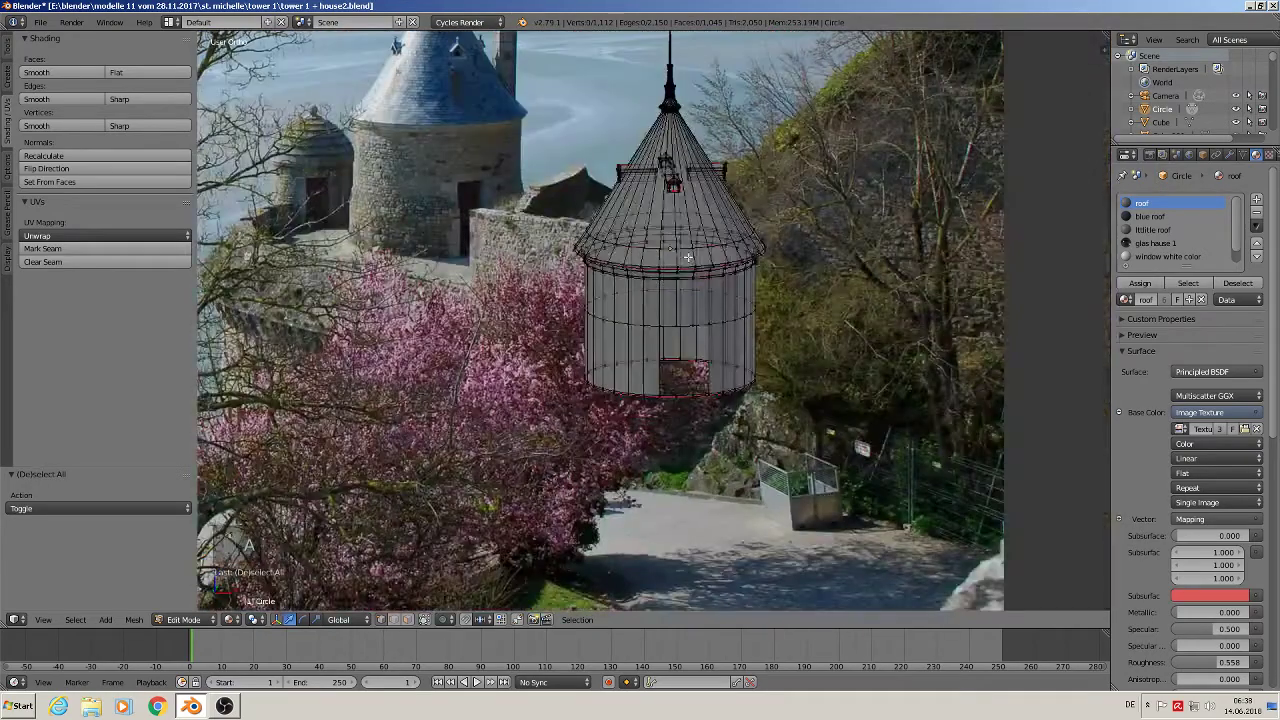
key(a)
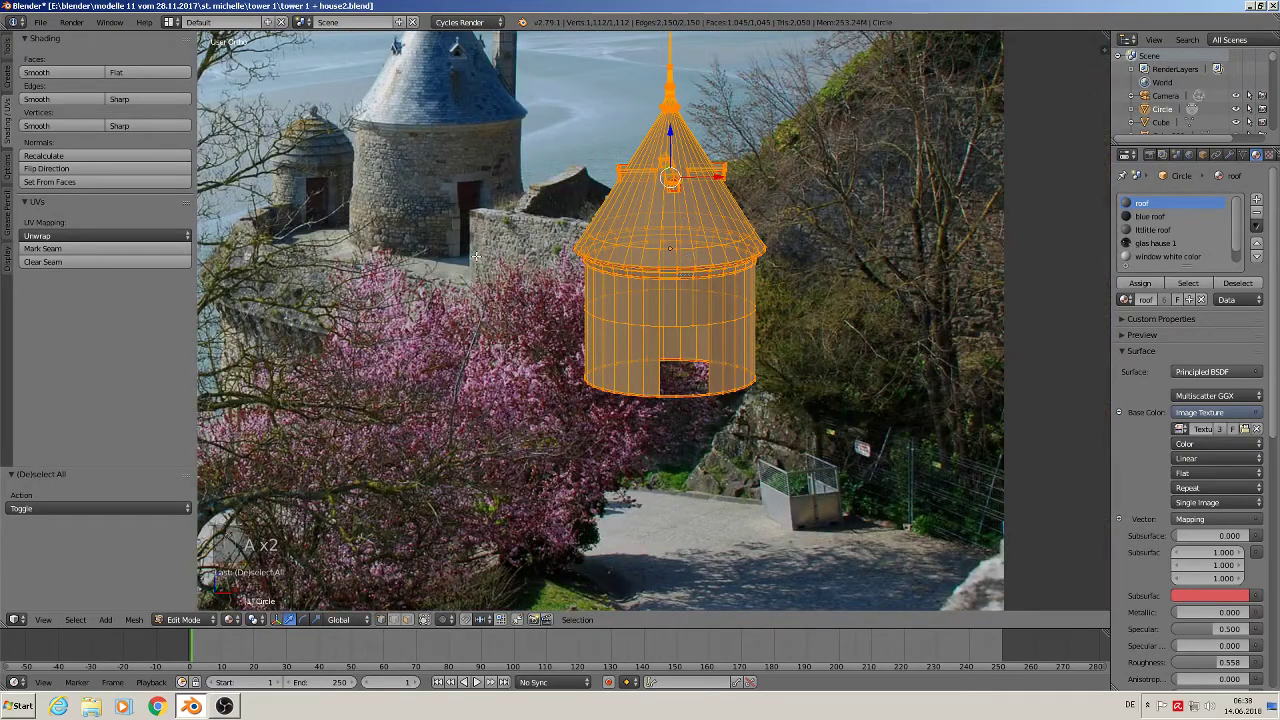
key(Tab)
click(136, 619)
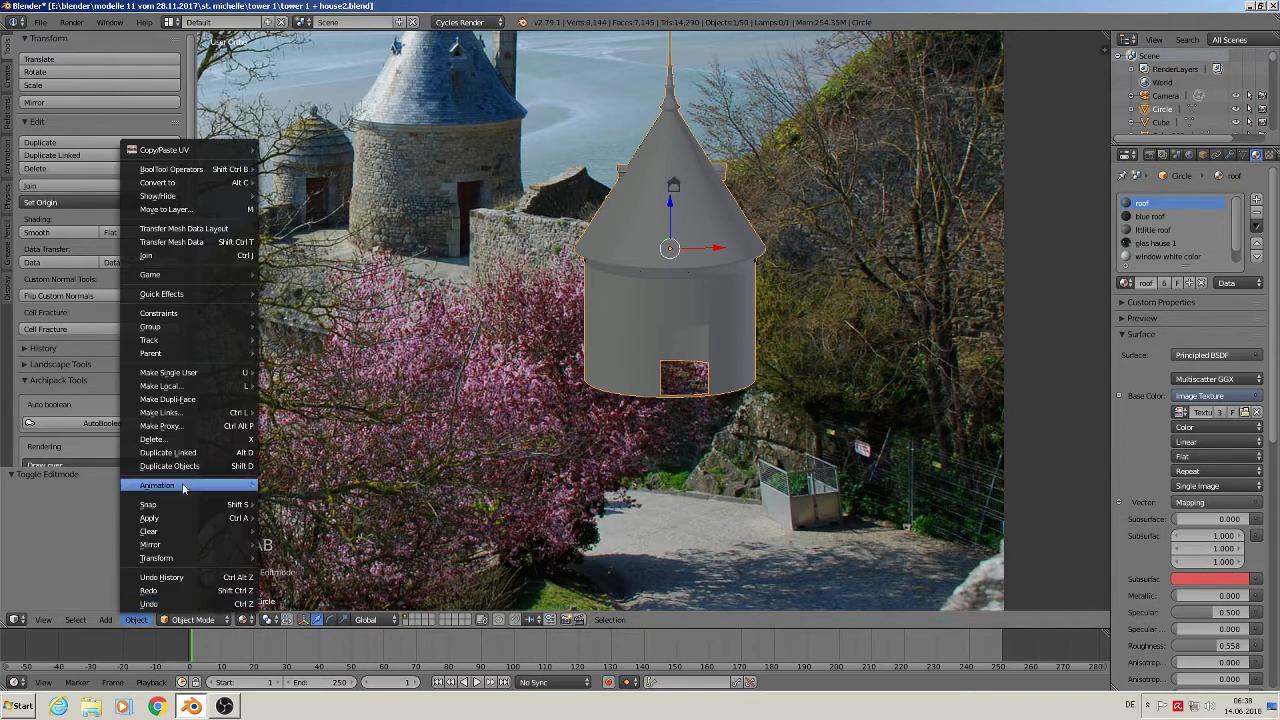
mouse_move(160, 518)
click(315, 398)
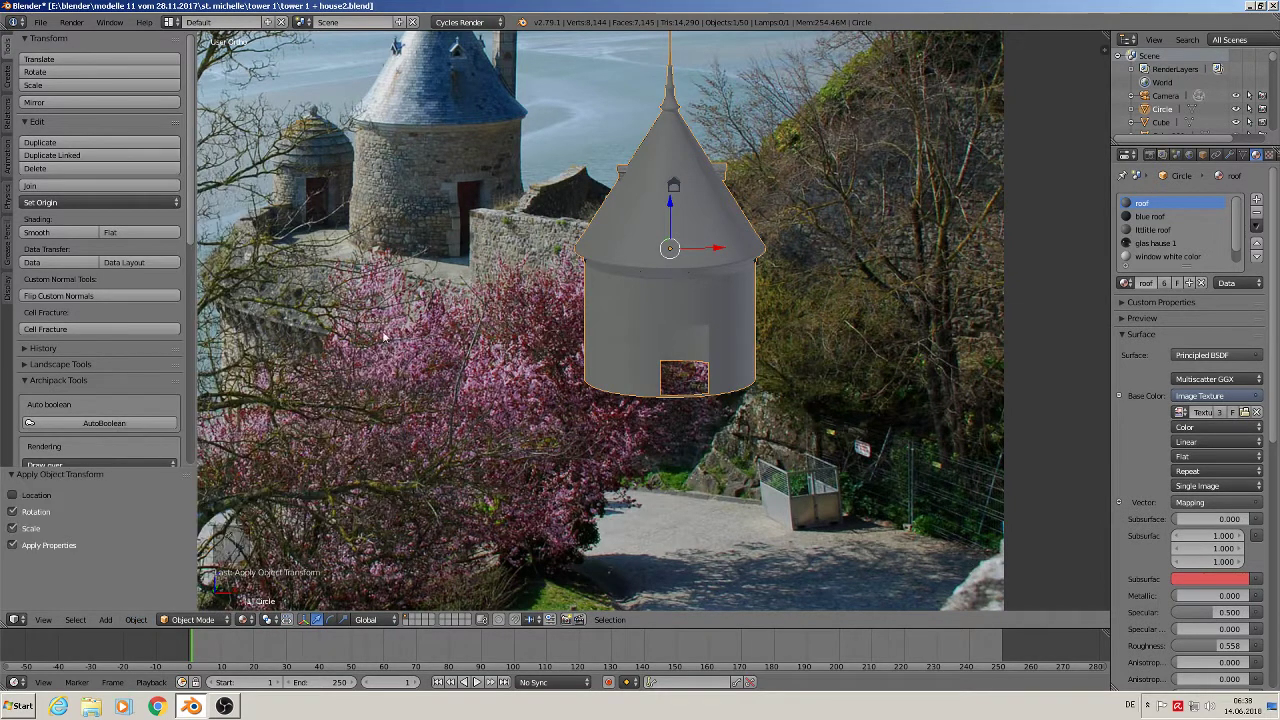
click(150, 202)
click(100, 231)
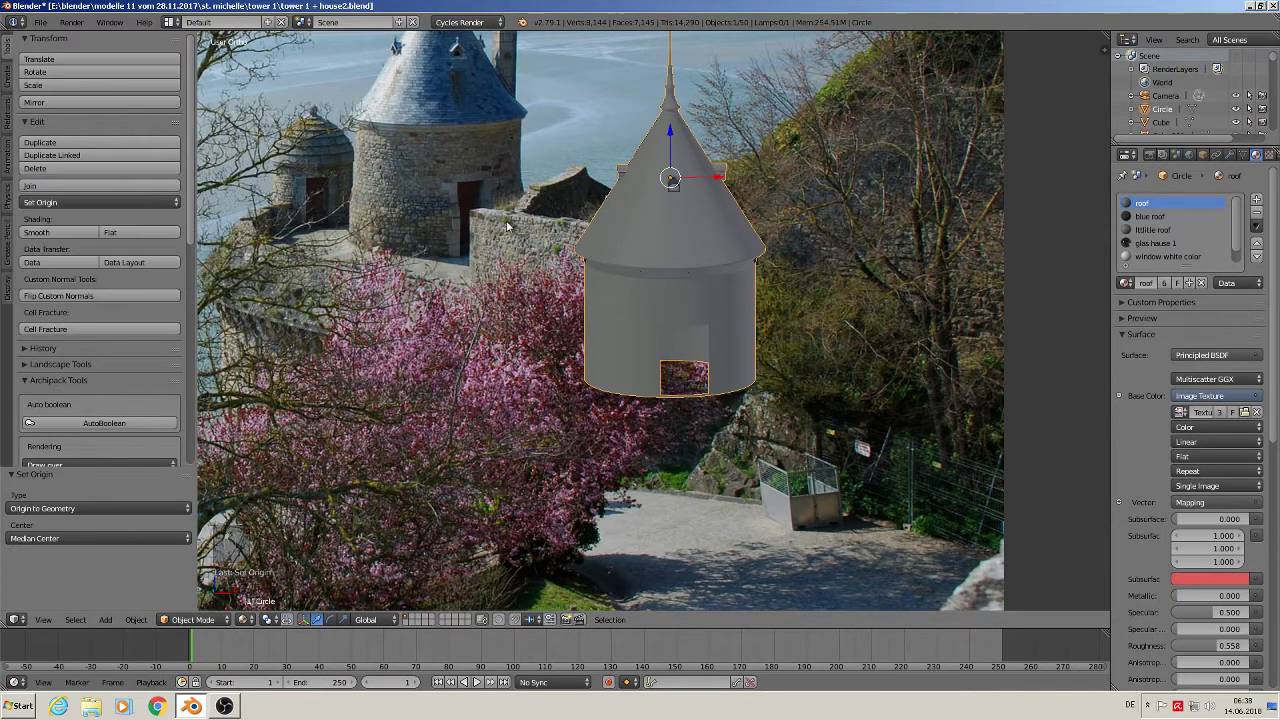
- Duplicate the tower, placing the copy 0.251 units away along the X axis, and save the file
key(shift+d)
key(x)
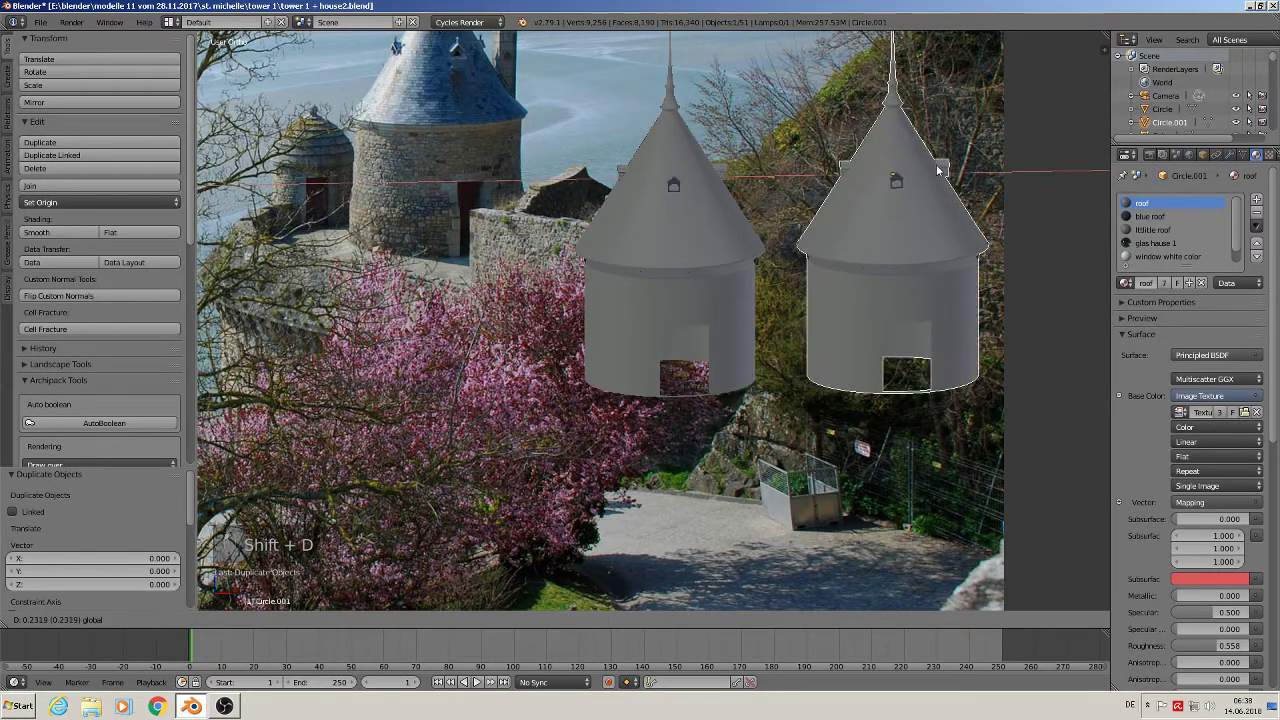
click(940, 230)
click(40, 22)
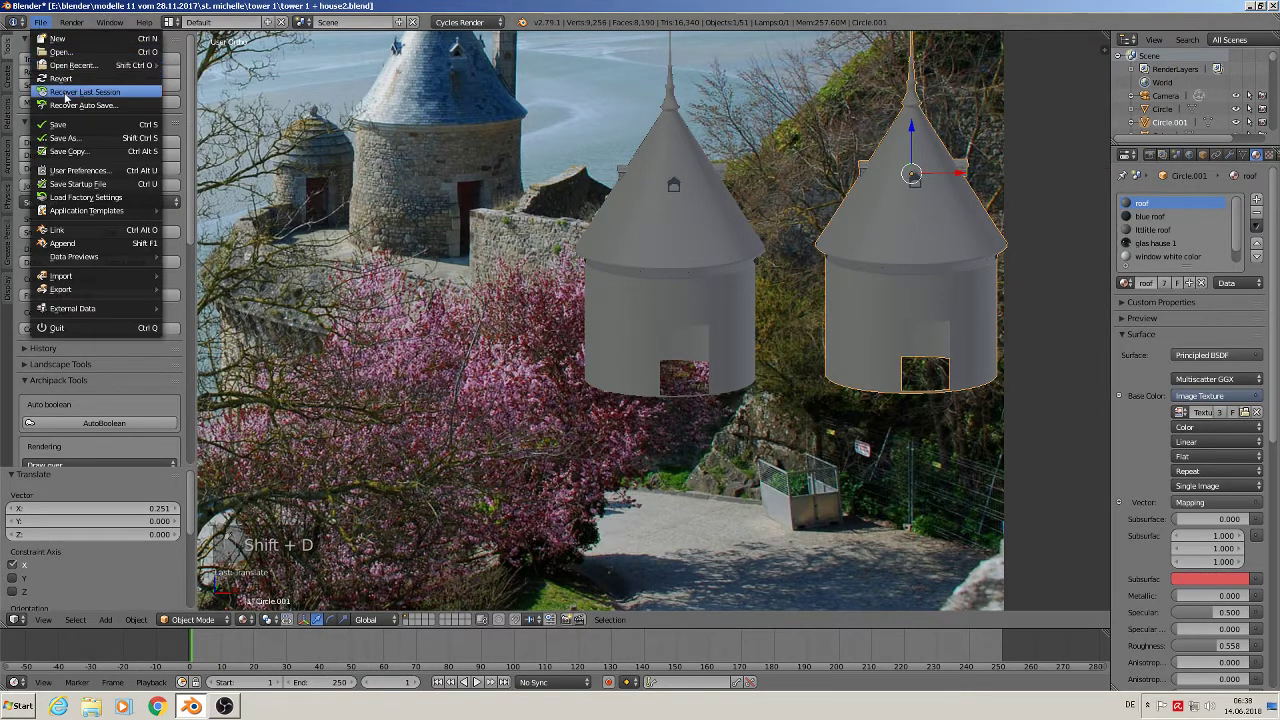
click(60, 124)
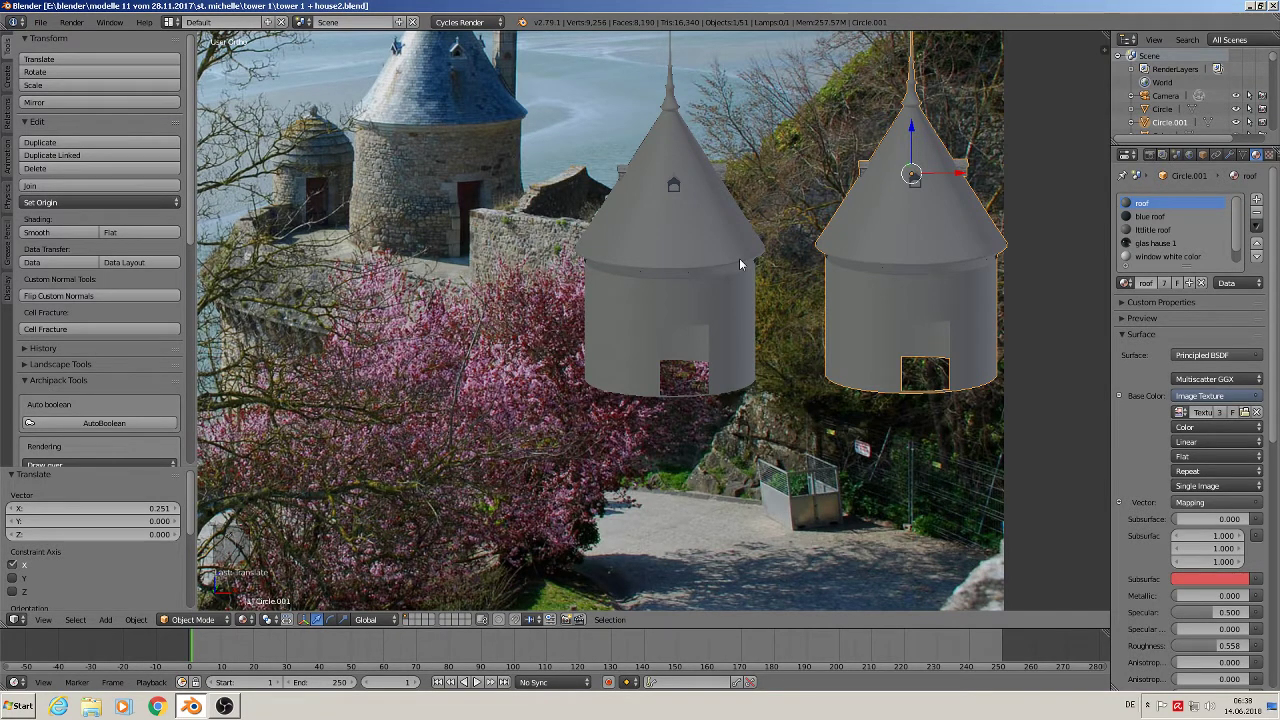
- Unwrap the original tower's entire mesh along its marked seams
right_click(697, 247)
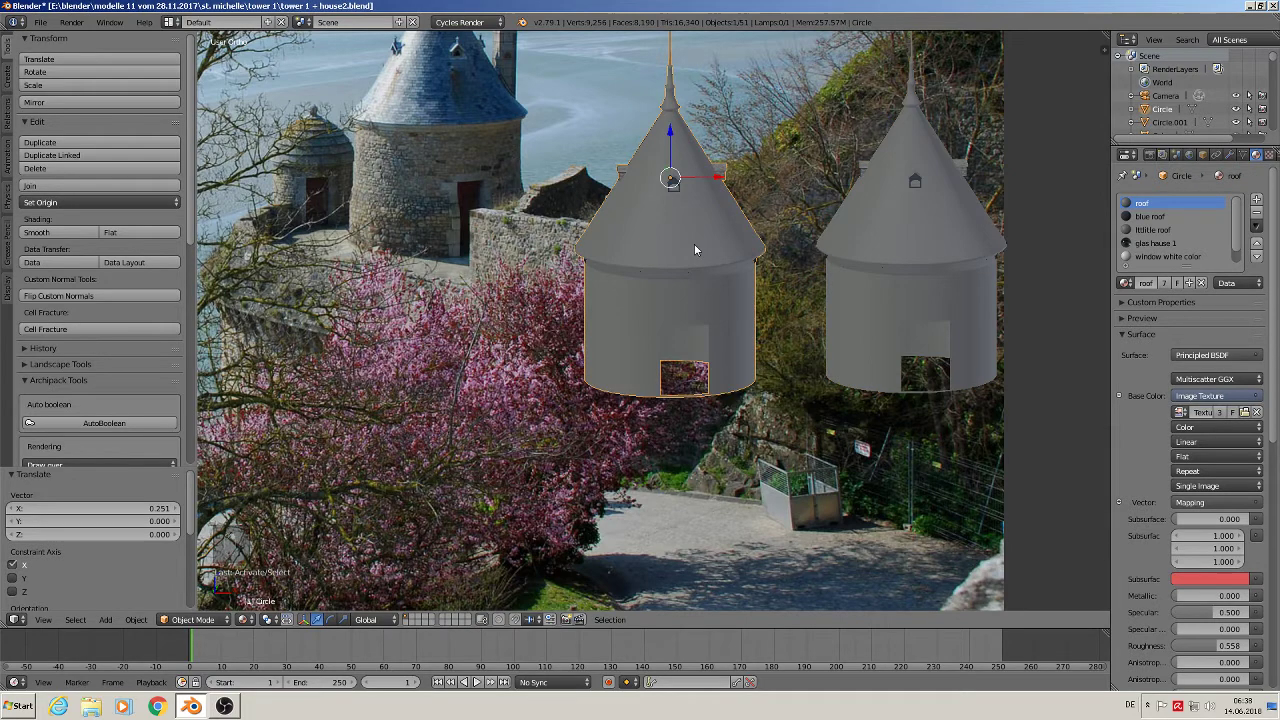
key(Tab)
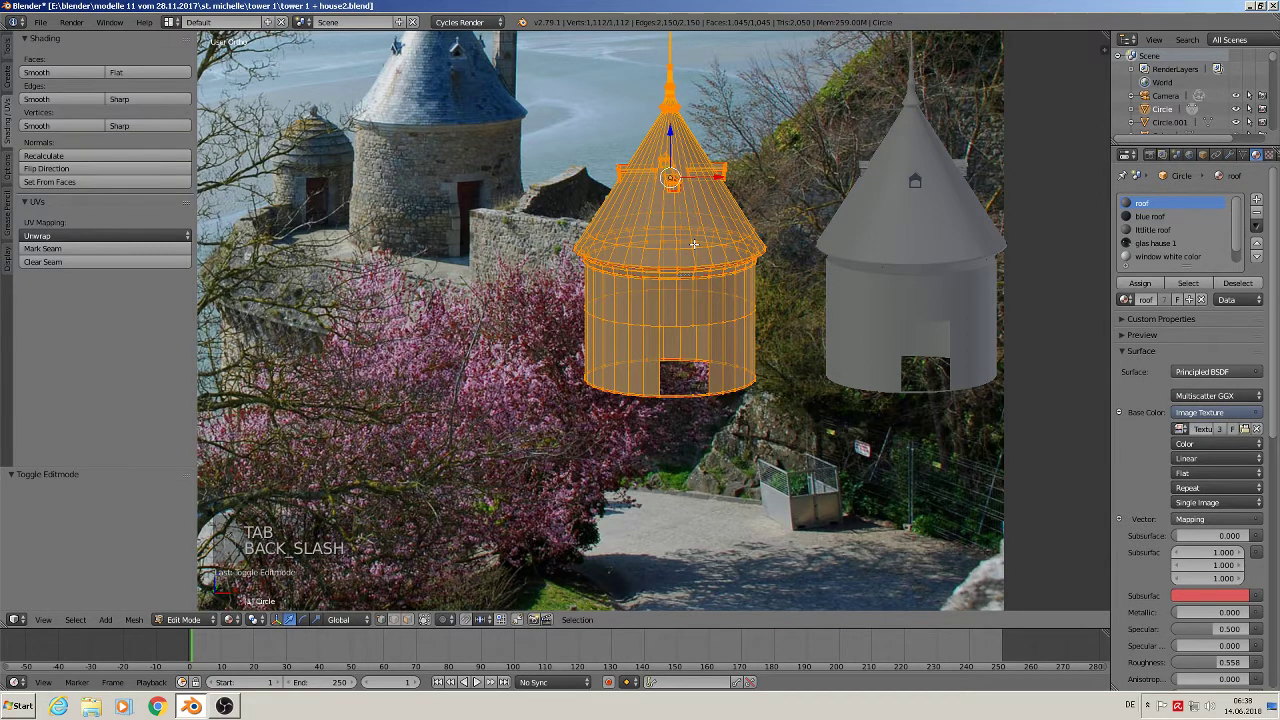
key(u)
click(693, 245)
key(Tab)
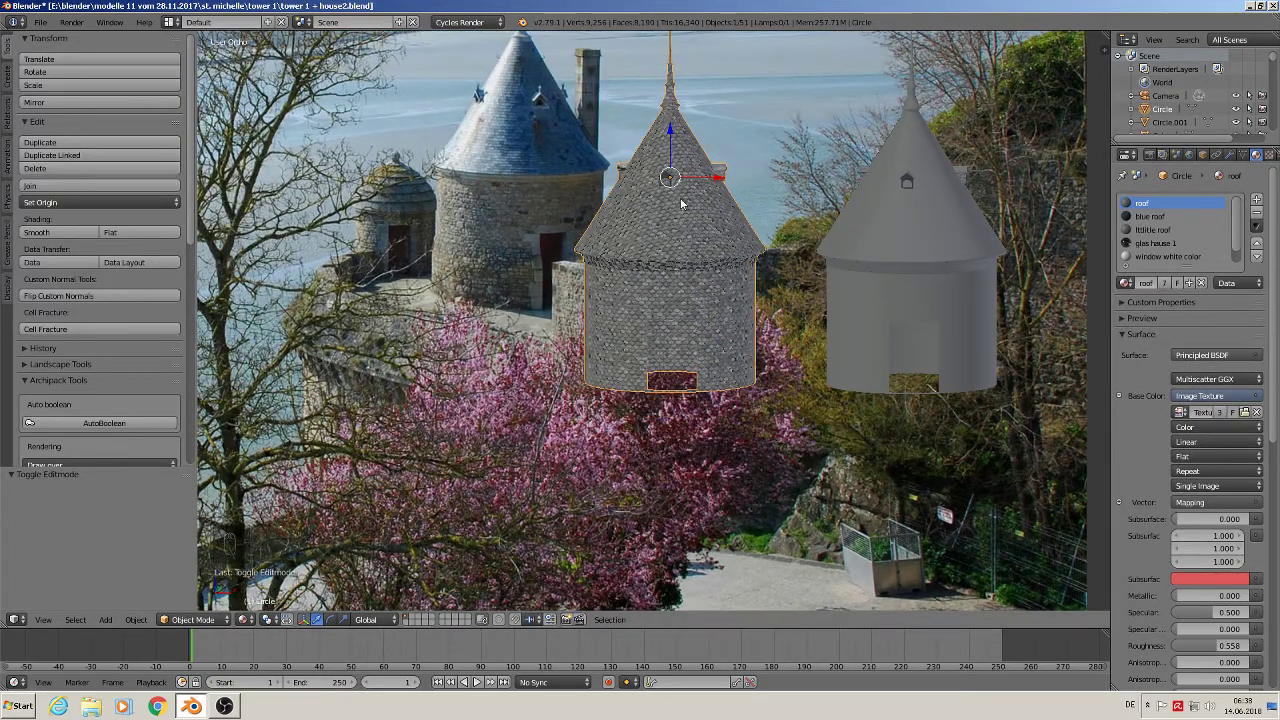
- Enlarge the timeline area and turn it into a Node Editor with a UV/Image Editor beside it
scroll(681, 204, up, 2)
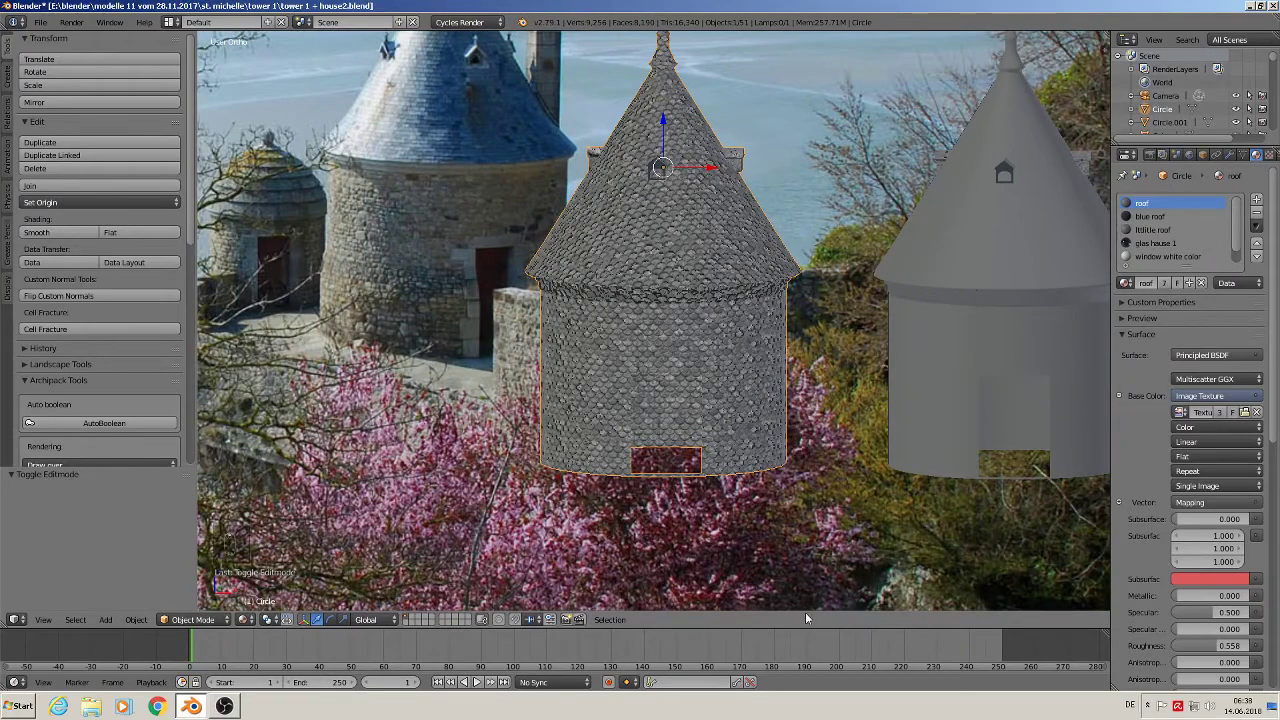
drag(798, 631, 783, 376)
click(15, 682)
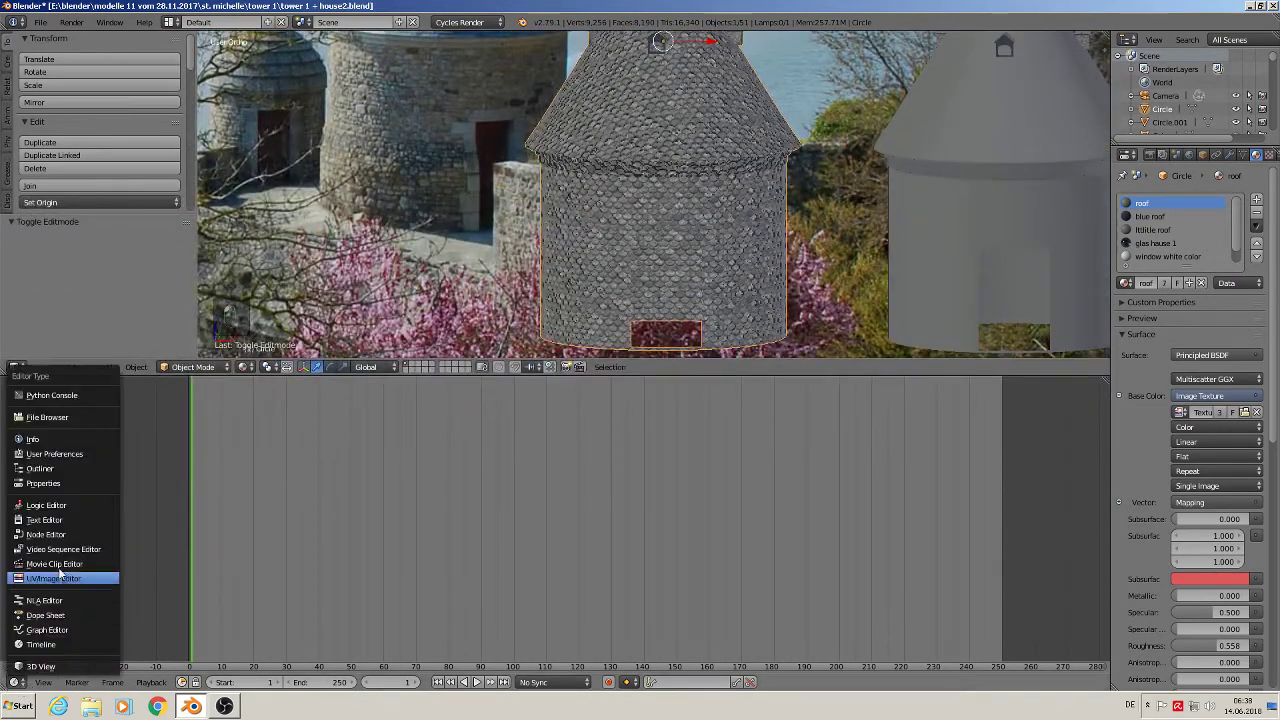
click(57, 534)
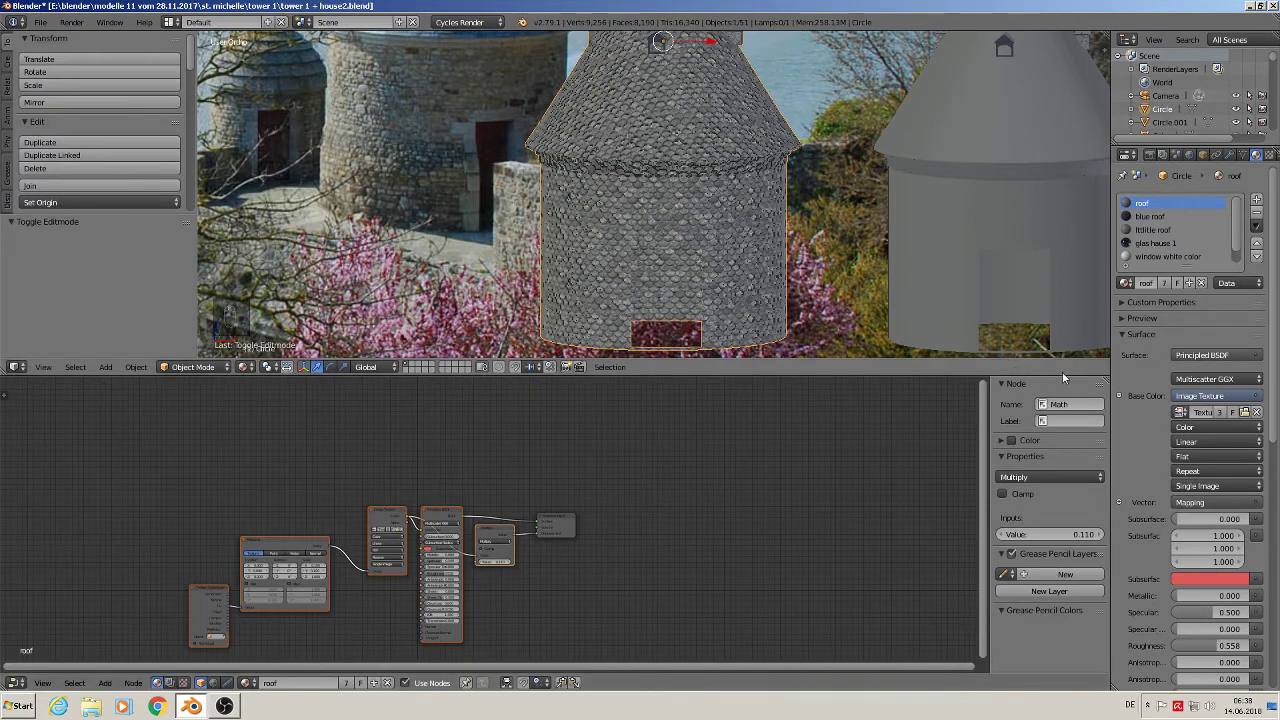
drag(1104, 379, 530, 410)
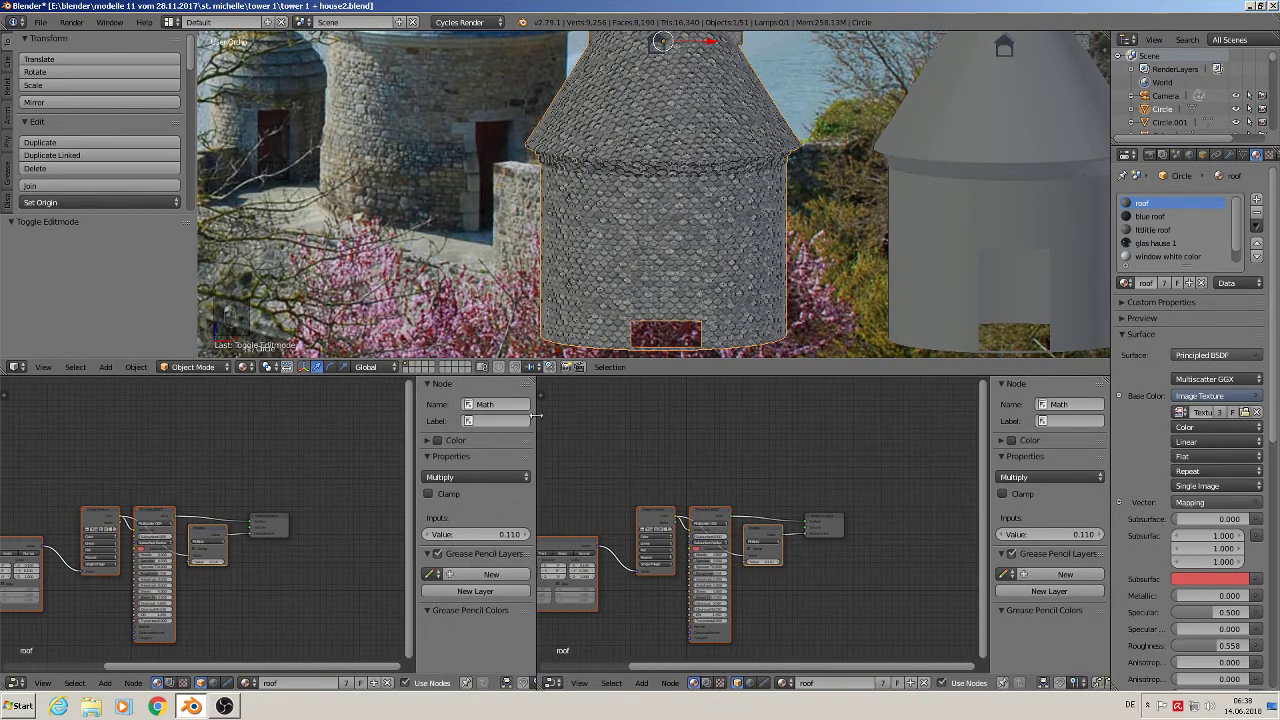
key(n)
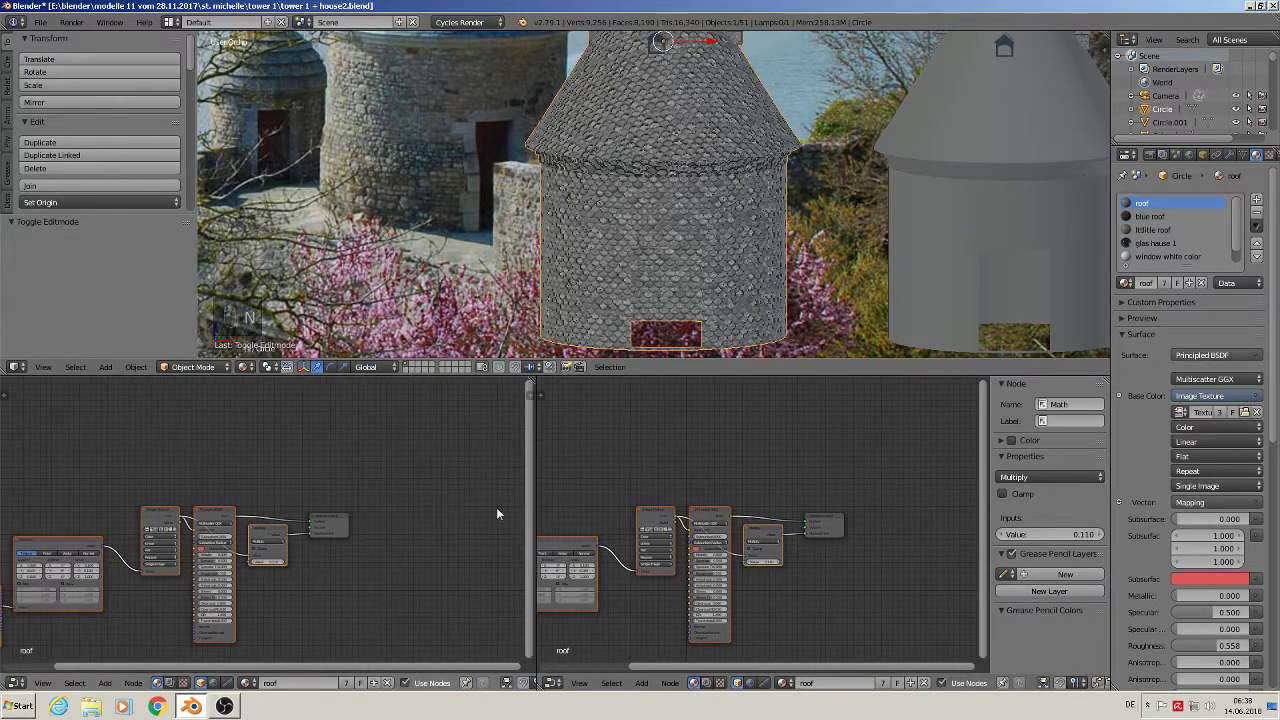
click(550, 683)
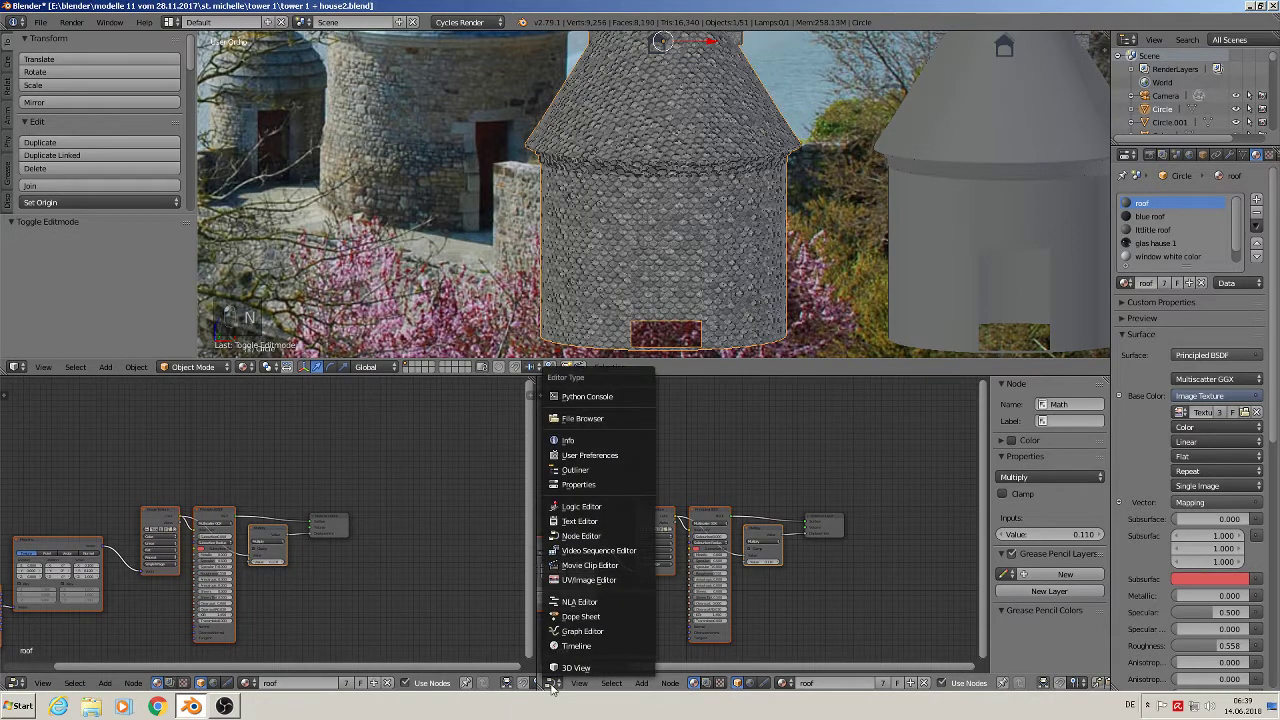
click(570, 581)
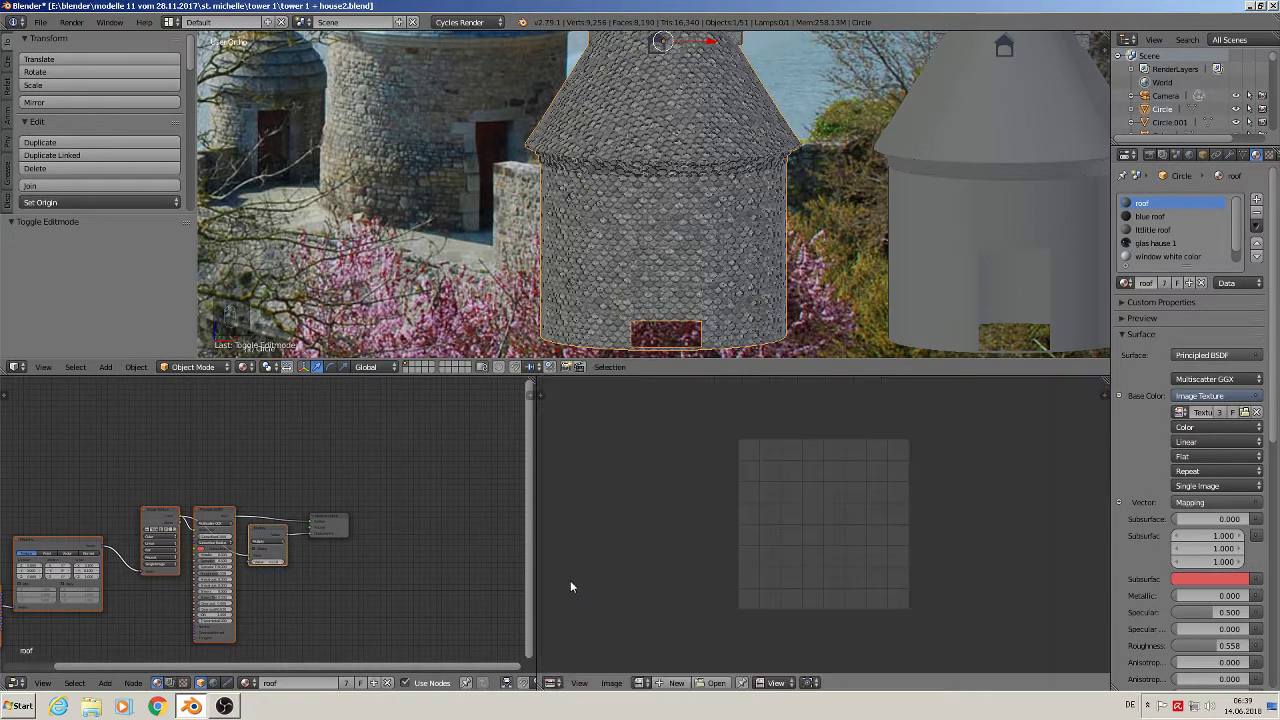
- Enter edit mode on the textured tower and select the faces of its main roof cone down to the eave
key(Tab)
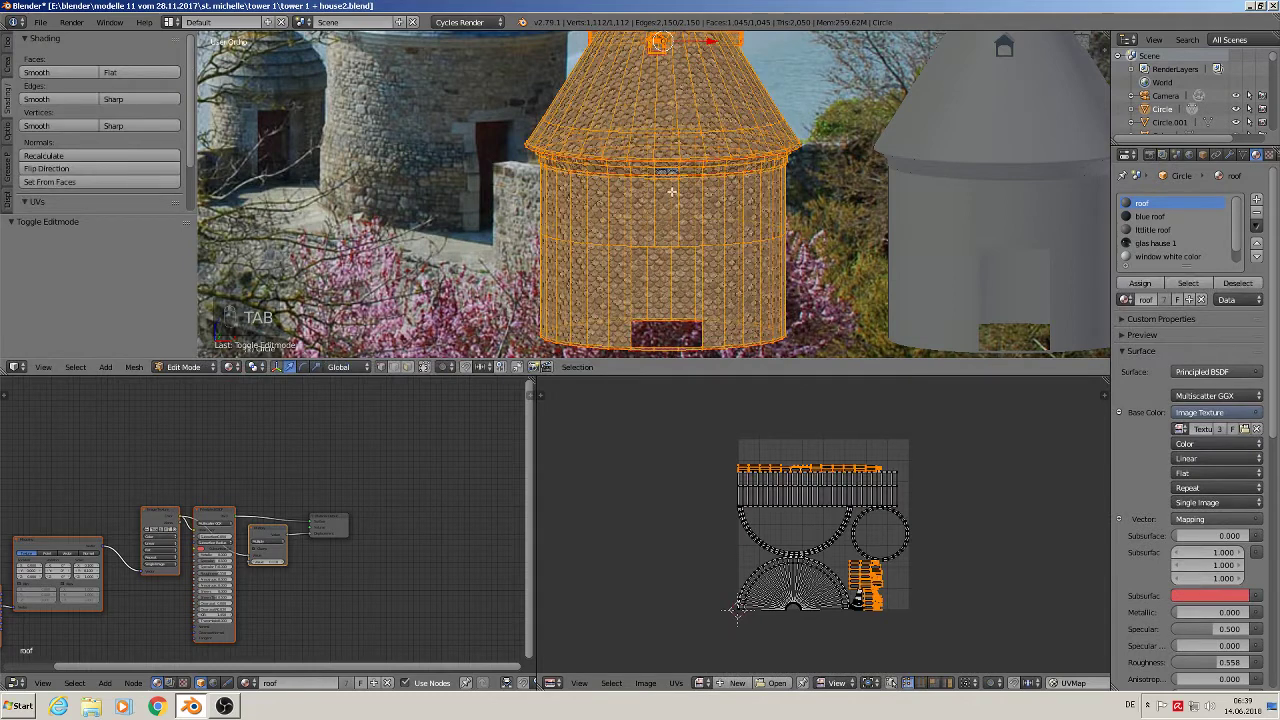
middle_drag(672, 191, 668, 240)
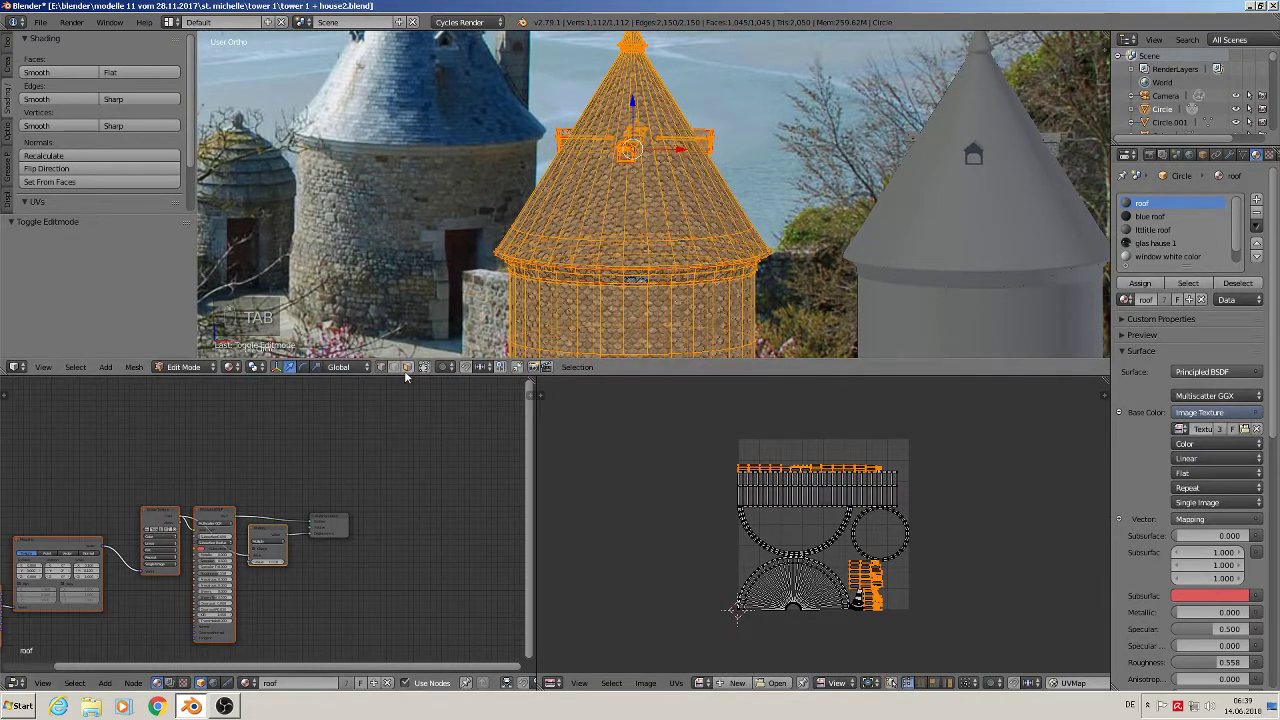
alt+right_click(645, 210)
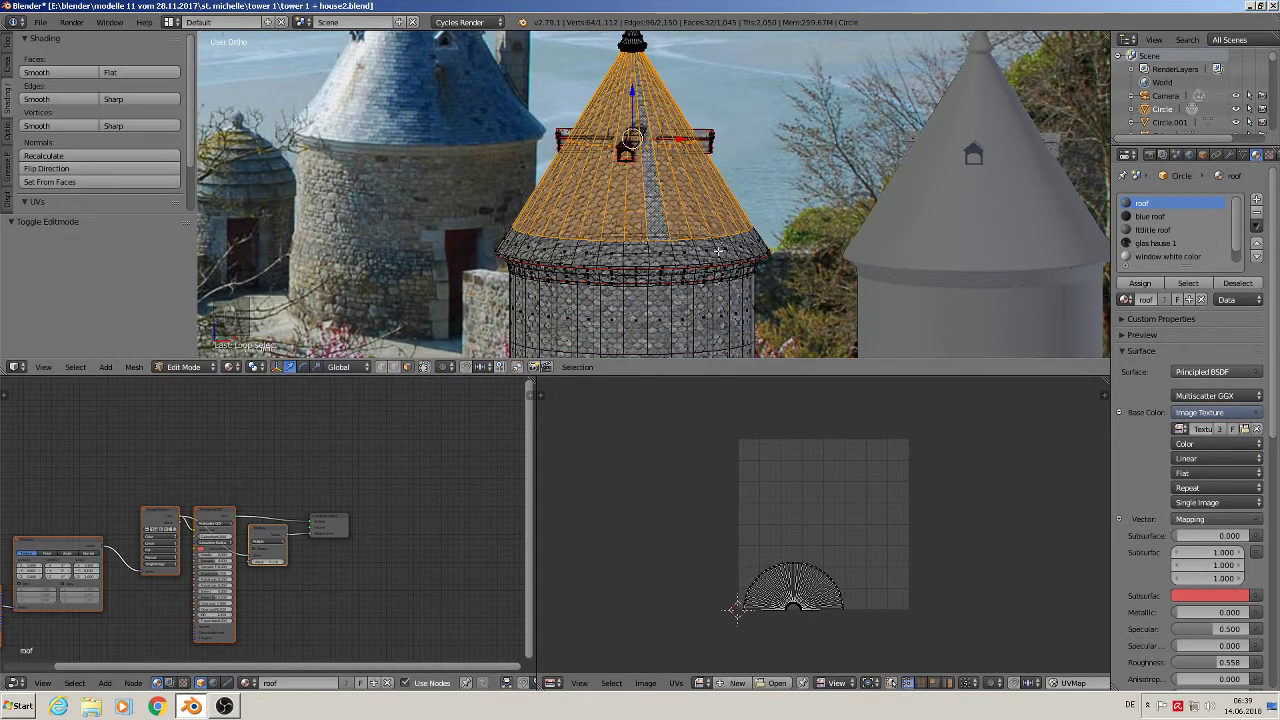
key(ctrl+KP_Add)
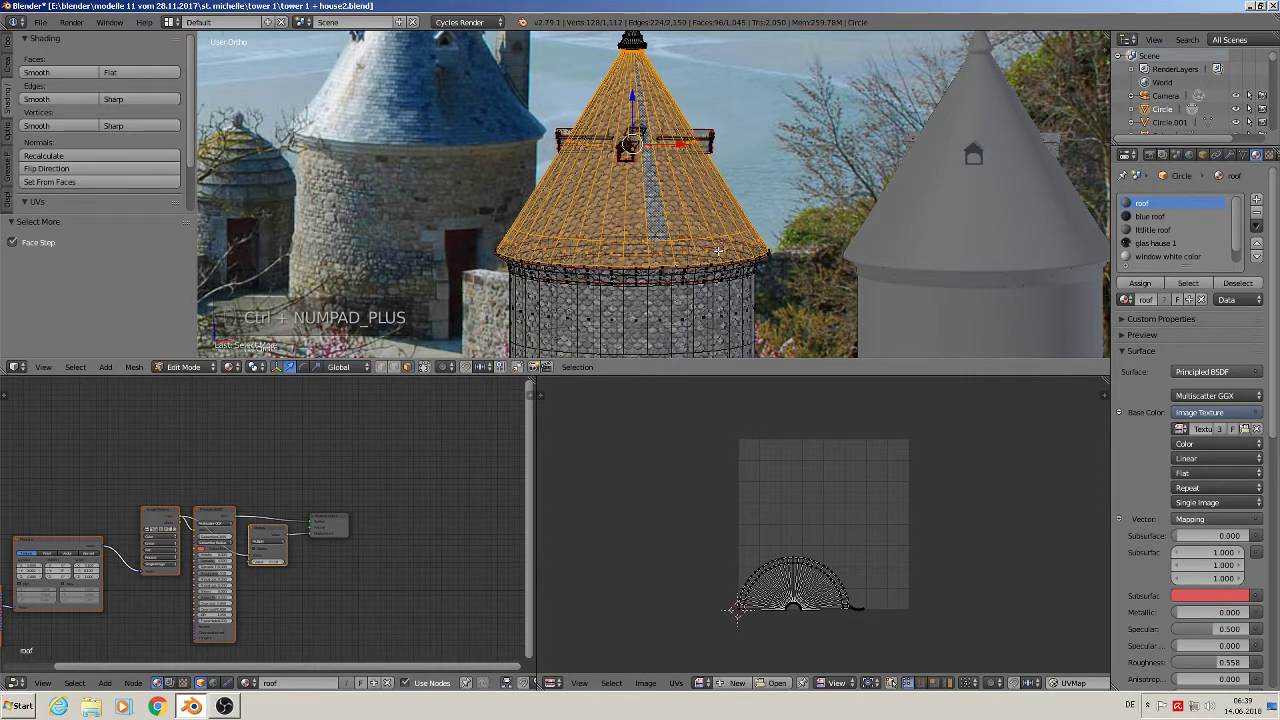
scroll(718, 250, up, 3)
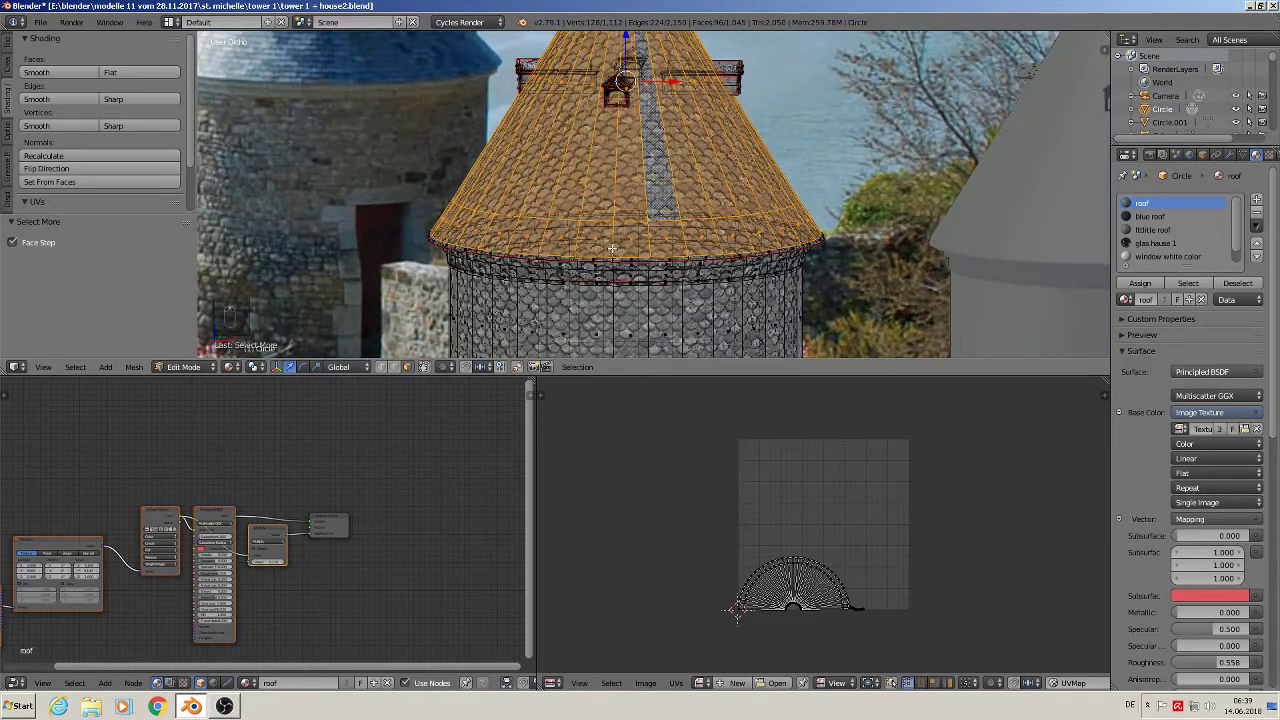
alt+right_click(612, 247)
key(ctrl+KP_Add)
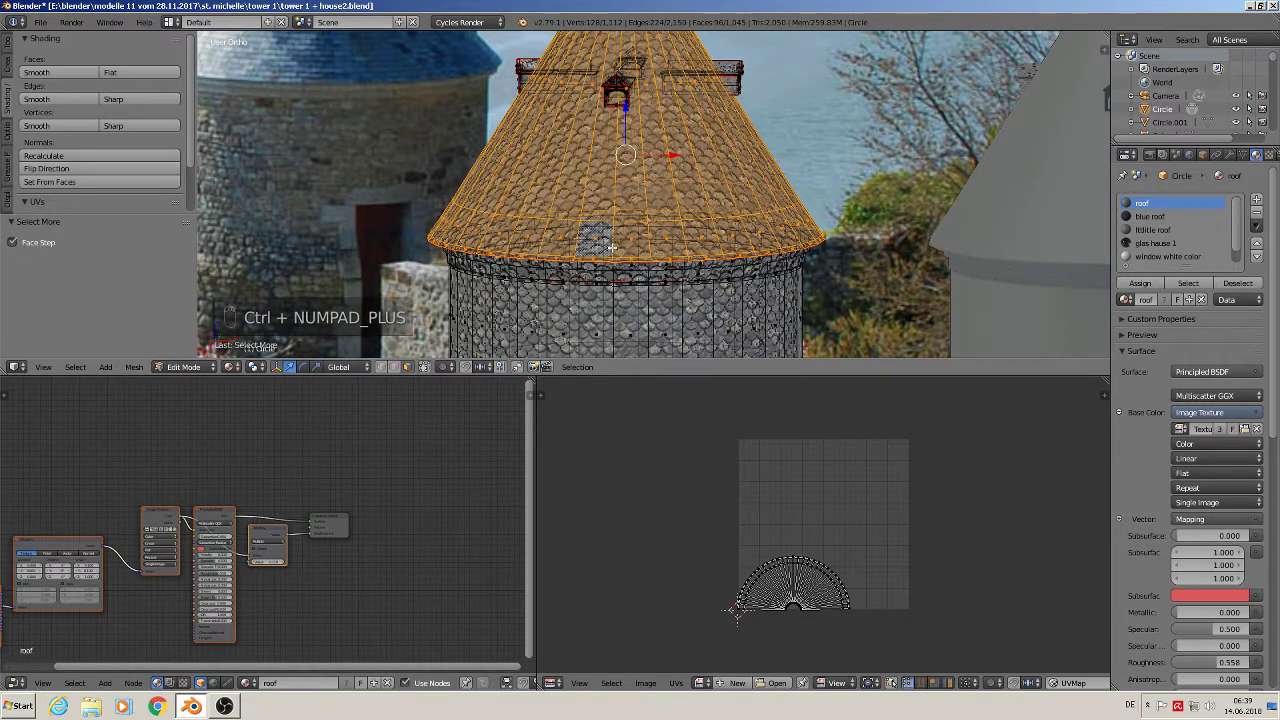
- Select the roof's whole semicircular UV island and straighten it into a rectangular strip with UV Squares' Snap to Axis (X or Y)
middle_drag(846, 557, 840, 587)
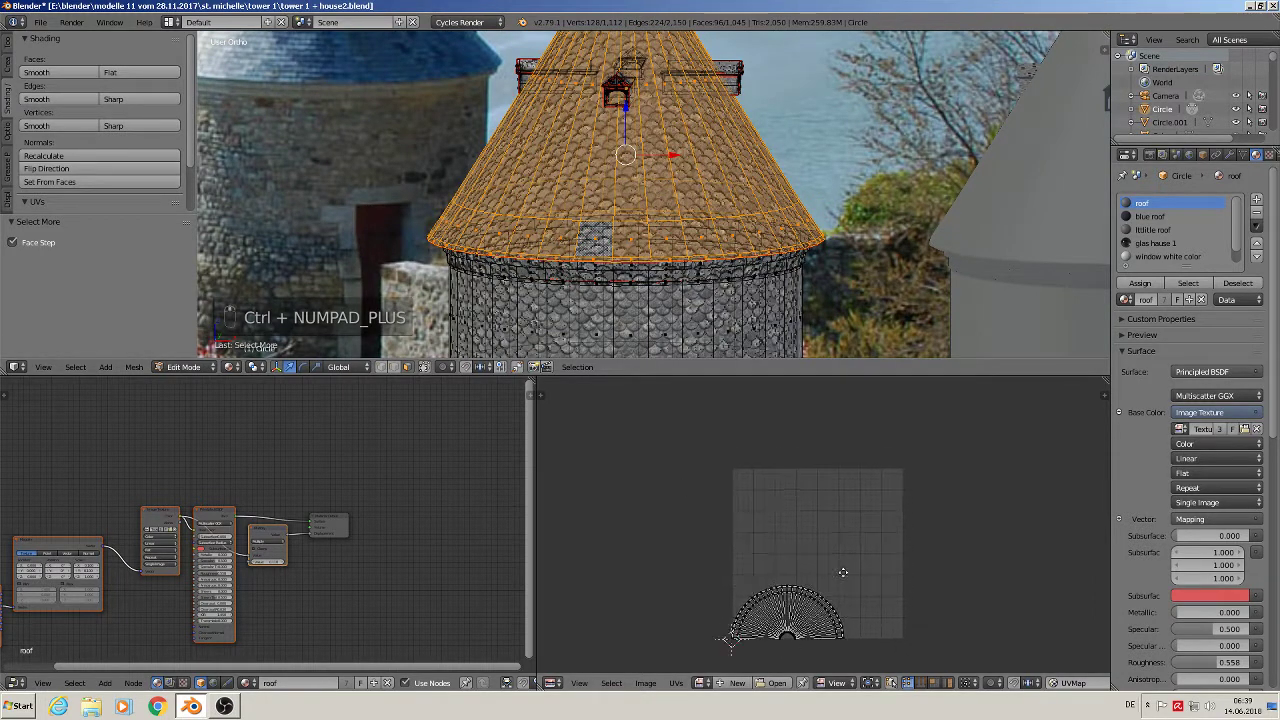
scroll(827, 589, down, 2)
scroll(823, 581, up, 5)
scroll(661, 607, down, 1)
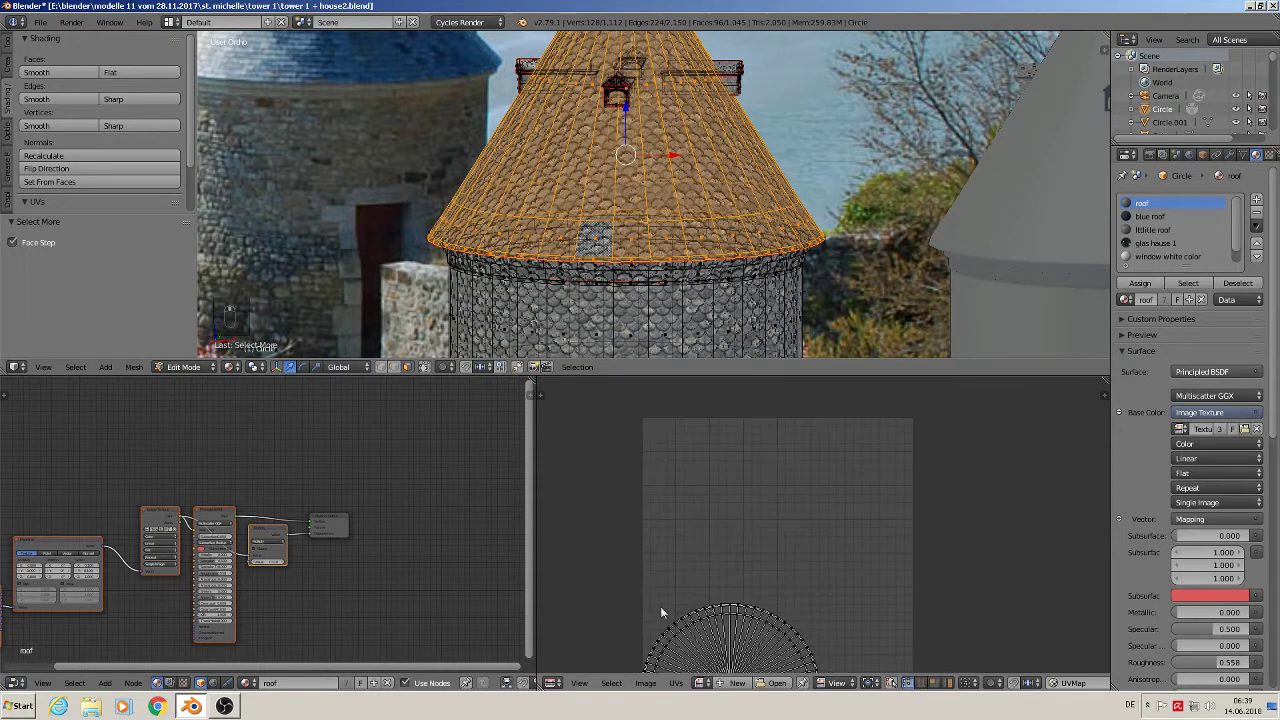
key(t)
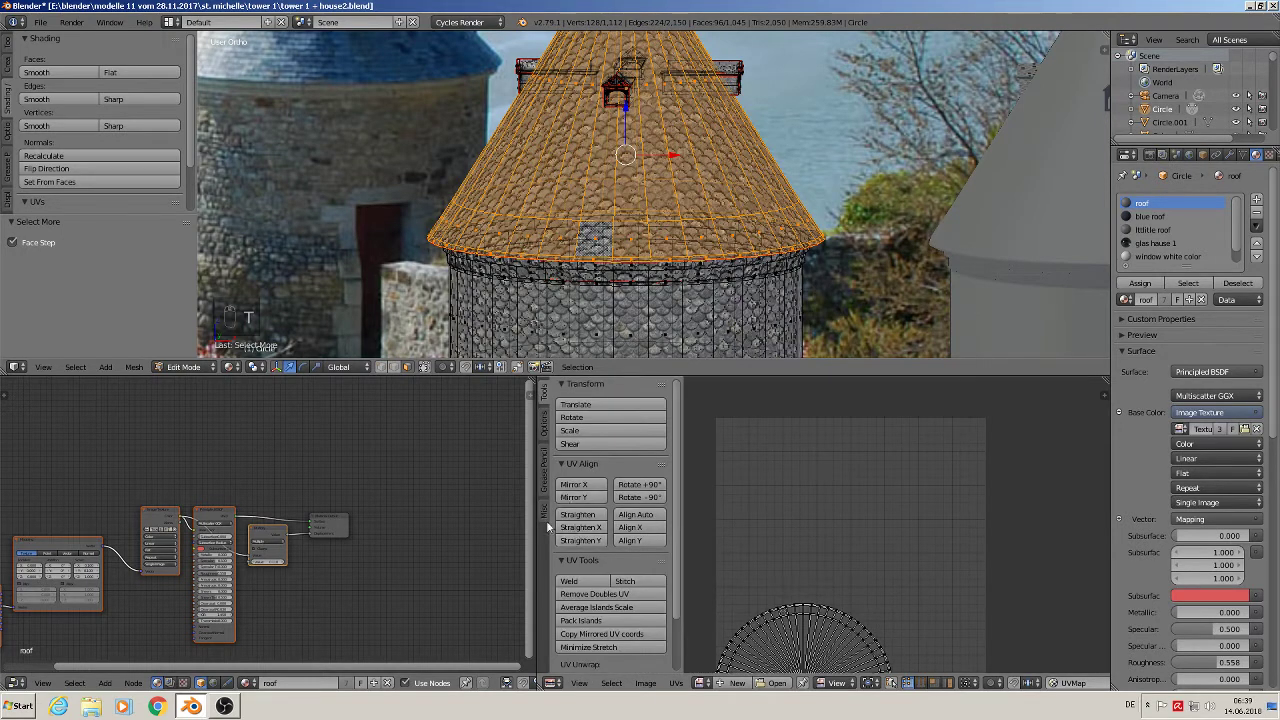
click(545, 514)
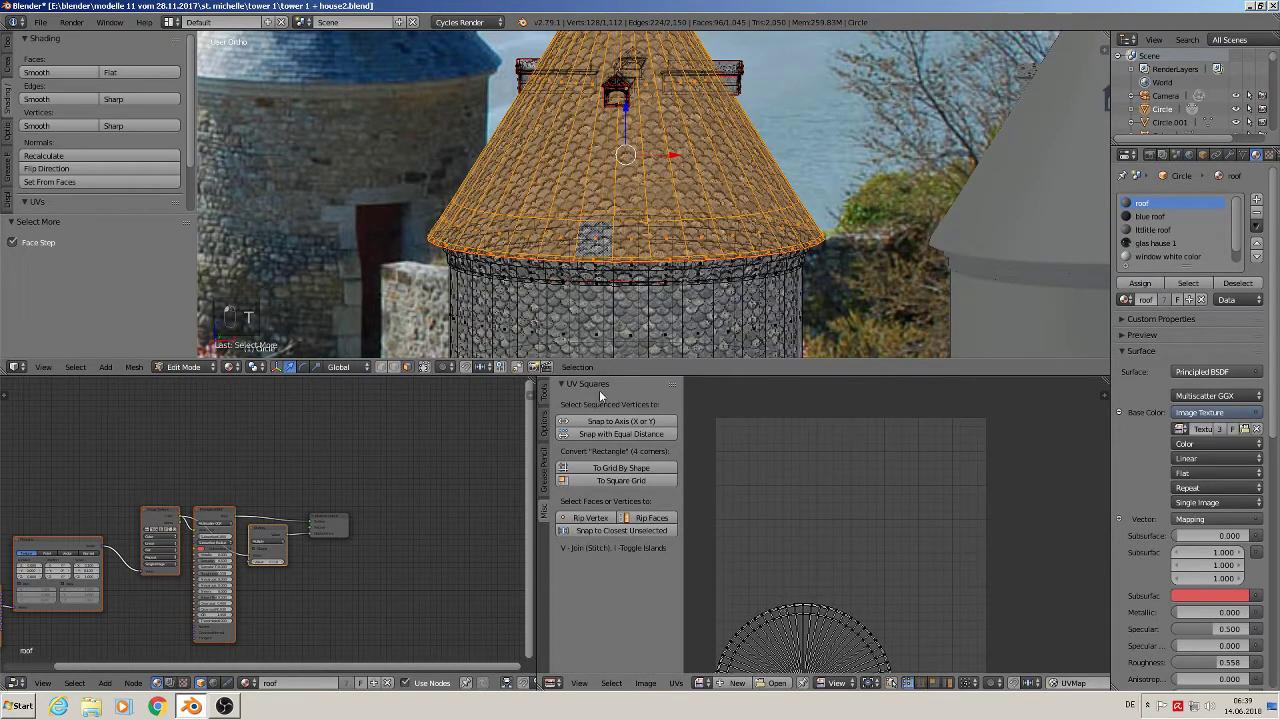
middle_drag(879, 582, 901, 535)
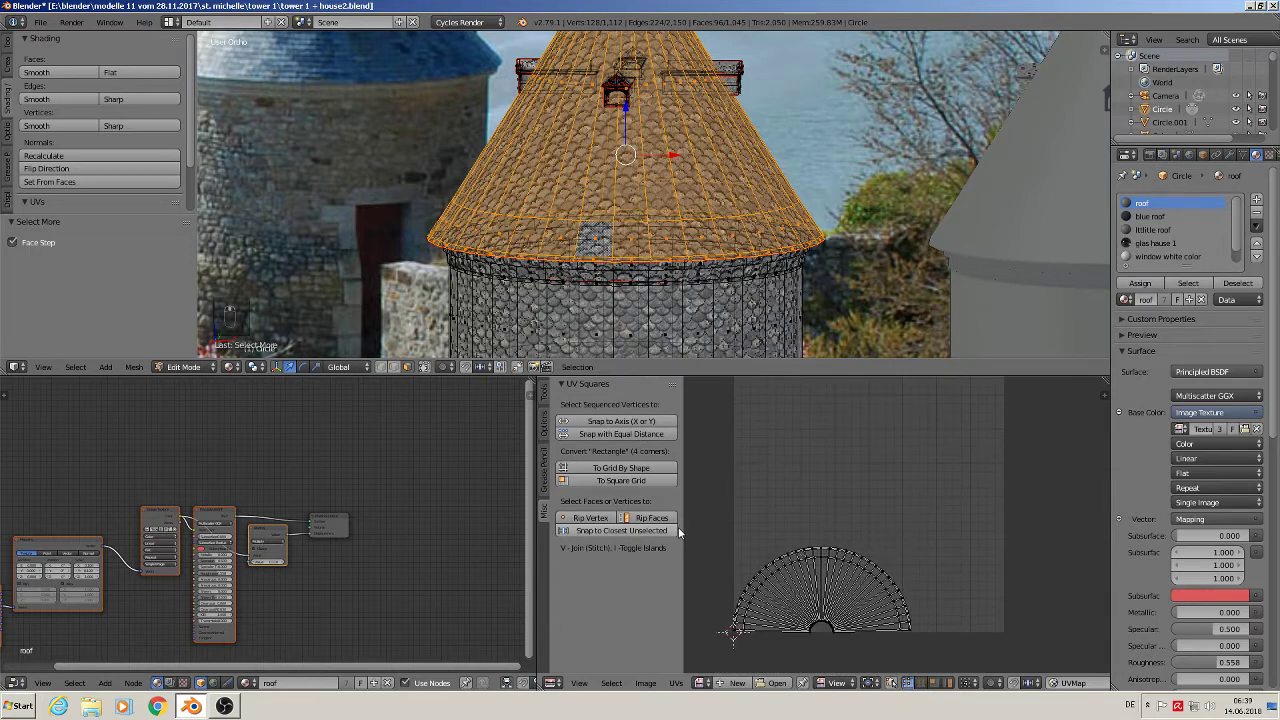
key(a)
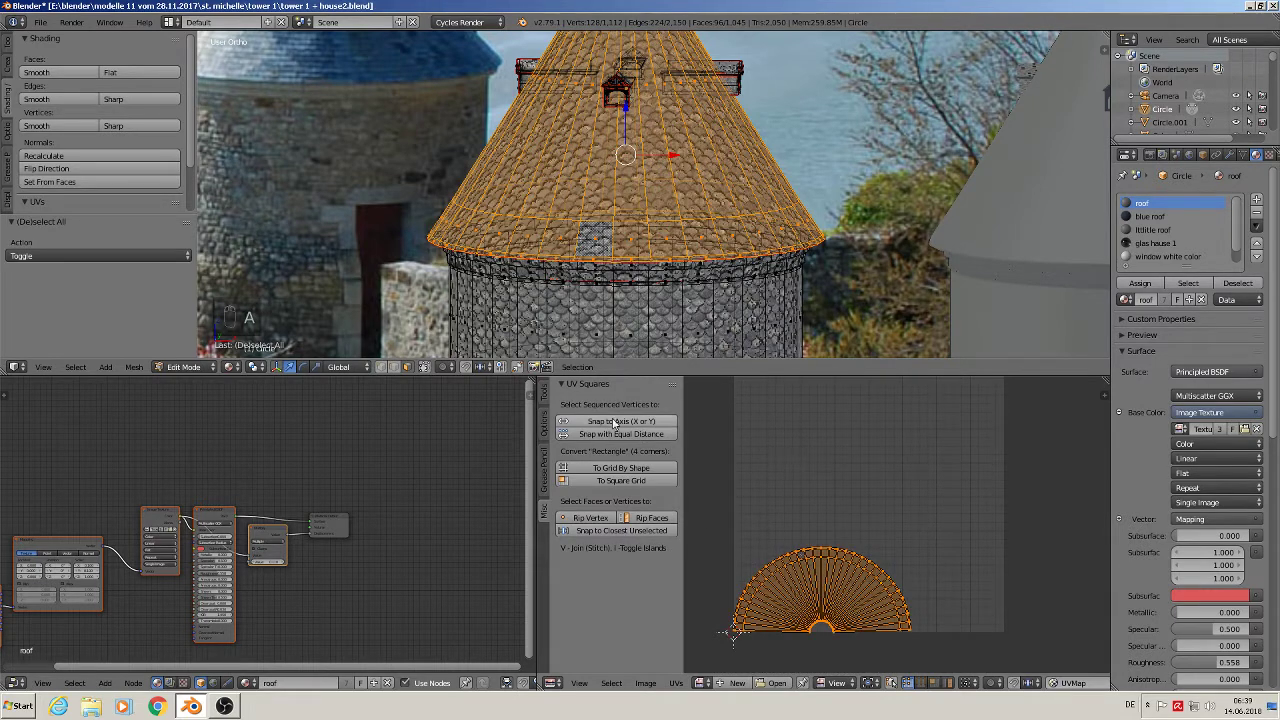
click(614, 422)
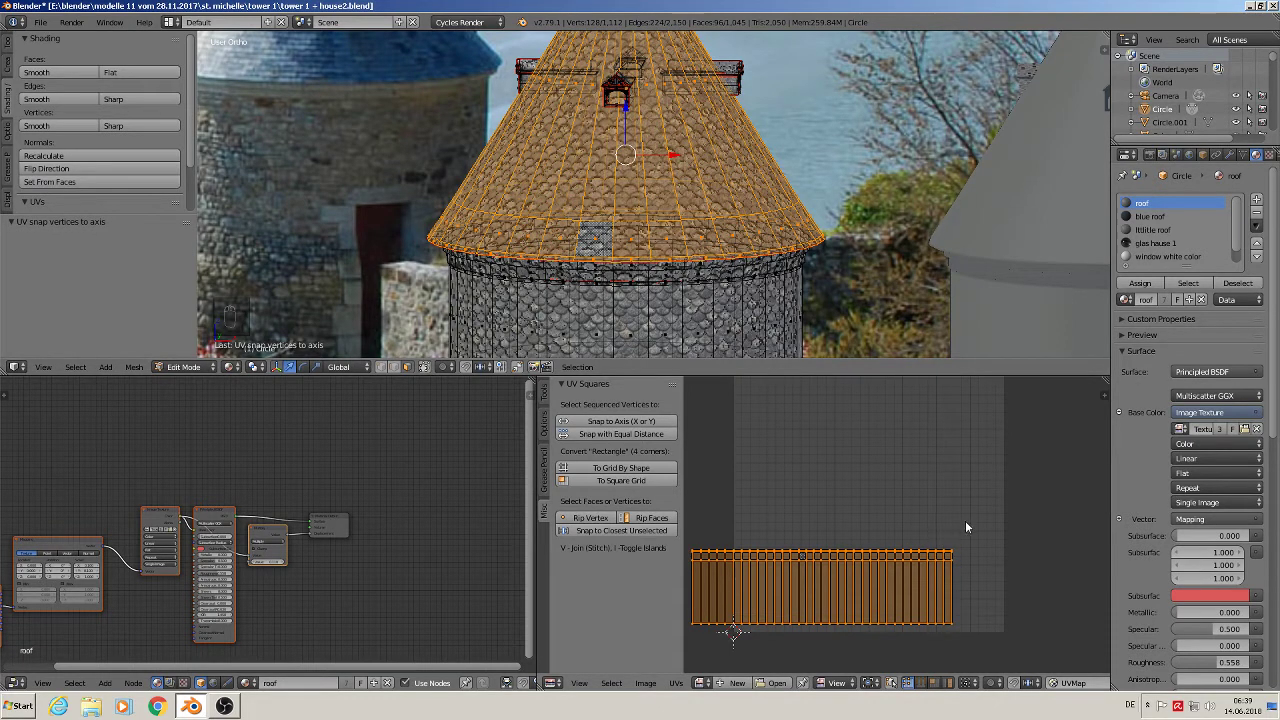
- Rotate the roof's UV strip by 180°, deselect the mesh and return to object mode
key(r)
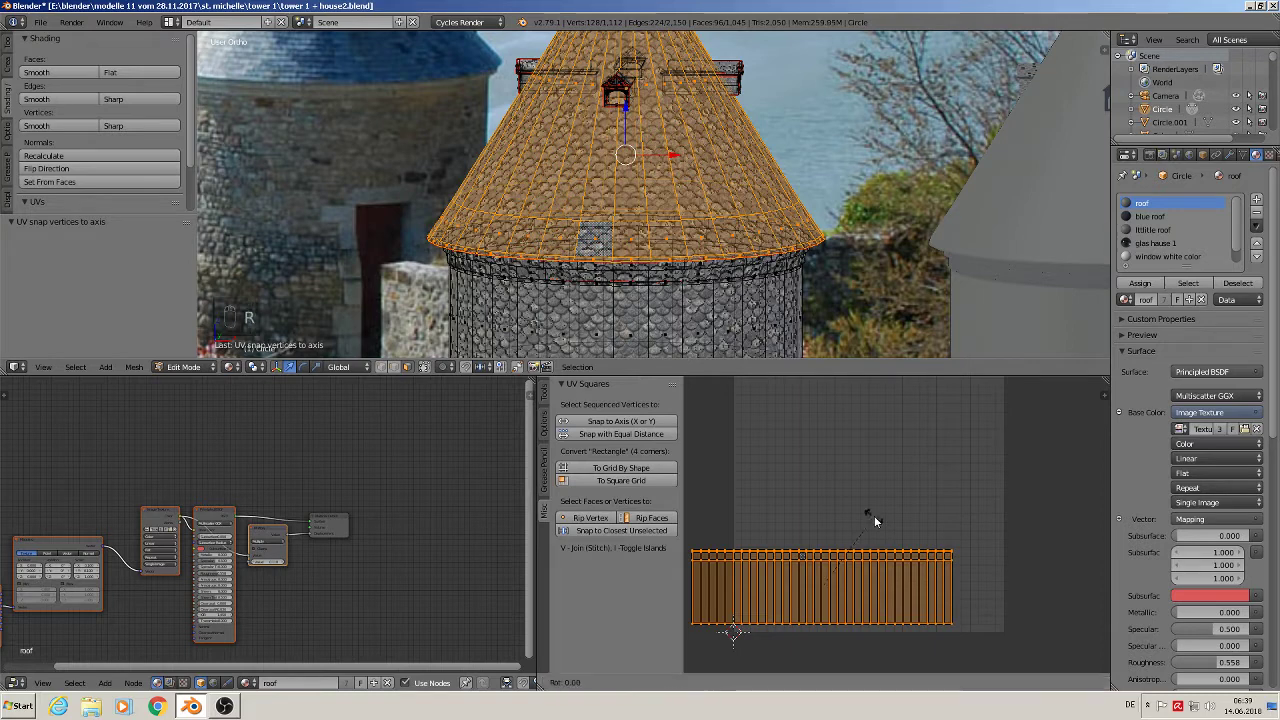
key(0)
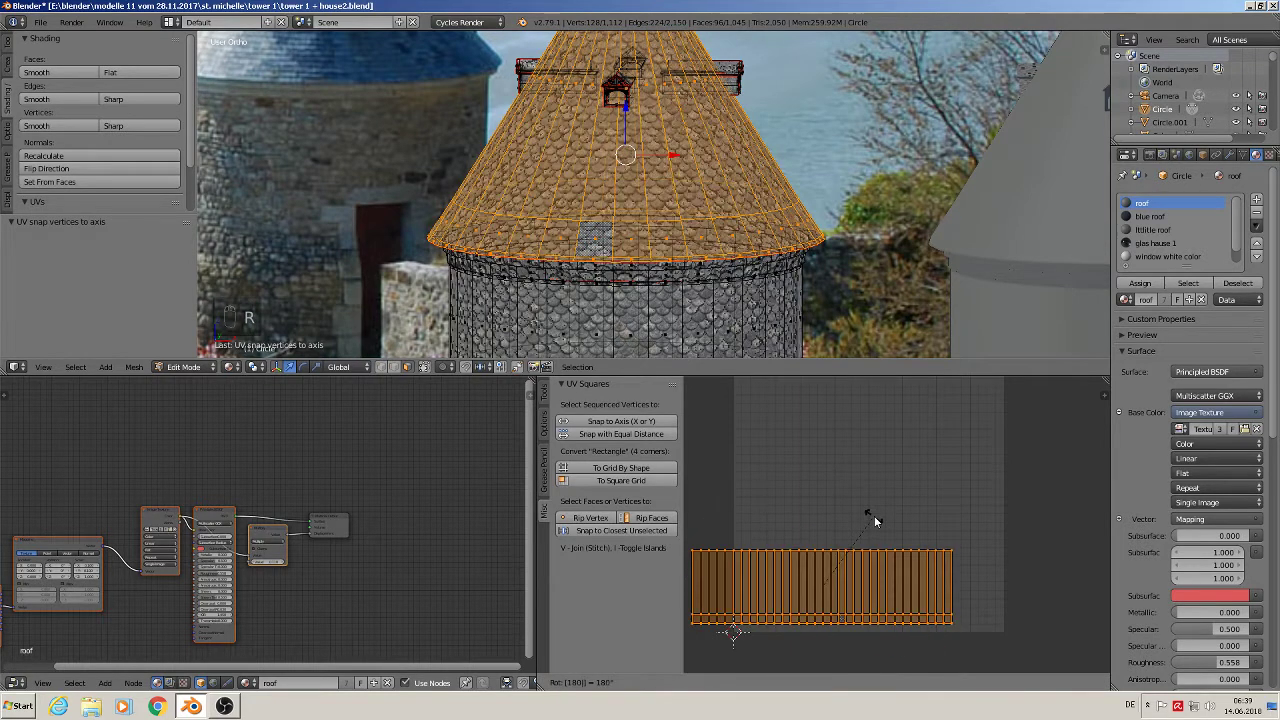
key(Return)
key(a)
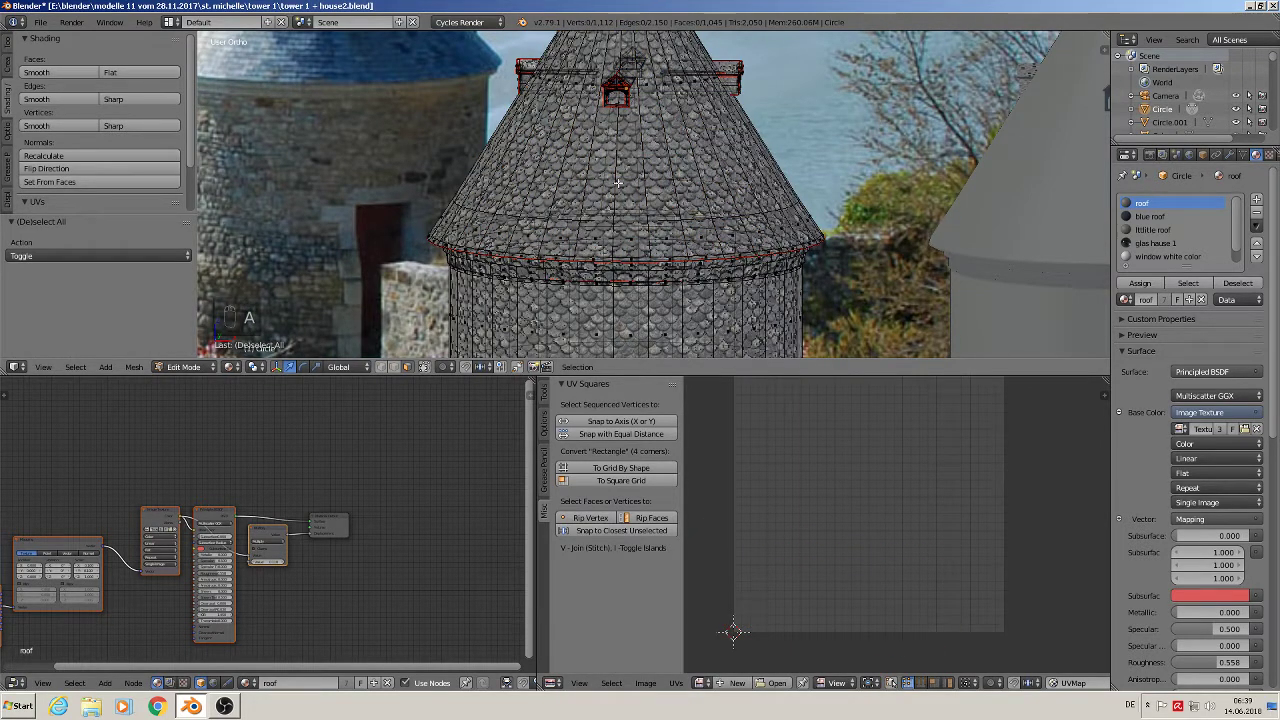
key(Tab)
- Examine the stone wall and conical roof of the round tower in the reference photo
mouse_move(655, 204)
middle_down()
mouse_move(693, 210)
mouse_move(677, 212)
middle_up()
scroll(677, 212, down, 4)
shift+middle_drag(360, 107, 426, 152)
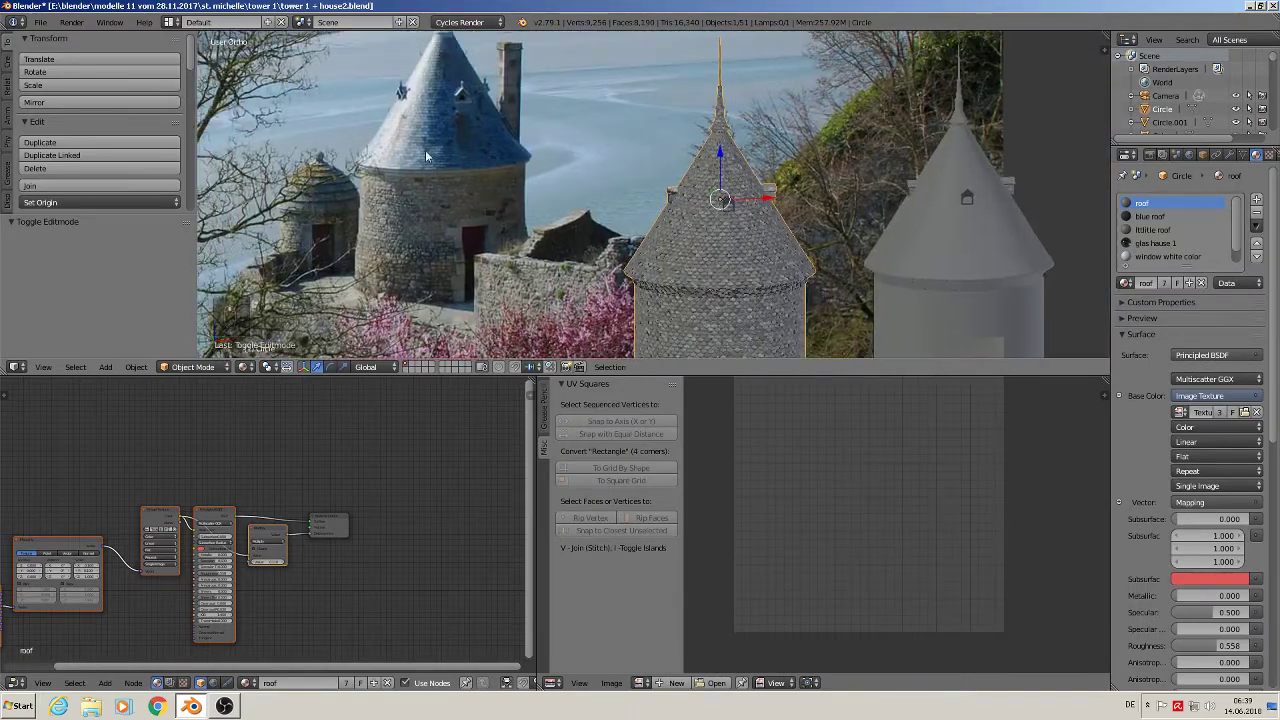
scroll(430, 190, up, 1)
scroll(430, 240, up, 4)
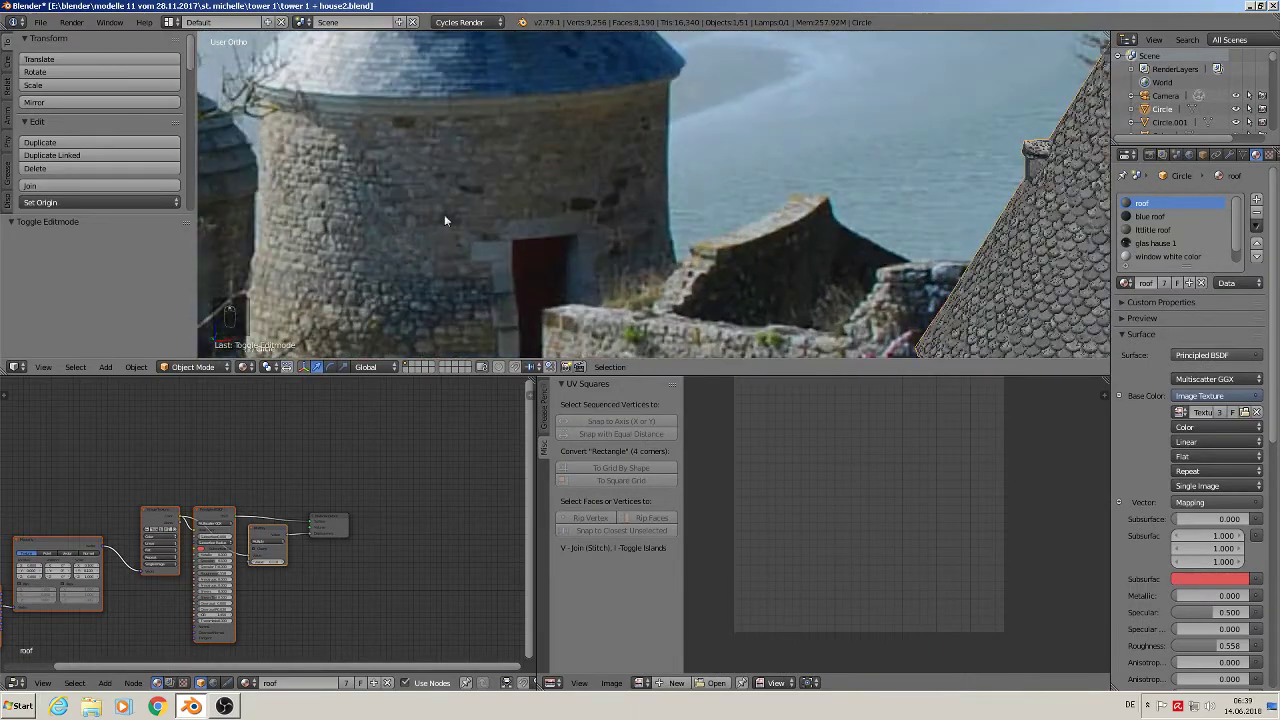
scroll(444, 214, down, 5)
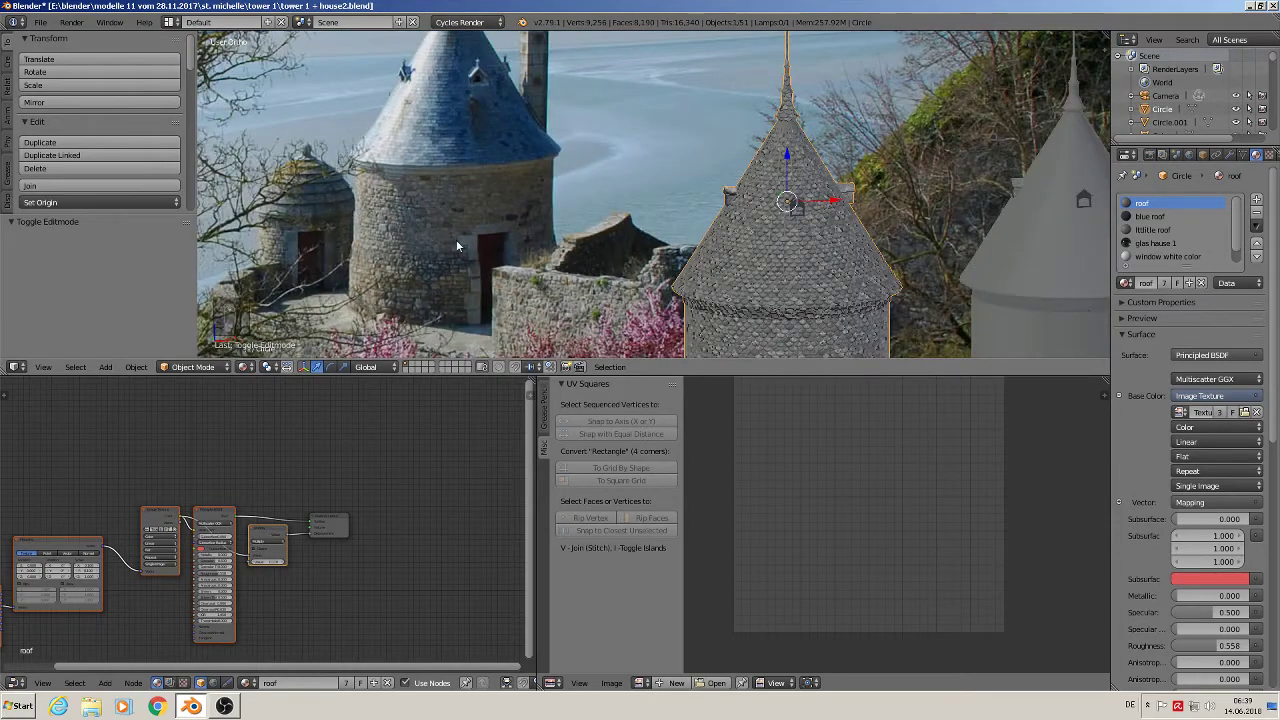
scroll(455, 239, down, 3)
shift+middle_drag(477, 221, 501, 287)
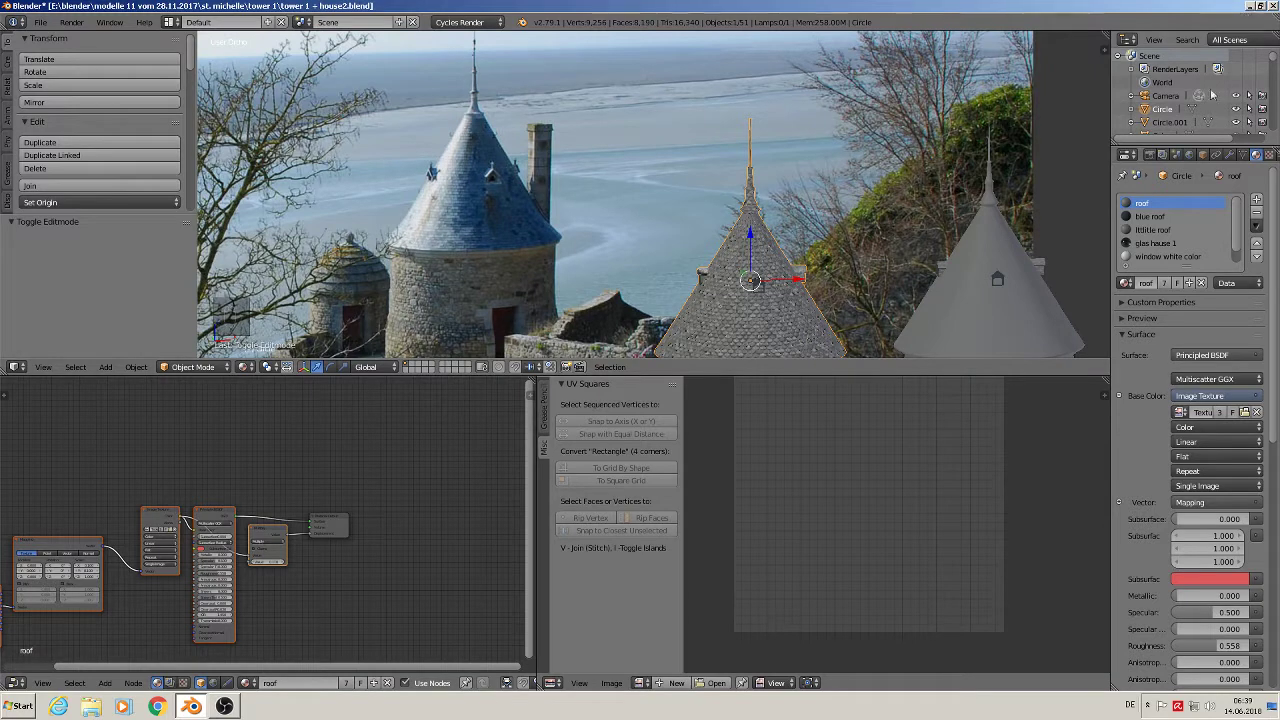
- Remove the glas hause 1, window white color and RoOF SIDE panels material slots from the textured tower
click(1158, 230)
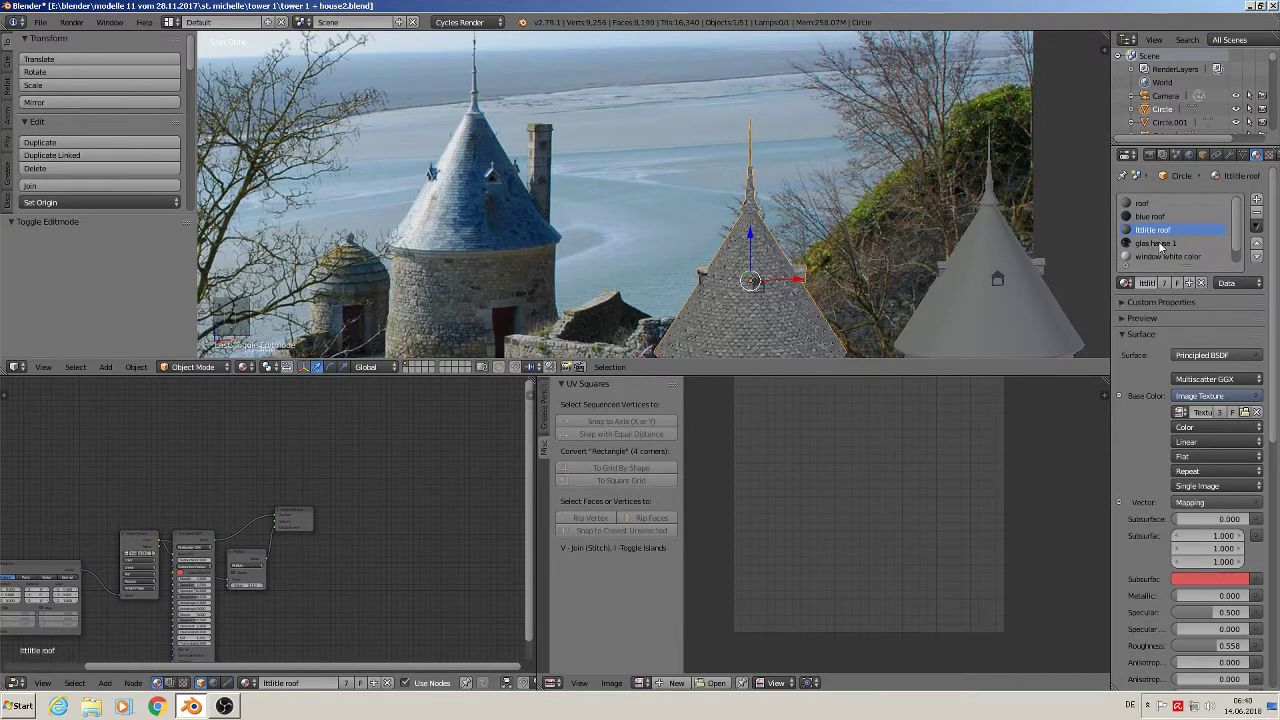
click(1158, 243)
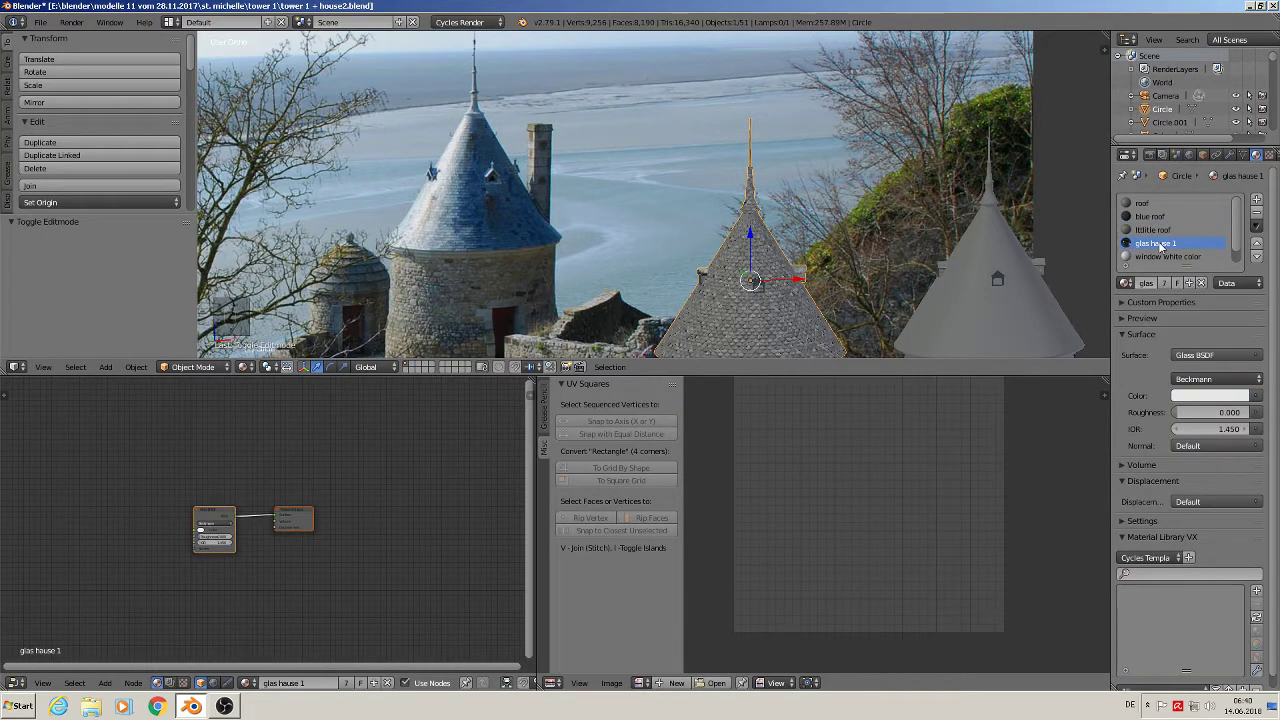
key(Delete)
click(1257, 212)
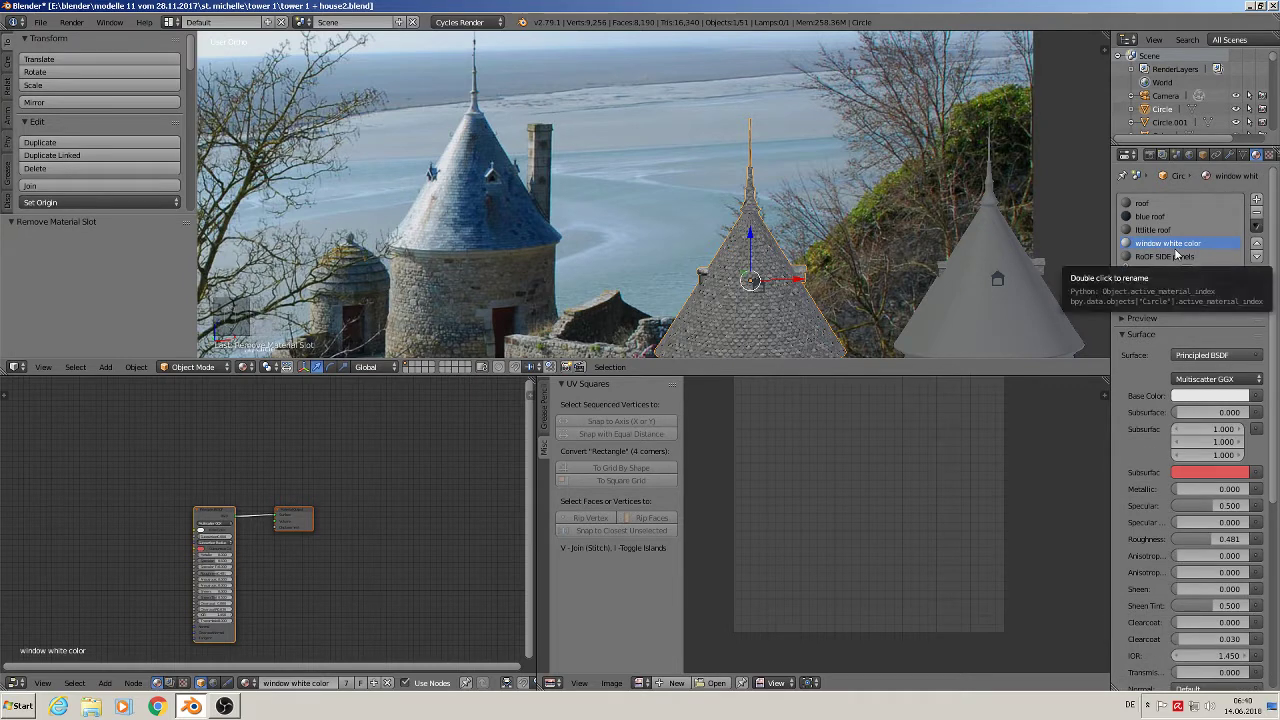
click(1257, 212)
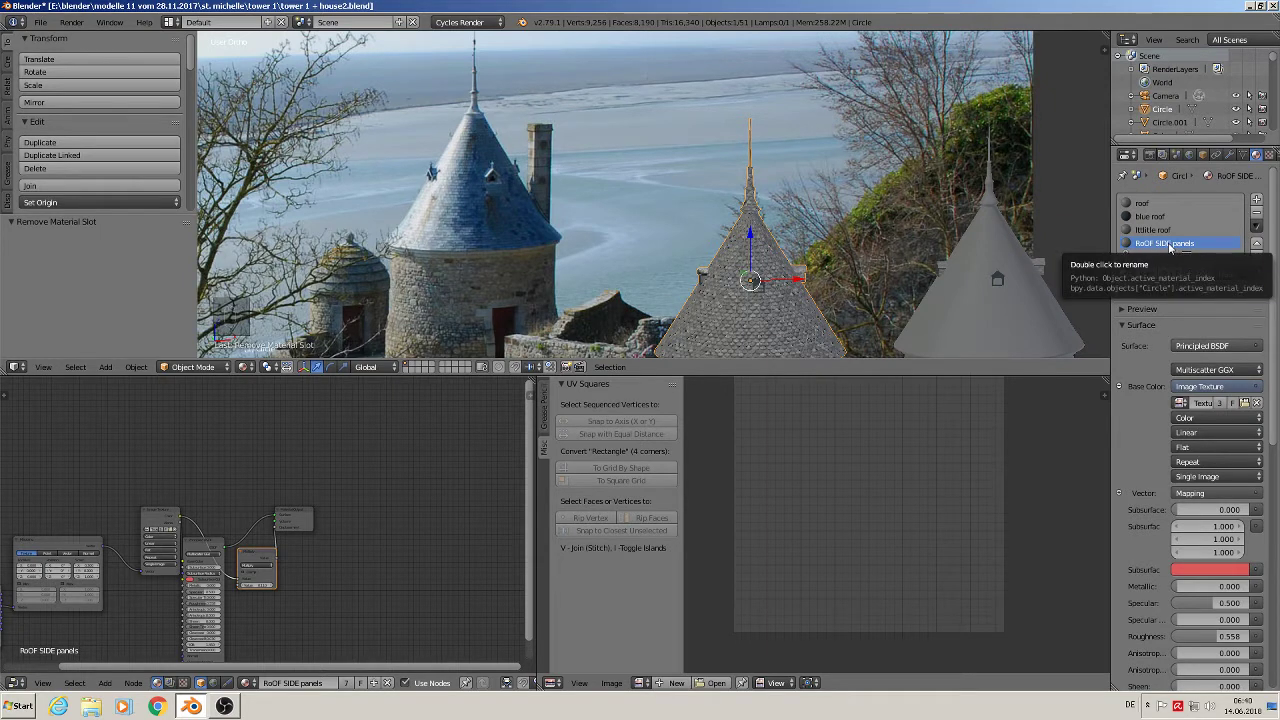
click(1257, 212)
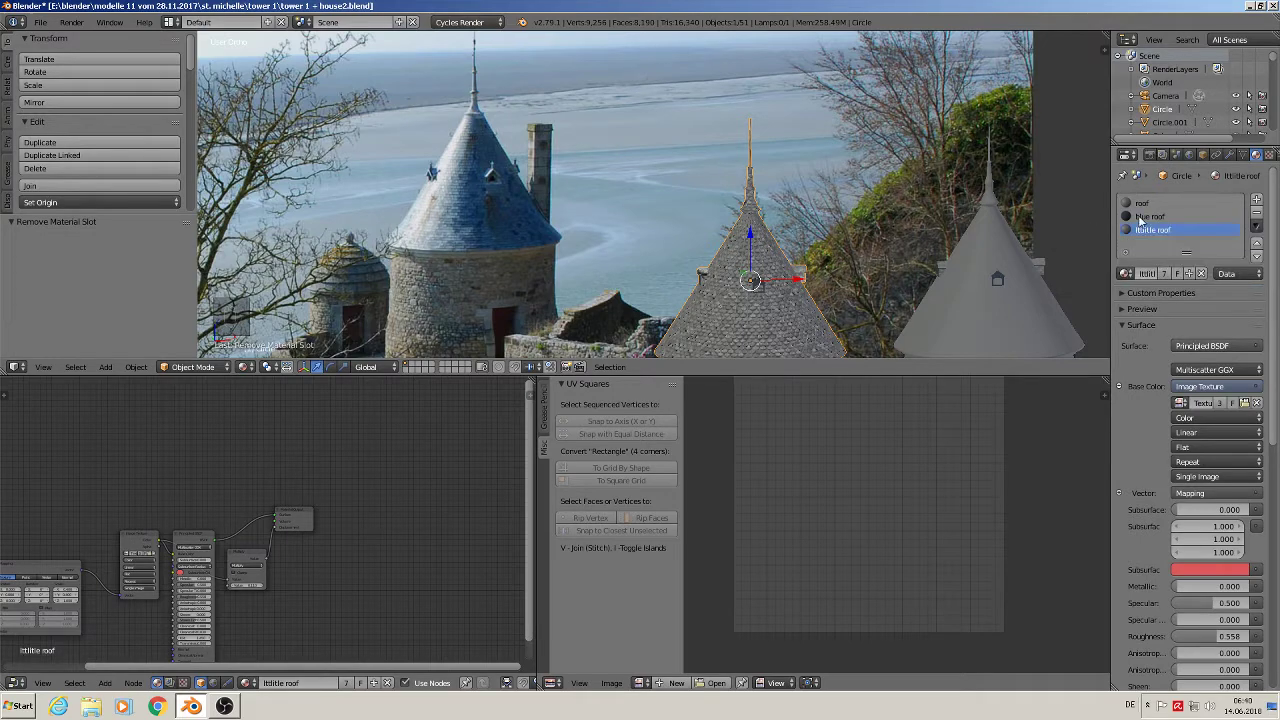
- Inspect the reference tower's blue roof, stonework and doorway up close, and minimize the Blender window
scroll(435, 185, up, 5)
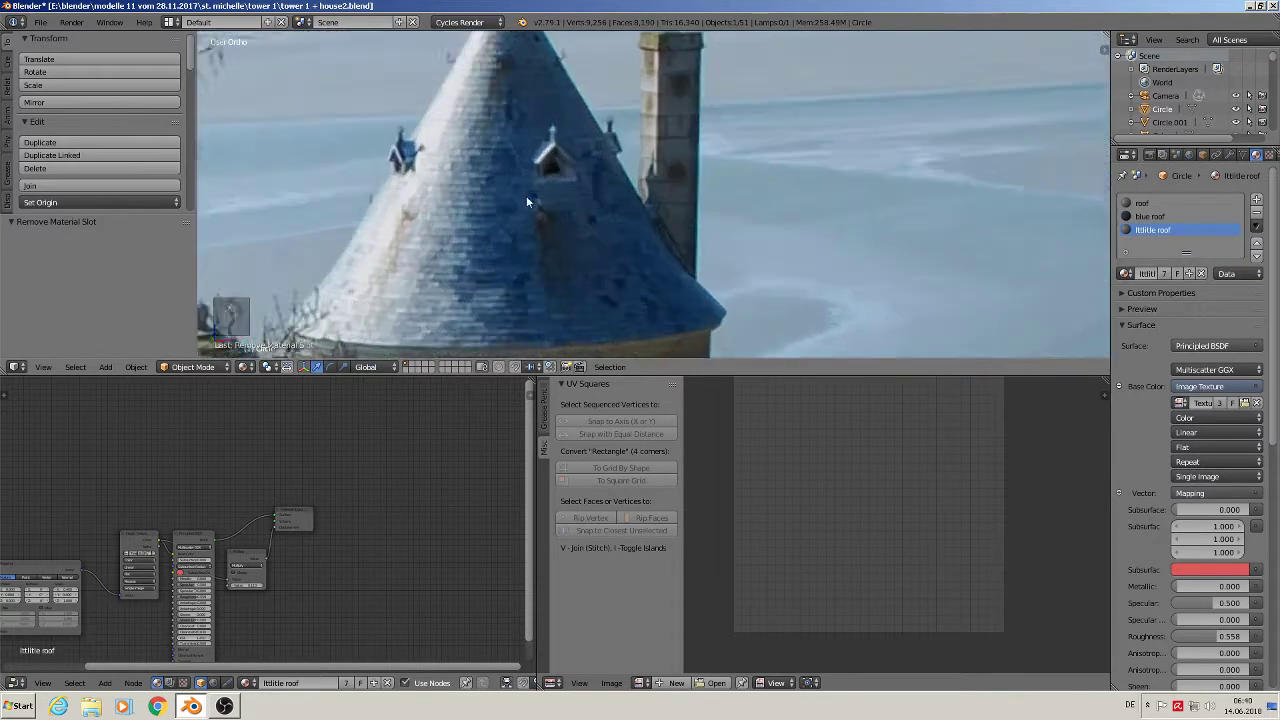
scroll(572, 183, down, 7)
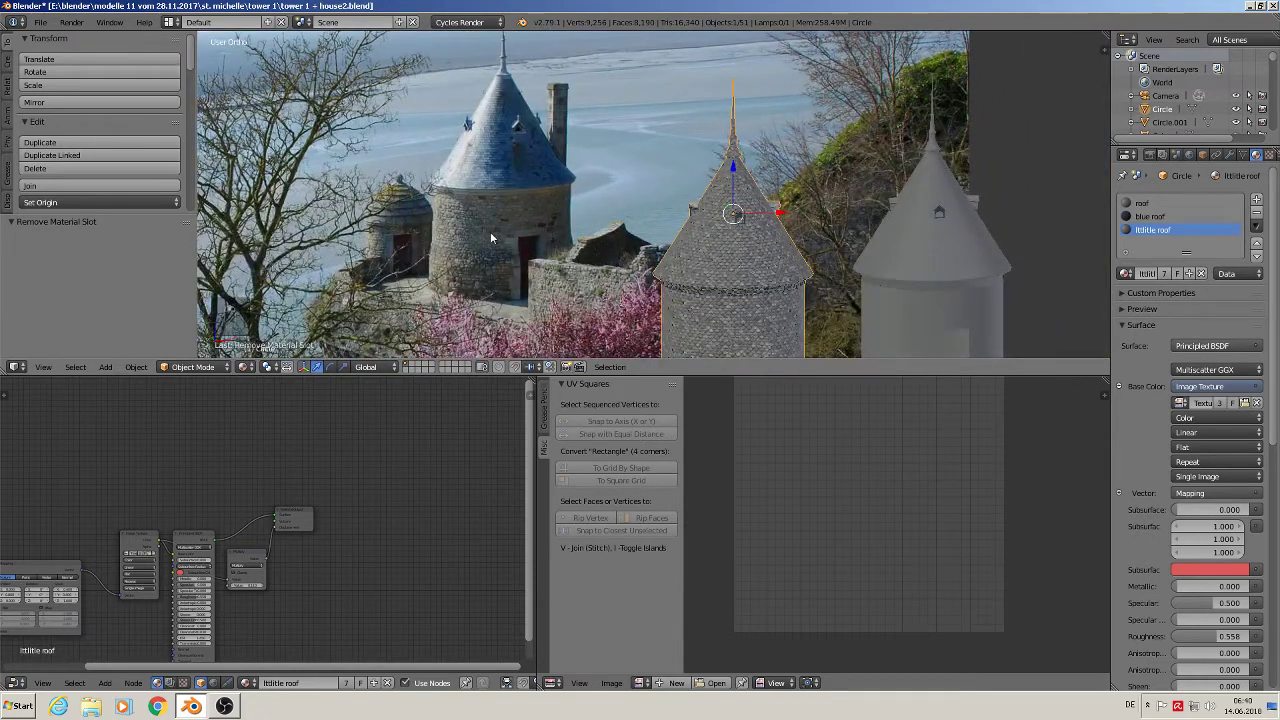
scroll(486, 200, up, 5)
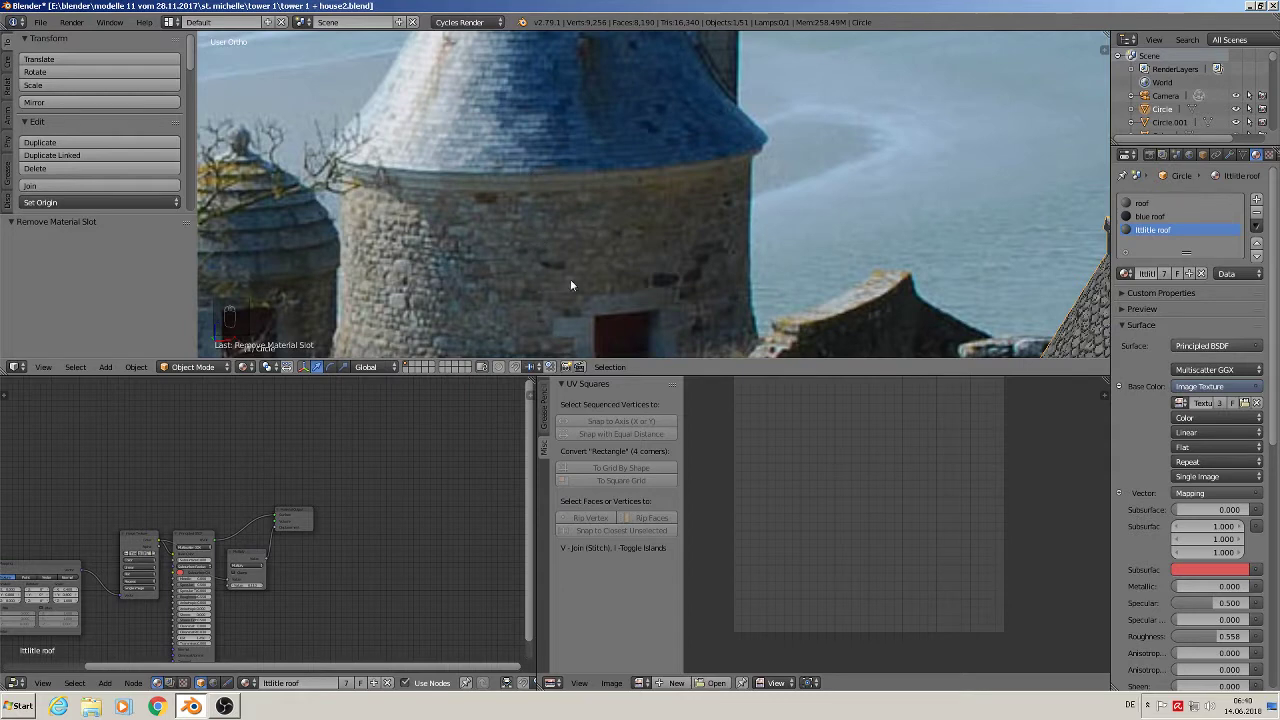
scroll(571, 280, down, 2)
shift+middle_drag(604, 291, 576, 171)
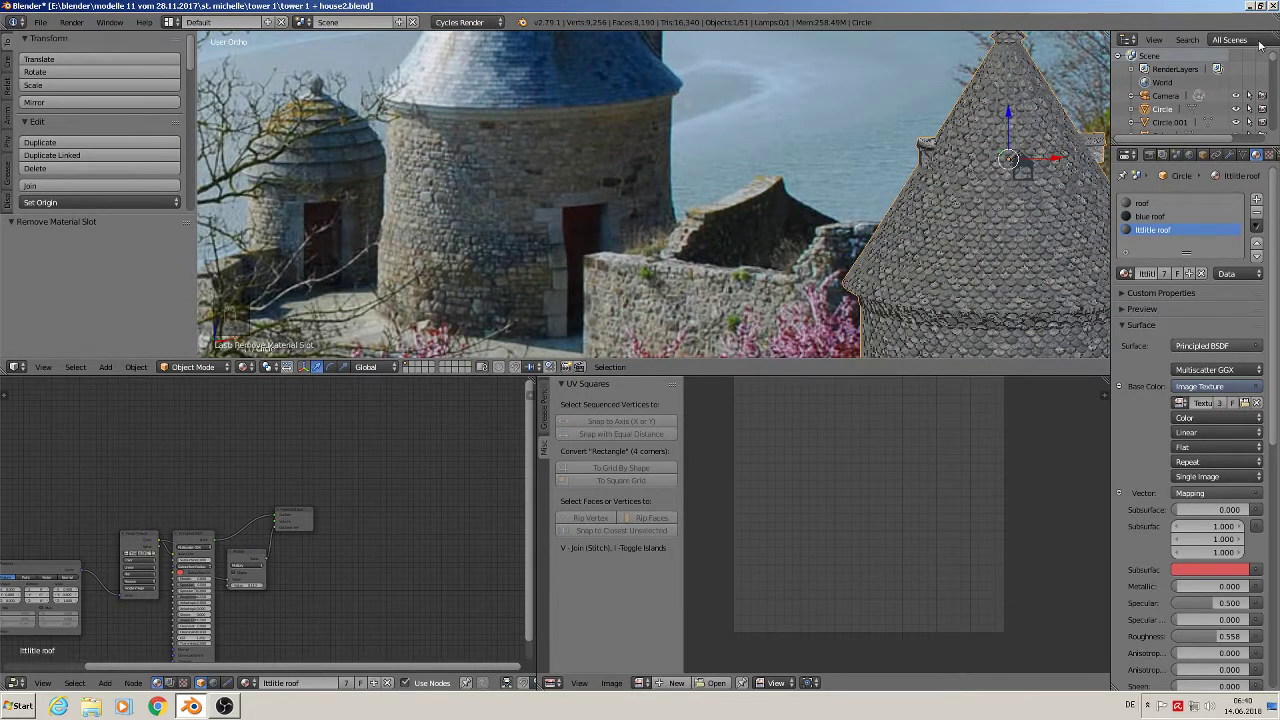
click(1250, 8)
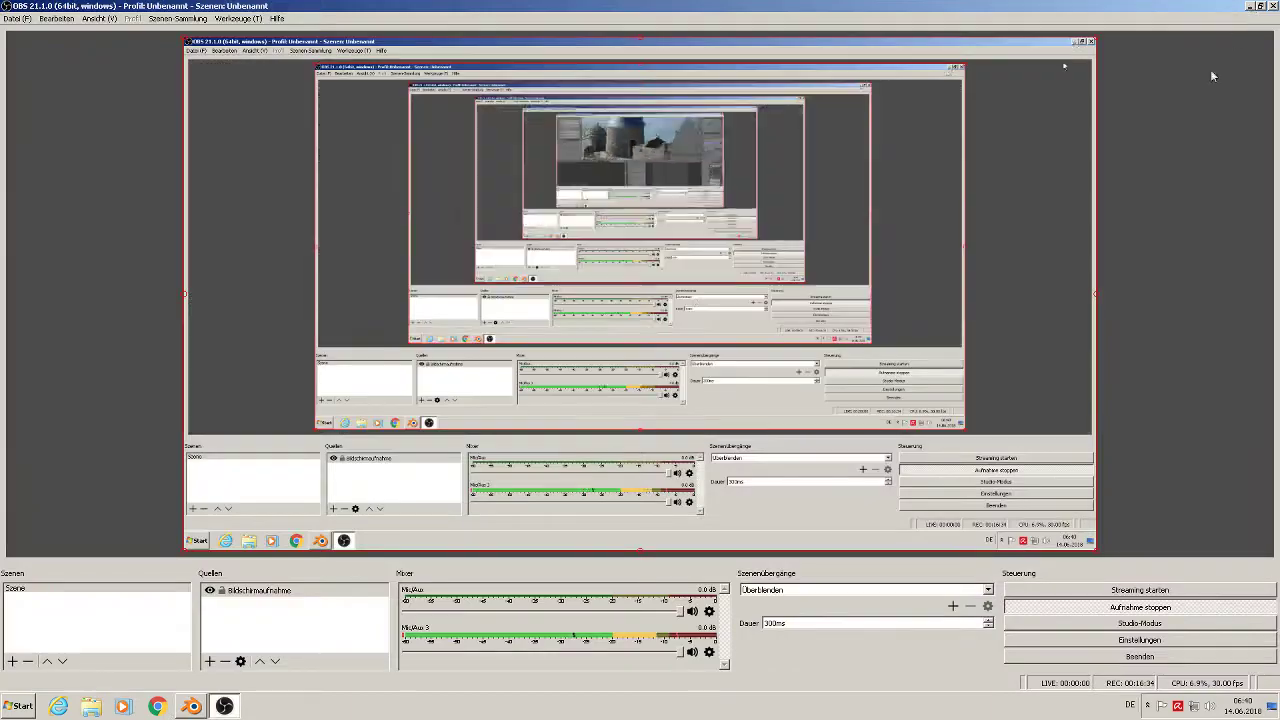
- Copy the BrickMessy0200_15_S image from the mauern folder inside Komerzielle Texturen
click(1250, 8)
double_click(759, 400)
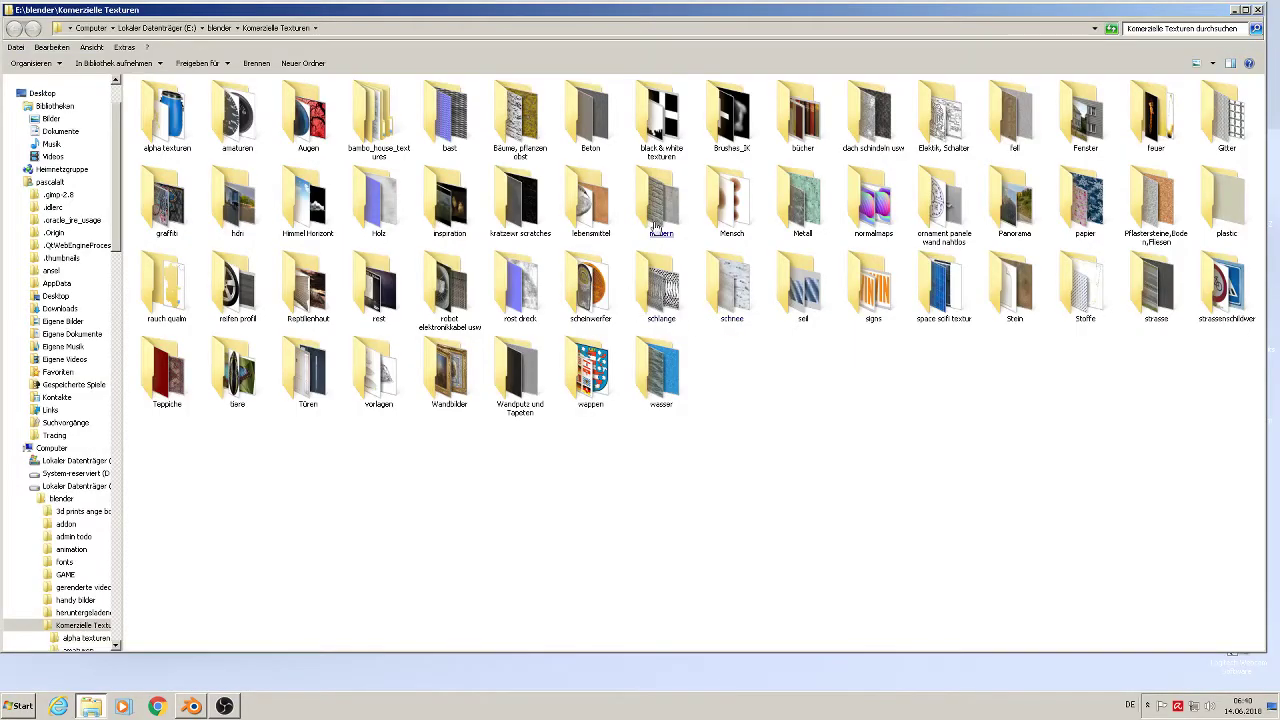
double_click(658, 210)
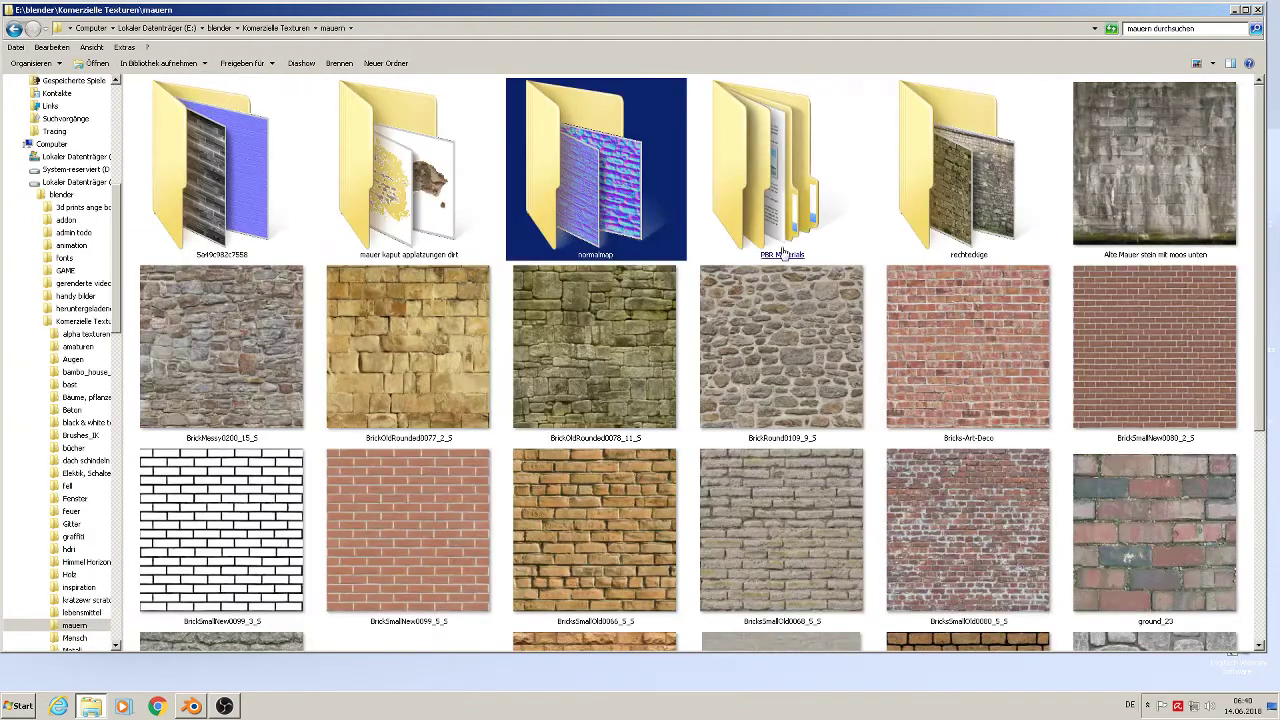
click(783, 253)
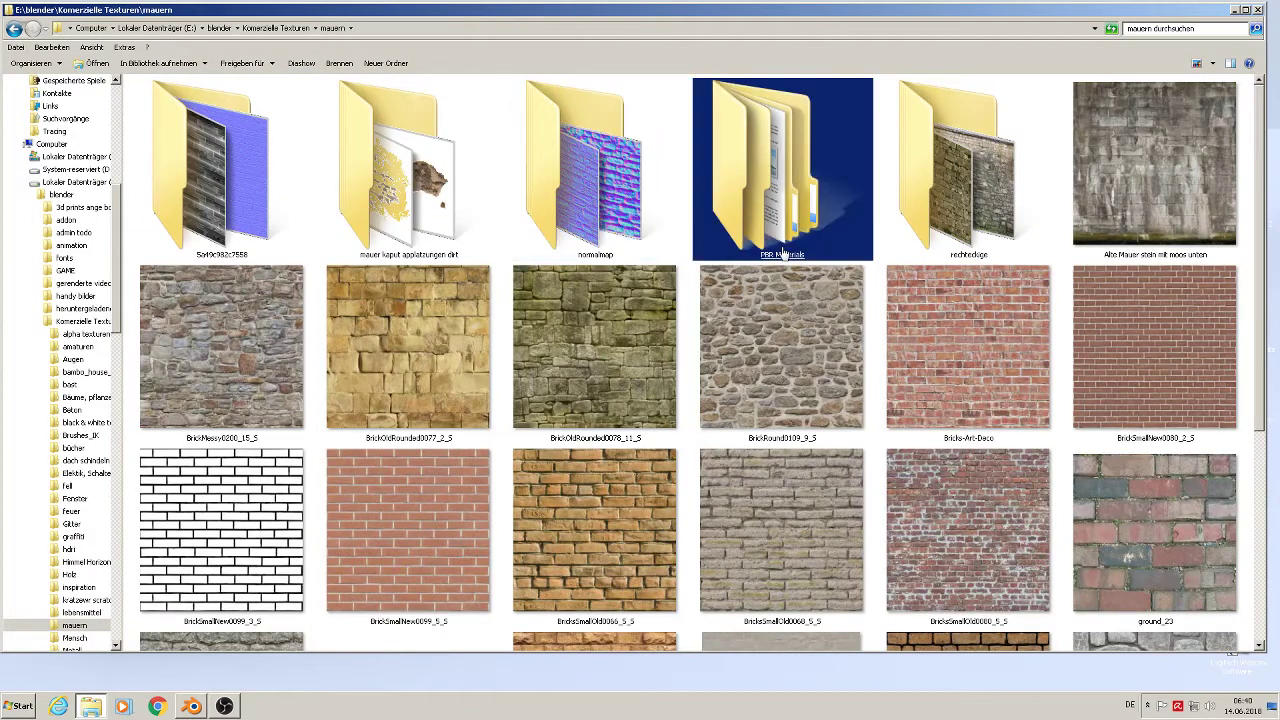
click(259, 364)
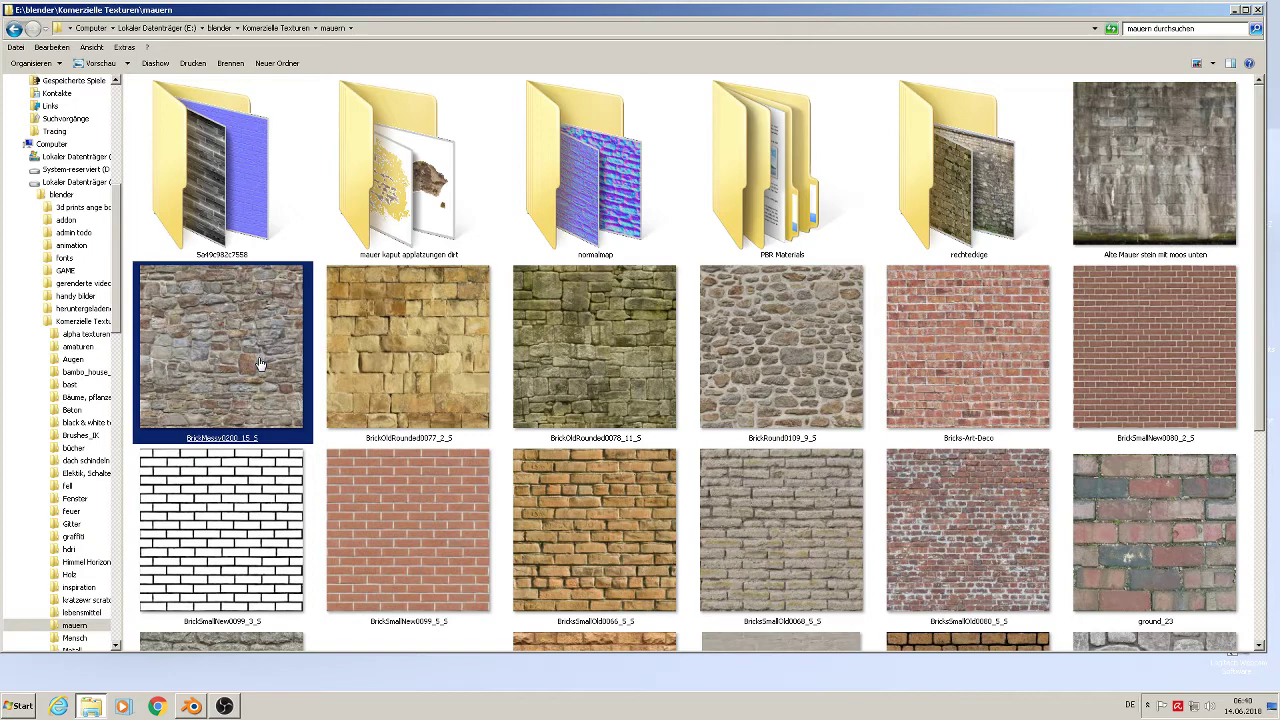
right_click(259, 364)
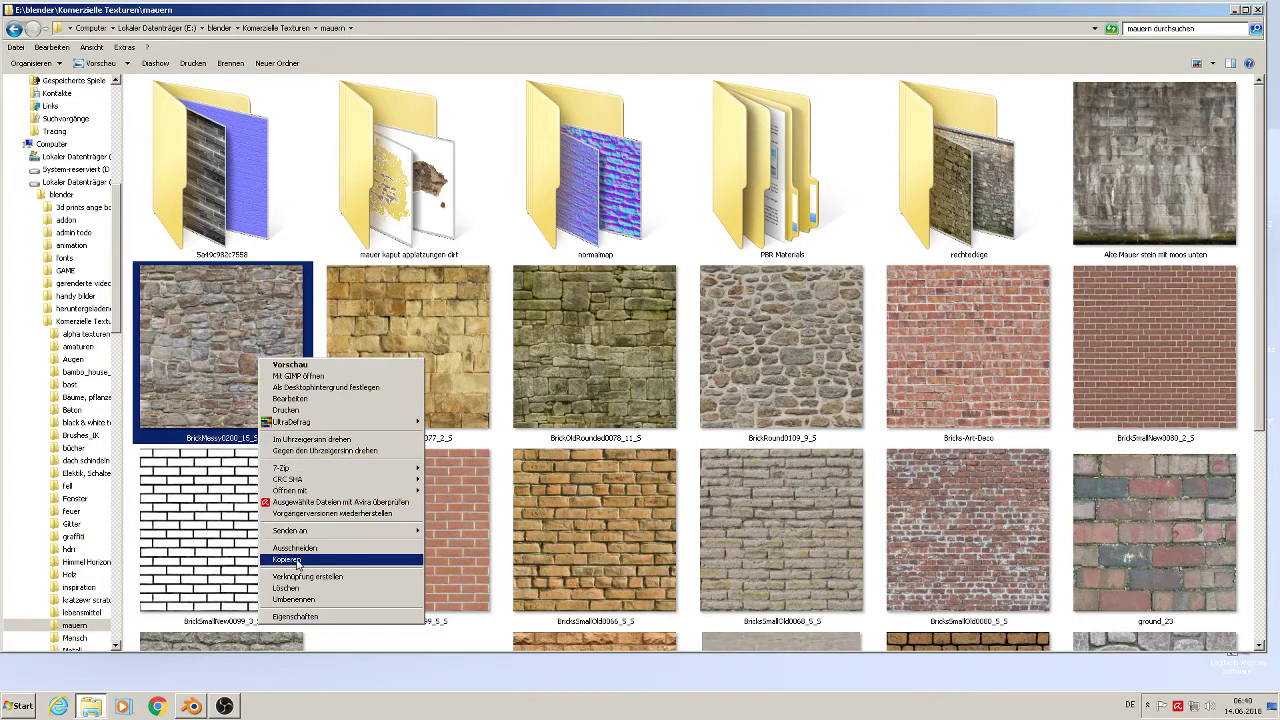
click(395, 533)
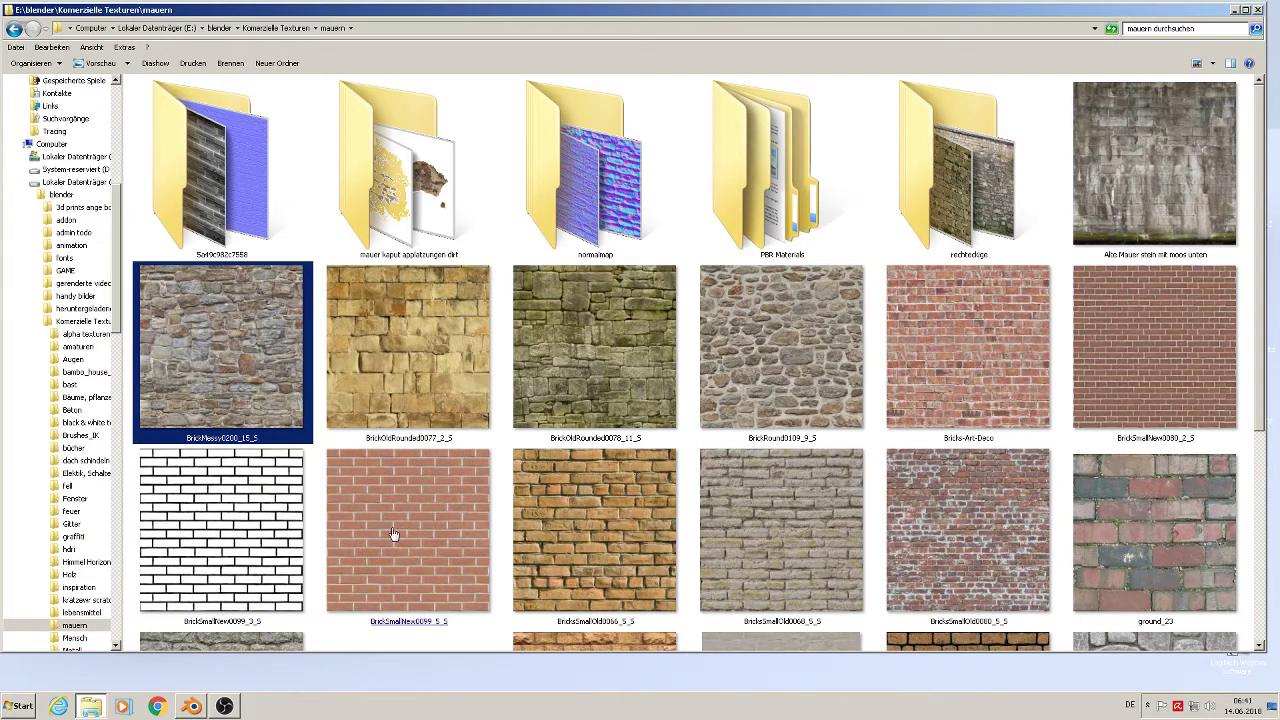
- Open the textur folder of the st. michelle project inside modelle 11 vom 28.11.2017
click(1235, 10)
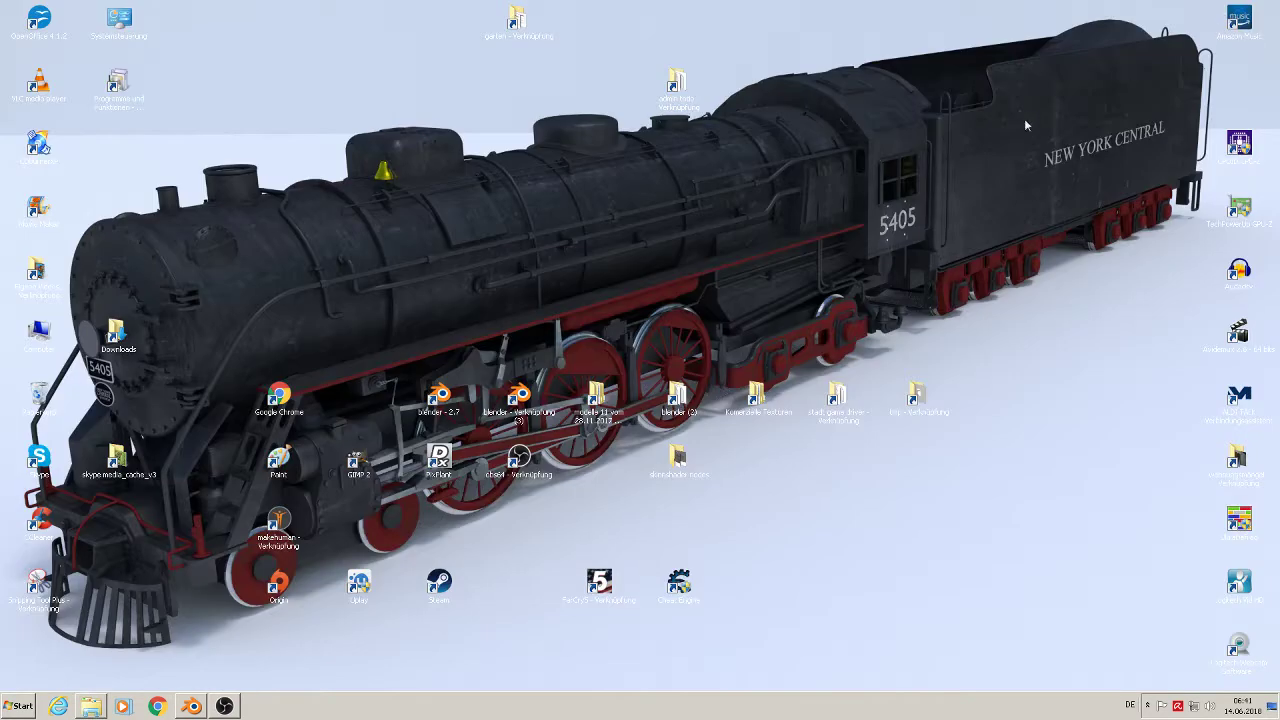
click(597, 418)
double_click(597, 420)
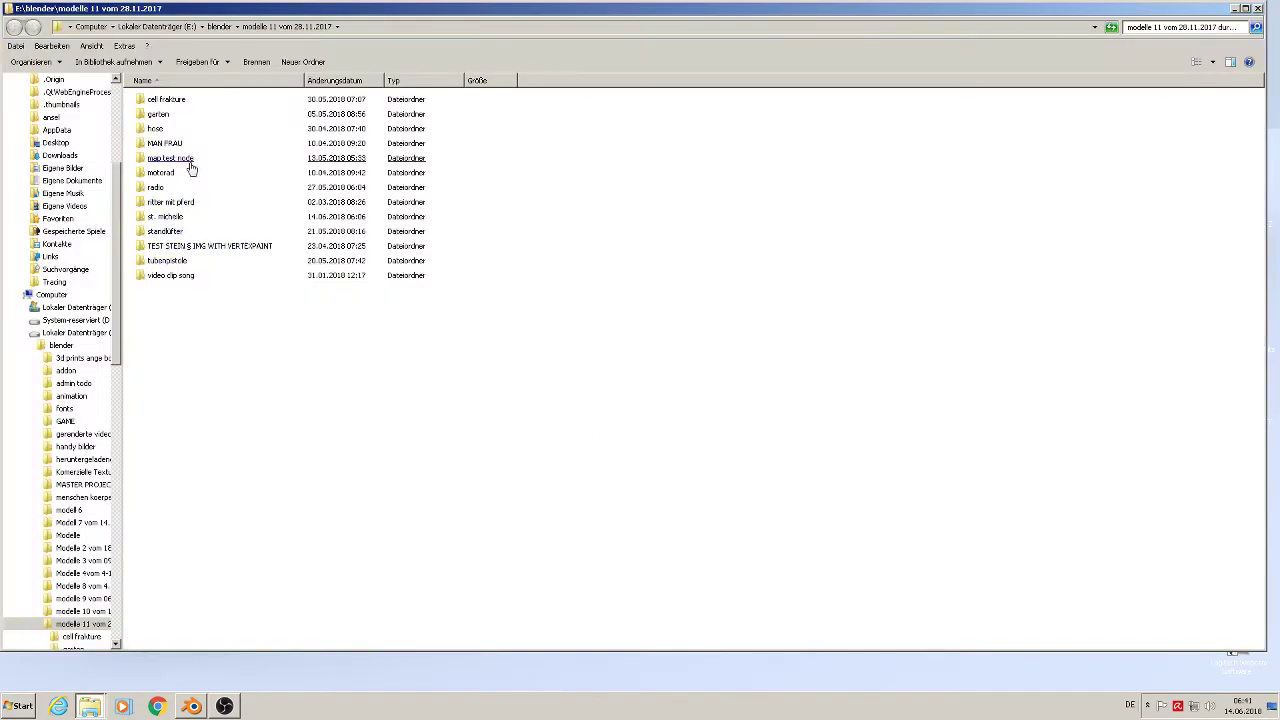
click(170, 219)
double_click(172, 220)
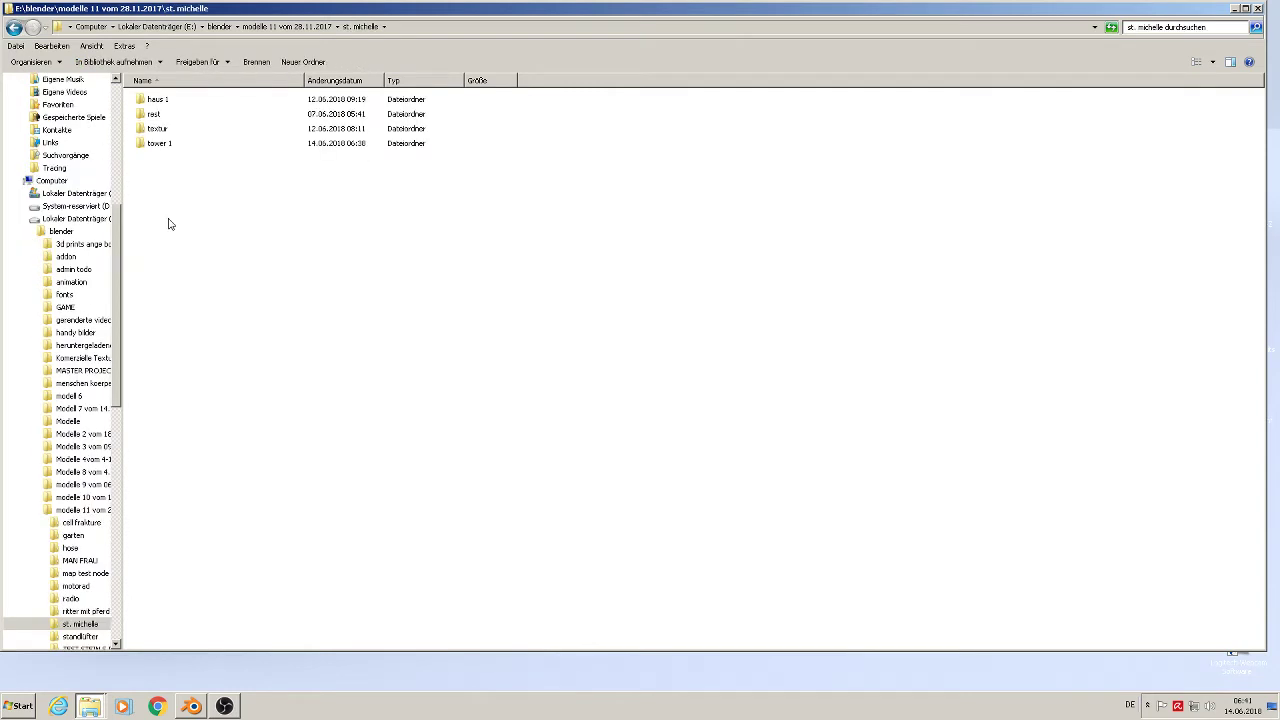
double_click(158, 146)
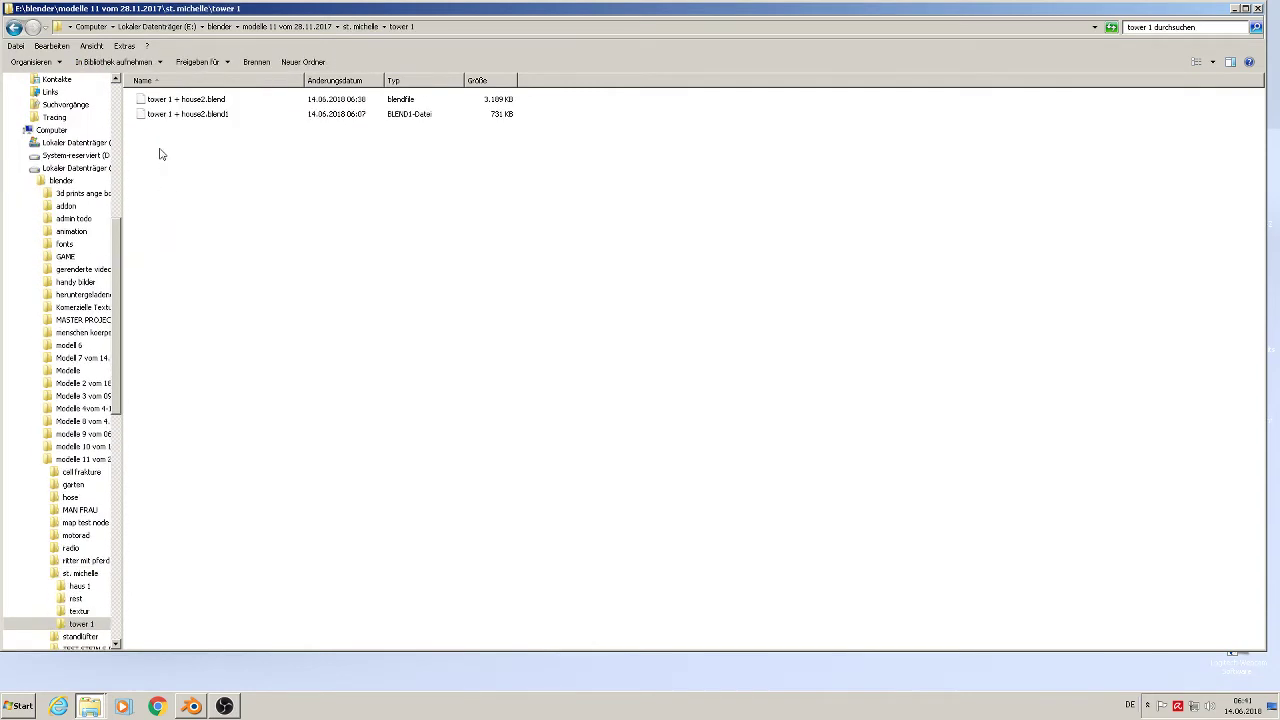
click(350, 26)
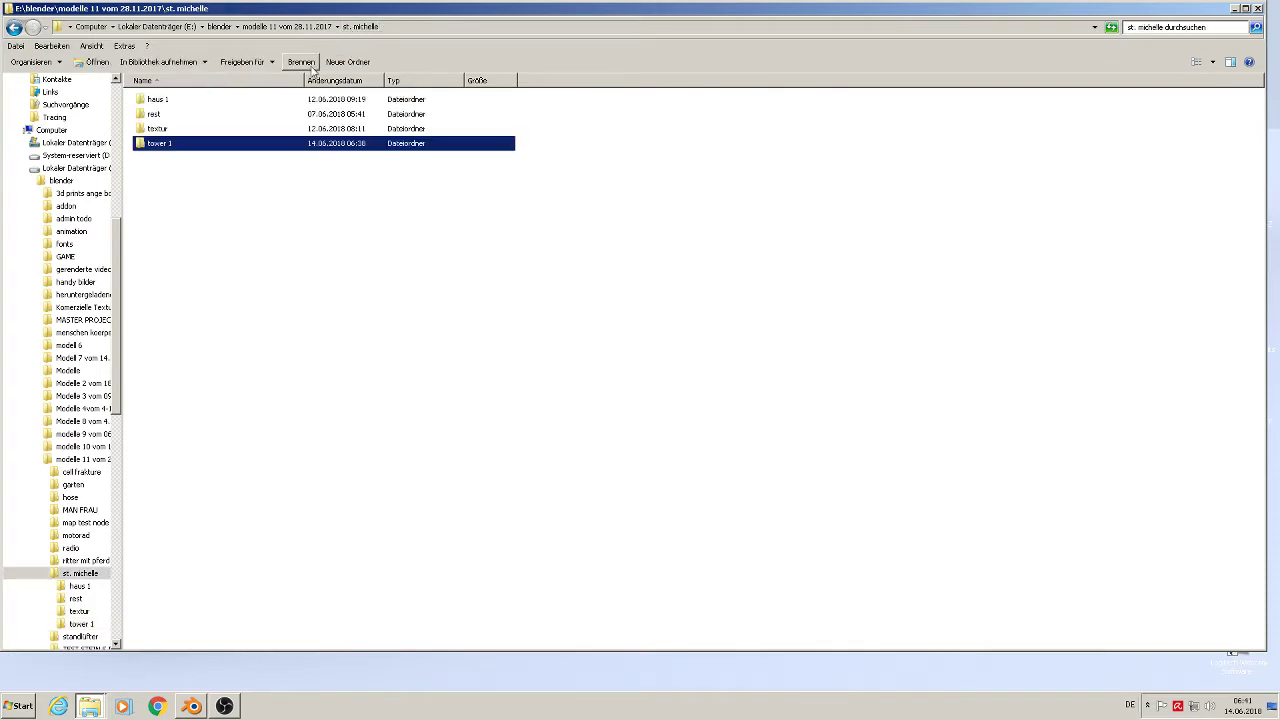
double_click(200, 128)
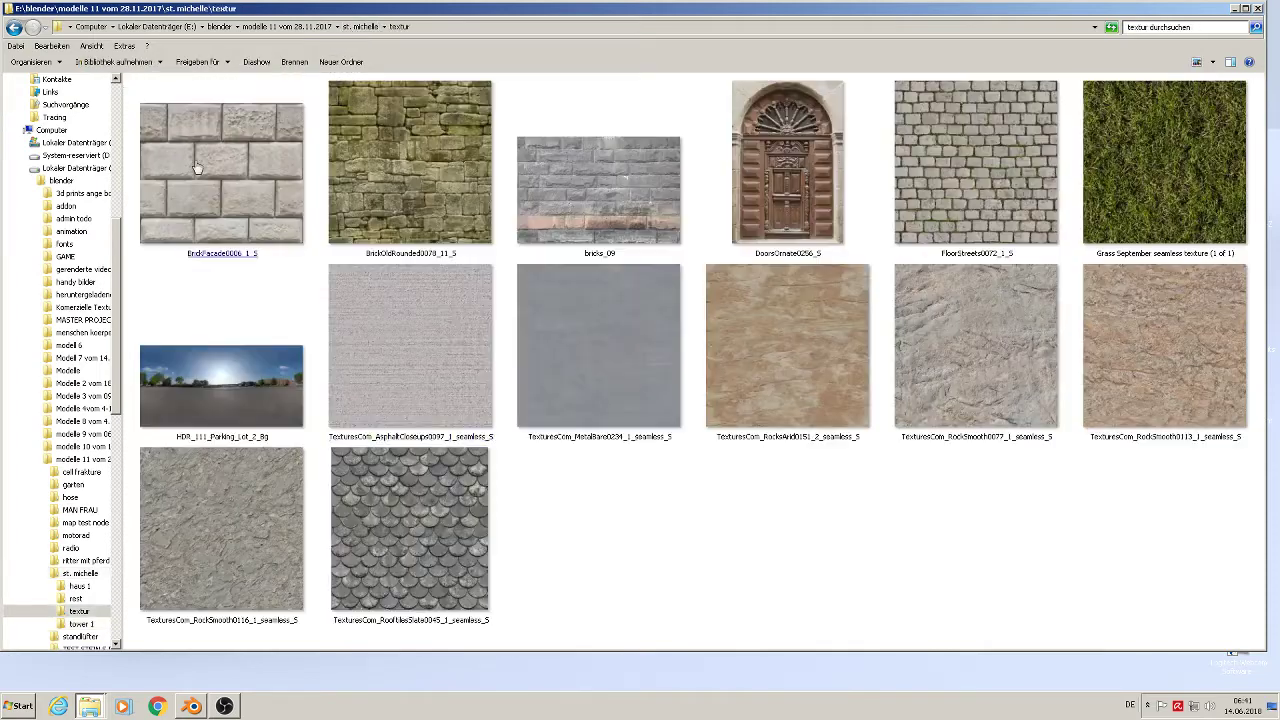
- Paste the copied brick image into the project's textur folder
right_click(636, 566)
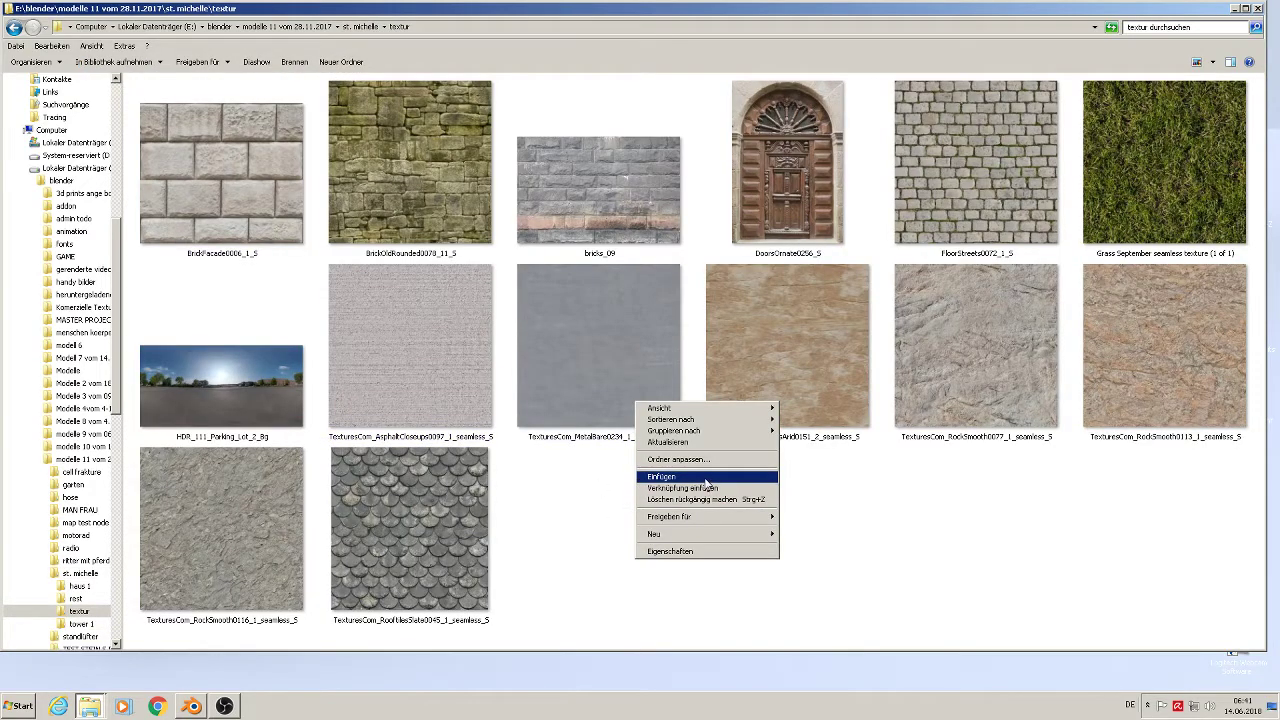
click(704, 476)
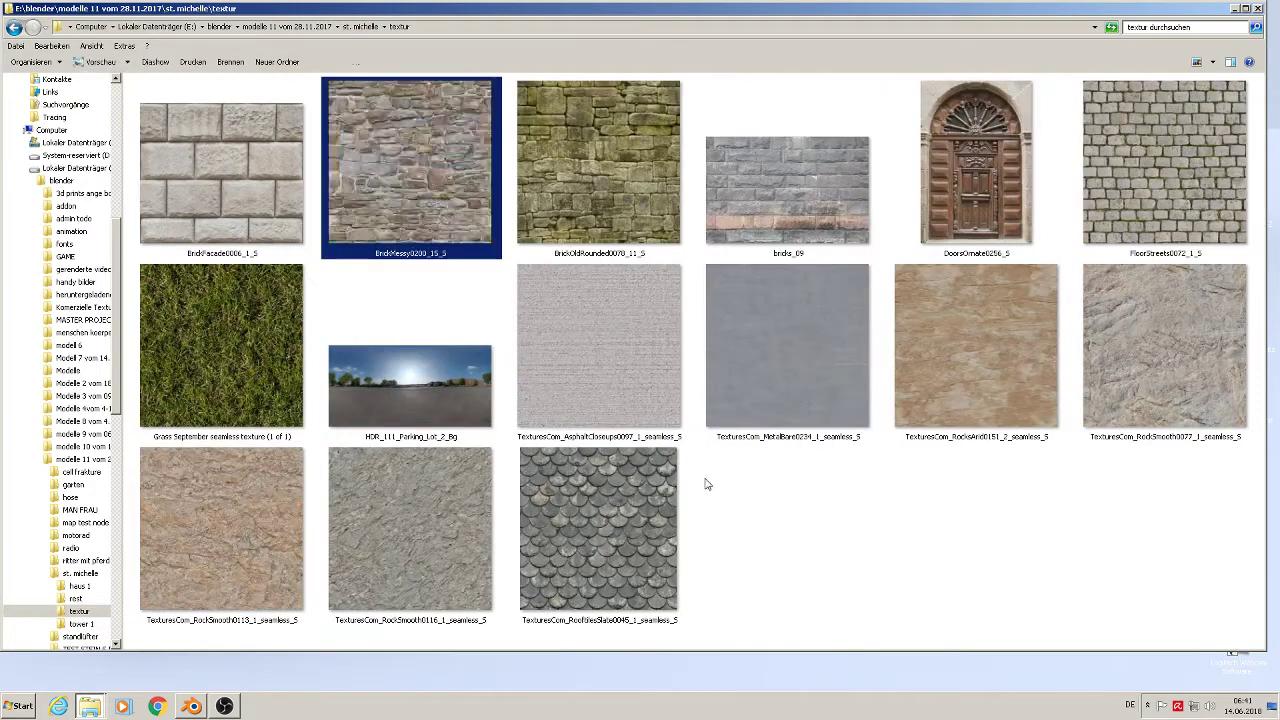
click(810, 591)
click(972, 376)
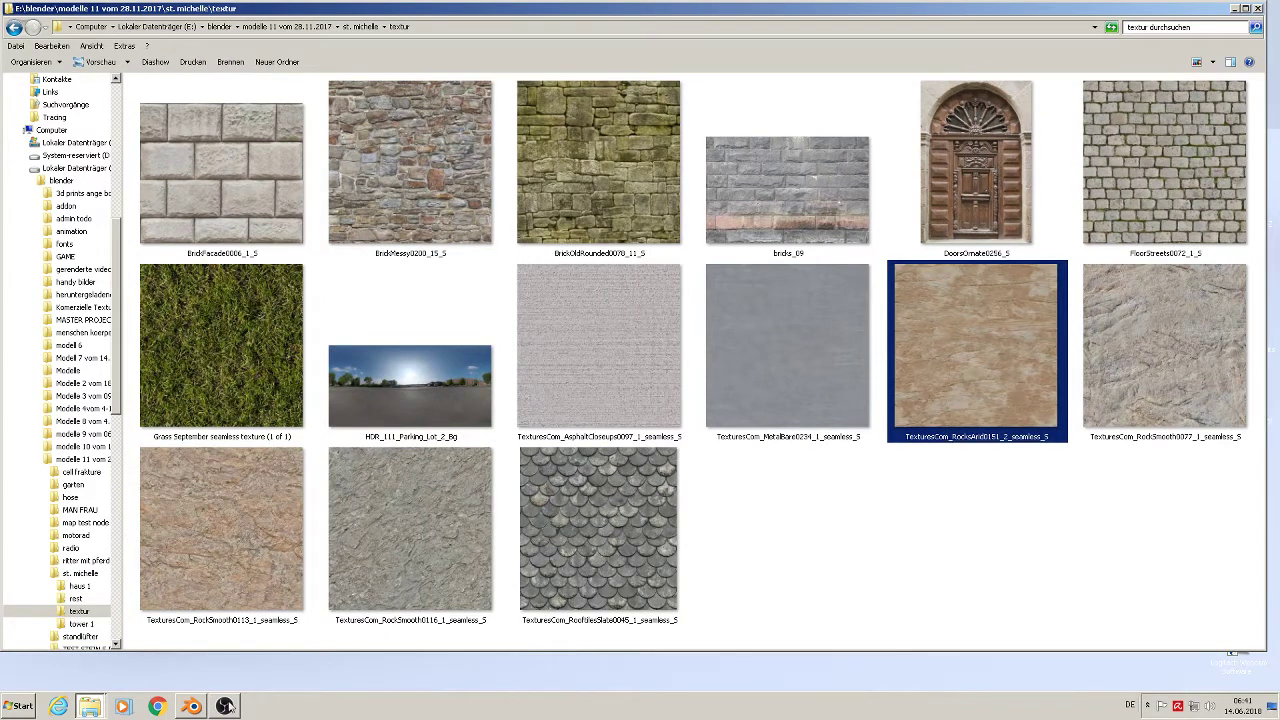
- Switch to Blender and add a new material slot to the selected tower with a new material named "tower wall"
click(193, 707)
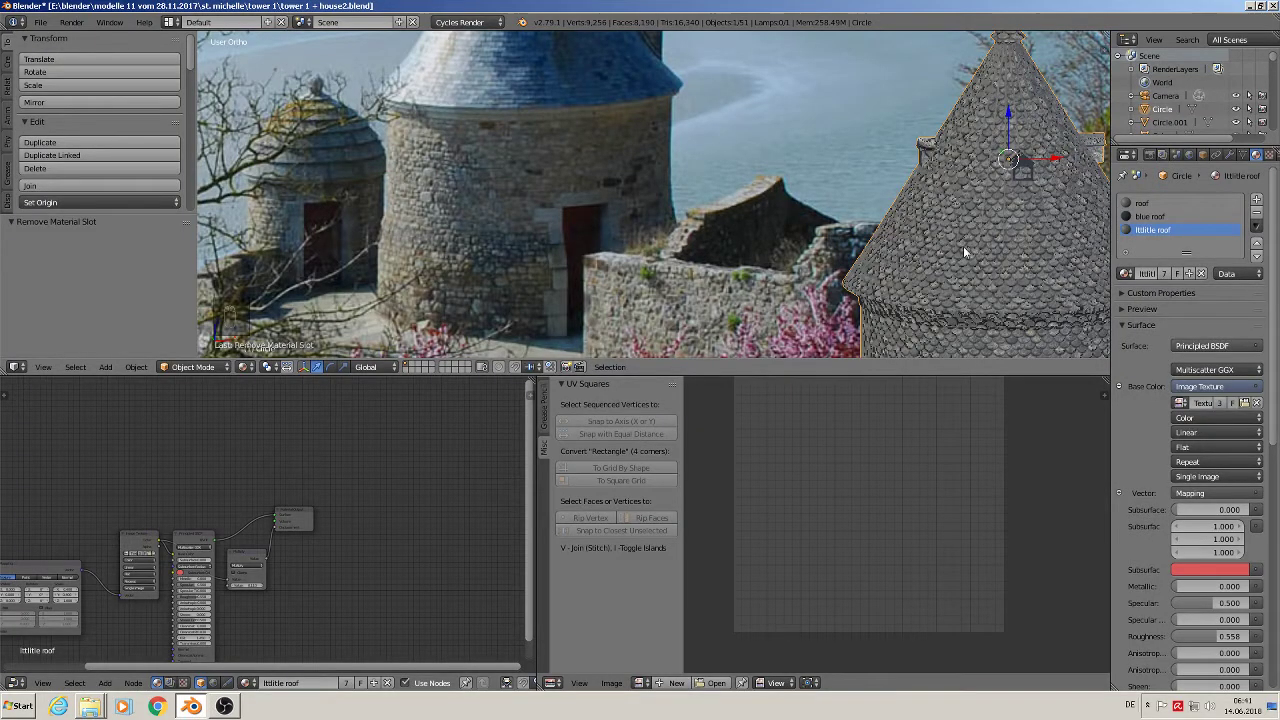
key(KP_Decimal)
click(1257, 201)
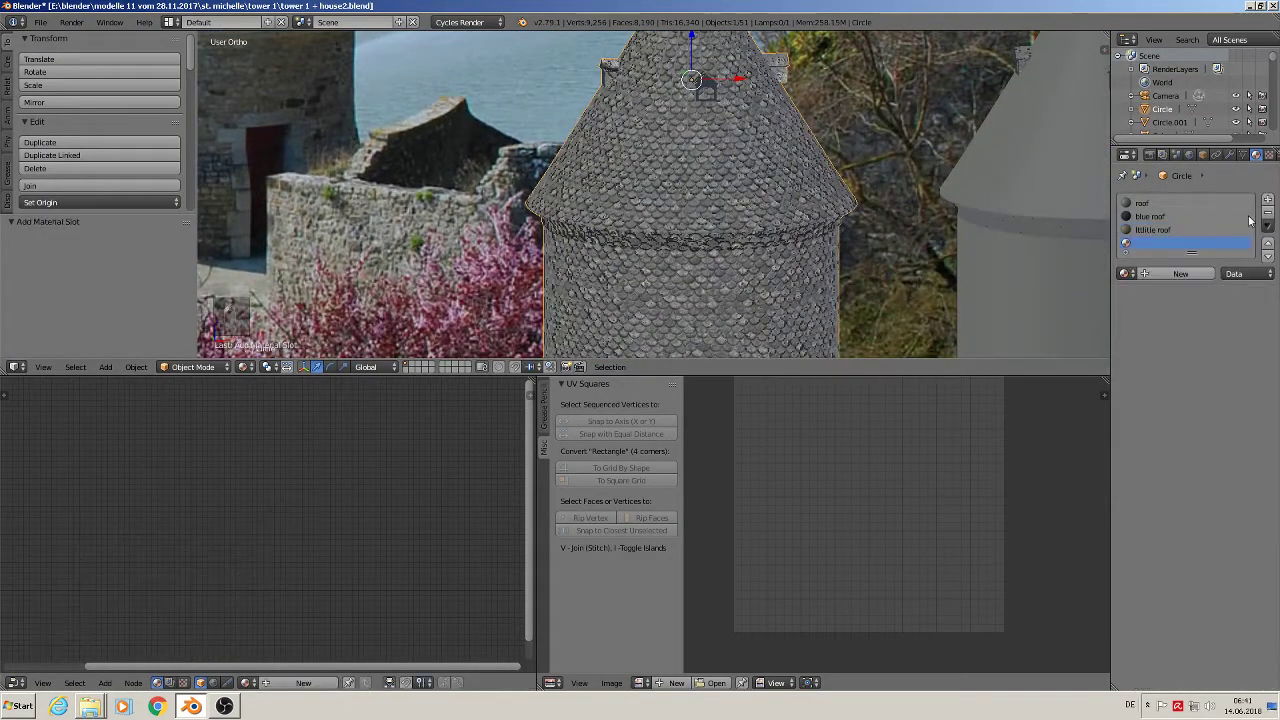
click(1124, 274)
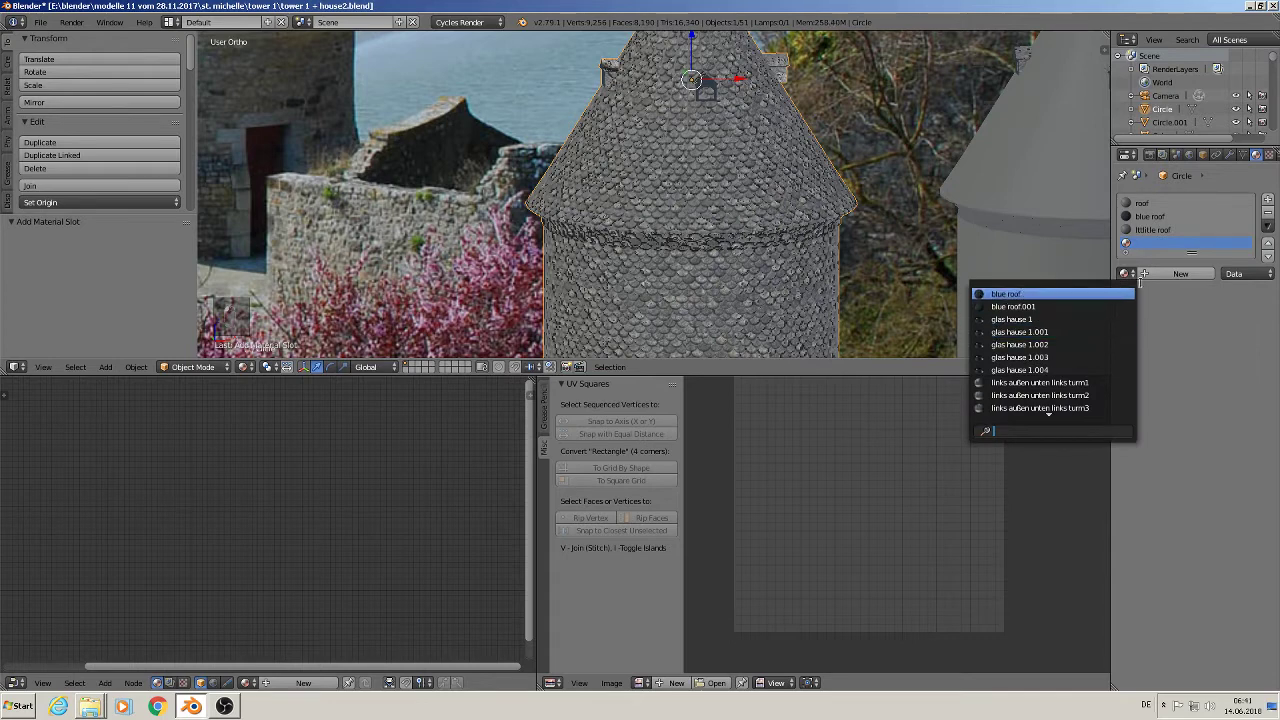
click(1182, 274)
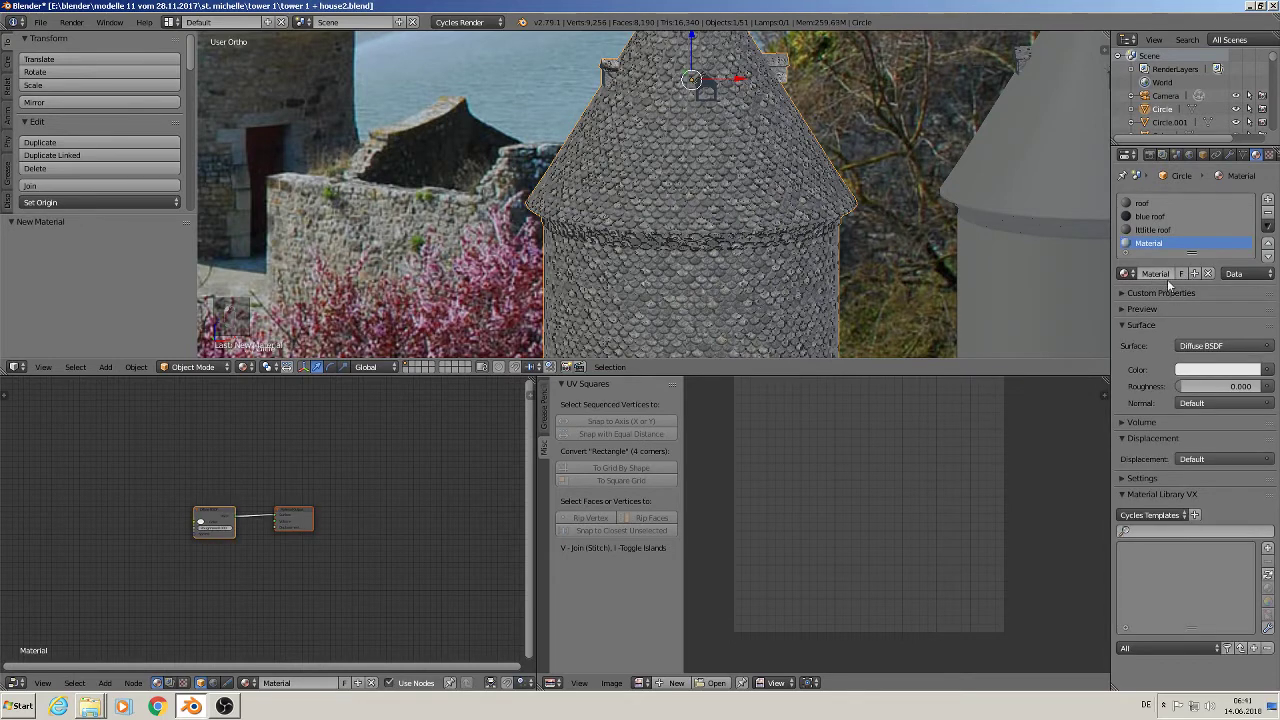
click(1160, 272)
text(wtower wall)
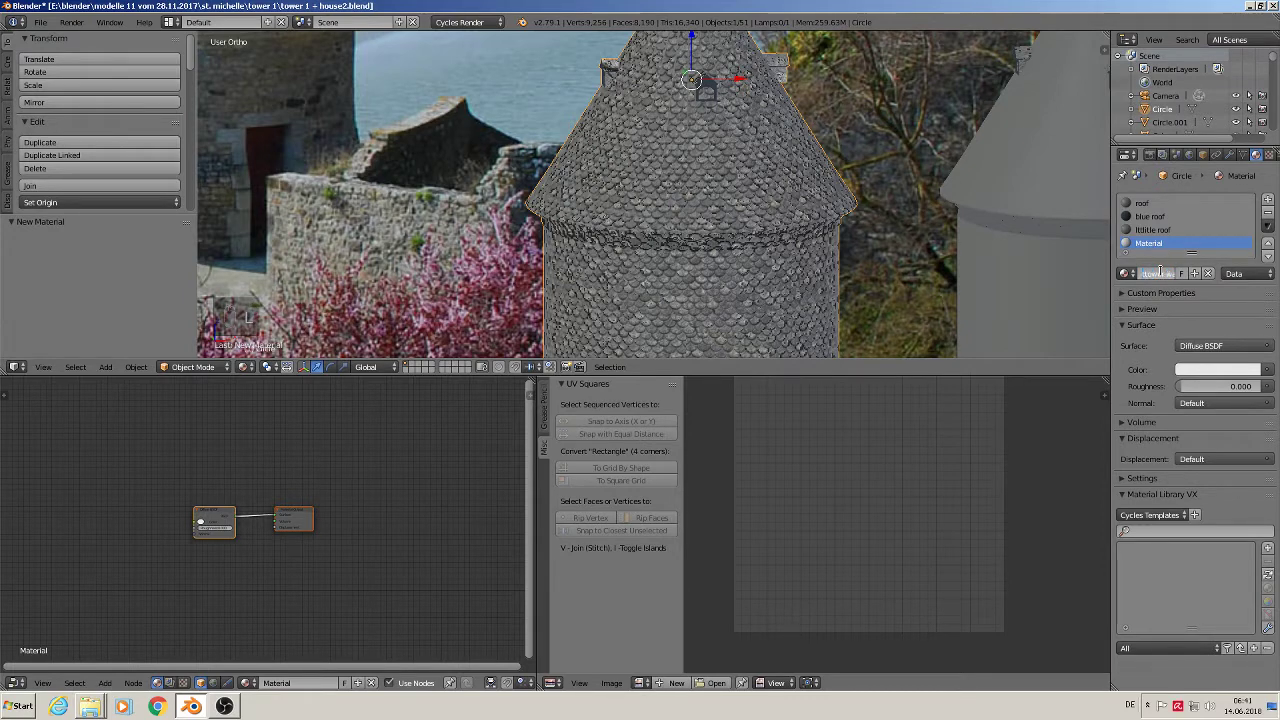
key(Return)
- Set the tower wall material's surface to Principled BSDF with an Image Texture as its base color
click(1232, 348)
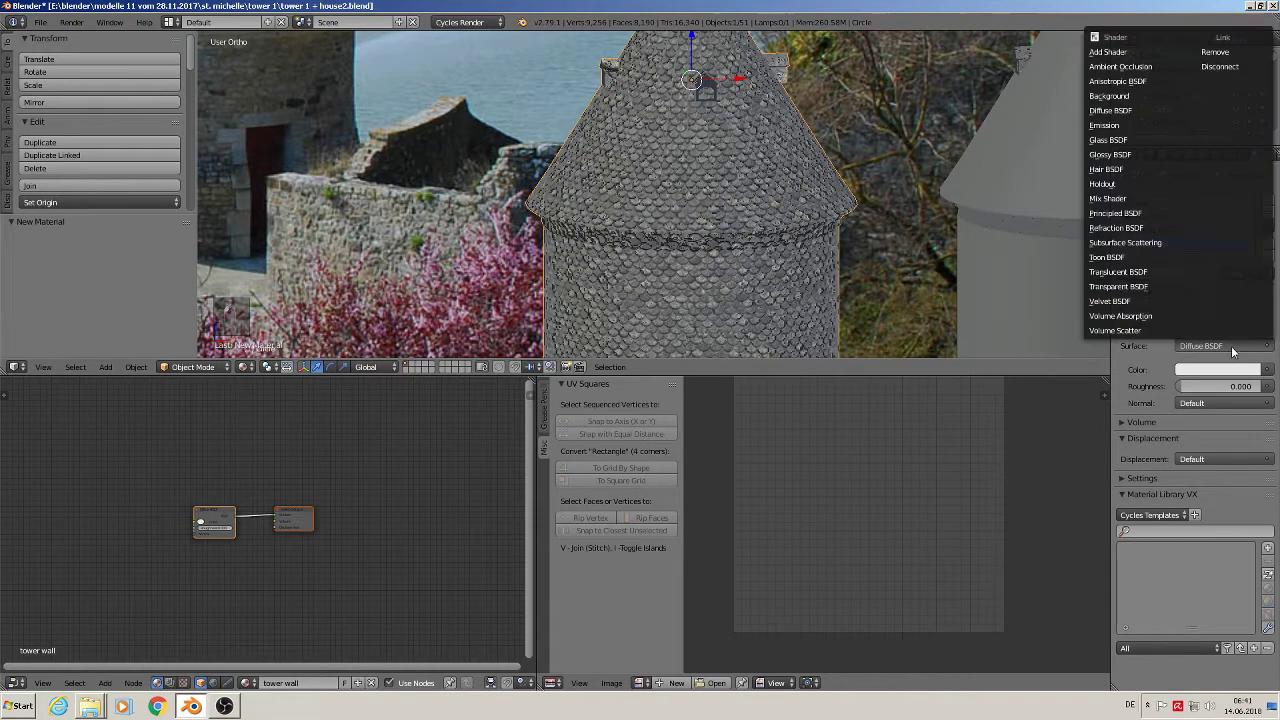
click(1163, 213)
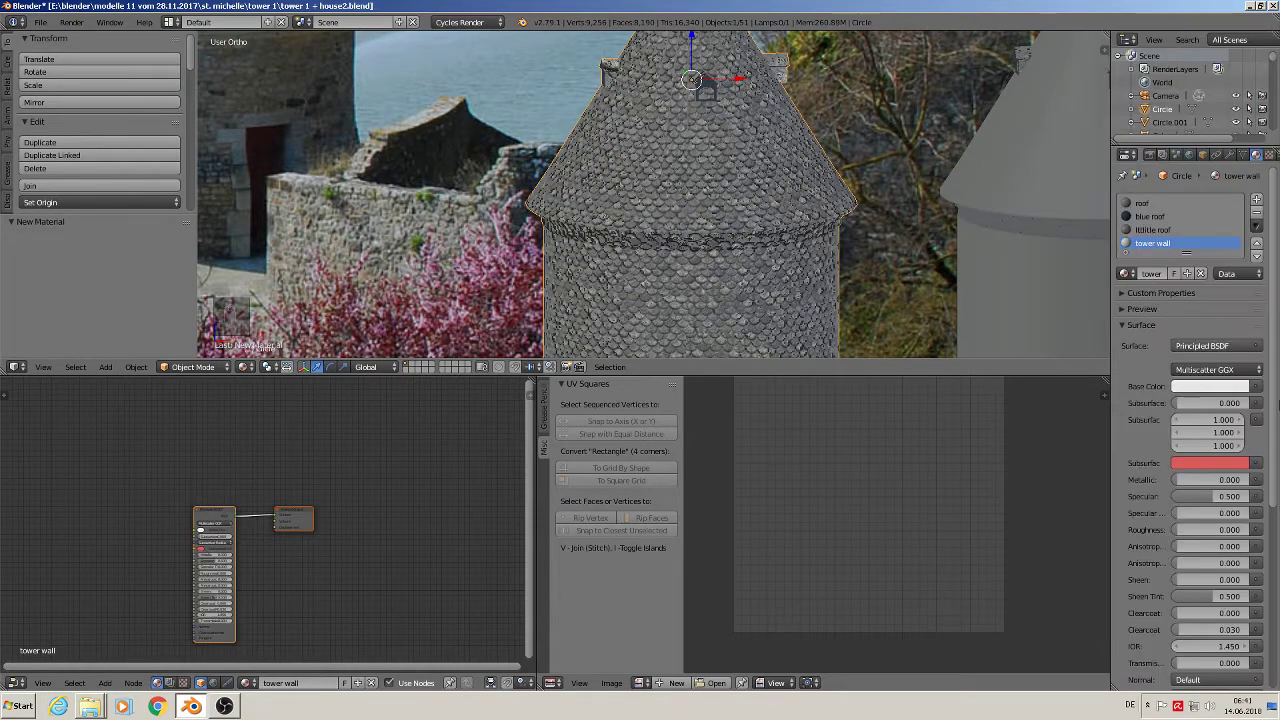
click(1256, 391)
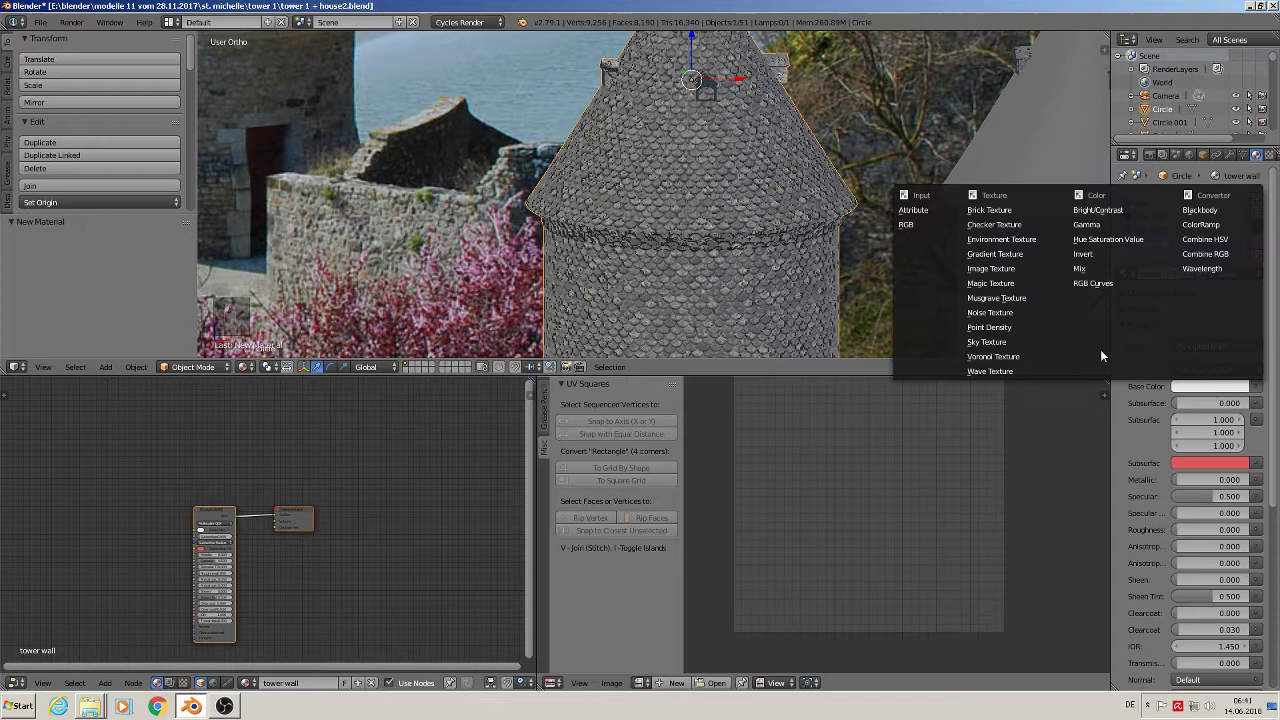
click(1013, 267)
- Load BrickMessy0200_15_S.jpg from the project's textur folder as the base color image
click(1232, 403)
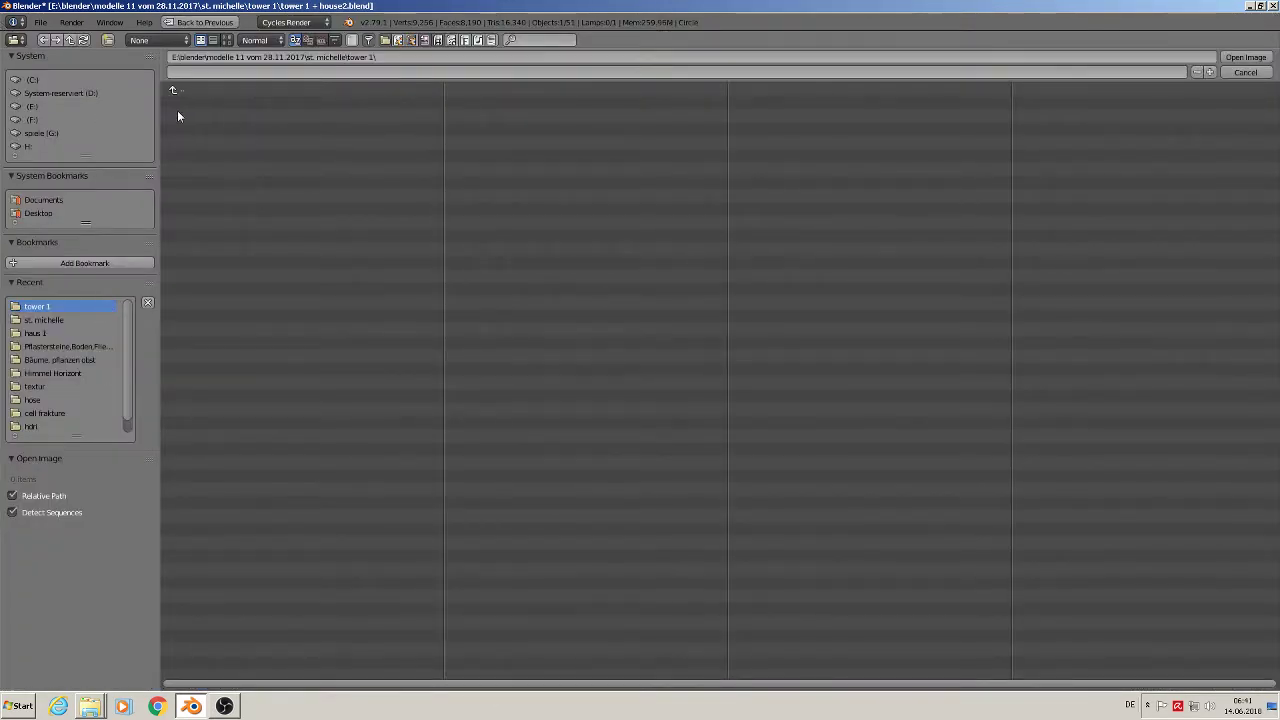
click(178, 90)
click(193, 131)
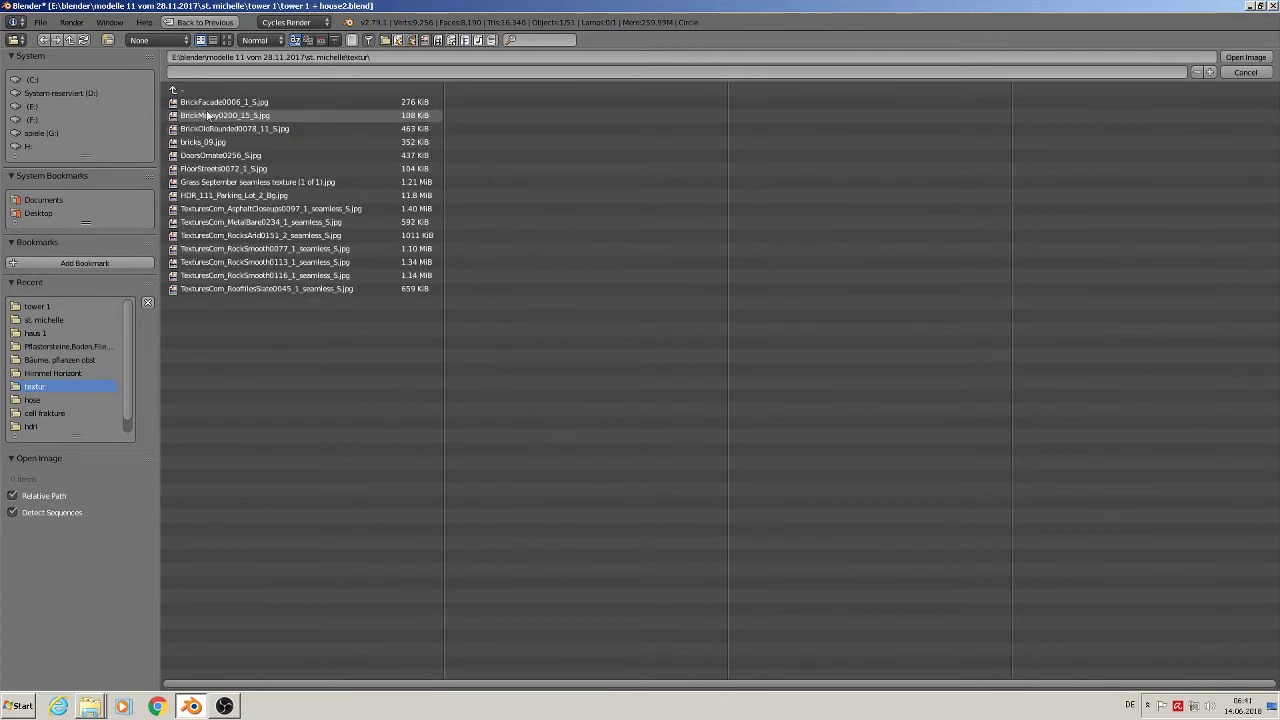
click(227, 40)
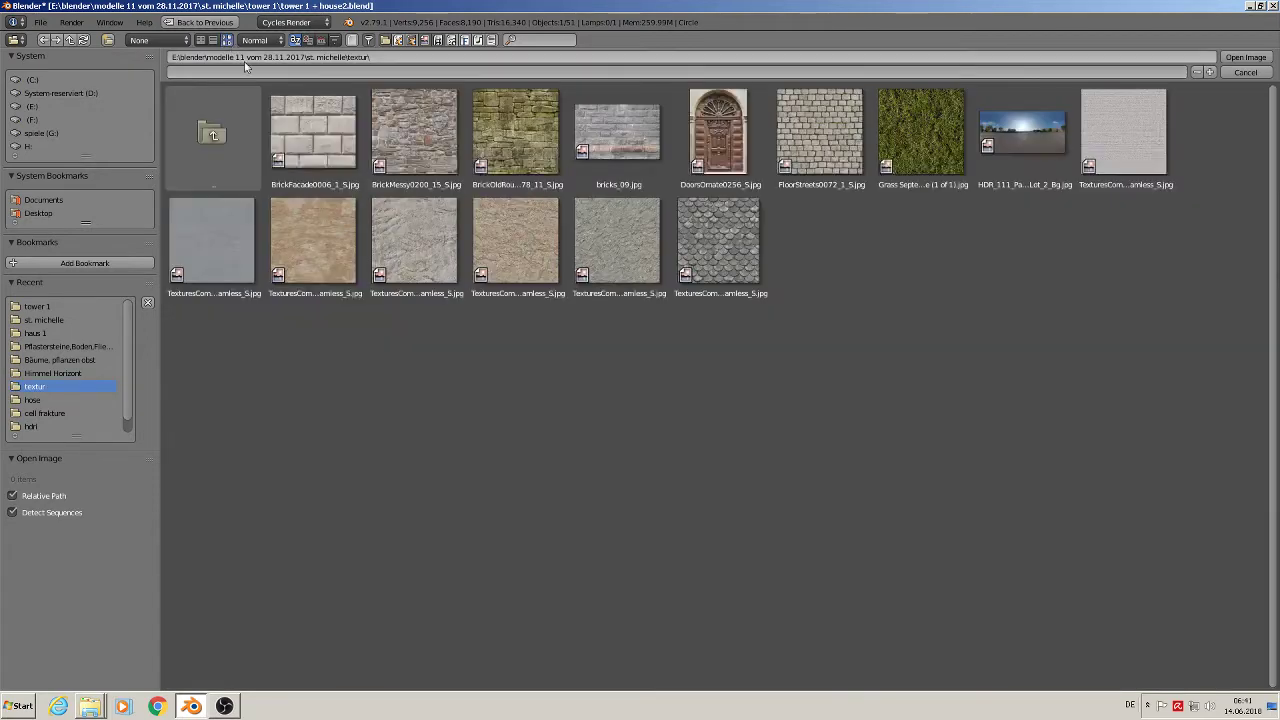
double_click(415, 134)
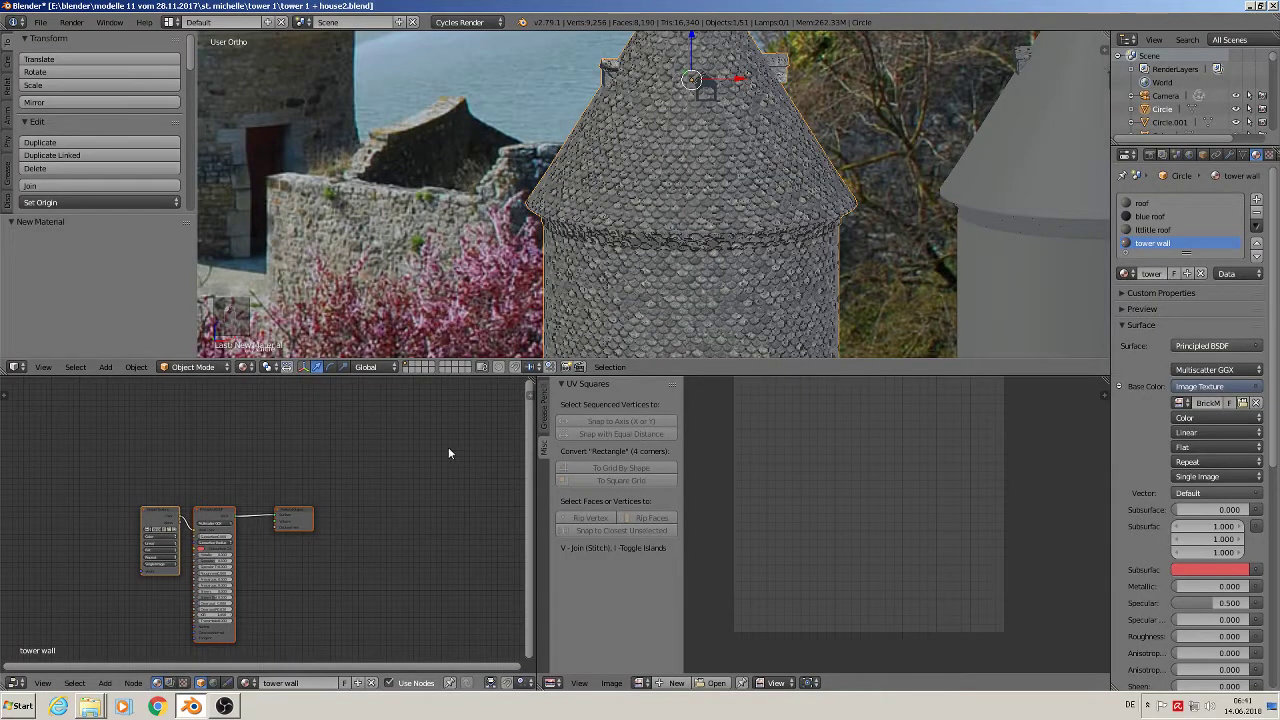
- Select the tower's cylindrical wall faces up to the roof edge in Edit Mode and assign the tower wall material to them
shift+middle_drag(634, 285, 640, 172)
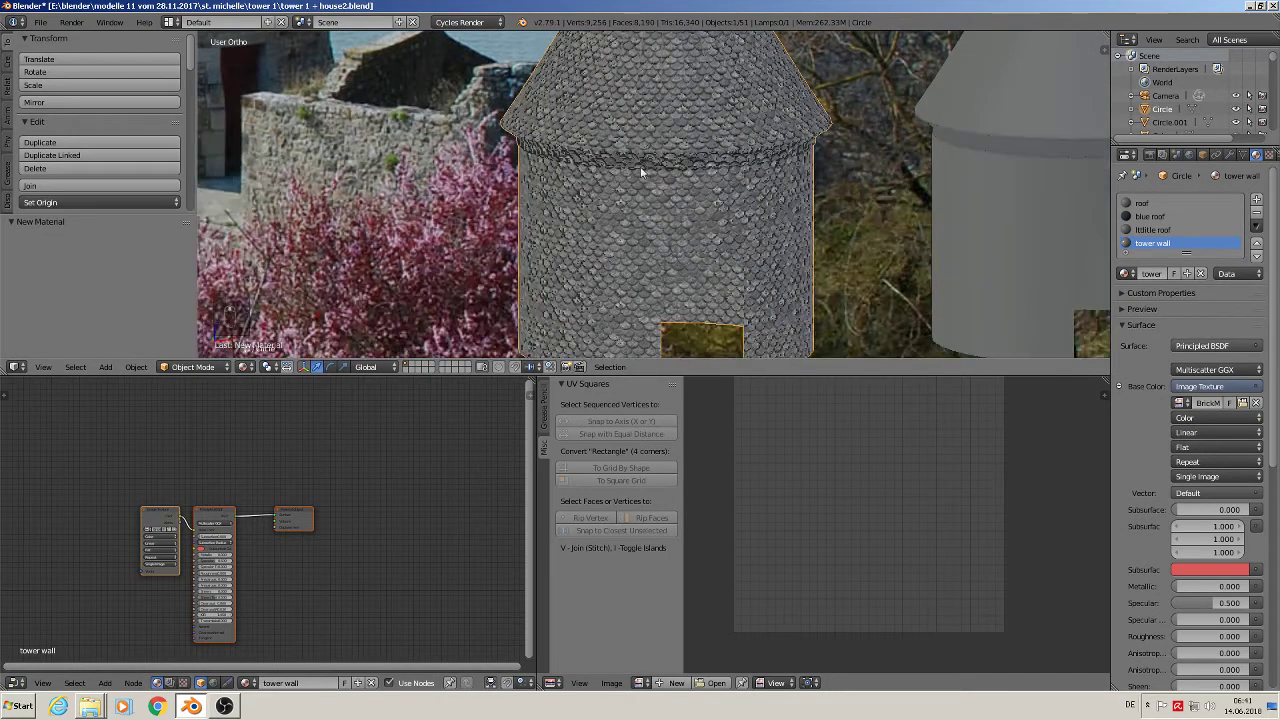
scroll(641, 173, down, 3)
middle_drag(660, 218, 635, 199)
key(Tab)
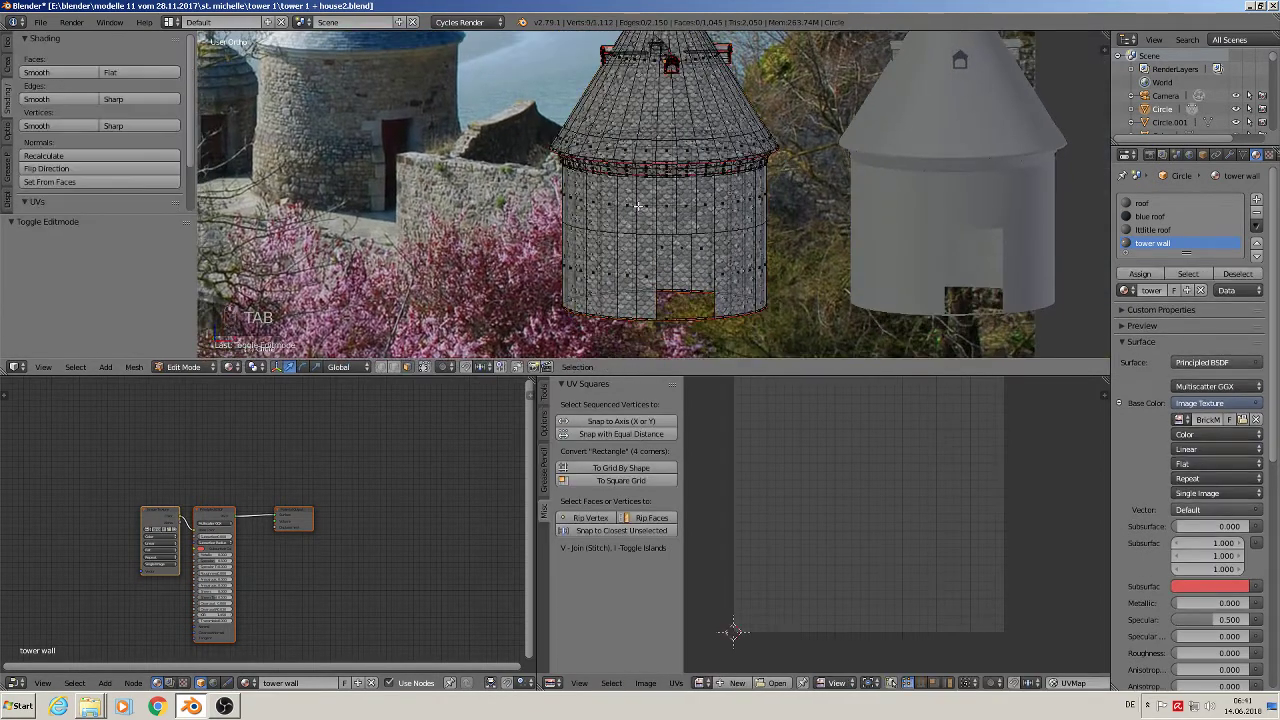
scroll(645, 267, up, 1)
alt+right_click(630, 268)
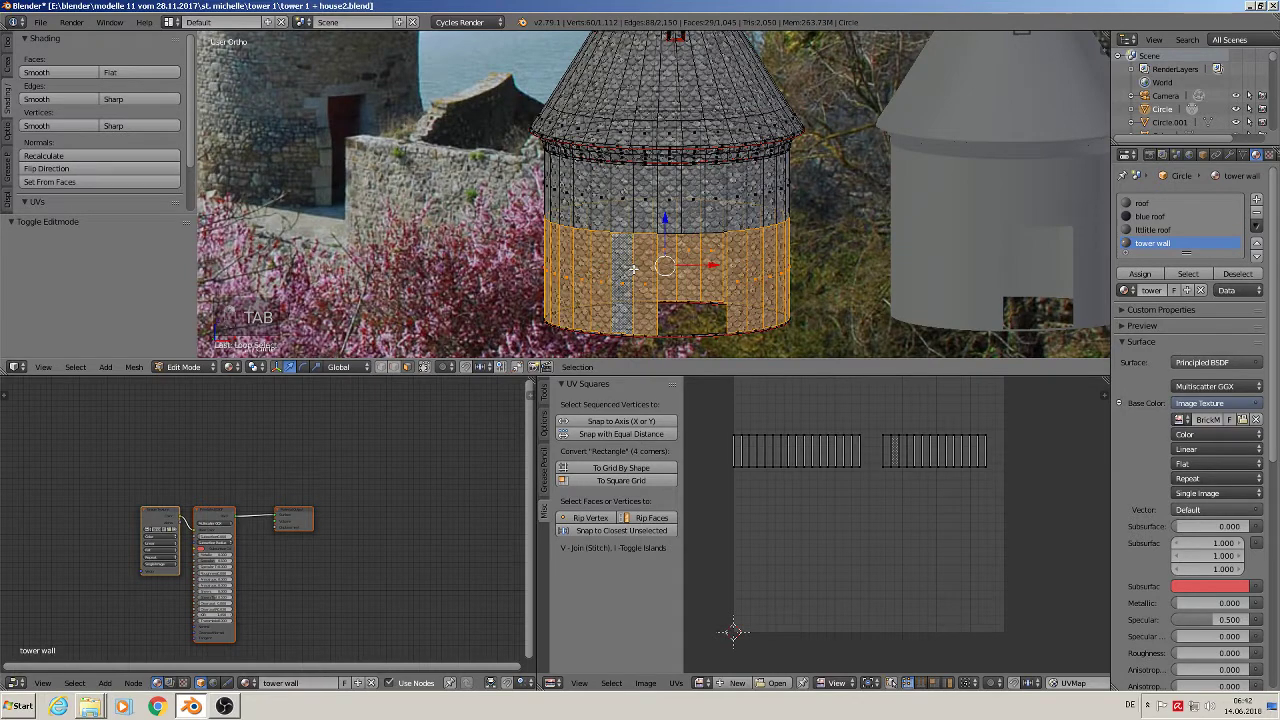
key(ctrl+KP_Add)
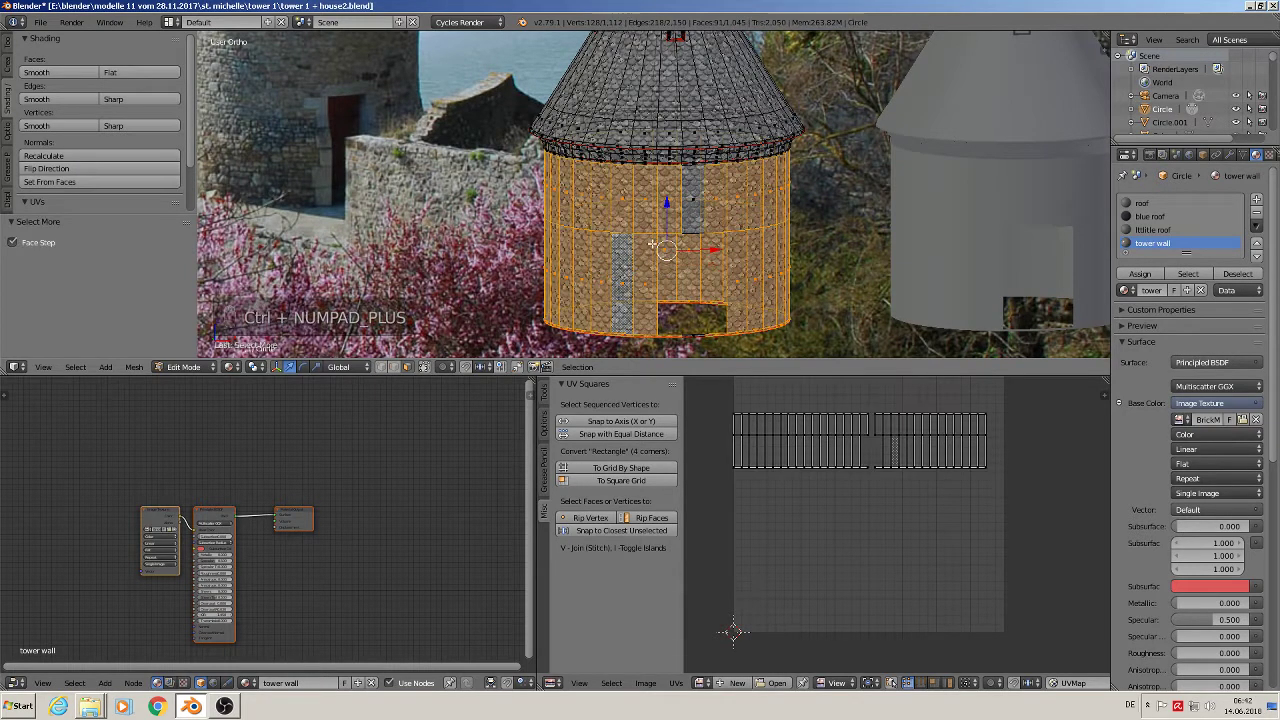
middle_drag(643, 228, 629, 203)
scroll(629, 203, up, 4)
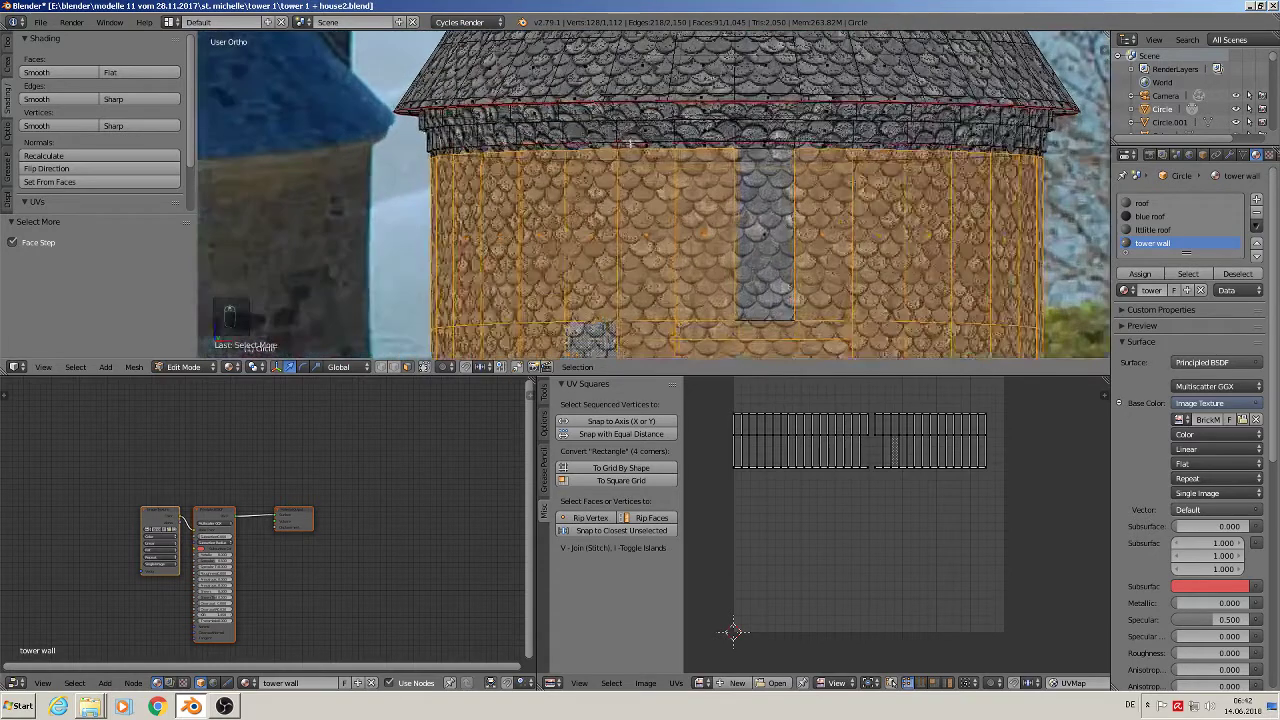
key(ctrl+KP_Add)
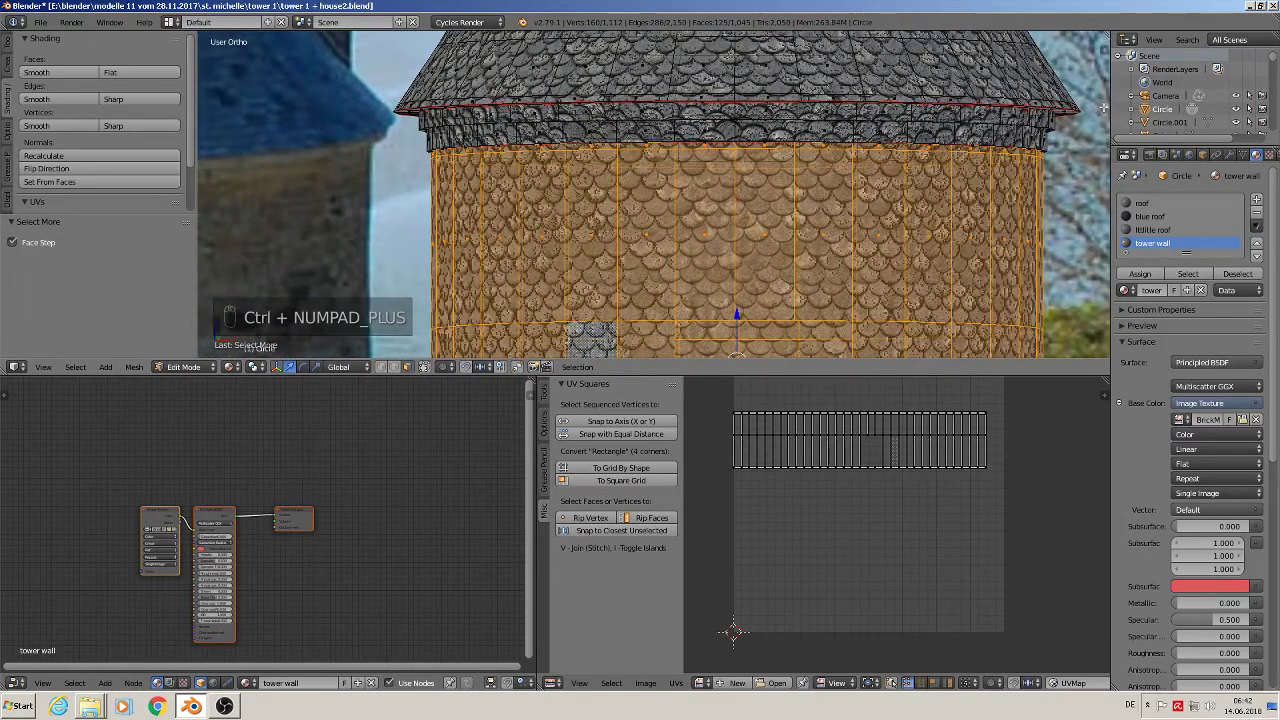
scroll(1058, 146, down, 1)
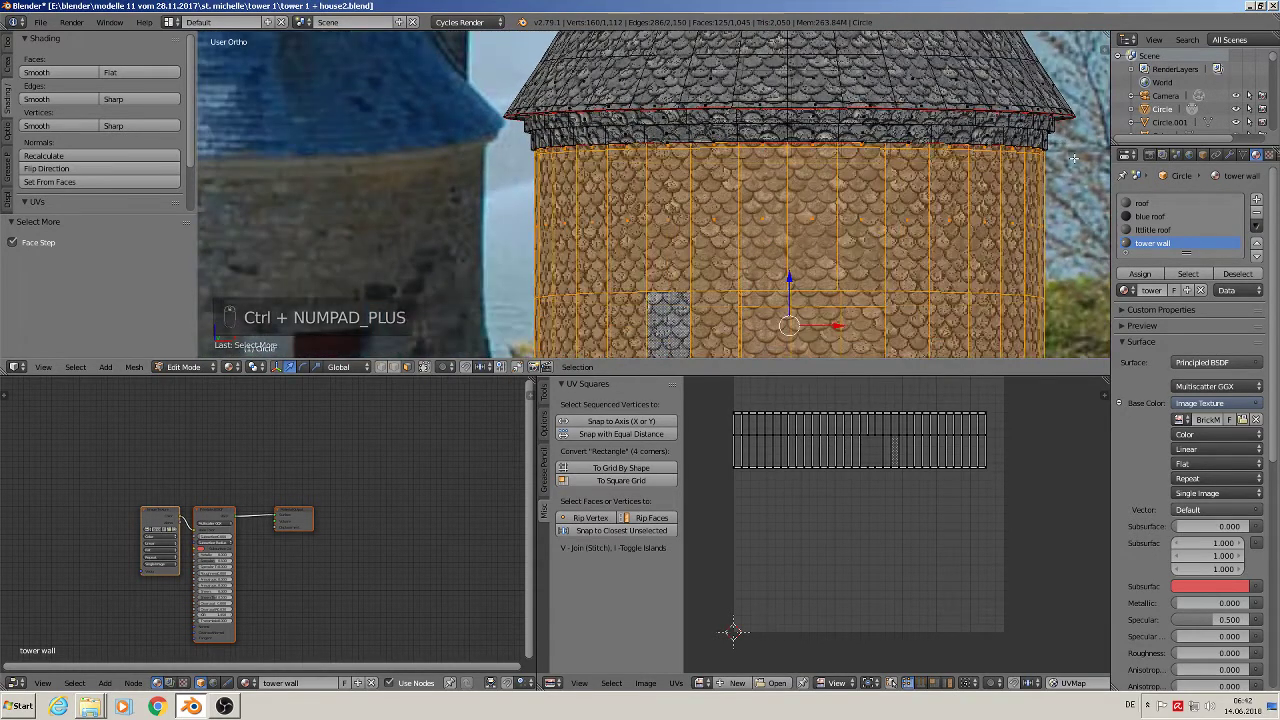
click(1140, 273)
scroll(866, 282, down, 6)
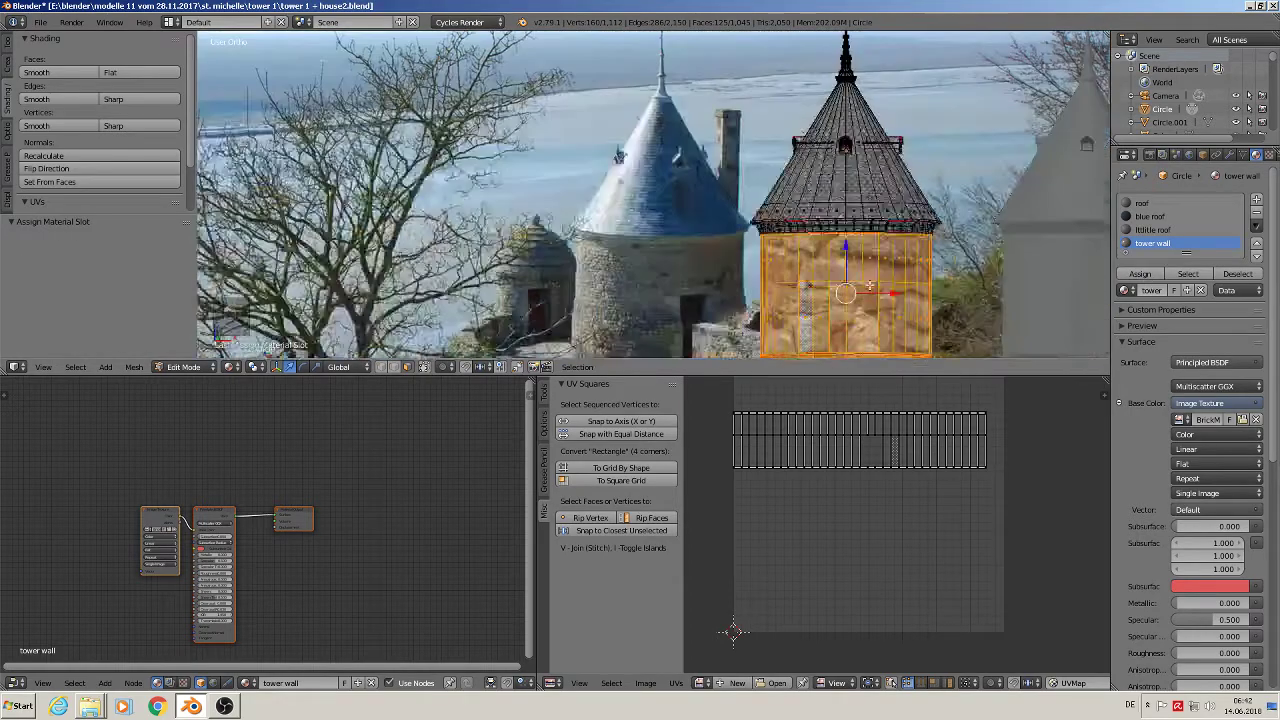
- Return the tower from Edit Mode to Object Mode to inspect its stone wall texture
shift+middle_drag(866, 285, 777, 256)
scroll(777, 256, up, 1)
scroll(776, 257, up, 2)
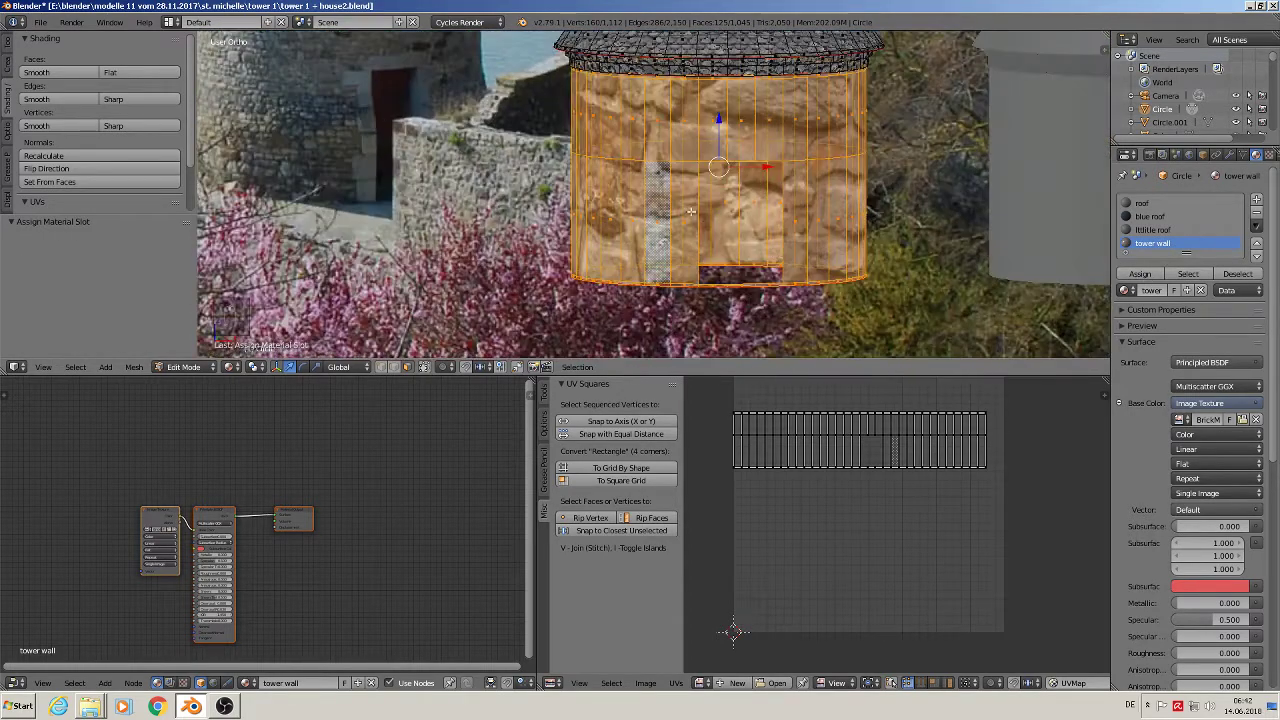
key(Tab)
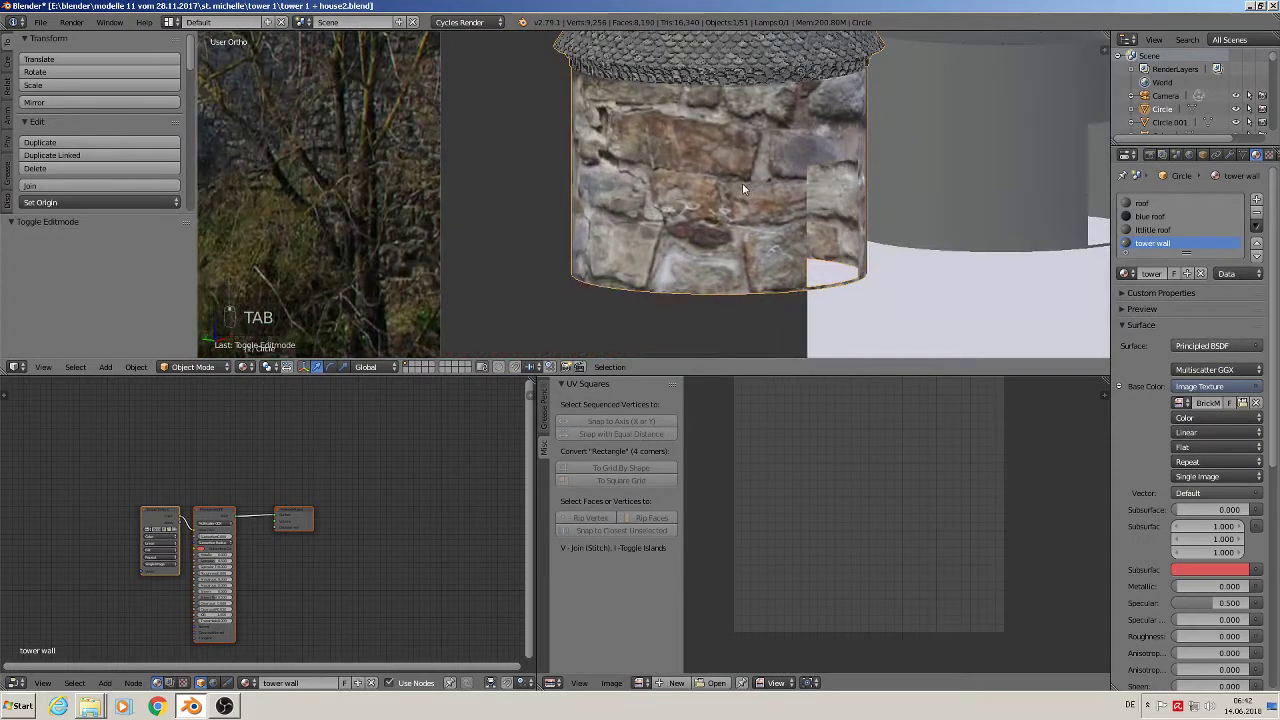
- Add a Texture Coordinate node and a Mapping node in front of the tower wall material's Image Texture node
scroll(264, 459, down, 2)
middle_drag(264, 459, 493, 426)
scroll(340, 487, up, 4)
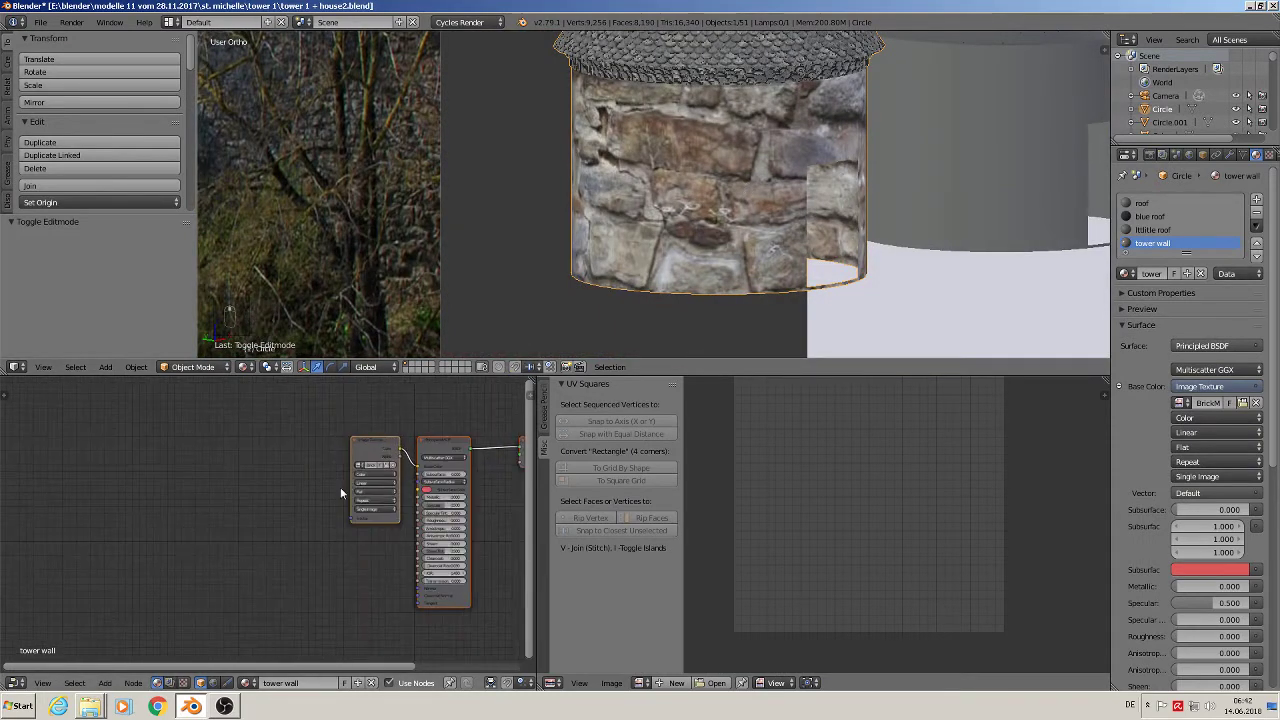
click(103, 683)
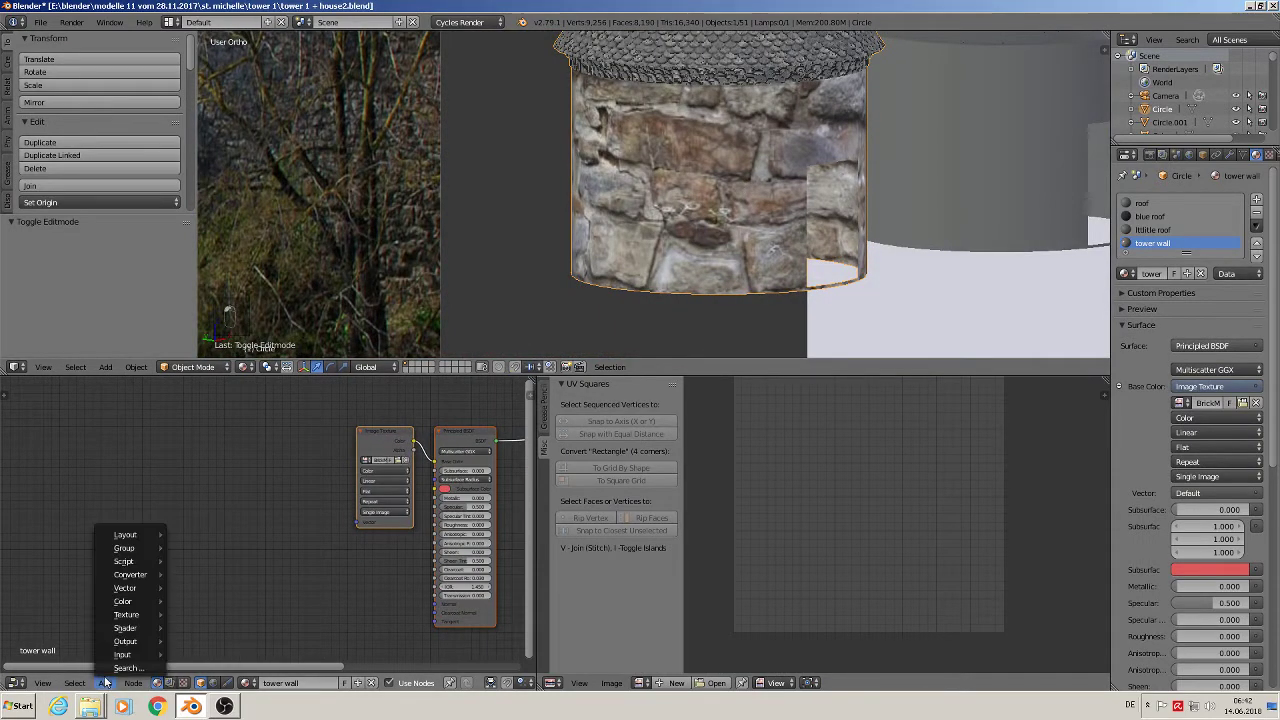
mouse_move(122, 654)
click(206, 614)
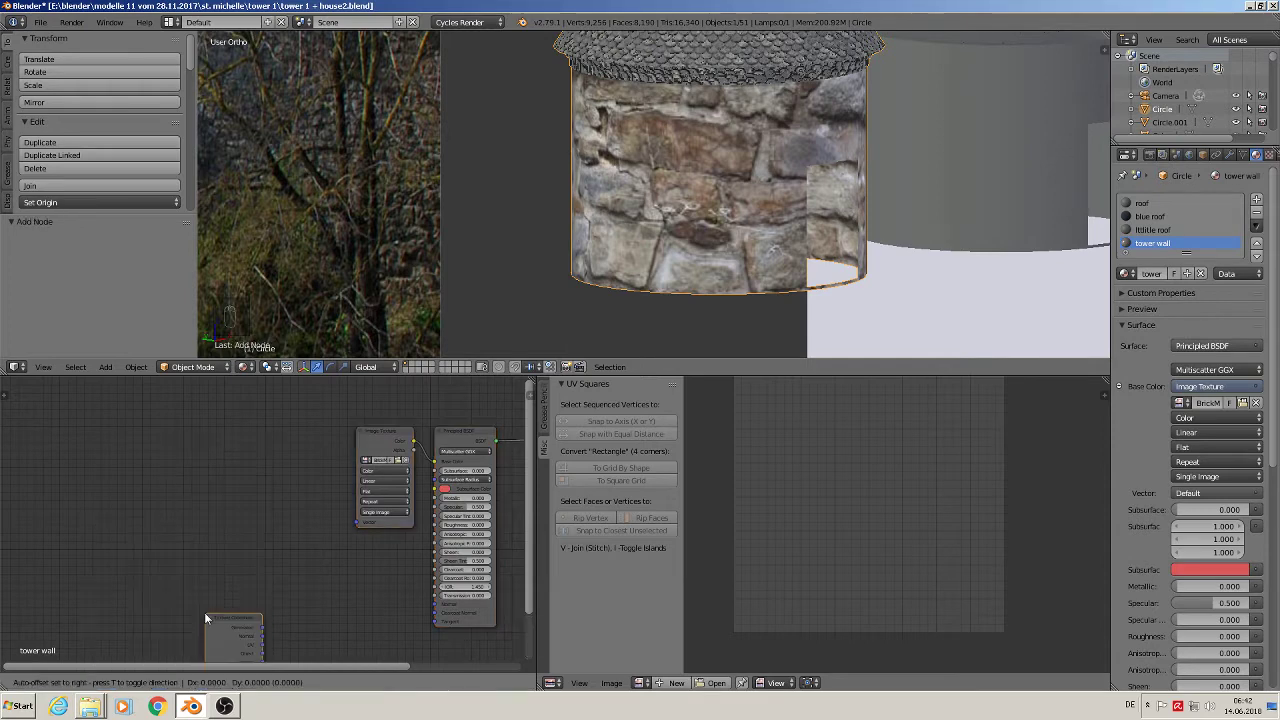
click(84, 498)
click(105, 683)
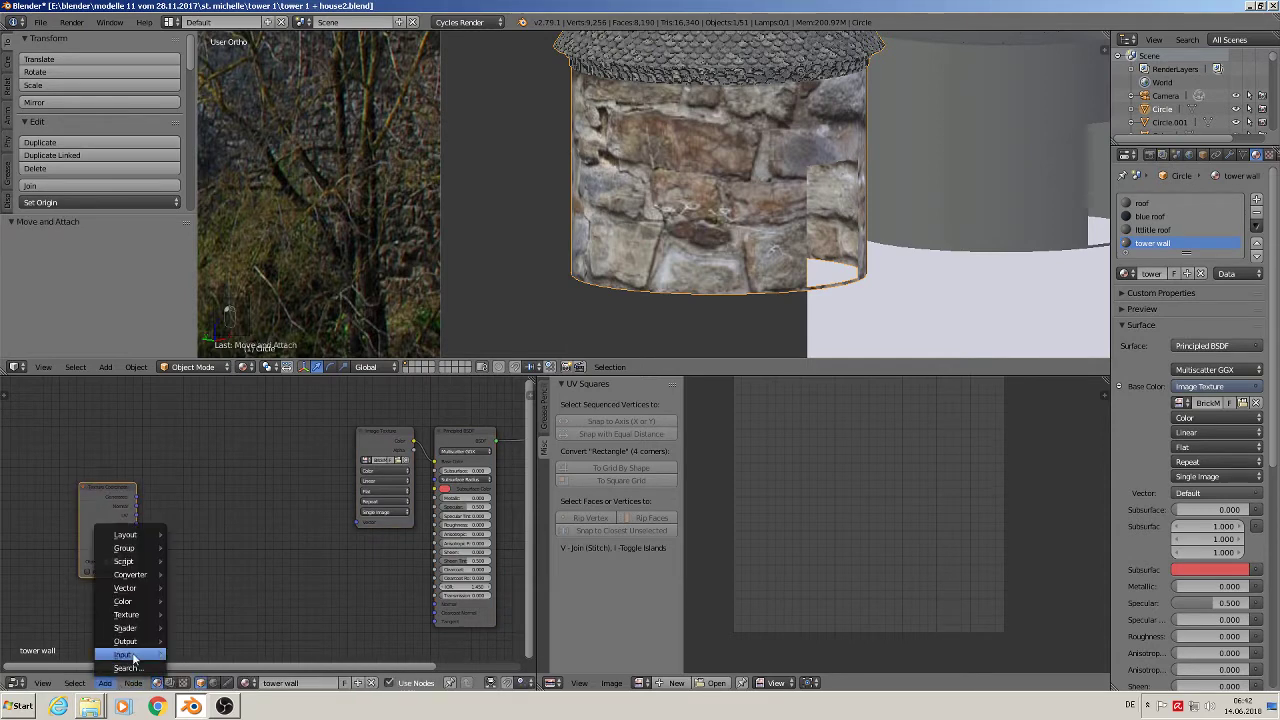
mouse_move(140, 588)
click(201, 603)
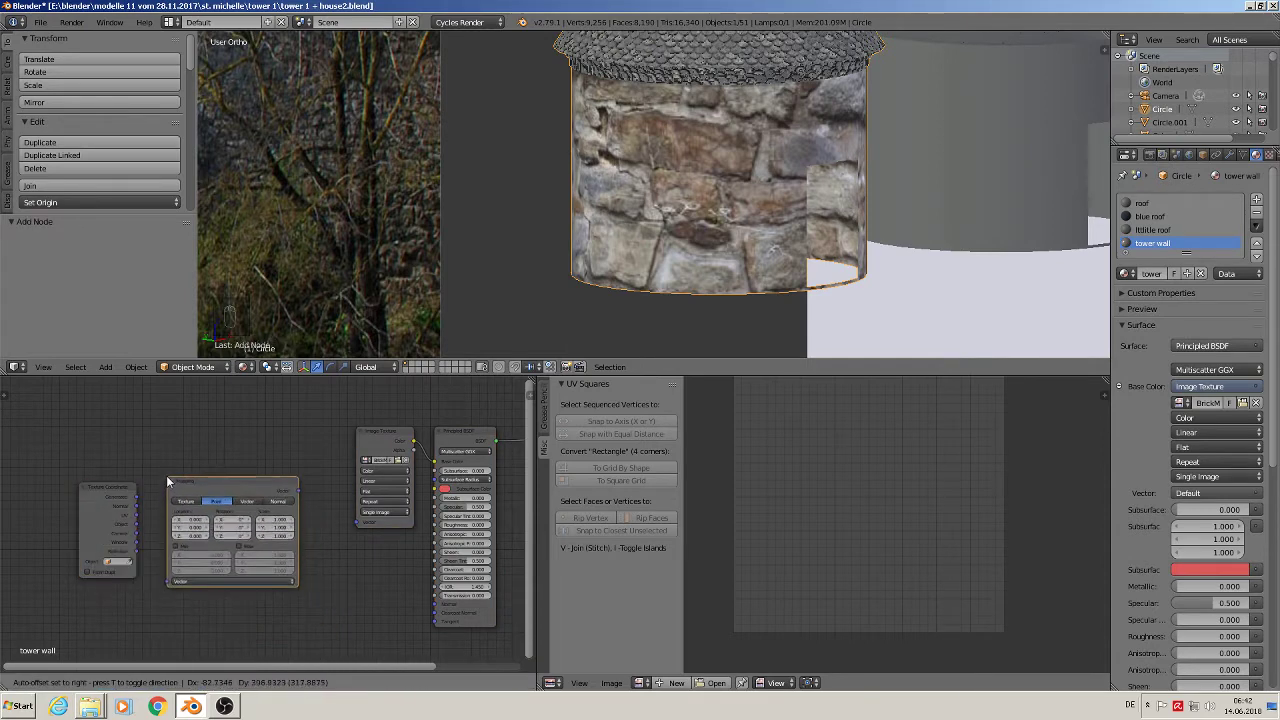
click(172, 480)
- Connect the UV output to the Mapping node, set its type to Texture, and link it to the Image Texture's Vector input
scroll(162, 522, up, 2)
drag(124, 511, 165, 597)
click(193, 478)
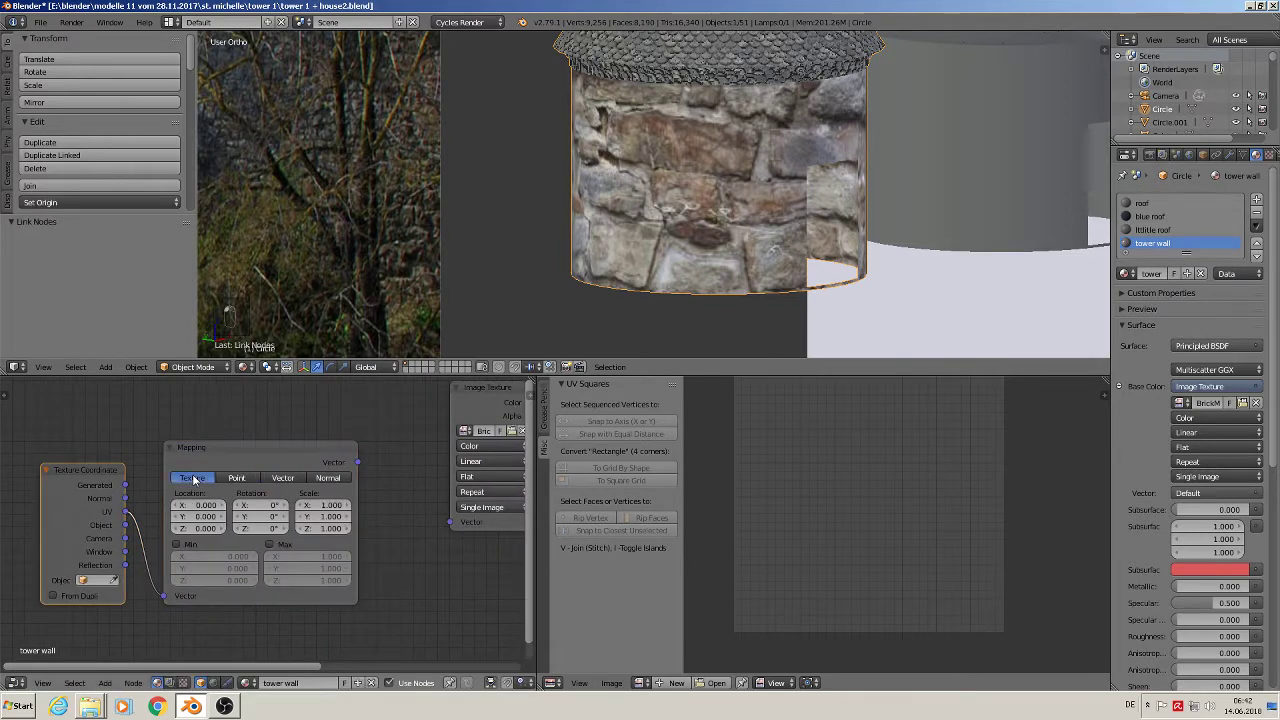
drag(356, 464, 462, 525)
middle_drag(486, 538, 378, 553)
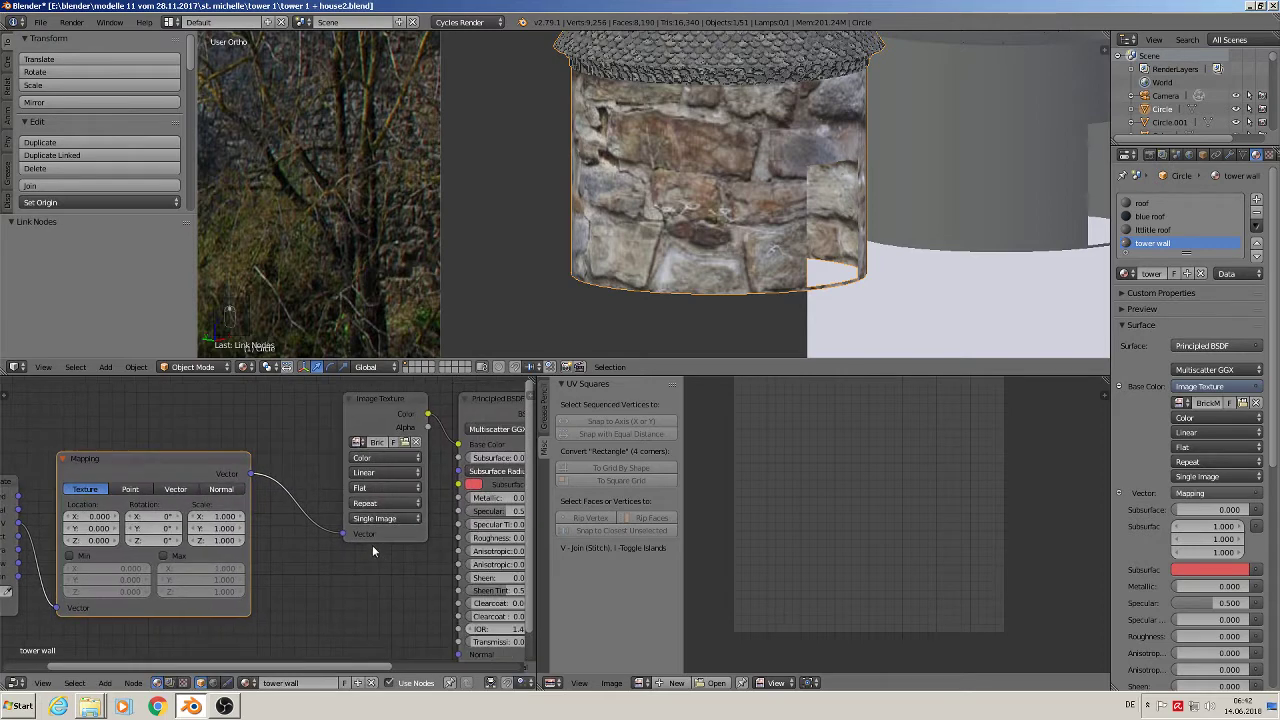
- Set the Mapping node's X and Y scale to 0.2
scroll(239, 495, up, 2)
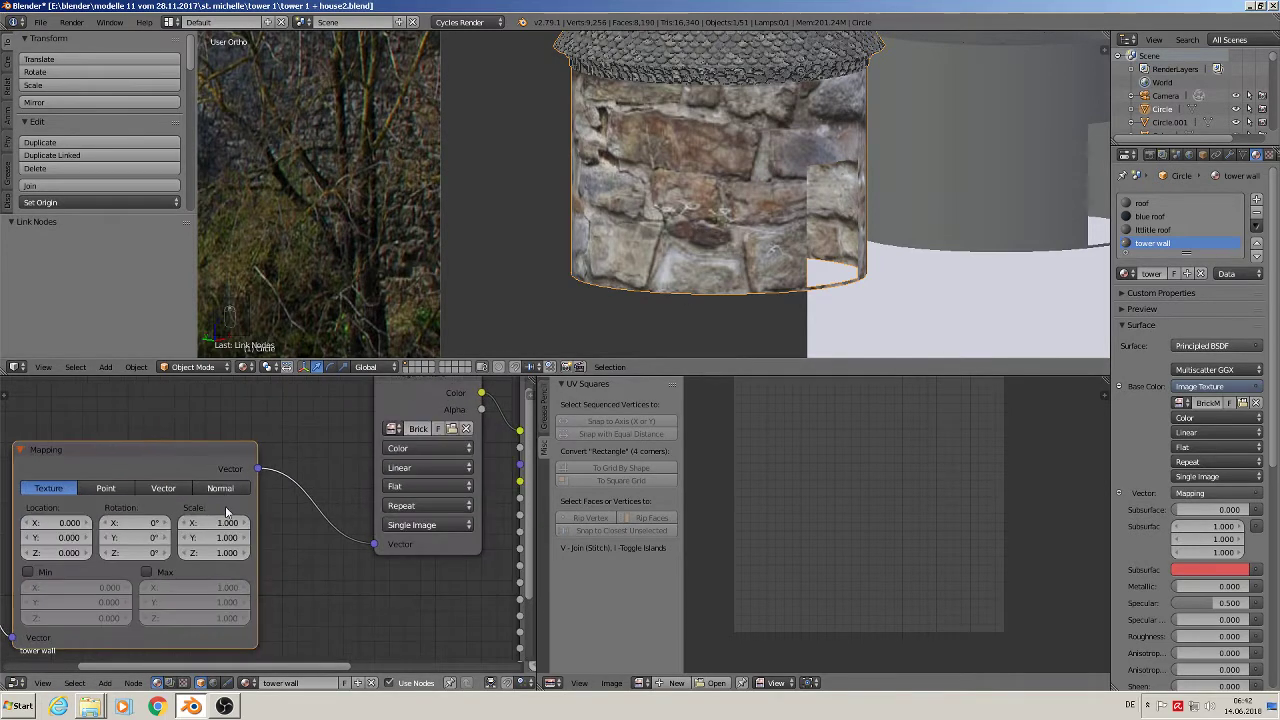
click(213, 528)
text(0.2)
key(Return)
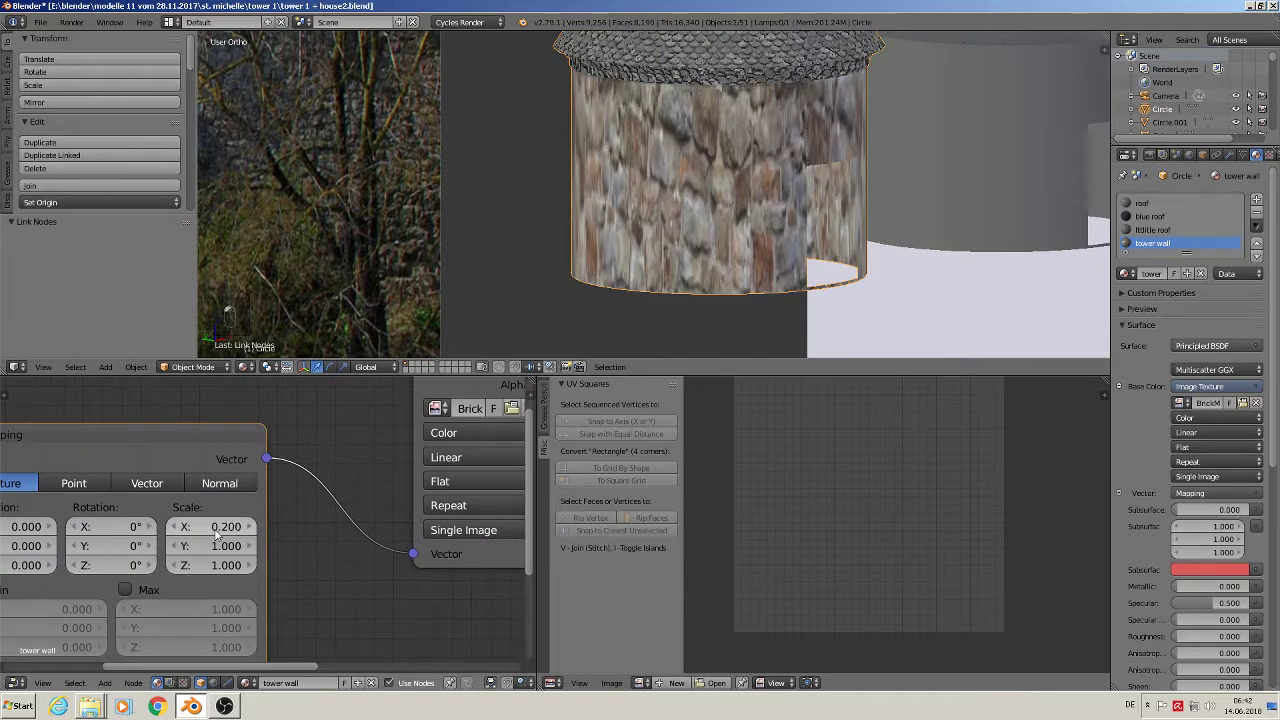
click(209, 545)
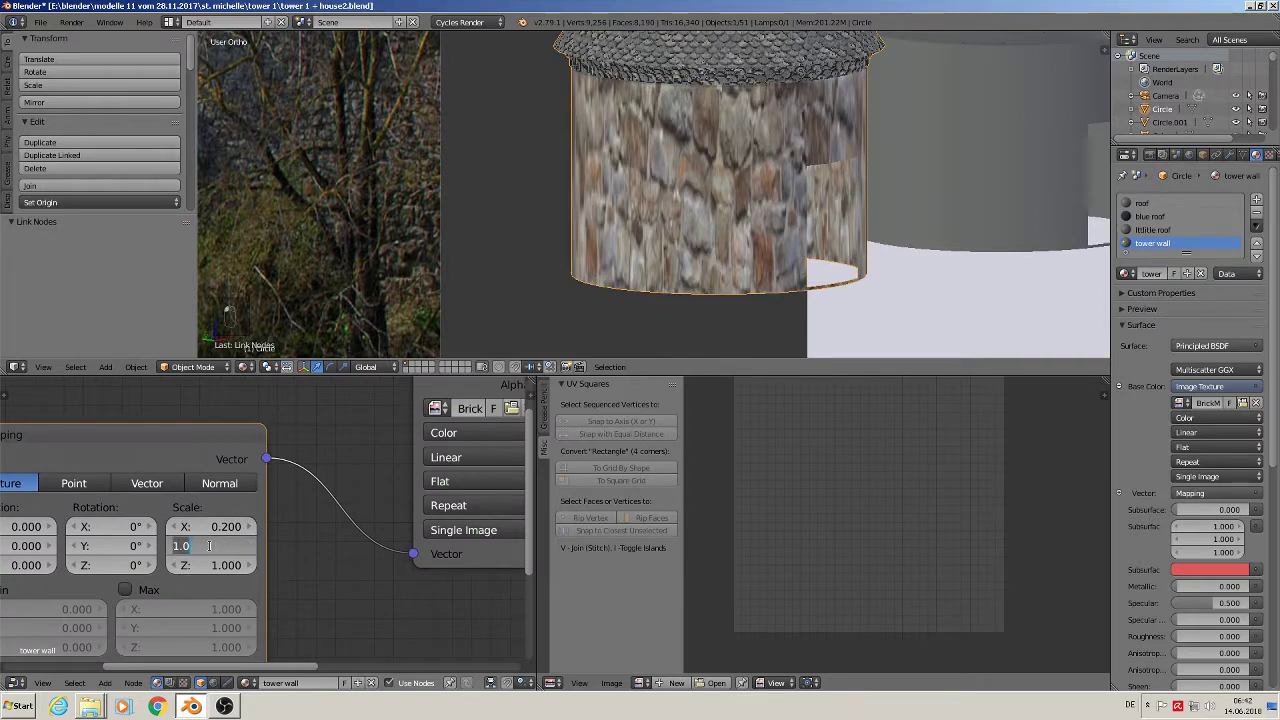
text(0.2)
key(Return)
scroll(629, 240, down, 4)
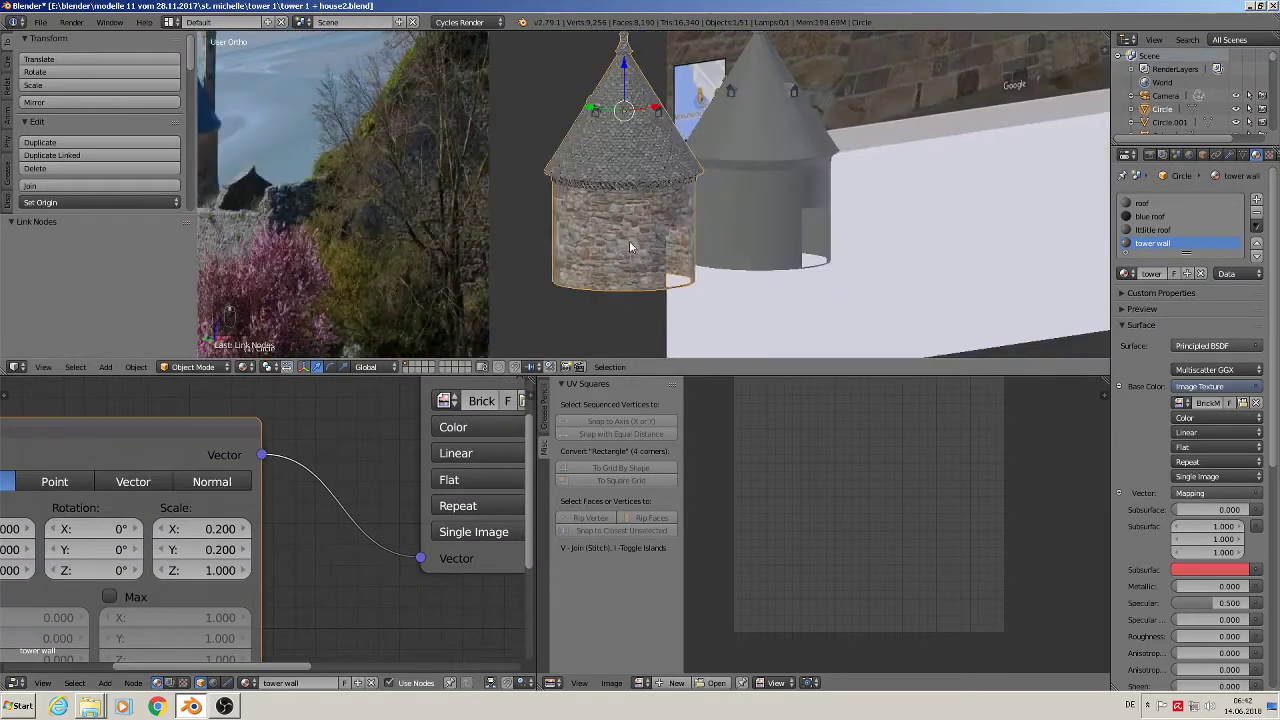
- Deselect all objects and reduce the Mapping node's X and Y scale to 0.1
key(Tab)
key(Tab)
key(a)
key(a)
key(a)
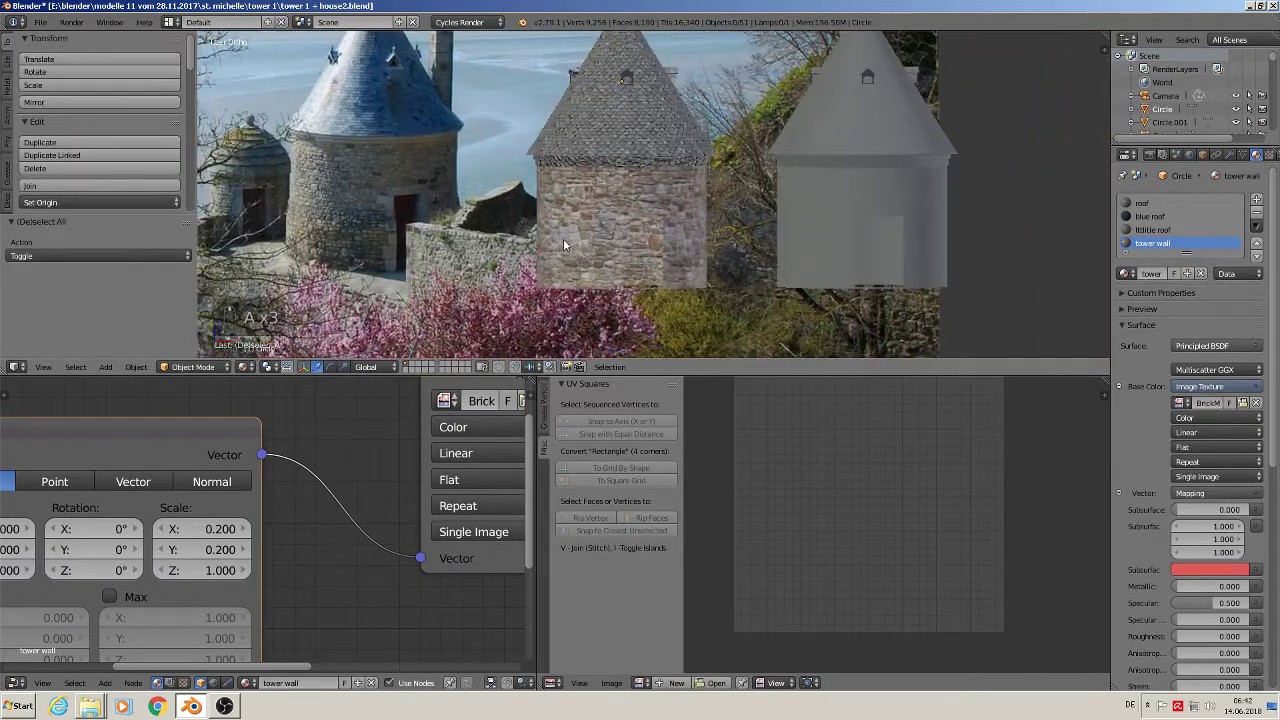
scroll(370, 236, up, 2)
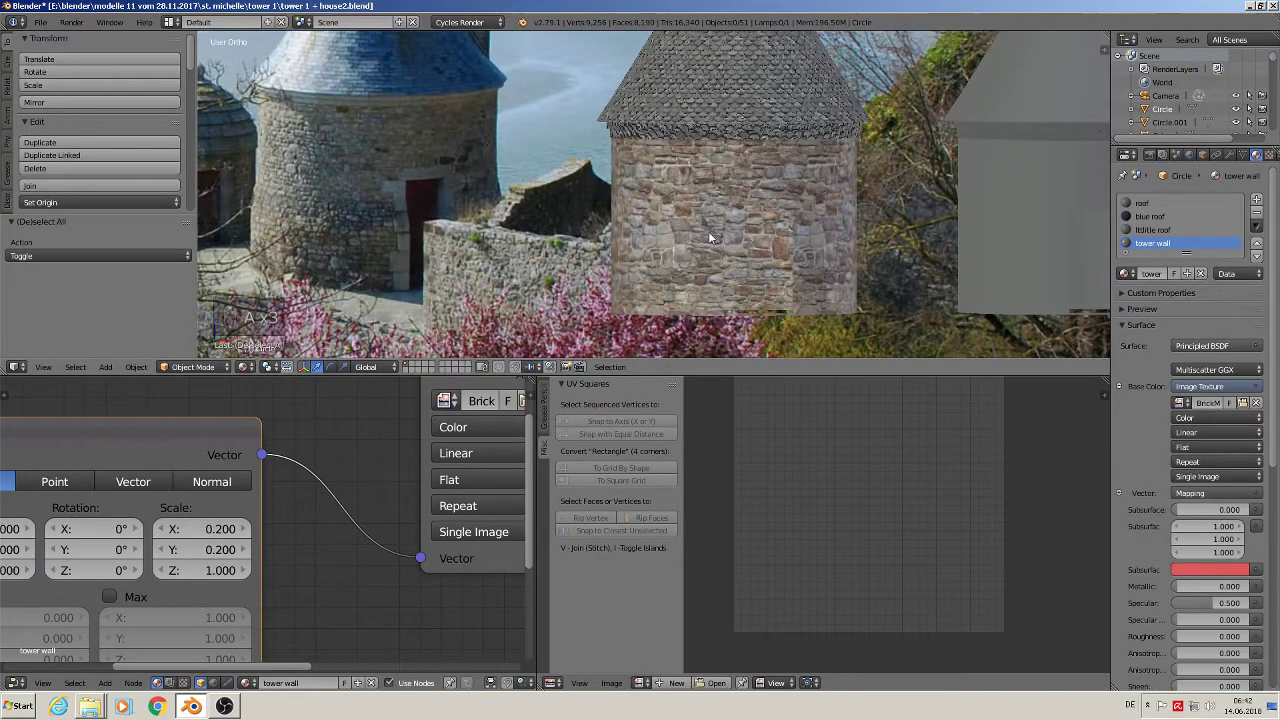
click(161, 529)
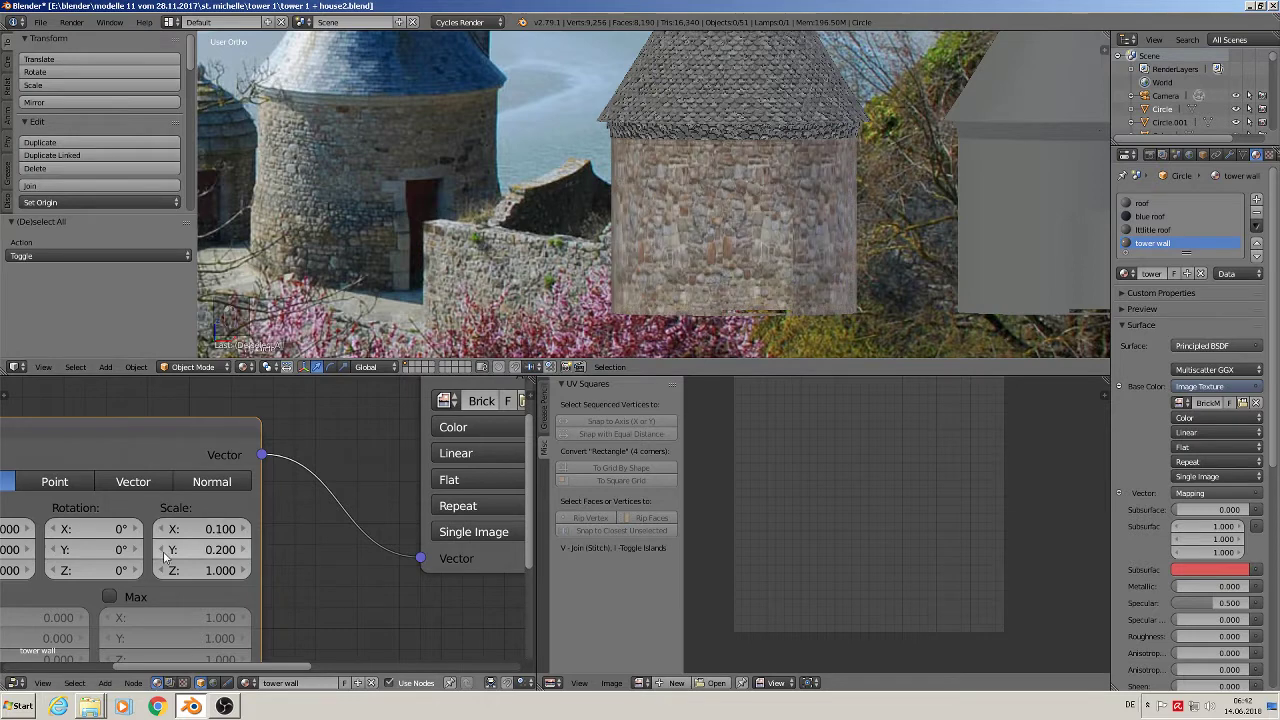
click(161, 550)
middle_drag(605, 275, 609, 283)
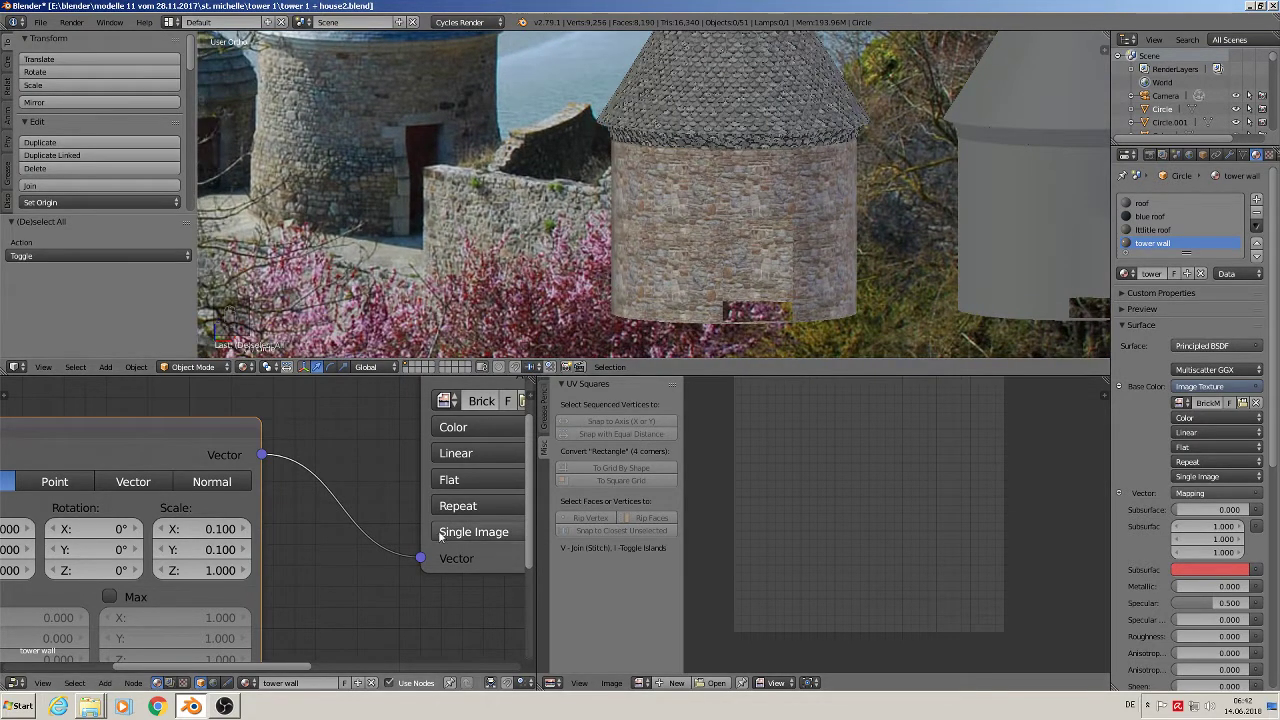
- Connect the Image Texture's Color output to the Material Output's Displacement input, with the output node moved farther from the shader
scroll(438, 534, down, 3)
middle_drag(456, 530, 88, 548)
middle_drag(194, 538, 112, 548)
scroll(112, 546, down, 1)
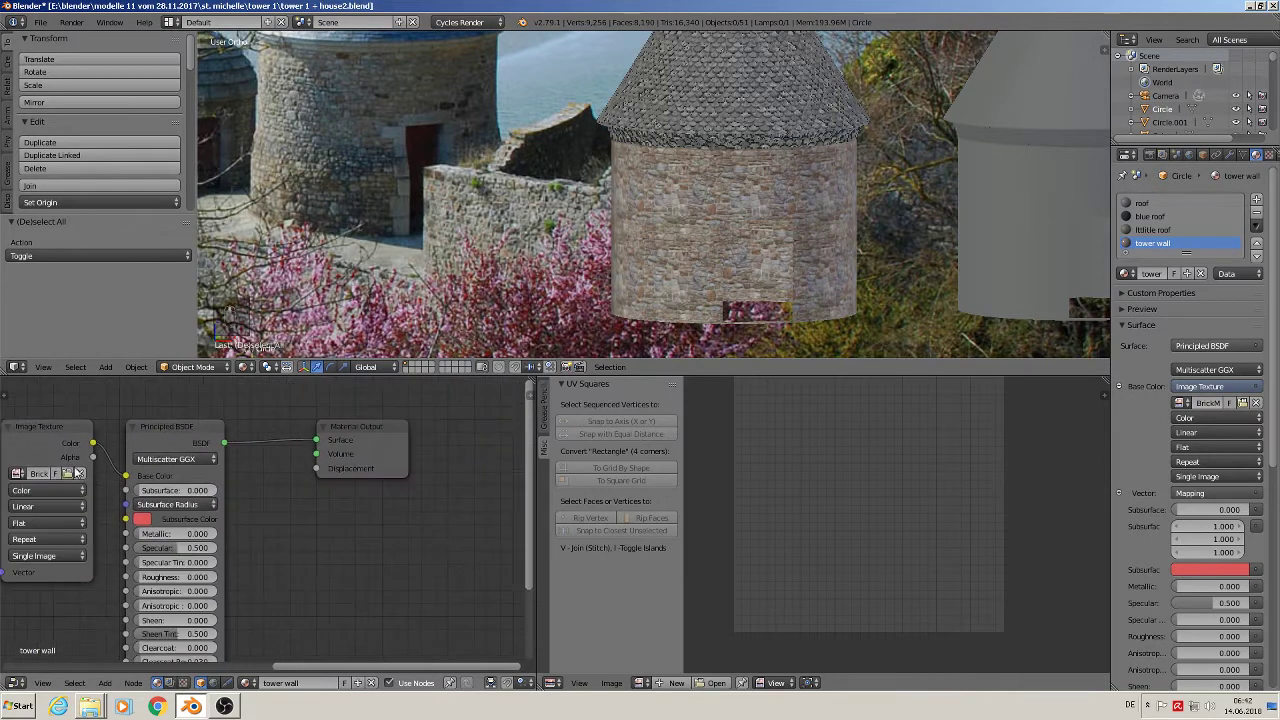
drag(94, 443, 459, 435)
- Insert a Math node into the link between the Image Texture color and the displacement input
click(105, 682)
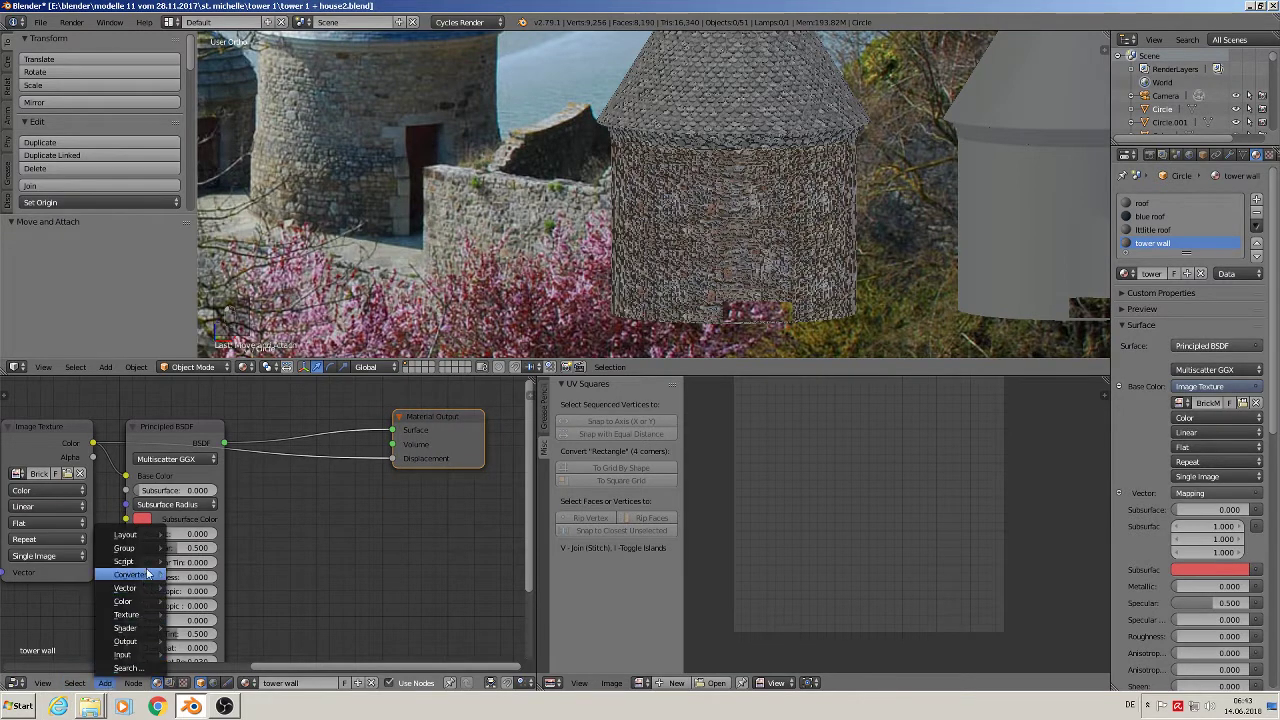
mouse_move(147, 577)
click(196, 486)
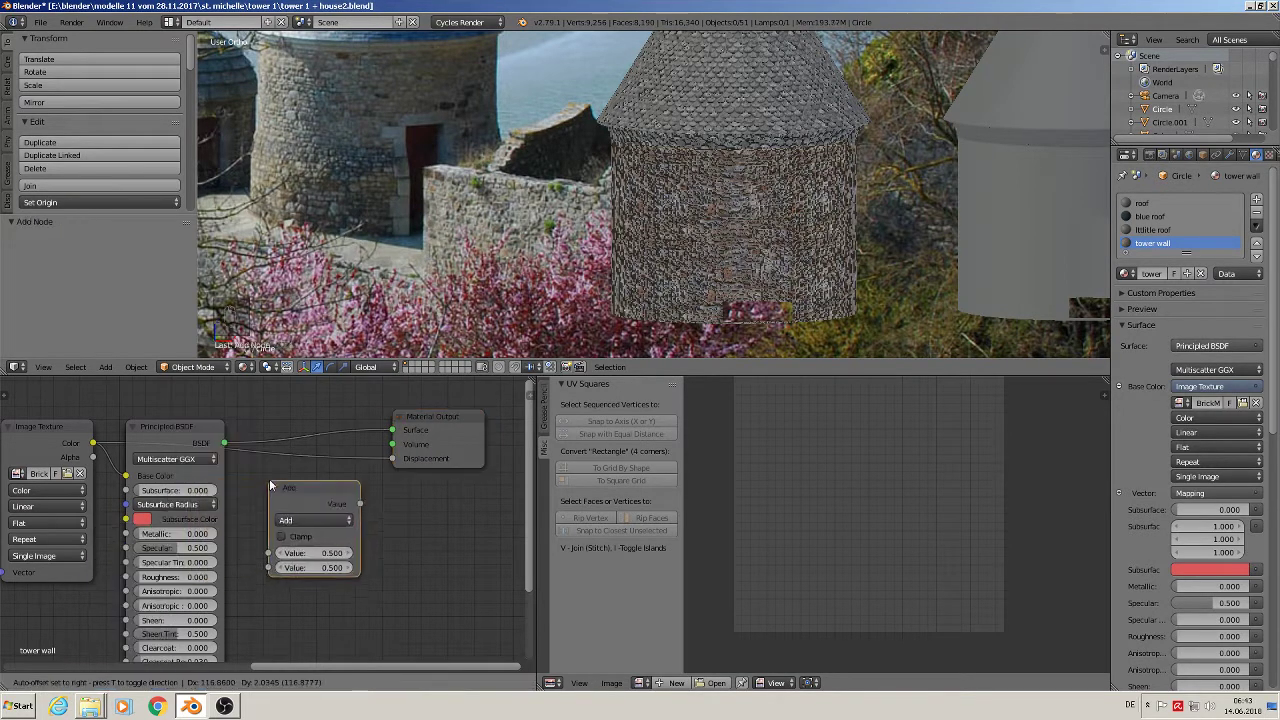
click(291, 449)
scroll(300, 488, up, 2)
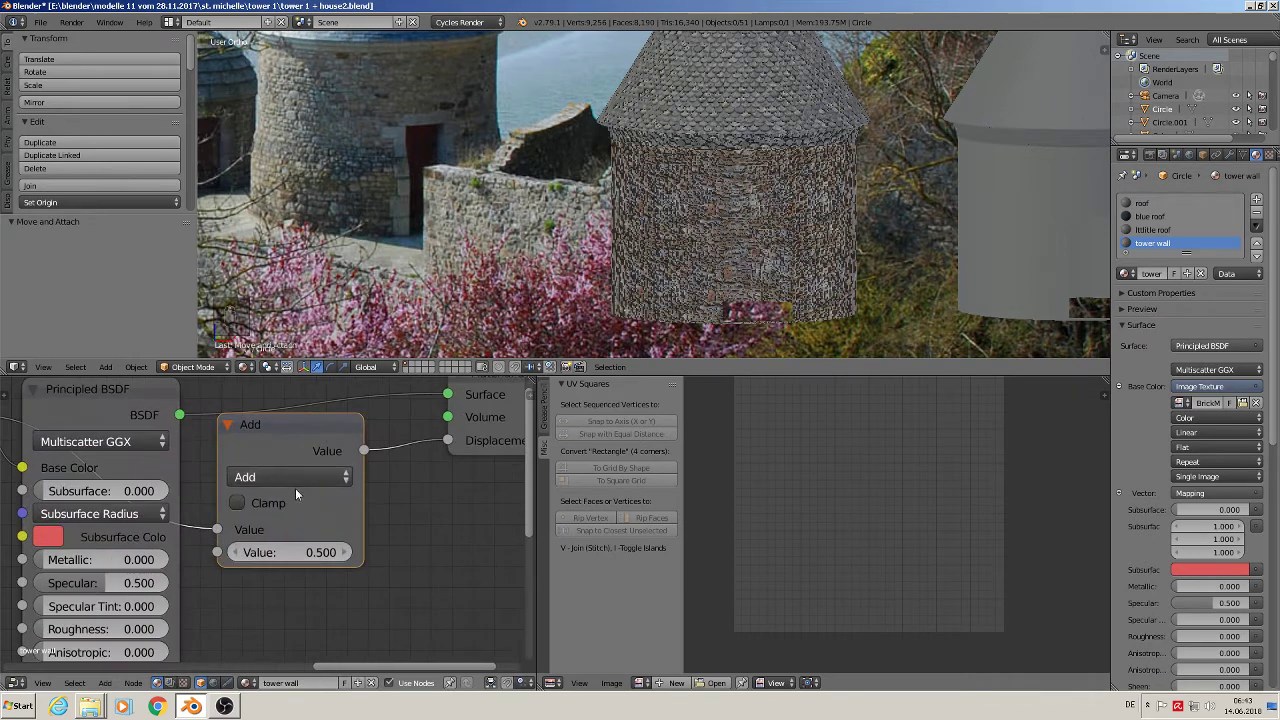
- Set the Math node's operation to Multiply with a second value of 0.003
click(282, 476)
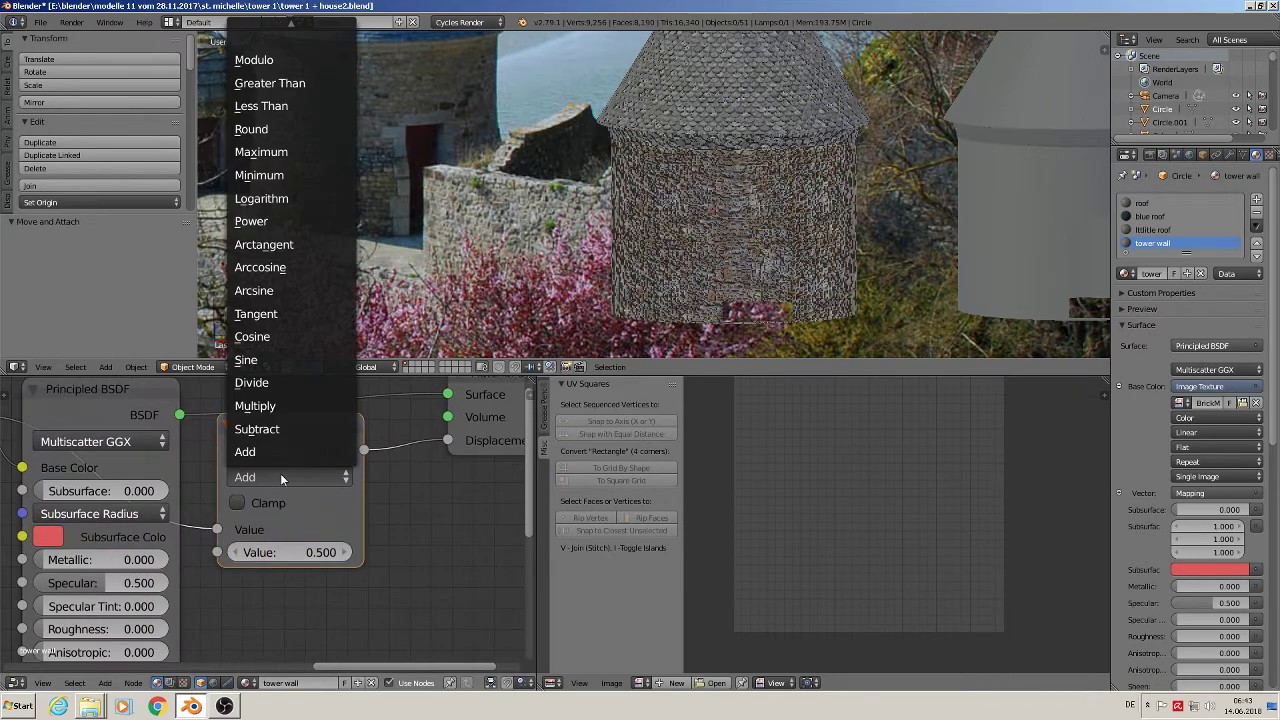
click(283, 410)
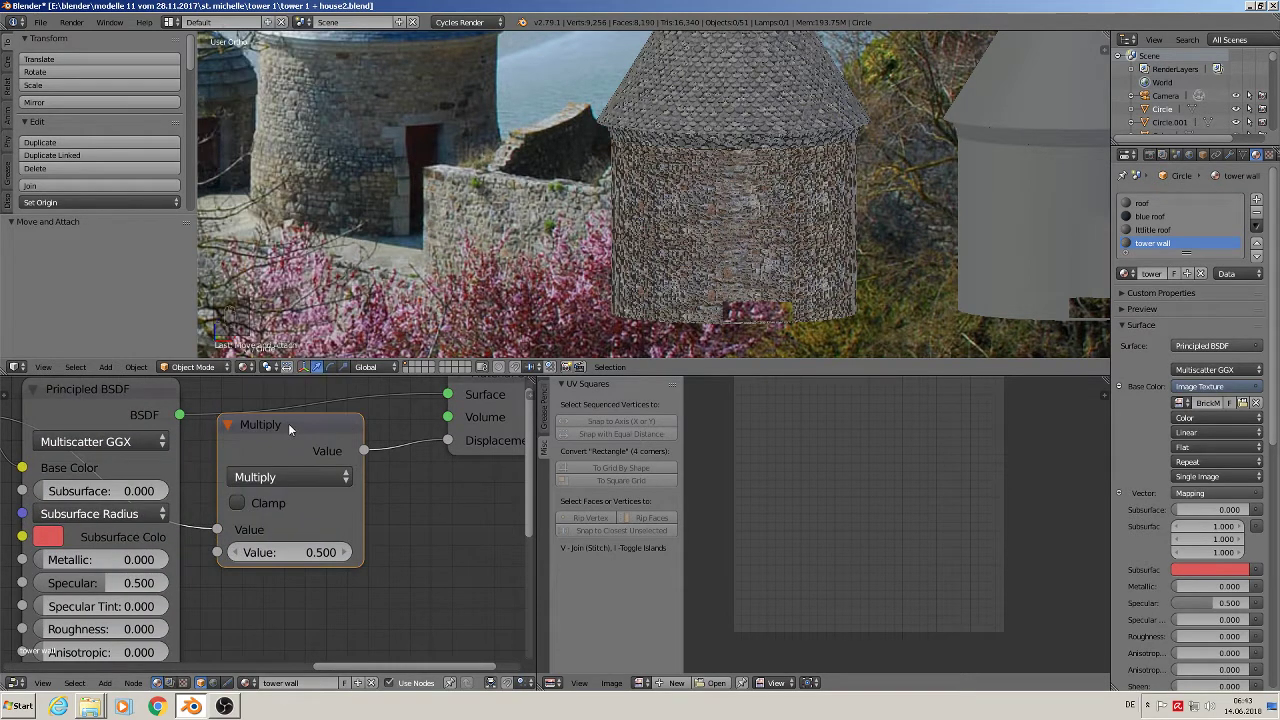
click(285, 556)
text(0.)
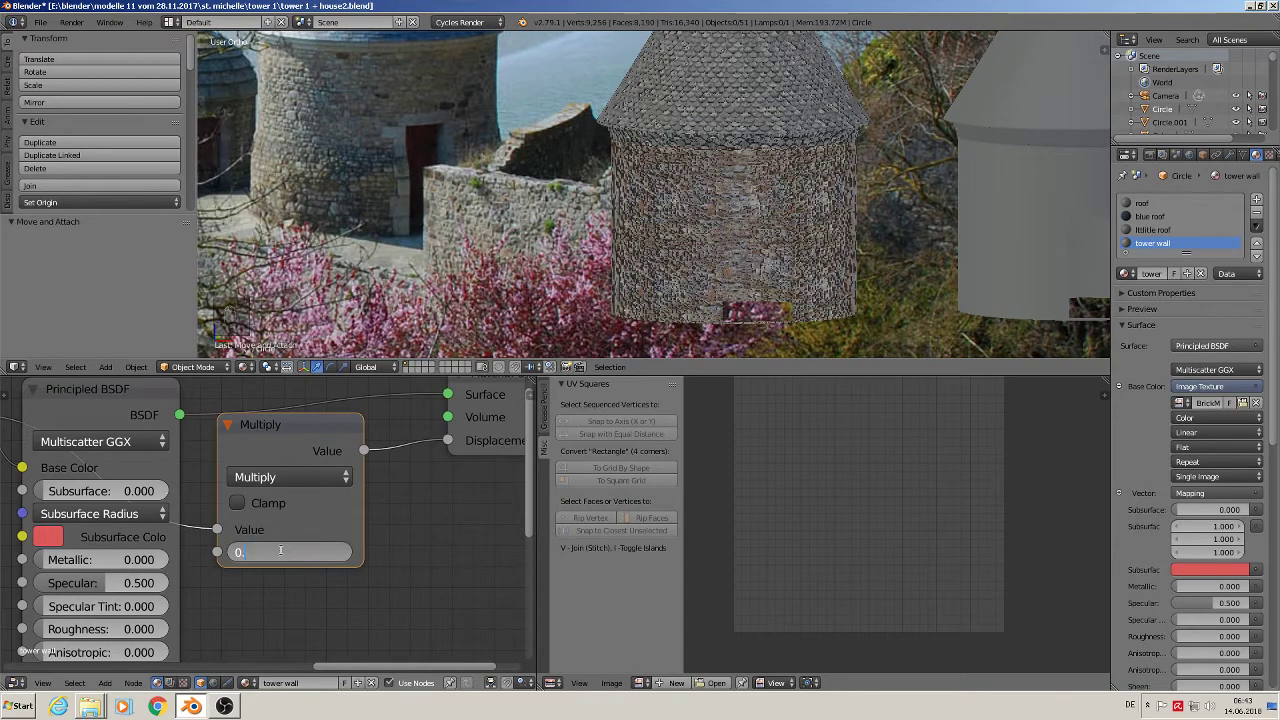
text(003)
key(Return)
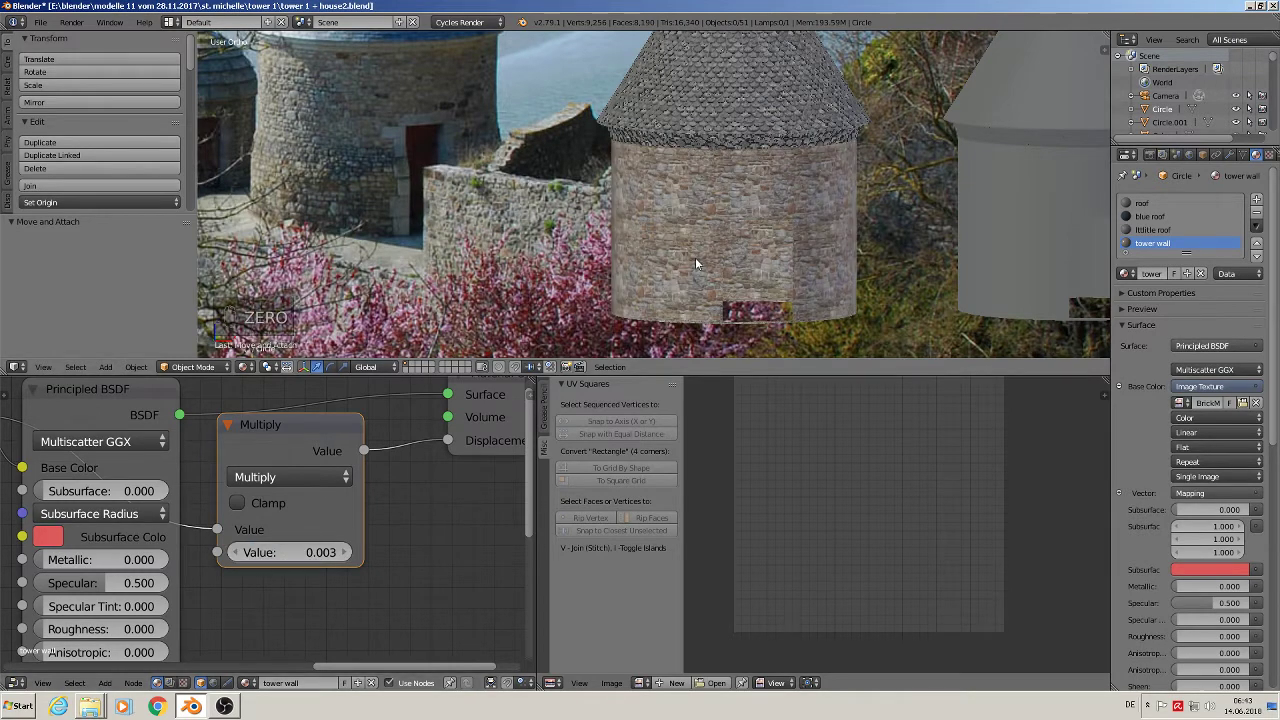
- Reselect only the textured tower and save the Blender file
key(a)
scroll(690, 258, down, 5)
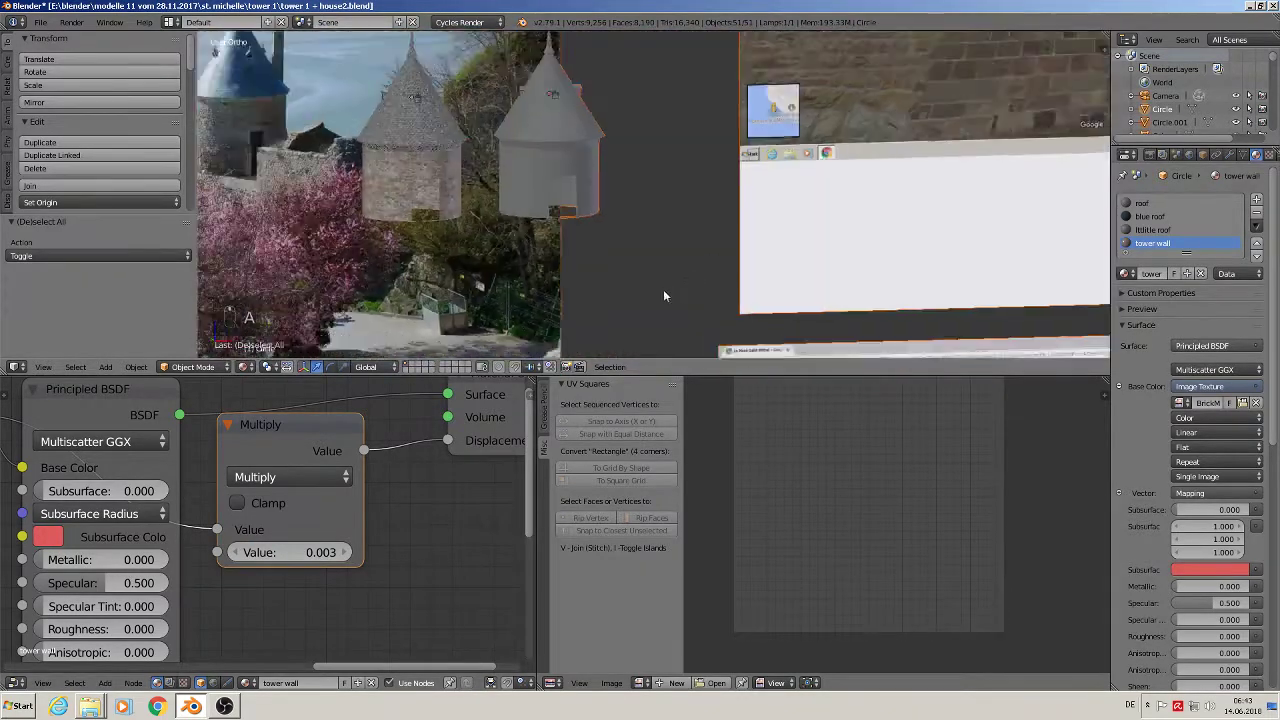
scroll(474, 200, up, 8)
right_click(472, 214)
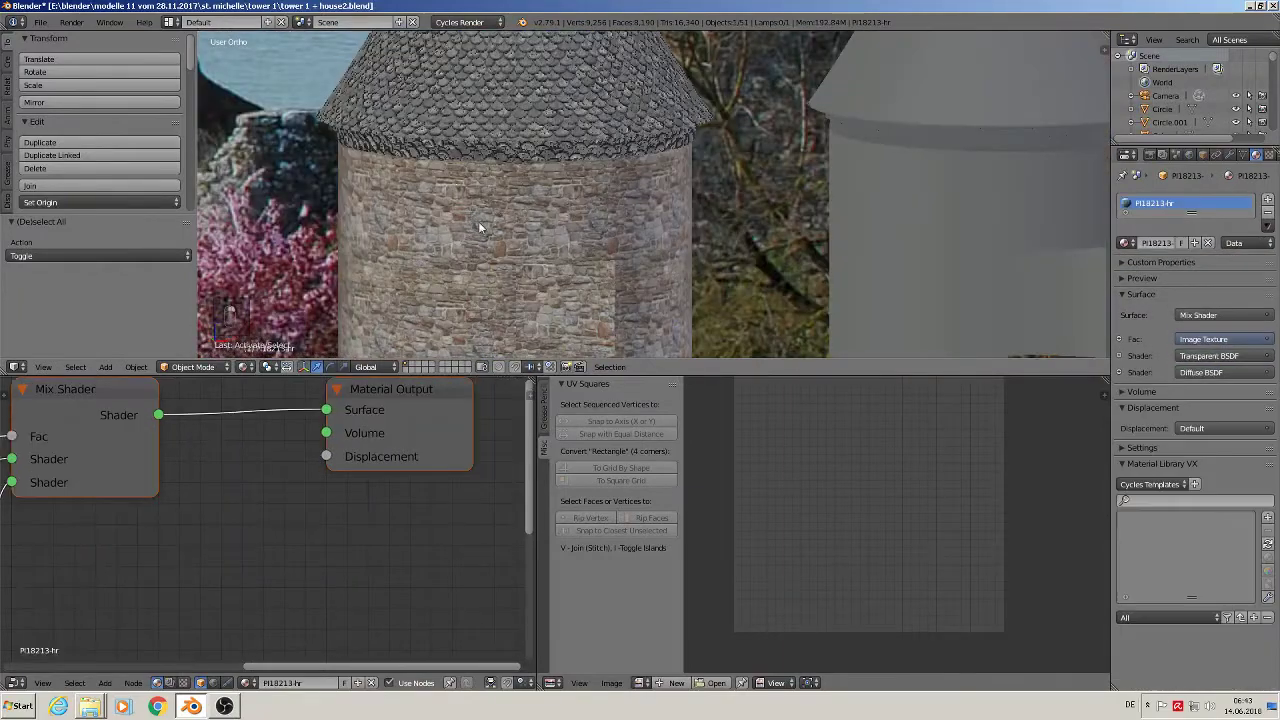
scroll(479, 227, down, 4)
shift+middle_drag(485, 226, 562, 238)
right_click(534, 173)
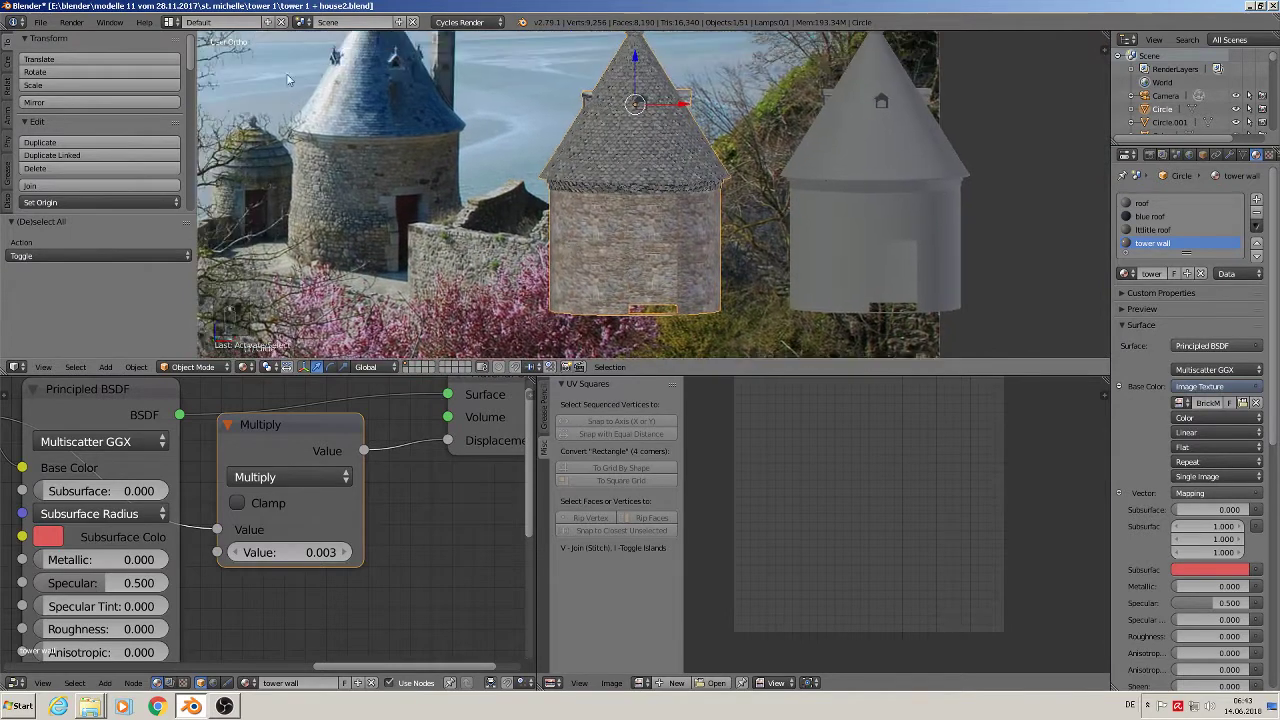
click(40, 22)
click(85, 128)
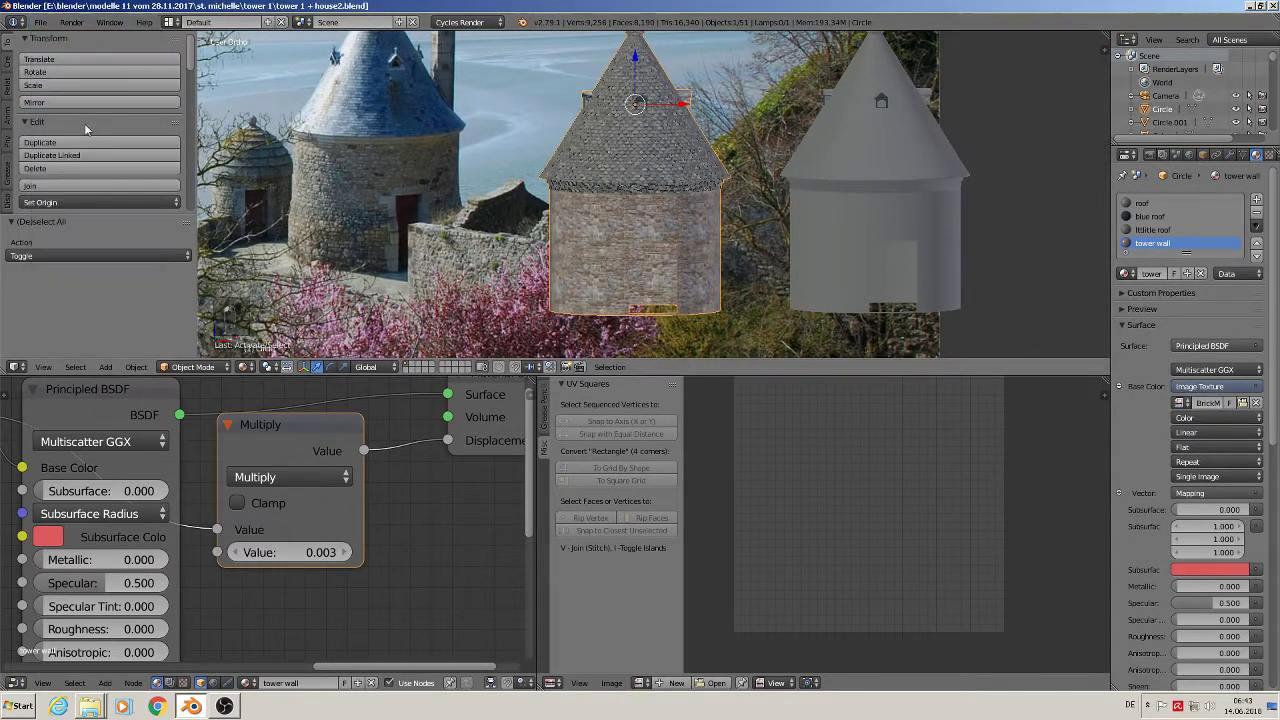
- Add a material slot to the tower with a new material named "tower stone mater 2" and a Principled BSDF surface
scroll(343, 171, up, 2)
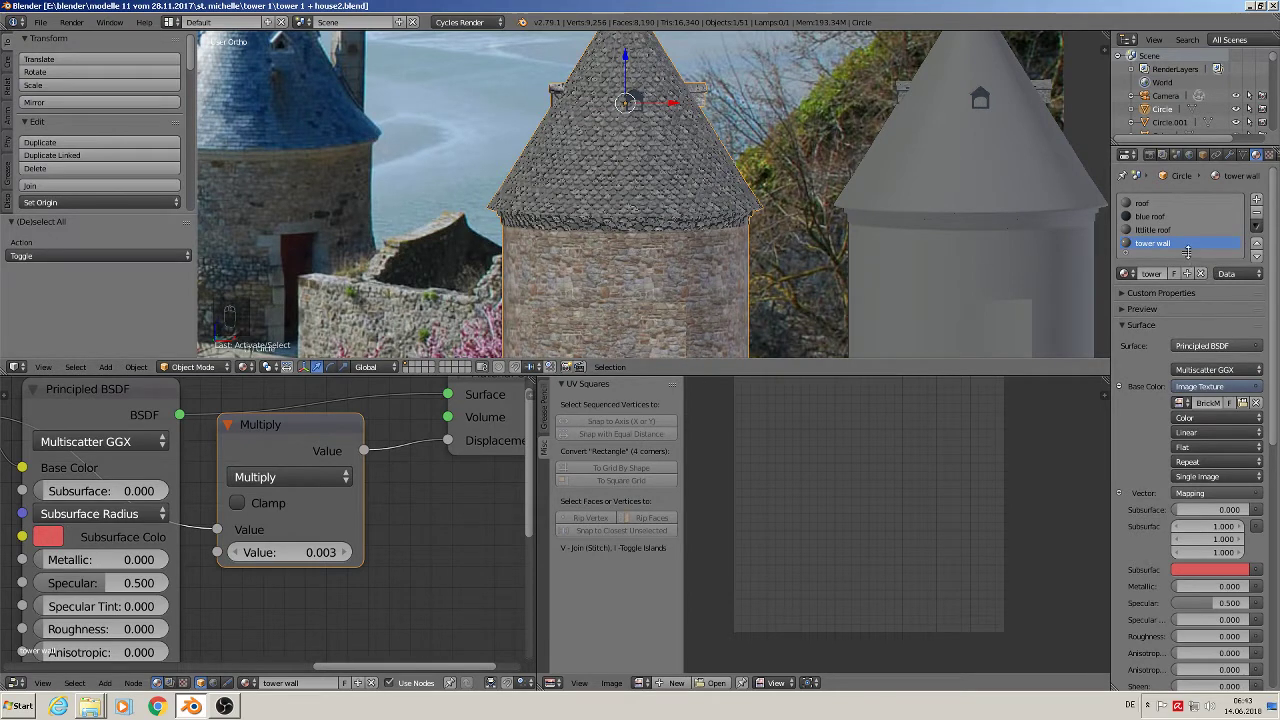
click(1262, 199)
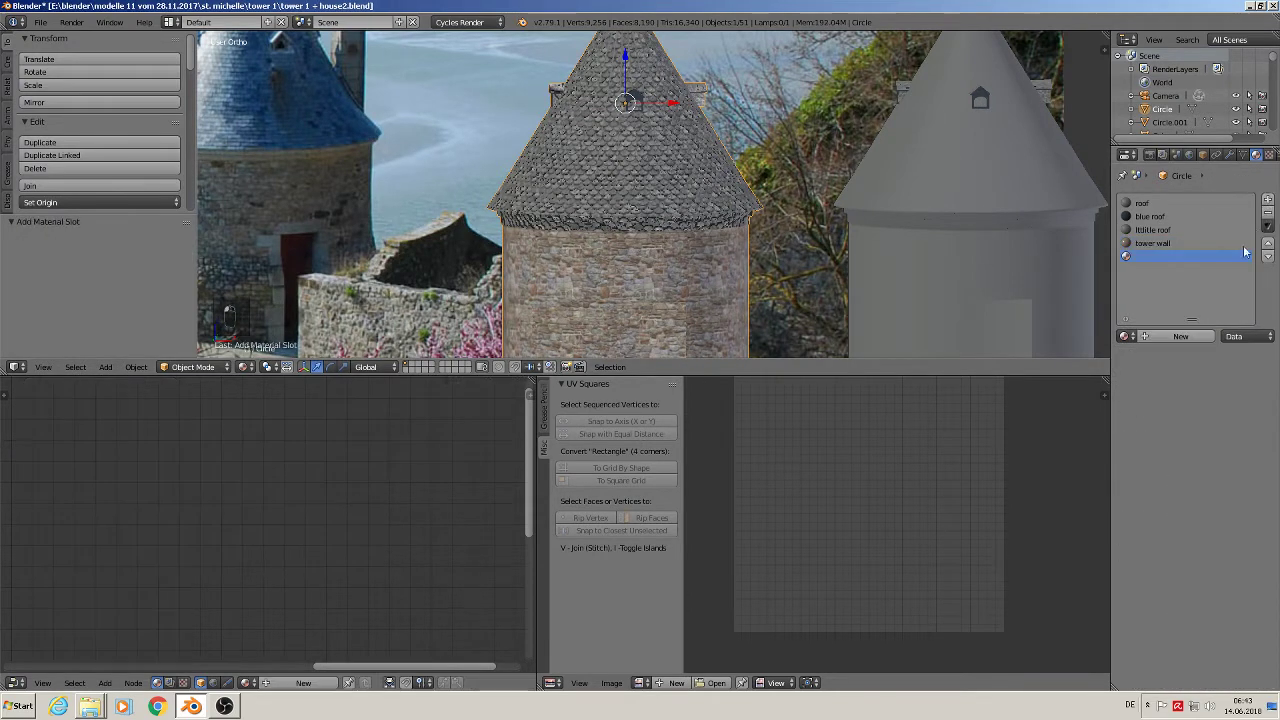
click(1165, 336)
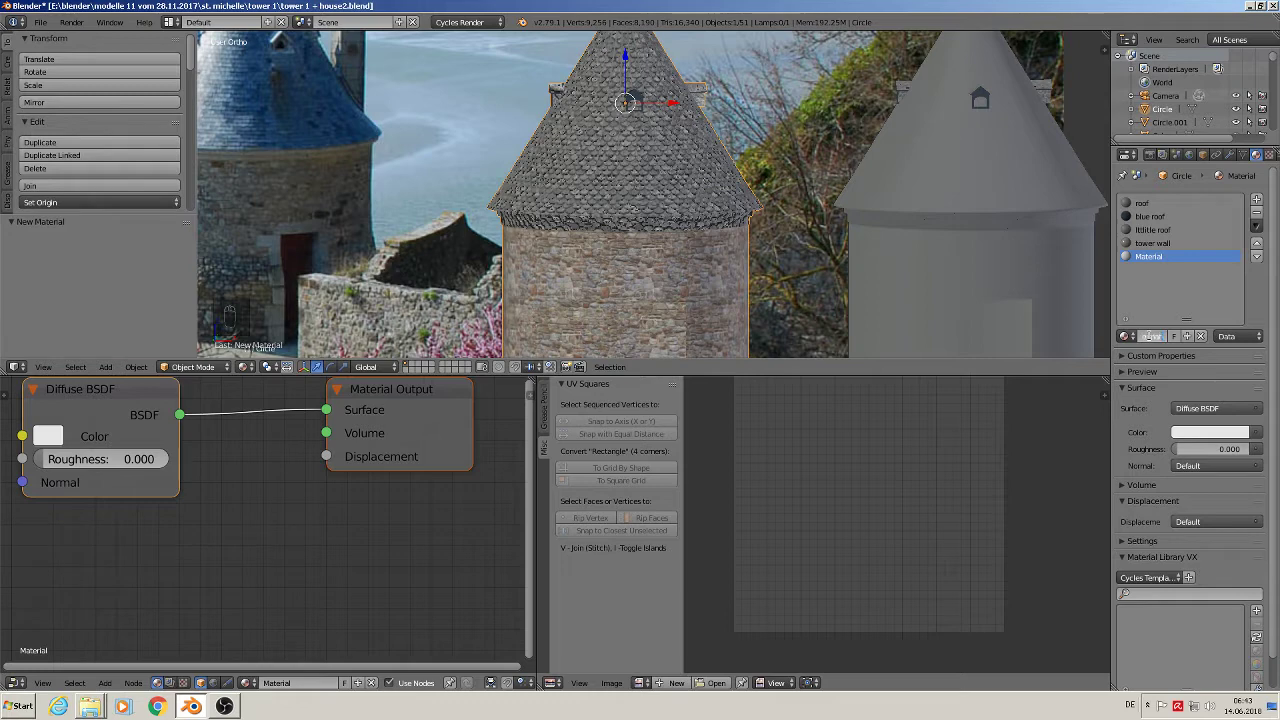
key(Return)
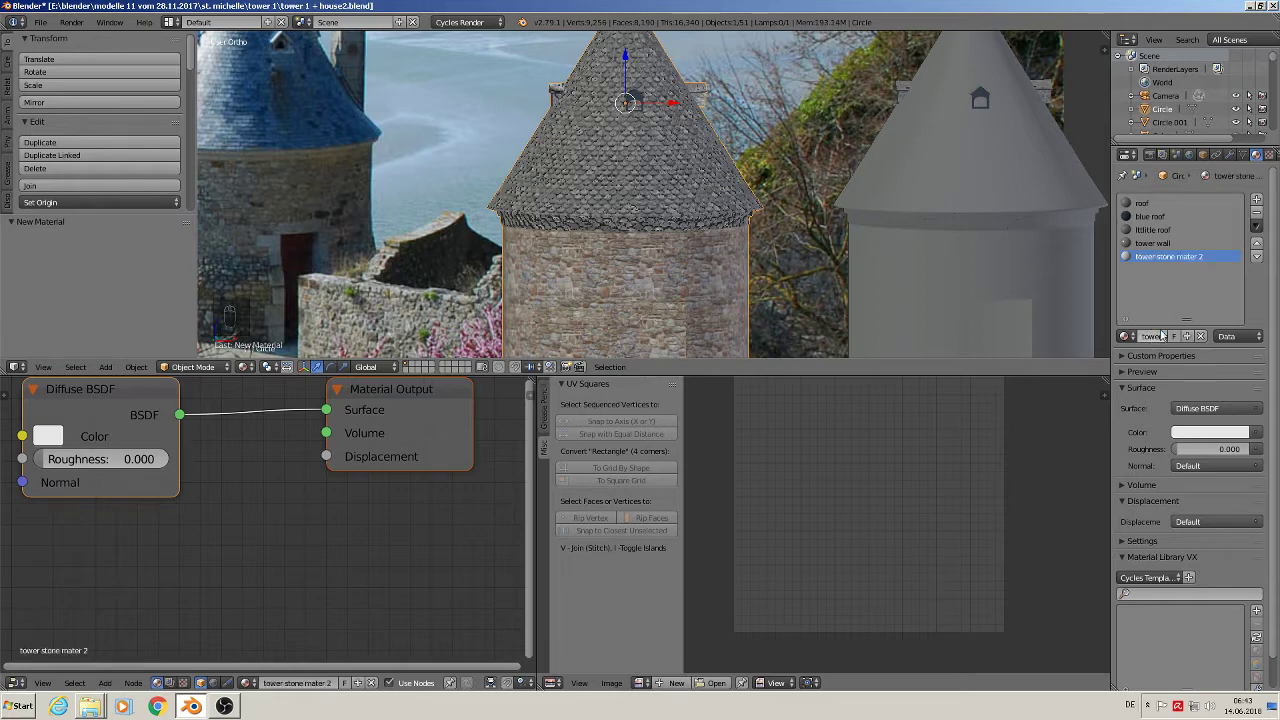
click(1234, 411)
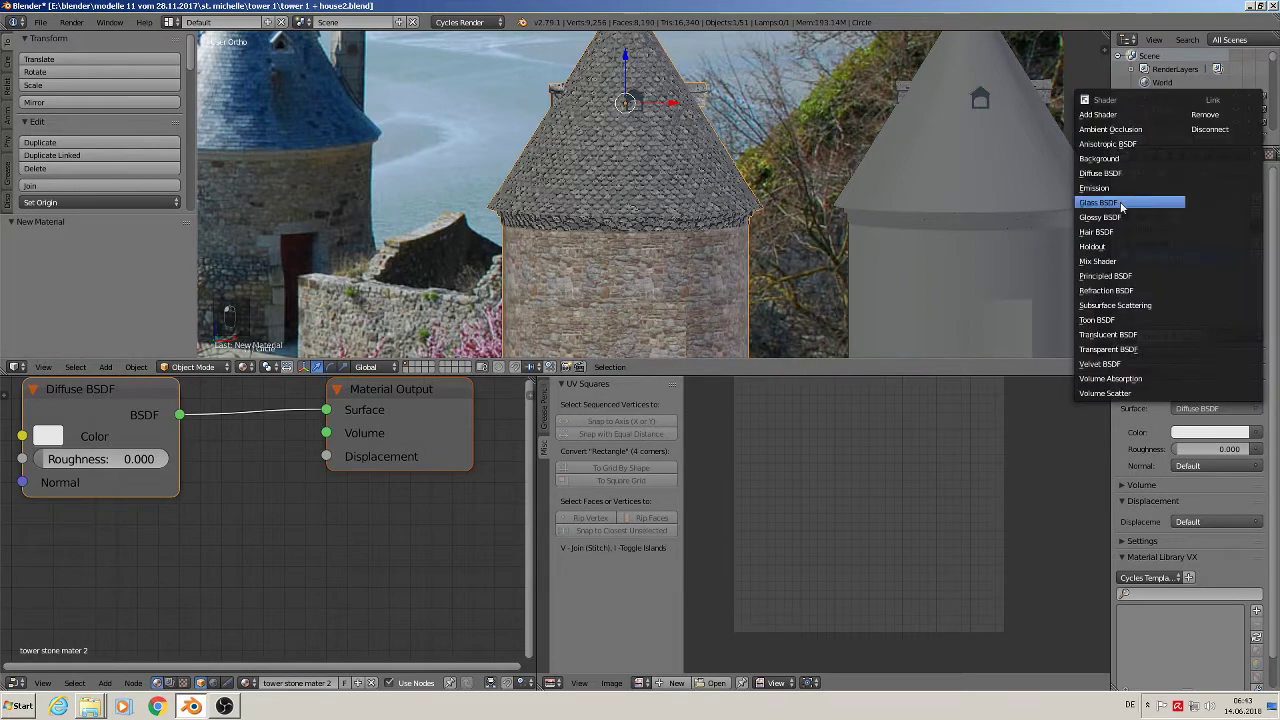
click(1123, 276)
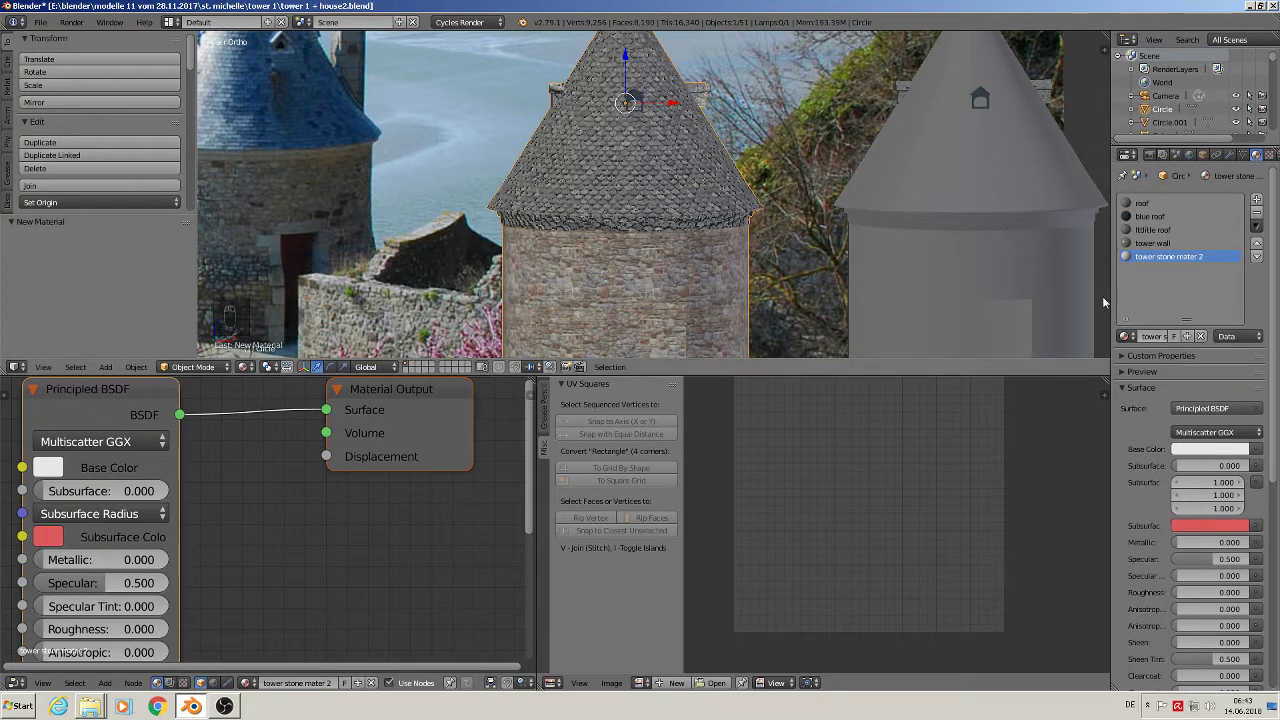
- Add an Image Texture to the base color of "tower stone mater 2" and load the sandy brown rock image from the textur folder
click(1256, 450)
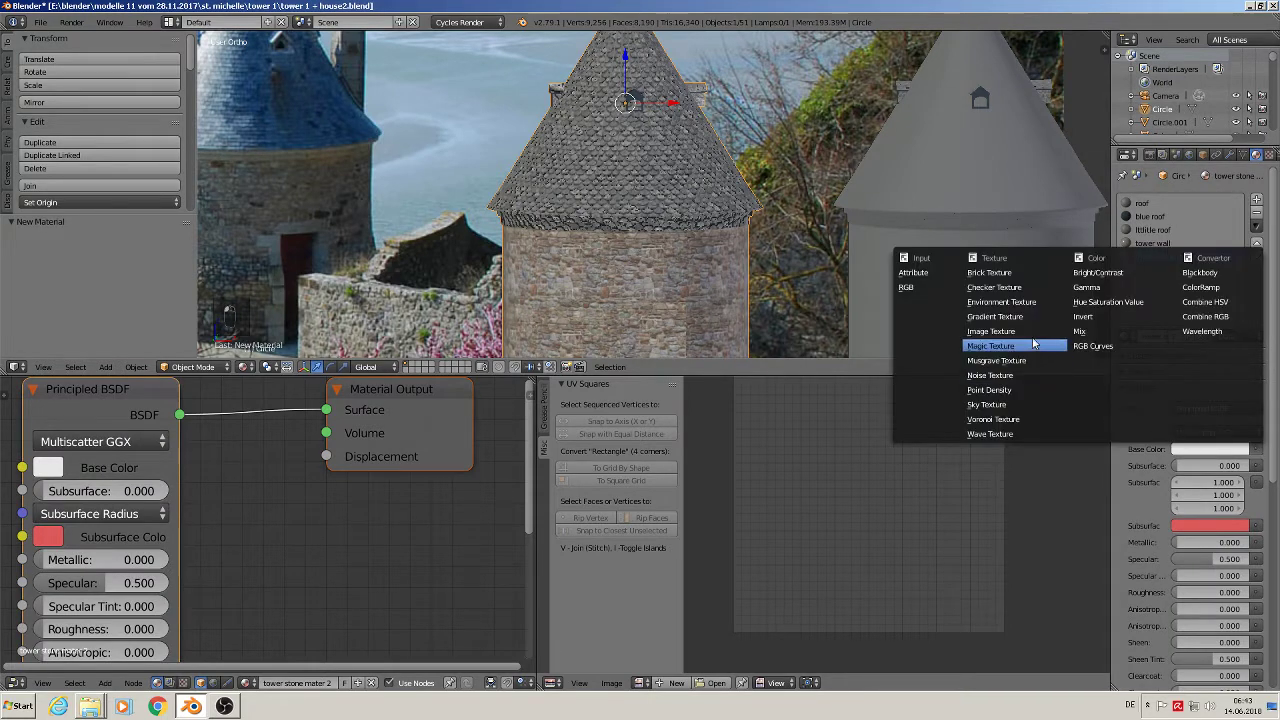
click(992, 331)
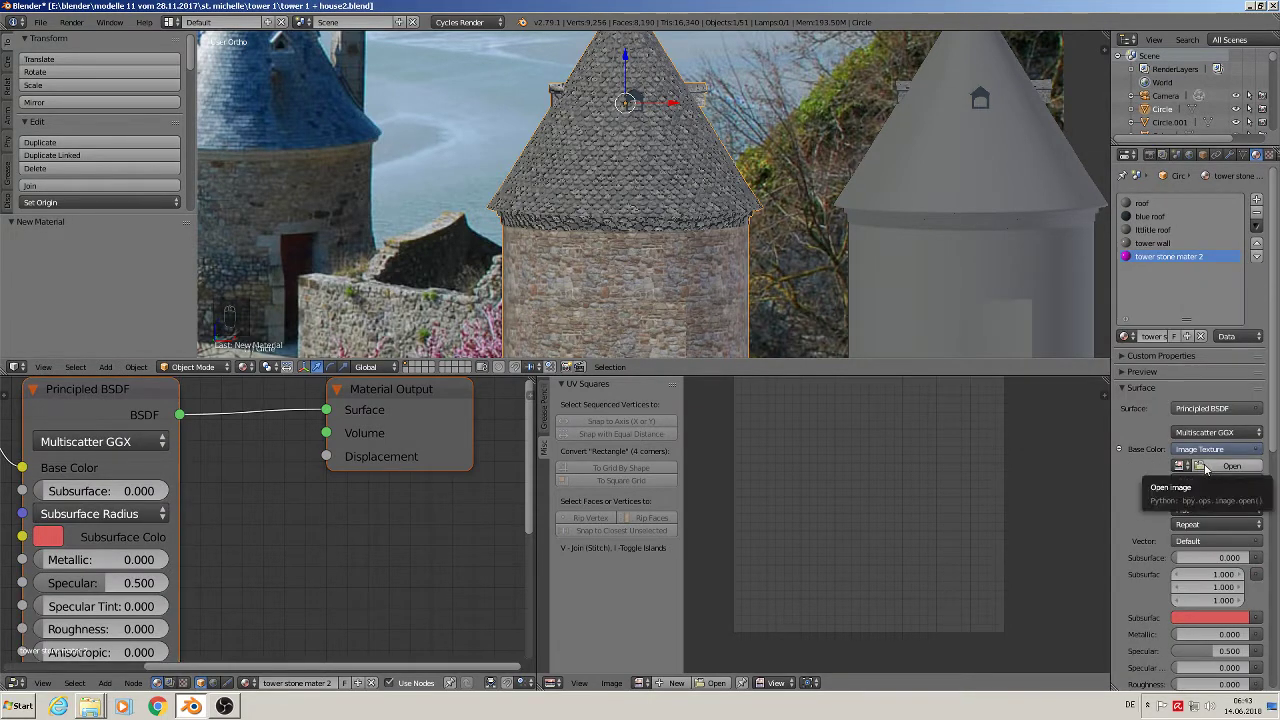
click(1207, 468)
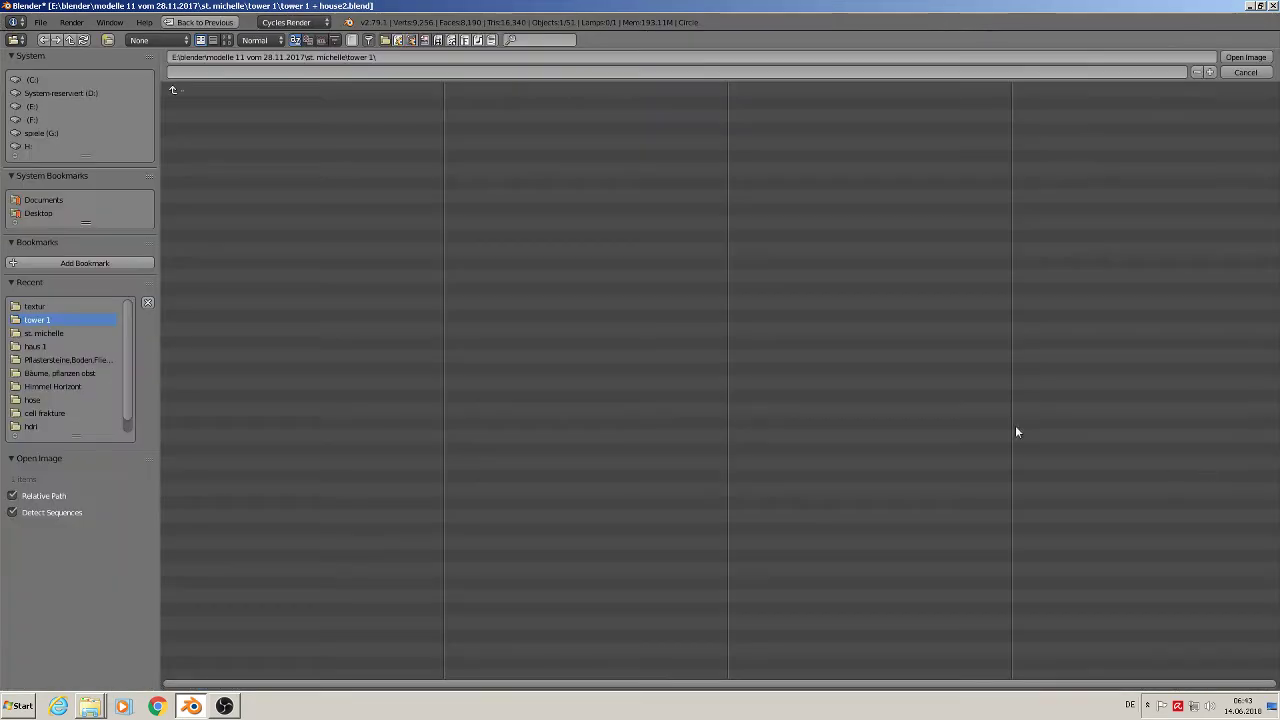
click(60, 307)
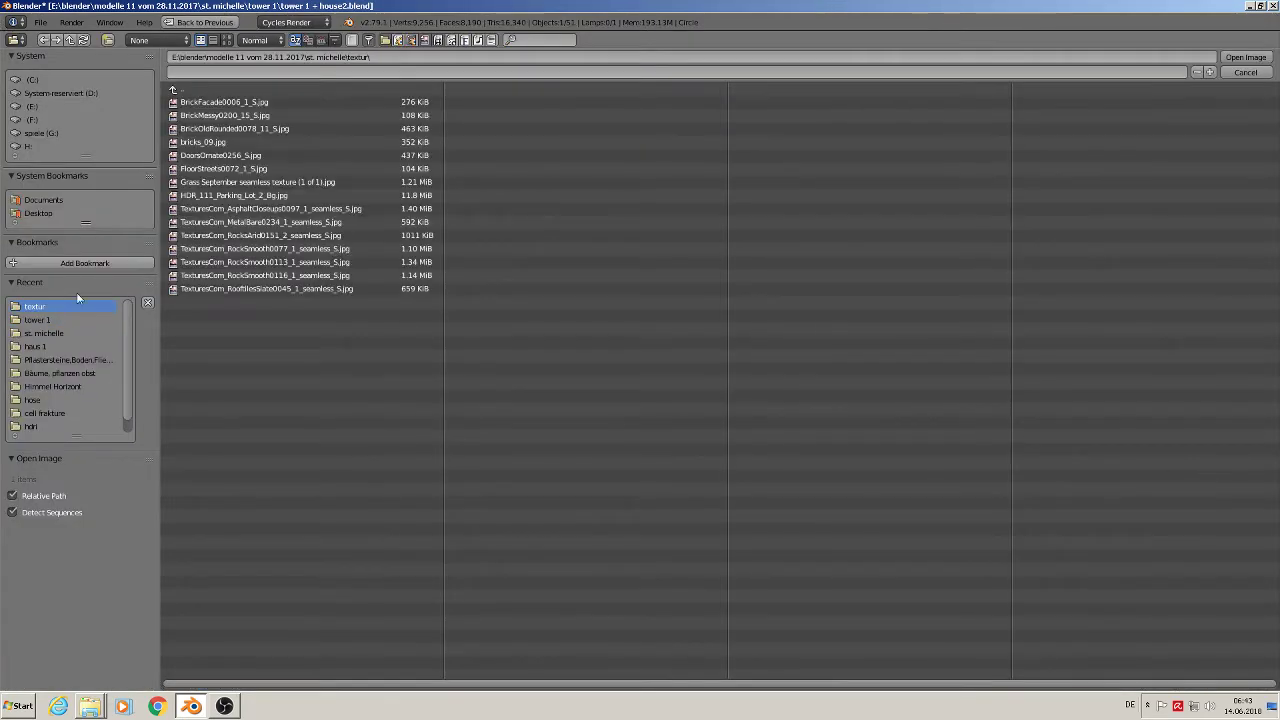
click(228, 40)
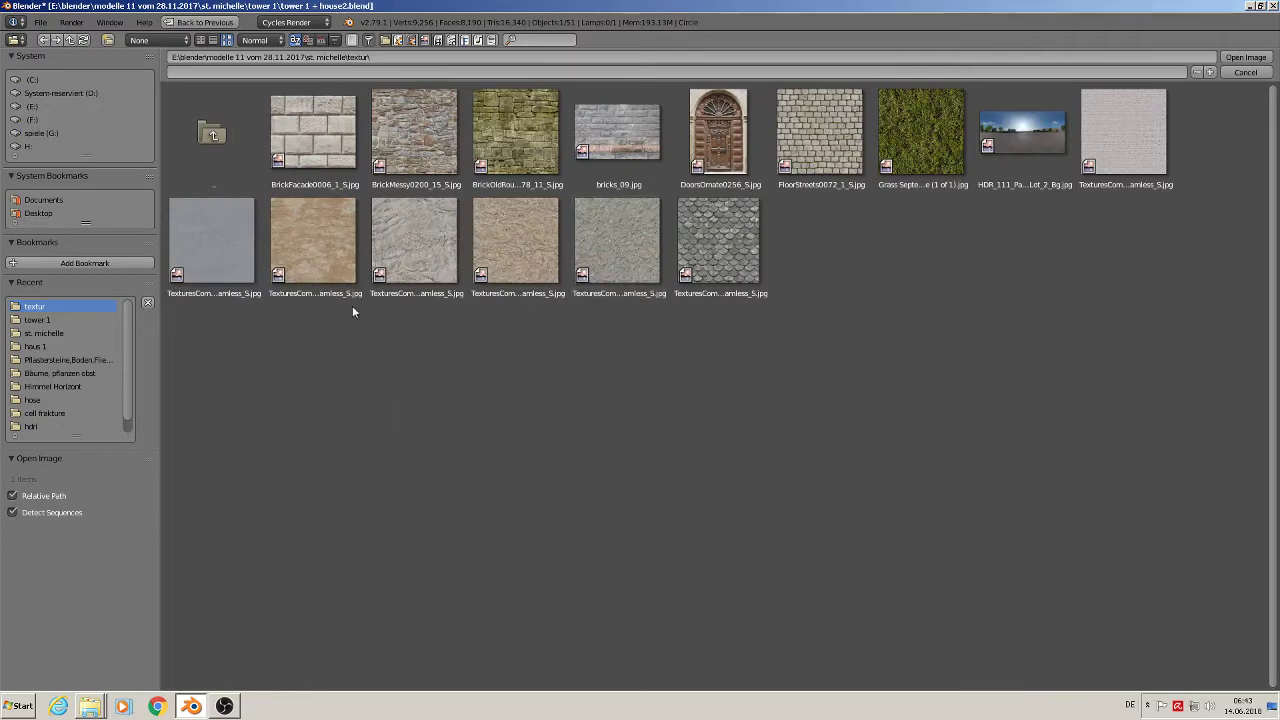
double_click(317, 228)
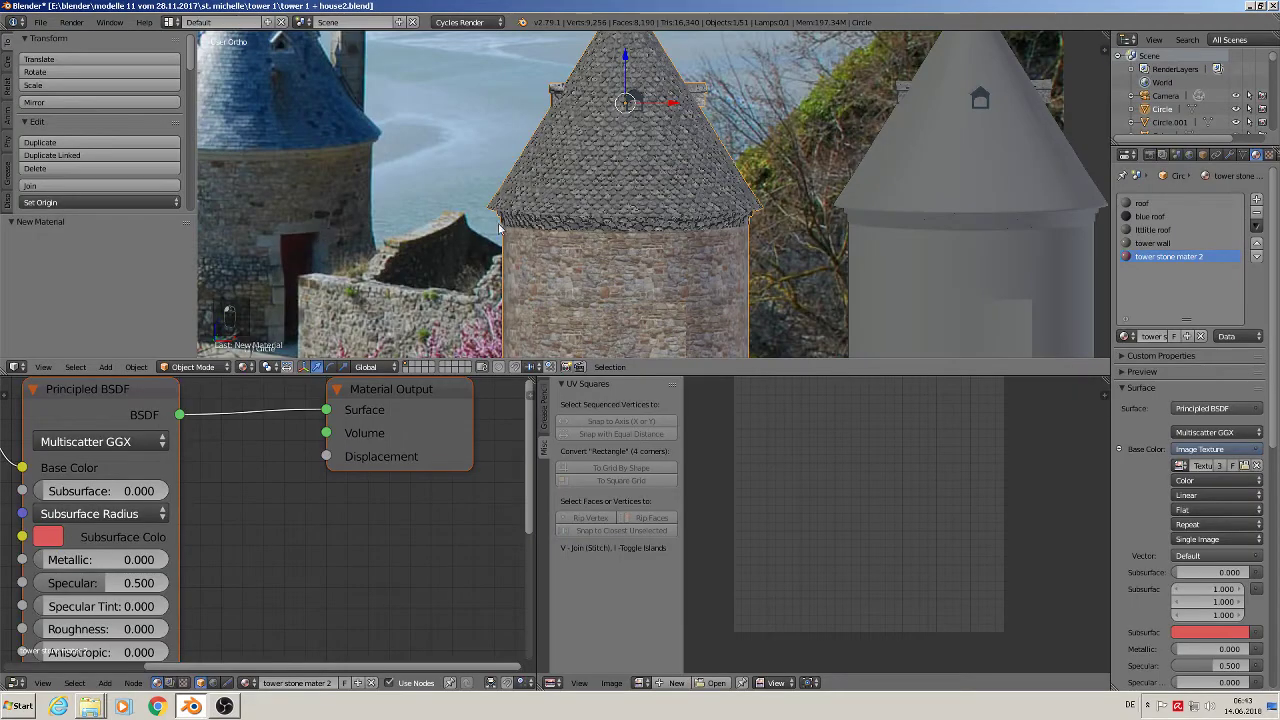
- Set the Principled BSDF roughness of "tower stone mater 2" to about 0.817
scroll(570, 238, up, 3)
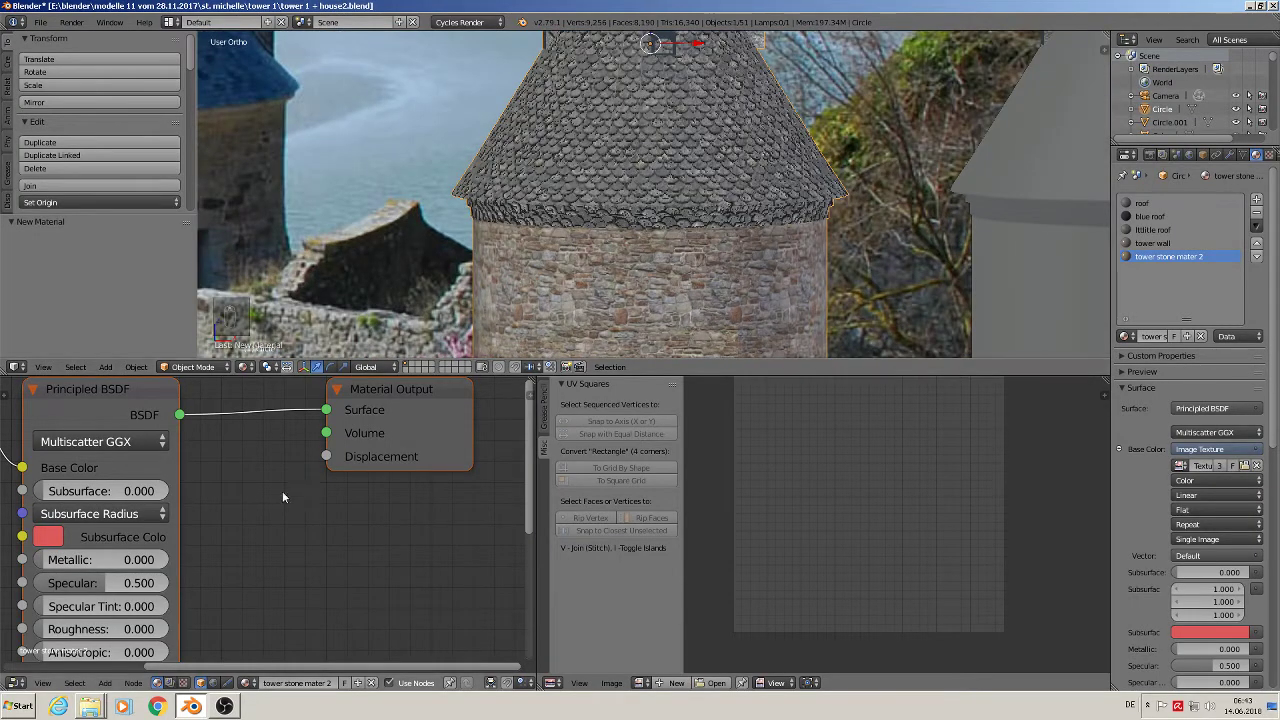
scroll(260, 508, down, 2)
middle_drag(238, 525, 422, 419)
scroll(355, 472, up, 6)
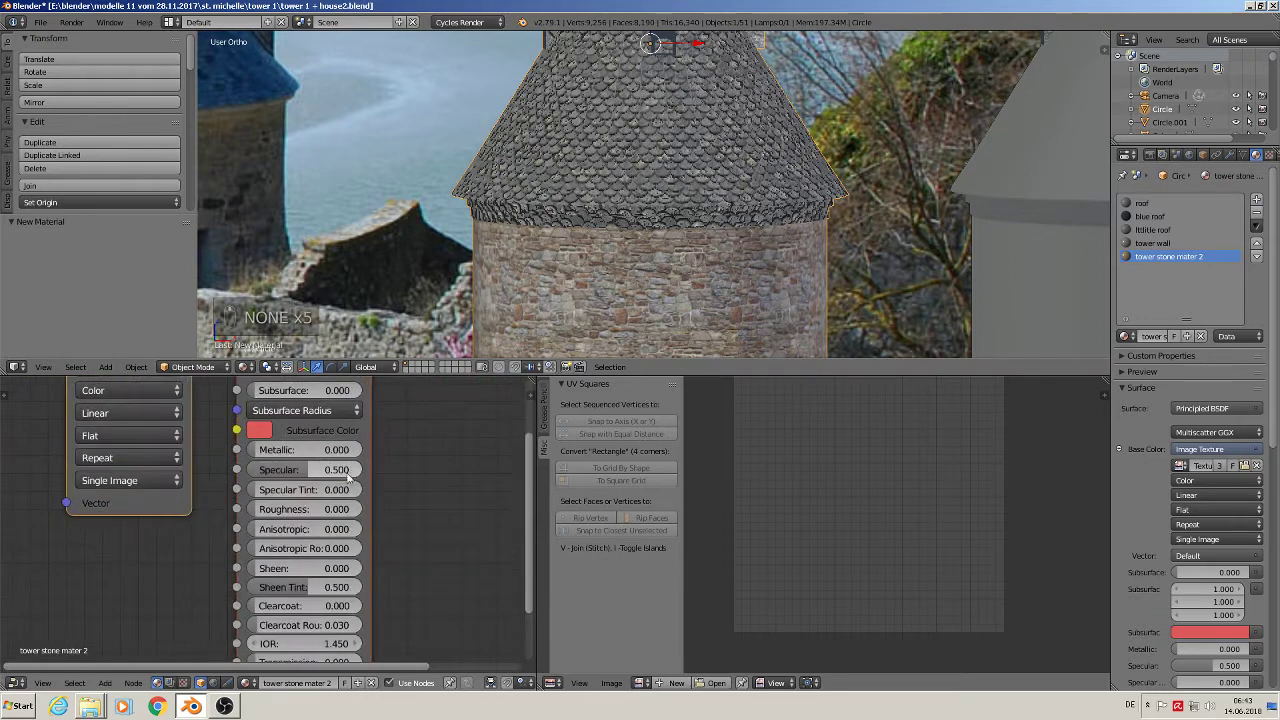
drag(300, 512, 336, 512)
- Set the Principled BSDF roughness of the "tower wall" material to about 0.8
click(1155, 244)
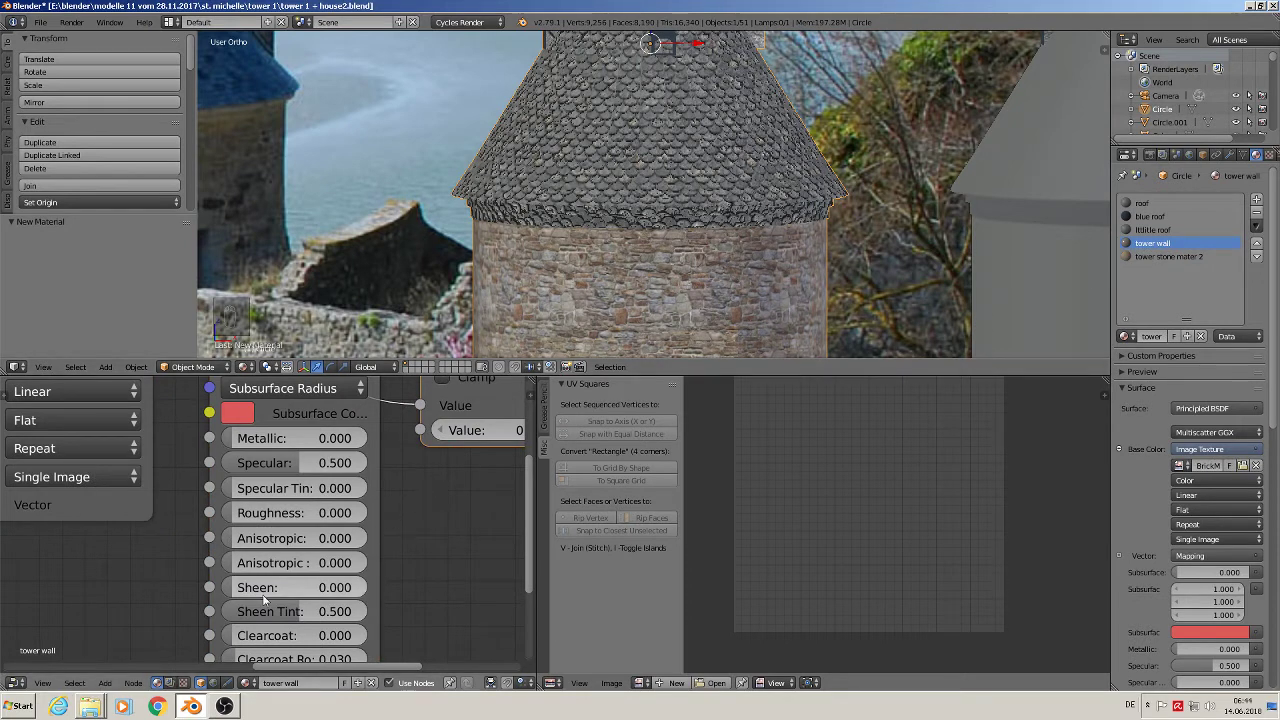
drag(250, 512, 335, 512)
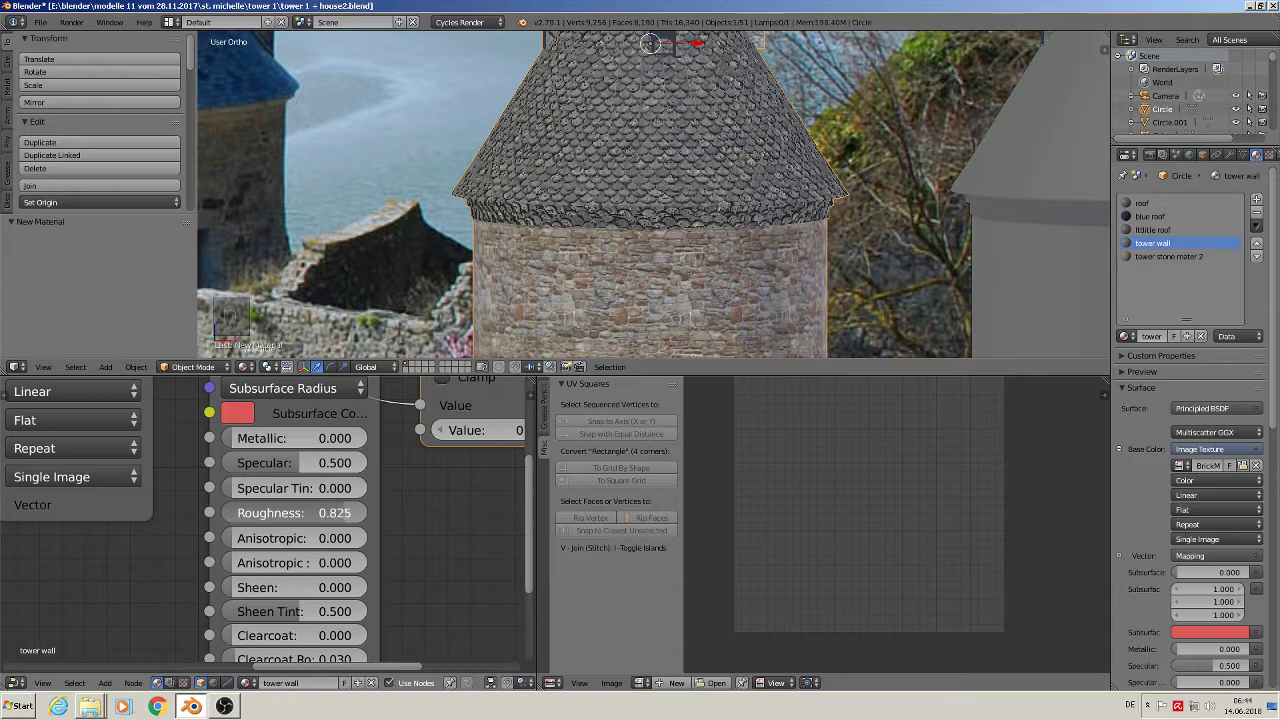
shift+middle_drag(635, 232, 703, 266)
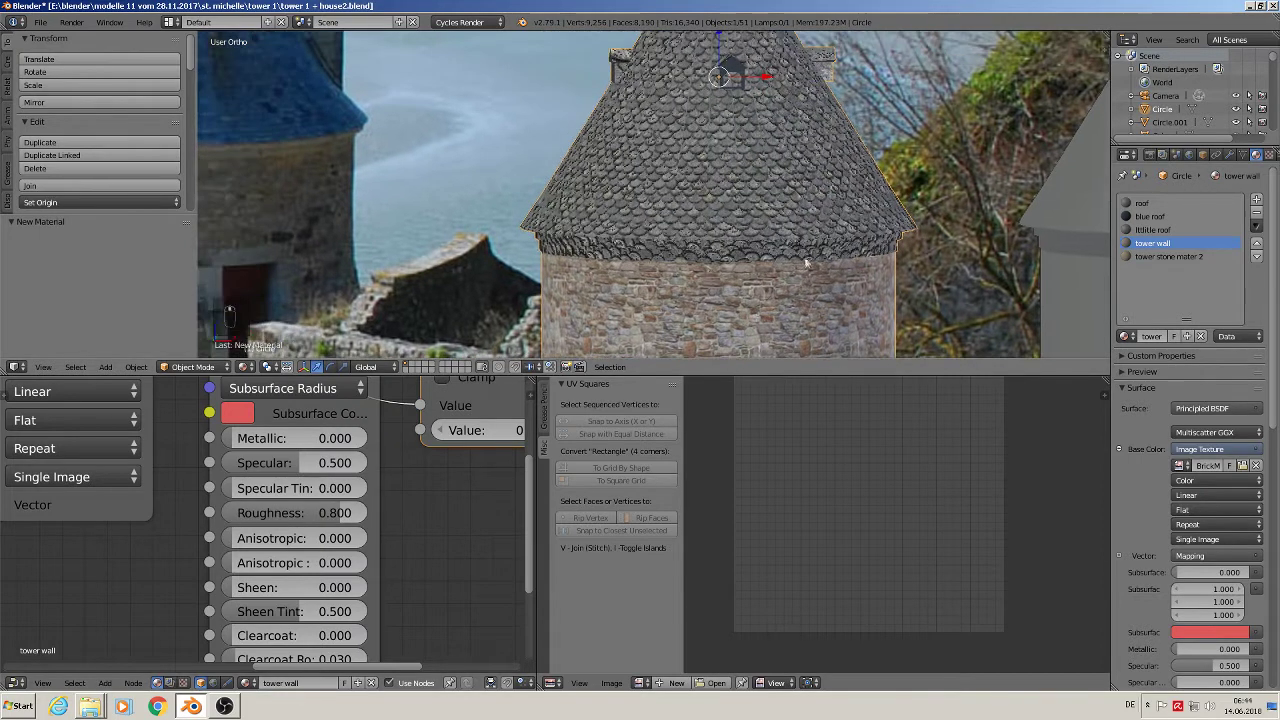
- Copy the Texture Coordinate and Mapping nodes from the "tower wall" material, keeping the mapping type at Texture
click(1165, 256)
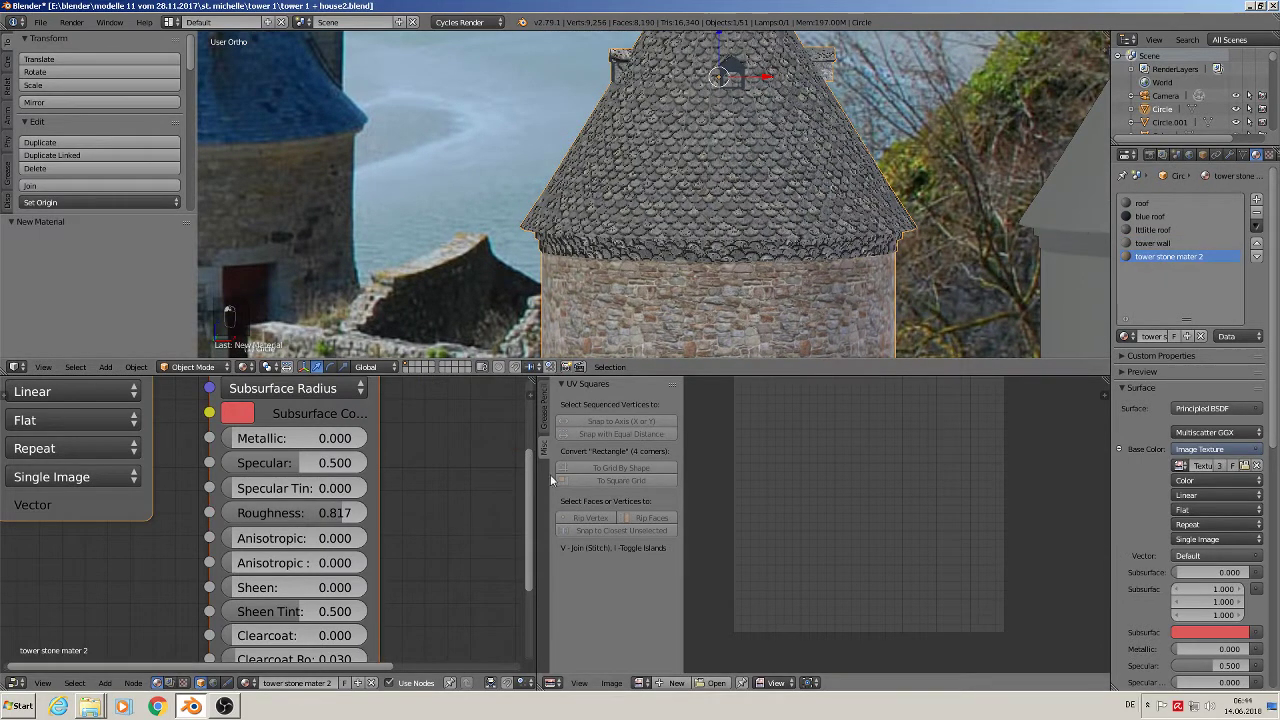
scroll(340, 483, down, 4)
middle_drag(203, 488, 390, 488)
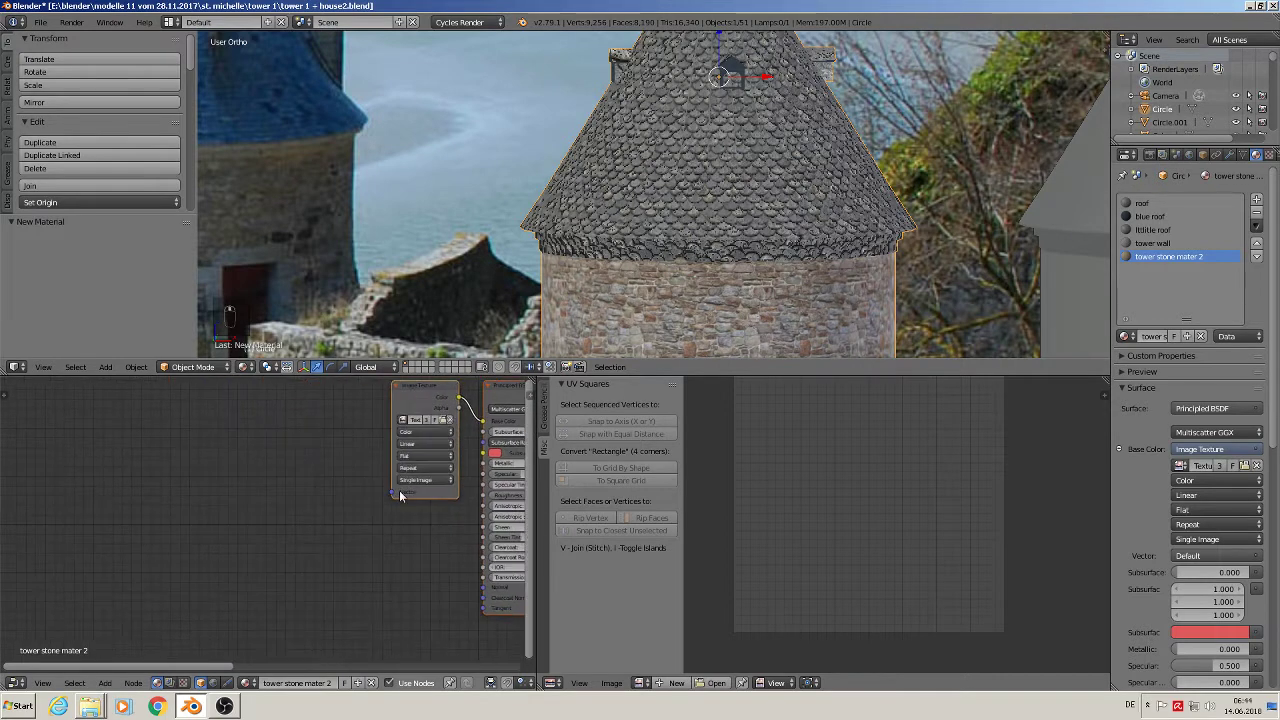
click(1165, 243)
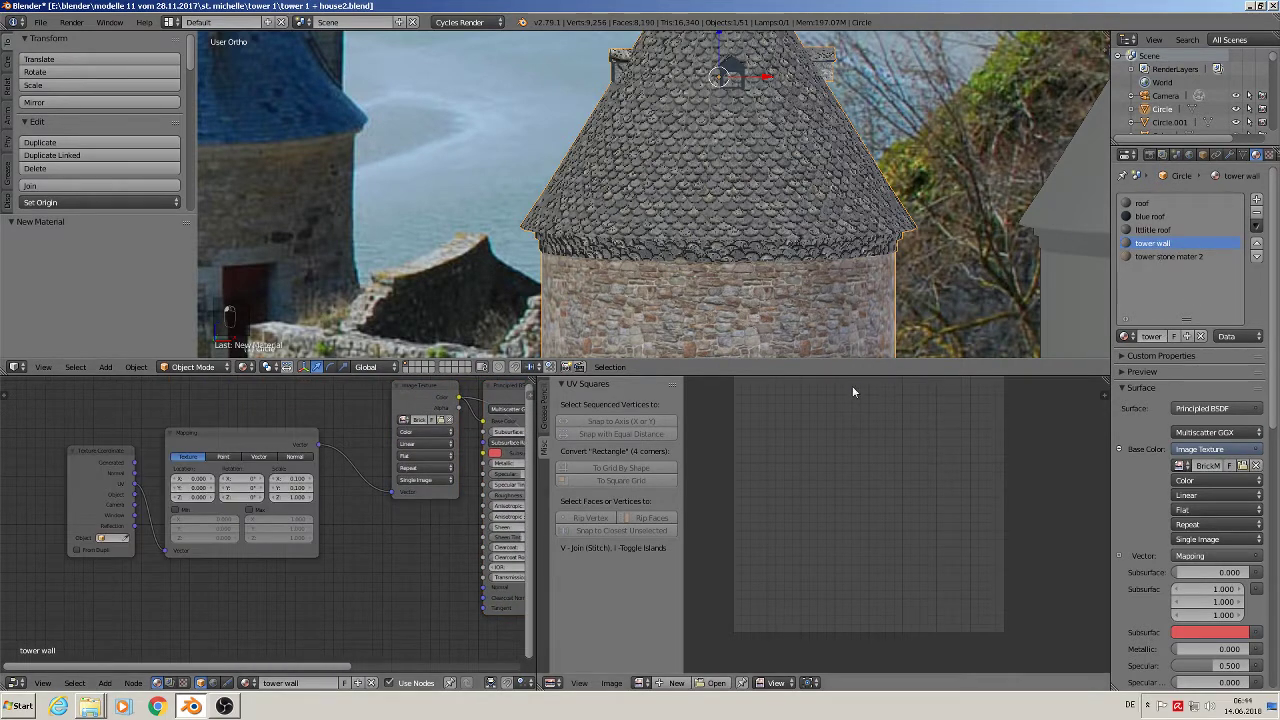
scroll(300, 490, down, 2)
click(257, 463)
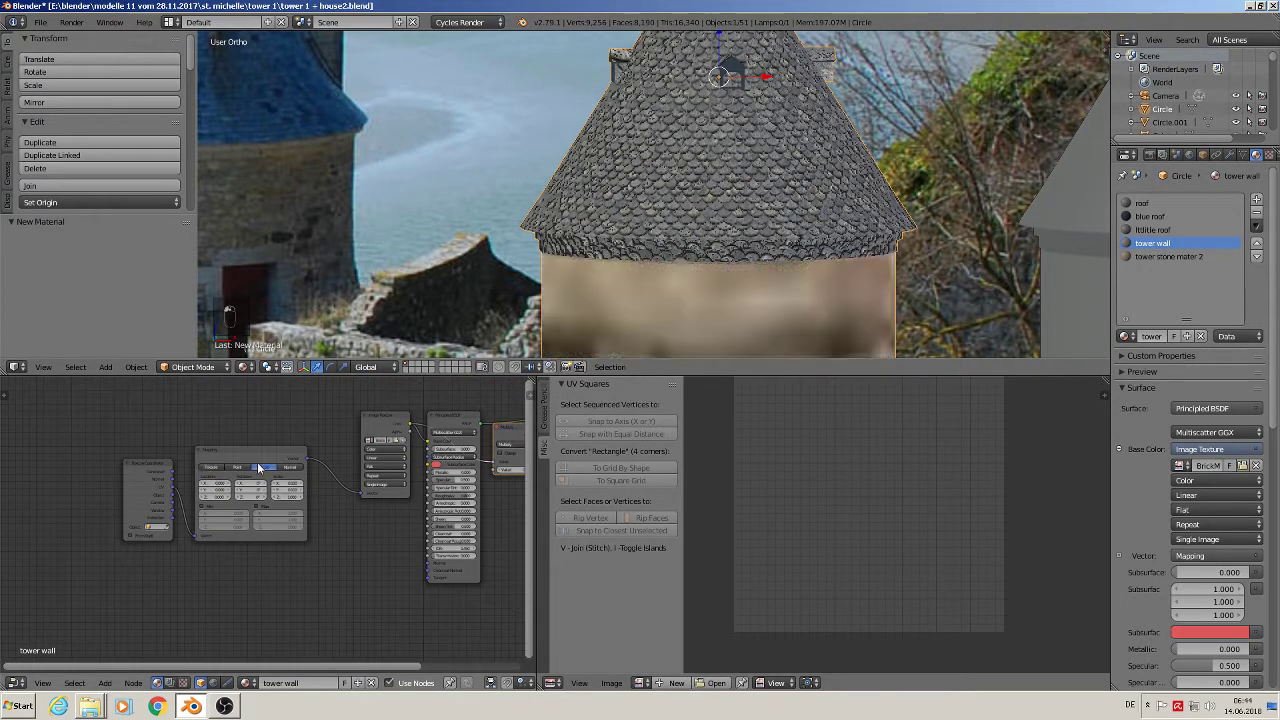
click(210, 467)
click(224, 450)
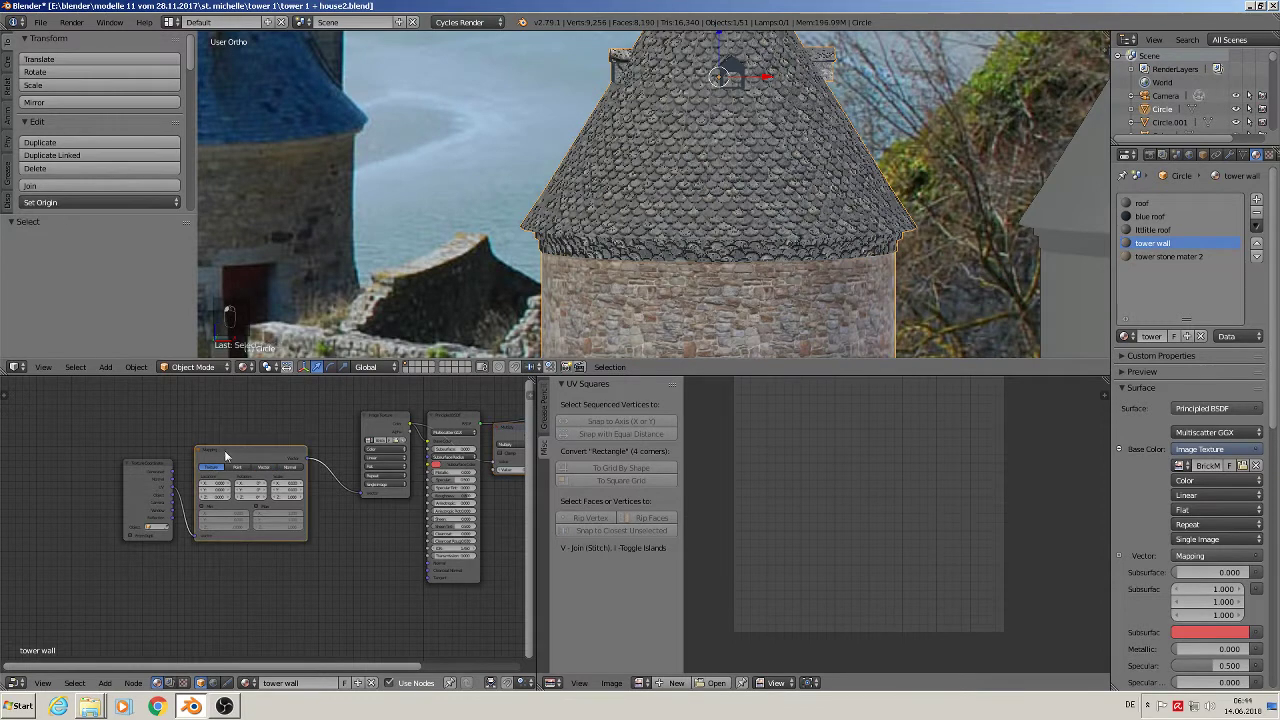
shift+right_click(147, 471)
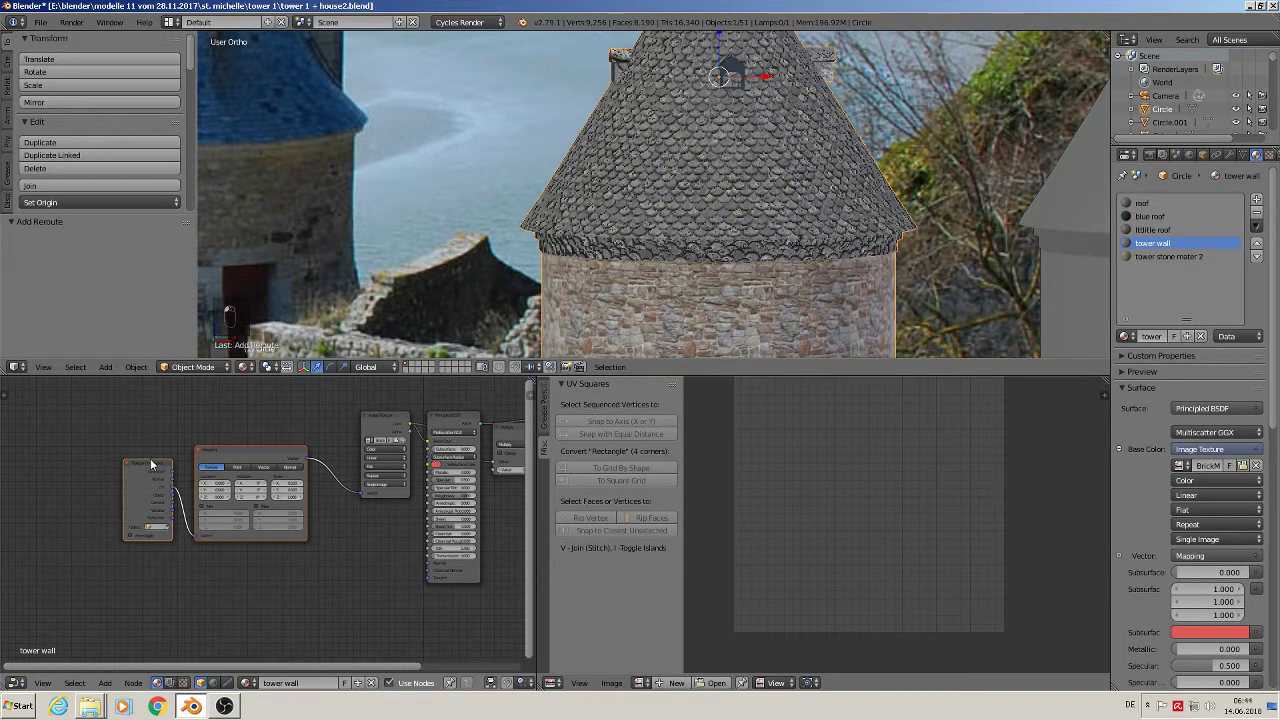
key(ctrl+c)
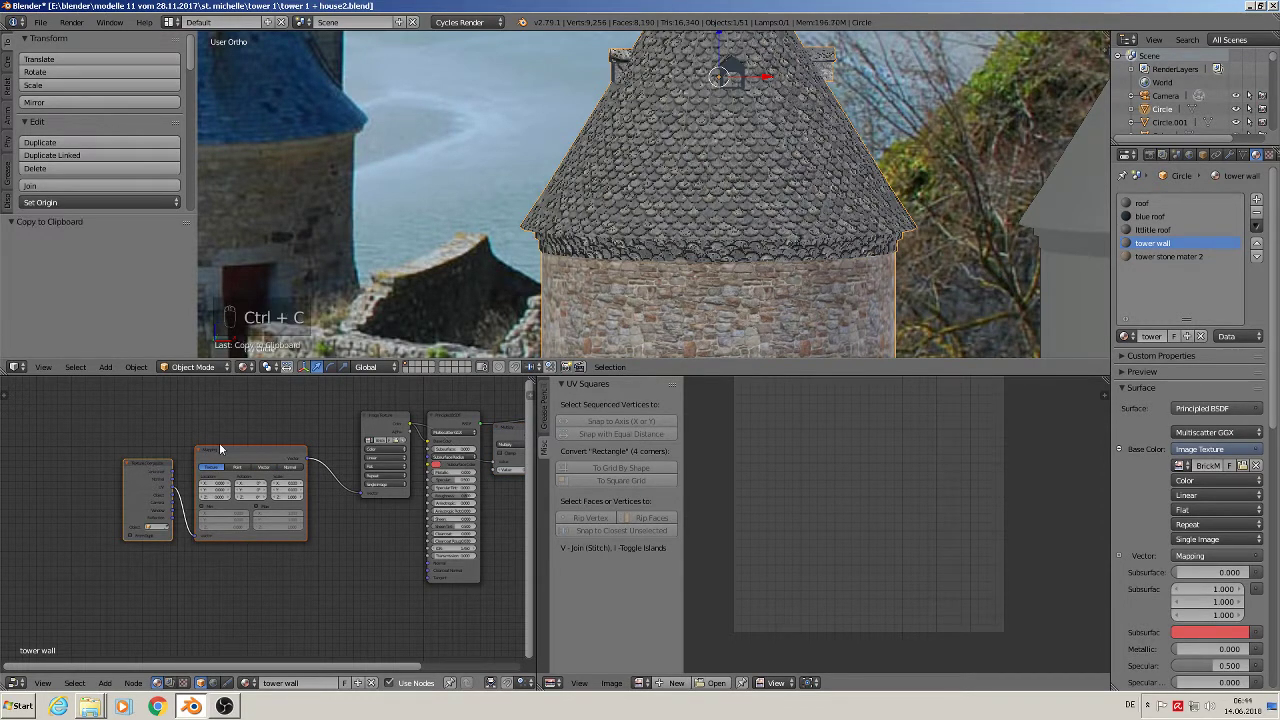
- Paste the copied nodes into "tower stone mater 2" and link the Mapping vector output to the Image Texture's vector input
click(1165, 258)
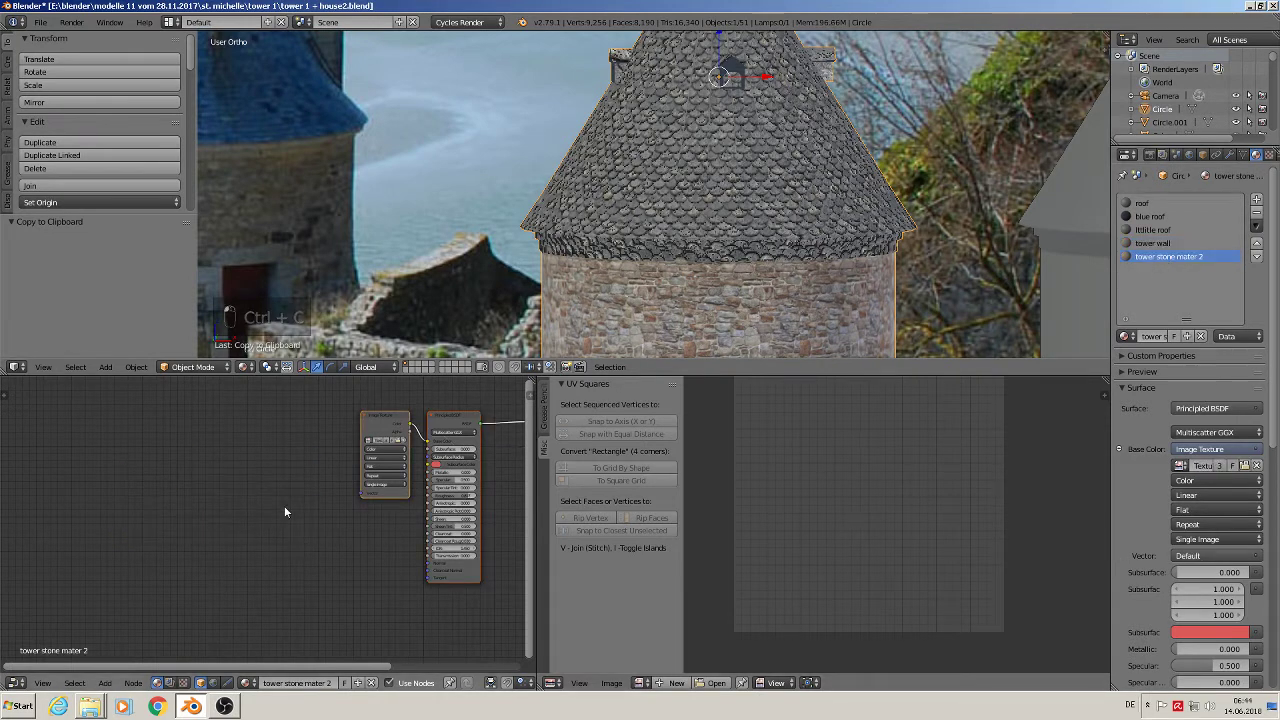
key(ctrl+v)
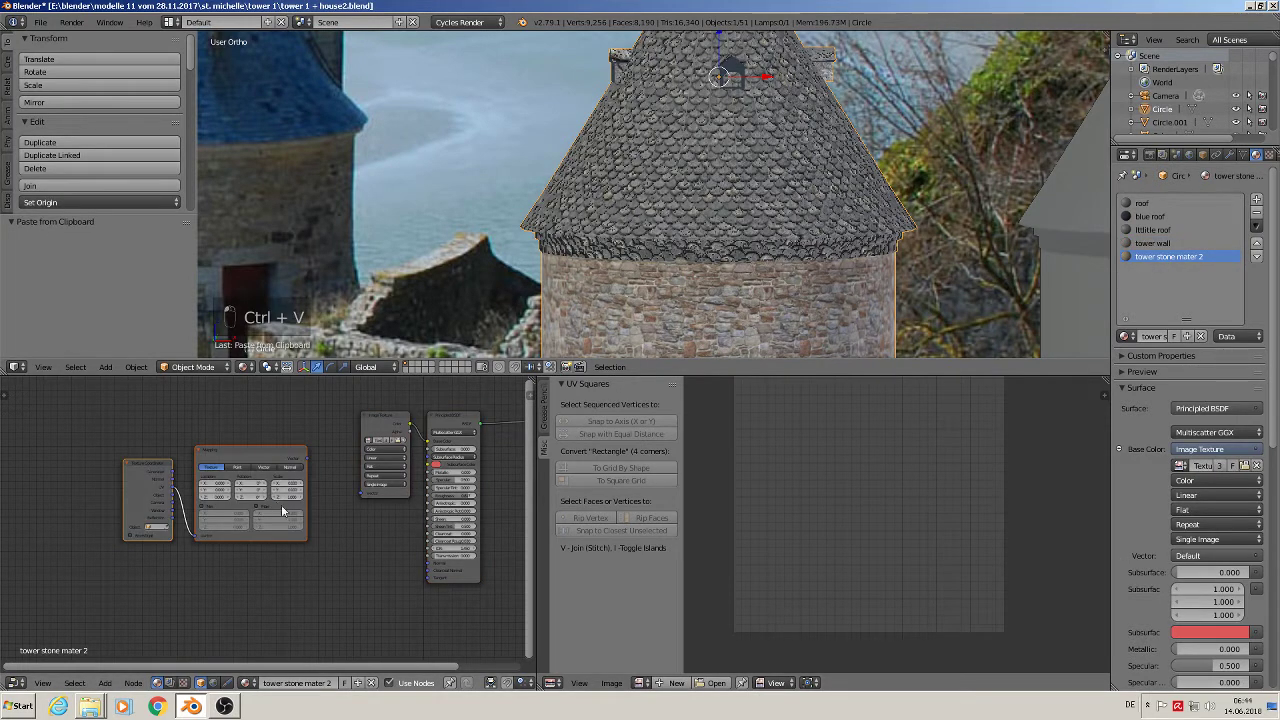
scroll(306, 457, up, 1)
drag(306, 457, 379, 493)
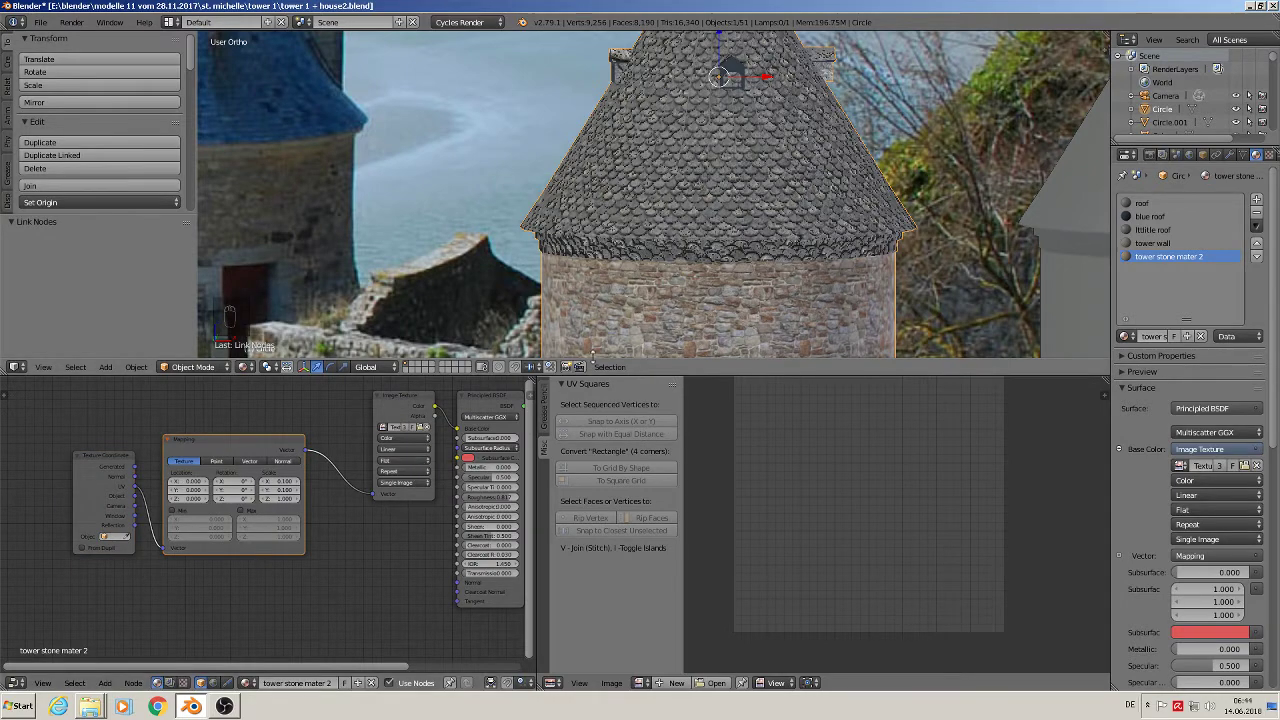
- Select the two vertical face rings directly beneath the tower roof in Edit Mode and assign "tower stone mater 2" to them
shift+middle_drag(638, 283, 545, 240)
scroll(535, 237, up, 1)
key(Tab)
scroll(536, 241, up, 2)
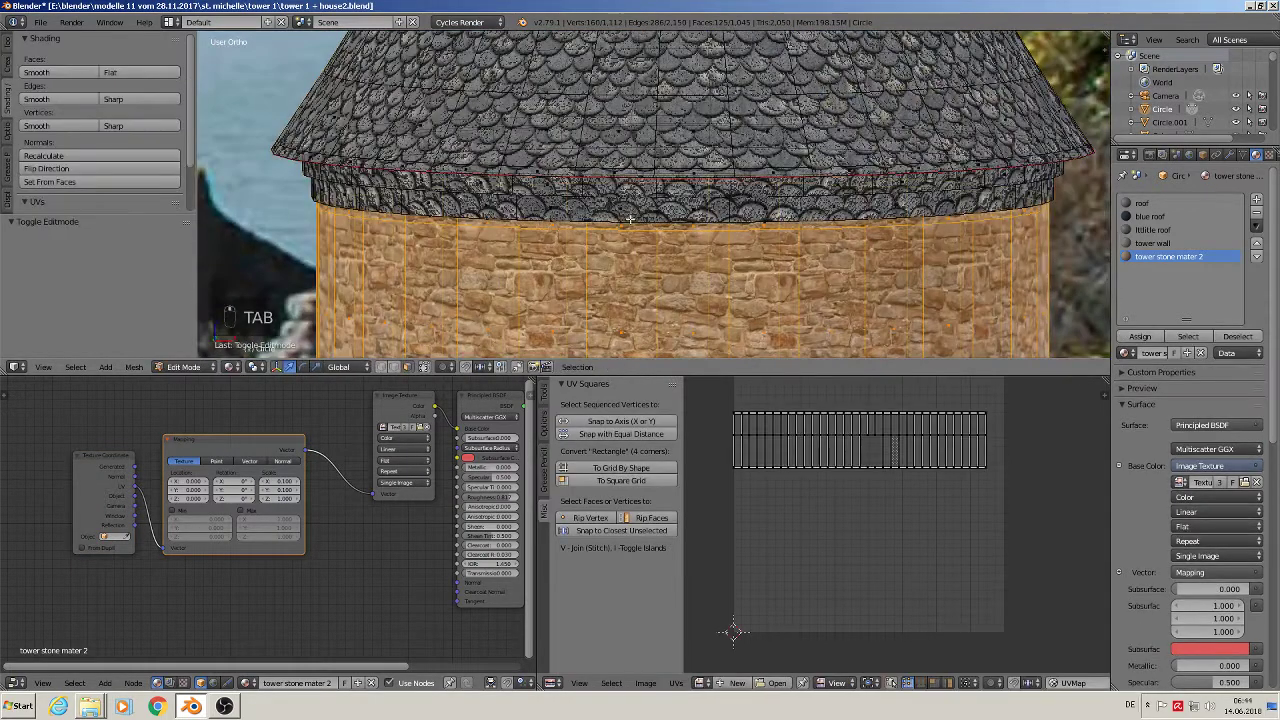
alt+right_click(600, 211)
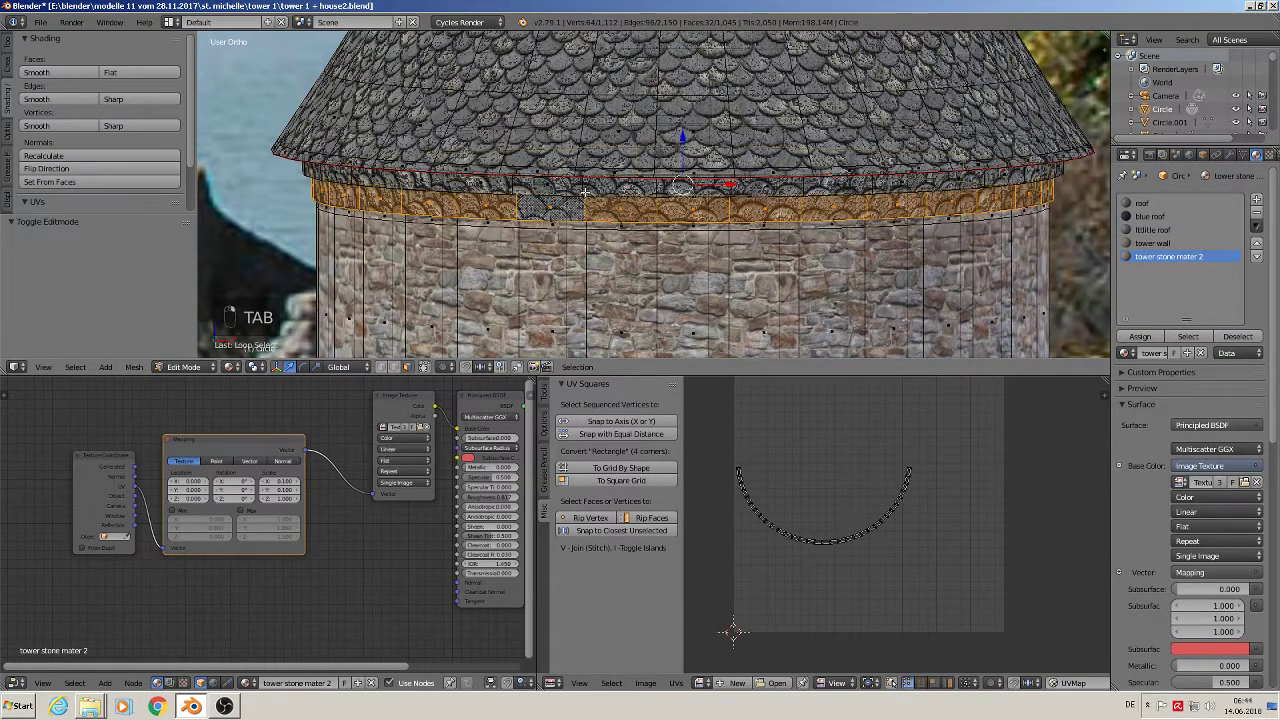
alt+shift+right_click(584, 191)
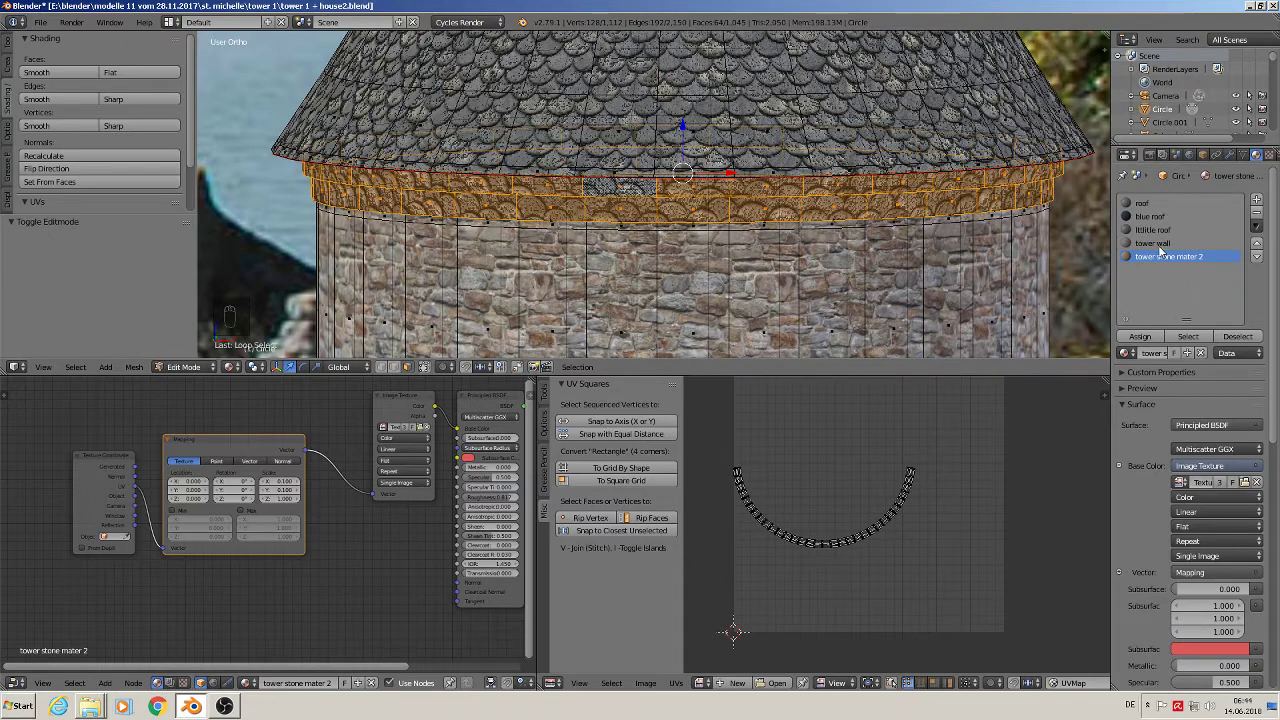
click(1140, 336)
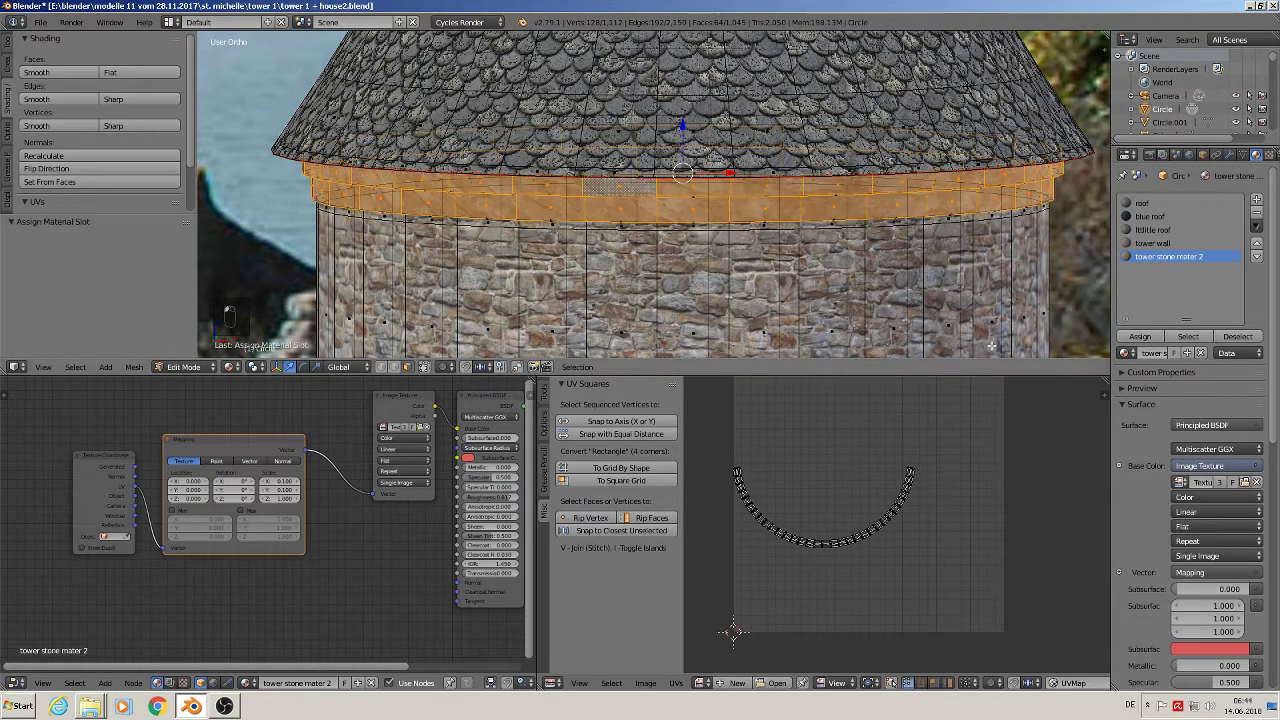
- Assign "tower stone mater 2" to the two narrow underside face rings of the ledge beneath the roof, and return to Object Mode
key(Tab)
middle_drag(650, 275, 304, 106)
key(Tab)
alt+right_click(366, 130)
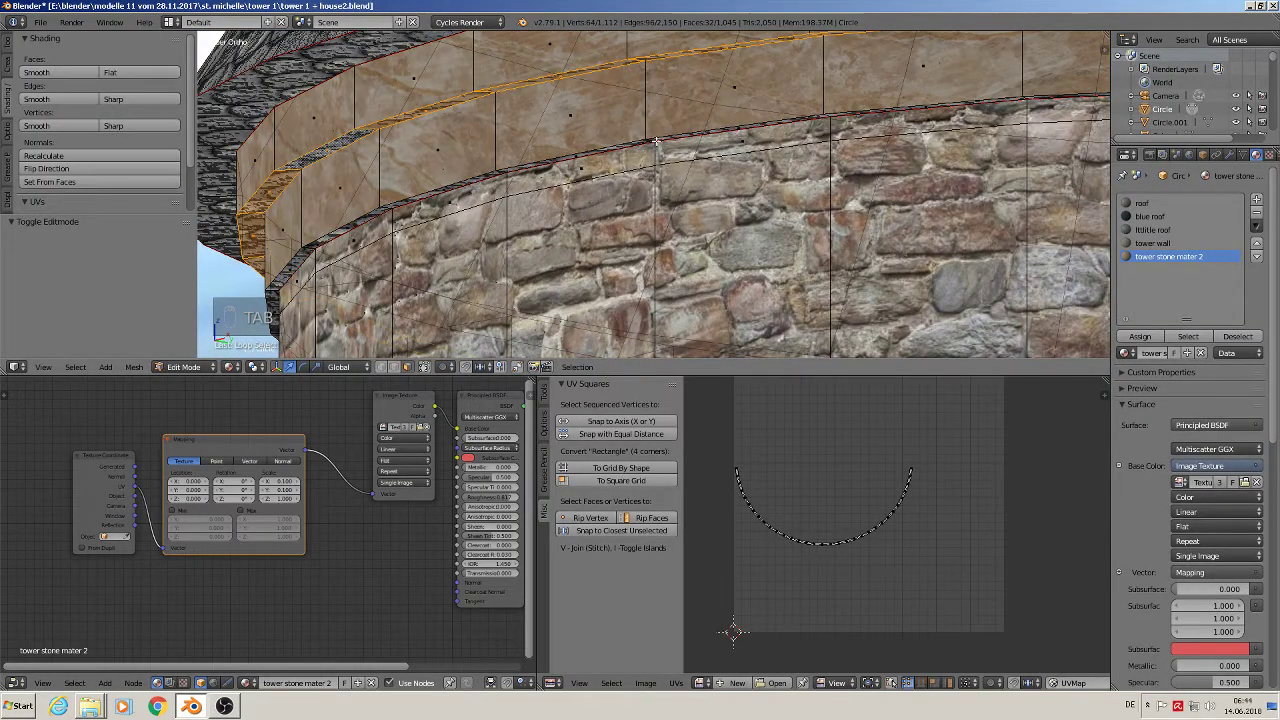
scroll(656, 142, up, 3)
alt+shift+right_click(630, 109)
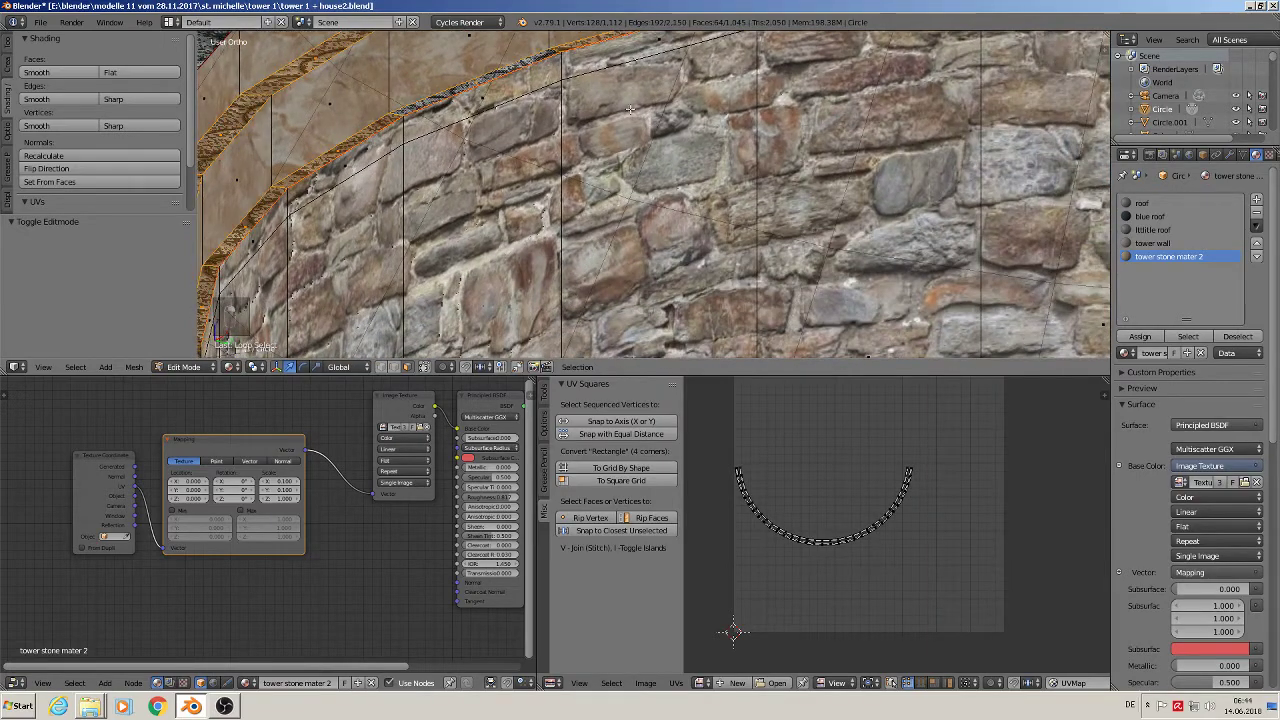
scroll(630, 109, down, 3)
click(1140, 336)
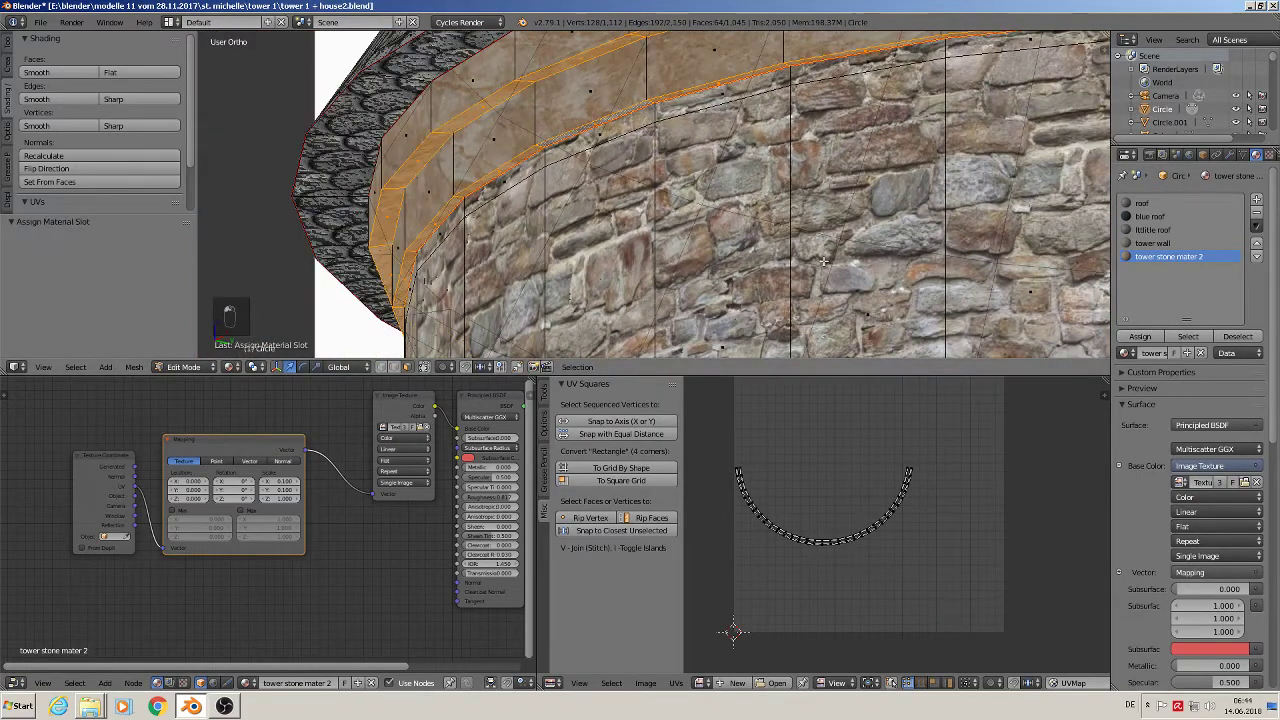
key(Tab)
- Examine the textured tower from a distance and compare it with the tower in the reference photo
scroll(800, 220, down, 4)
middle_drag(800, 200, 578, 182)
scroll(789, 252, down, 4)
scroll(789, 247, down, 2)
mouse_move(578, 182)
middle_down()
mouse_move(594, 204)
mouse_move(654, 175)
mouse_move(586, 191)
middle_up()
scroll(613, 192, down, 3)
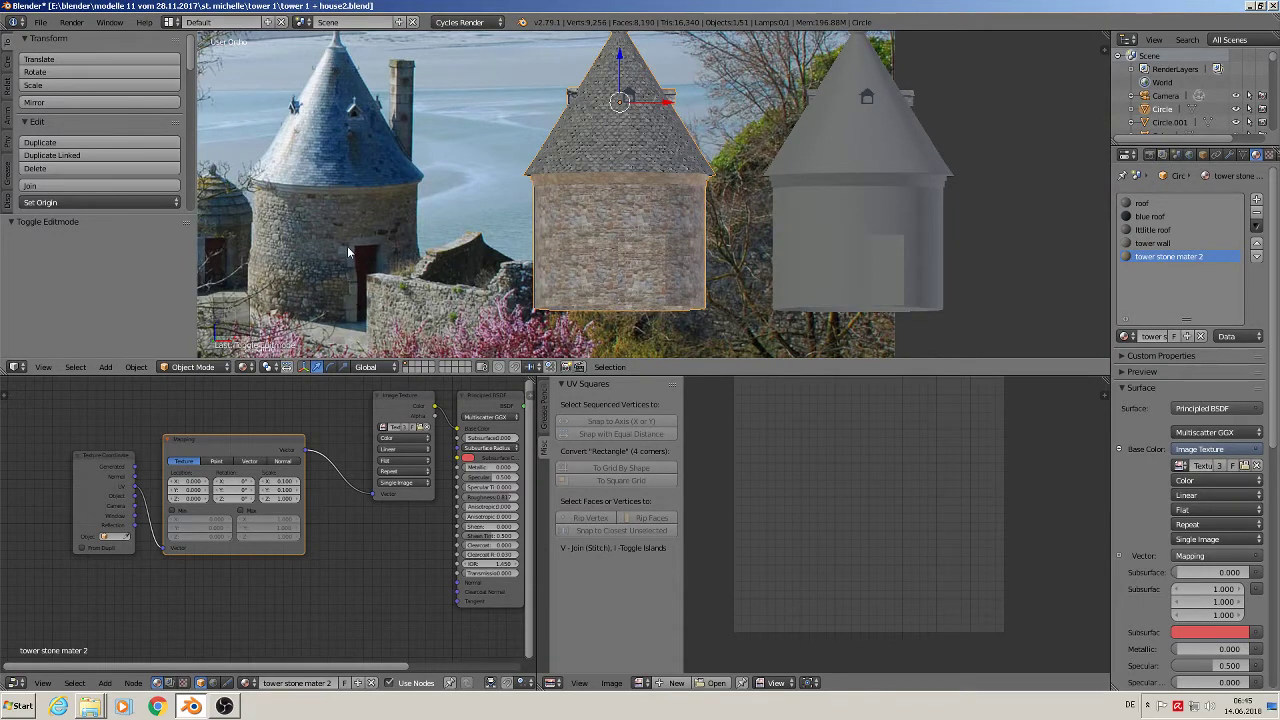
scroll(392, 298, down, 3)
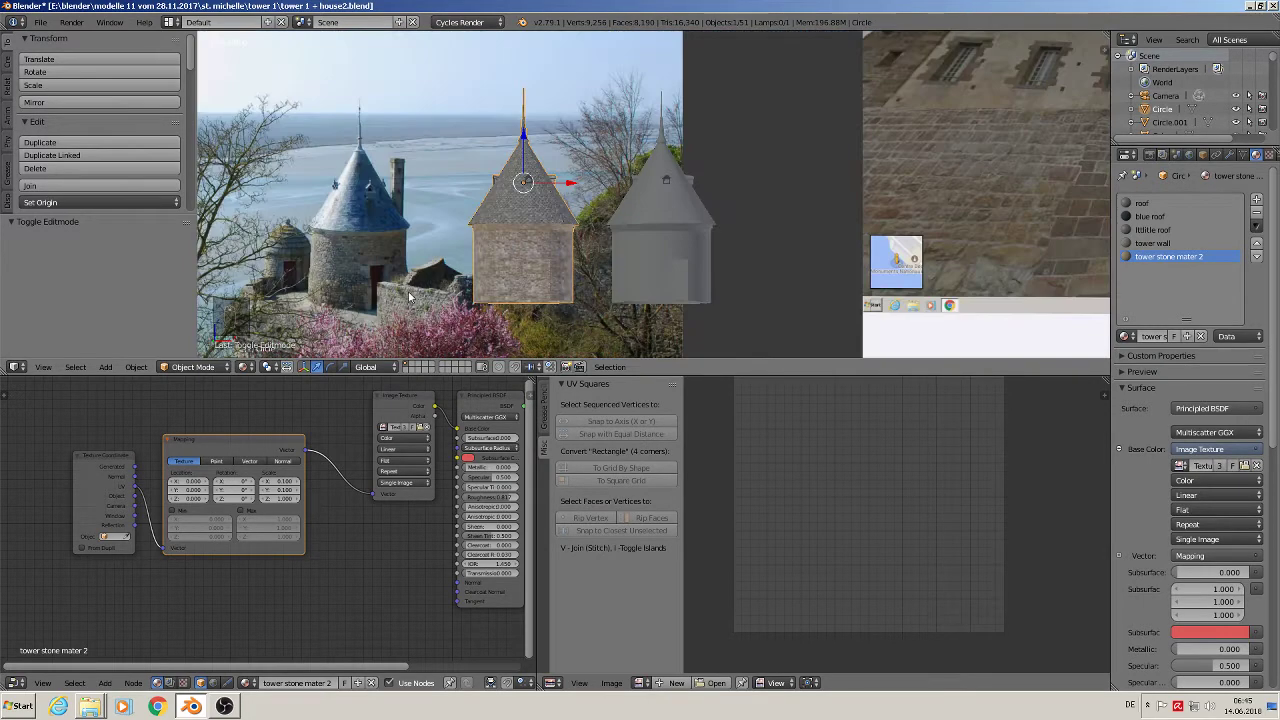
scroll(616, 265, down, 2)
scroll(630, 258, up, 4)
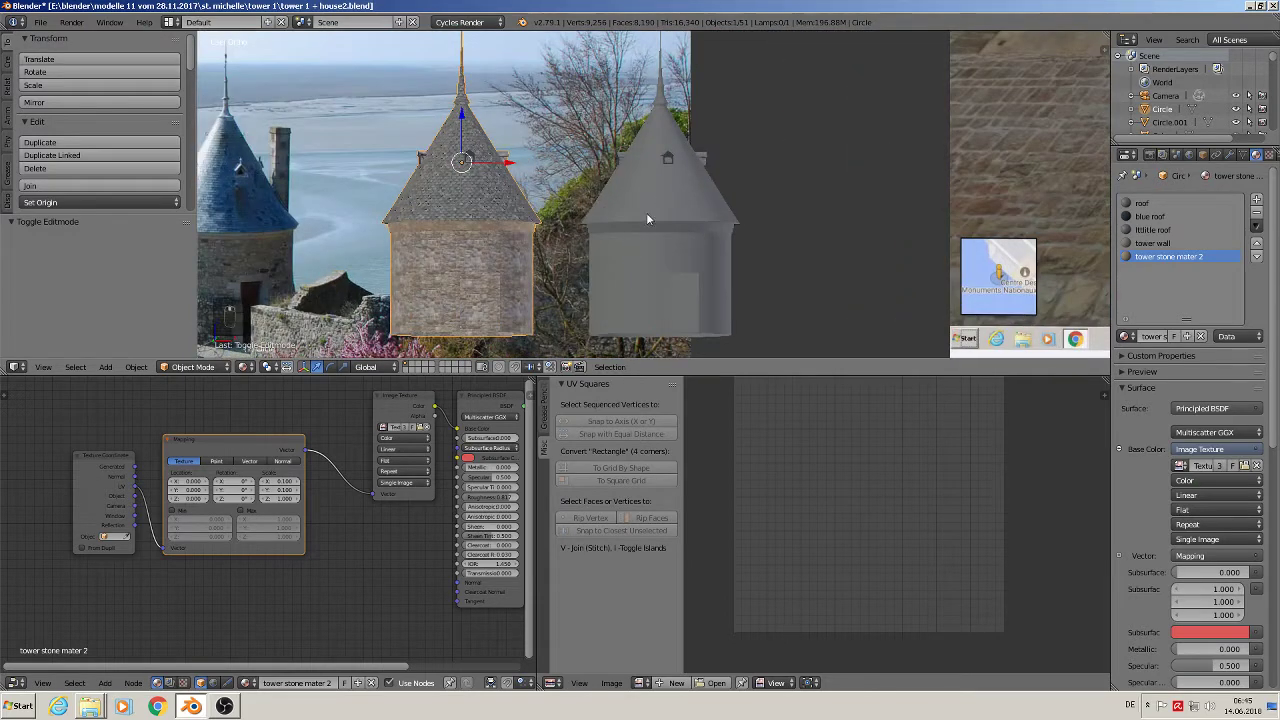
- Select the untextured gray tower copy and move it to another layer
right_click(650, 207)
key(m)
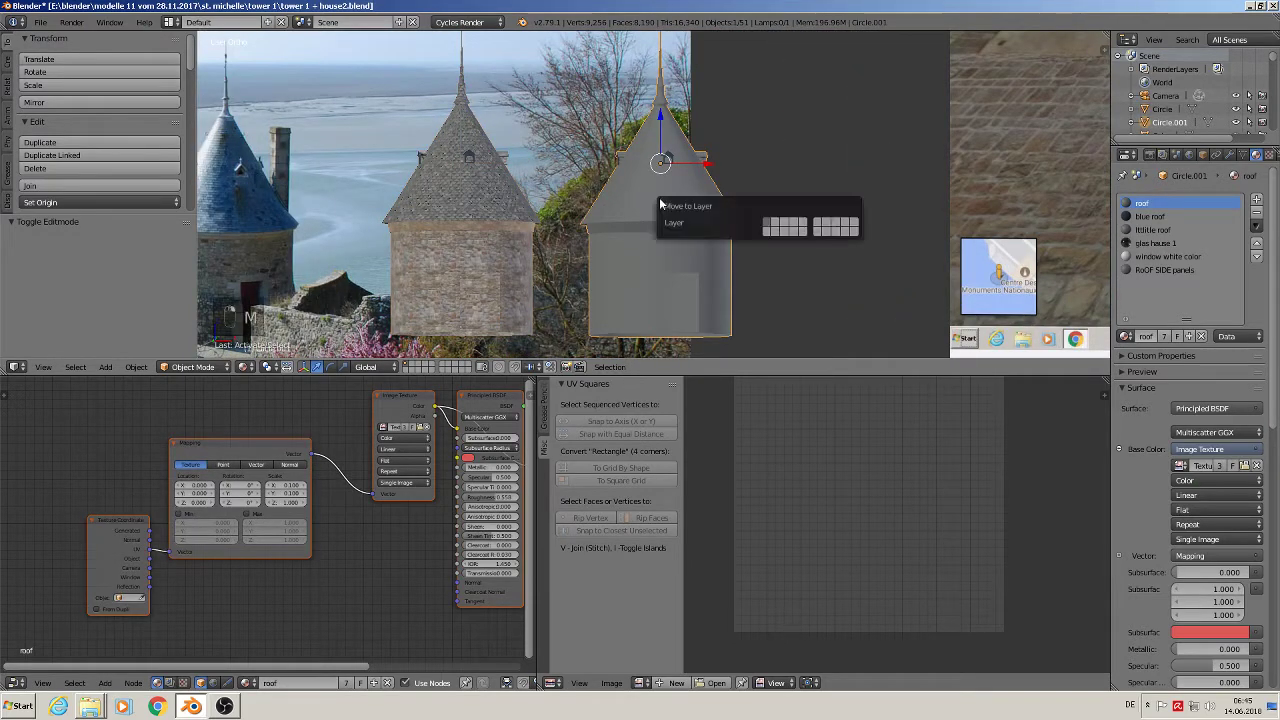
click(781, 223)
- Add a new material slot to the active Circle.001 object and create a material named "TOWER TIP" in it
scroll(551, 218, up, 2)
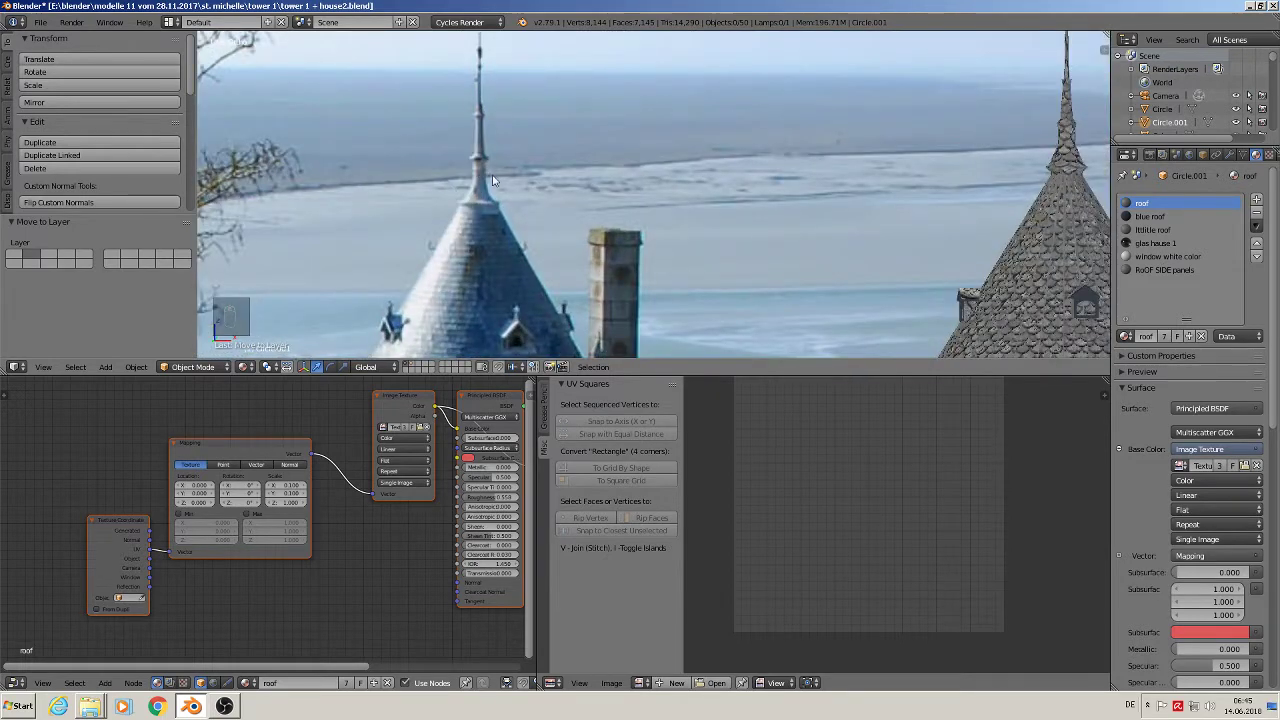
click(1256, 201)
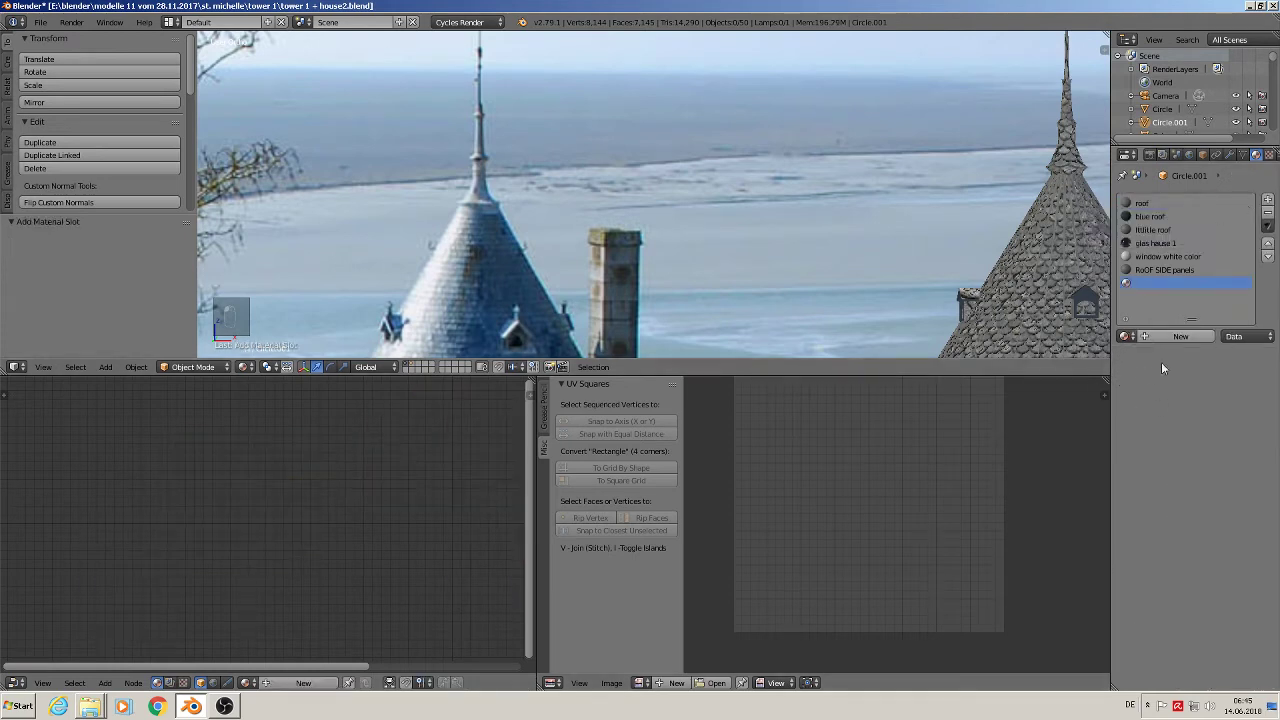
click(1174, 336)
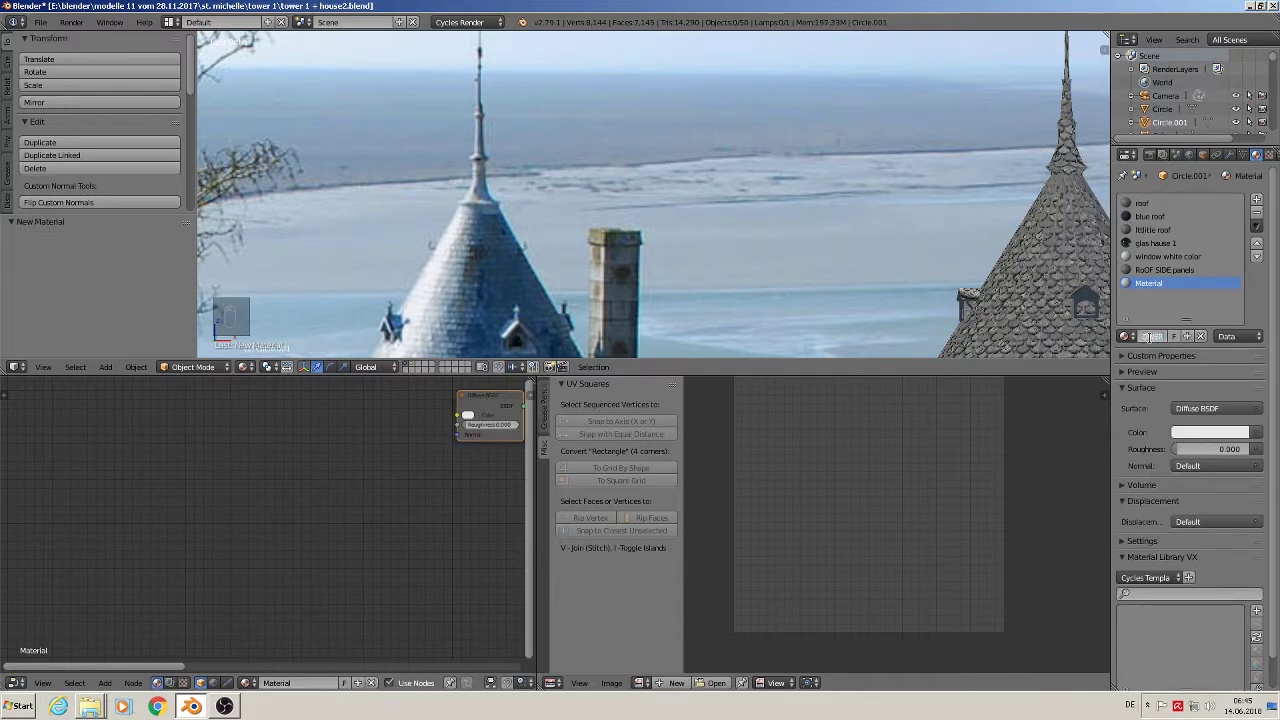
key(Return)
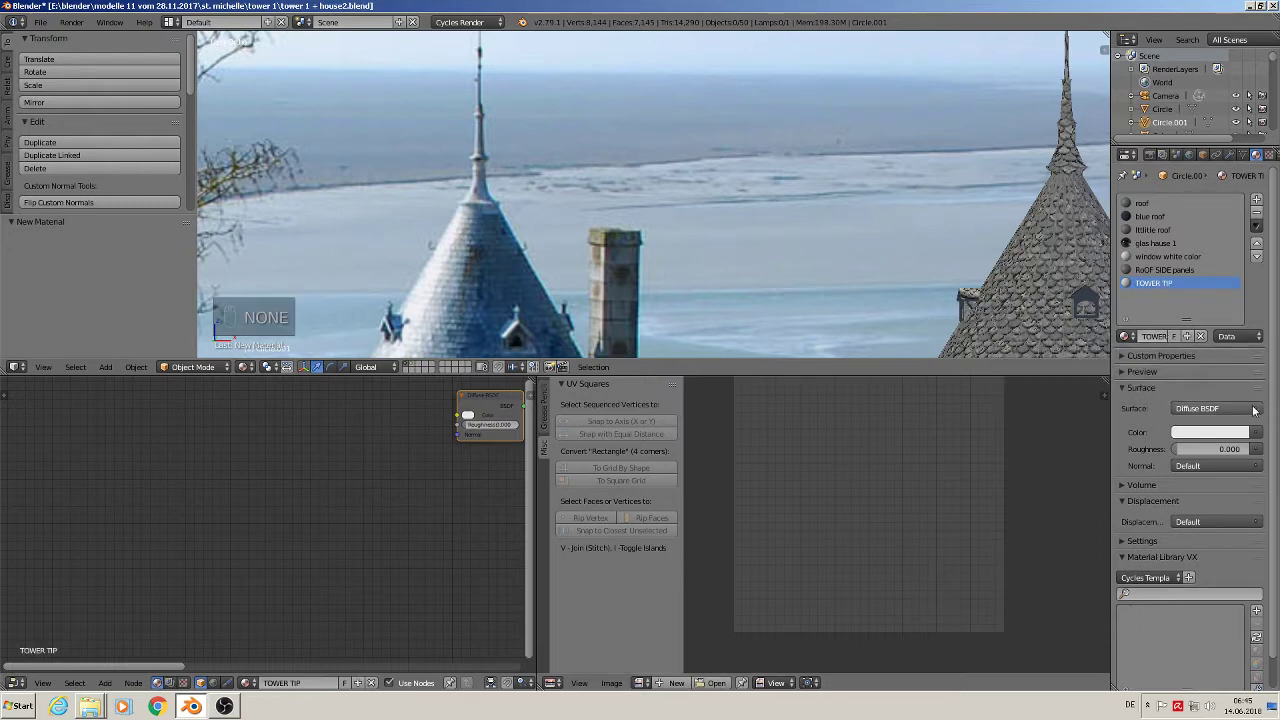
- Set the TOWER TIP surface to Principled BSDF and sample its base color from the base of the spire in the reference photo
click(1214, 408)
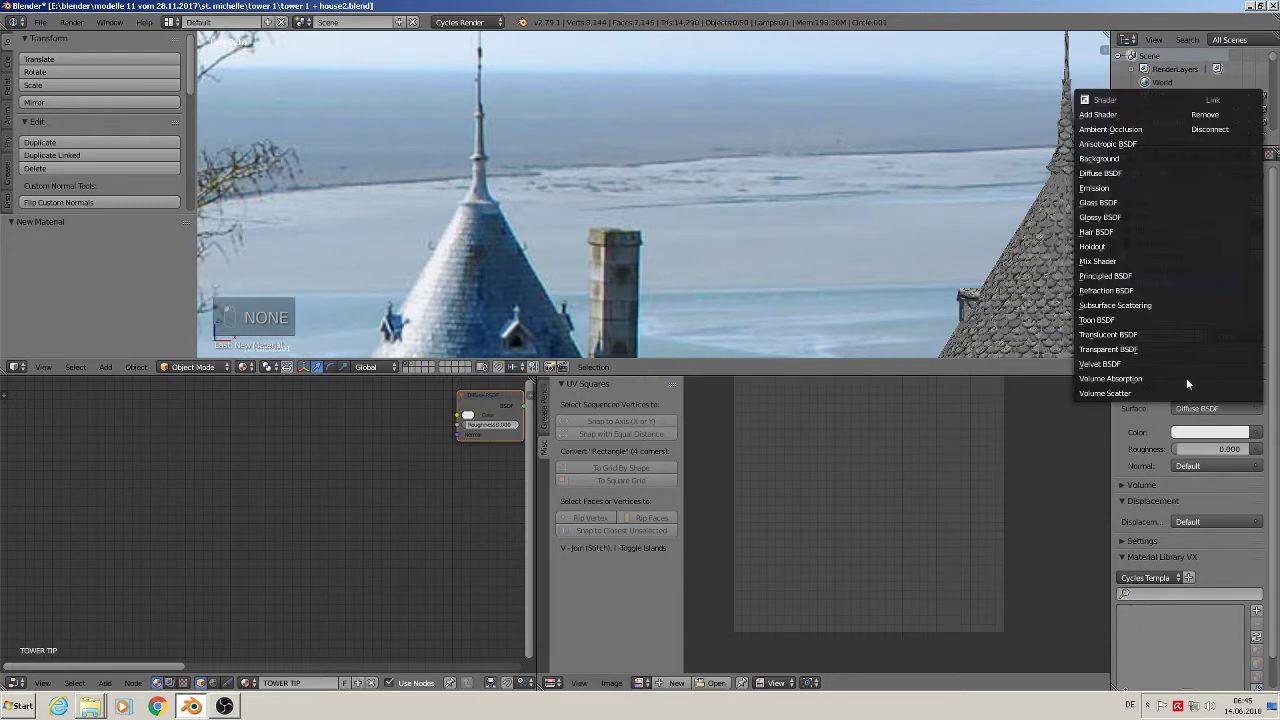
click(1146, 276)
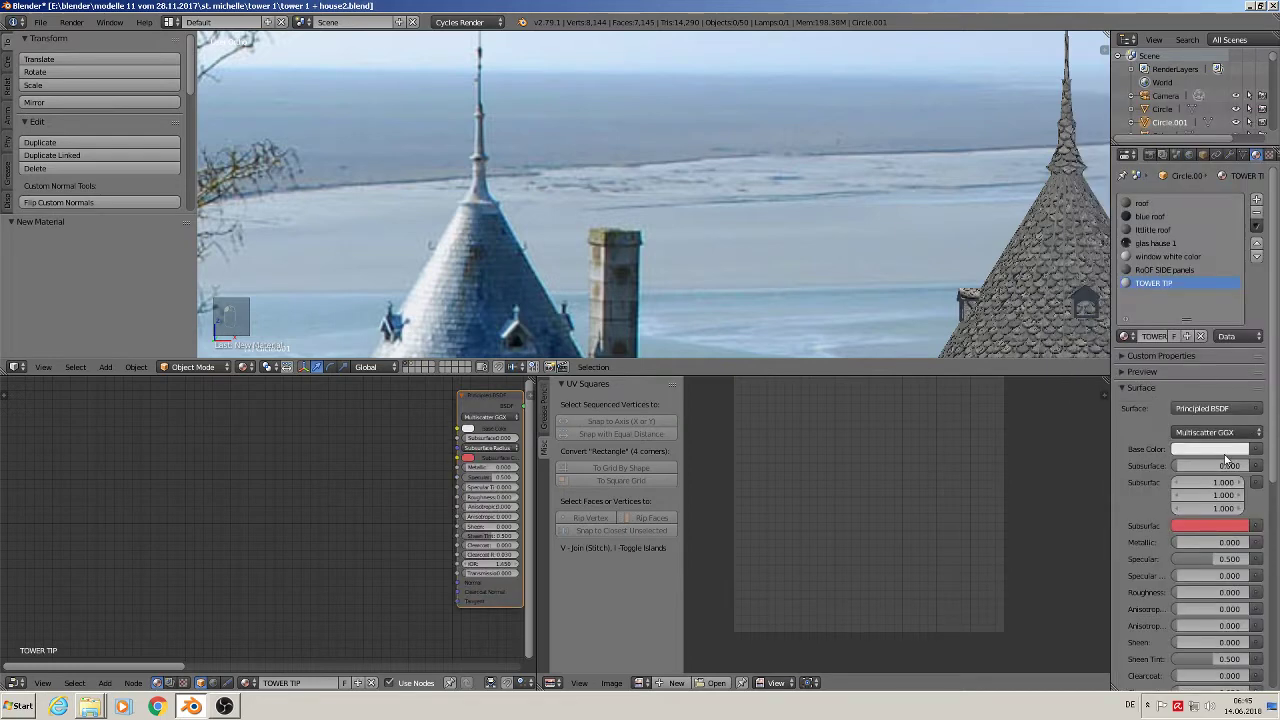
click(1210, 449)
click(1207, 451)
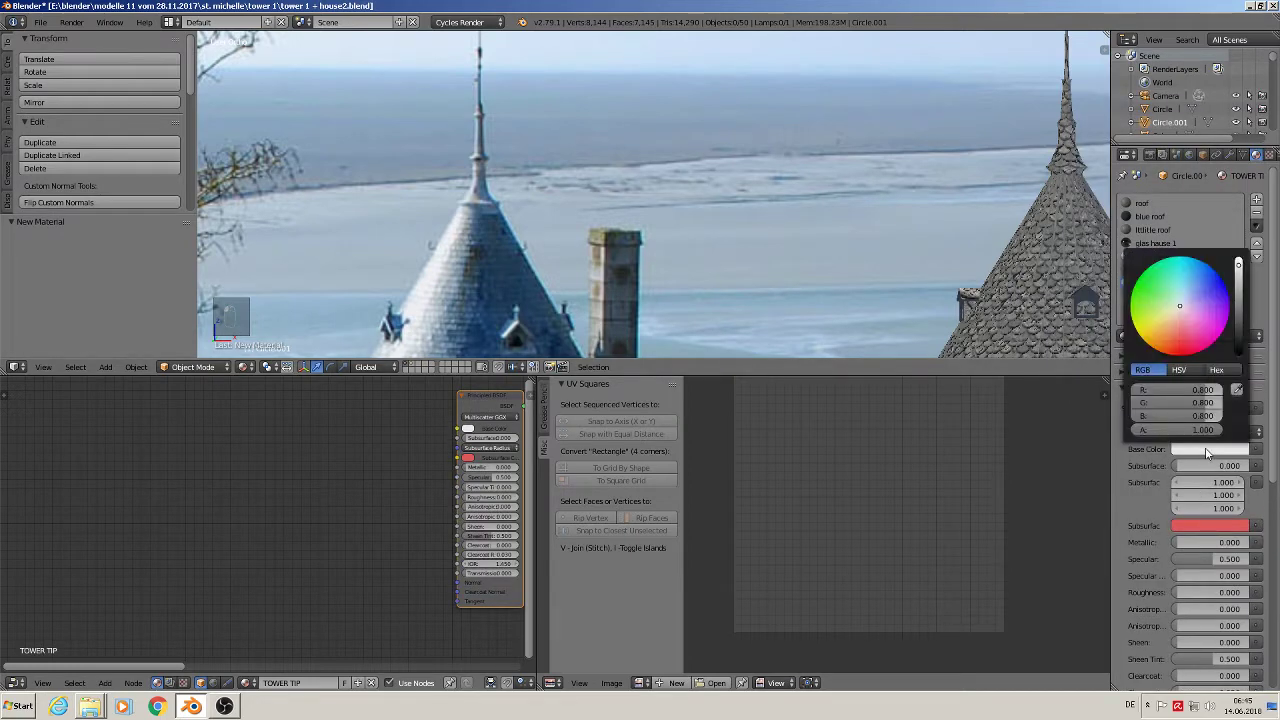
click(1237, 391)
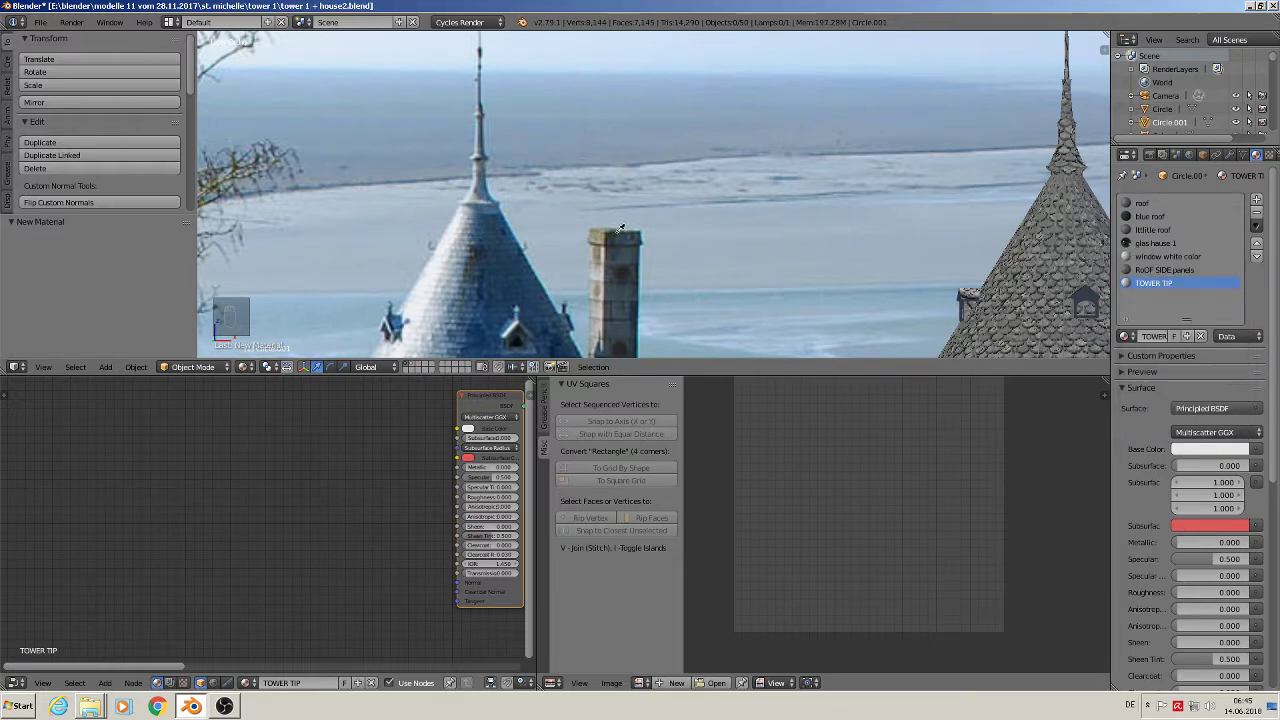
click(470, 197)
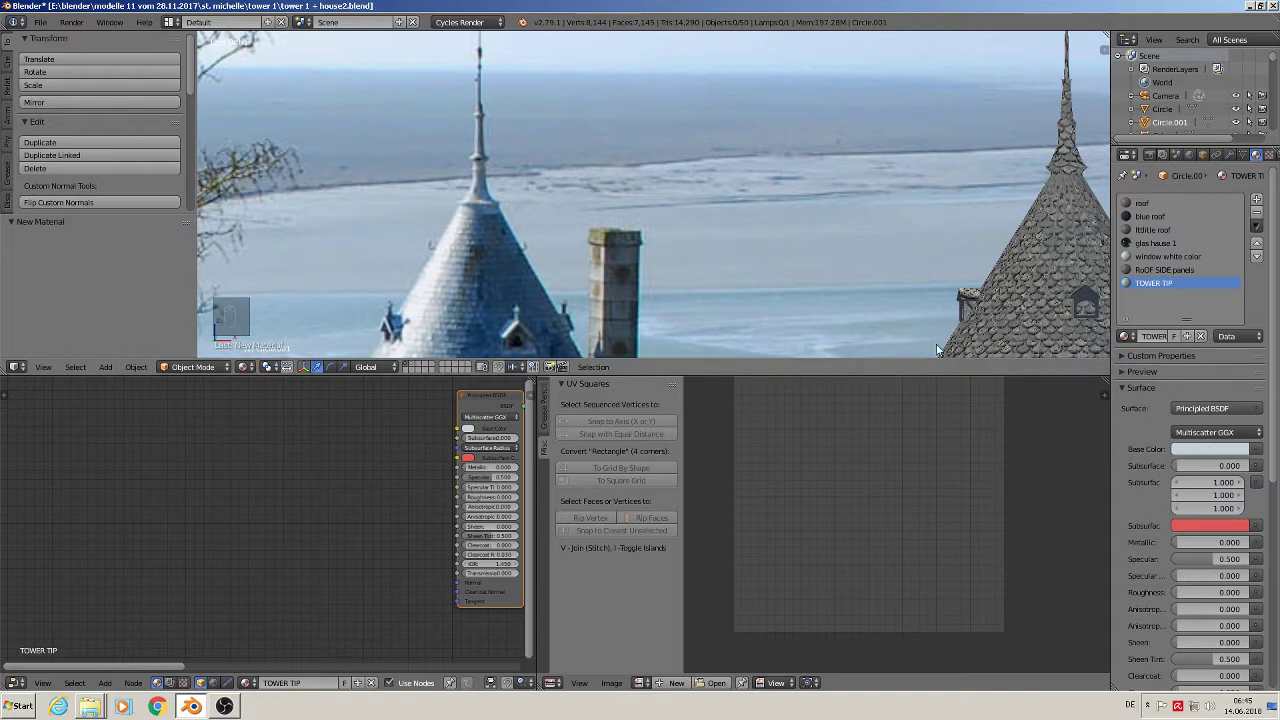
- Select the textured tower, enter Edit Mode and select a face ring on the lower part of its spire
shift+middle_drag(732, 256, 551, 258)
scroll(625, 291, down, 3)
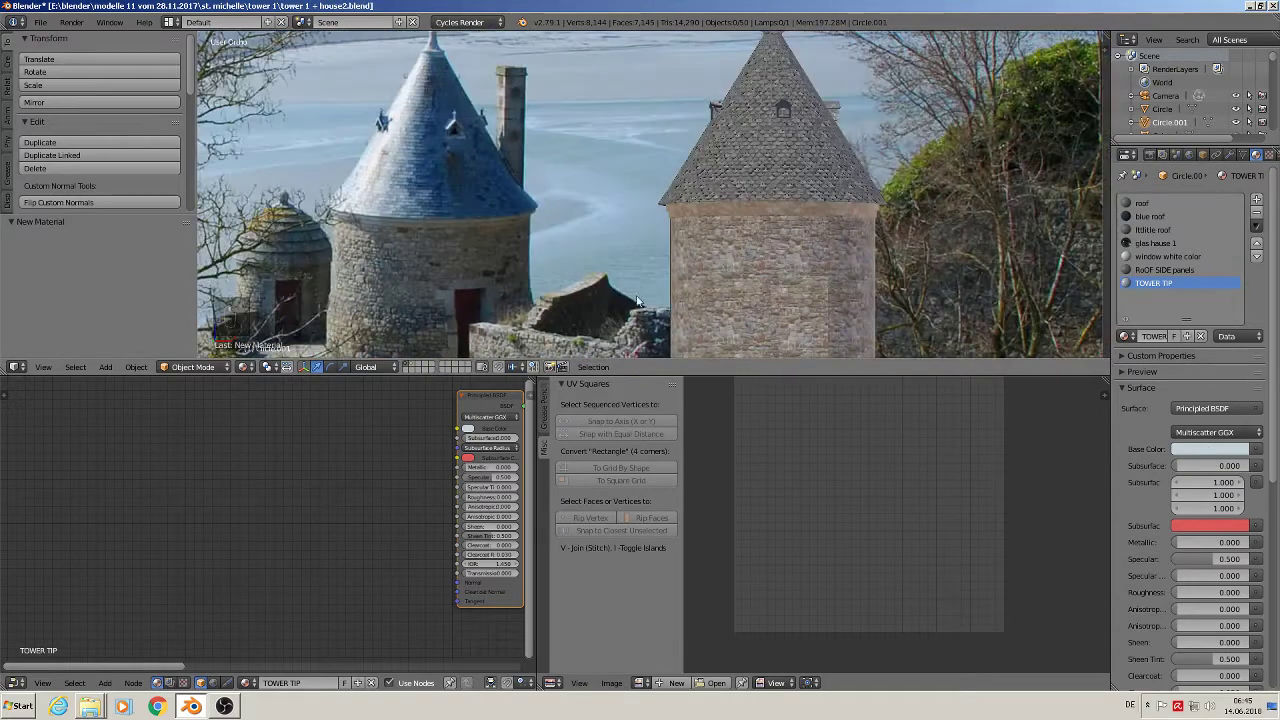
shift+middle_drag(646, 322, 658, 205)
scroll(688, 224, down, 3)
shift+middle_drag(742, 183, 732, 364)
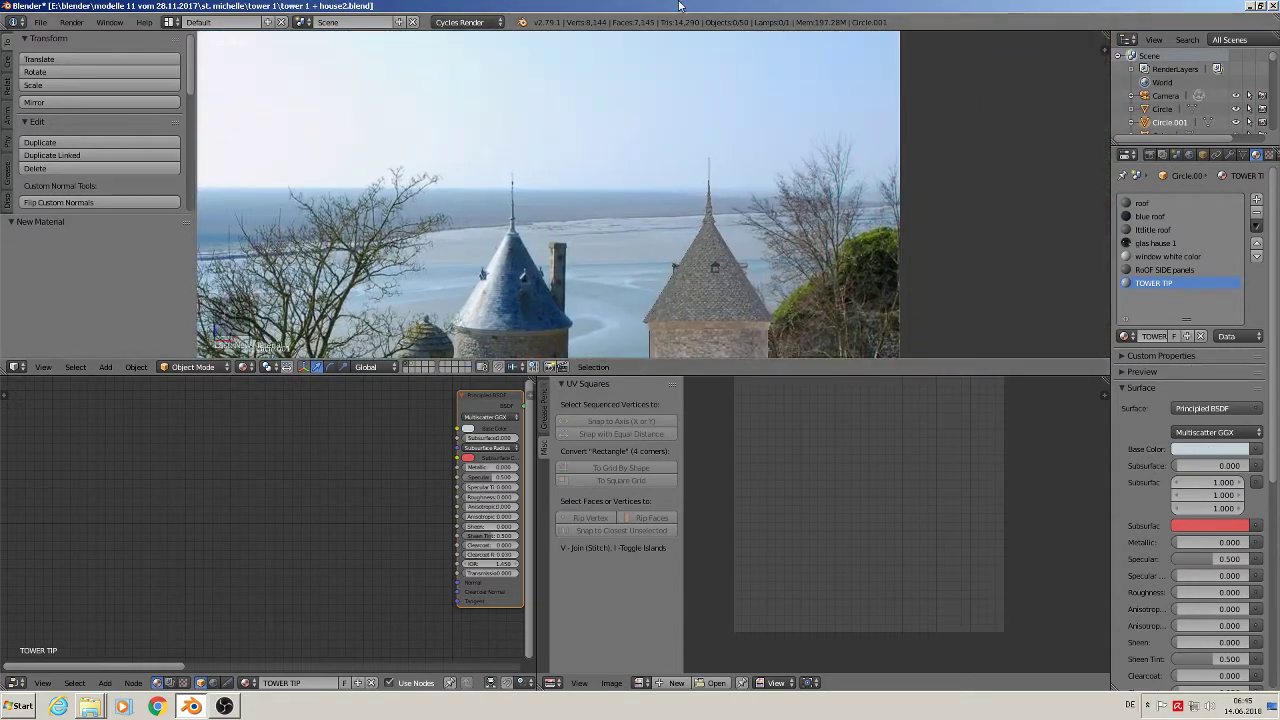
scroll(770, 158, up, 2)
scroll(770, 158, up, 4)
key(Tab)
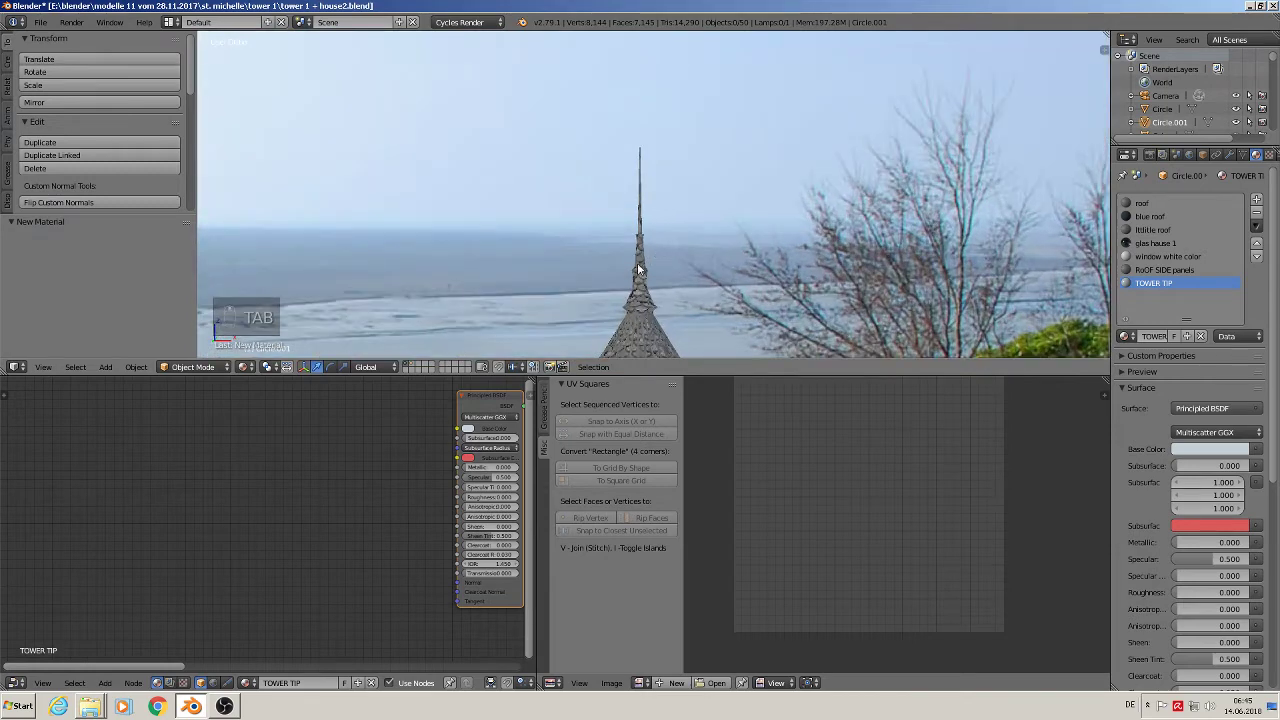
right_click(640, 268)
key(Tab)
key(Tab)
key(Tab)
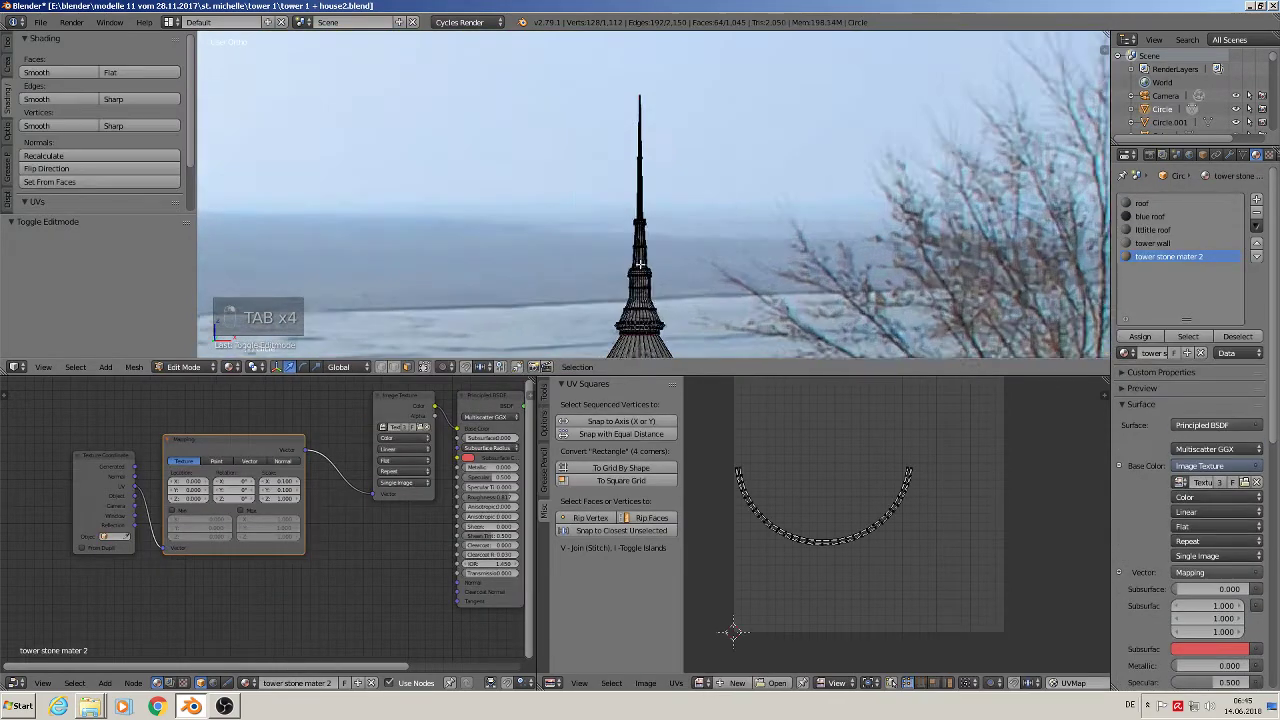
scroll(641, 255, up, 2)
alt+right_click(630, 256)
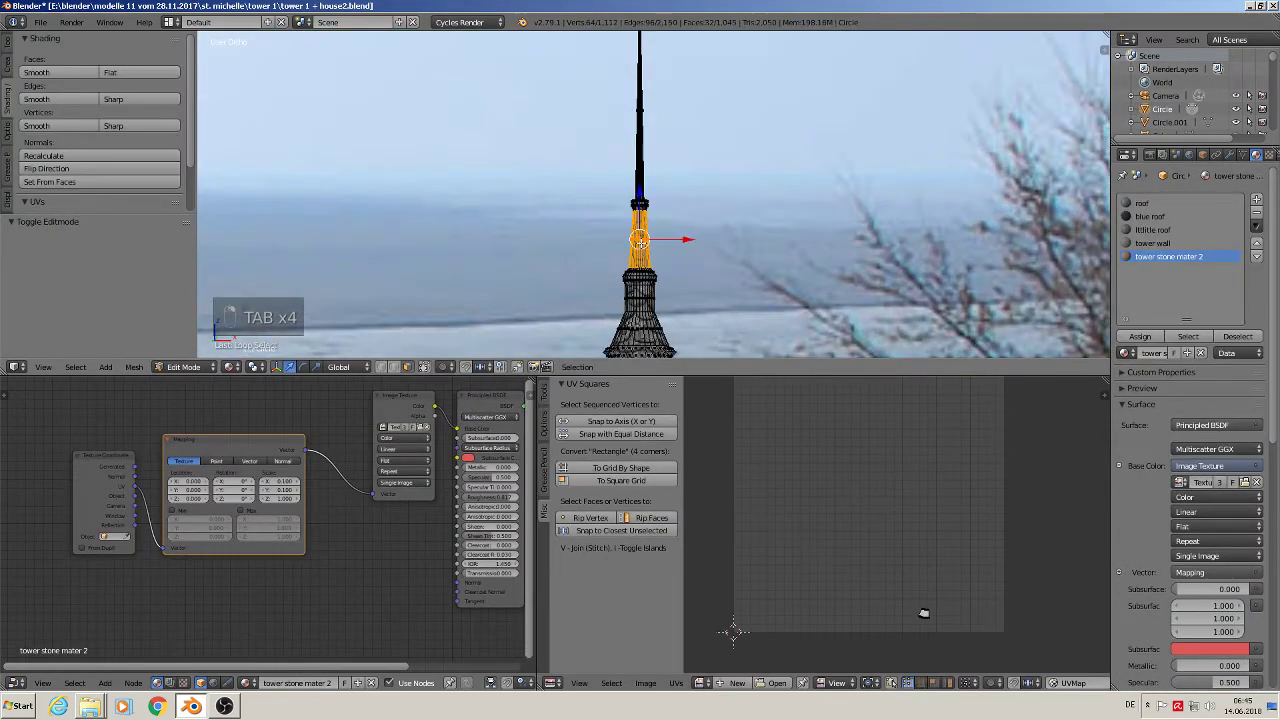
- Grow the face selection until it covers the entire spire down to the top of the roof cone
scroll(760, 240, down, 6)
scroll(686, 163, up, 2)
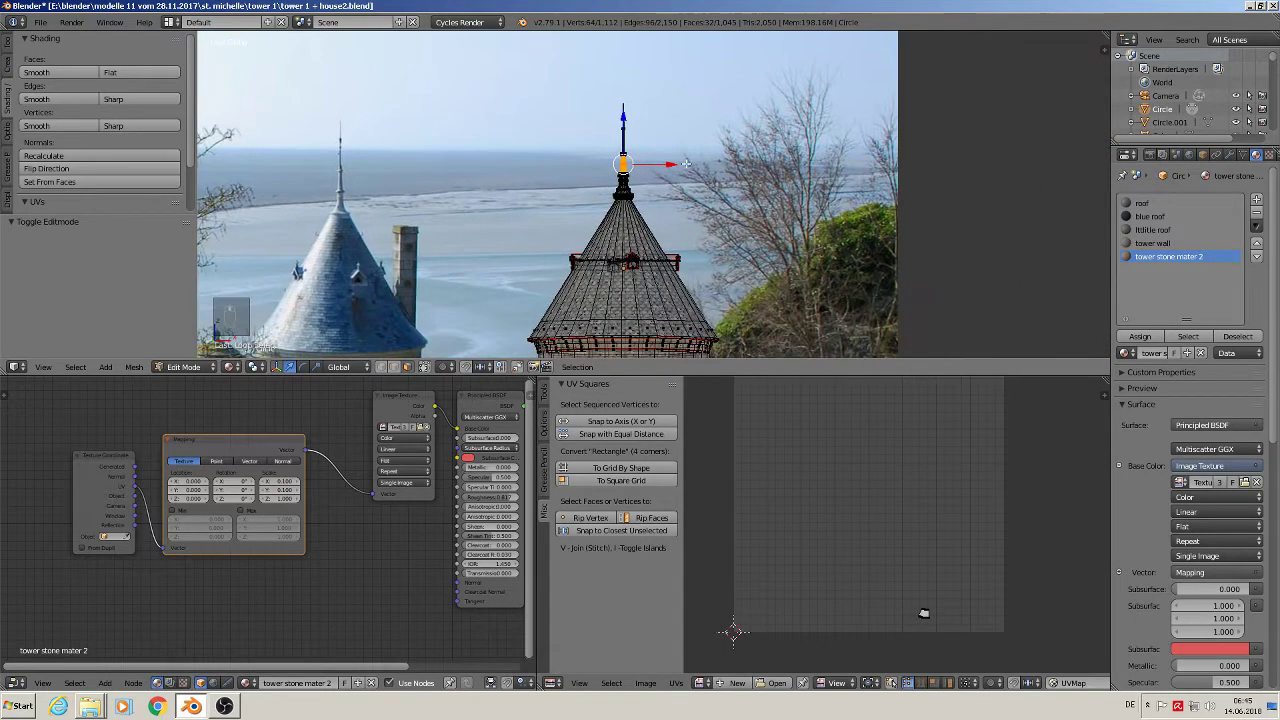
key(ctrl+KP_Add)
key(ctrl+KP_Add)
key(ctrl+KP_Add)
key(ctrl+KP_Add)
key(ctrl+KP_Add)
key(ctrl+KP_Add)
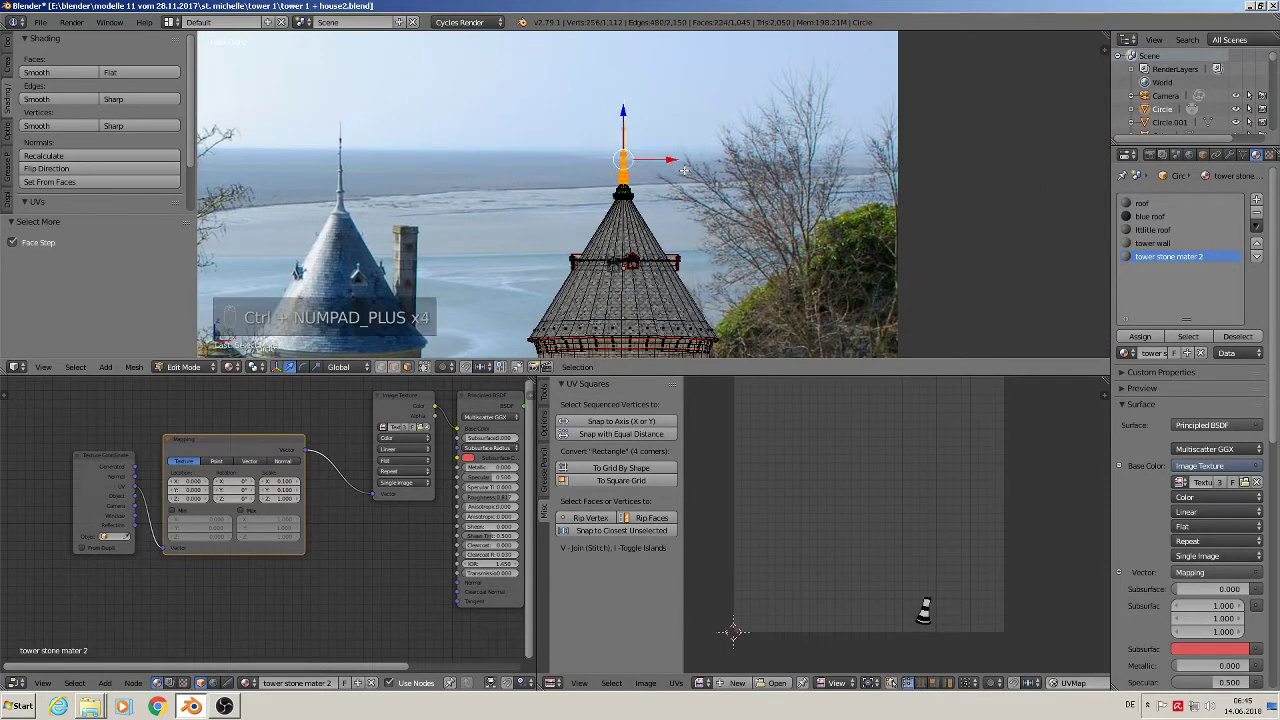
key(ctrl+KP_Add)
key(ctrl+KP_Add)
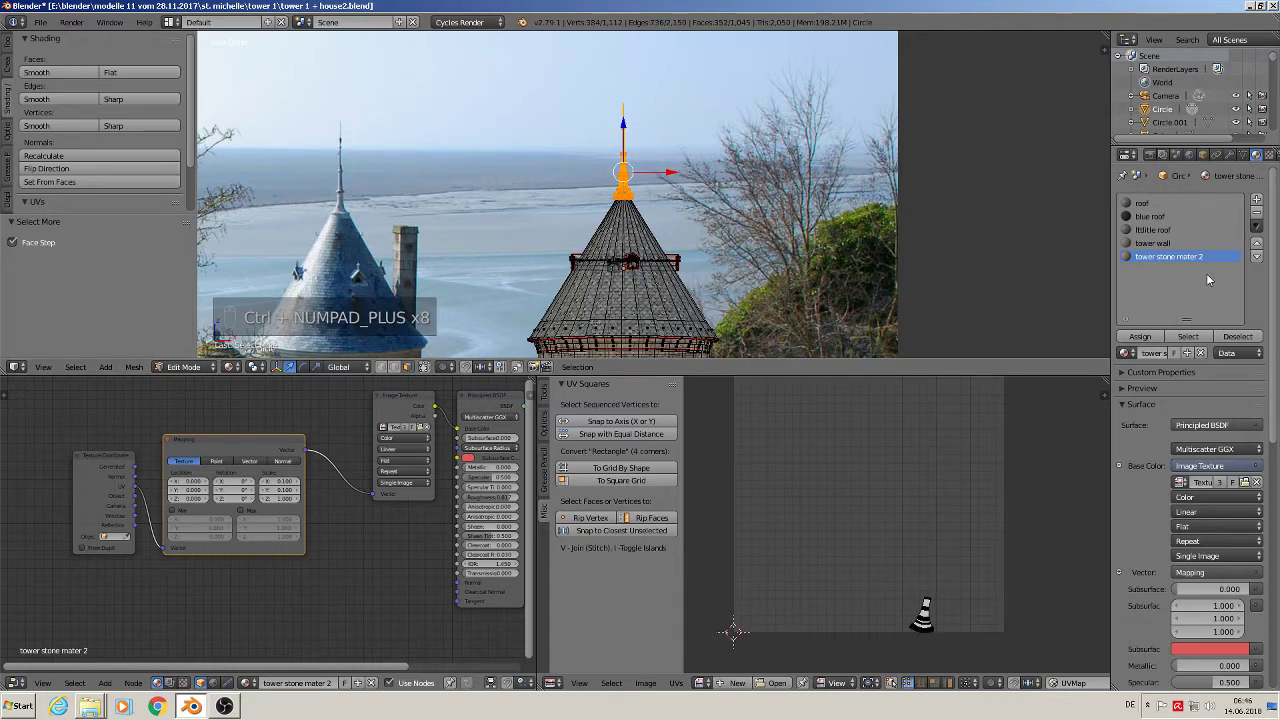
- Assign "tower stone mater 2" to the selected spire faces and check them in Object Mode
click(1140, 337)
key(Tab)
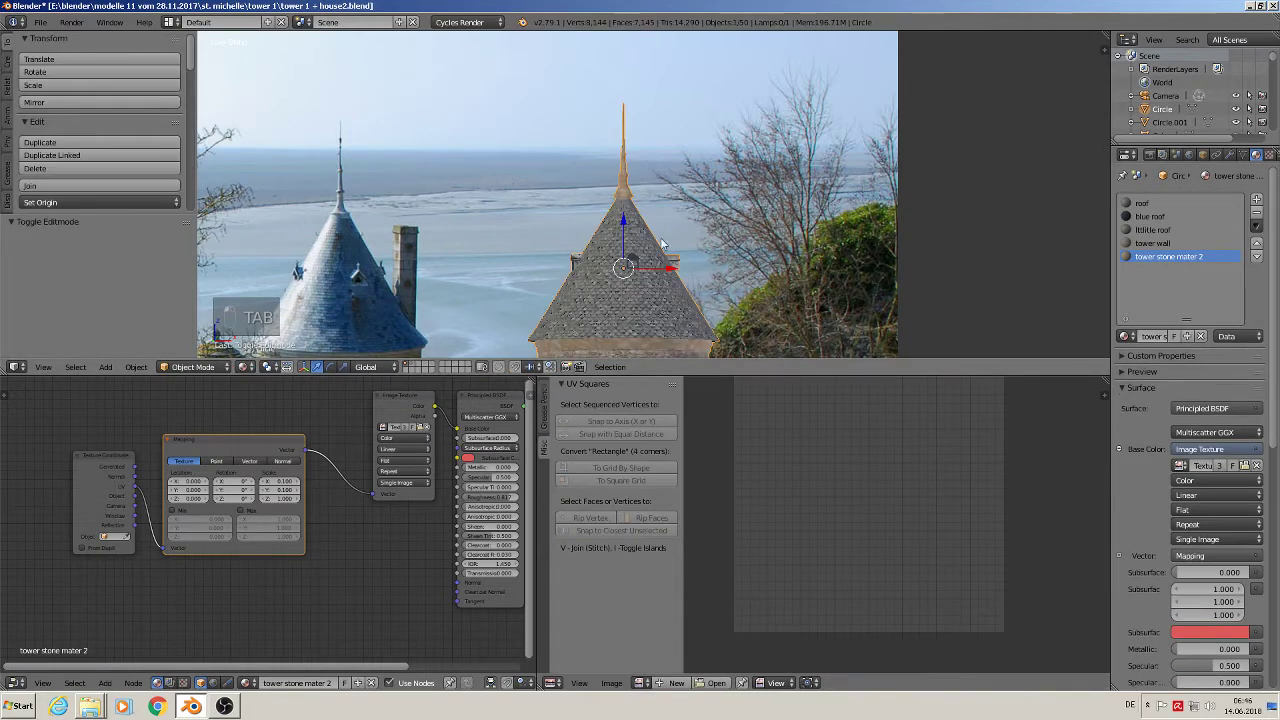
scroll(644, 224, up, 3)
key(Tab)
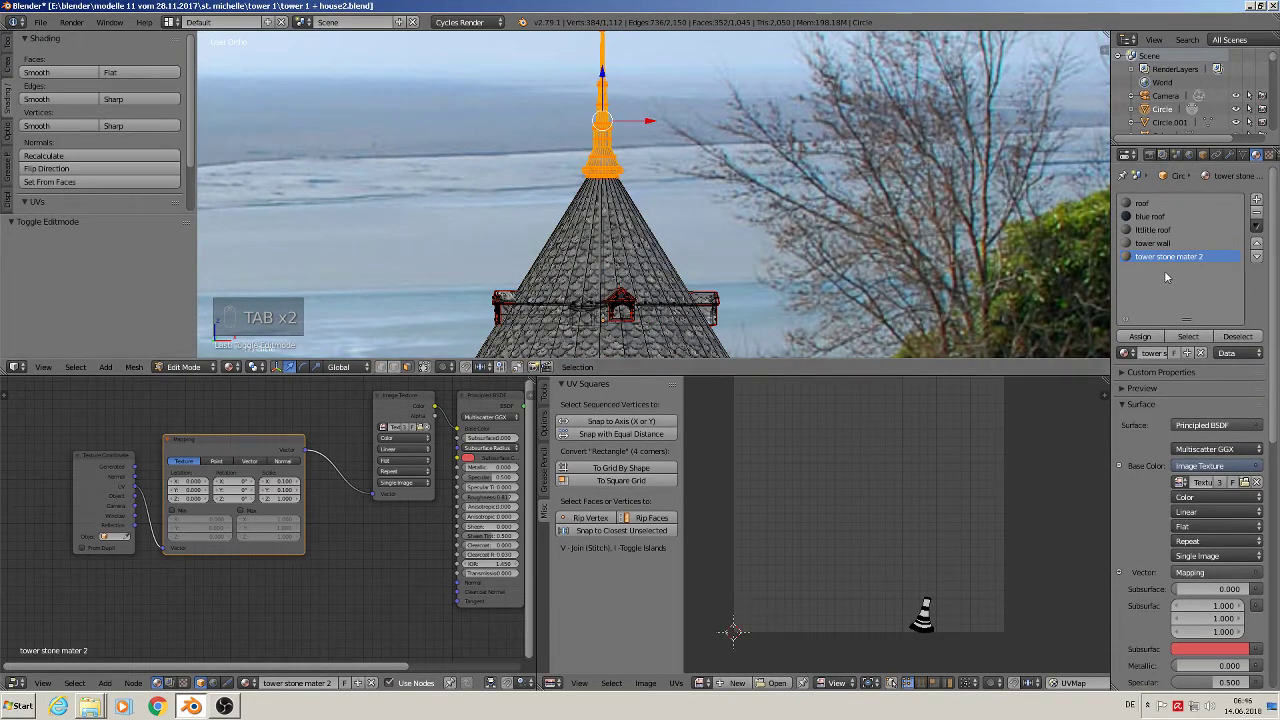
click(1126, 354)
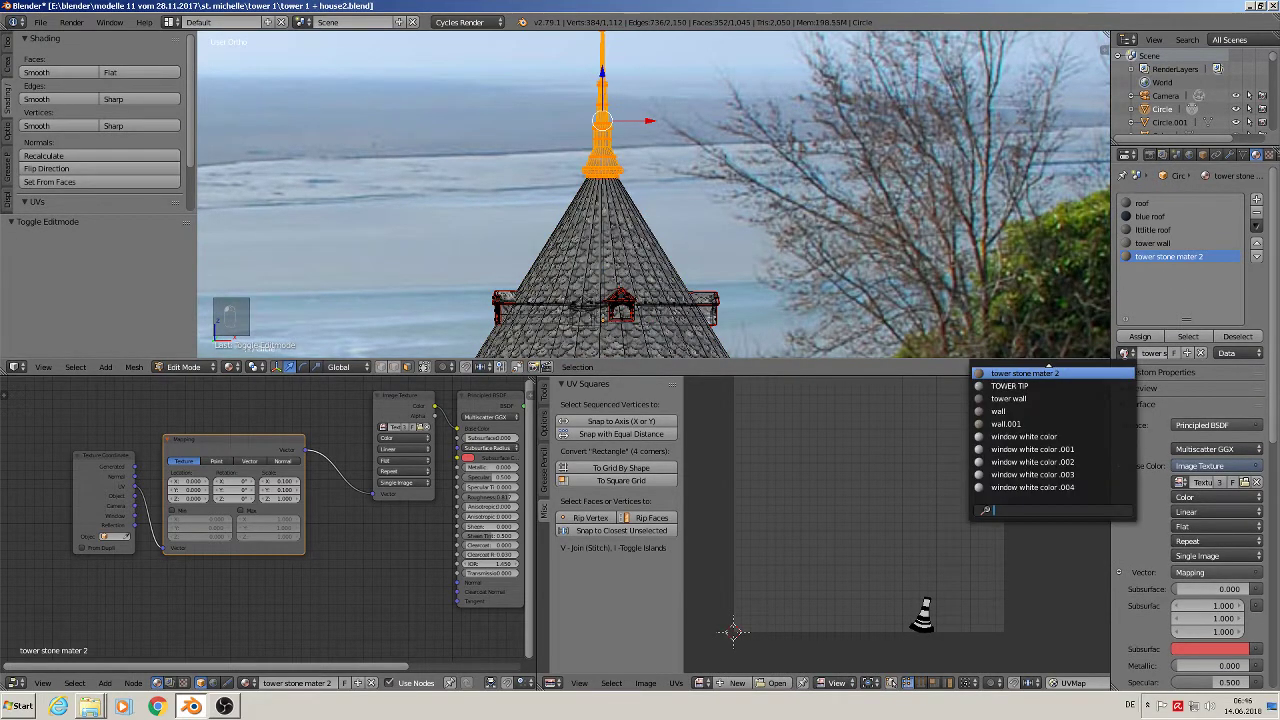
click(1231, 286)
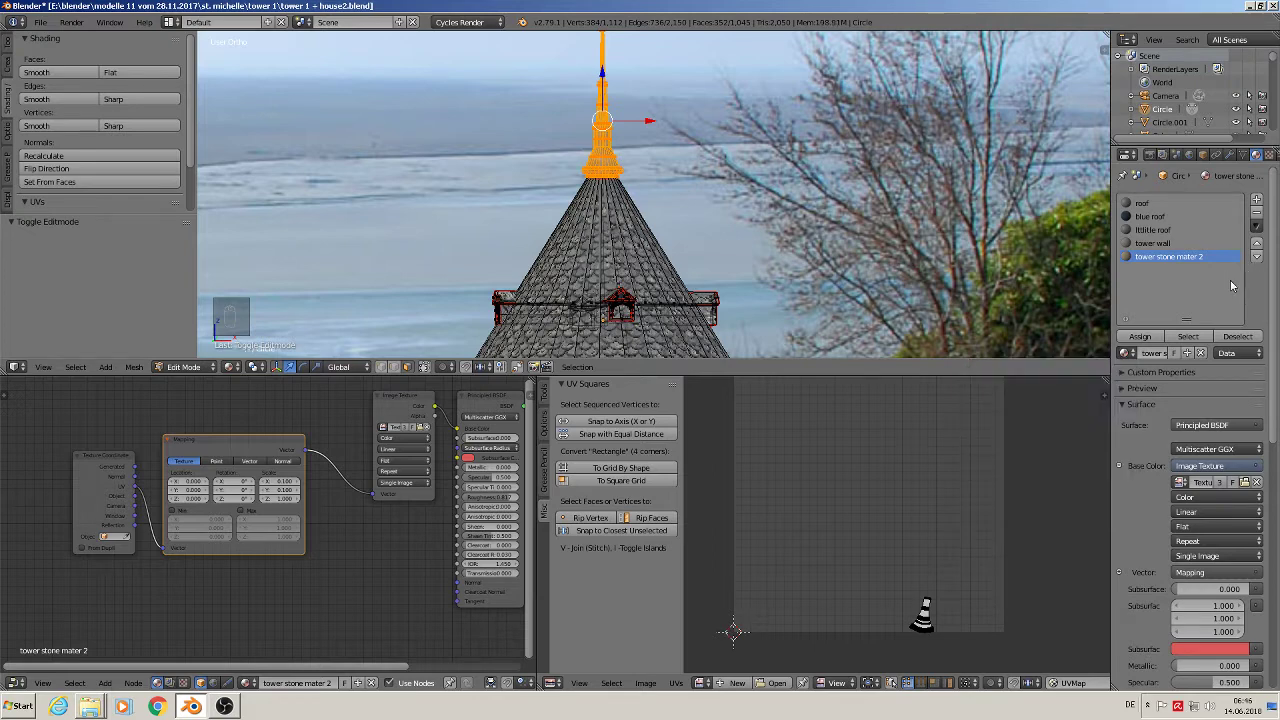
- Add another material slot to the textured tower, link the TOWER TIP material to it and assign it to the spire faces
click(1258, 200)
click(1126, 353)
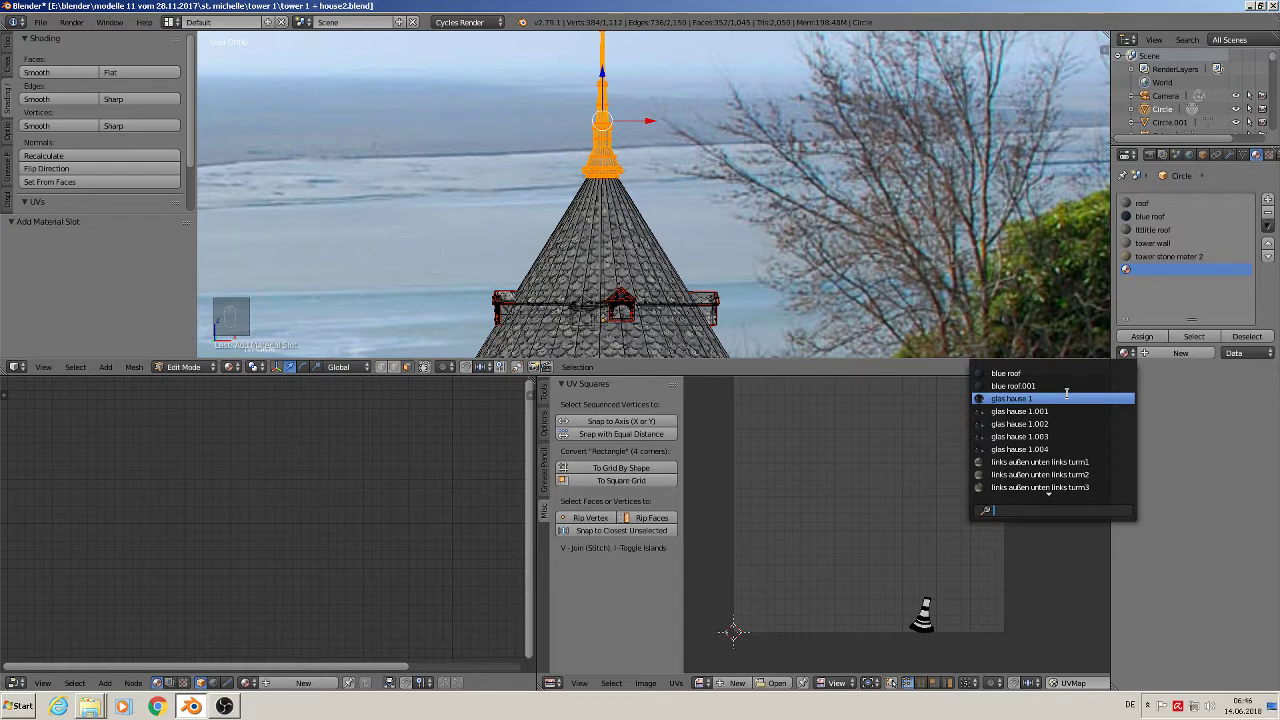
text(to)
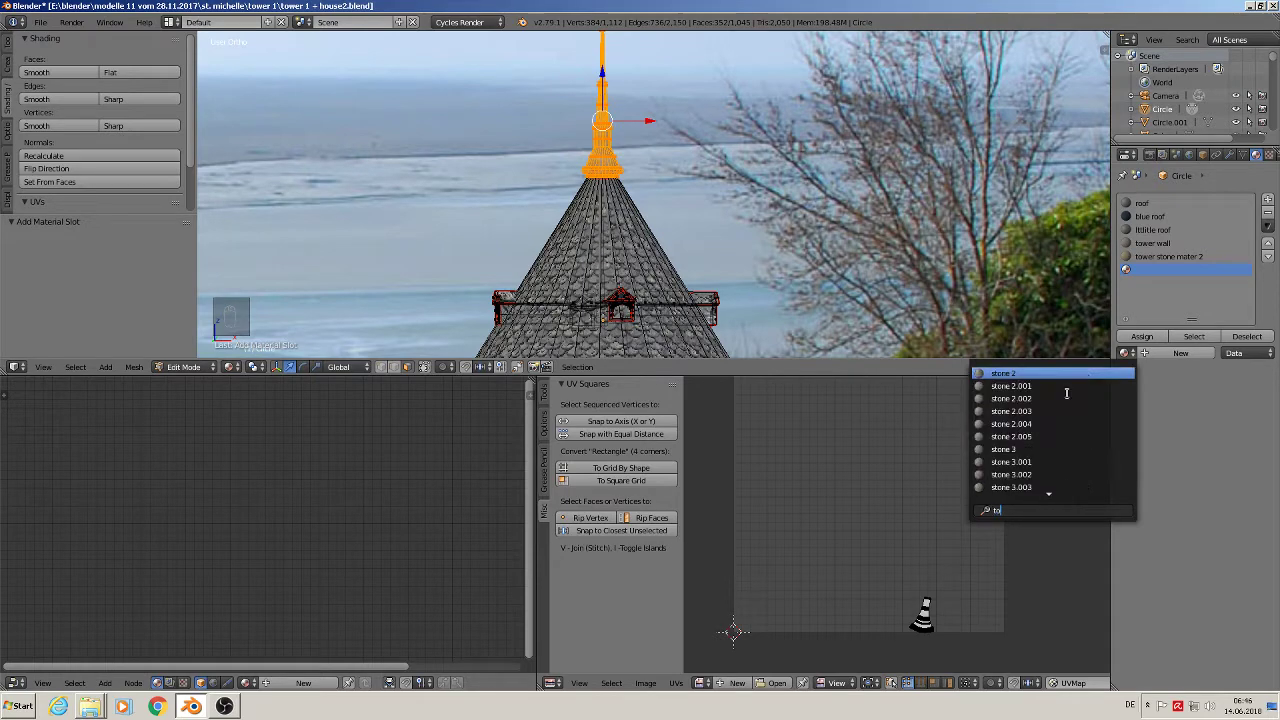
text(w)
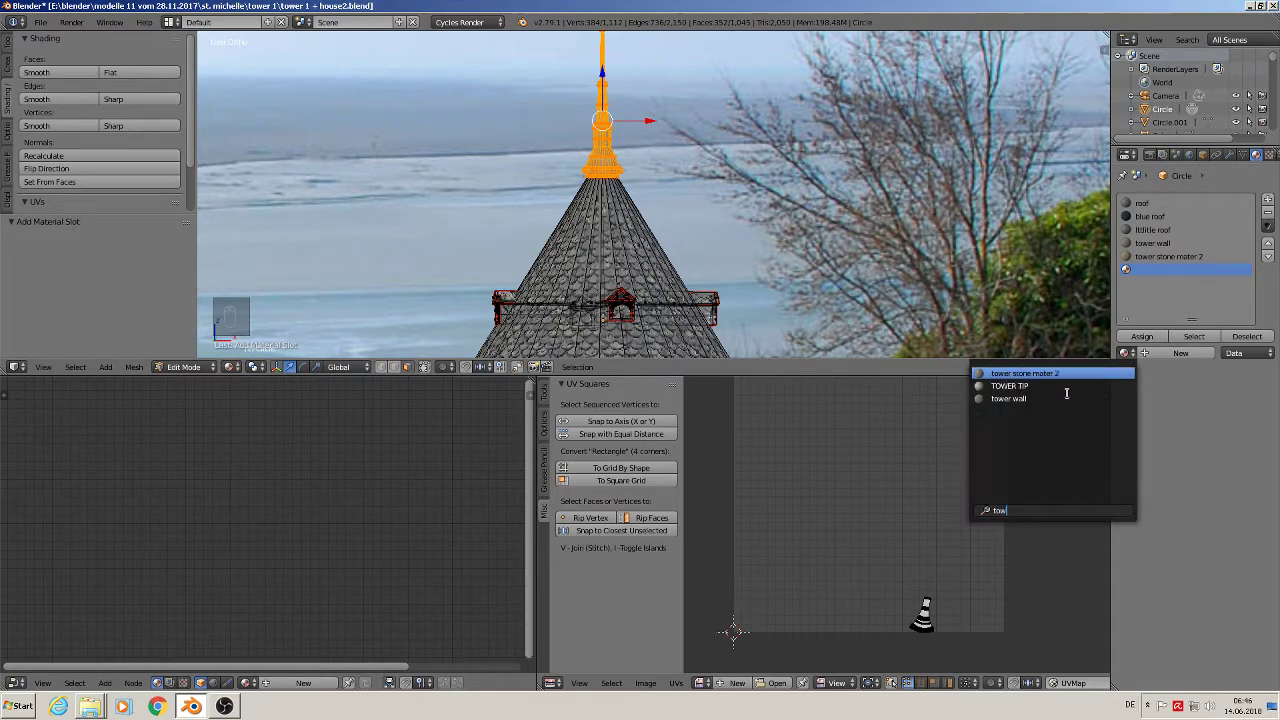
click(1038, 390)
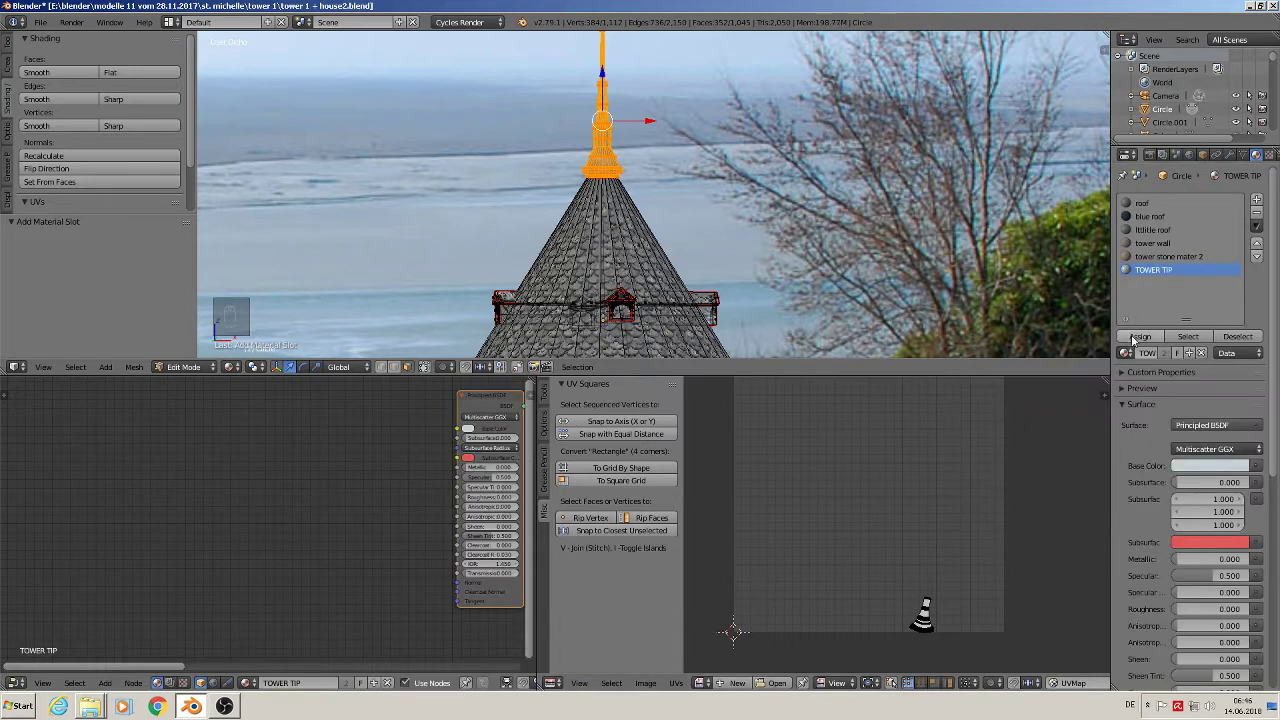
click(1140, 336)
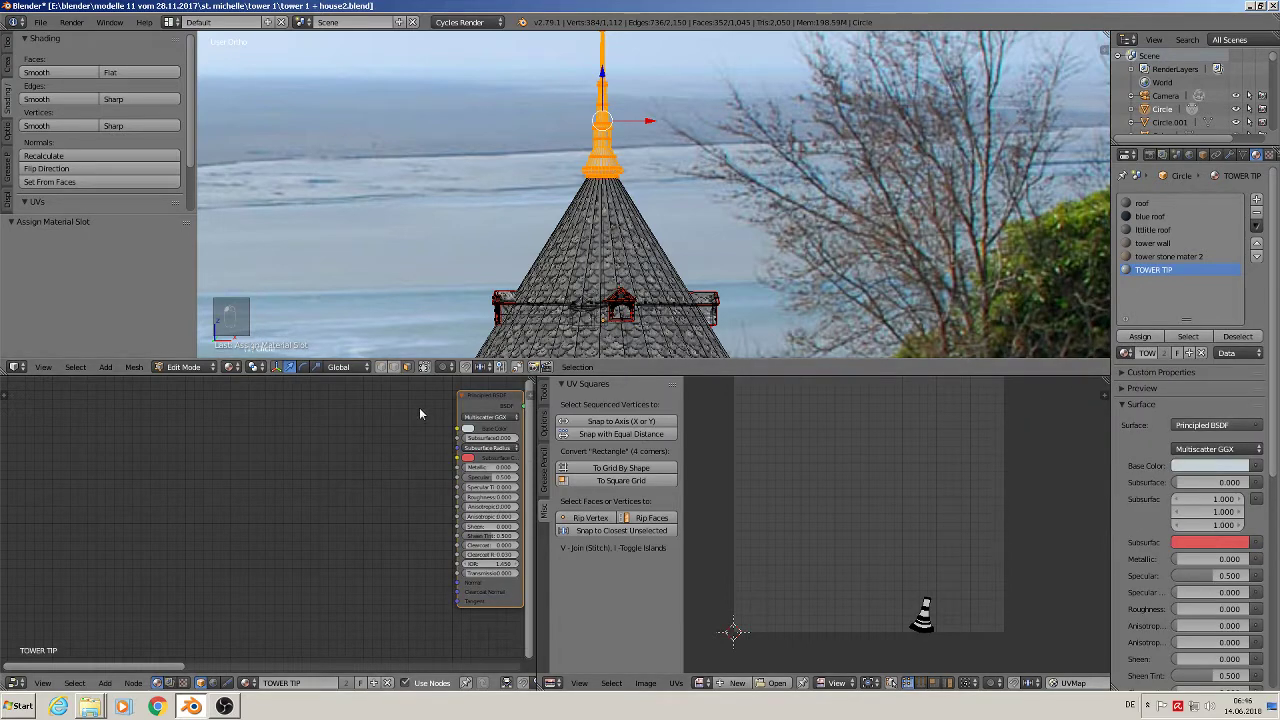
- Set the TOWER TIP material's roughness to 0.800 and return to Object Mode
scroll(420, 414, up, 5)
scroll(380, 517, up, 1)
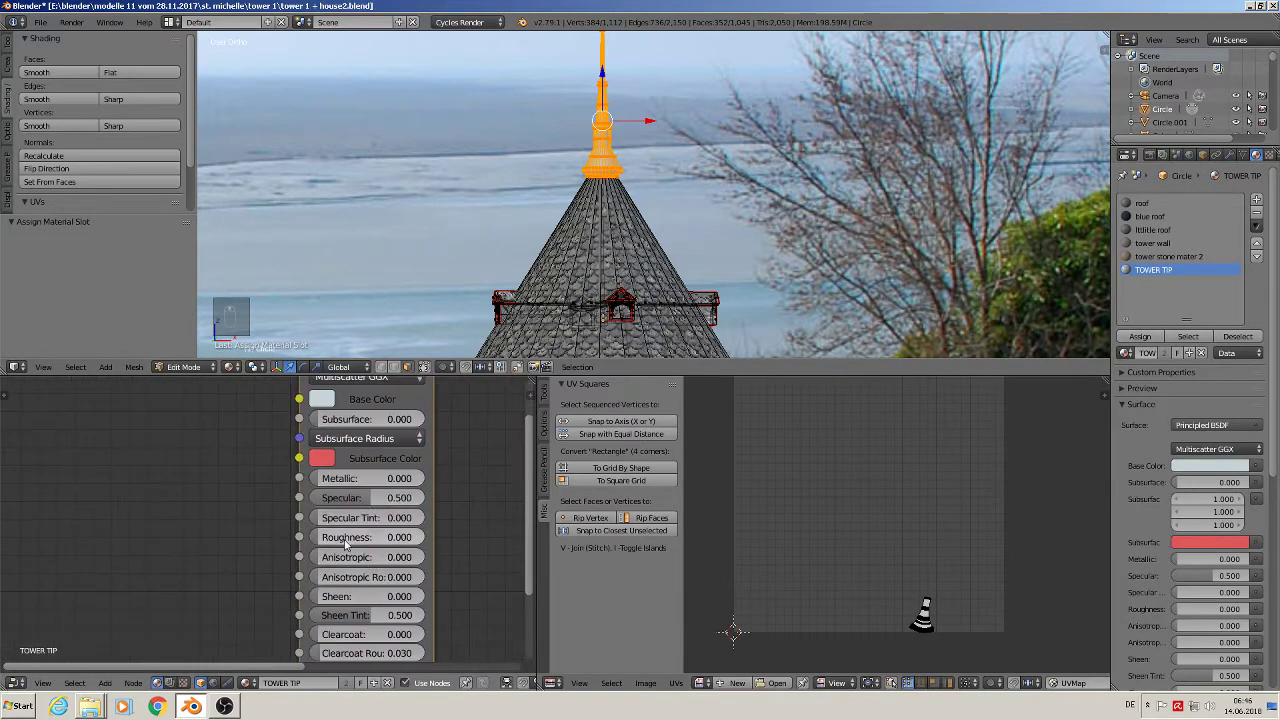
drag(340, 537, 394, 537)
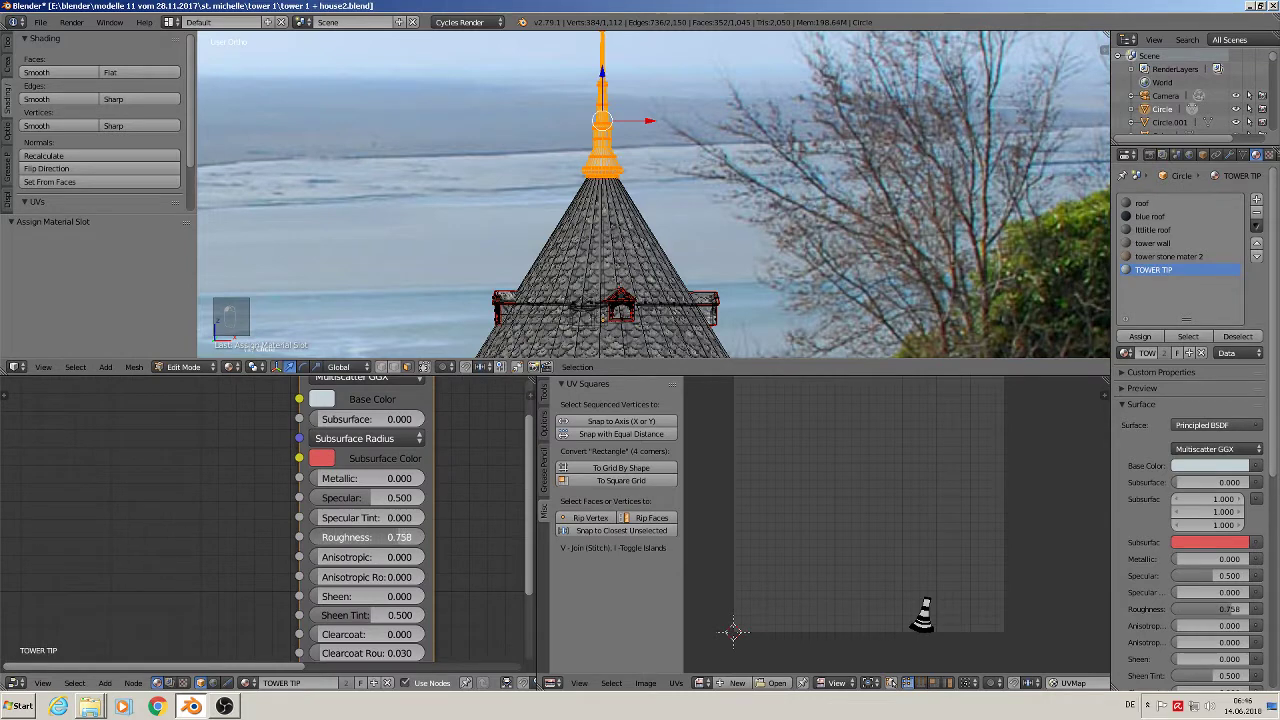
key(Tab)
- Compare the spire with the photo and darken the TOWER TIP base color to a medium gray
scroll(600, 295, down, 4)
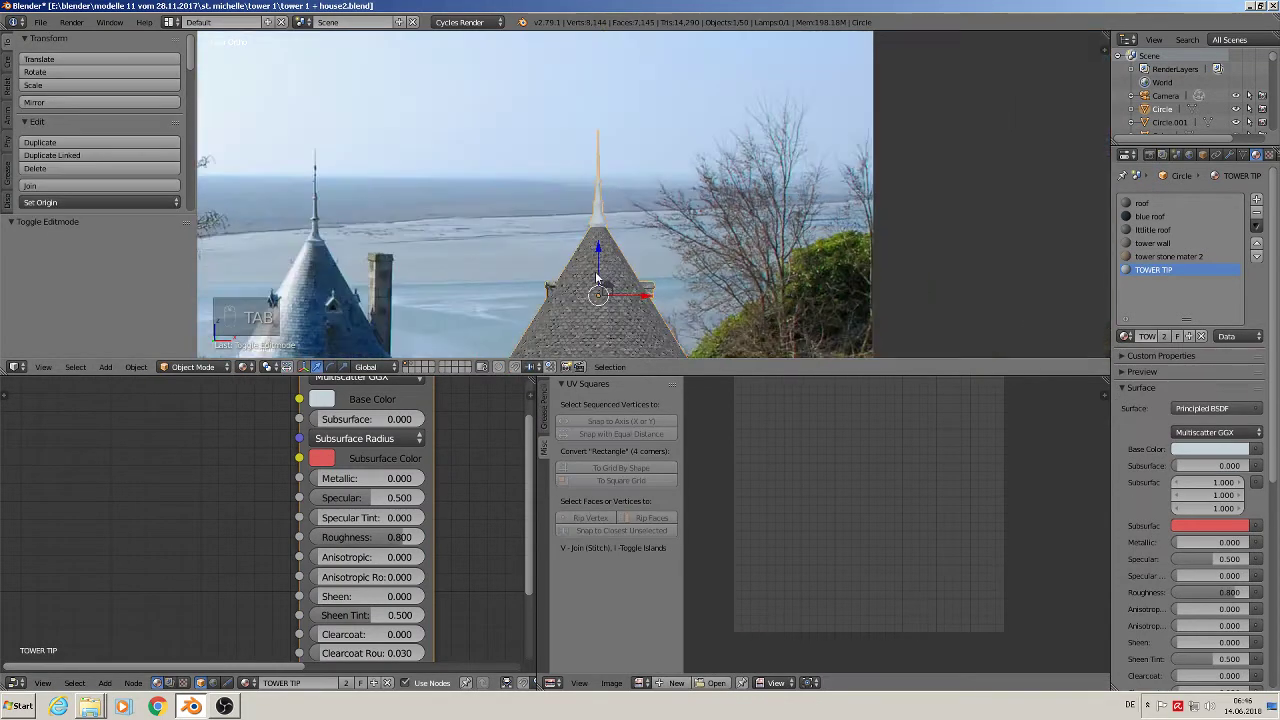
scroll(610, 307, up, 5)
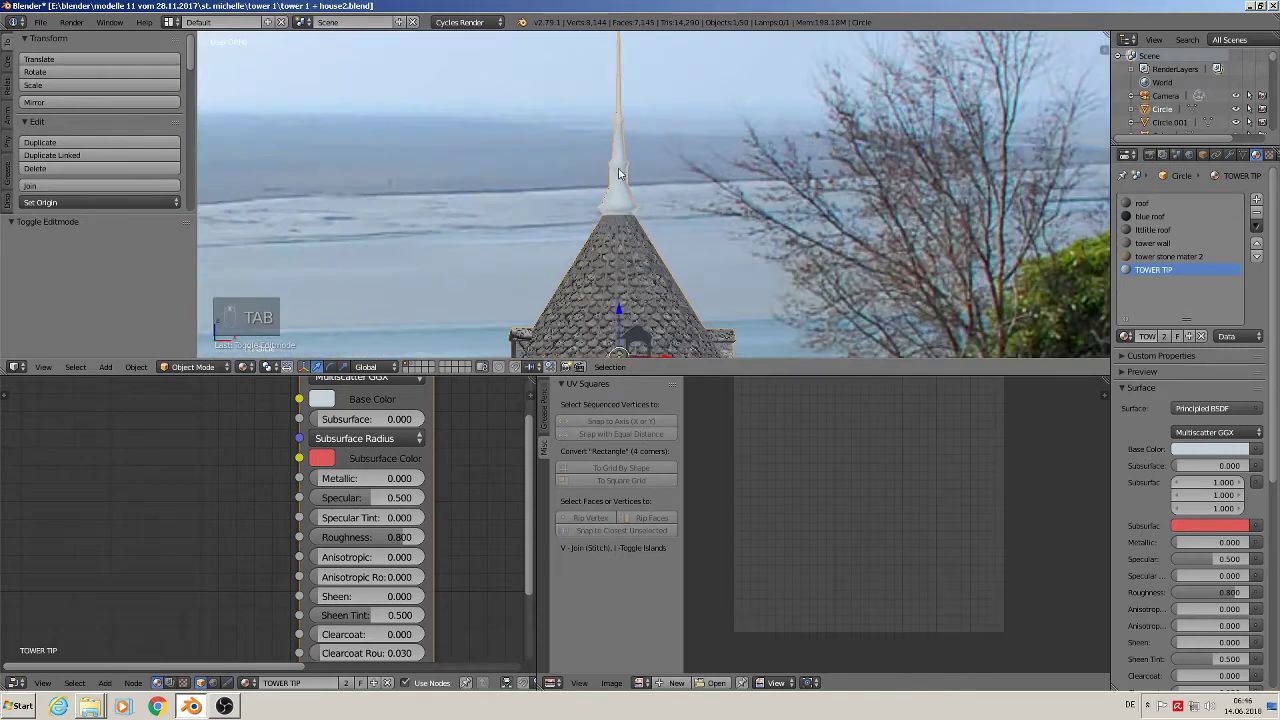
scroll(600, 195, up, 3)
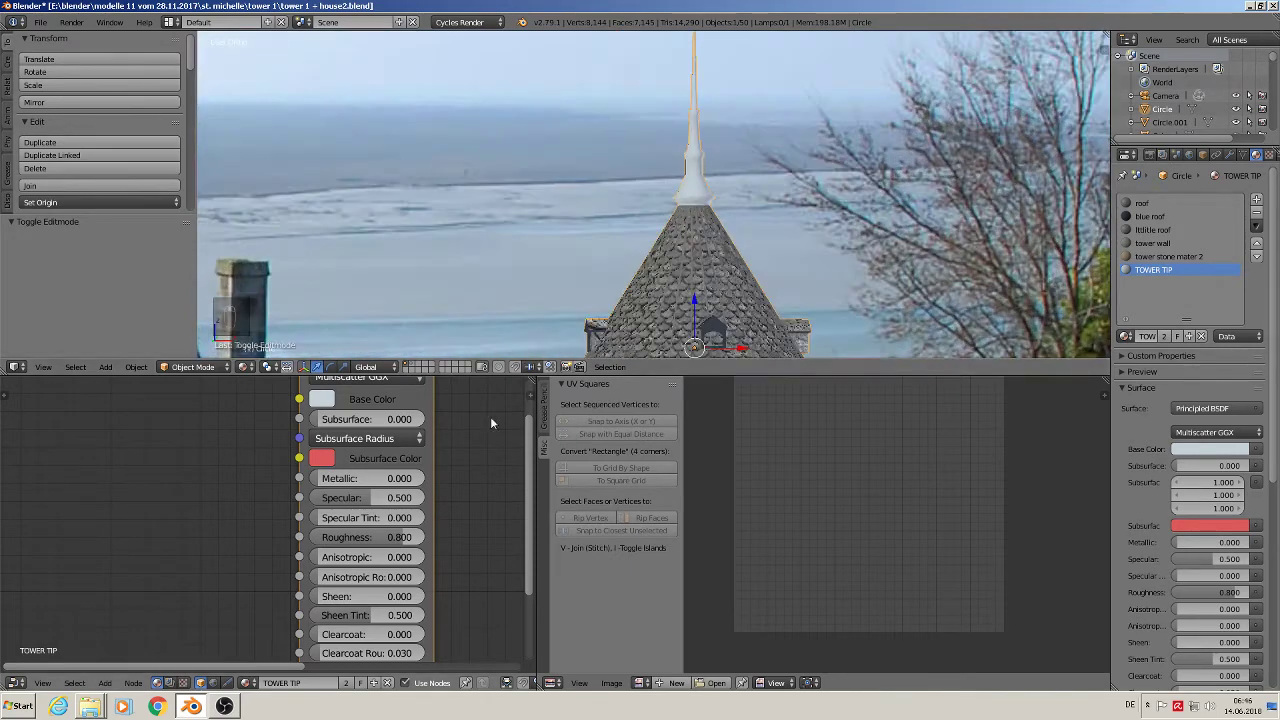
click(324, 402)
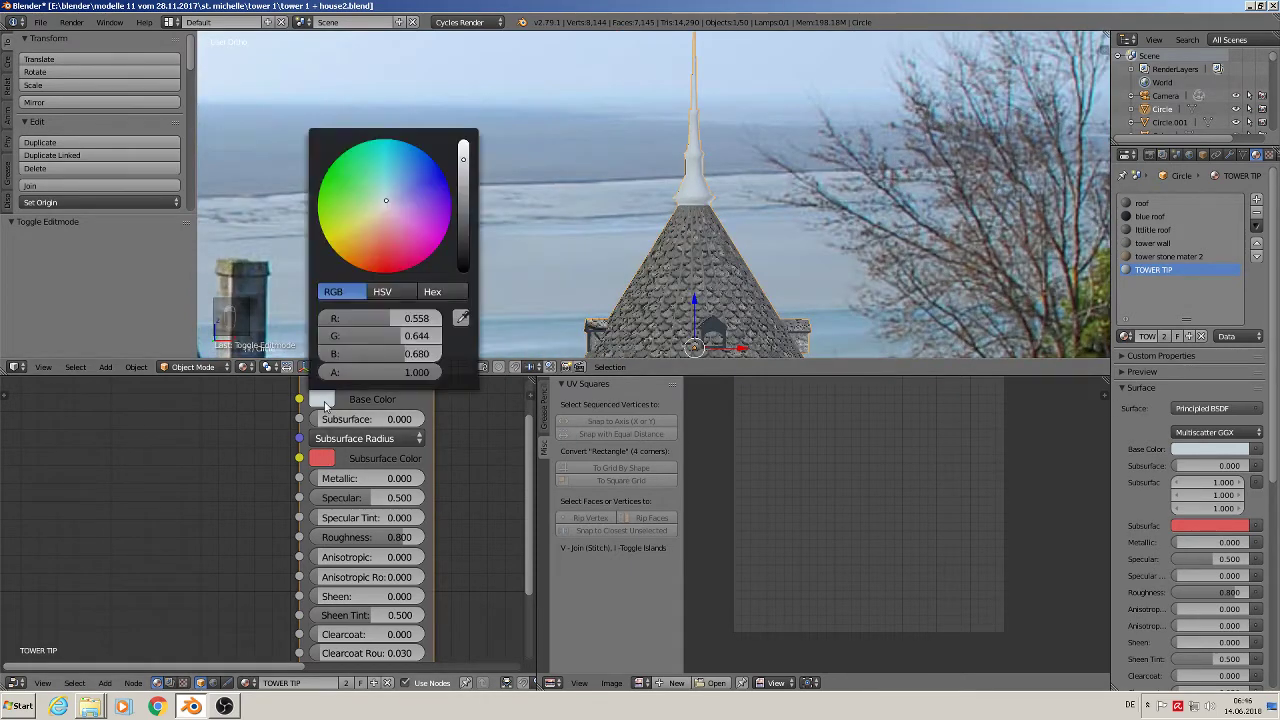
click(463, 205)
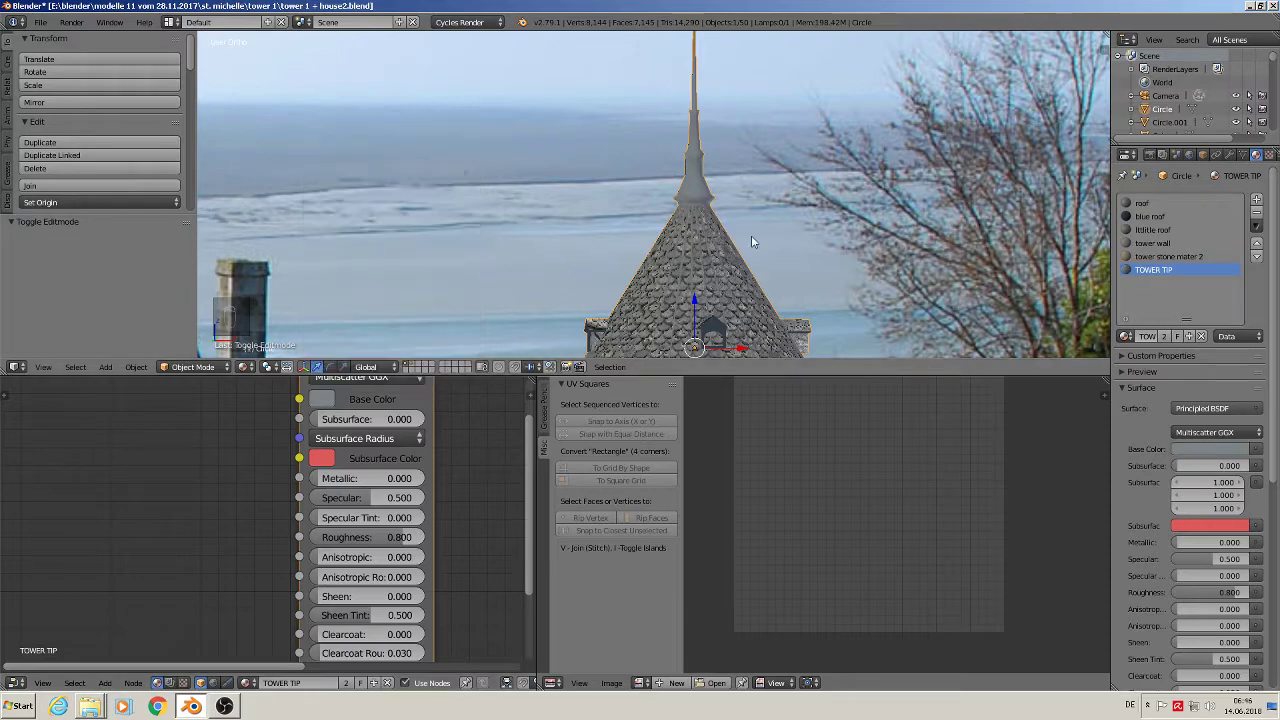
- Deselect everything and save the project as a new file named "tower 1 + house2-1.blend"
key(a)
scroll(780, 245, down, 5)
scroll(719, 206, up, 2)
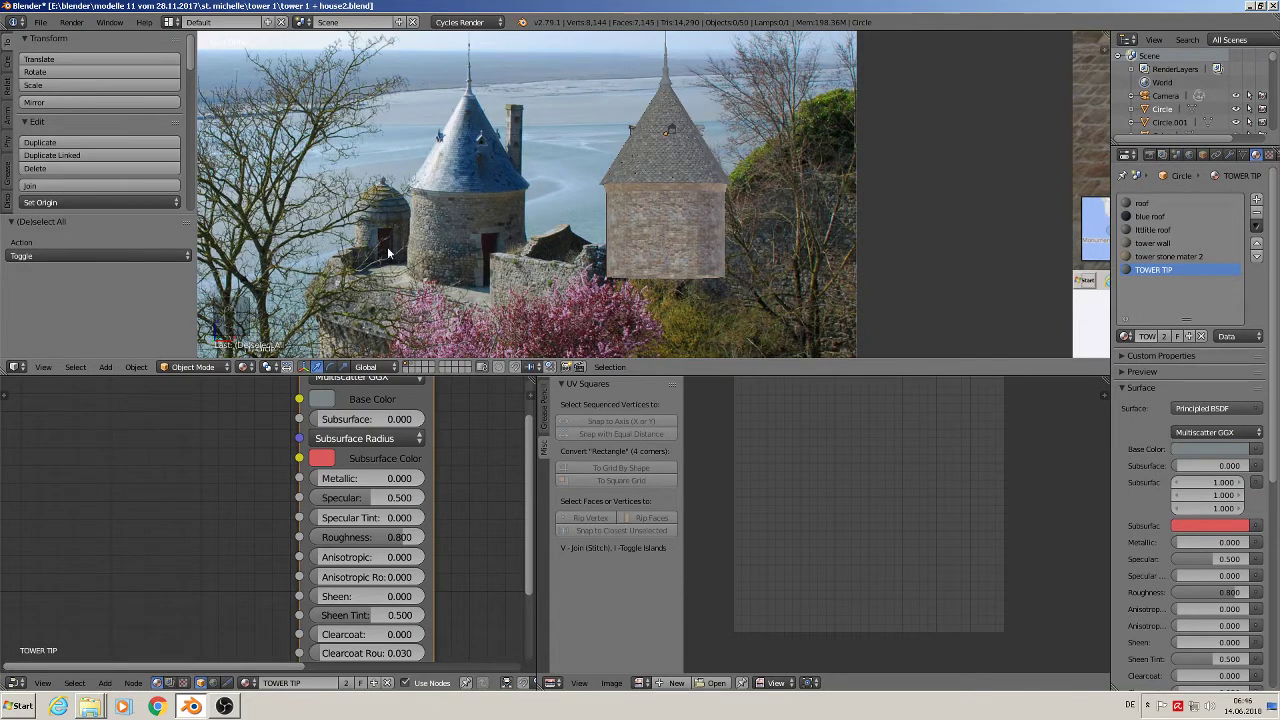
click(40, 22)
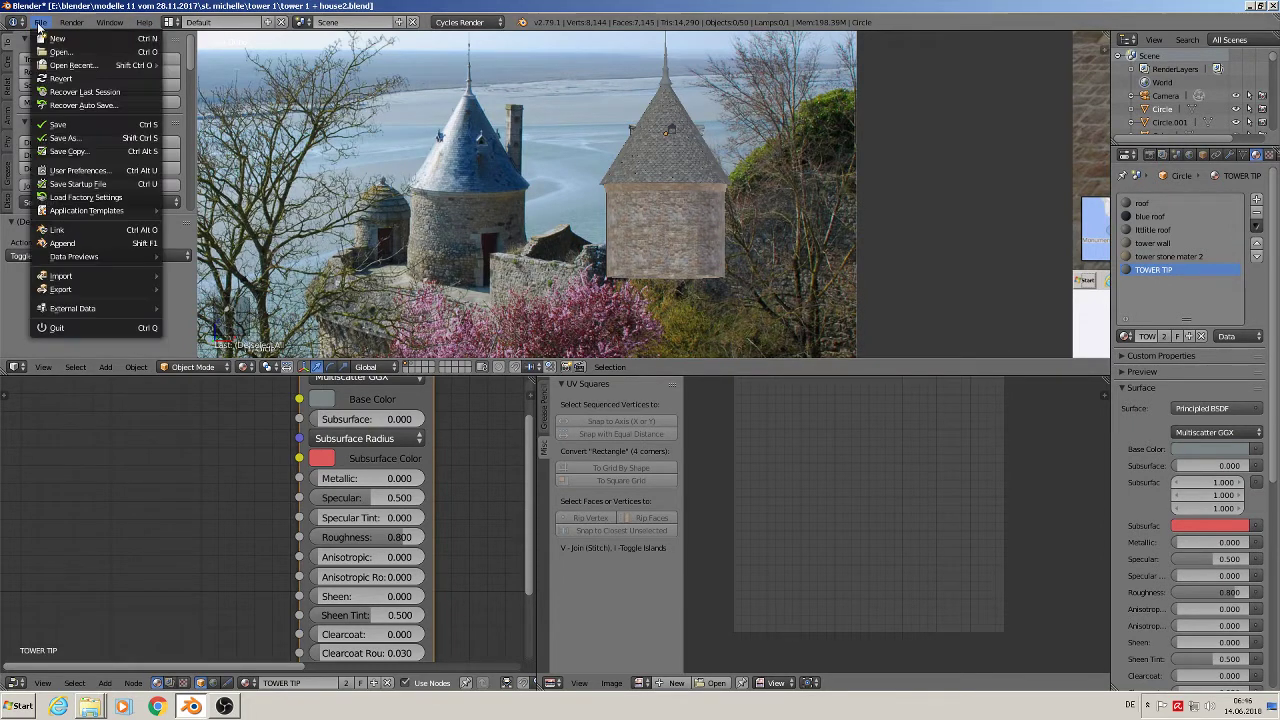
click(60, 138)
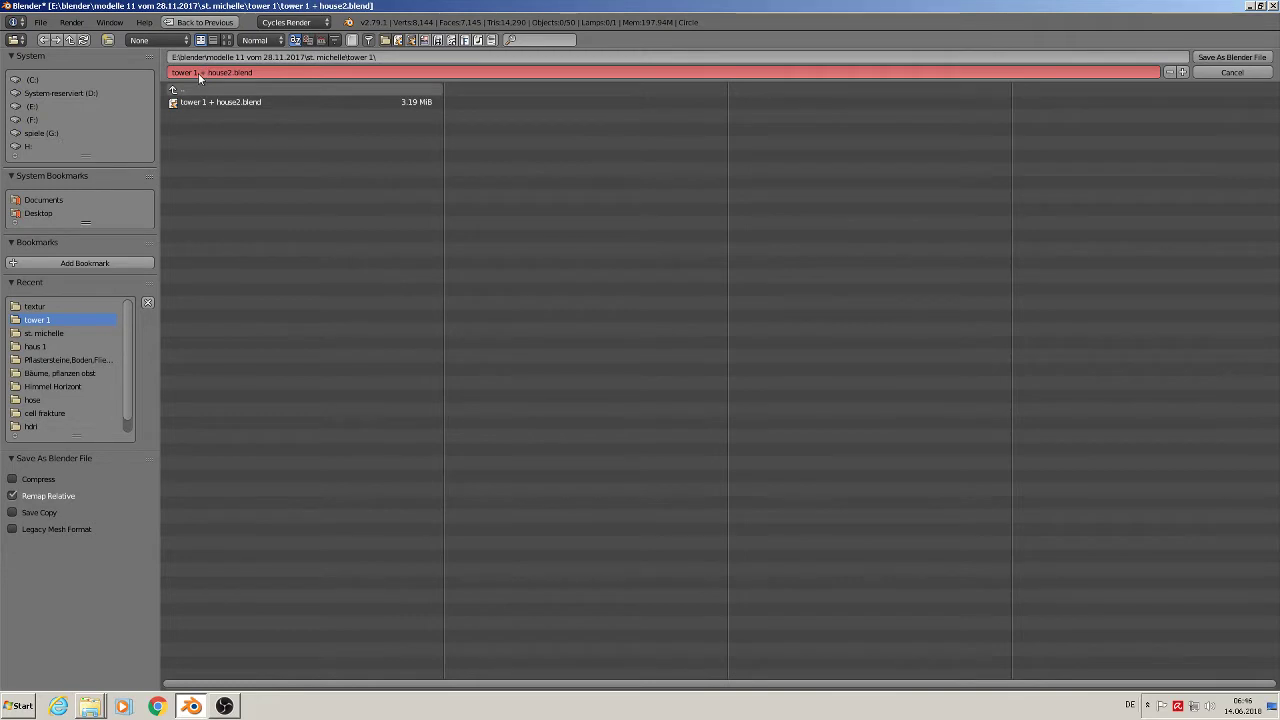
click(236, 73)
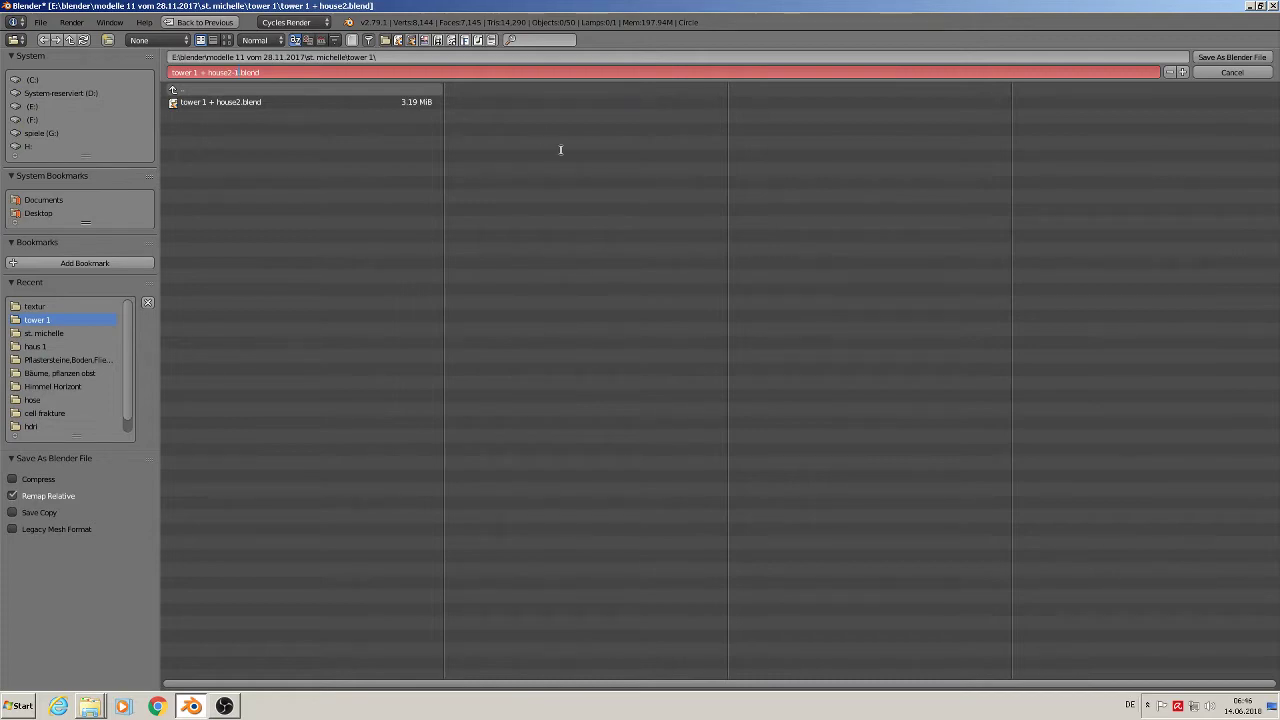
key(Return)
click(1223, 58)
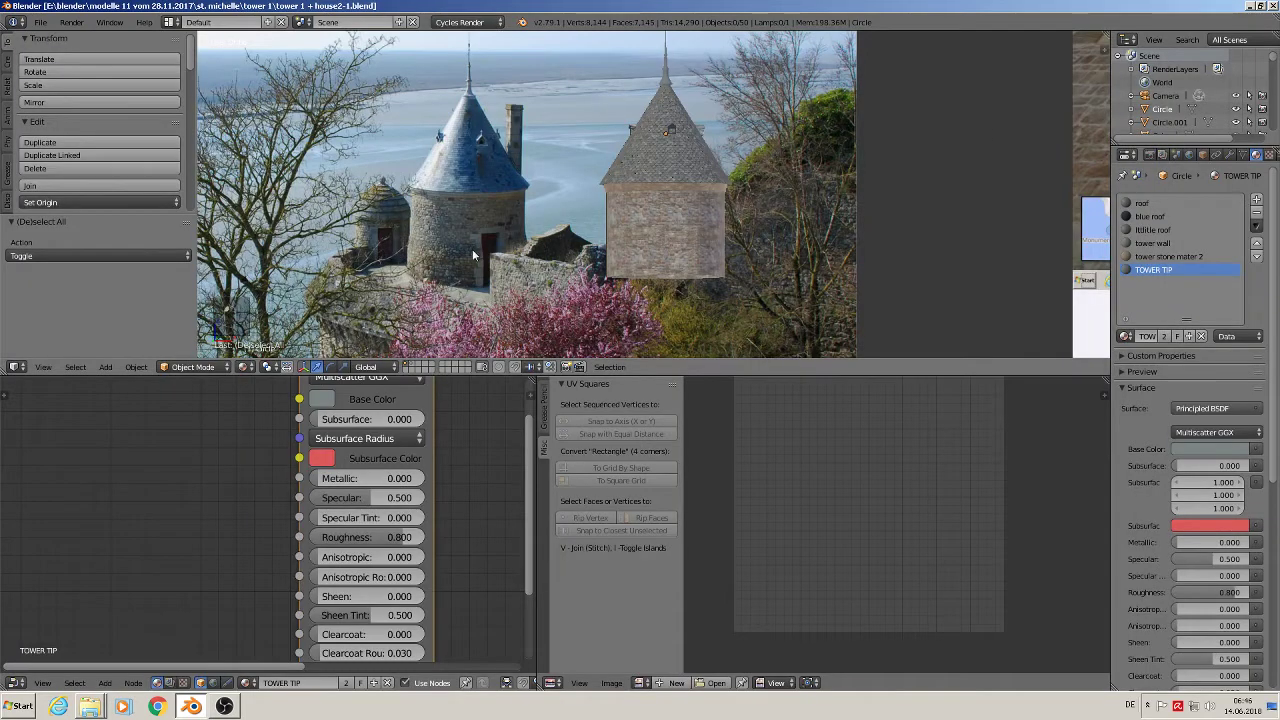
- Duplicate the house's toothed stone corner column and place the copy up beside the reference photos
scroll(432, 232, up, 4)
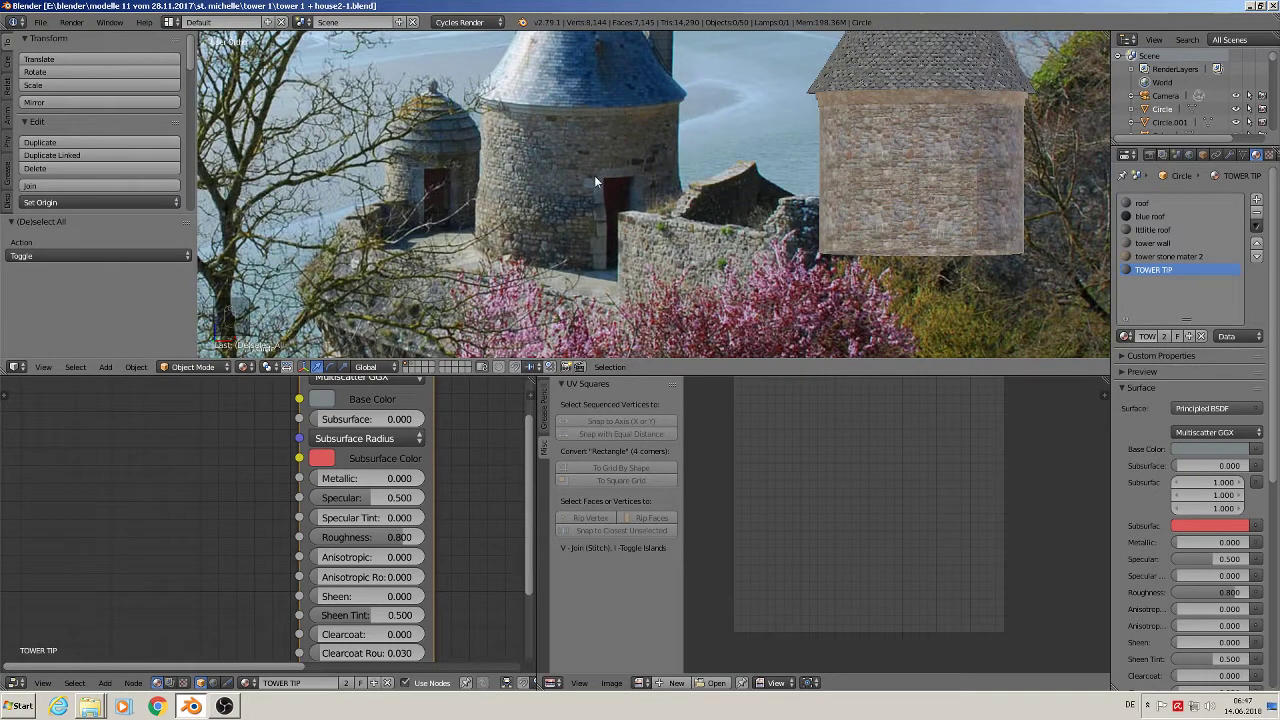
scroll(600, 236, down, 5)
shift+middle_drag(779, 283, 512, 140)
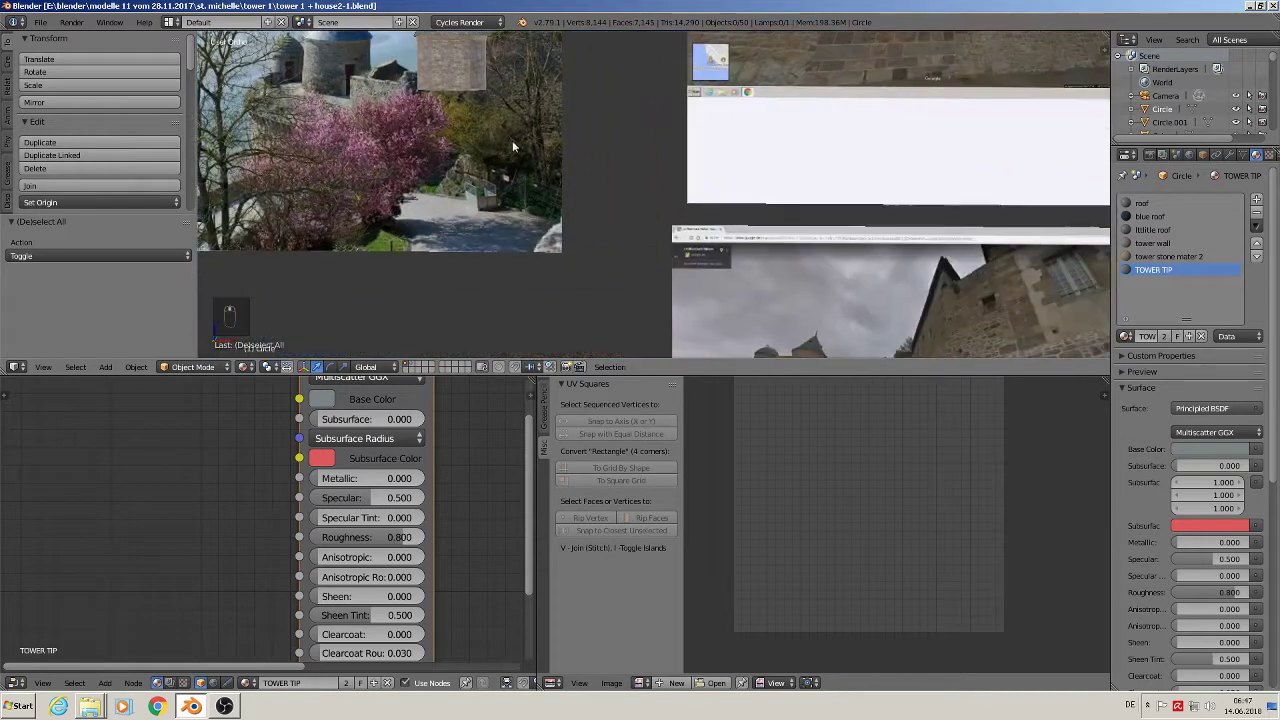
scroll(600, 205, down, 8)
scroll(663, 237, down, 1)
shift+middle_drag(751, 285, 650, 111)
scroll(724, 199, down, 5)
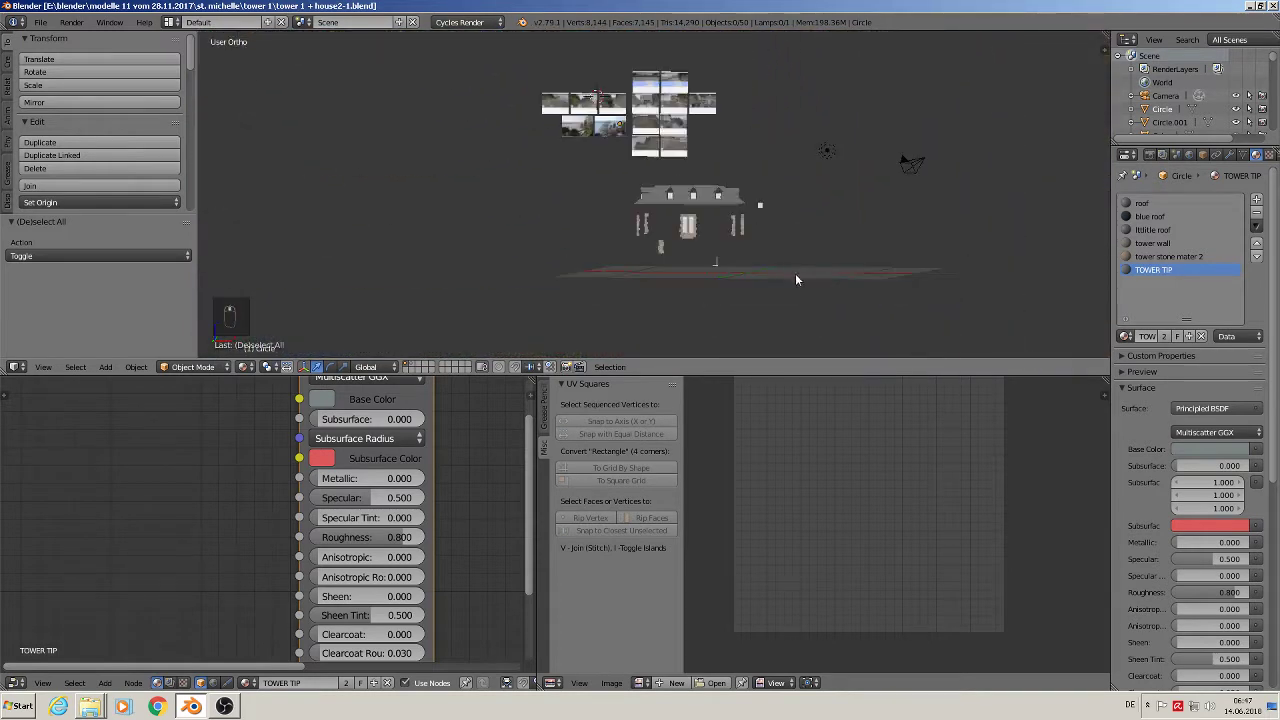
shift+middle_drag(795, 273, 797, 221)
scroll(619, 168, up, 3)
scroll(803, 193, up, 3)
right_click(775, 185)
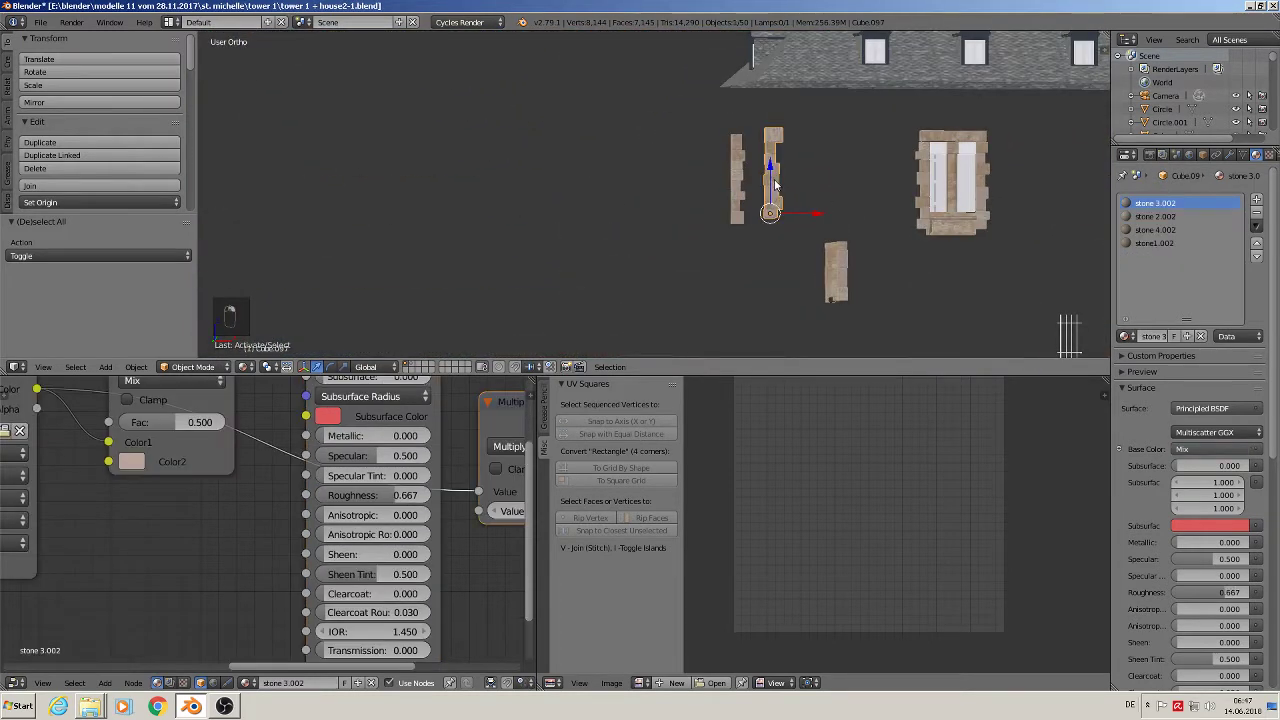
scroll(774, 185, down, 4)
scroll(774, 183, down, 1)
shift+middle_drag(774, 183, 814, 282)
scroll(818, 298, down, 3)
scroll(812, 293, up, 3)
key(shift+d)
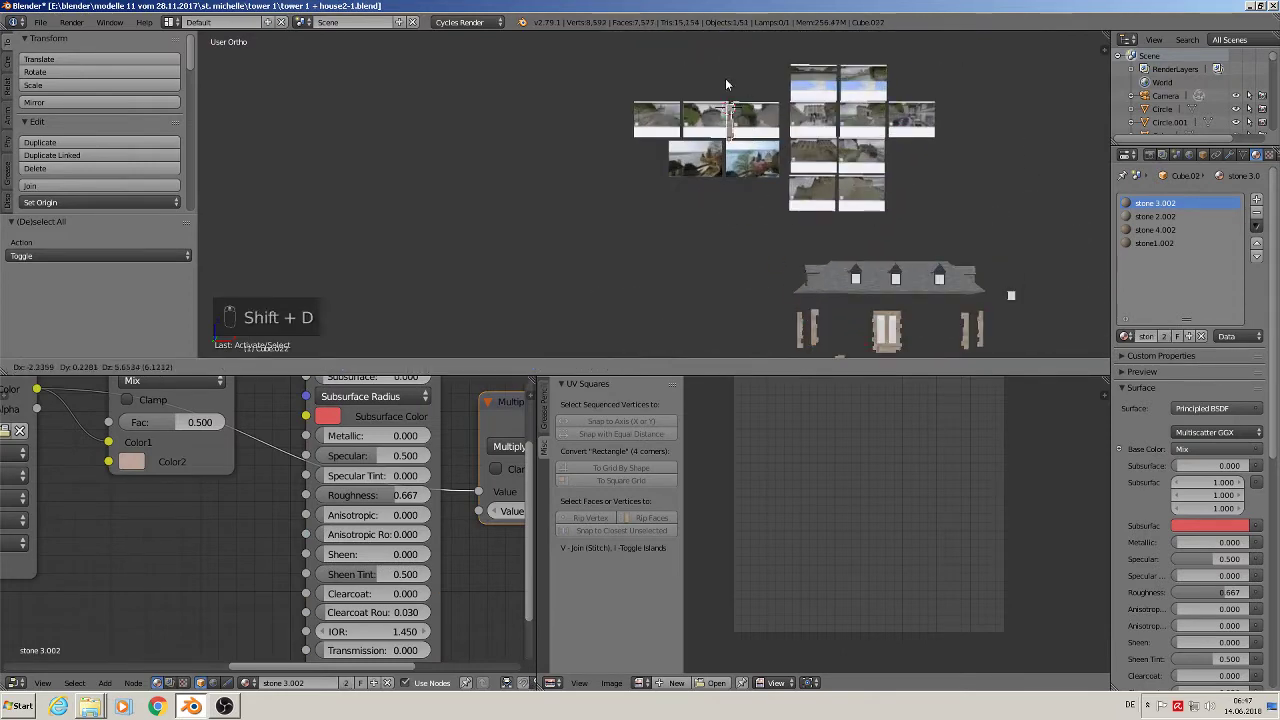
click(727, 85)
- Move the stone column copy 1.267 along X and -0.816 along Z, over the photo with the modeled tower
scroll(735, 110, up, 4)
scroll(756, 160, up, 3)
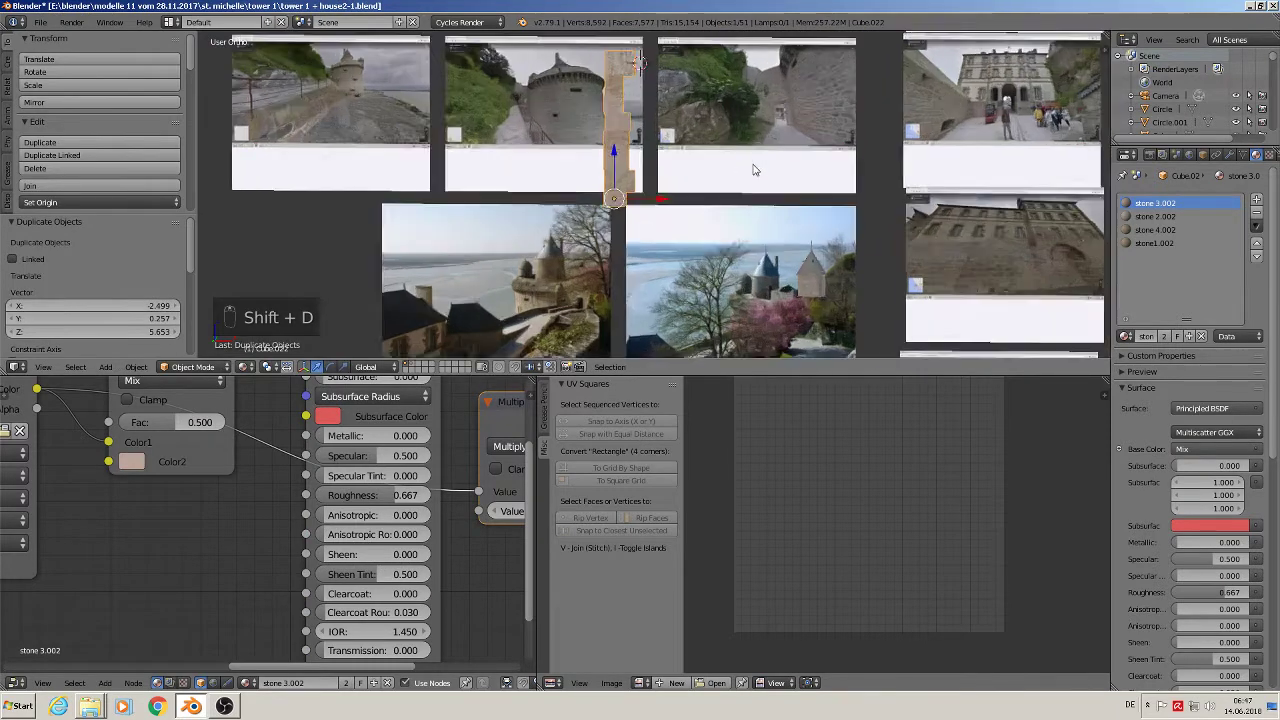
key(g)
key(x)
click(890, 264)
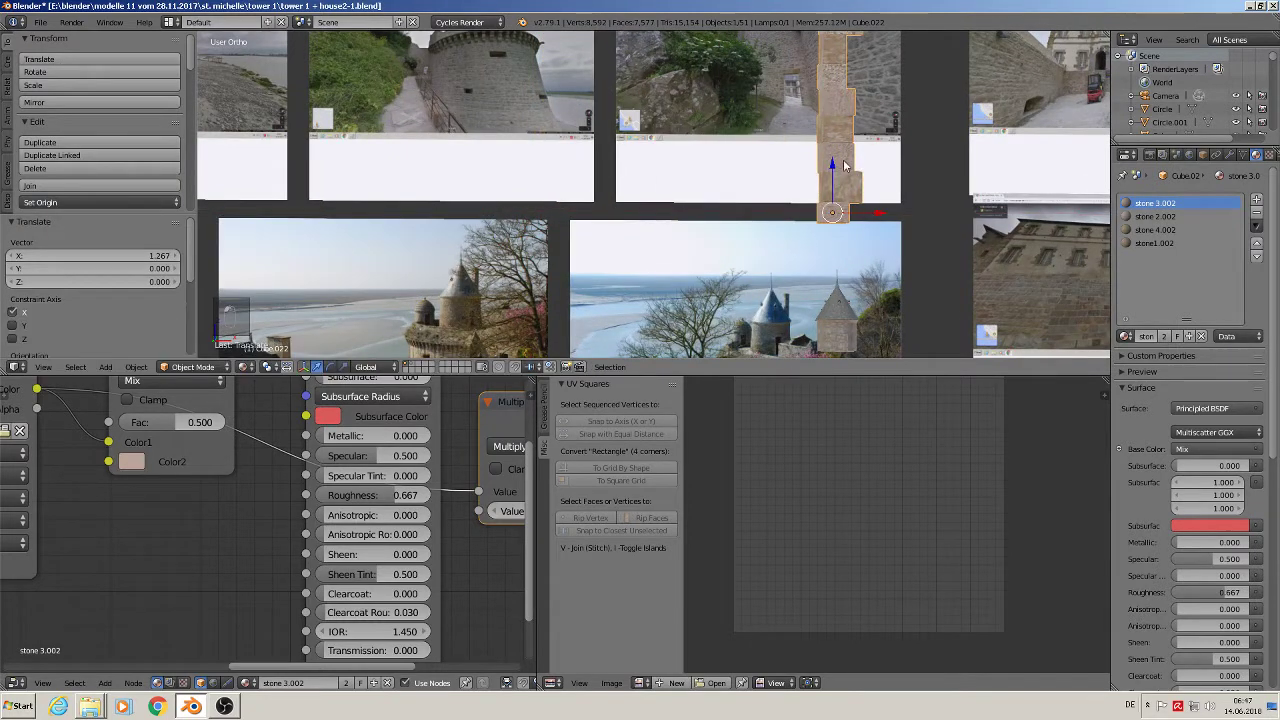
drag(837, 162, 866, 343)
shift+middle_drag(870, 321, 722, 218)
- Scale the stone column copy by 0.129 and raise it 0.175 along Z toward the tower wall
scroll(716, 210, up, 1)
key(s)
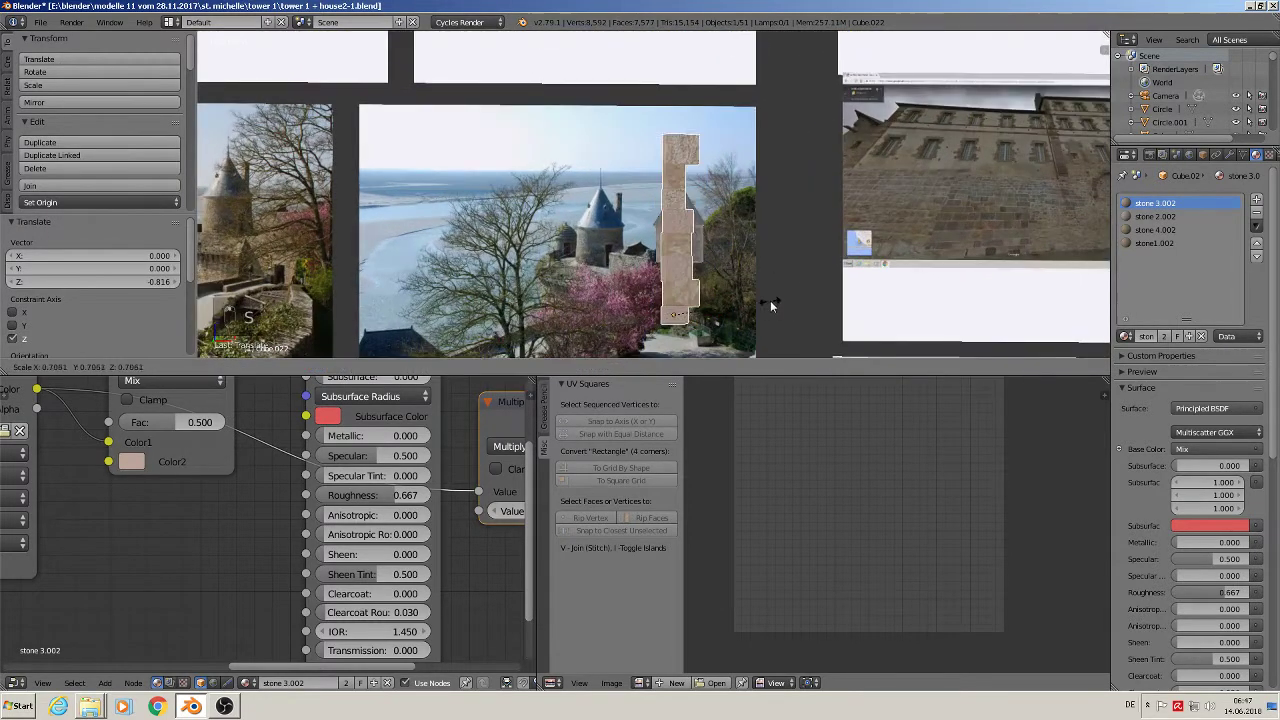
click(695, 303)
scroll(695, 303, up, 3)
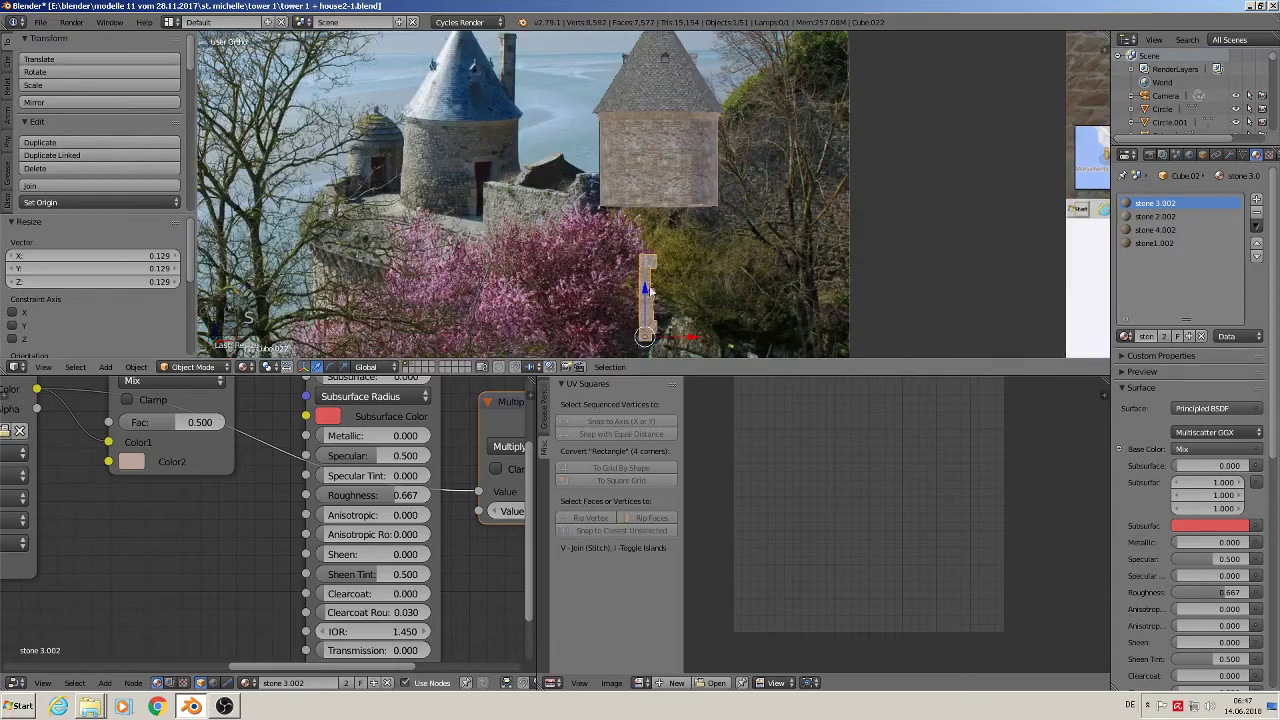
key(g)
key(z)
click(661, 174)
- Shrink the stone column a little more and shift it 0.072 along X and 0.020 along Z
scroll(665, 178, up, 3)
key(s)
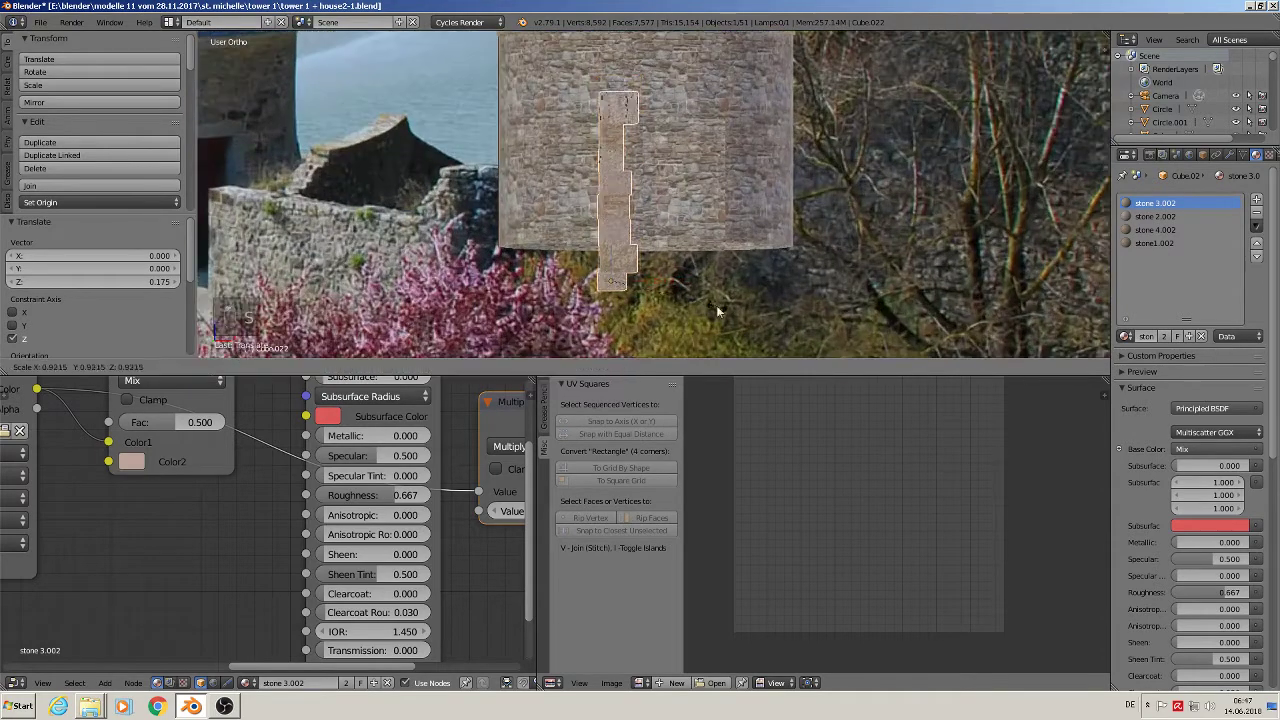
click(686, 290)
key(g)
key(x)
click(742, 232)
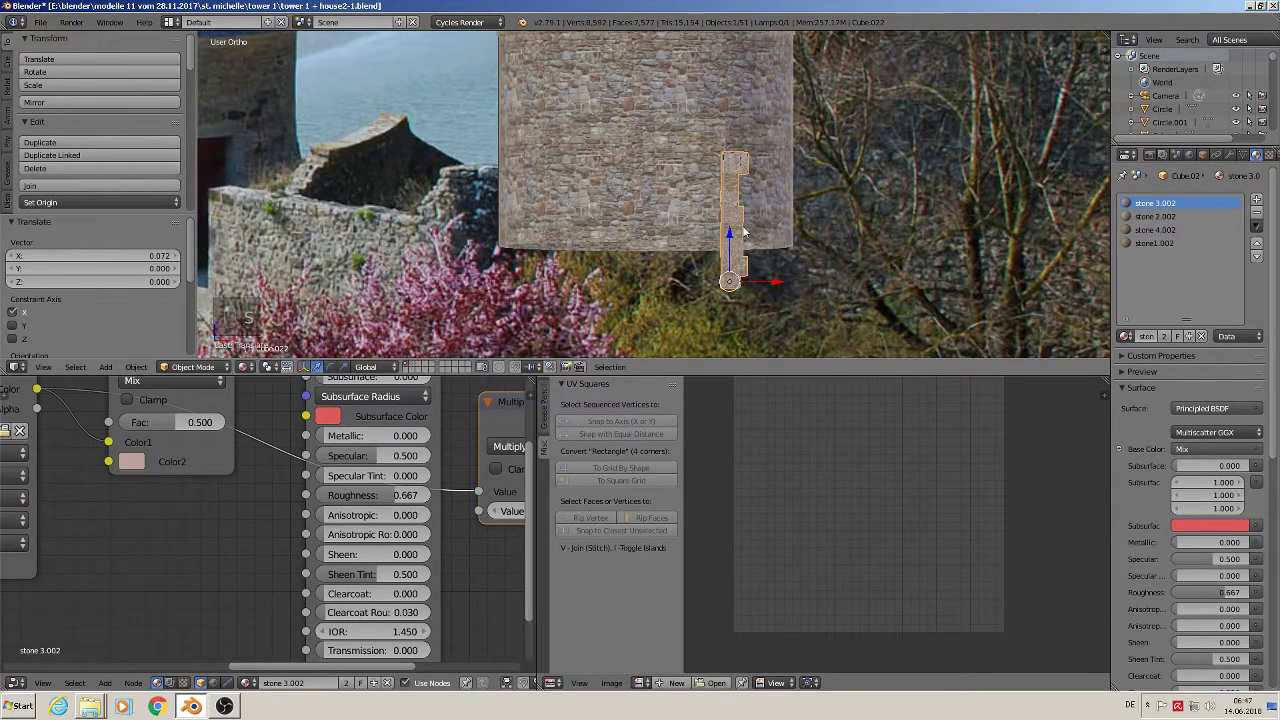
drag(731, 234, 731, 201)
- Bring the stone column to the tower's depth by moving it 5.569 and another 0.947 along Y
middle_drag(731, 203, 765, 229)
key(KP_Divide)
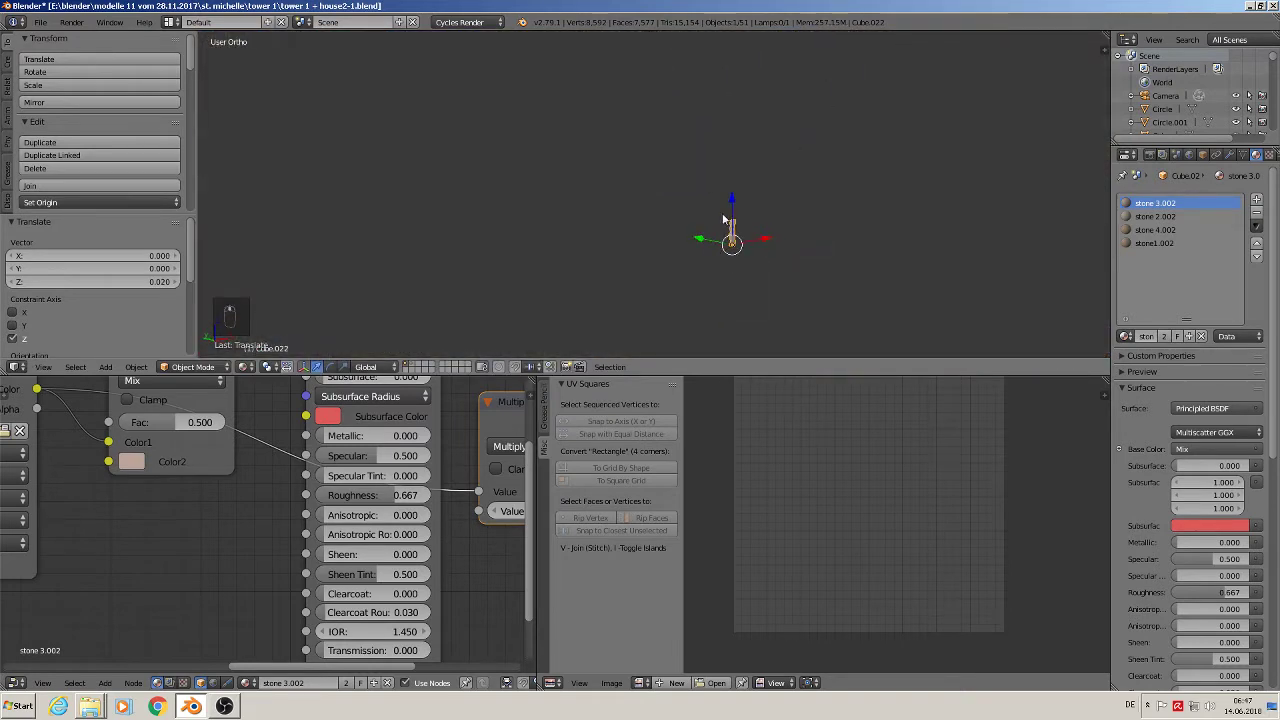
scroll(705, 226, down, 2)
drag(689, 229, 278, 90)
shift+middle_drag(297, 107, 656, 245)
scroll(648, 243, up, 1)
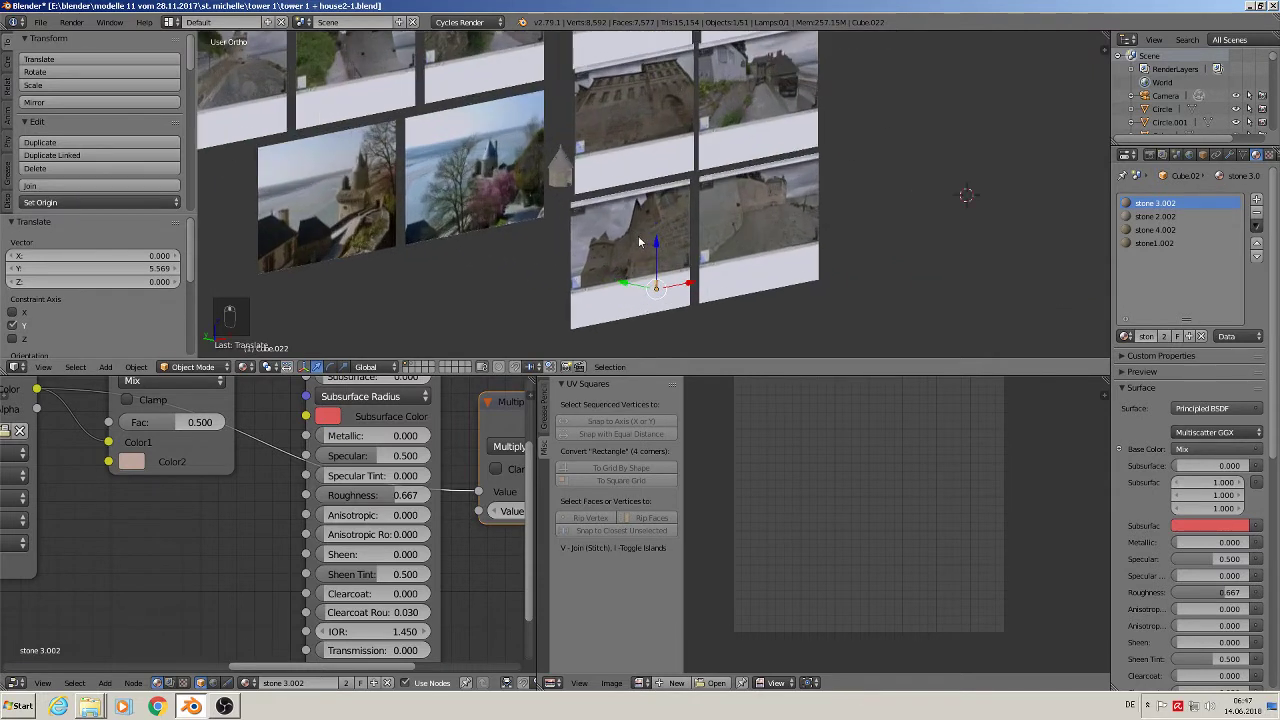
key(g)
key(y)
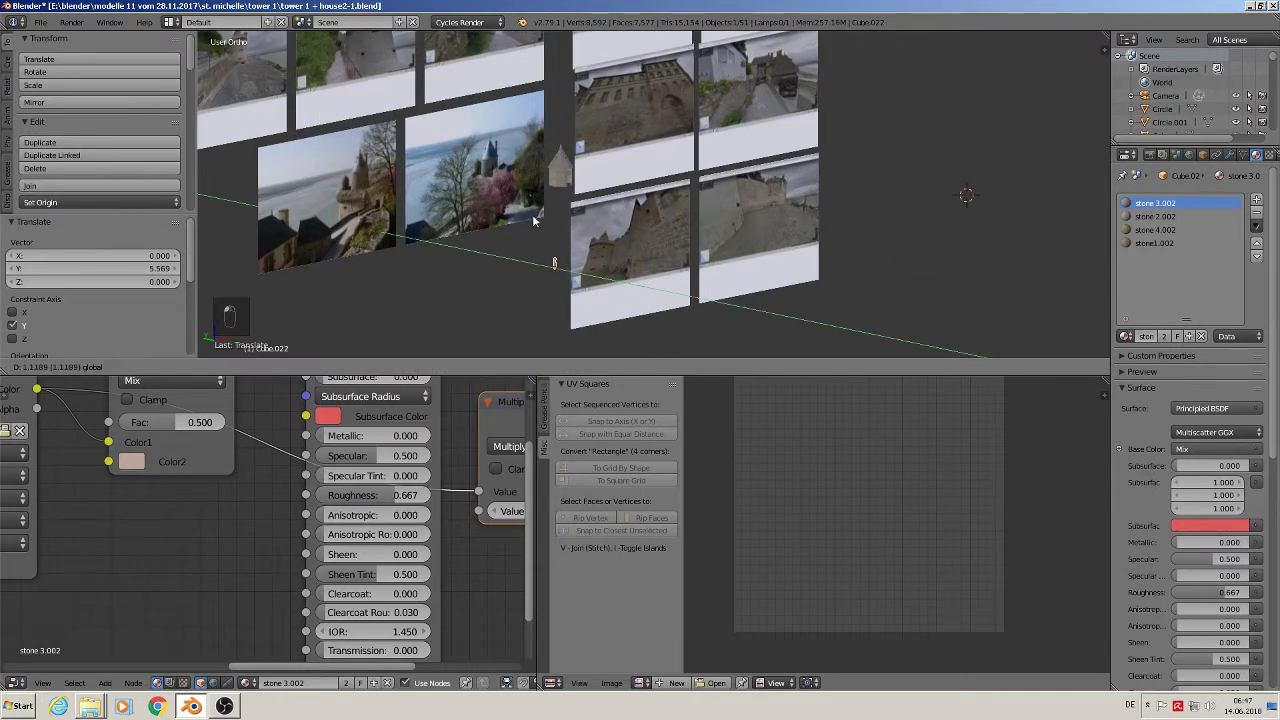
click(565, 197)
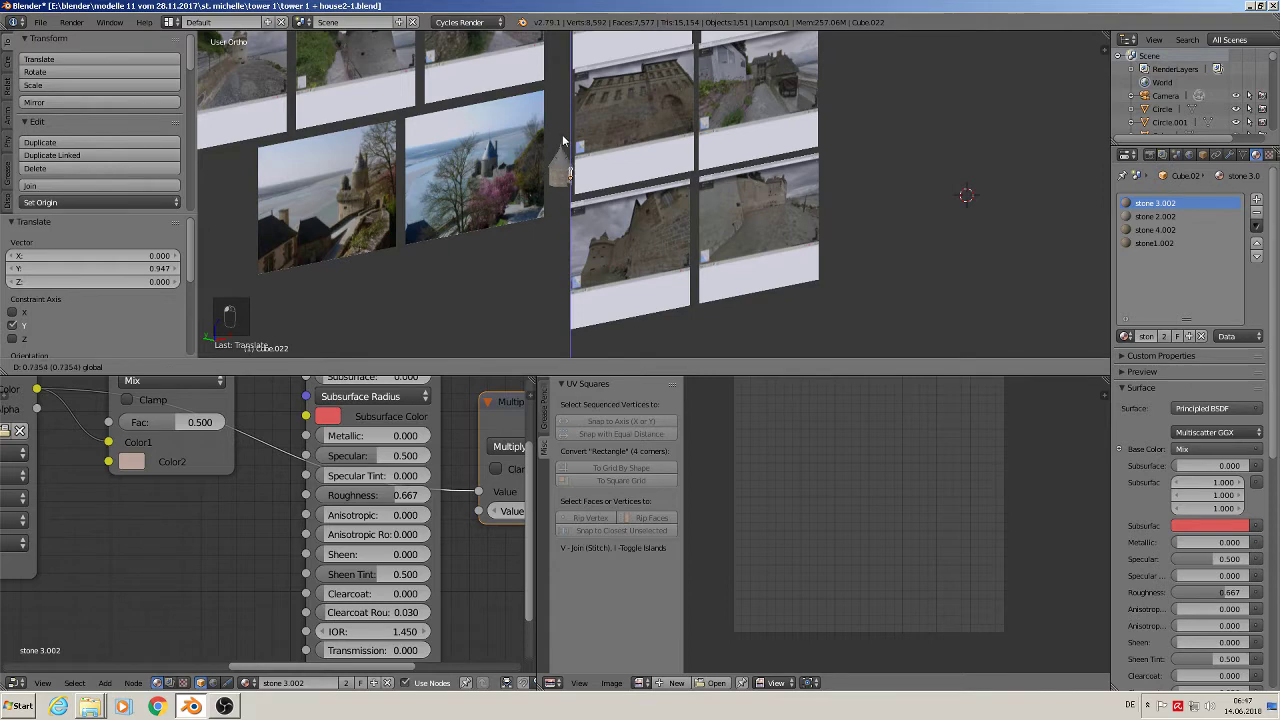
- Move the stone column closer to the tower: 0.735 along Z, 1.524 along X and 0.921 along Y
drag(563, 141, 563, 141)
middle_drag(563, 141, 566, 182)
drag(605, 162, 632, 152)
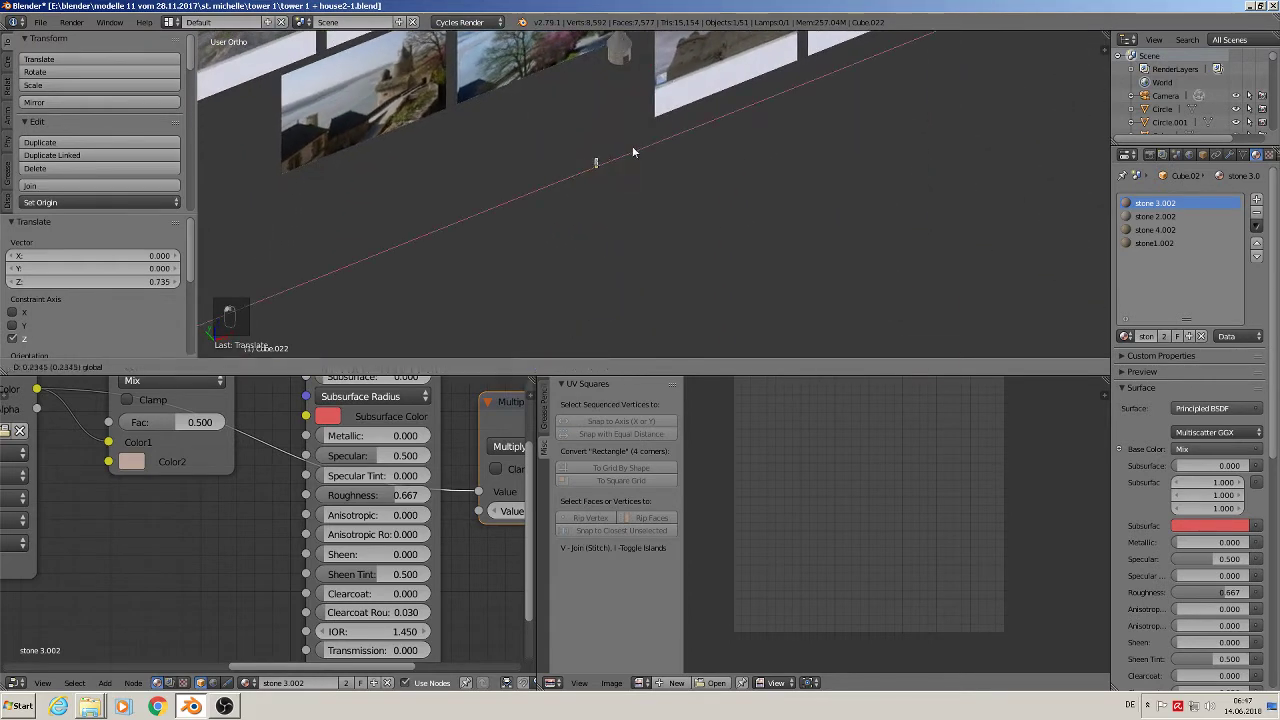
click(750, 97)
key(g)
key(y)
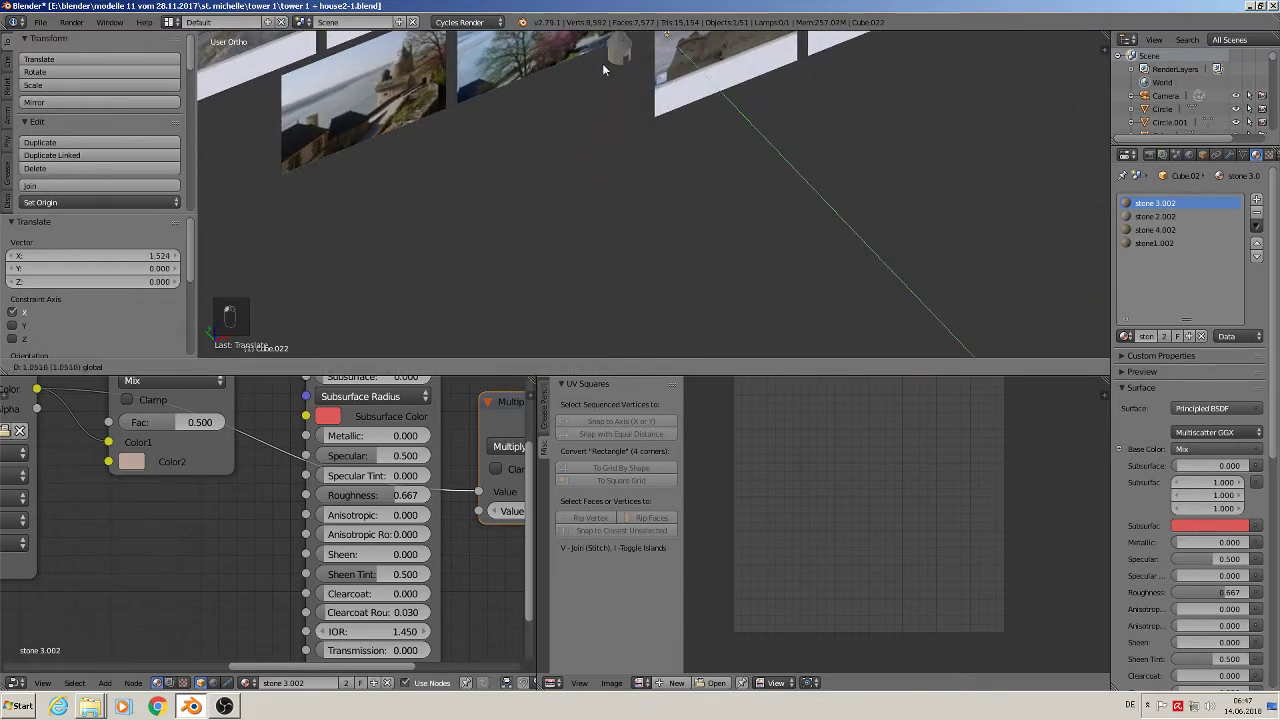
click(605, 62)
- Shift the stone column -0.412 along X, frame it in the view and move it along Y toward the tower
key(g)
key(x)
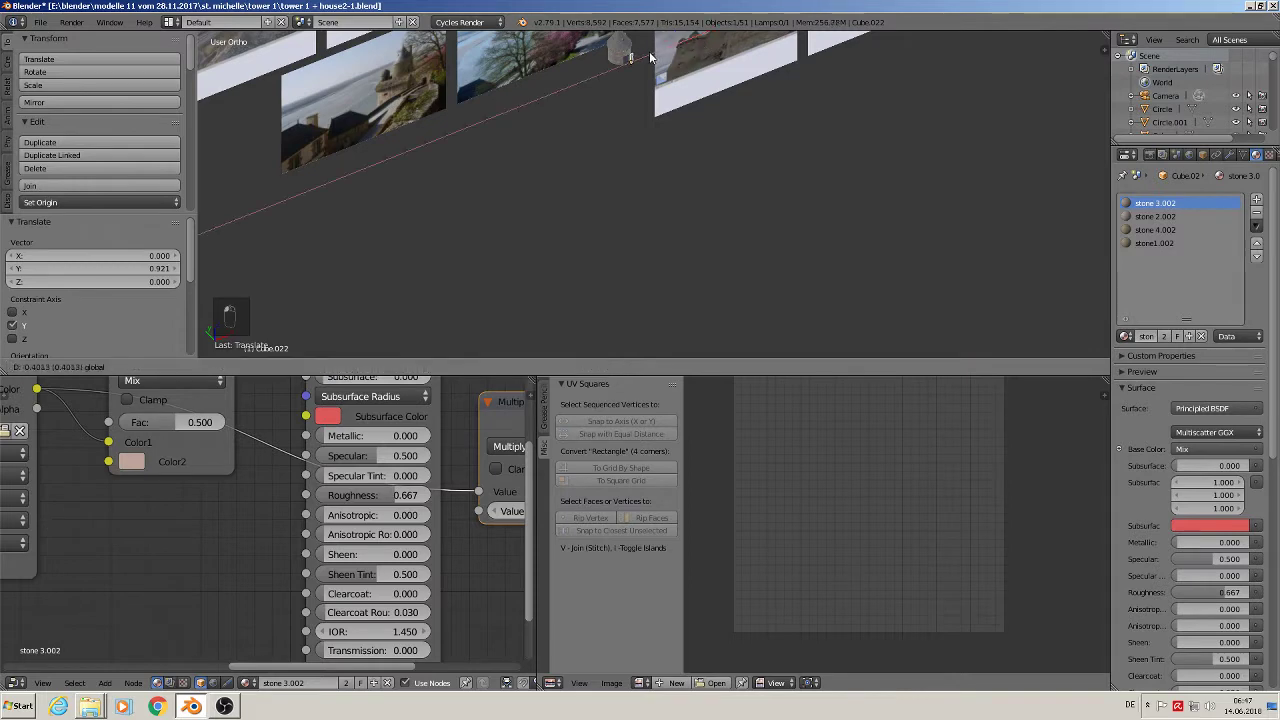
click(652, 50)
key(KP_Decimal)
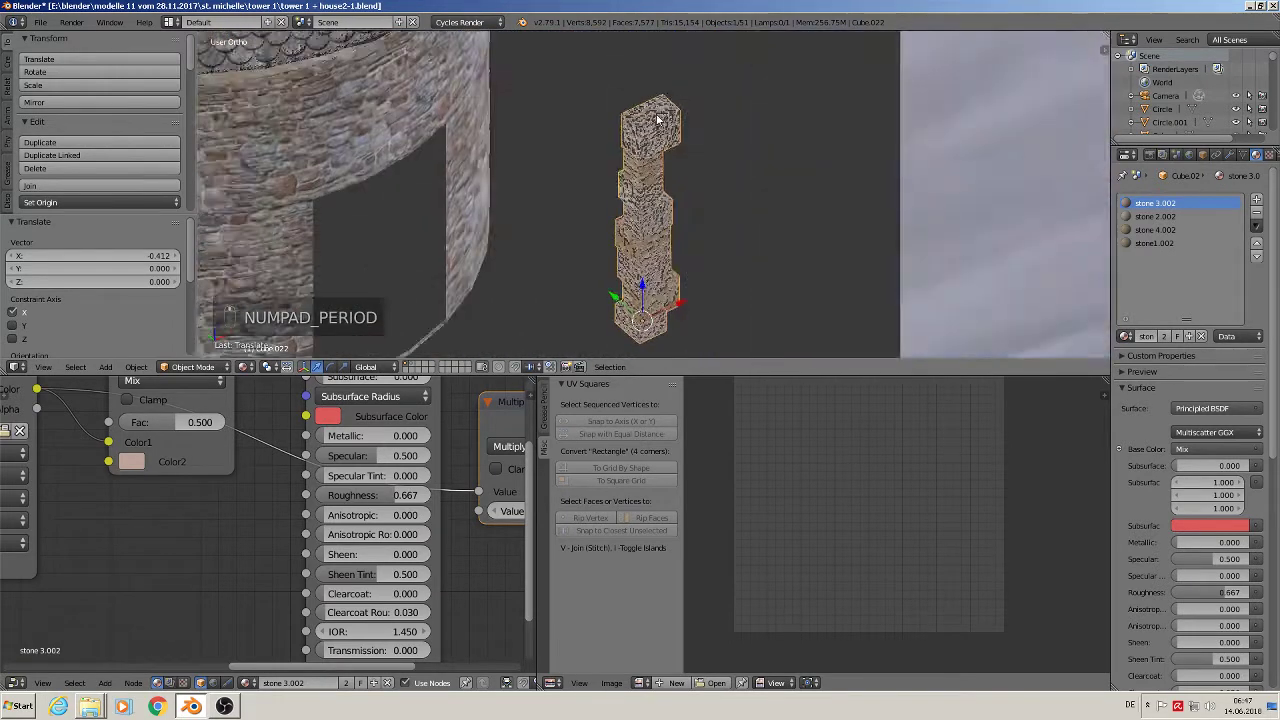
middle_drag(657, 119, 638, 235)
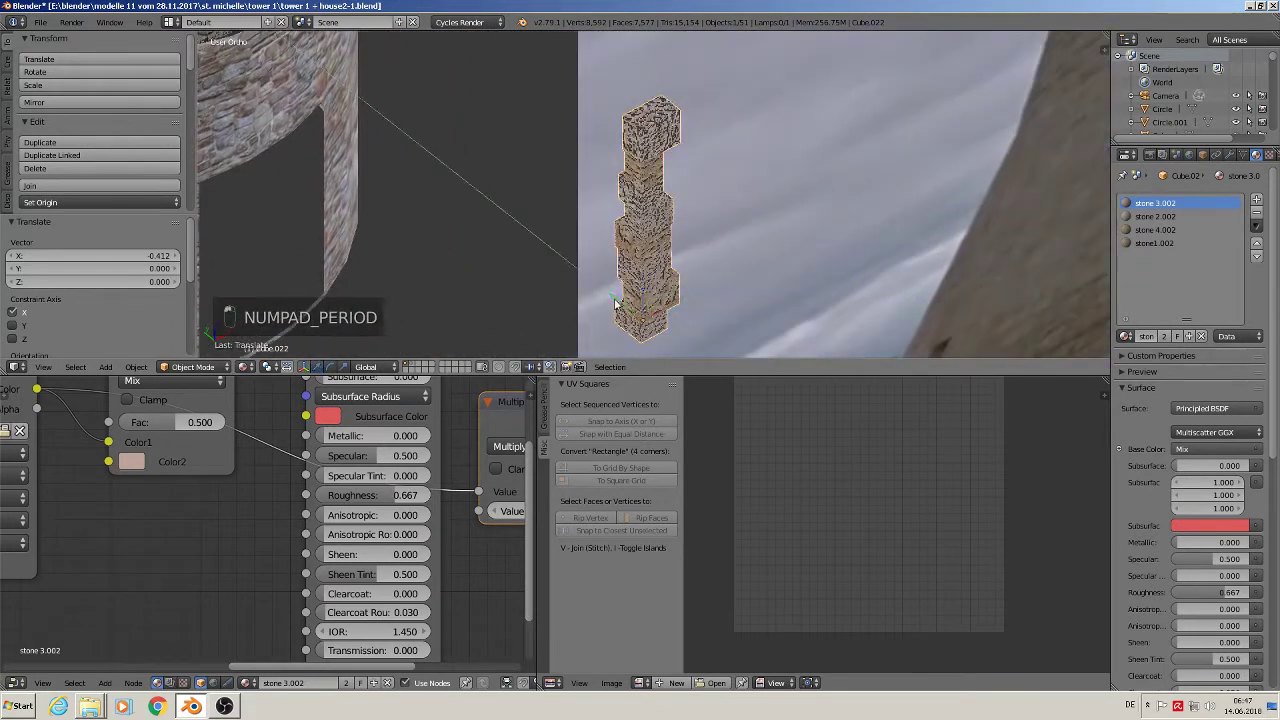
drag(615, 304, 354, 189)
middle_drag(356, 189, 656, 162)
- Lower the stone column by 0.225 along Z and move it 0.265 along Y to the tower
scroll(383, 151, down, 6)
key(g)
key(z)
click(640, 322)
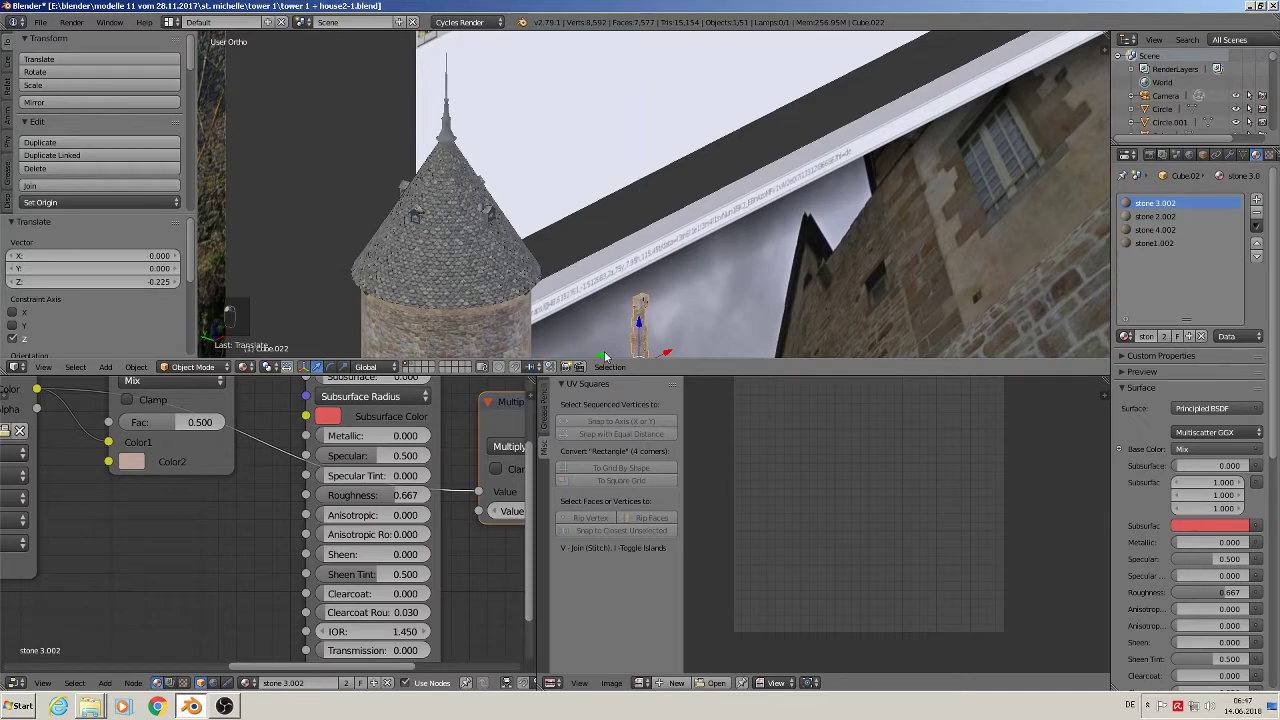
key(g)
key(y)
click(453, 288)
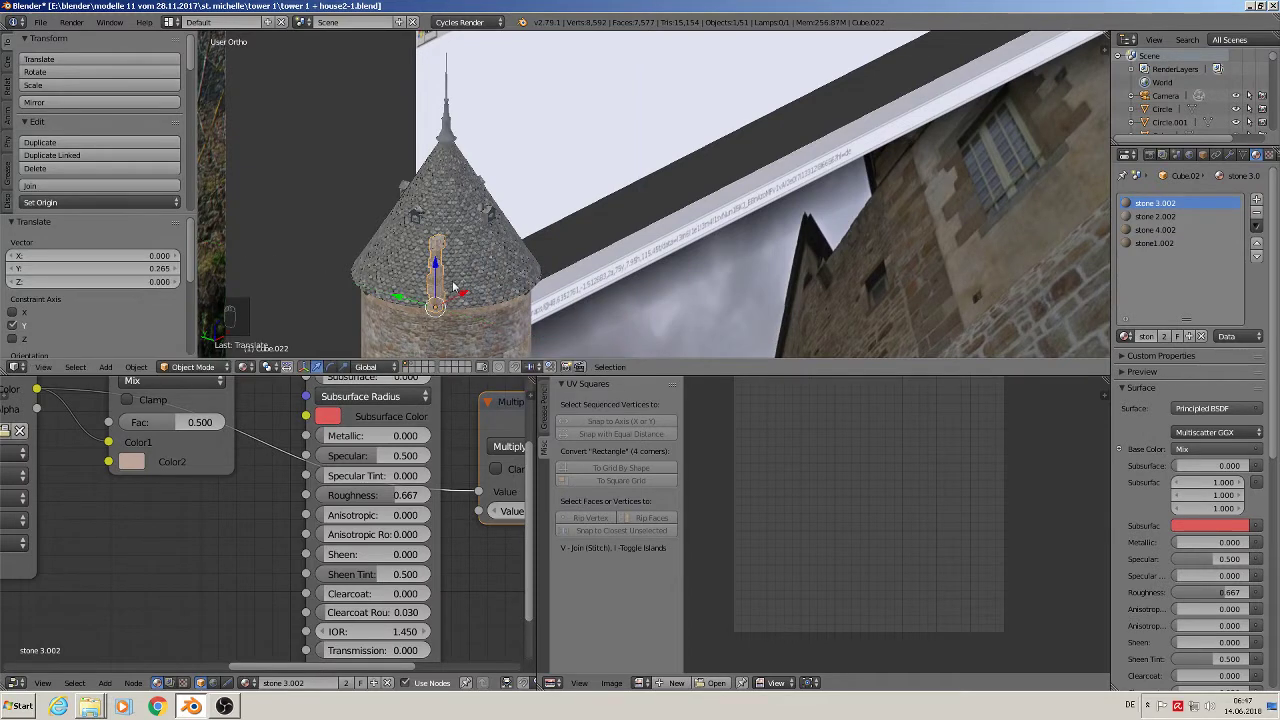
- Align the stone column with the tower's doorway by moving it 0.175 and 0.125 along X and 0.109 along Y
key(g)
key(x)
click(550, 288)
middle_drag(550, 288, 513, 264)
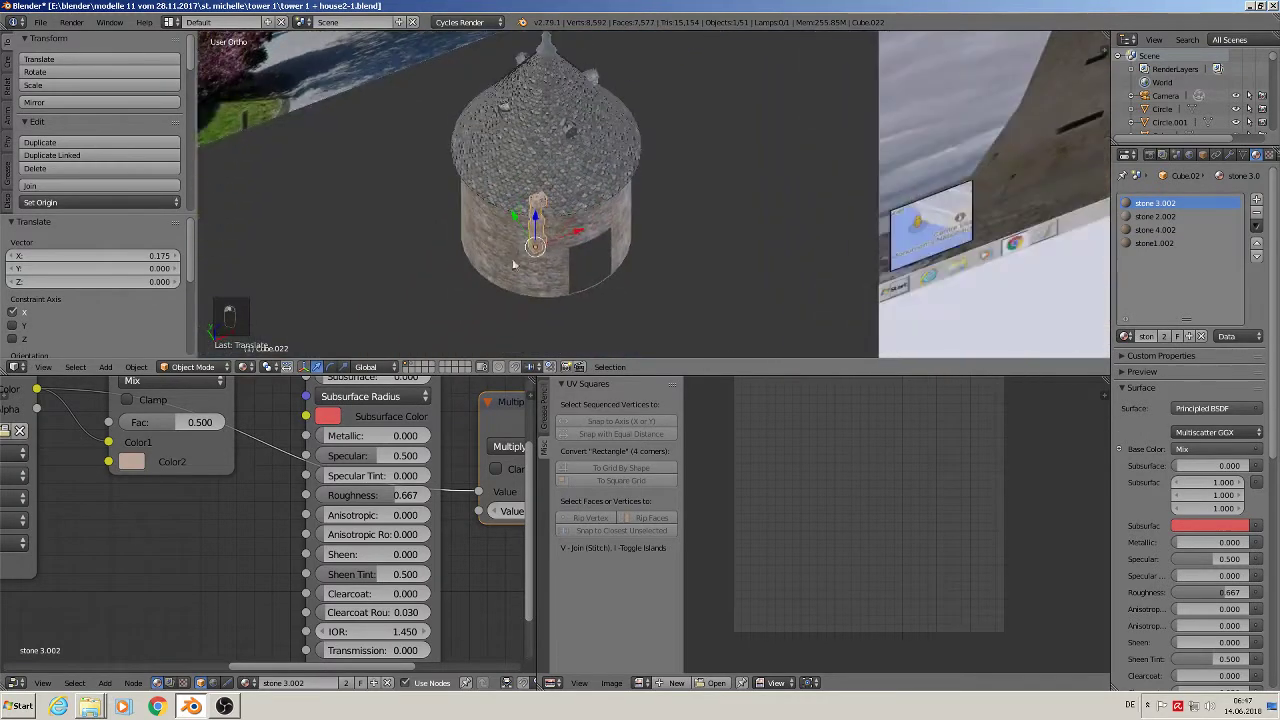
drag(566, 234, 619, 176)
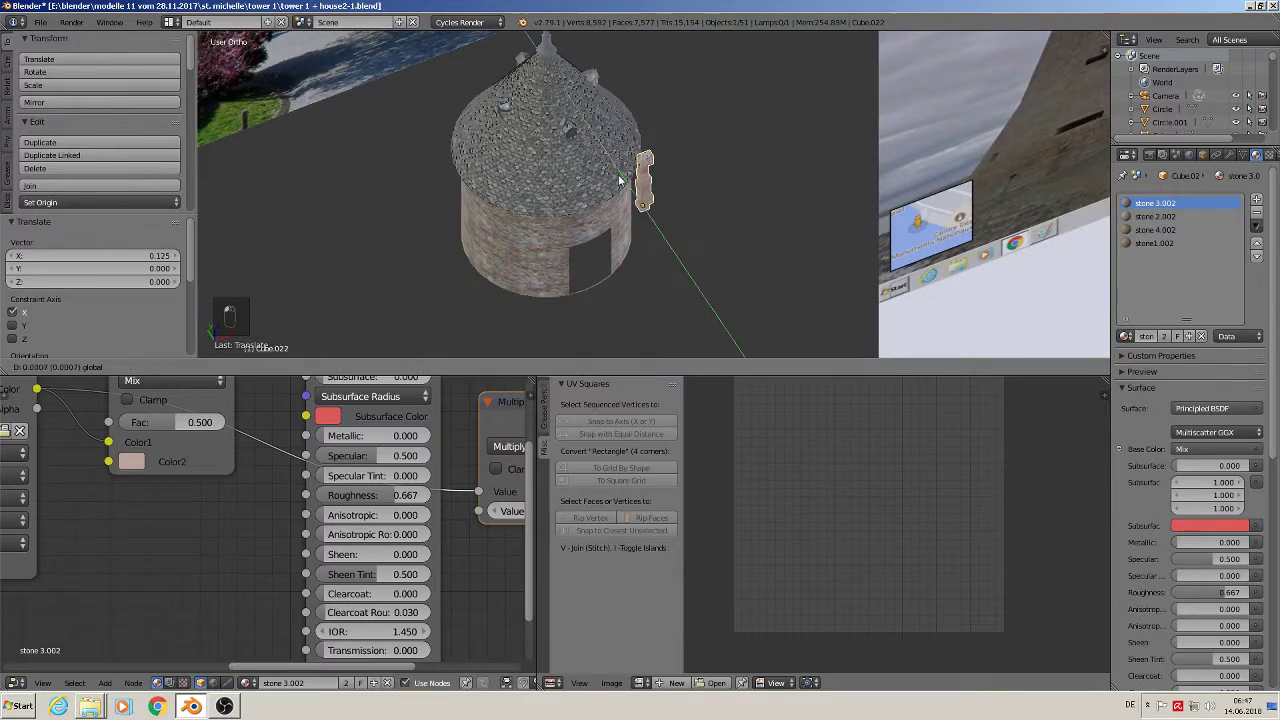
click(548, 120)
- Lower the stone column by 0.183 and a further 0.056 along Z to the base of the doorway
key(g)
key(z)
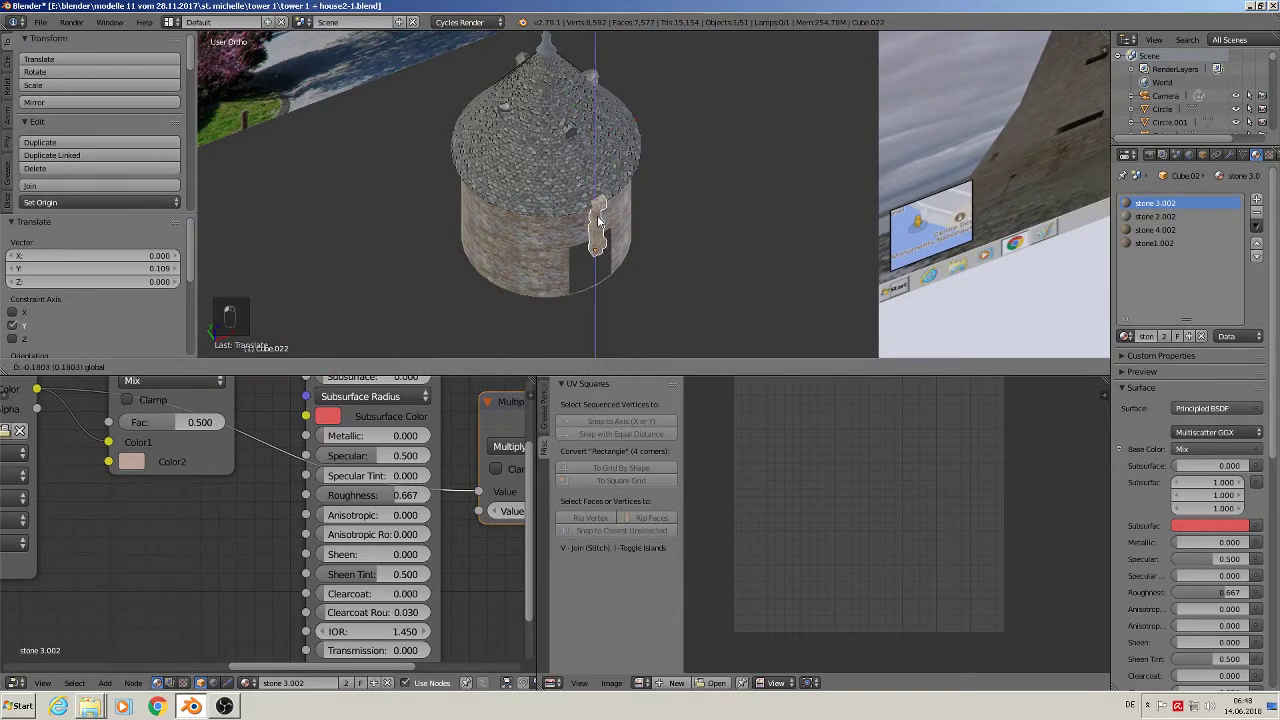
click(598, 220)
scroll(598, 222, up, 6)
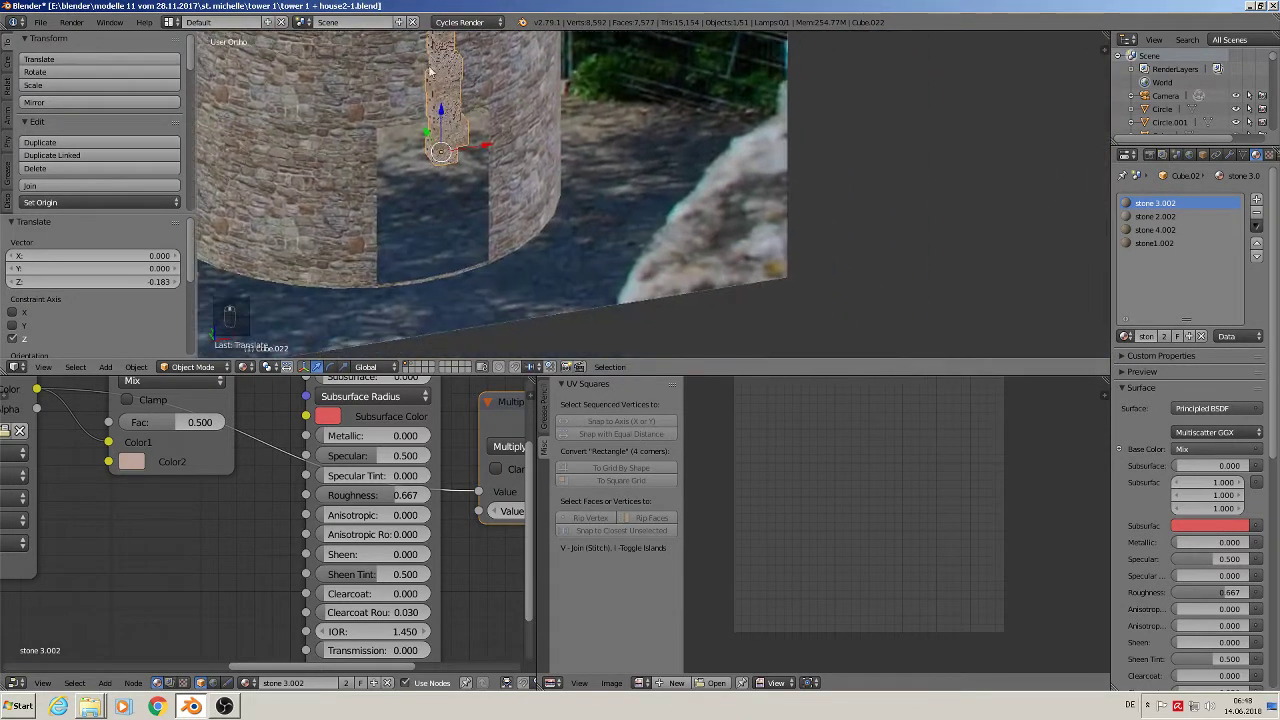
key(g)
key(z)
click(462, 237)
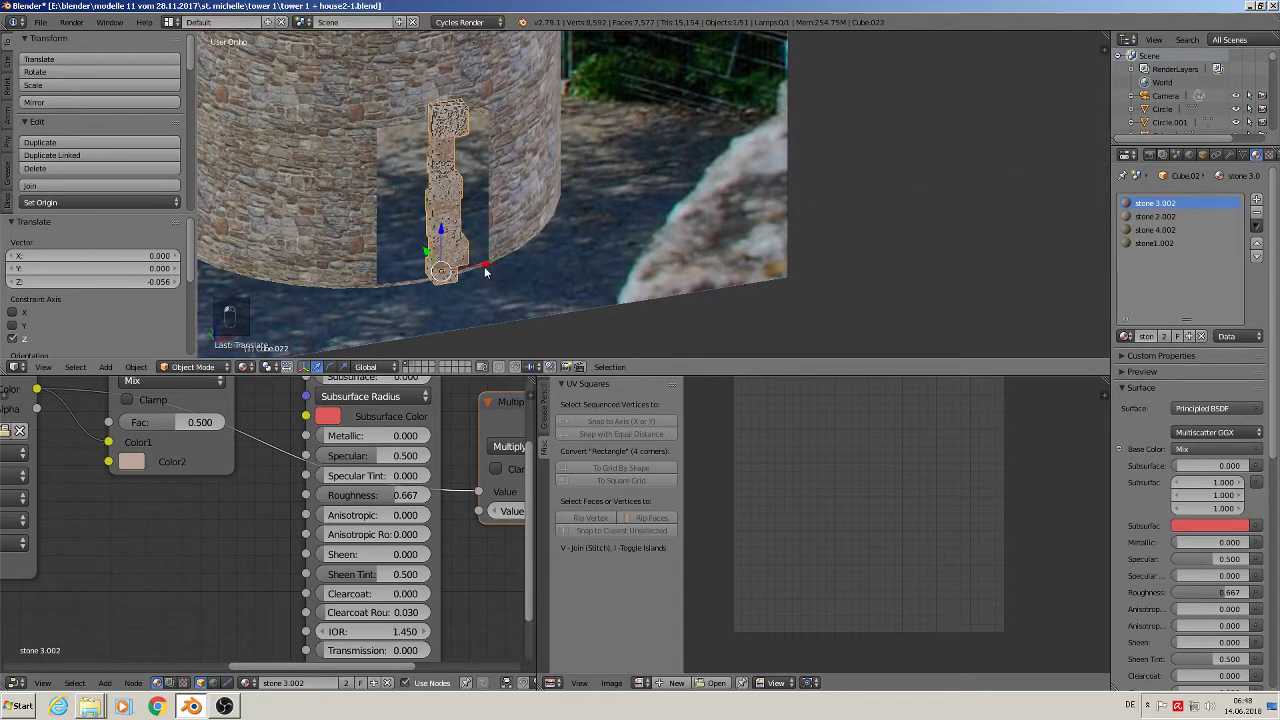
- Move the stone column 0.026 and another 0.003 along X against the doorway's side edge
drag(485, 267, 539, 238)
scroll(542, 240, up, 3)
middle_drag(542, 240, 481, 207)
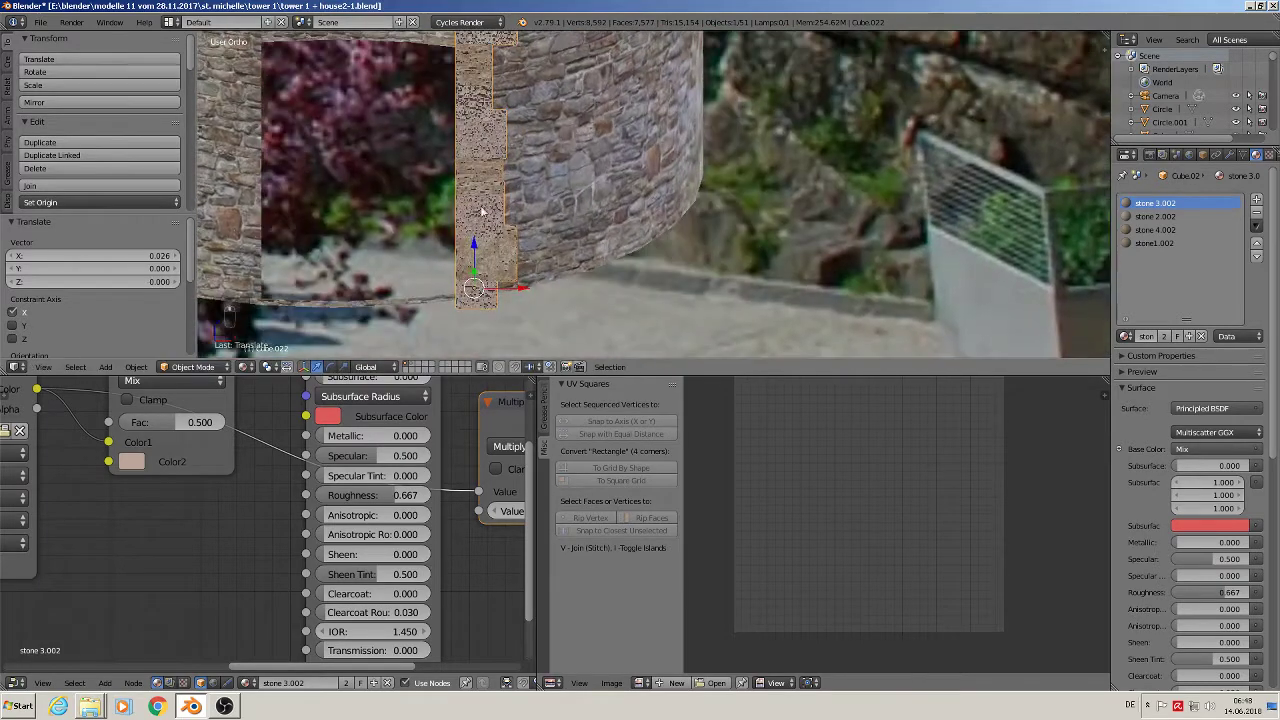
drag(517, 286, 528, 278)
middle_drag(528, 278, 556, 242)
- Move the stone column 0.018 along Y and lower it by 0.003 along Z beside the doorway
key(g)
key(y)
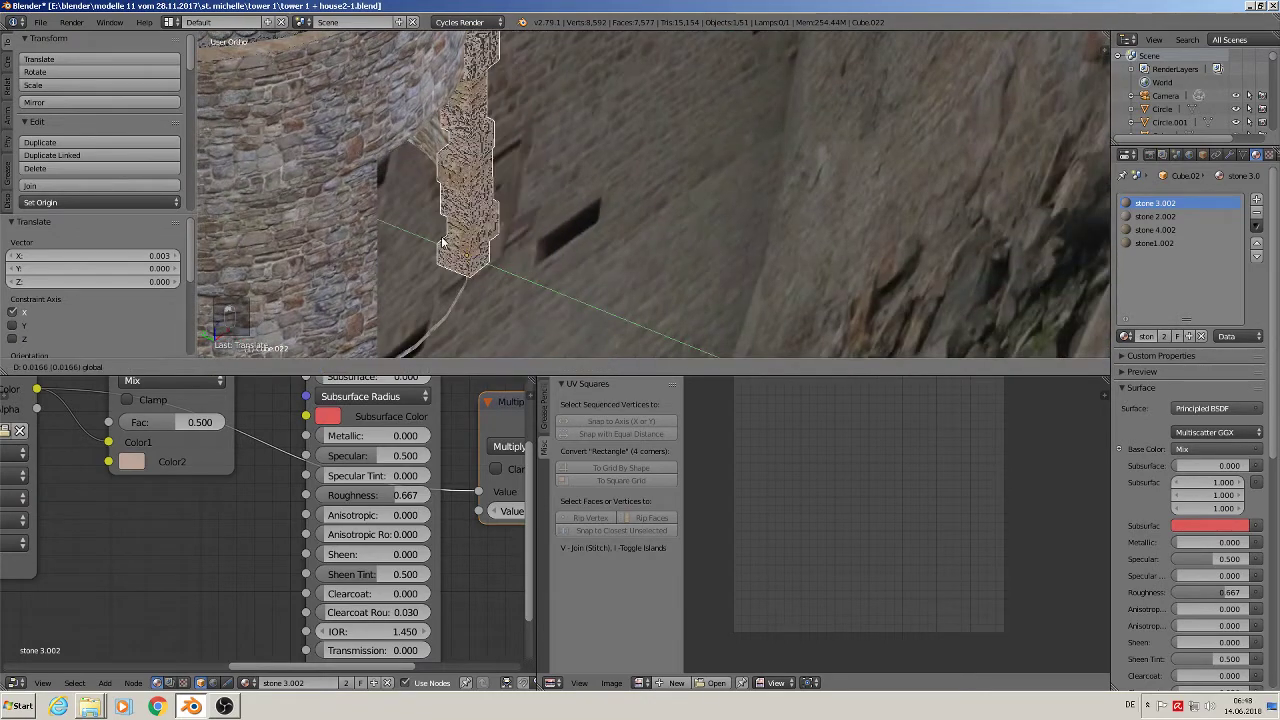
click(438, 242)
middle_drag(388, 224, 346, 169)
key(g)
key(y)
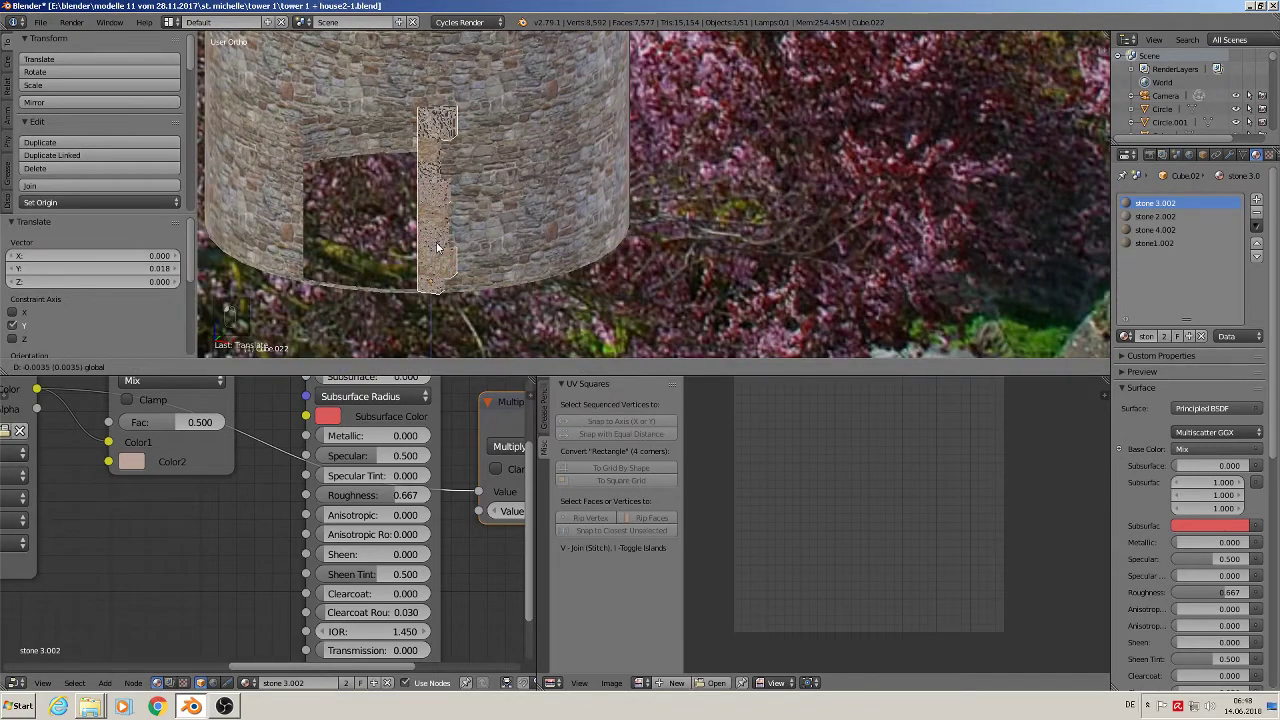
click(441, 245)
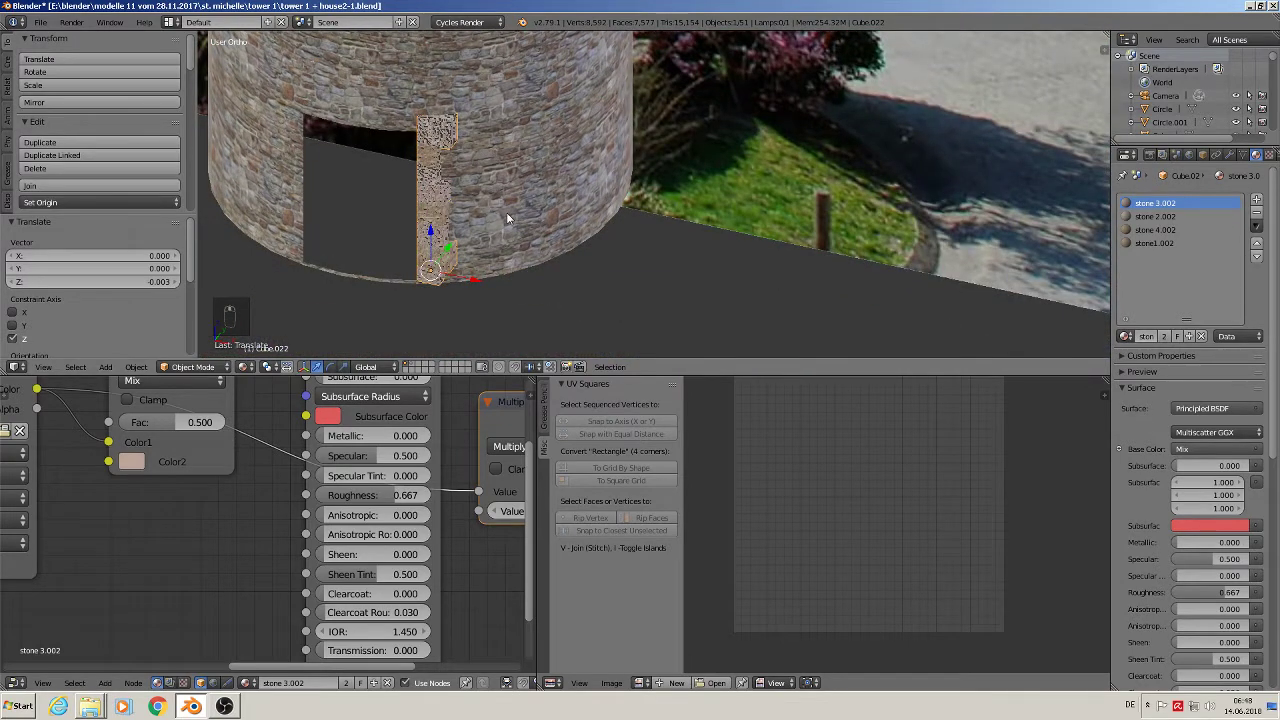
- Duplicate the stone column and move the copy -0.063 along X to the opposite side of the doorway
key(shift+d)
right_click(506, 212)
drag(477, 285, 339, 233)
- Rotate the original stone column 21.9° around Z to follow the tower's curved wall
right_click(430, 199)
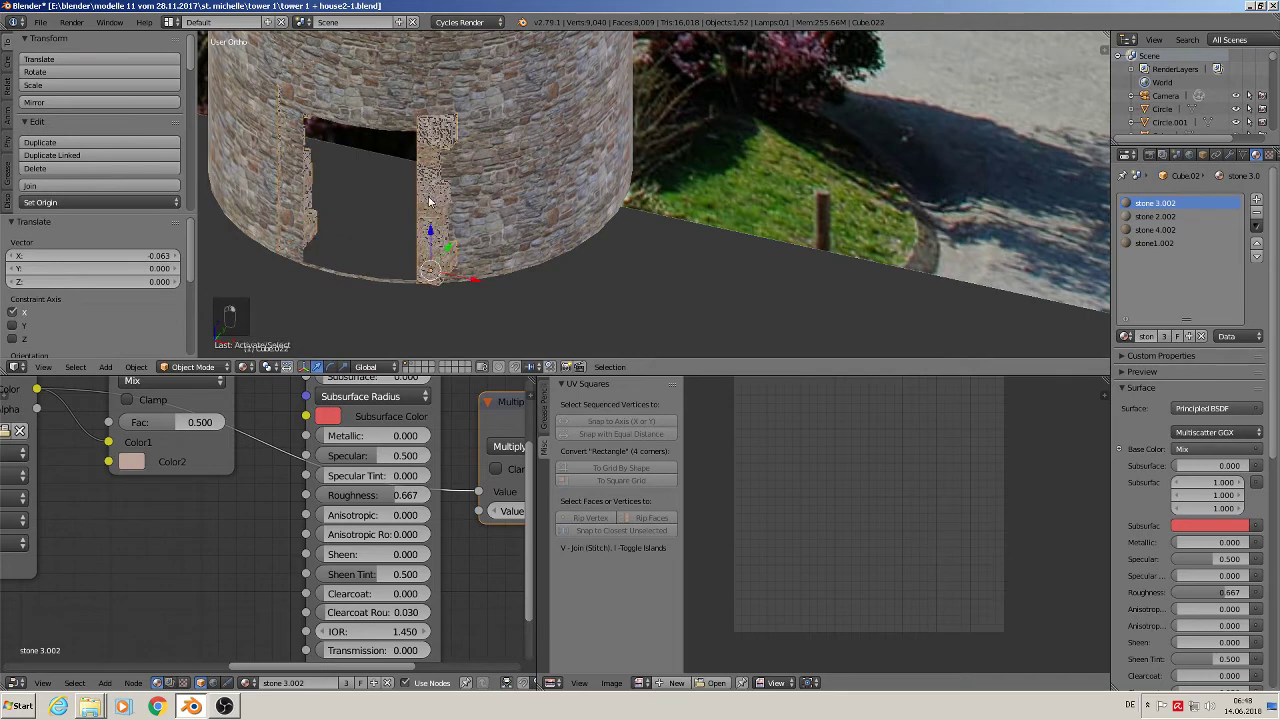
key(r)
key(z)
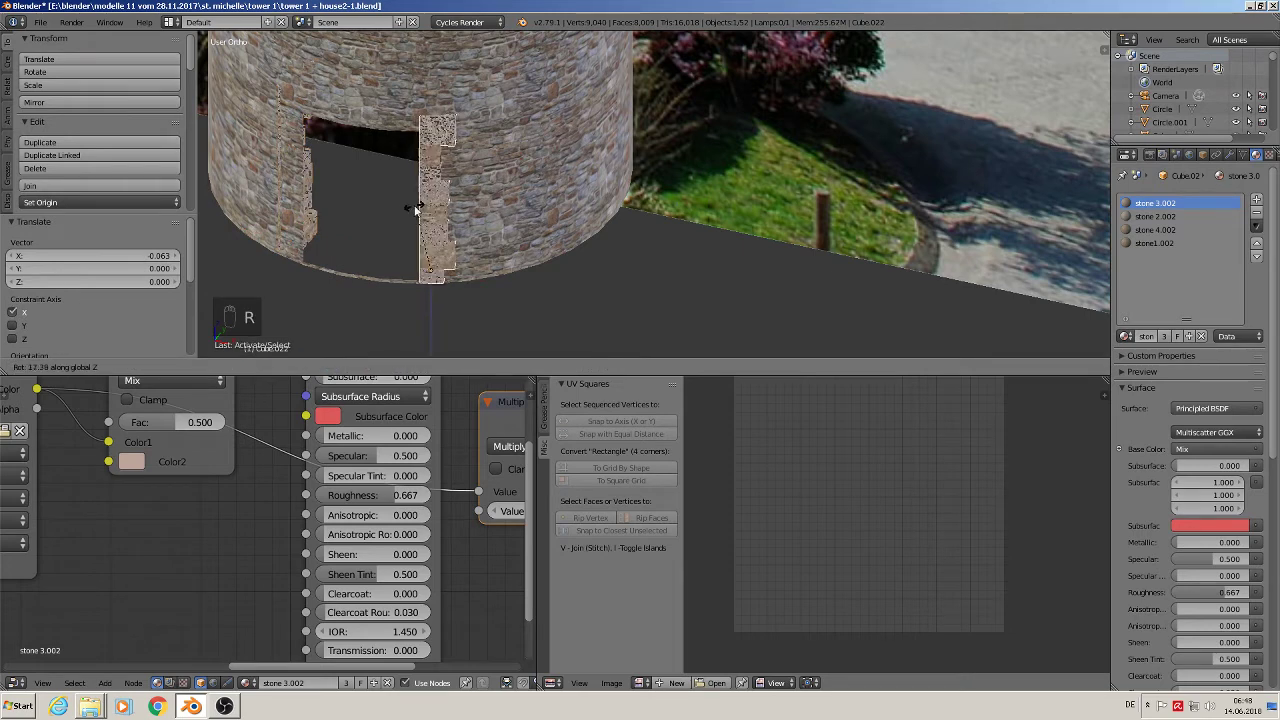
click(411, 209)
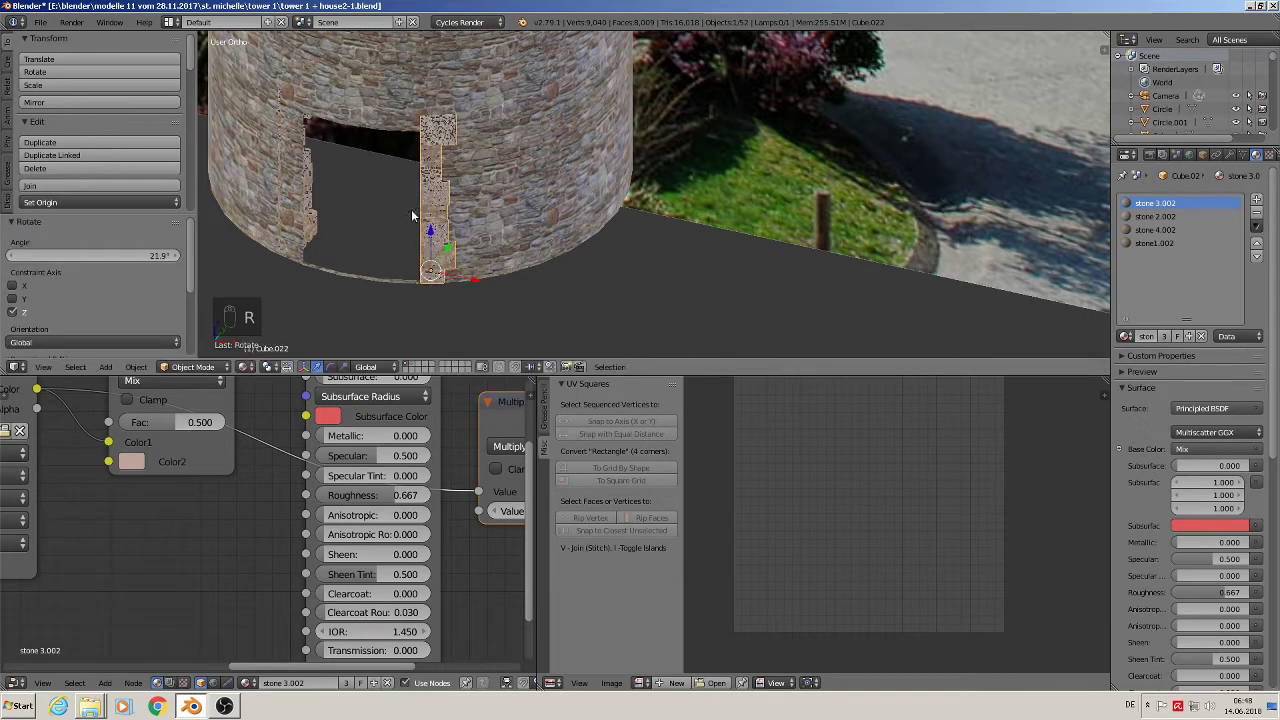
- Move the copied stone column -0.008 along Y and rotate it 180° around Z
right_click(309, 196)
drag(312, 215, 304, 231)
middle_drag(306, 230, 349, 208)
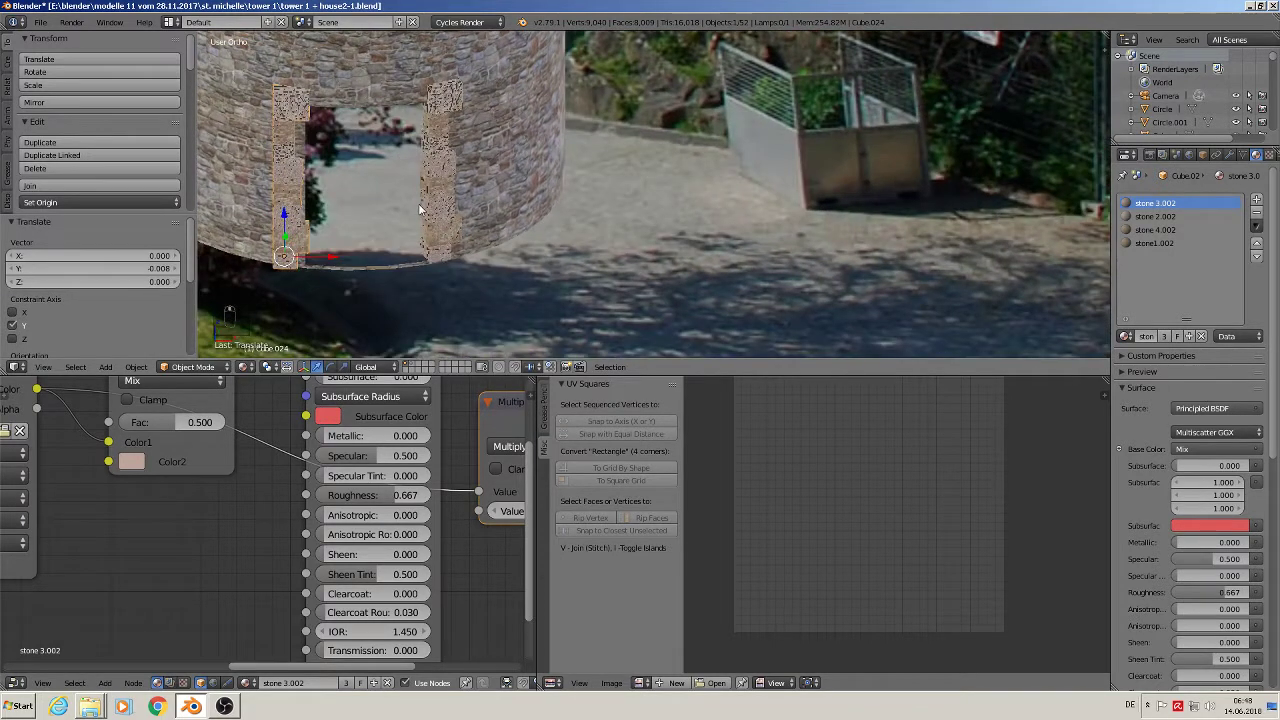
text(rz)
text(180)
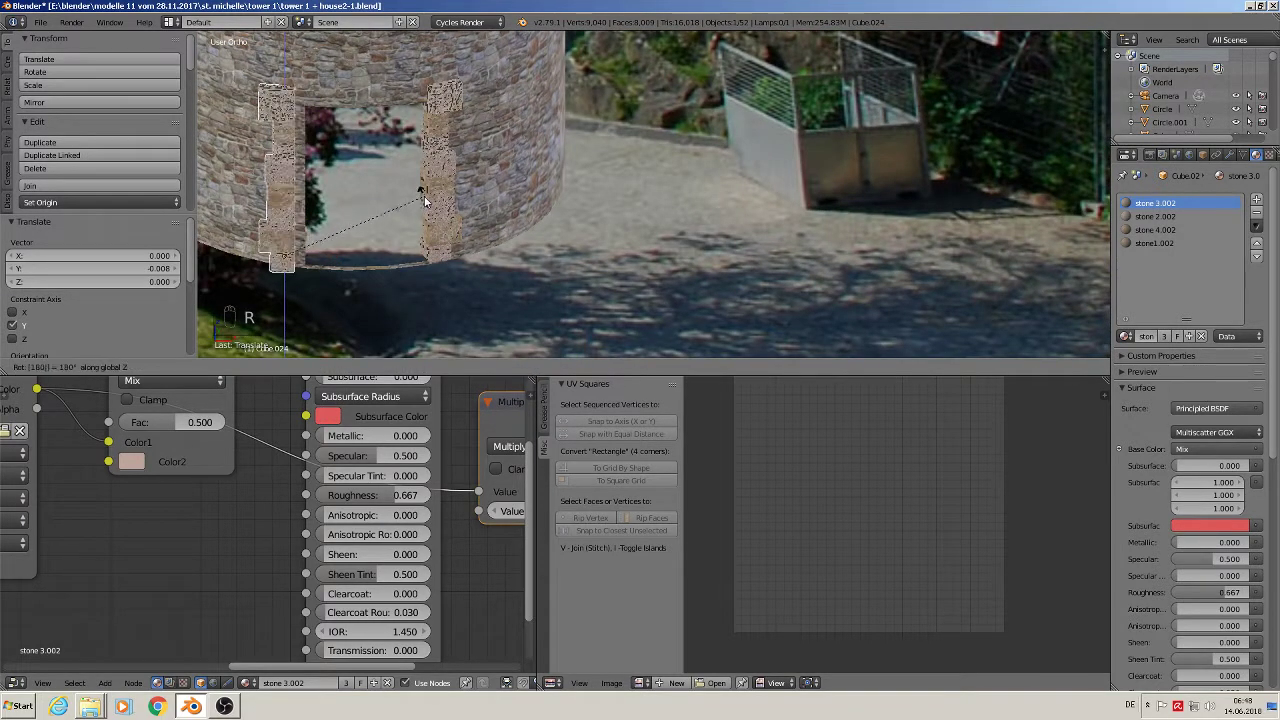
key(Return)
- Shift the copied column 0.004 along X and rotate it -27.9° around Z to fit the curved wall
key(g)
key(x)
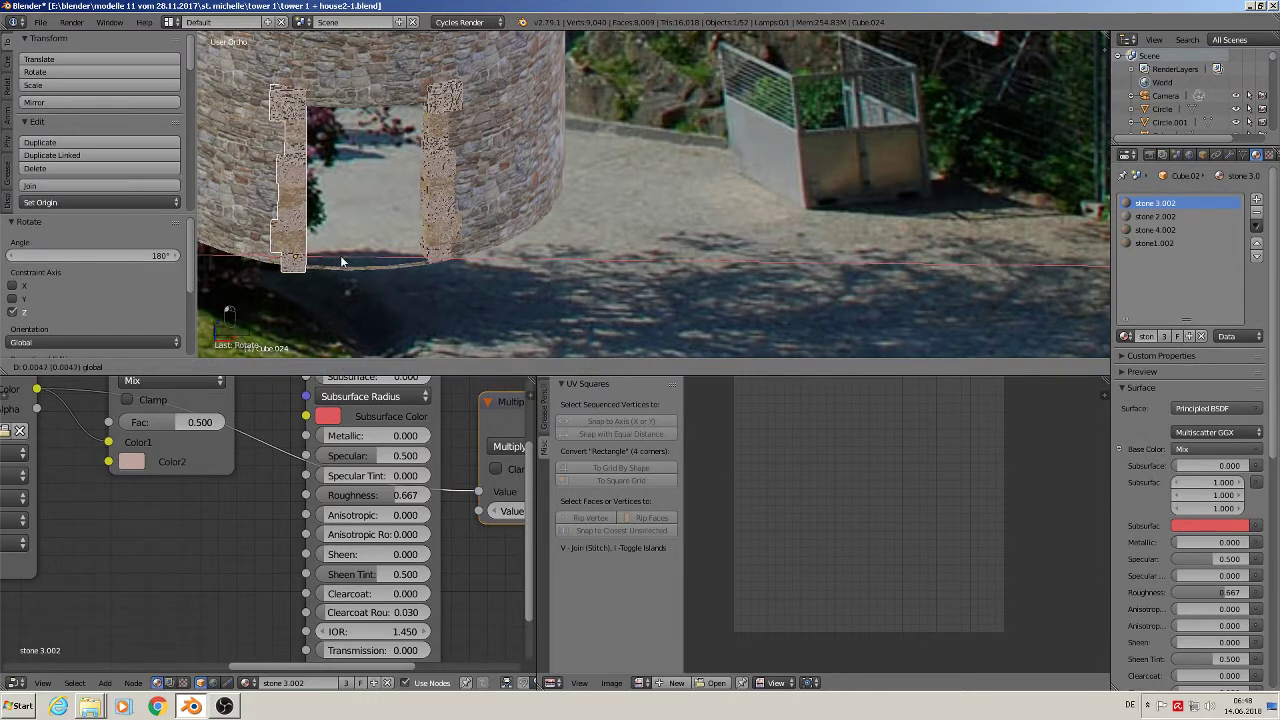
click(339, 255)
key(r)
key(z)
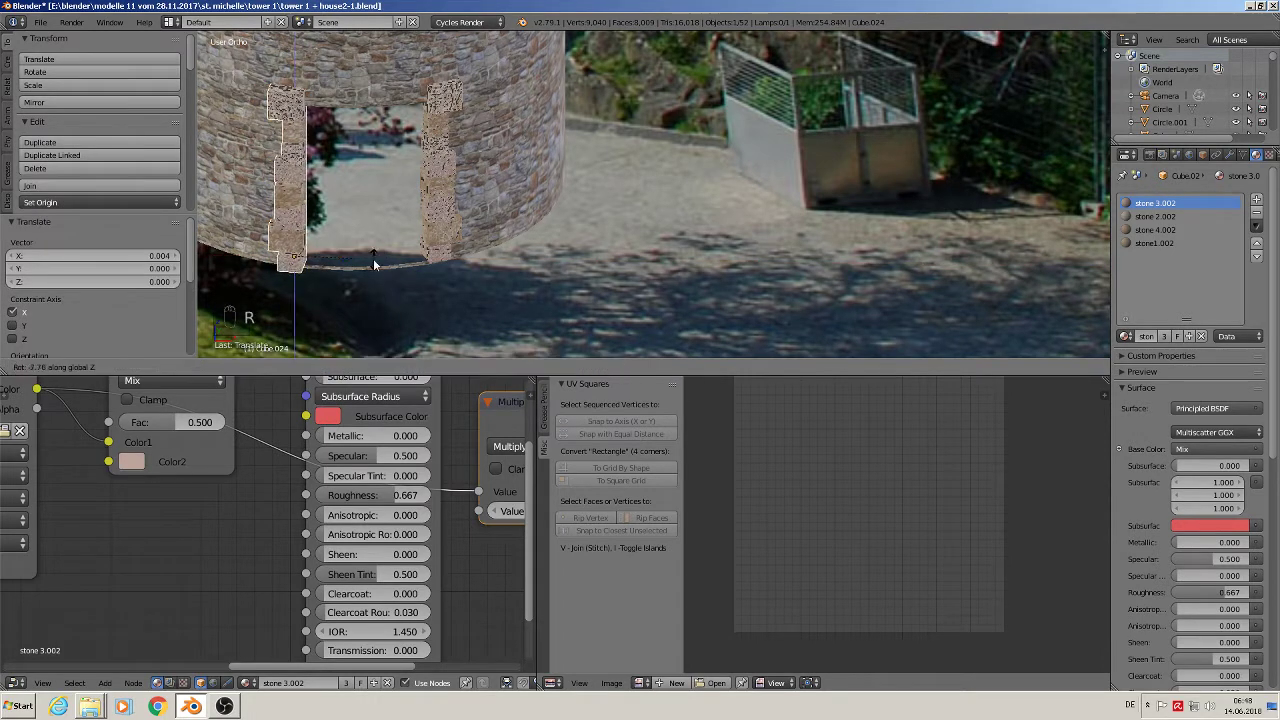
click(334, 271)
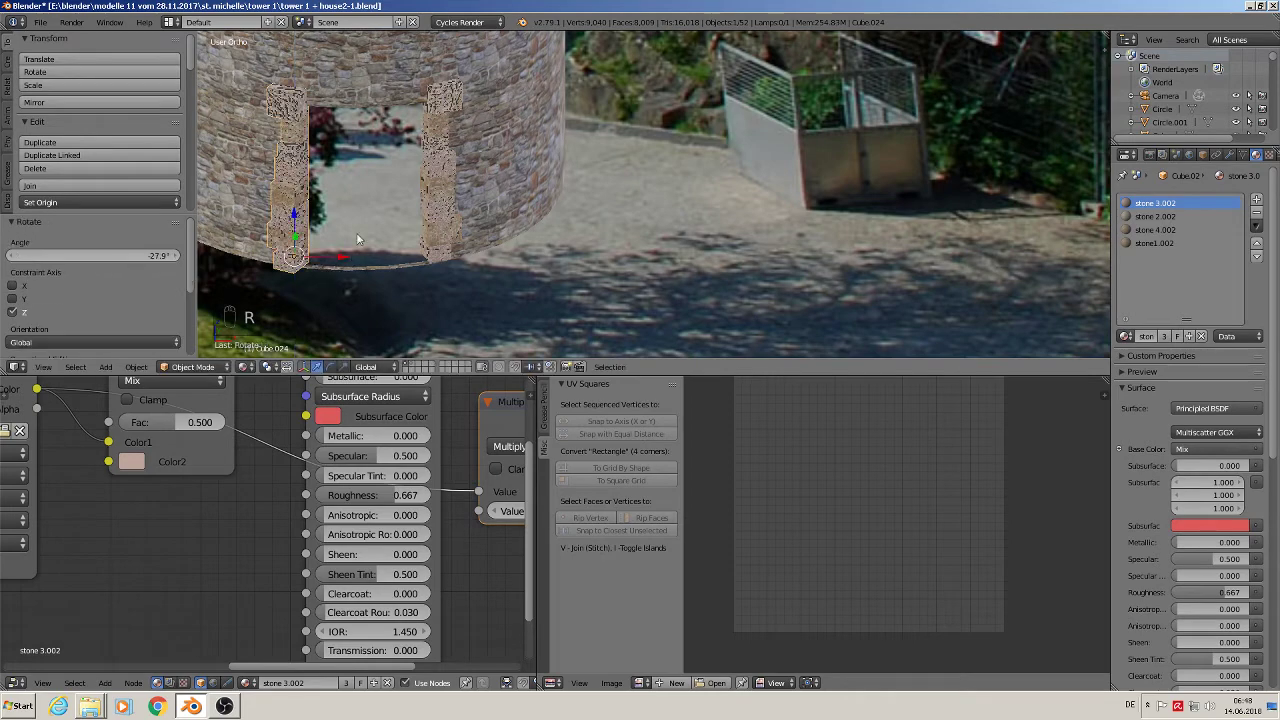
key(a)
middle_drag(370, 140, 325, 144)
middle_drag(349, 243, 366, 96)
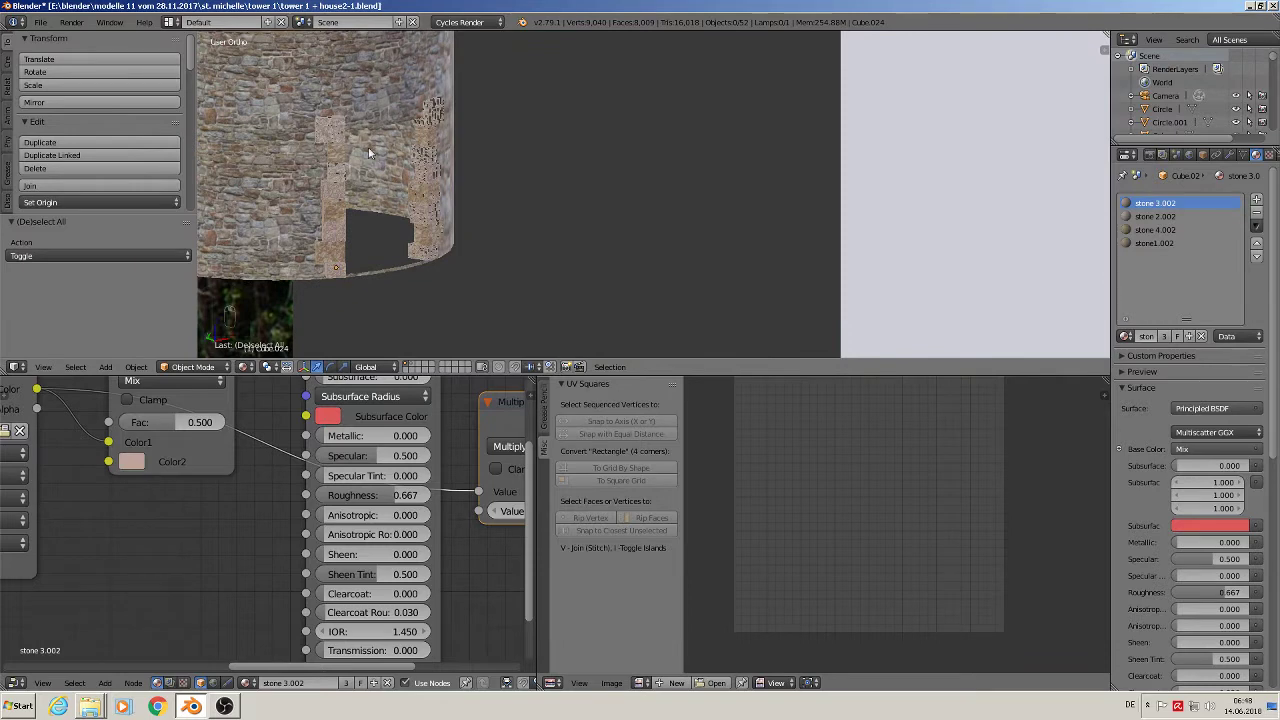
- Duplicate the second-highest stone block of the copied column's mesh, offsetting it 0.011 along X, 0.003 along Y and 0.012 along Z
scroll(369, 153, up, 5)
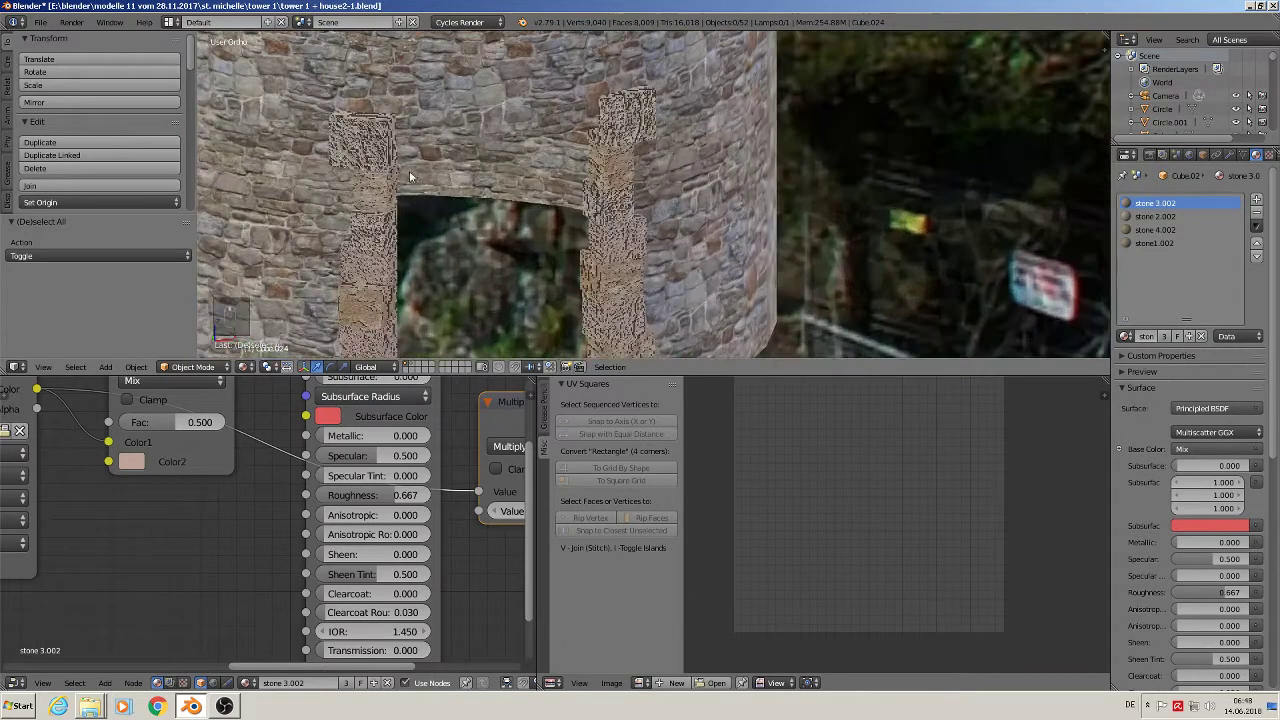
key(Tab)
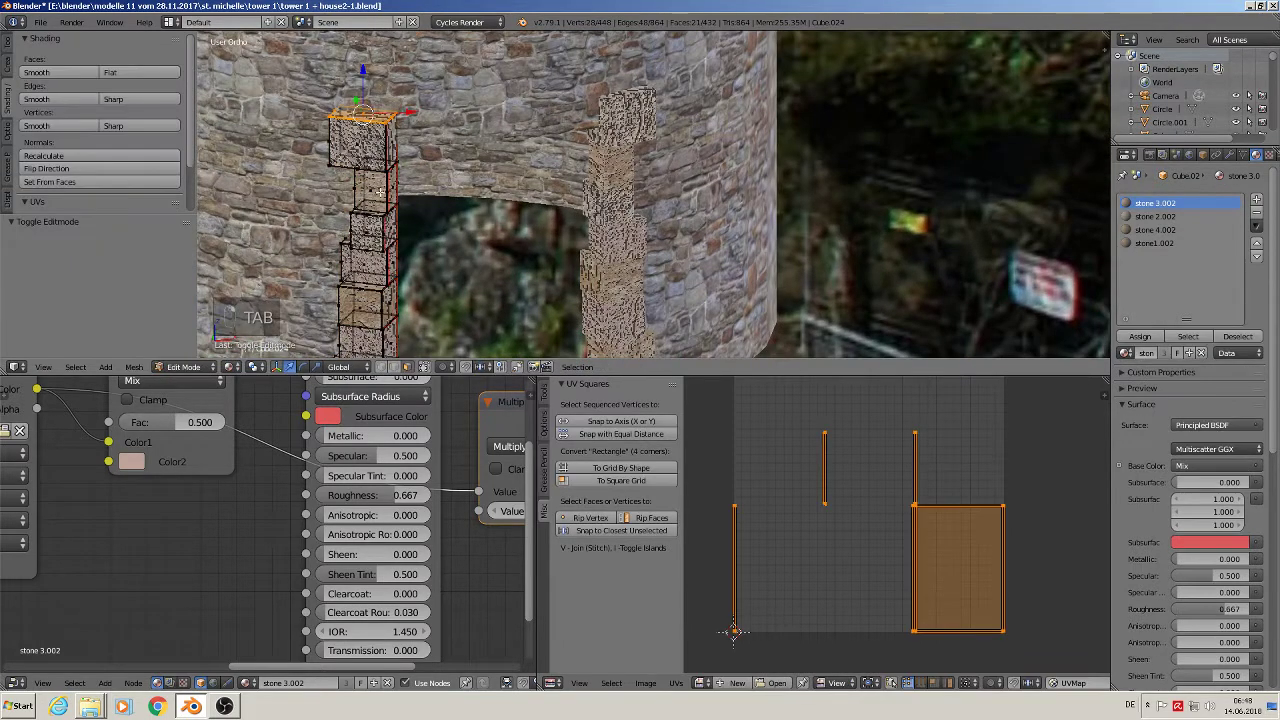
key(a)
key(a)
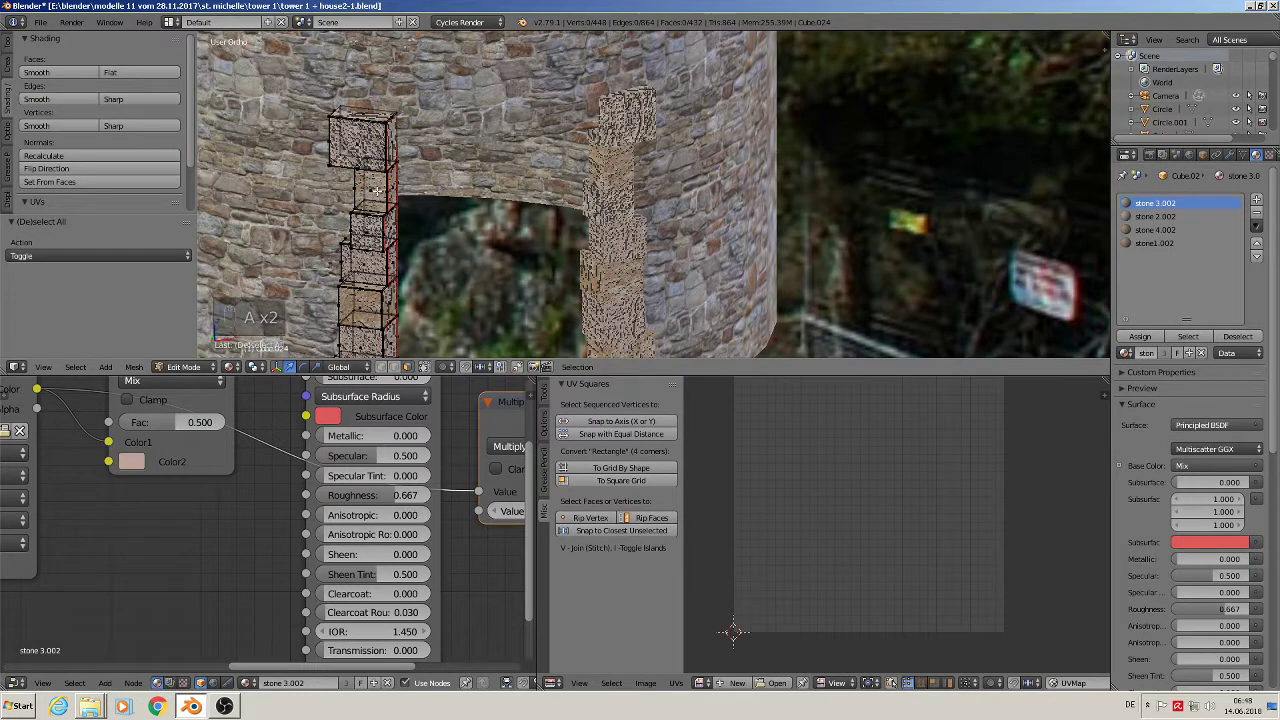
key(l)
key(shift+d)
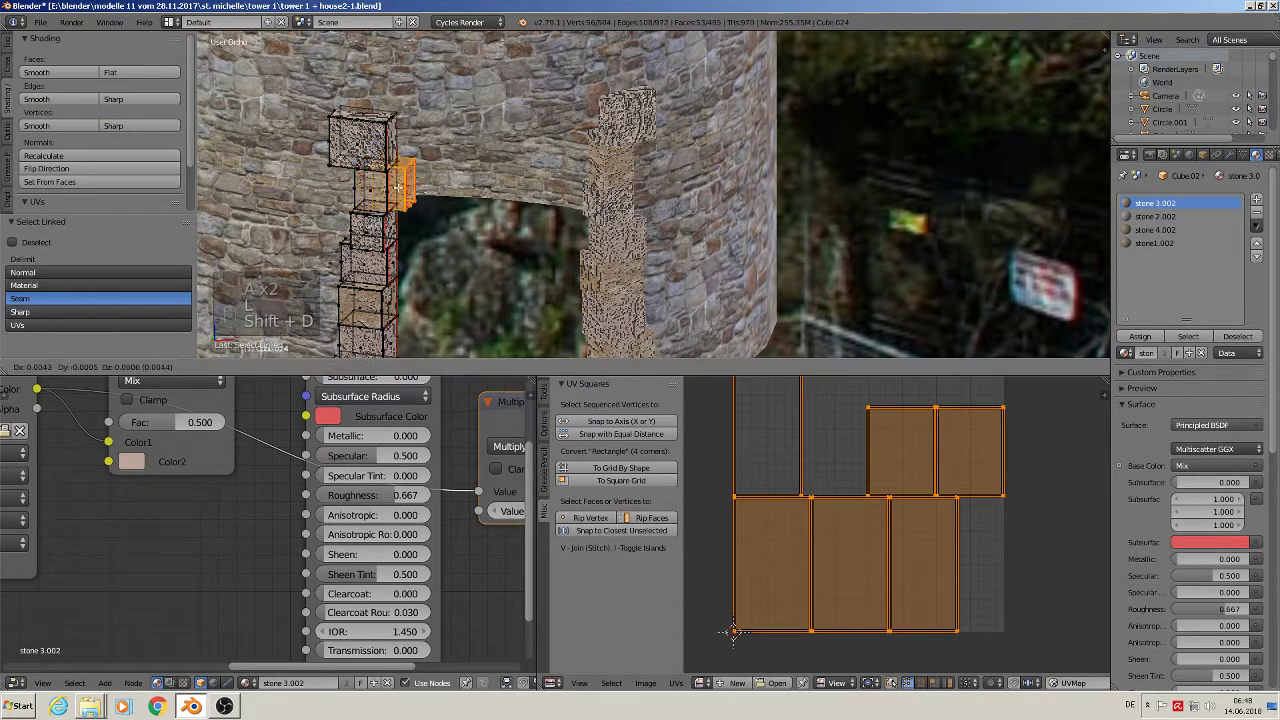
click(418, 137)
- Rotate the duplicated block 27° around Z and move it -0.005 along Y beside the column's top stone
middle_drag(418, 137, 411, 224)
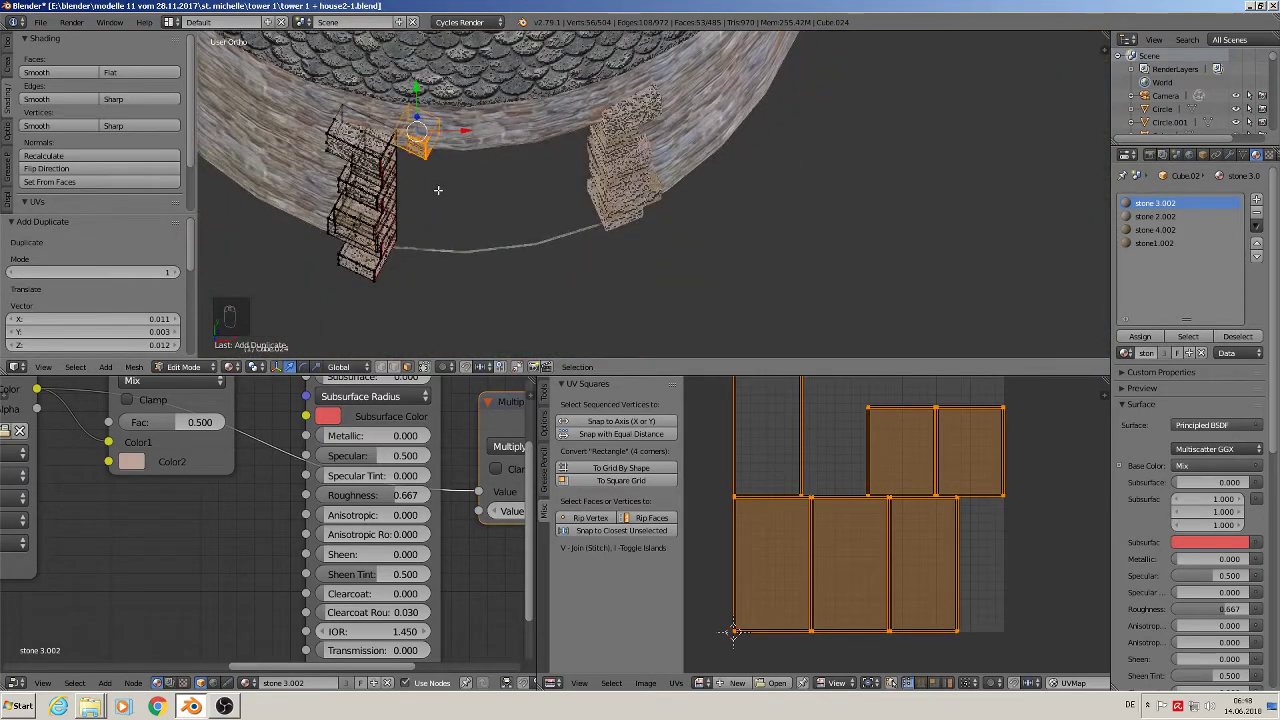
key(r)
key(r)
key(z)
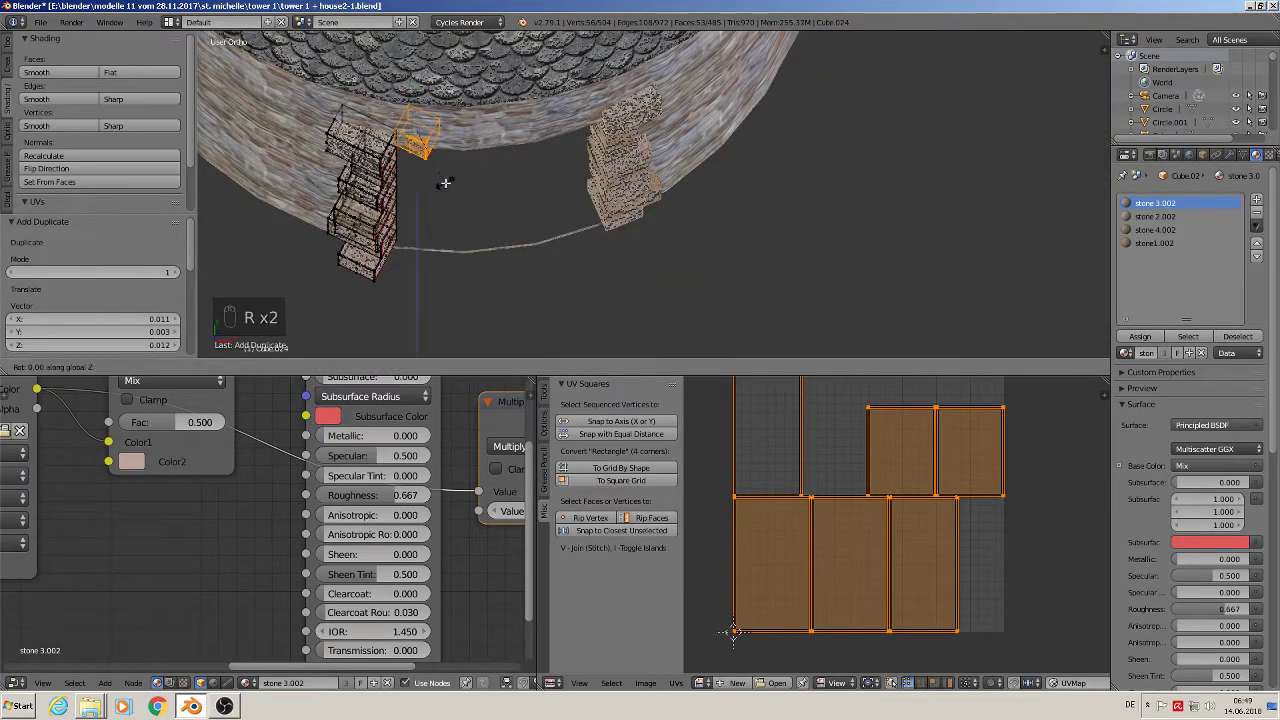
click(469, 167)
middle_drag(469, 240, 456, 116)
key(g)
key(x)
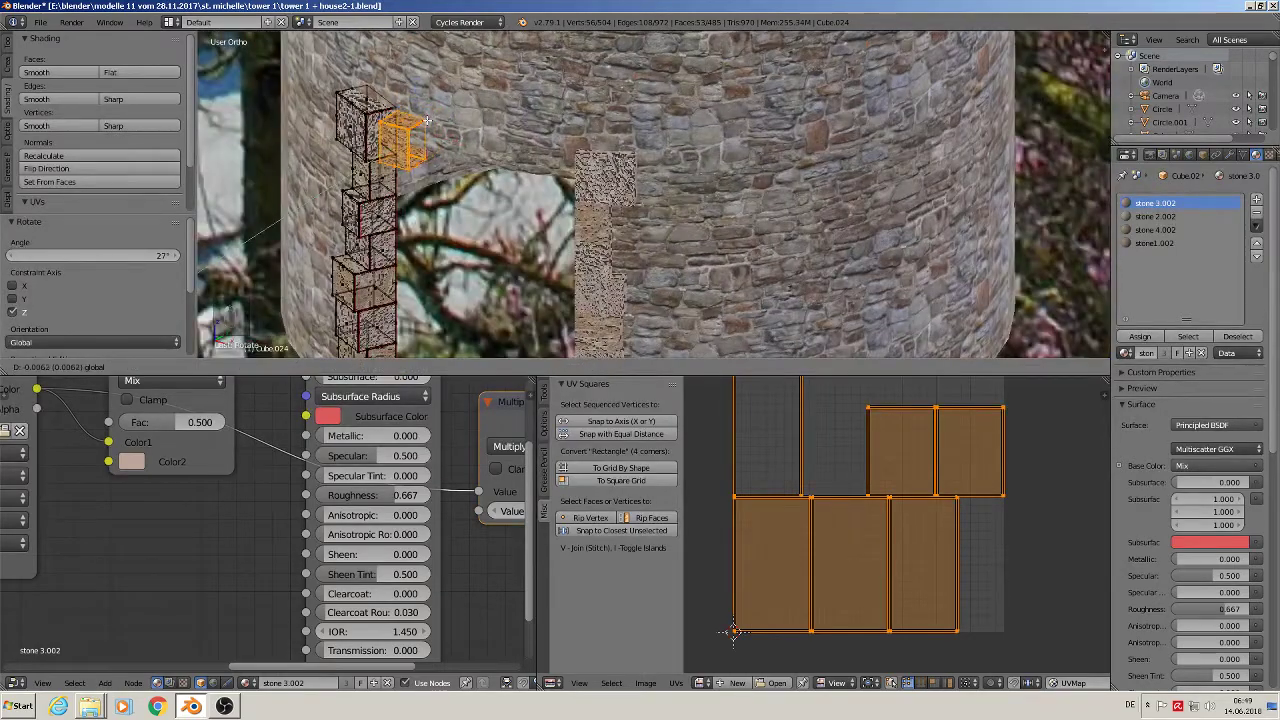
click(427, 121)
scroll(455, 128, up, 5)
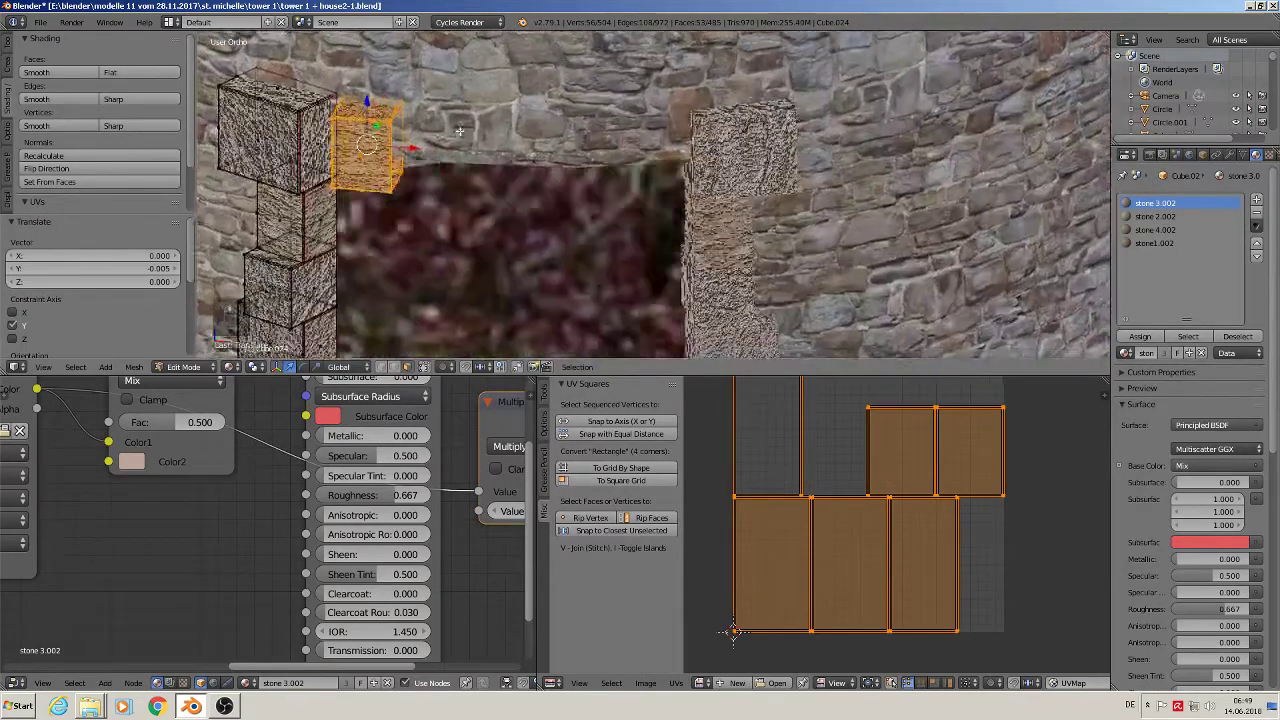
middle_drag(460, 131, 475, 110)
- Stretch the block's free end along X across the doorway to the other column, forming a lintel
key(a)
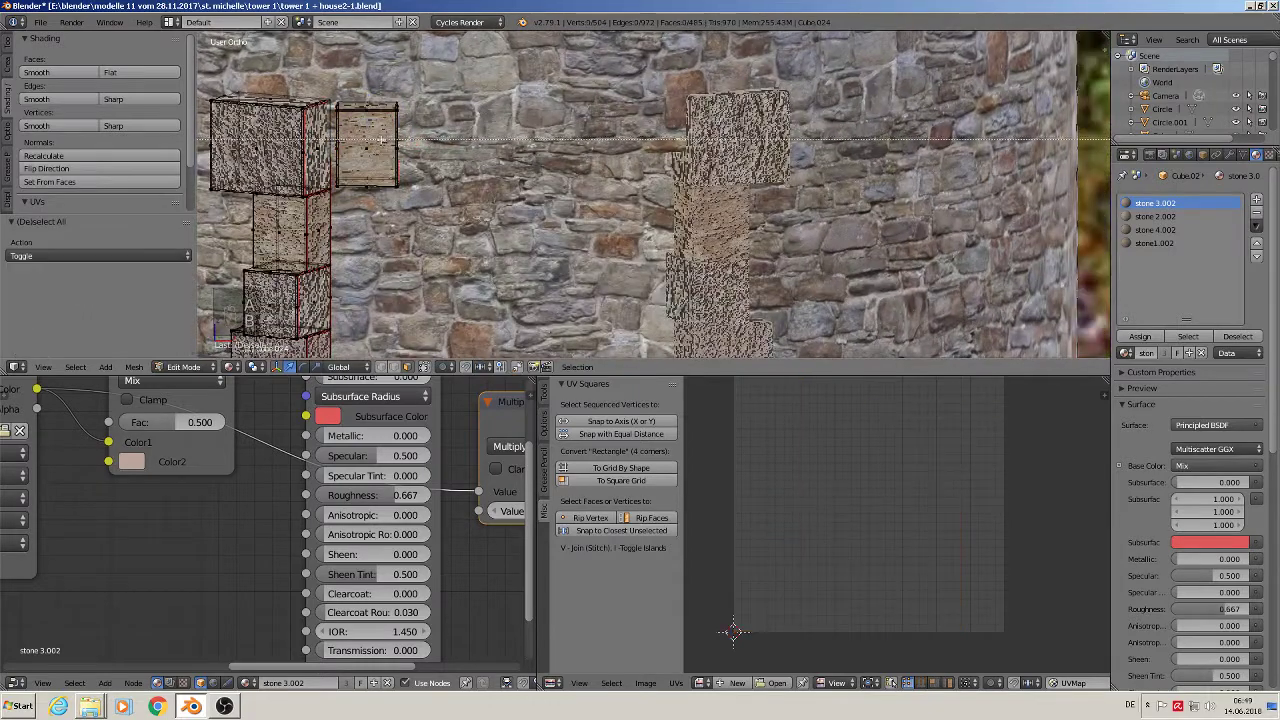
right_click(455, 215)
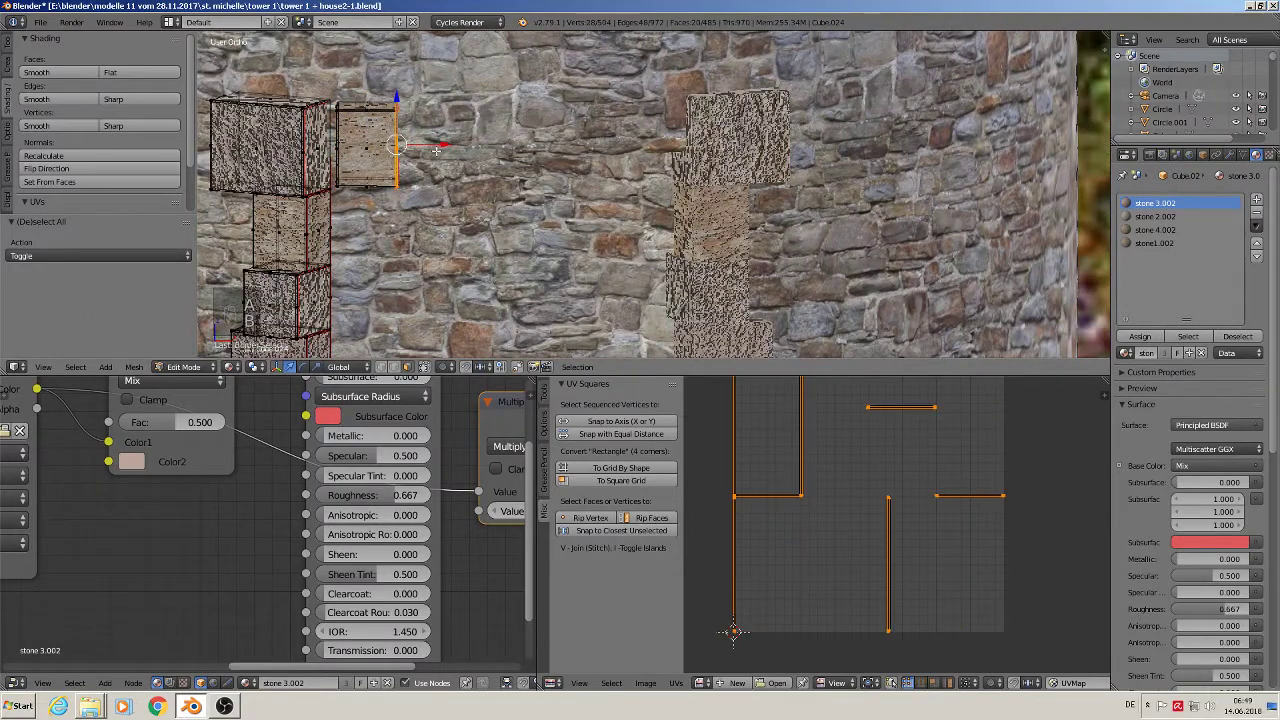
drag(437, 150, 725, 170)
- Unwrap the whole lintel with Smart UV Project at an angle limit of 66 and an island margin of 0
key(l)
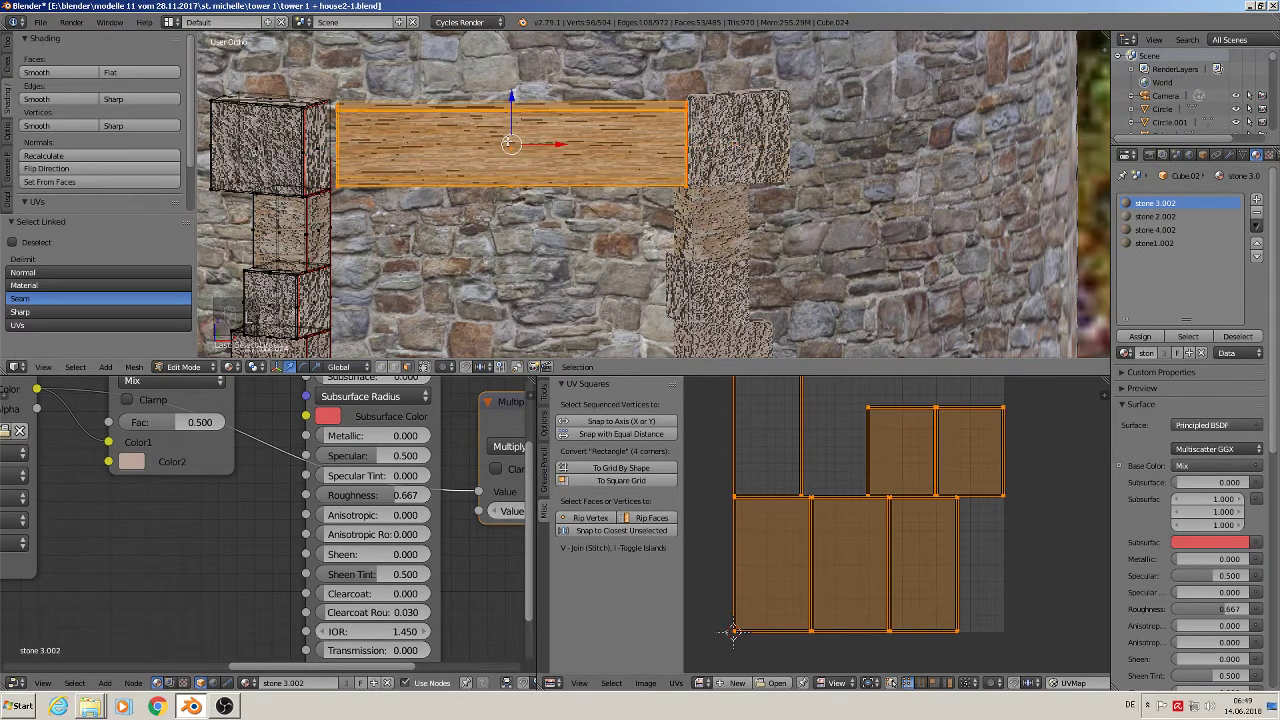
key(u)
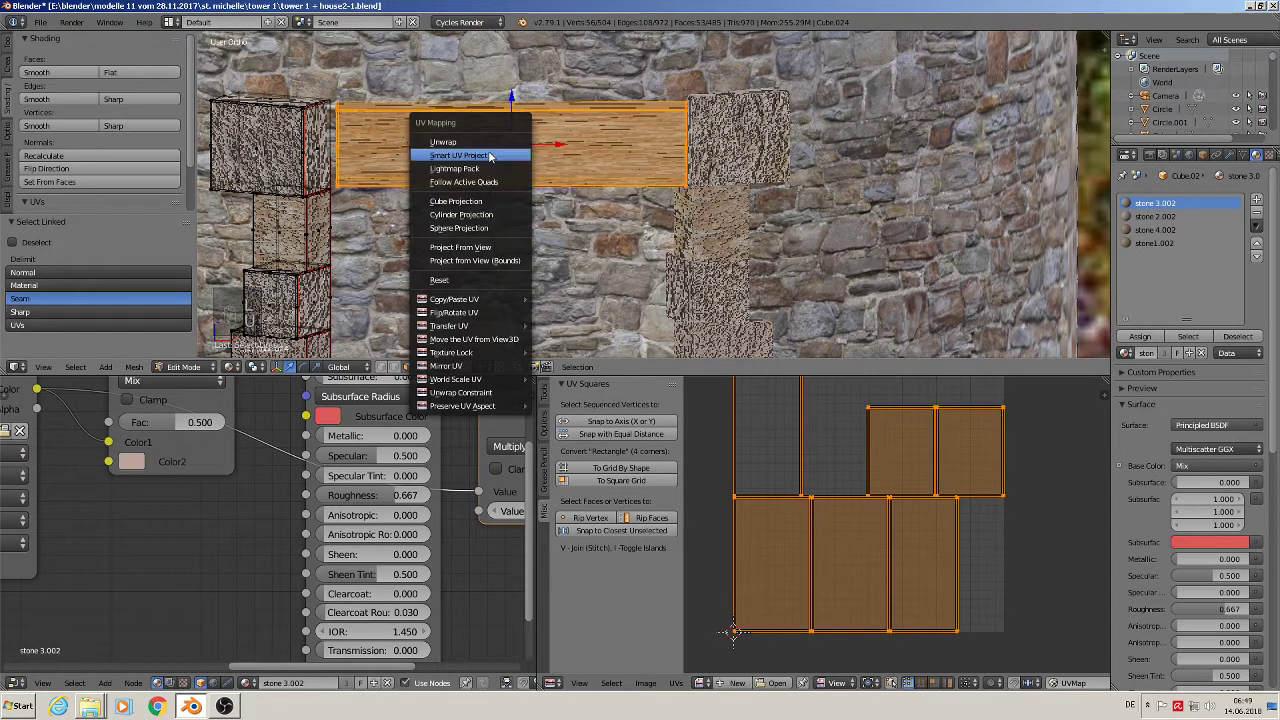
click(490, 157)
click(497, 250)
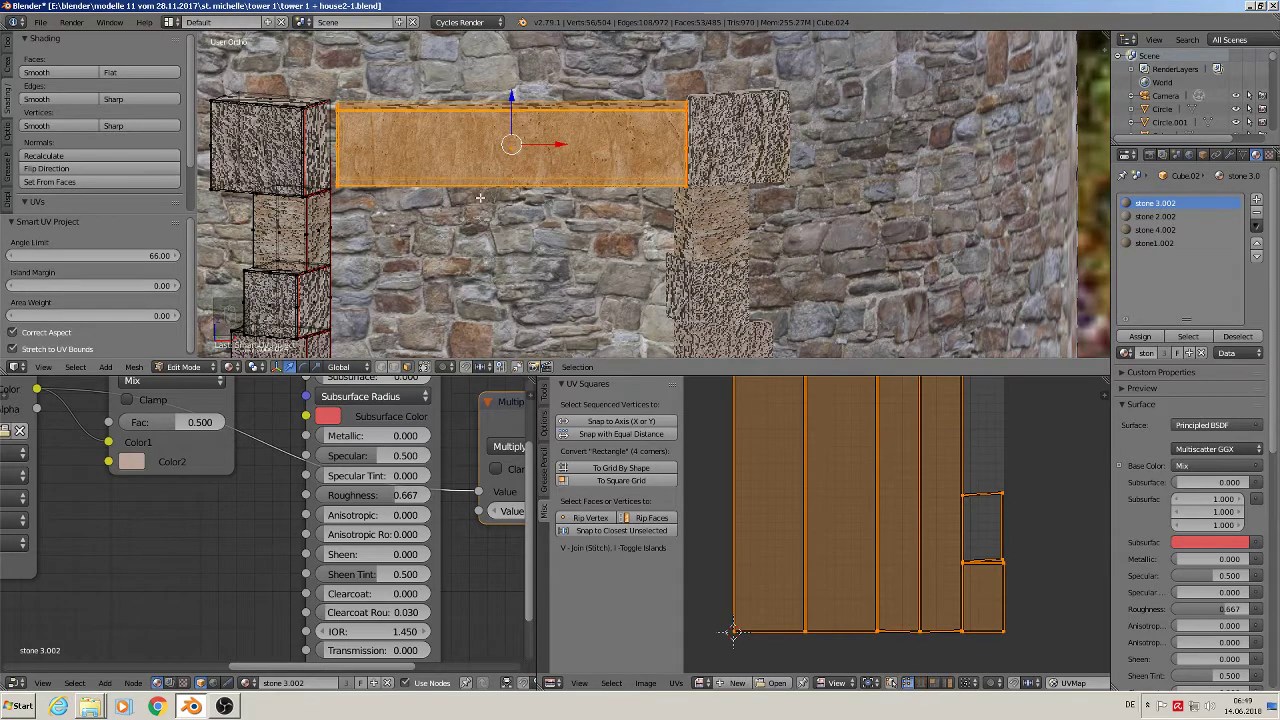
key(Tab)
scroll(469, 200, down, 1)
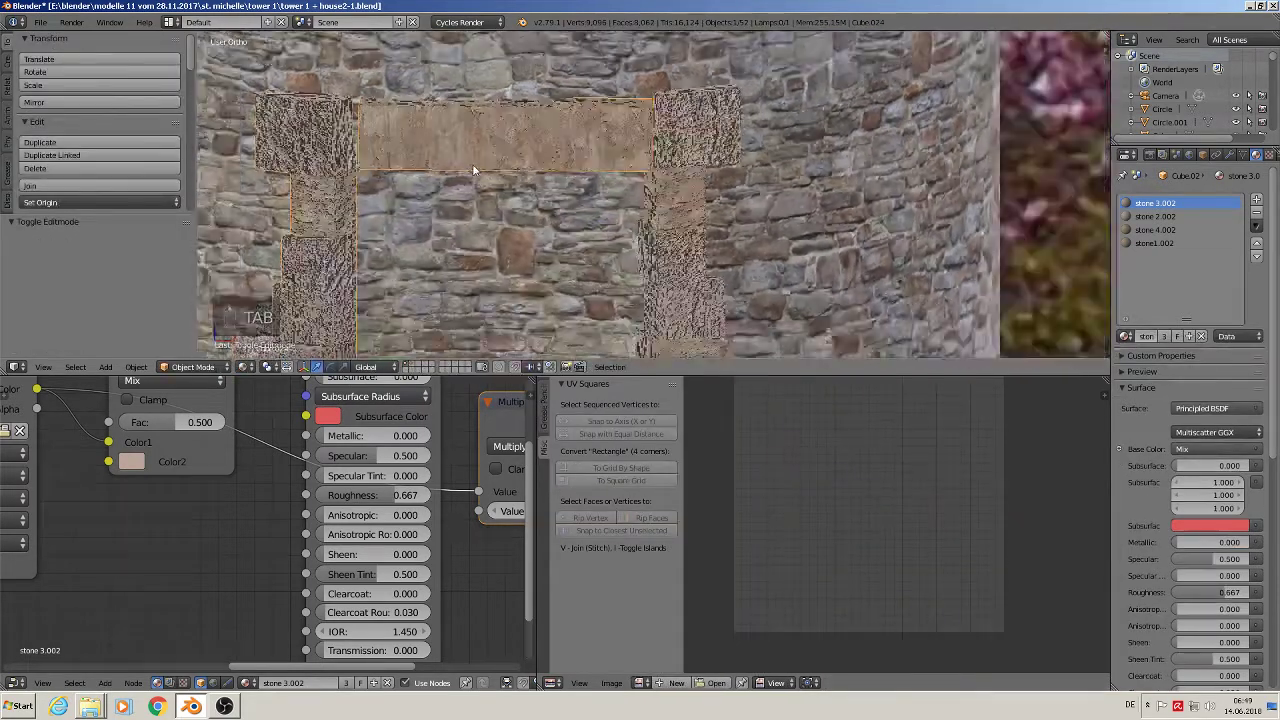
- Rotate the lintel's end beside the copied column -18.8° around Z and move it -0.002 along X against that column
scroll(421, 157, up, 2)
key(Tab)
scroll(340, 146, up, 2)
middle_drag(346, 290, 336, 163)
scroll(340, 175, down, 2)
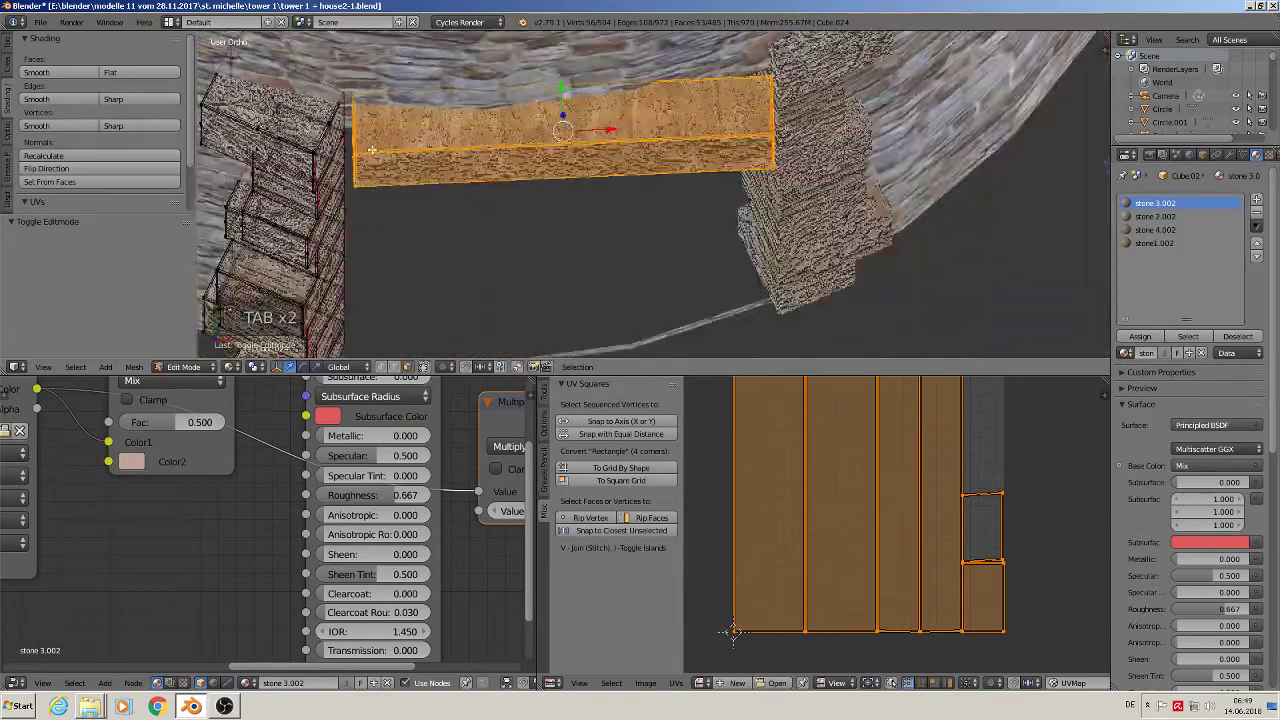
key(a)
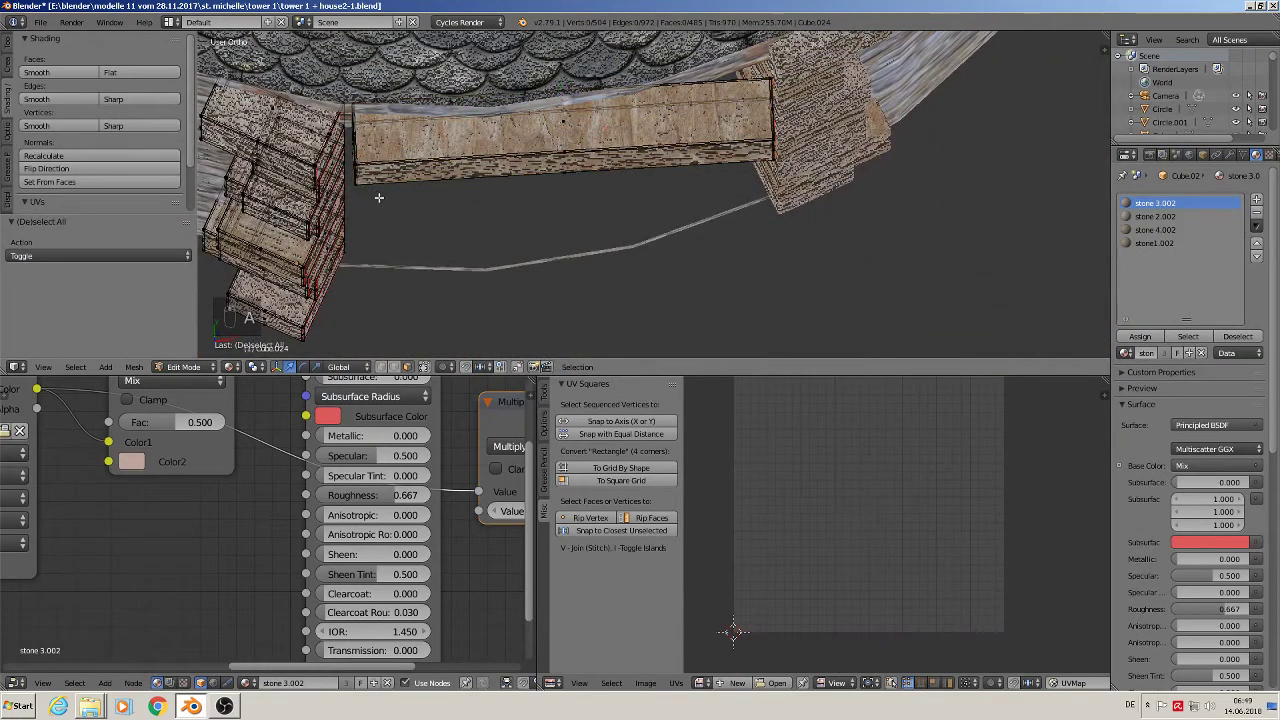
key(c)
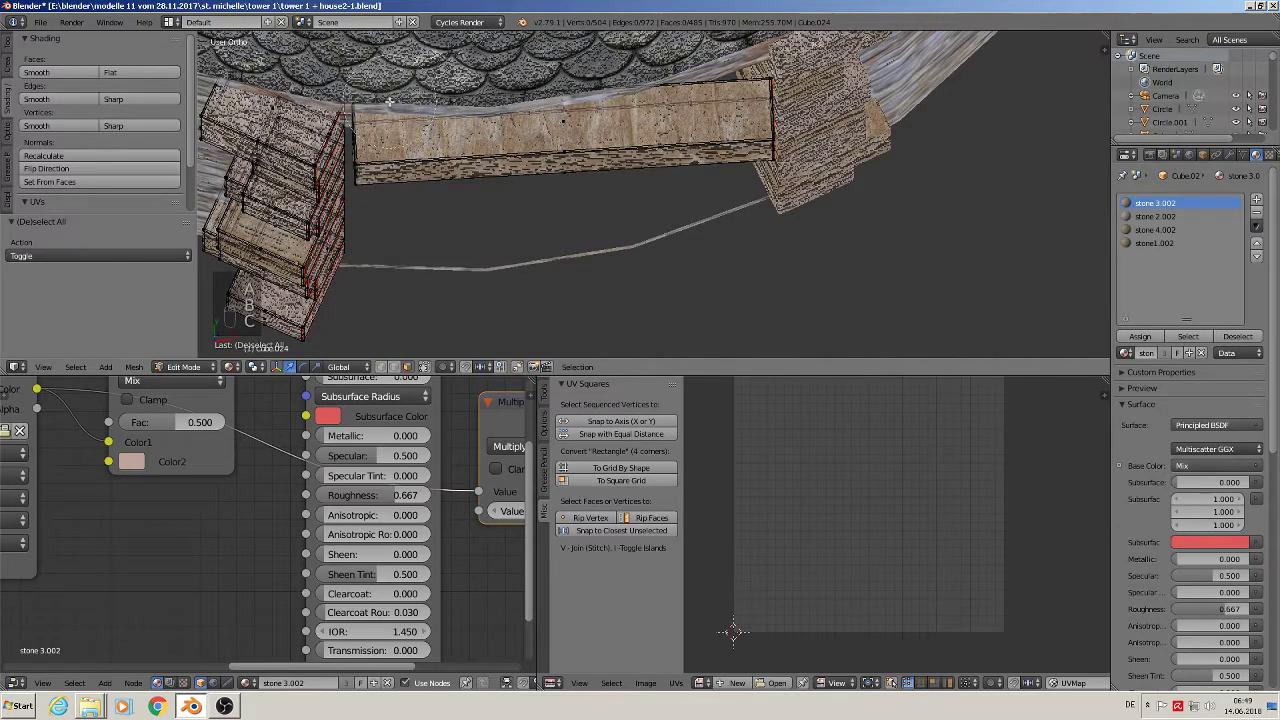
mouse_move(392, 97)
mouse_down()
mouse_move(365, 130)
mouse_move(375, 175)
mouse_move(405, 188)
mouse_up()
middle_drag(407, 212, 400, 229)
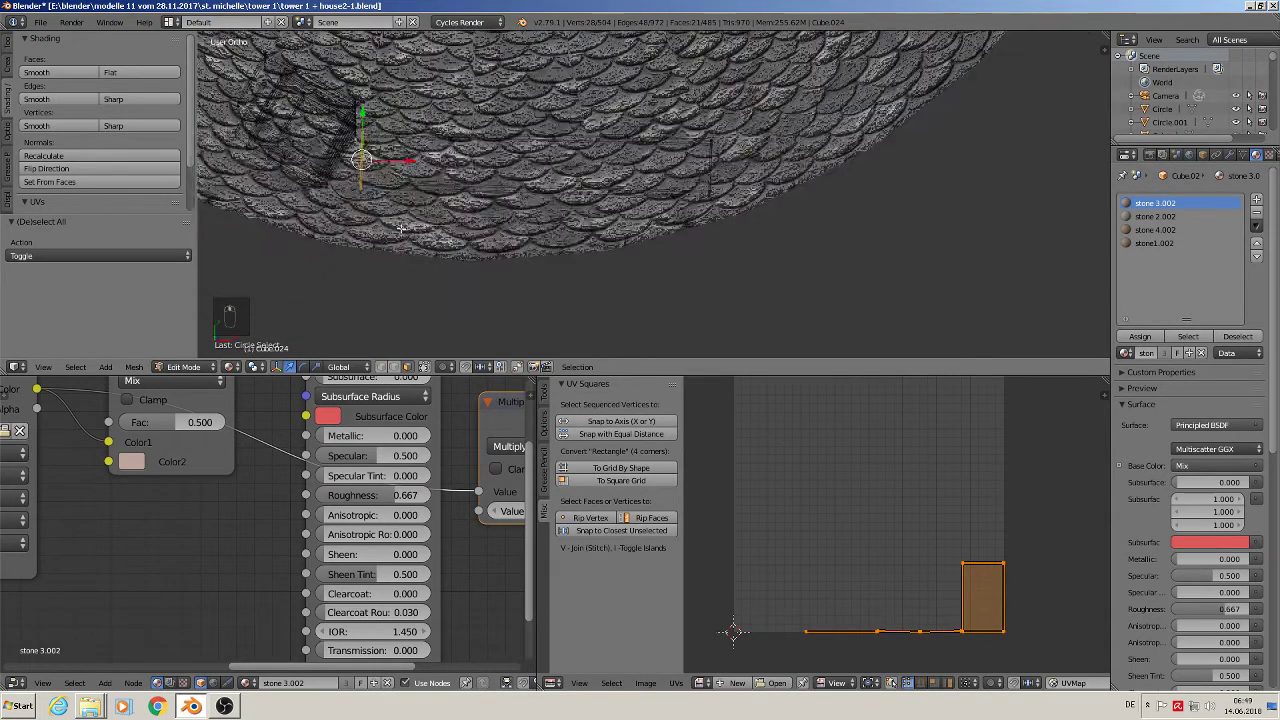
key(r)
click(374, 224)
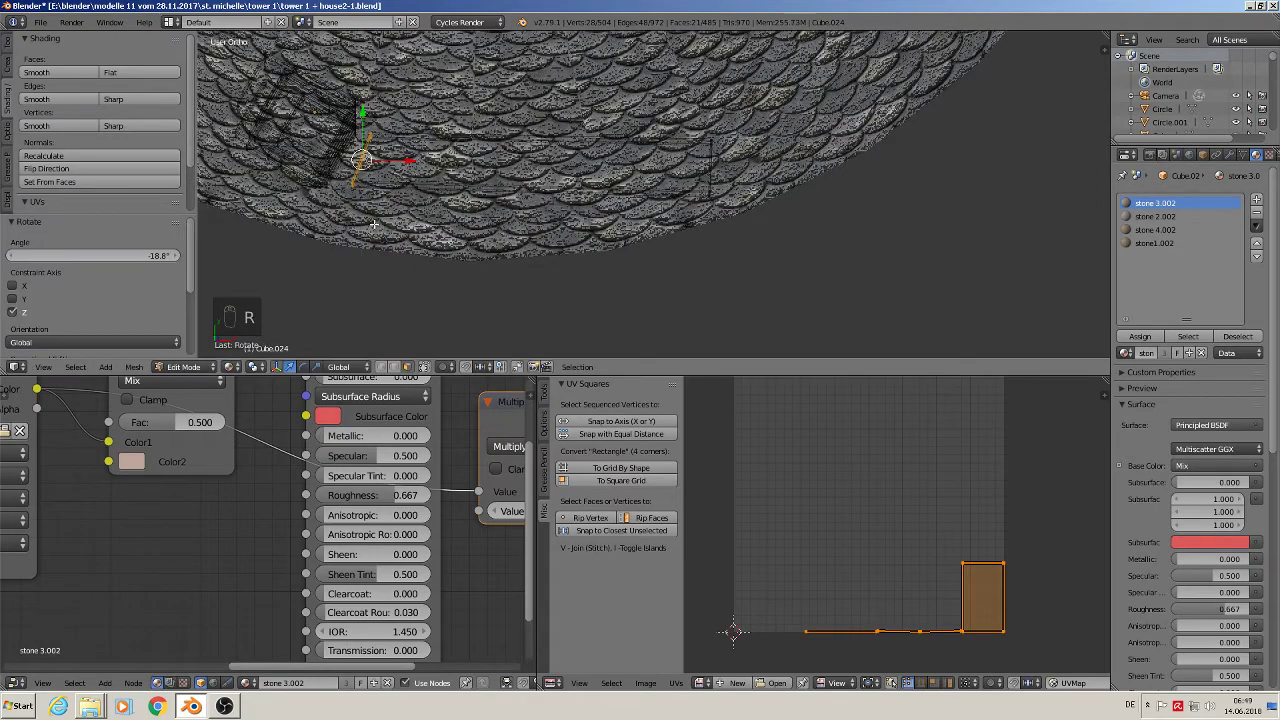
drag(380, 163, 366, 163)
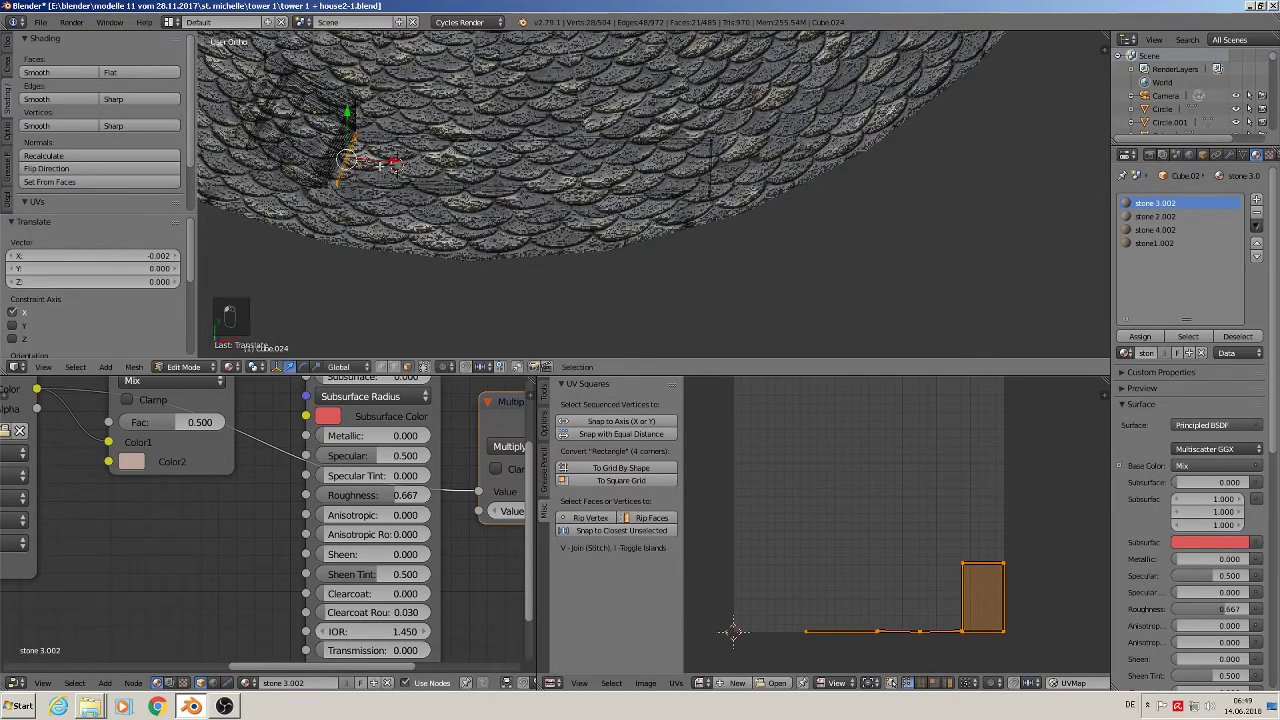
- Select the lintel's free end beside the original column, move it along Y and rotate it around Z to meet that column
middle_drag(425, 215, 466, 111)
middle_drag(388, 200, 647, 197)
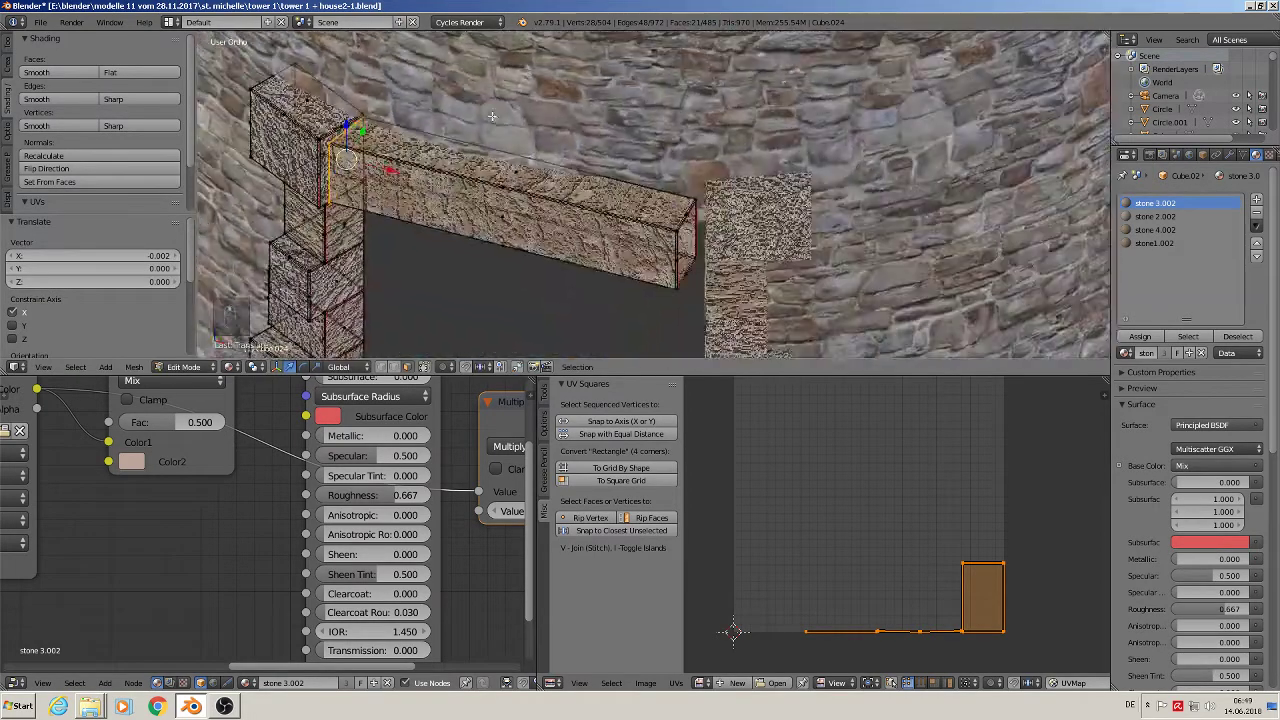
key(a)
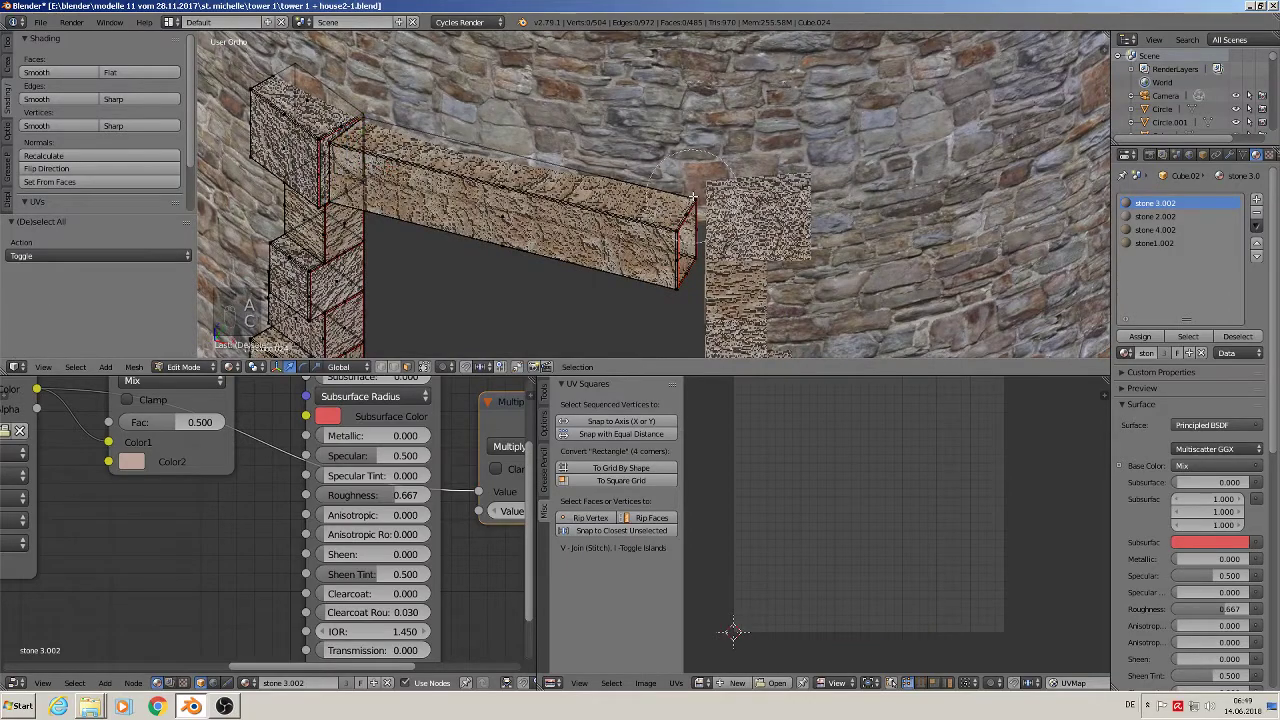
drag(693, 196, 683, 276)
right_click(683, 276)
mouse_move(686, 268)
middle_down()
mouse_move(745, 240)
mouse_move(694, 279)
middle_up()
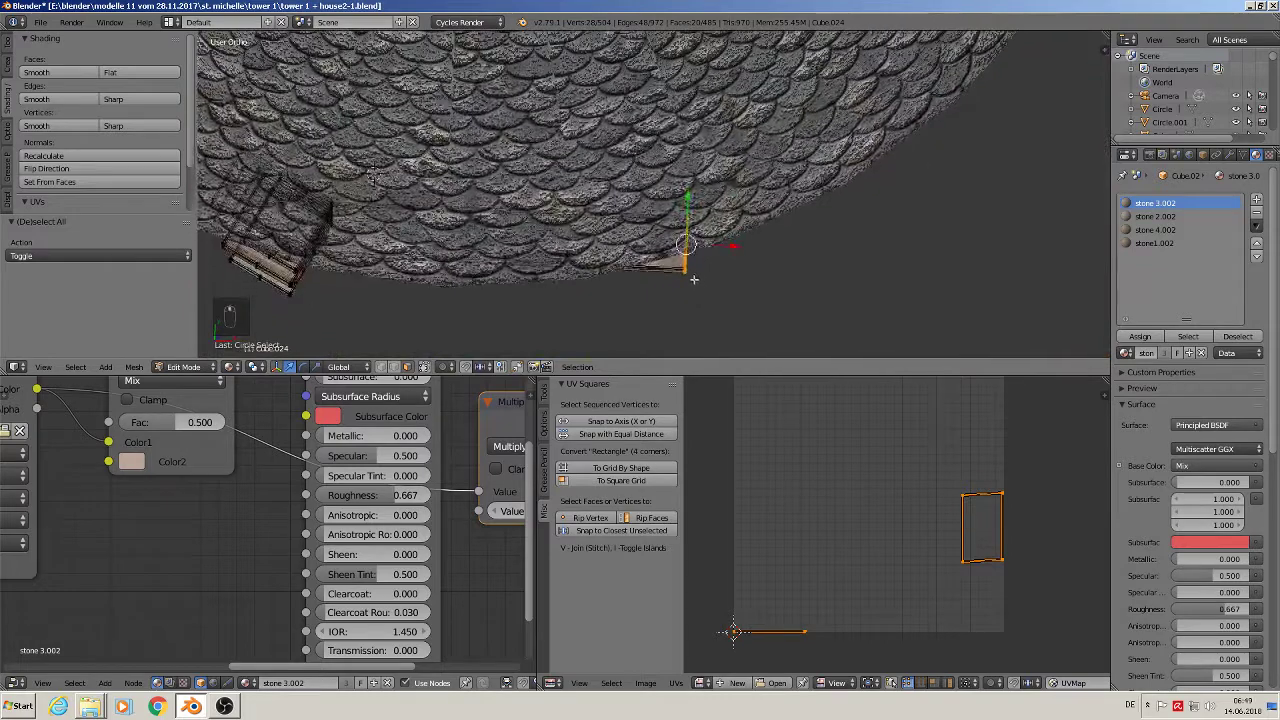
drag(681, 207, 687, 184)
key(r)
click(734, 260)
- Refine the lintel end's fit by moving it 0.002 along Y, rotating it around Z and nudging it along X, then leave Edit Mode
middle_drag(734, 260, 687, 195)
drag(711, 236, 704, 192)
key(r)
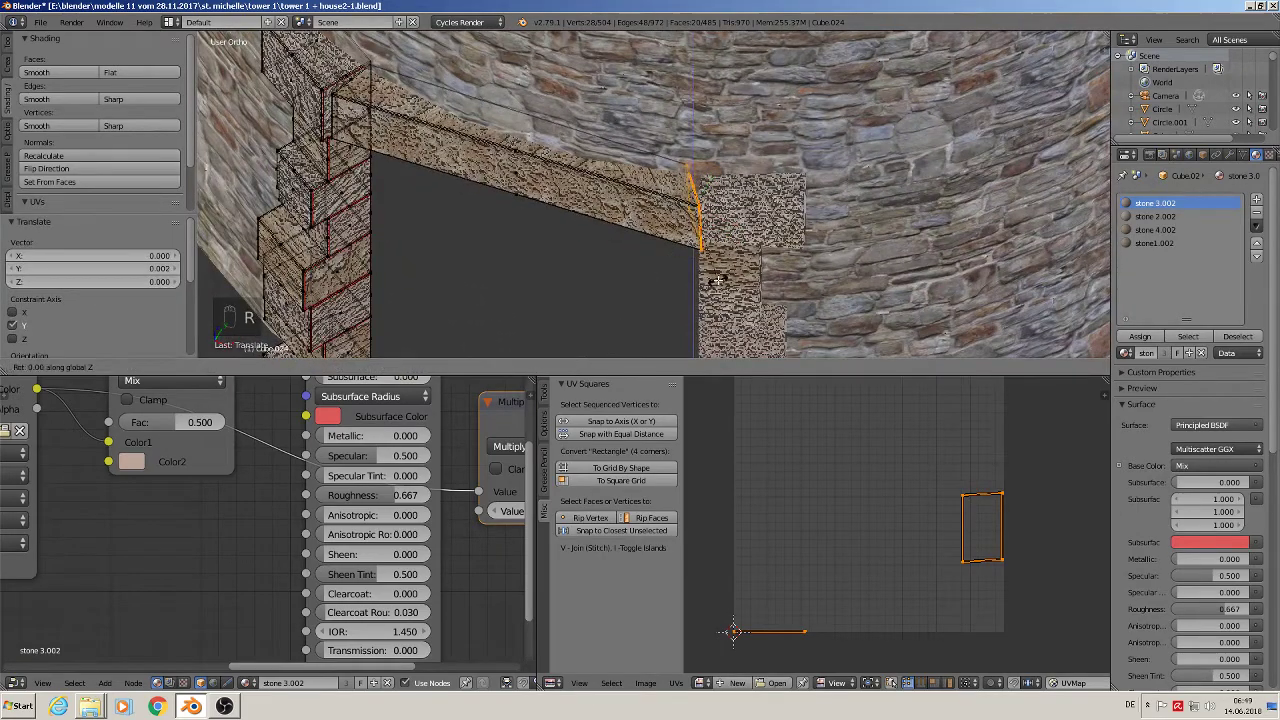
click(700, 288)
drag(734, 228, 737, 229)
key(Tab)
middle_drag(646, 272, 685, 167)
scroll(686, 172, down, 10)
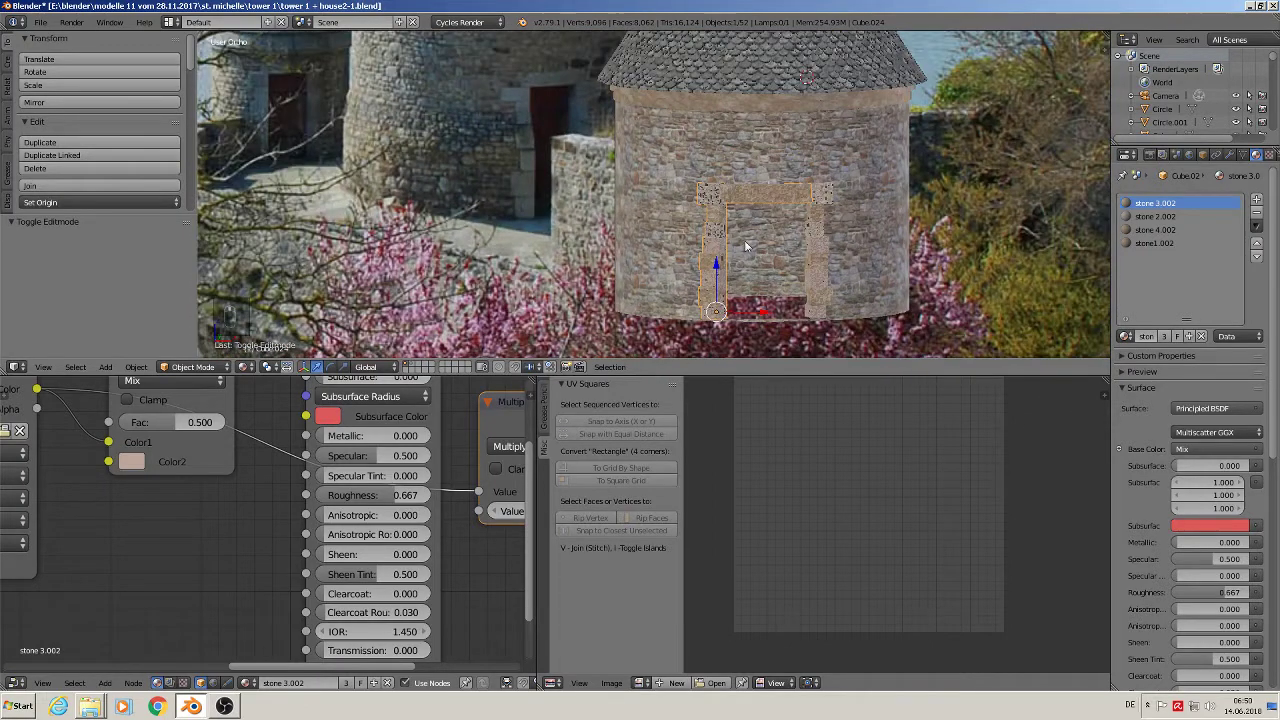
- Deselect the door frame and open the tower body's mesh in Edit Mode
key(a)
scroll(790, 258, up, 3)
scroll(774, 256, up, 1)
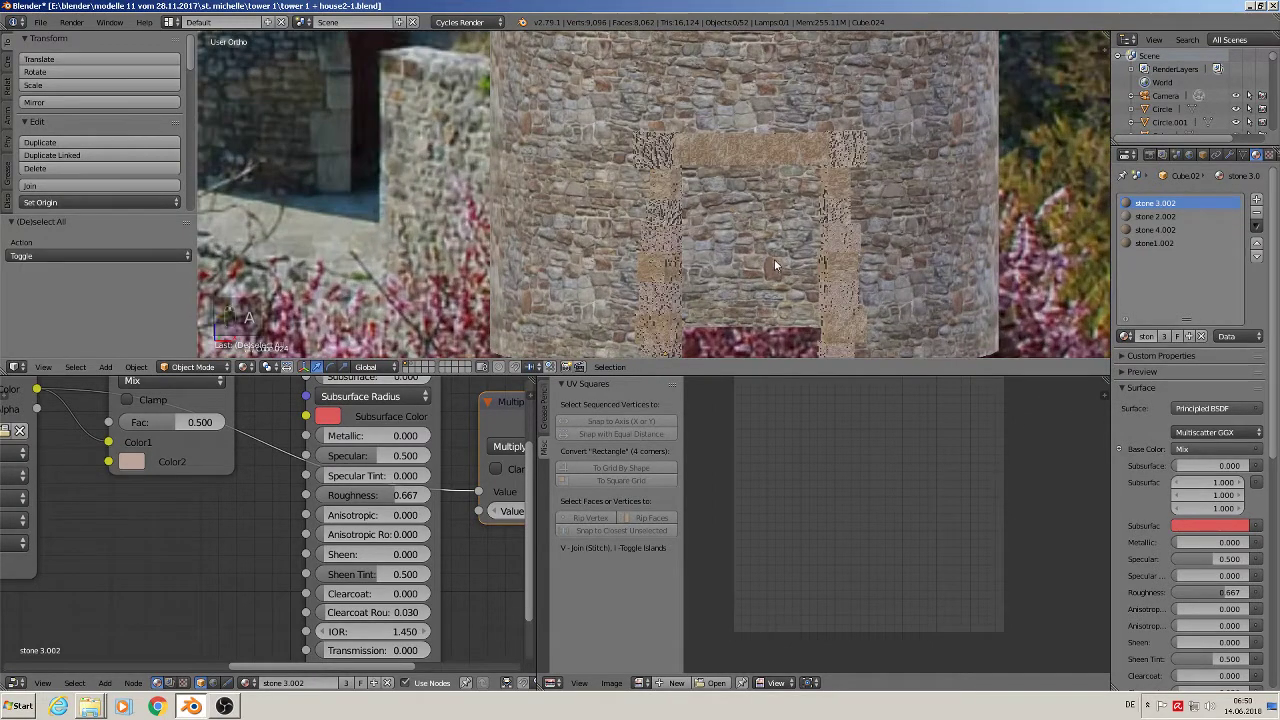
shift+middle_drag(774, 259, 703, 190)
scroll(704, 193, down, 2)
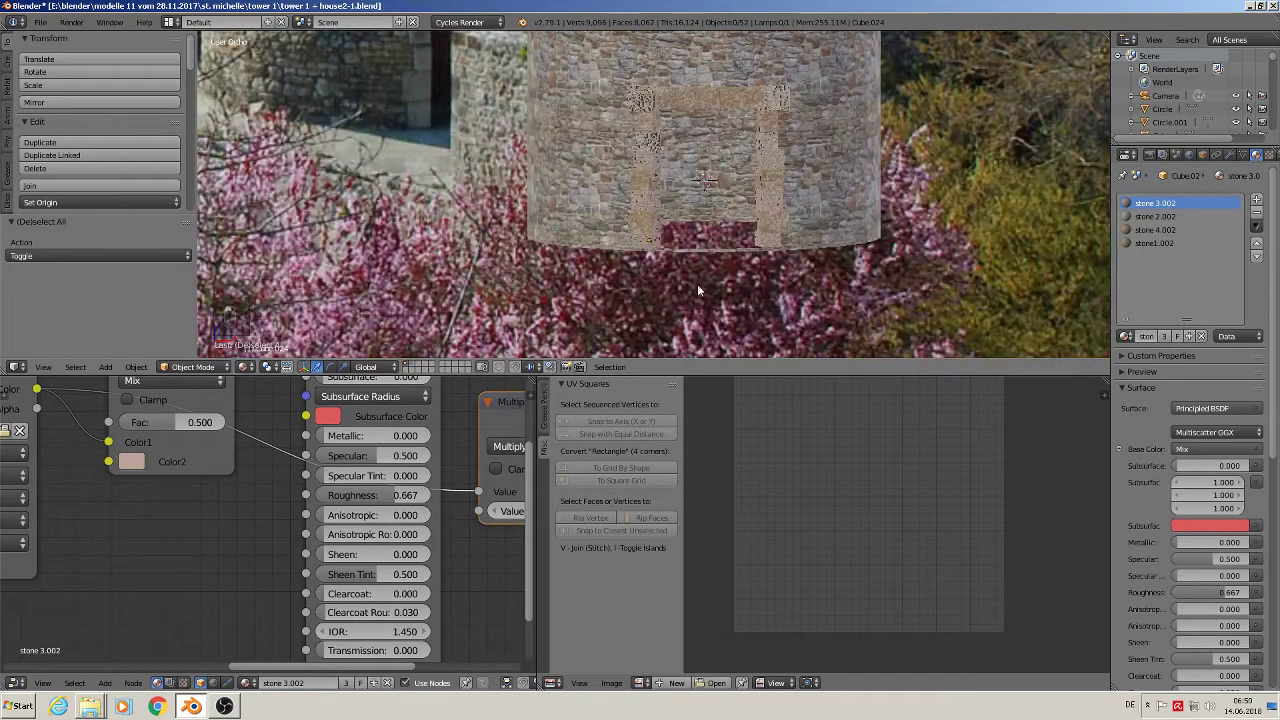
right_click(688, 178)
key(Tab)
key(Tab)
right_click(655, 184)
key(Tab)
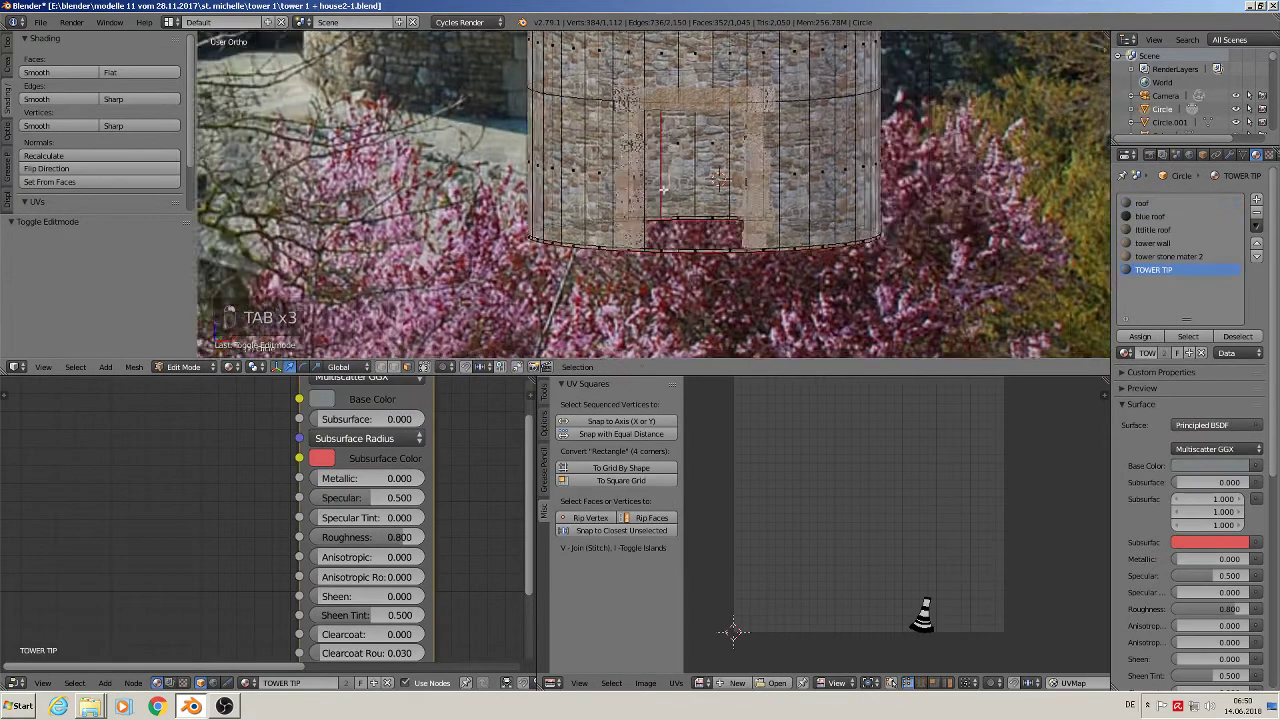
- Duplicate the three wall faces seen through the doorway at the tower's back and move the copy -0.175 along Y into the doorway
key(KP_1)
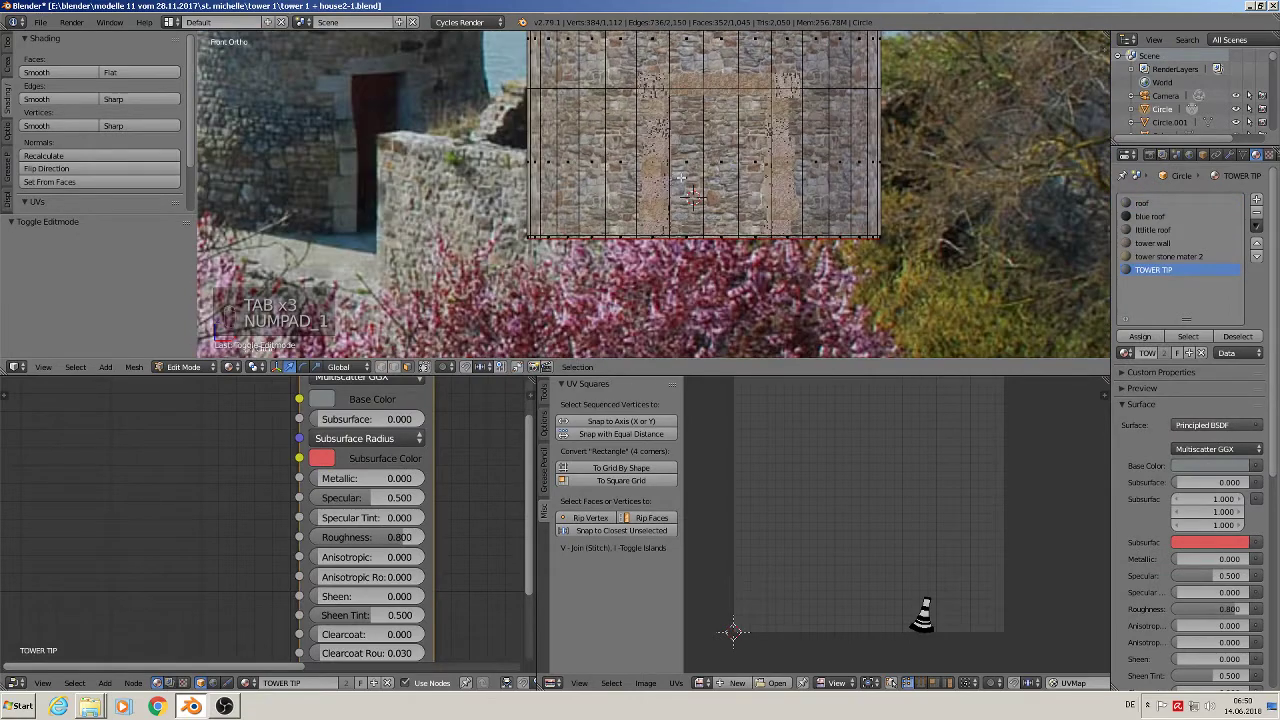
scroll(681, 177, up, 2)
right_click(693, 152)
shift+right_click(738, 158)
shift+right_click(780, 166)
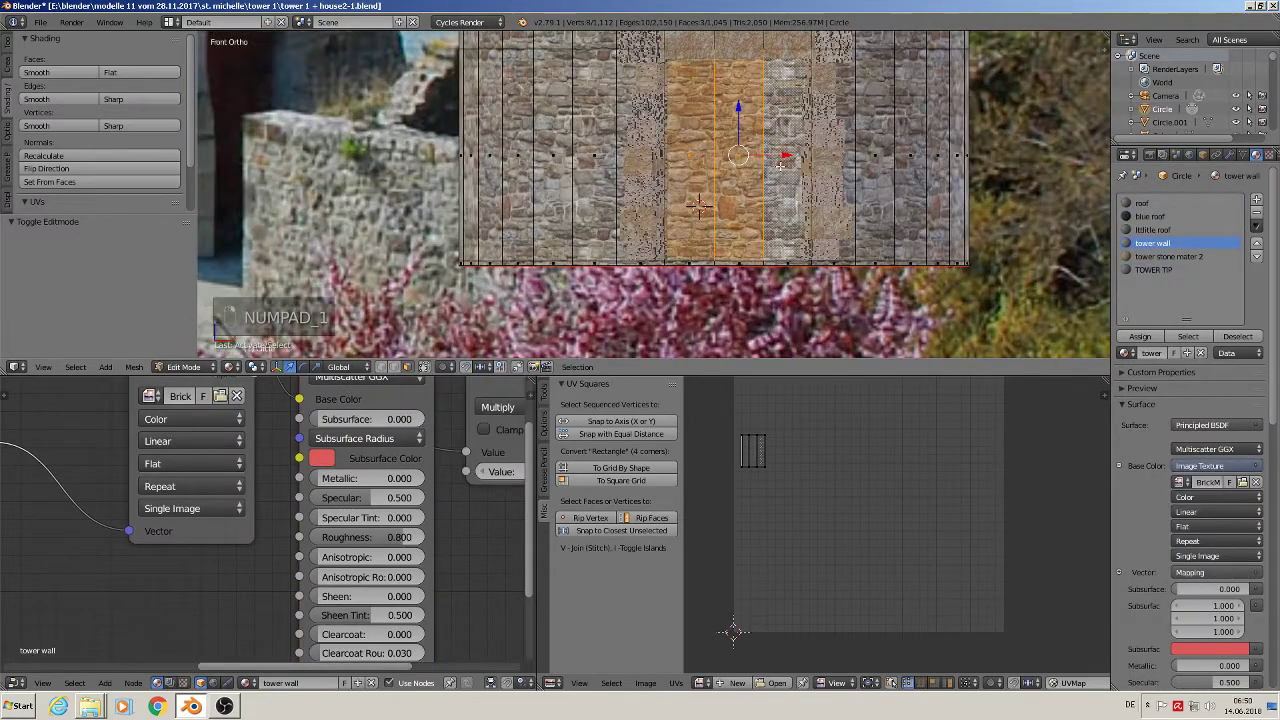
middle_drag(780, 166, 809, 230)
scroll(774, 219, down, 3)
key(shift+d)
right_click(773, 218)
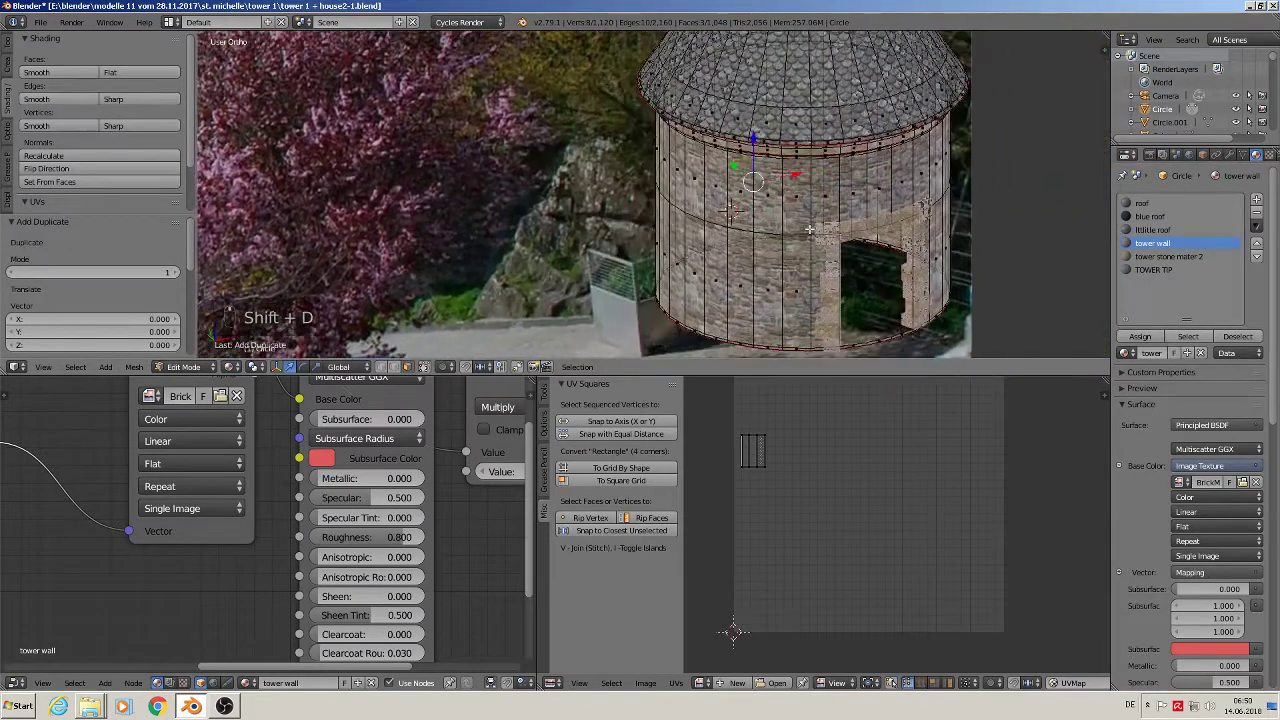
drag(736, 168, 884, 274)
mouse_move(925, 296)
middle_down()
mouse_move(887, 292)
mouse_move(912, 305)
middle_up()
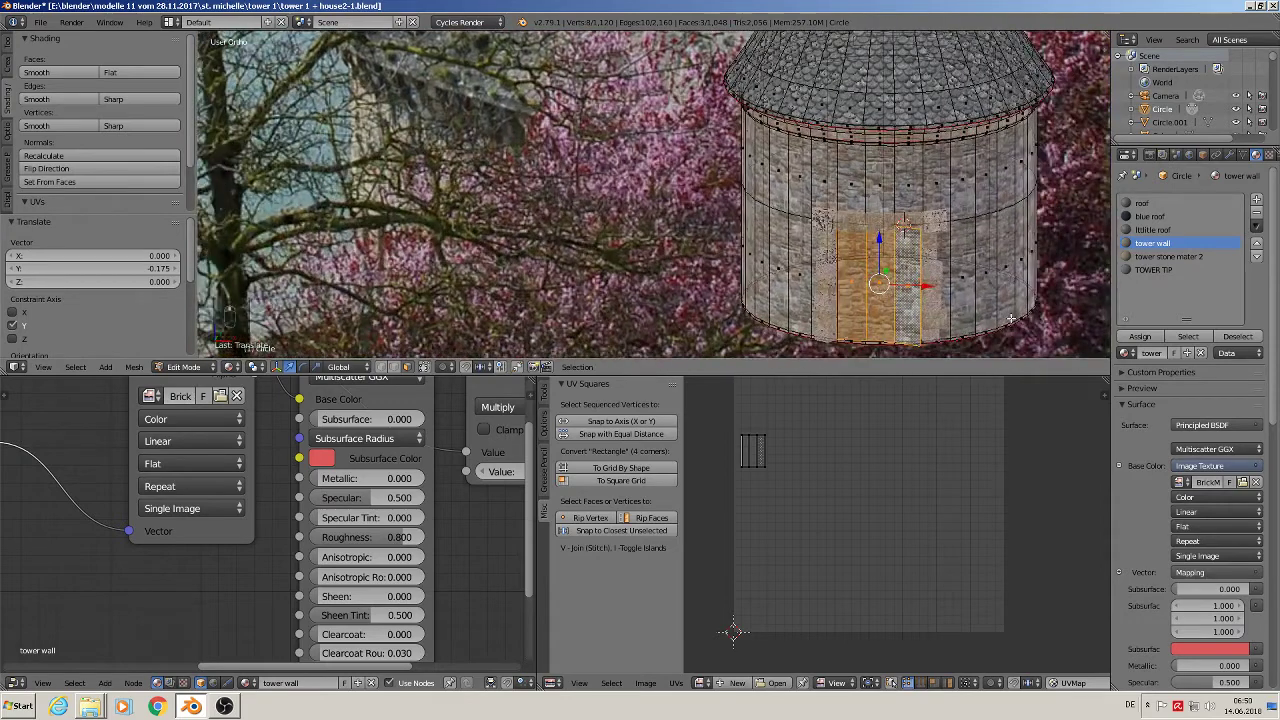
- Rotate the duplicated faces 180° and another 11.1° around Z so they follow the wall's curve in the doorway
text(rz18)
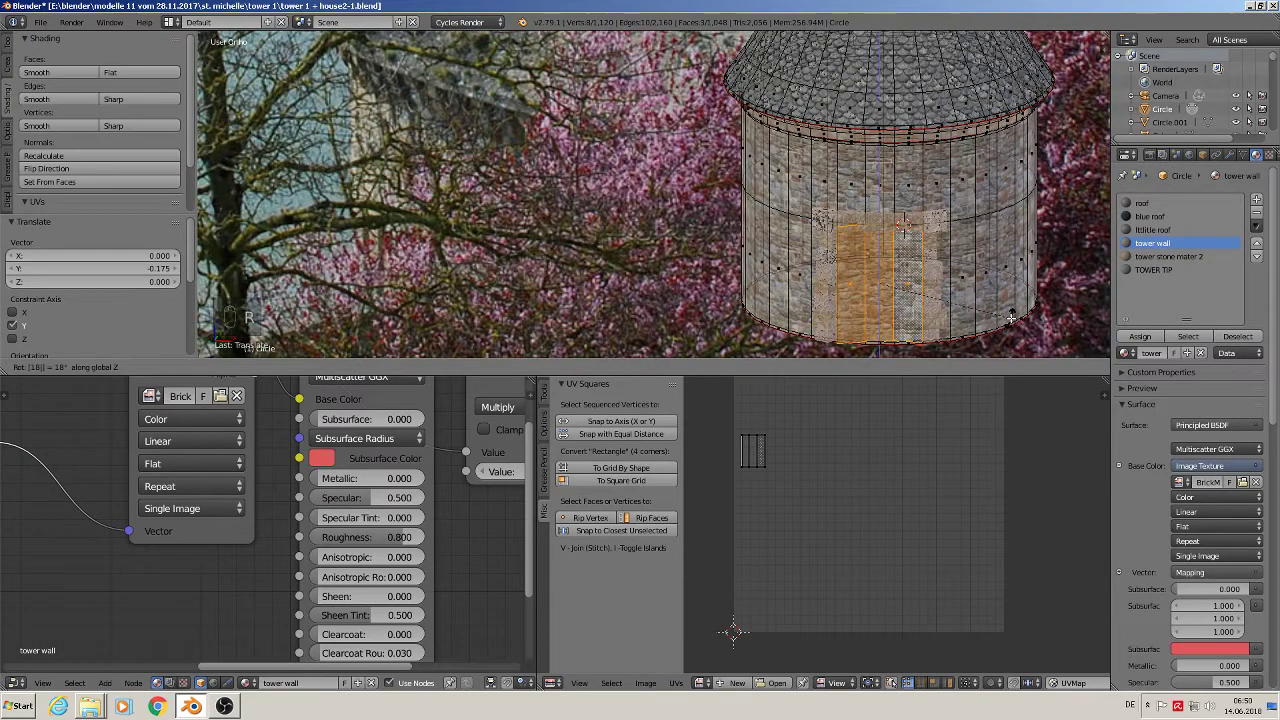
text(0)
key(Return)
middle_drag(1011, 318, 934, 343)
scroll(932, 347, up, 3)
scroll(913, 280, up, 1)
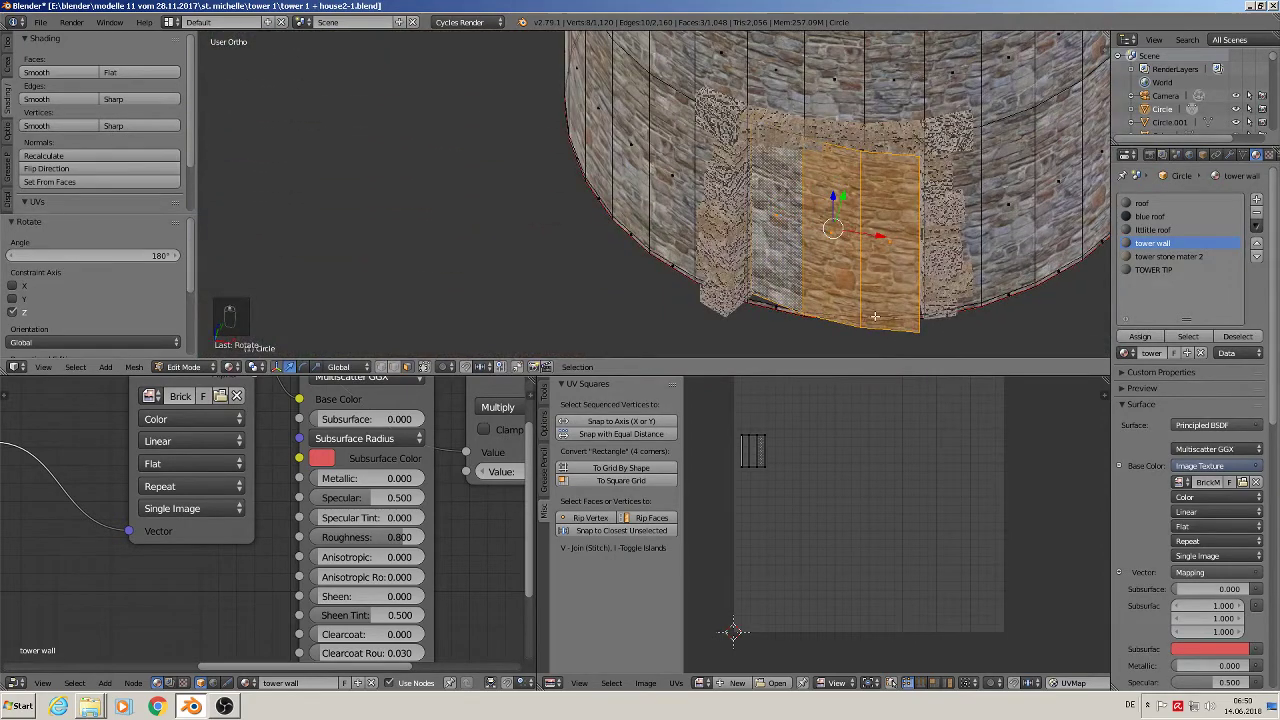
key(r)
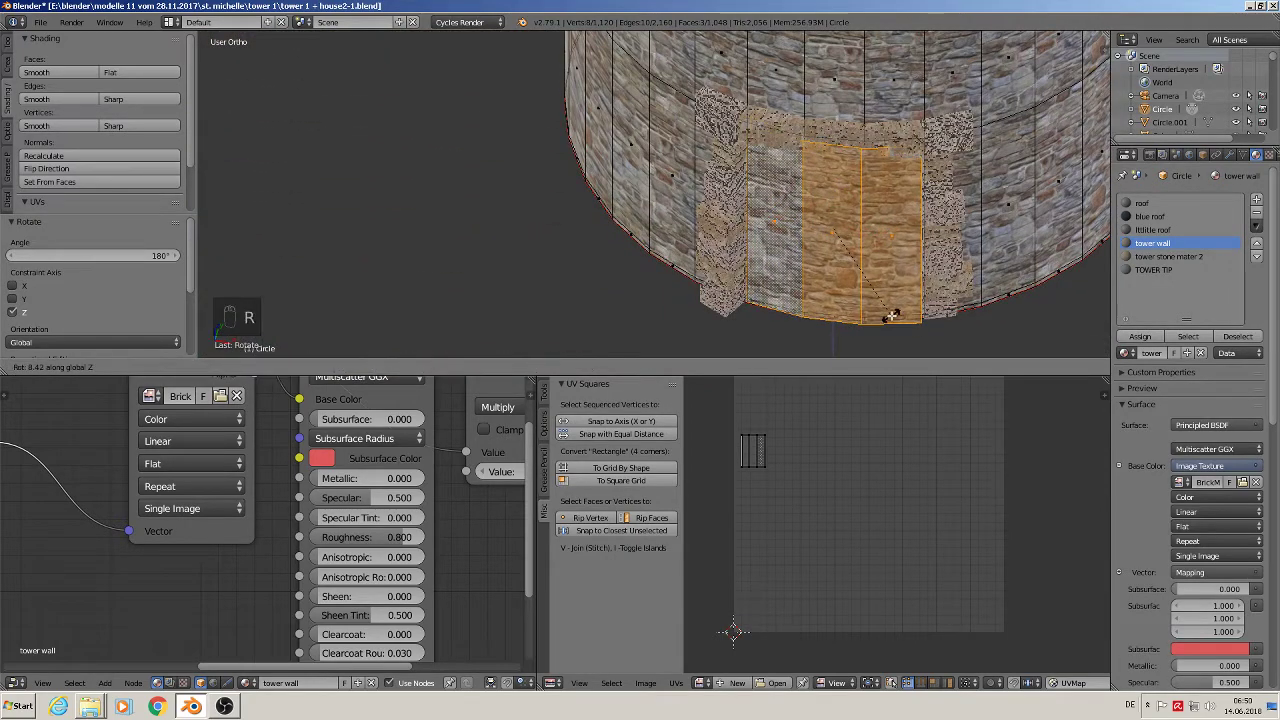
click(896, 314)
- Lower the door faces by 0.003 along Z, then raise their bottom edges by 0.002 along Z
middle_drag(896, 314, 895, 191)
key(g)
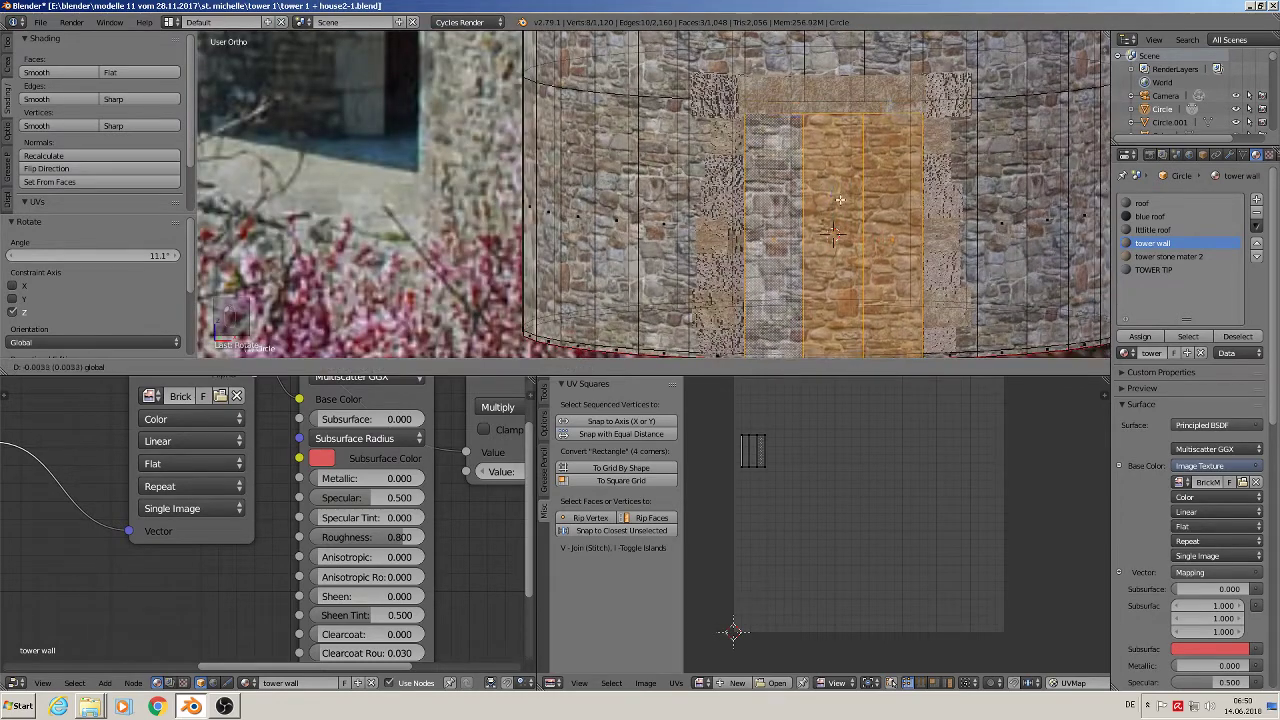
click(843, 201)
scroll(838, 196, up, 2)
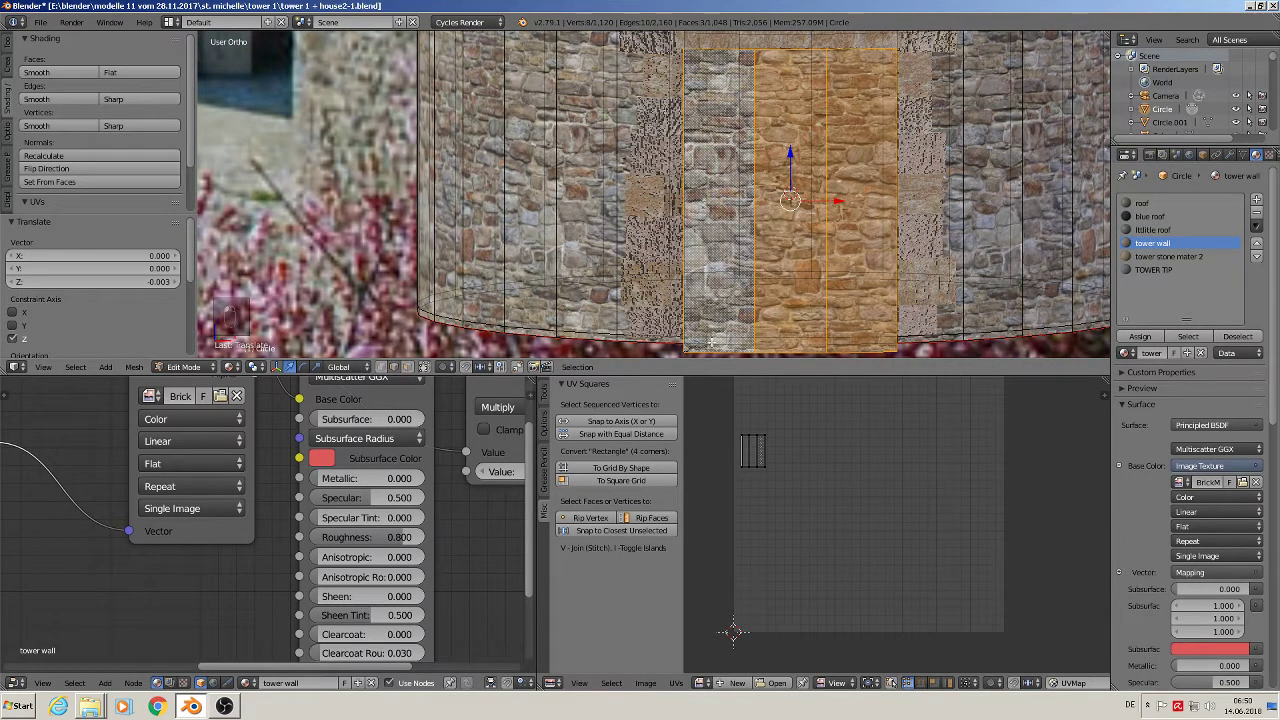
alt+right_click(711, 346)
drag(789, 330, 782, 308)
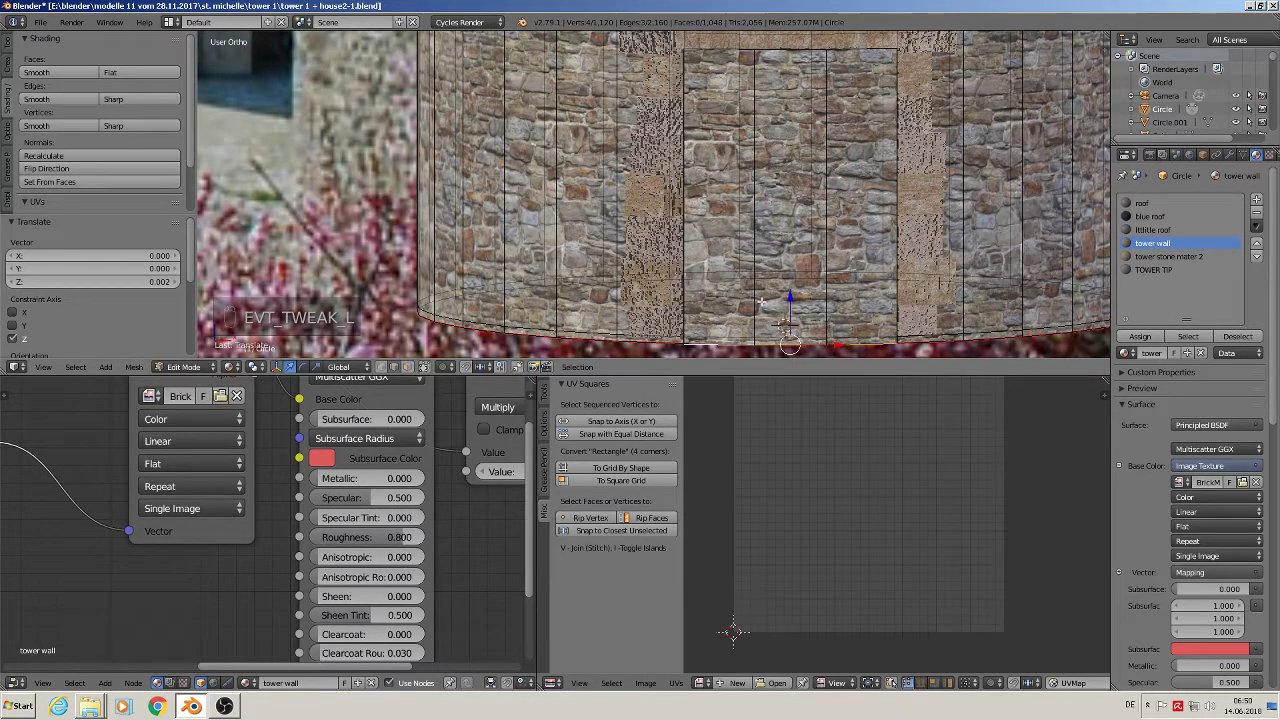
- Mark seams along the door faces' bottom edges and left side edge
click(77, 202)
scroll(77, 153, down, 2)
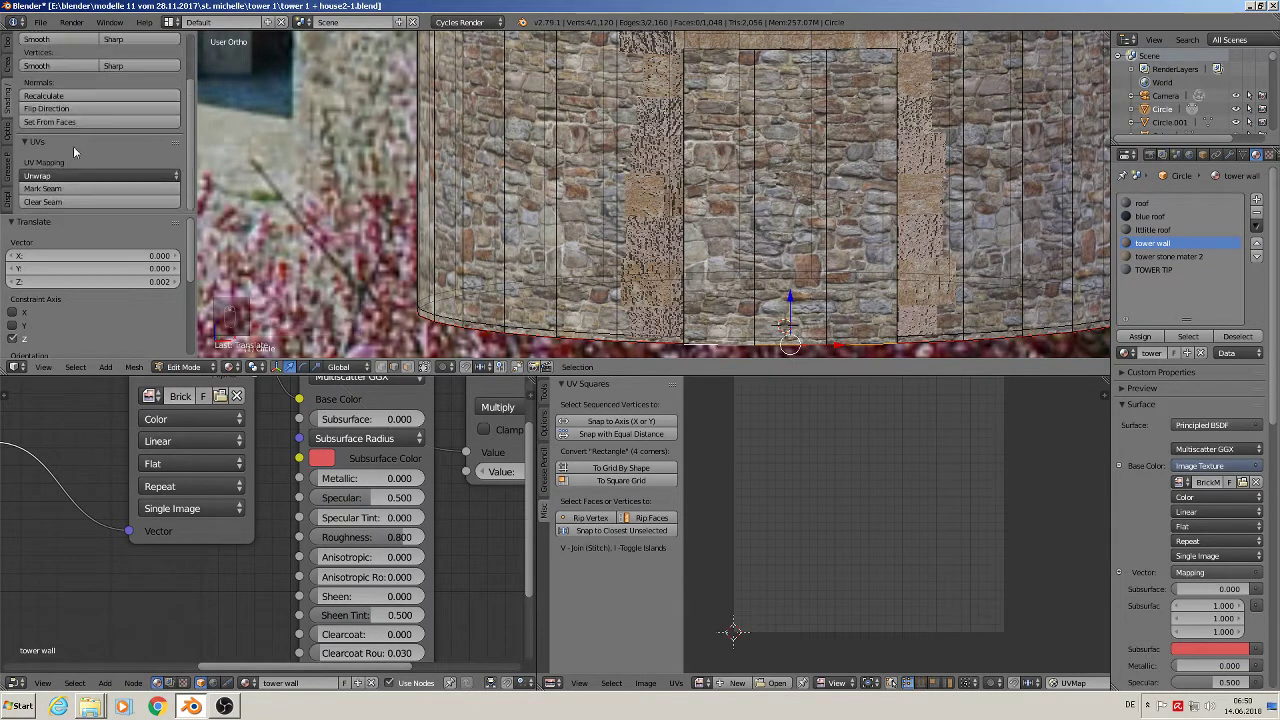
click(90, 189)
middle_drag(724, 226, 690, 262)
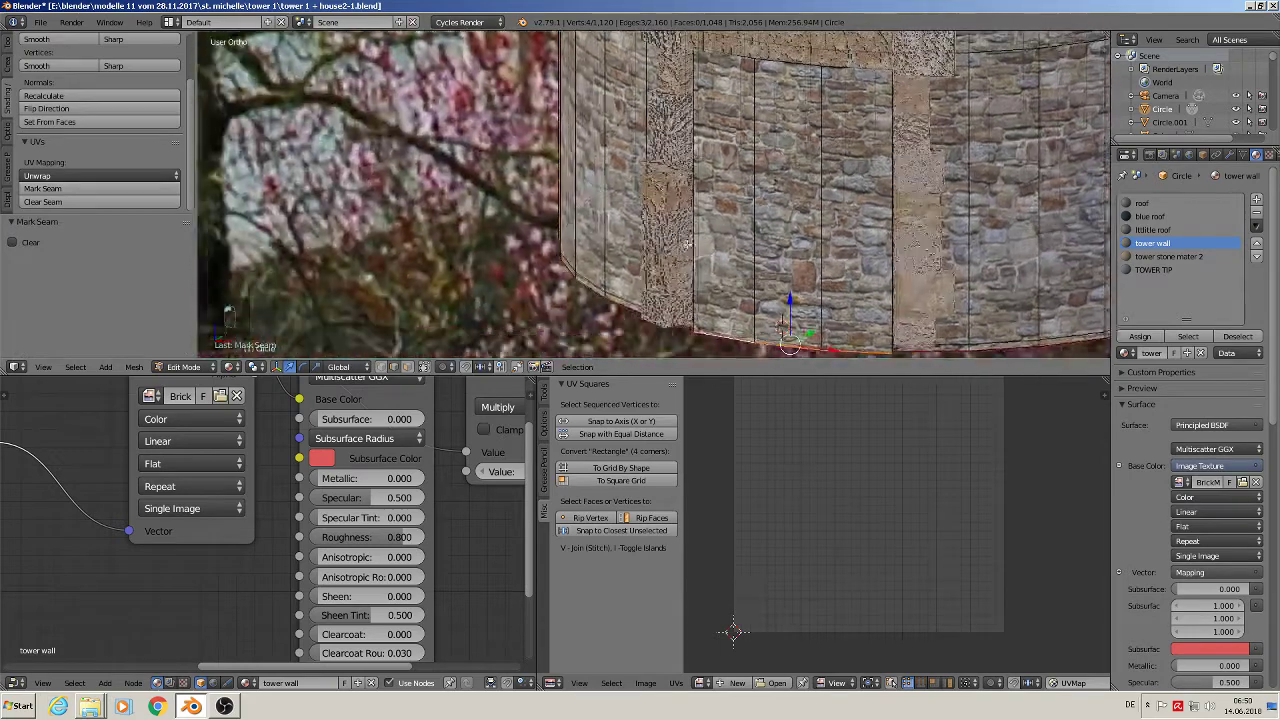
right_click(697, 255)
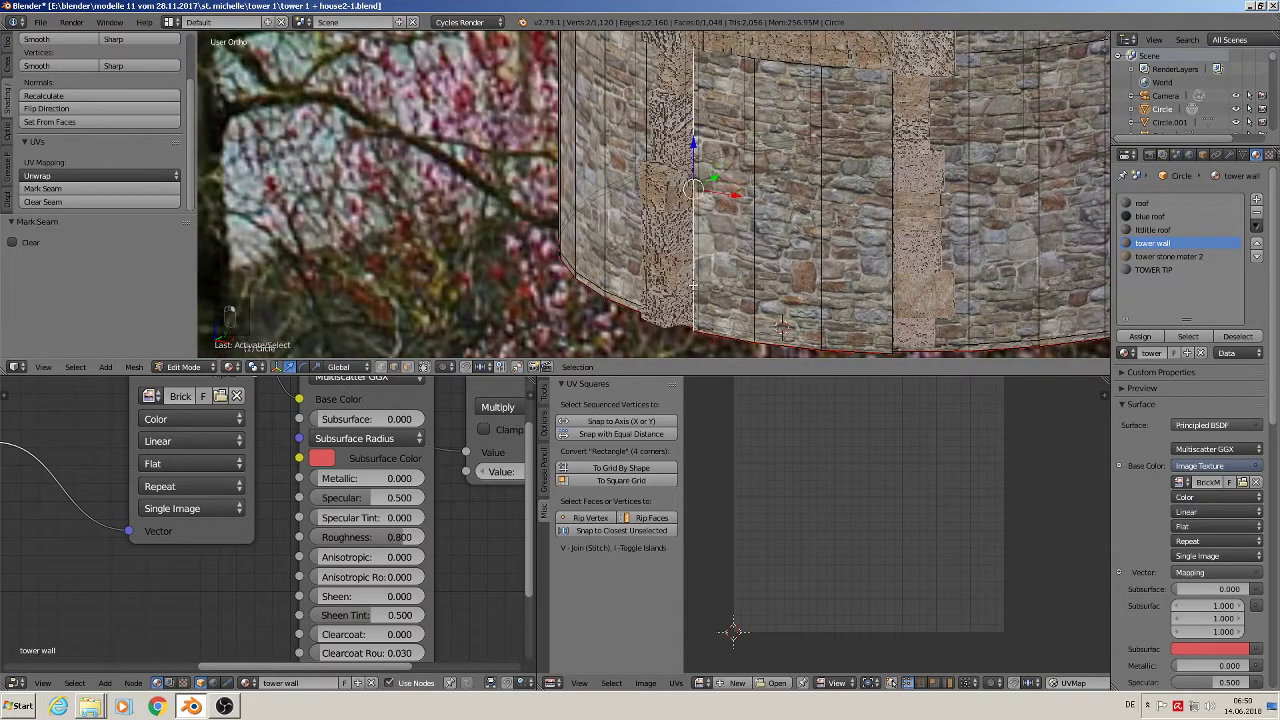
middle_drag(488, 208, 482, 230)
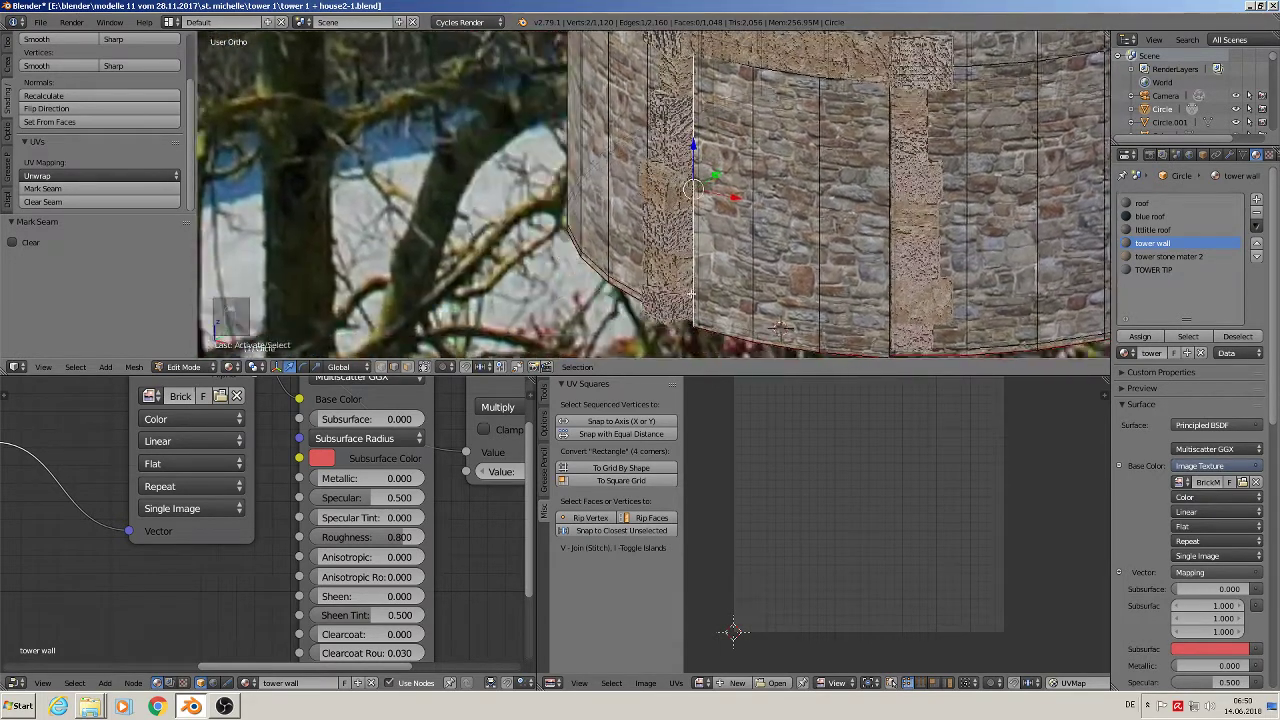
click(124, 187)
- Mark seams along the door faces' top edges and right side edge
middle_drag(756, 112, 745, 44)
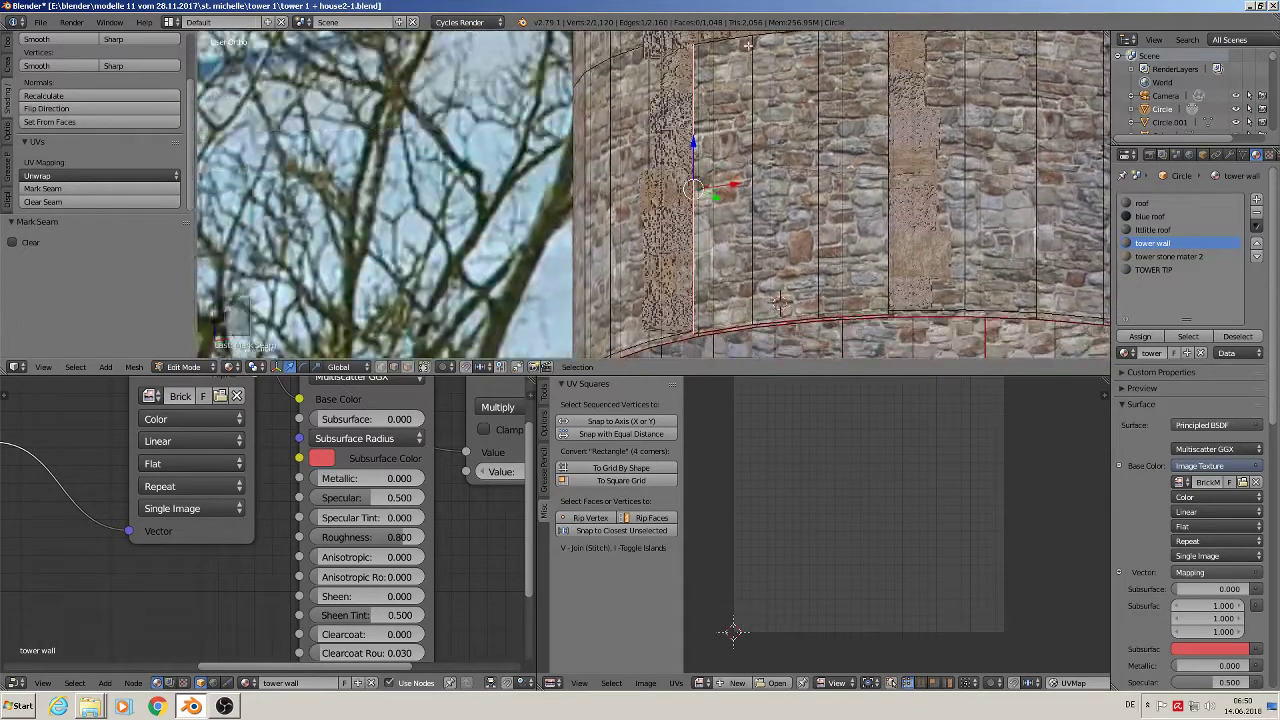
alt+right_click(745, 43)
shift+middle_drag(754, 91, 699, 180)
shift+right_click(798, 177)
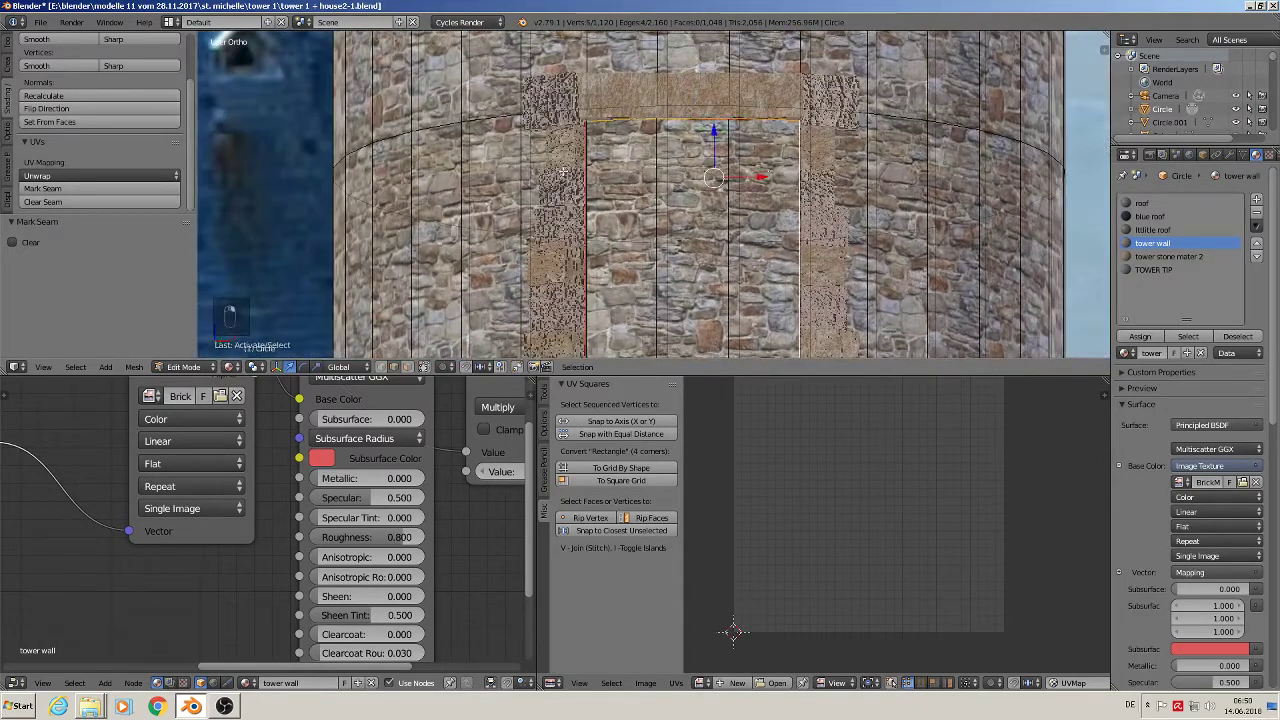
click(62, 190)
- Select the three door faces in face mode and unwrap them with Project From View in the front view
scroll(600, 180, down, 3)
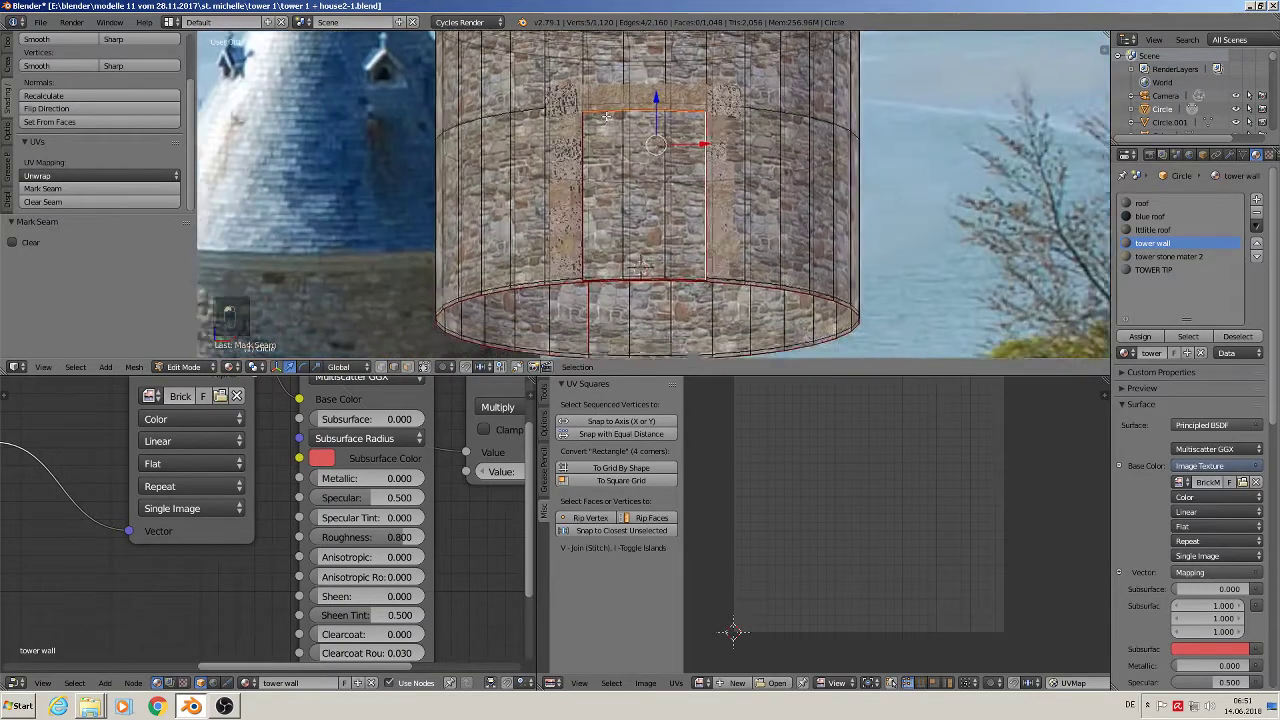
middle_drag(600, 180, 592, 157)
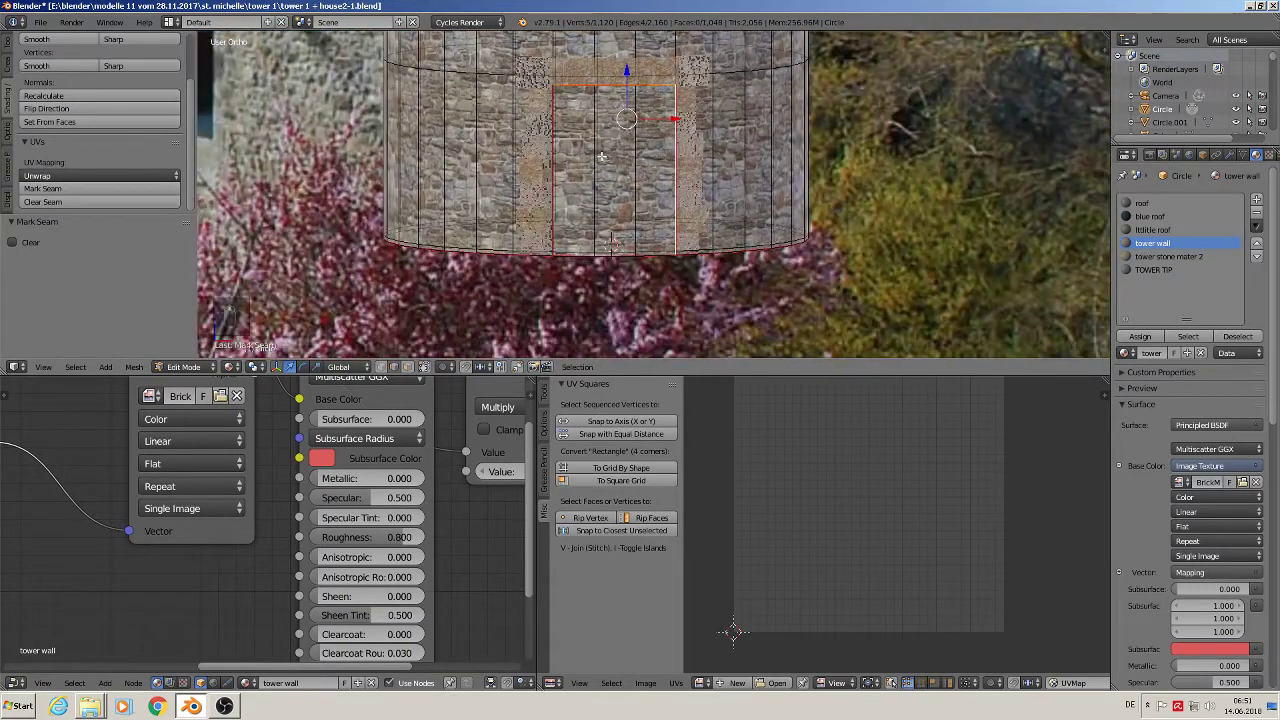
key(KP_Decimal)
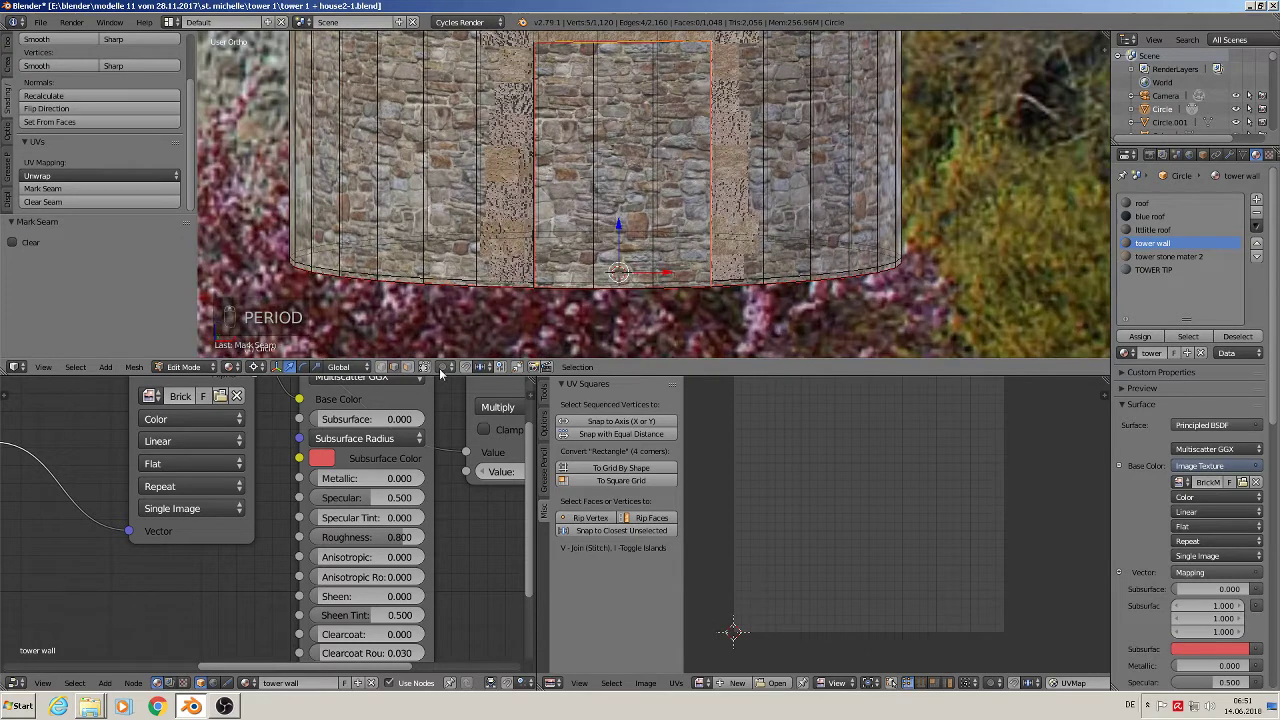
click(407, 367)
right_click(614, 160)
right_click(579, 156)
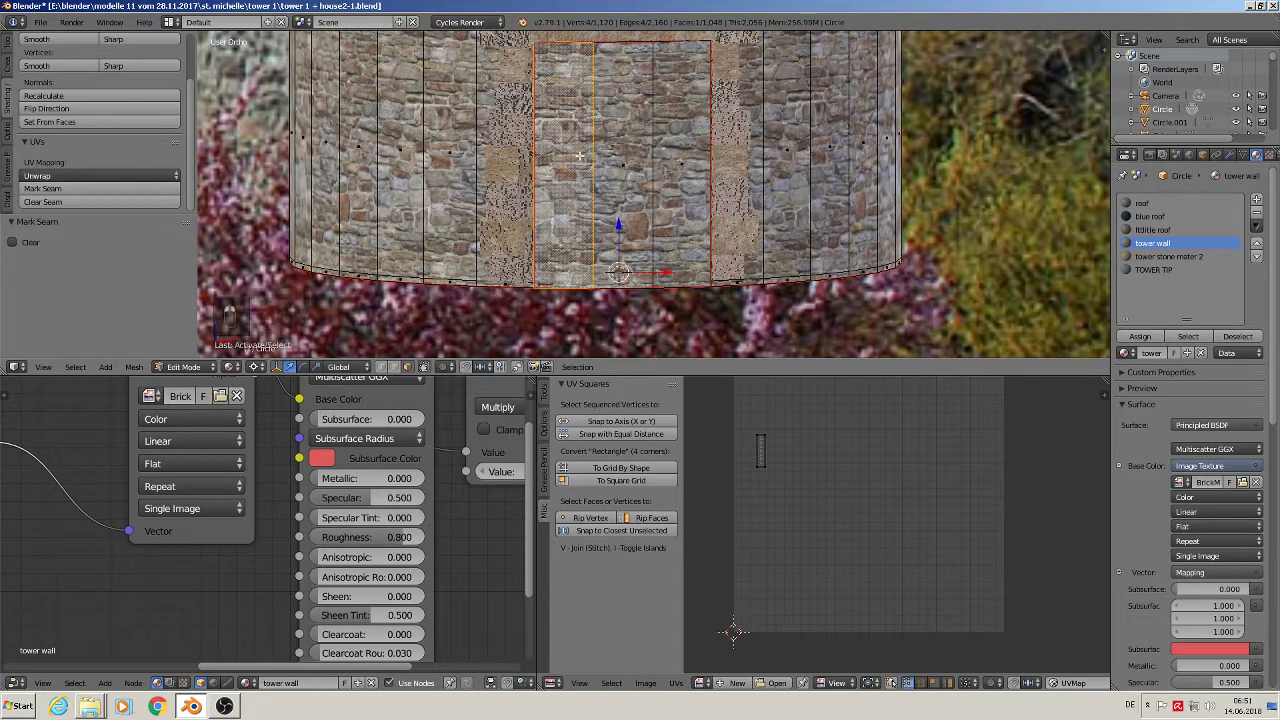
shift+right_click(686, 156)
shift+right_click(636, 160)
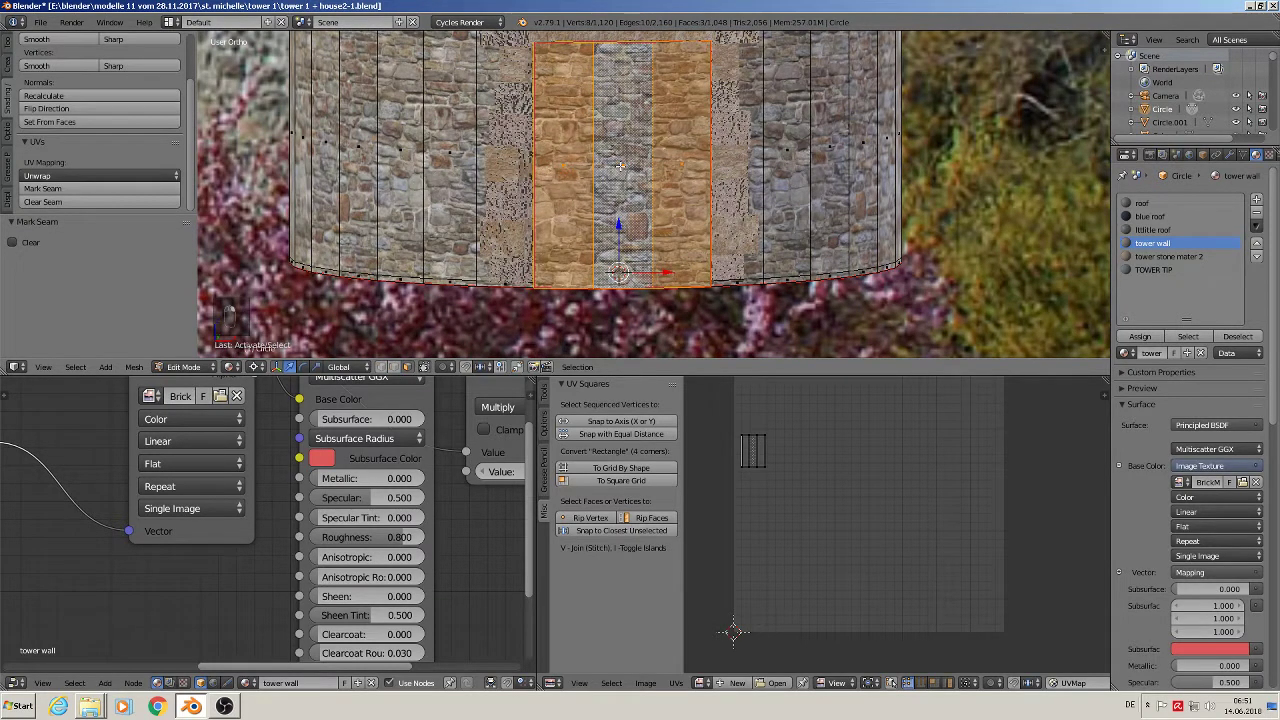
key(KP_1)
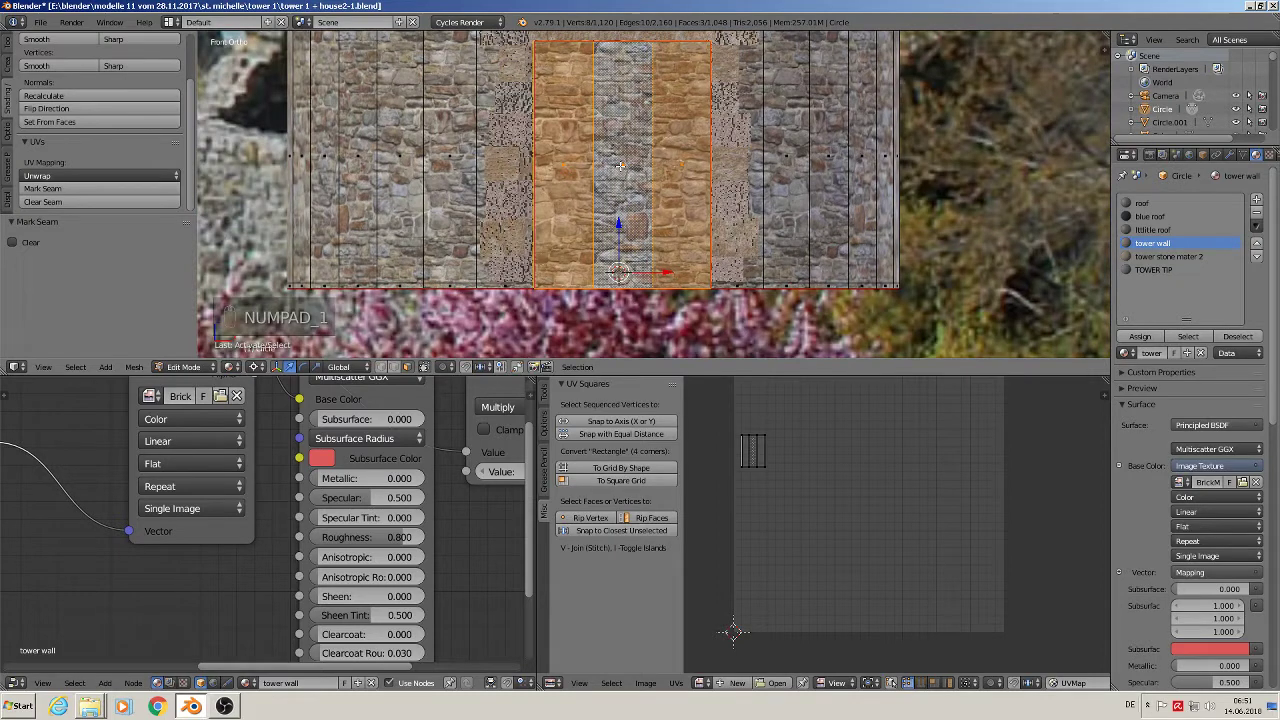
key(u)
key(u)
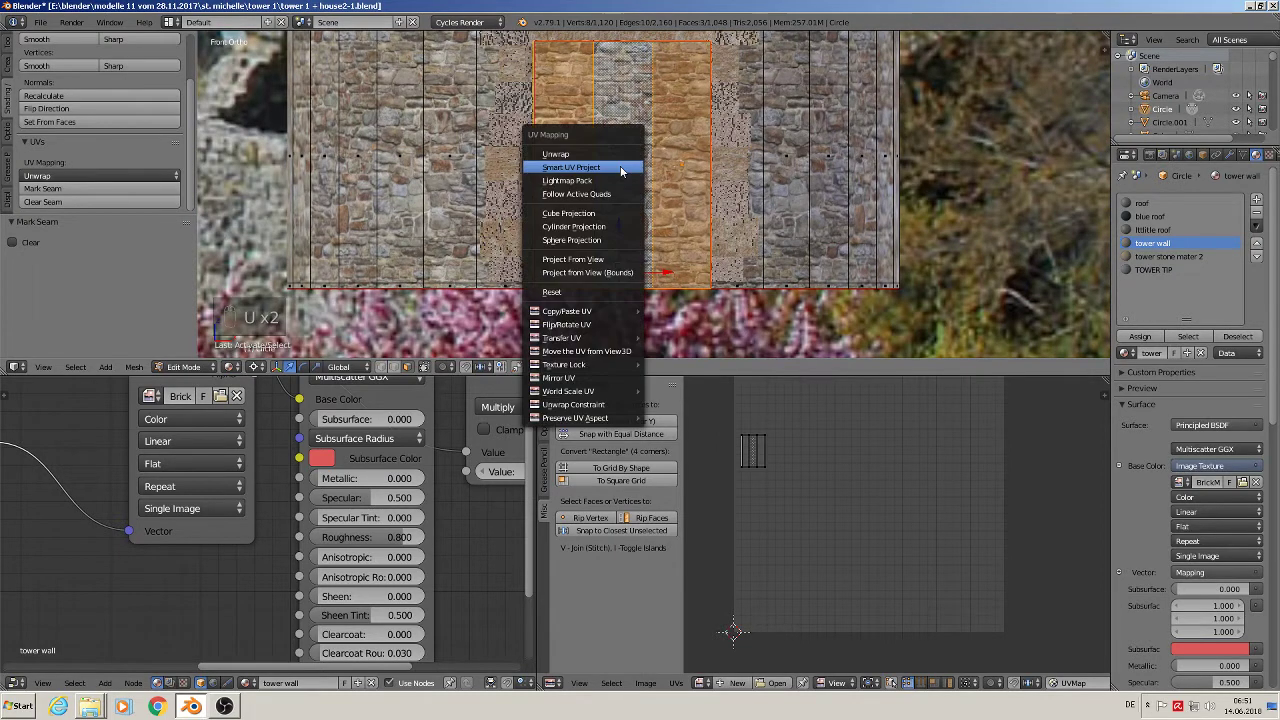
click(619, 264)
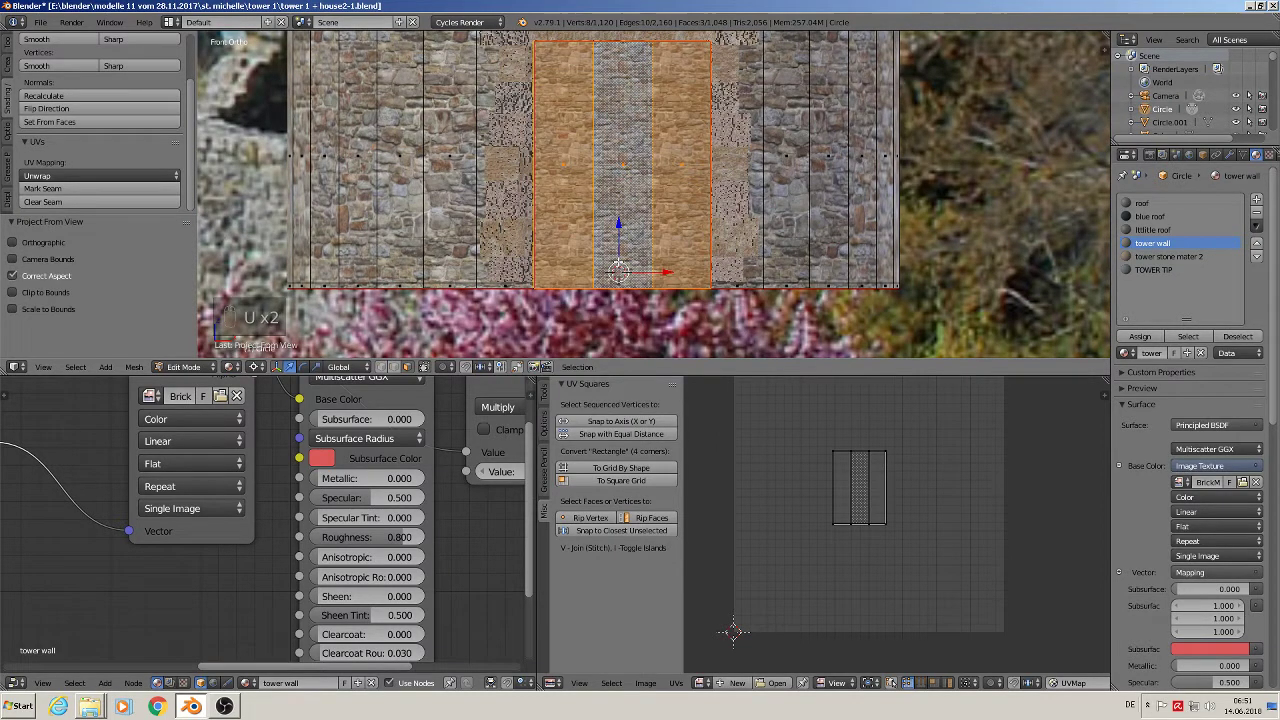
- Create a new material named door, assign it to the three door faces and clear the selection
click(1257, 199)
click(1178, 354)
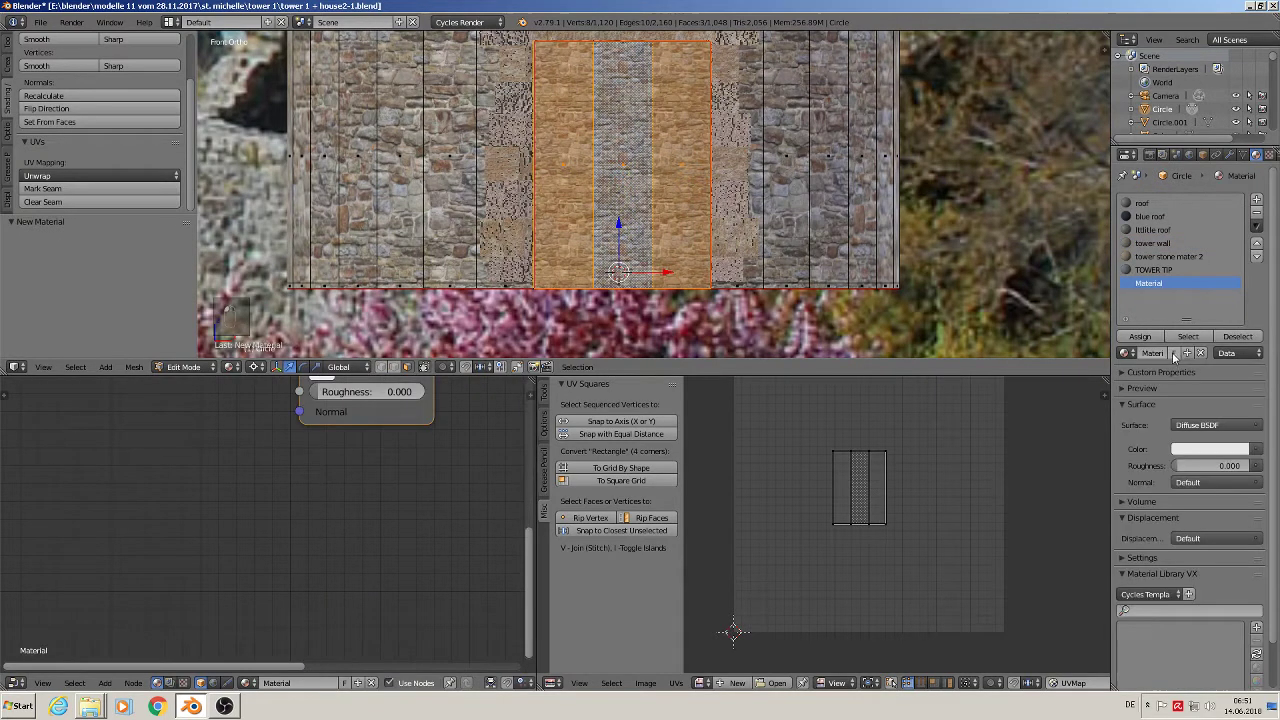
text(door)
key(Return)
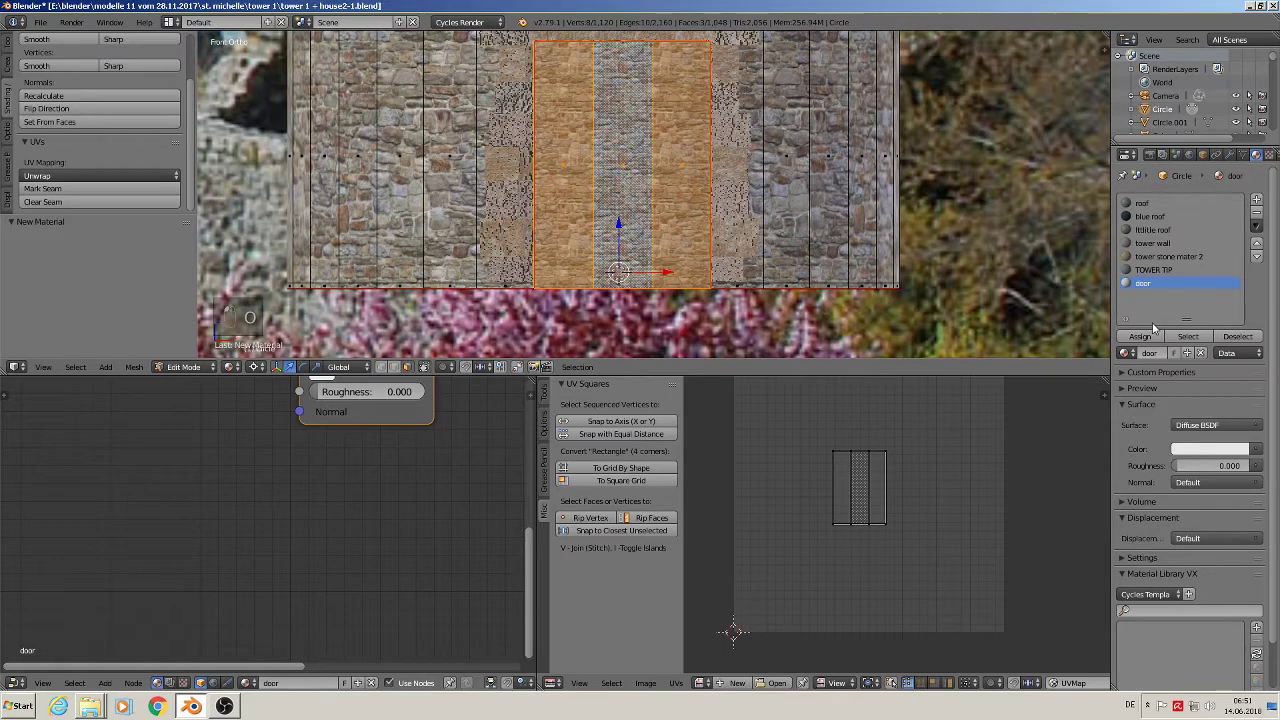
click(1141, 336)
key(a)
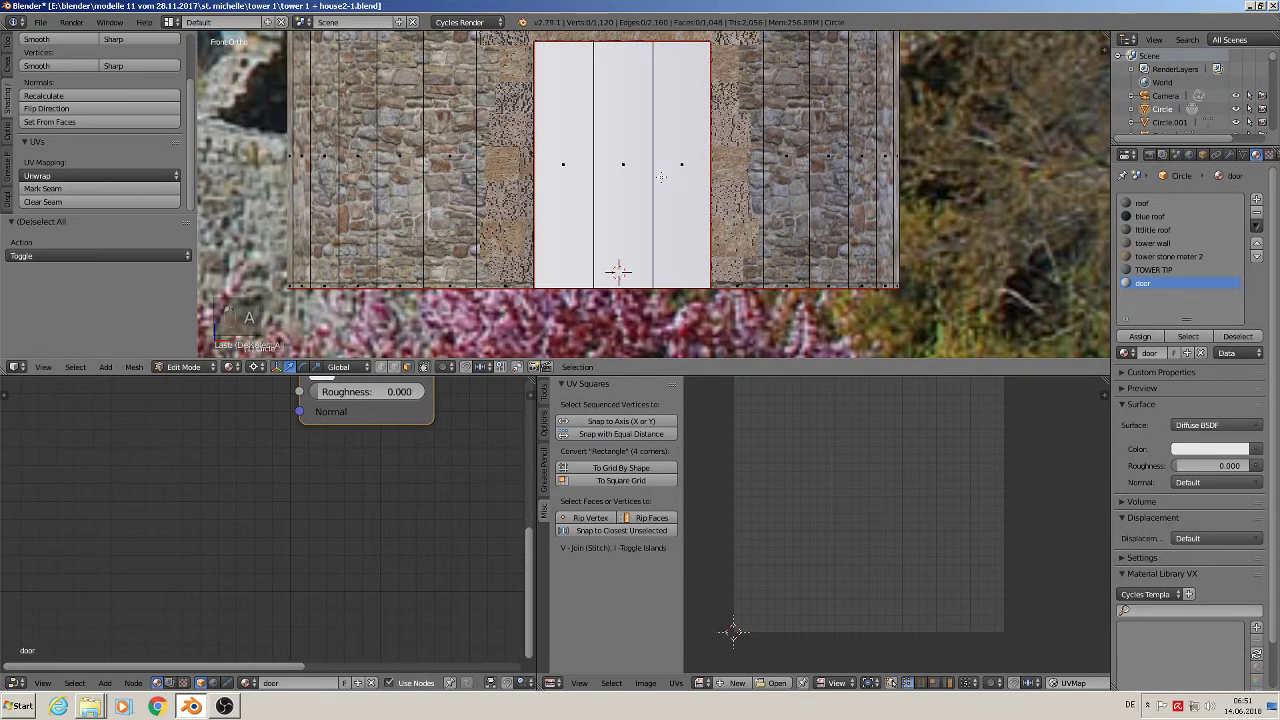
- Leave edit mode on the tower and save the blend file
key(Tab)
scroll(497, 154, down, 4)
shift+middle_drag(497, 154, 651, 182)
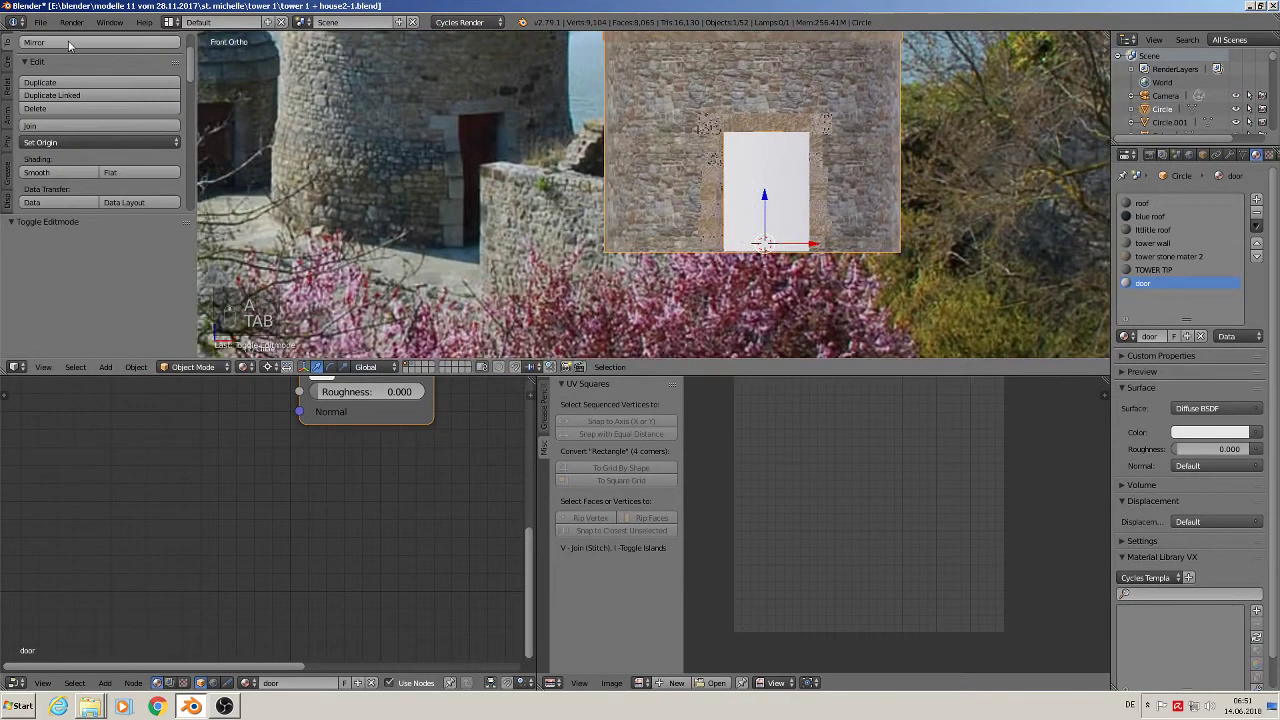
click(40, 22)
click(92, 125)
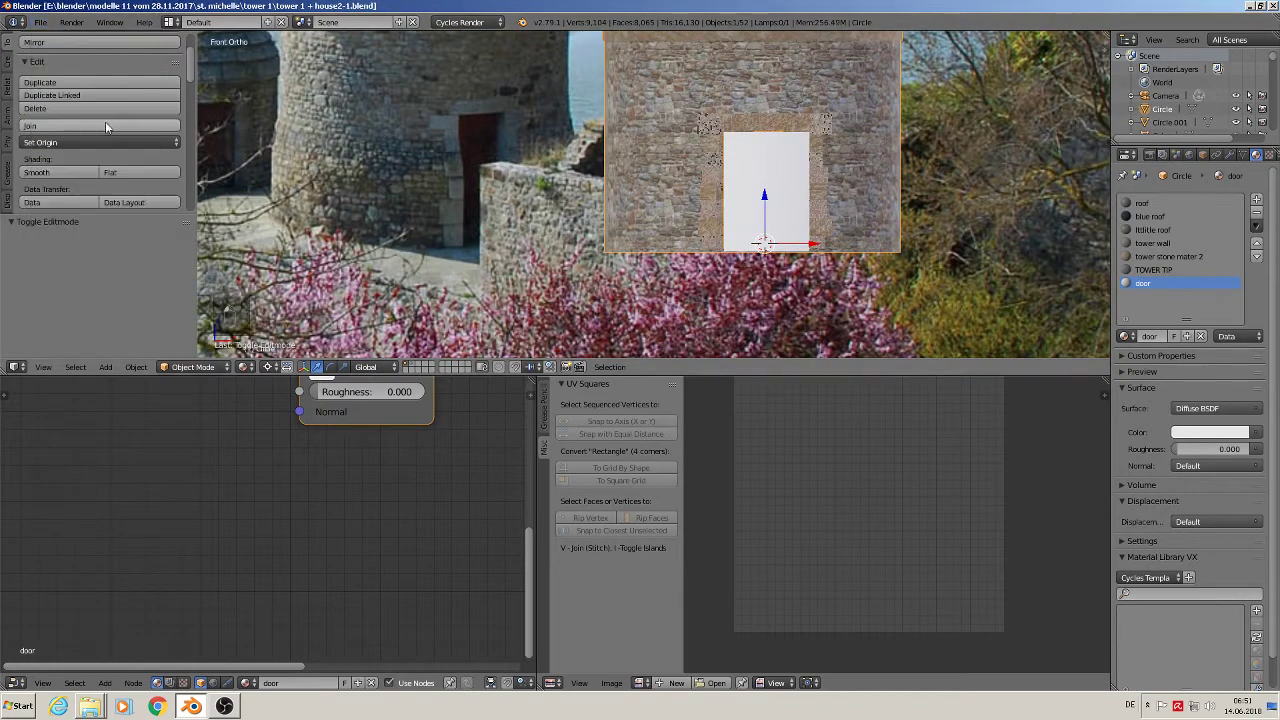
scroll(738, 85, down, 1)
shift+middle_drag(740, 88, 716, 193)
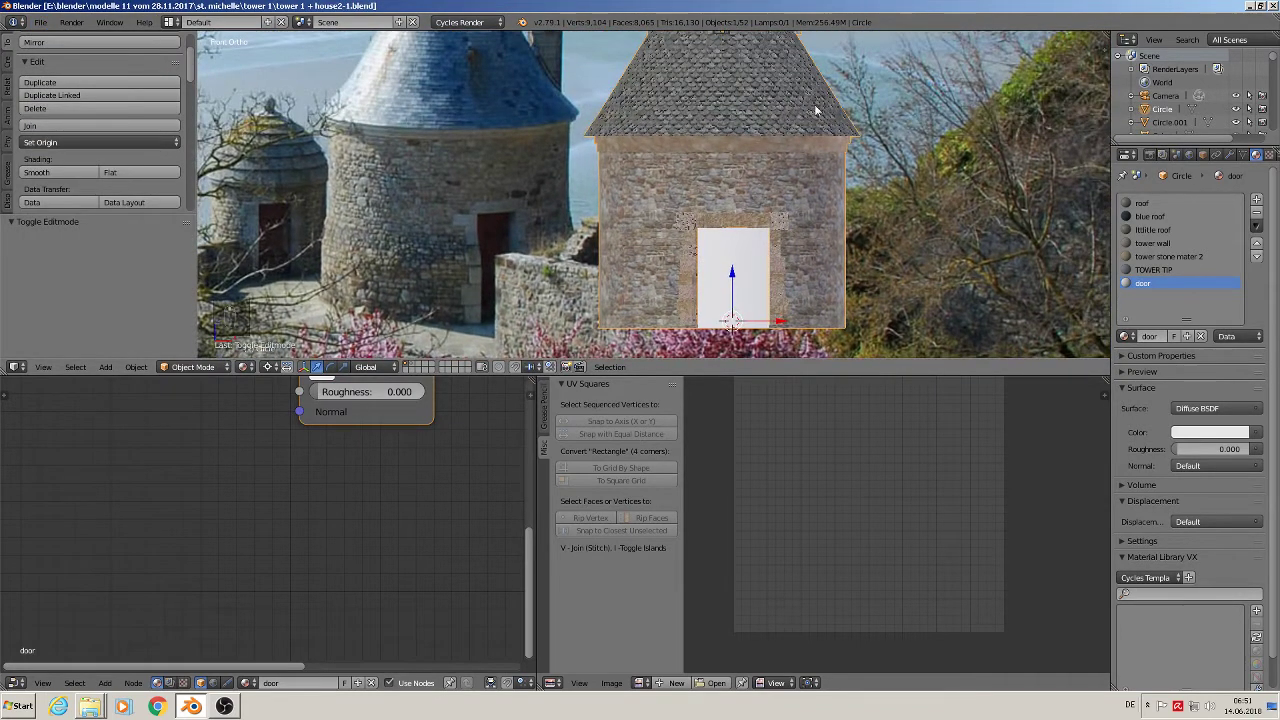
- Switch to the file explorer and open the Türen folder inside the Komerzielle Texturen collection
click(1248, 7)
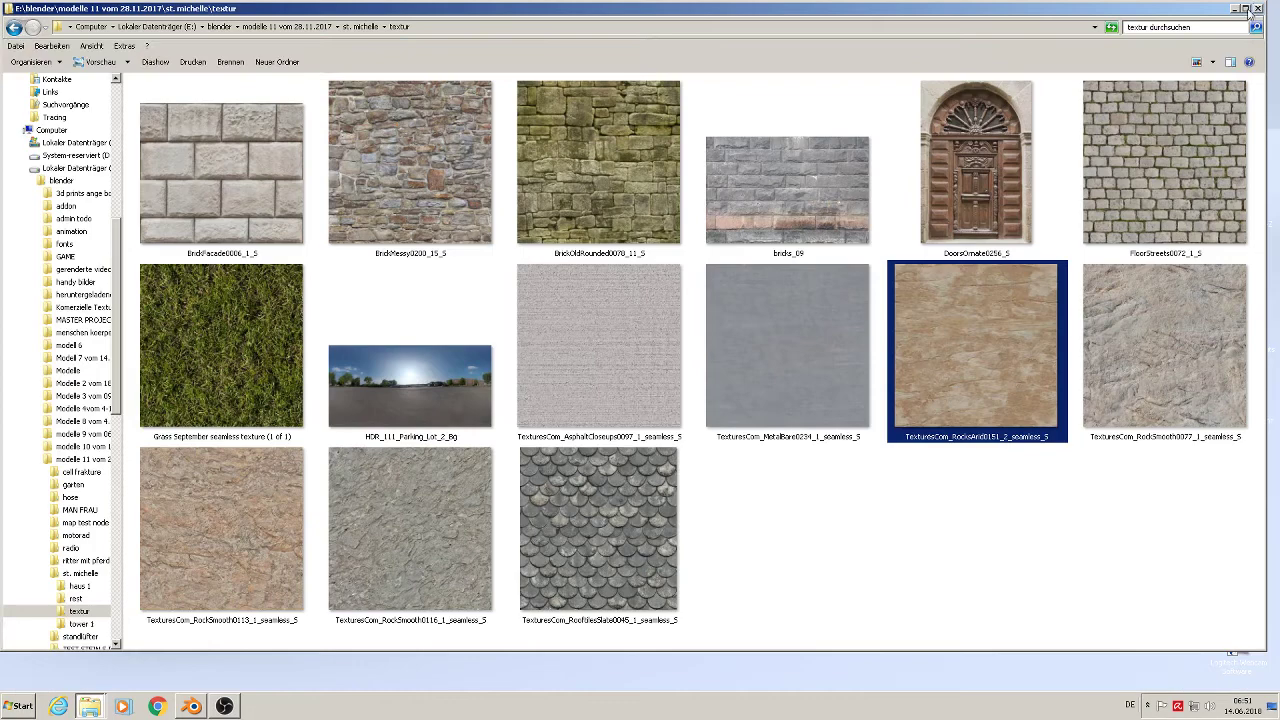
click(1236, 8)
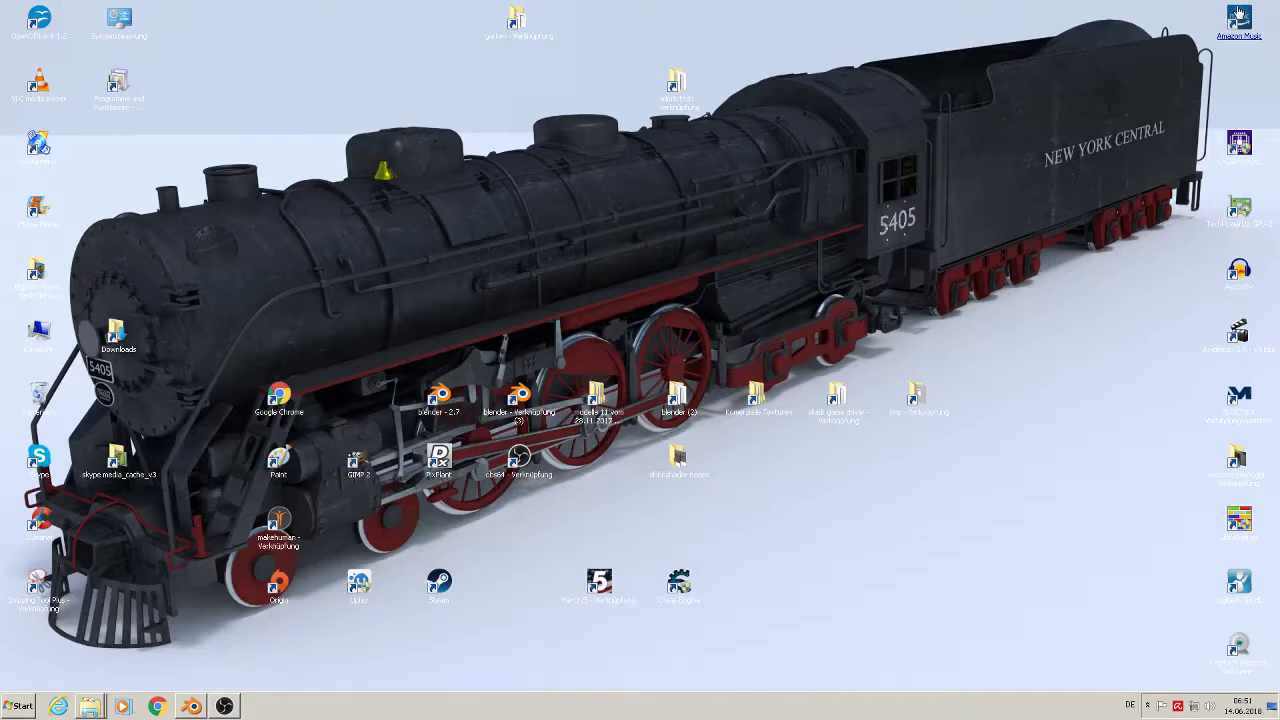
click(765, 390)
double_click(765, 390)
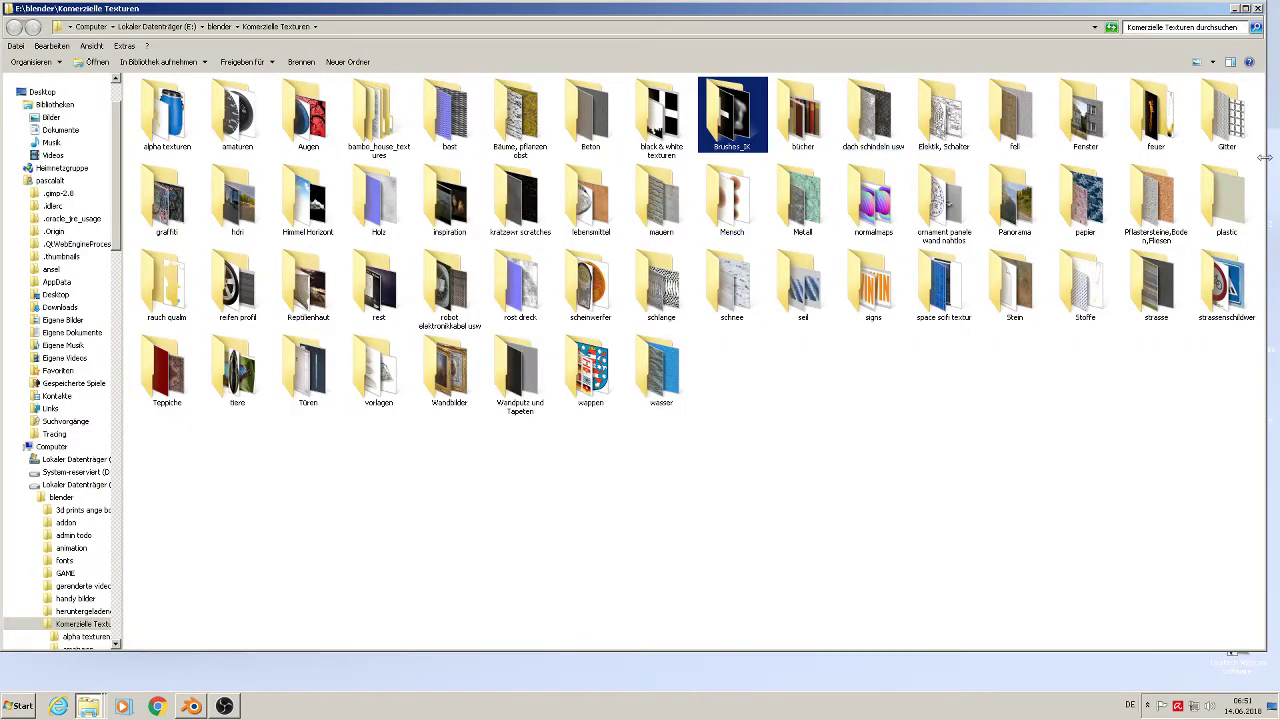
click(1101, 153)
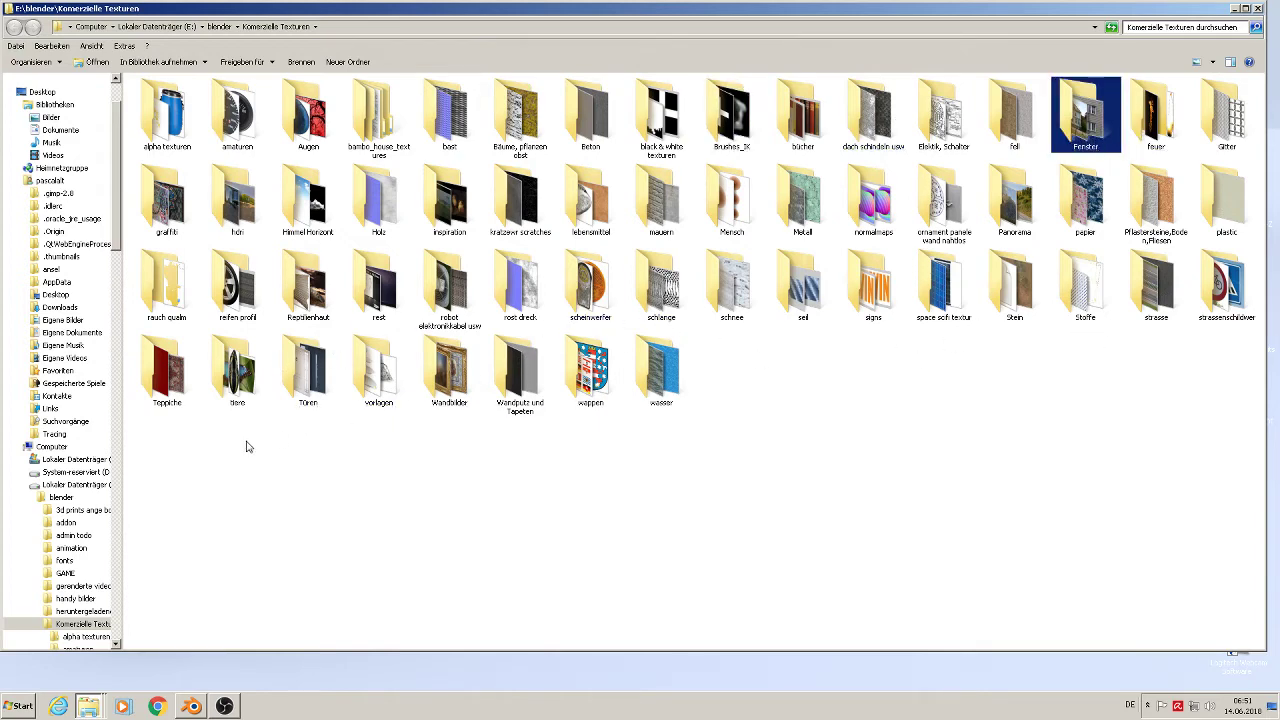
double_click(308, 372)
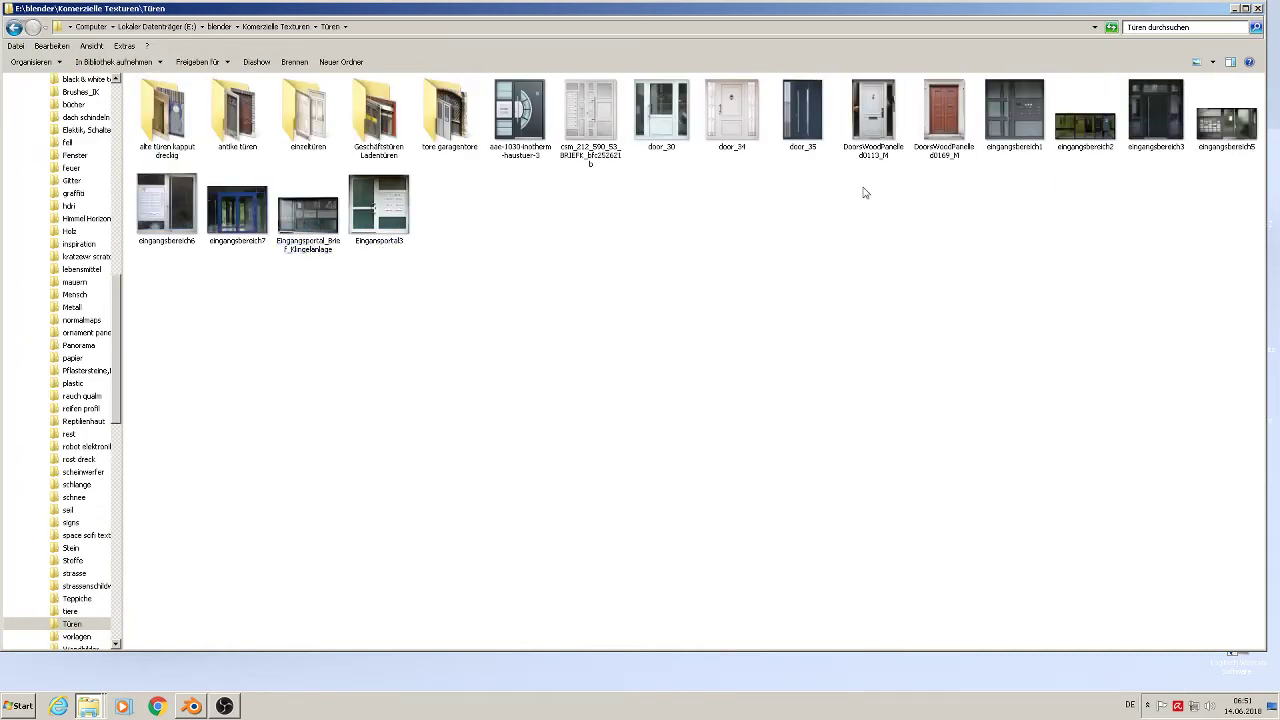
- Preview the DoorsWoodPanelled0169_M image and look through the door images in the antike türen folder
double_click(950, 133)
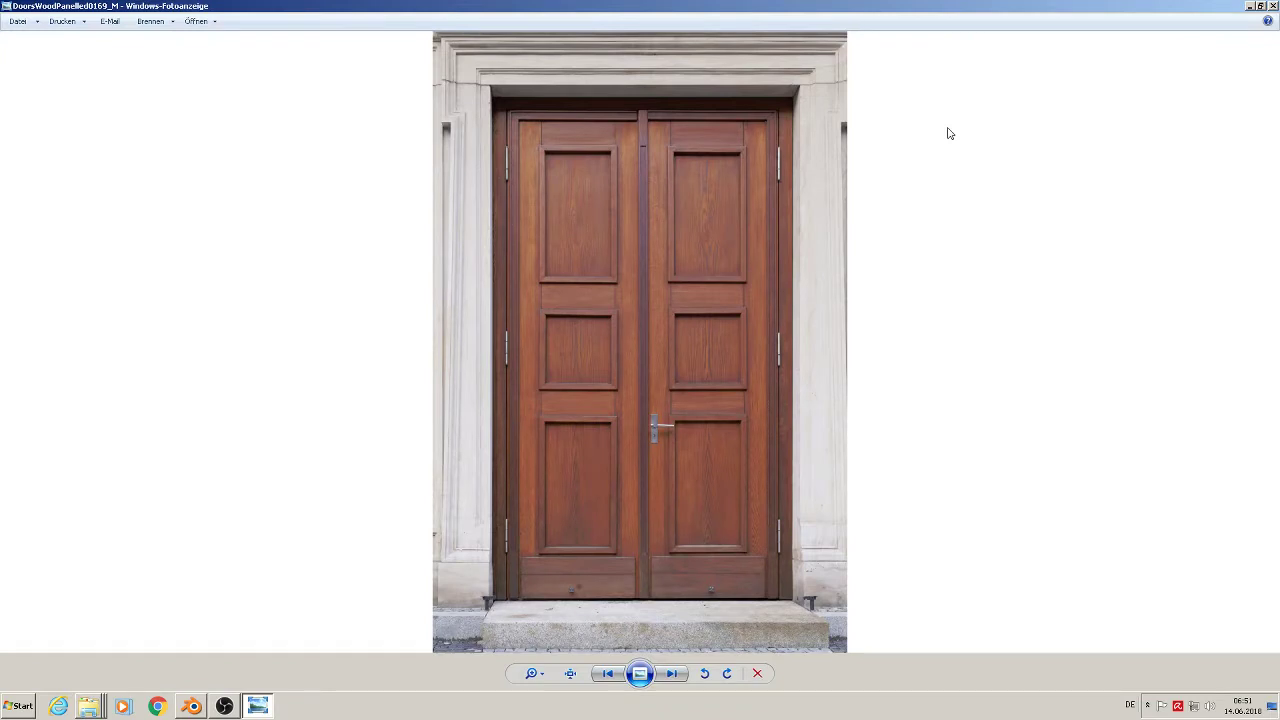
click(1273, 6)
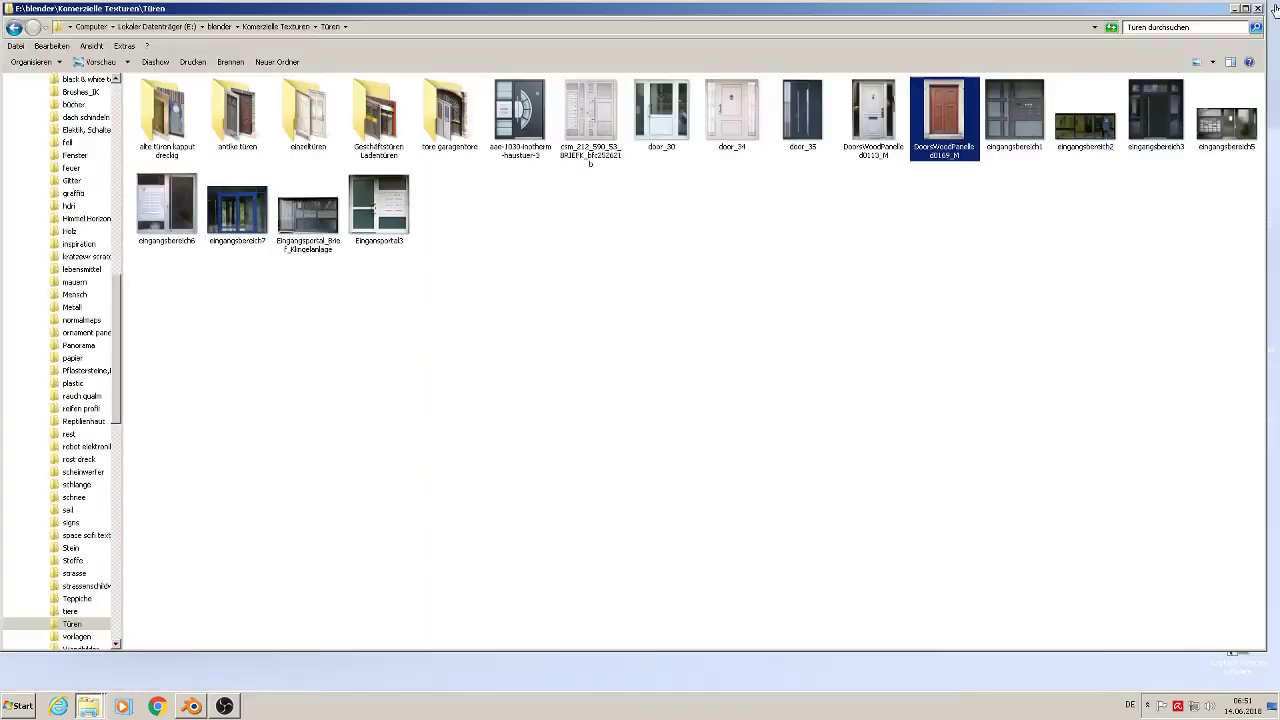
double_click(237, 130)
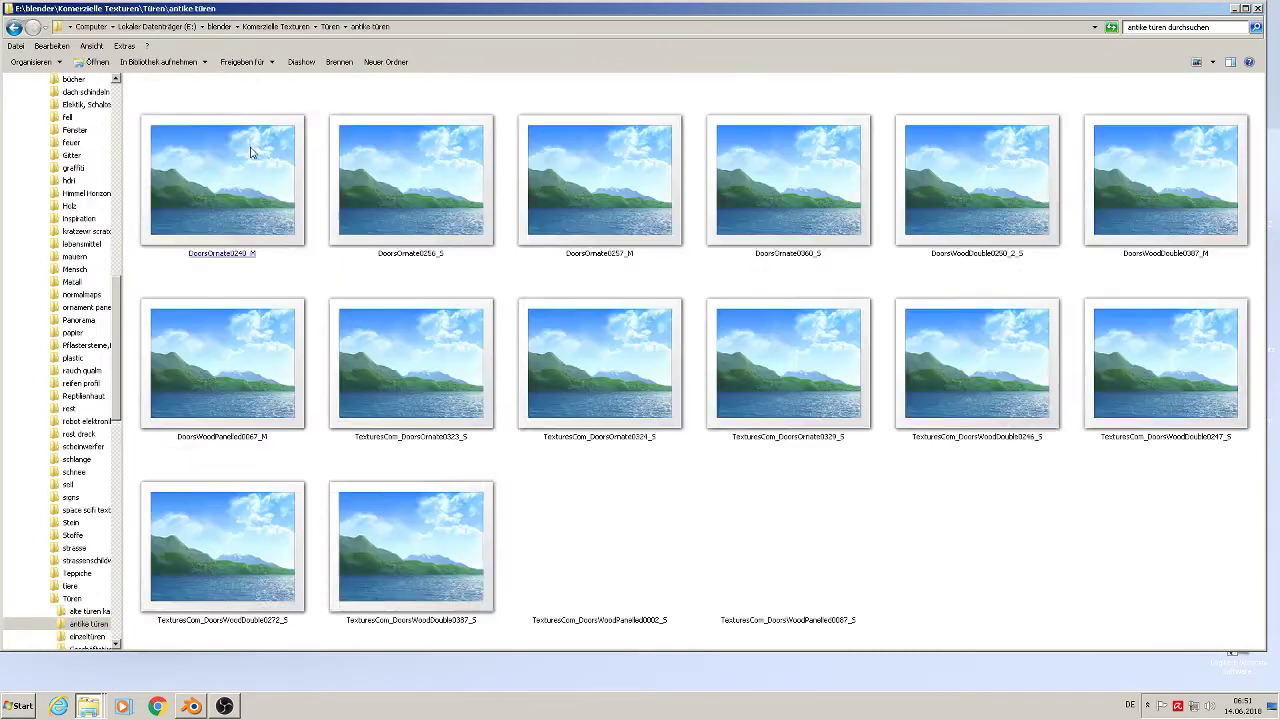
click(329, 201)
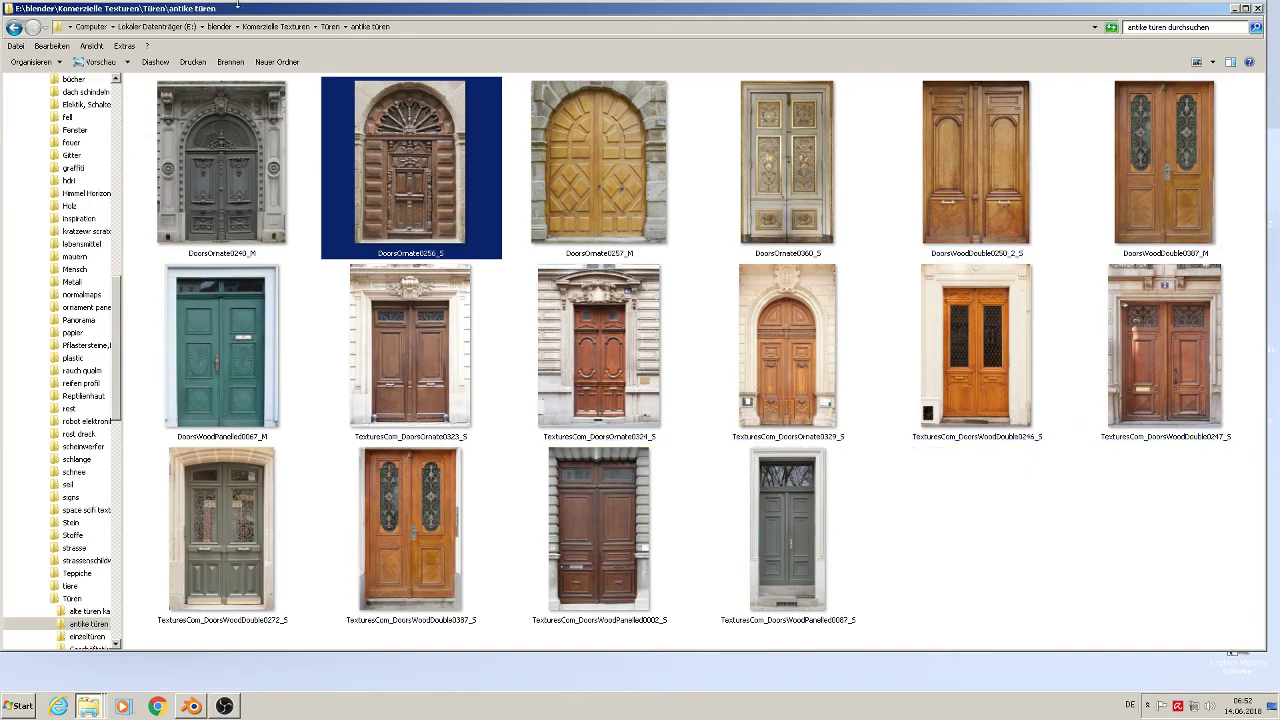
- Open the alte türen kapput dreckig folder and examine its door images at a larger thumbnail size
click(276, 27)
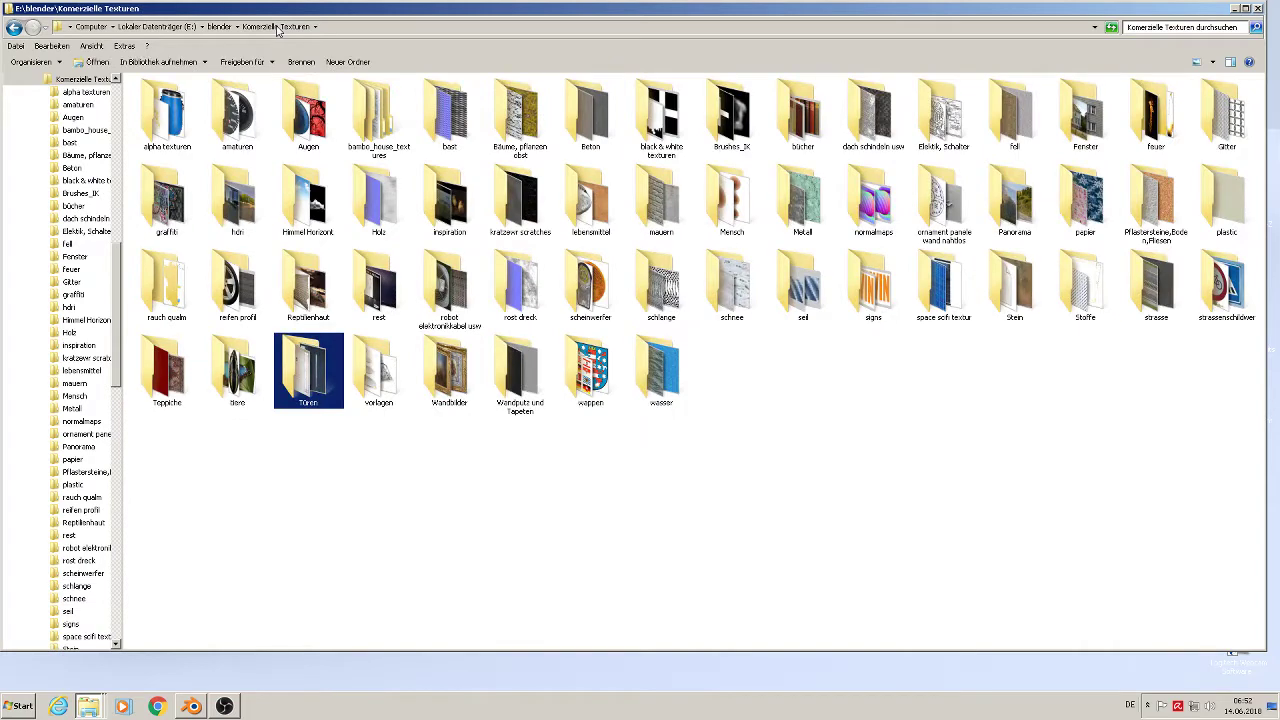
click(325, 385)
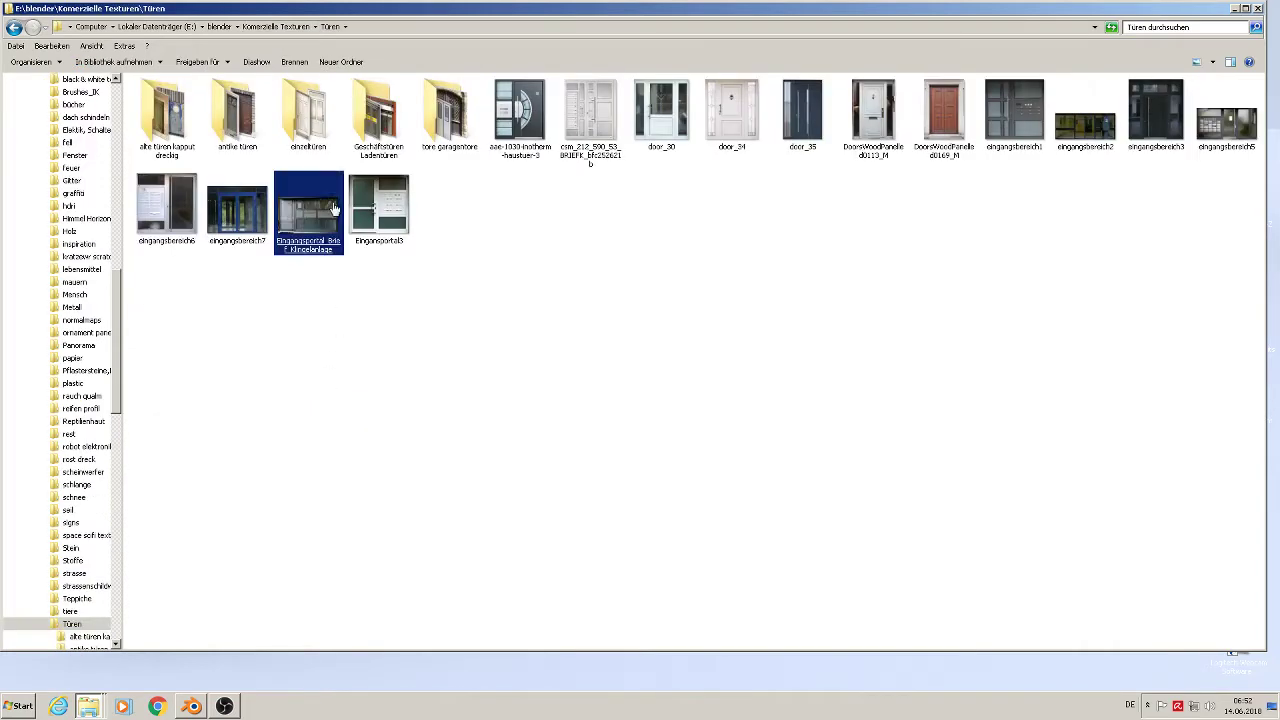
click(180, 157)
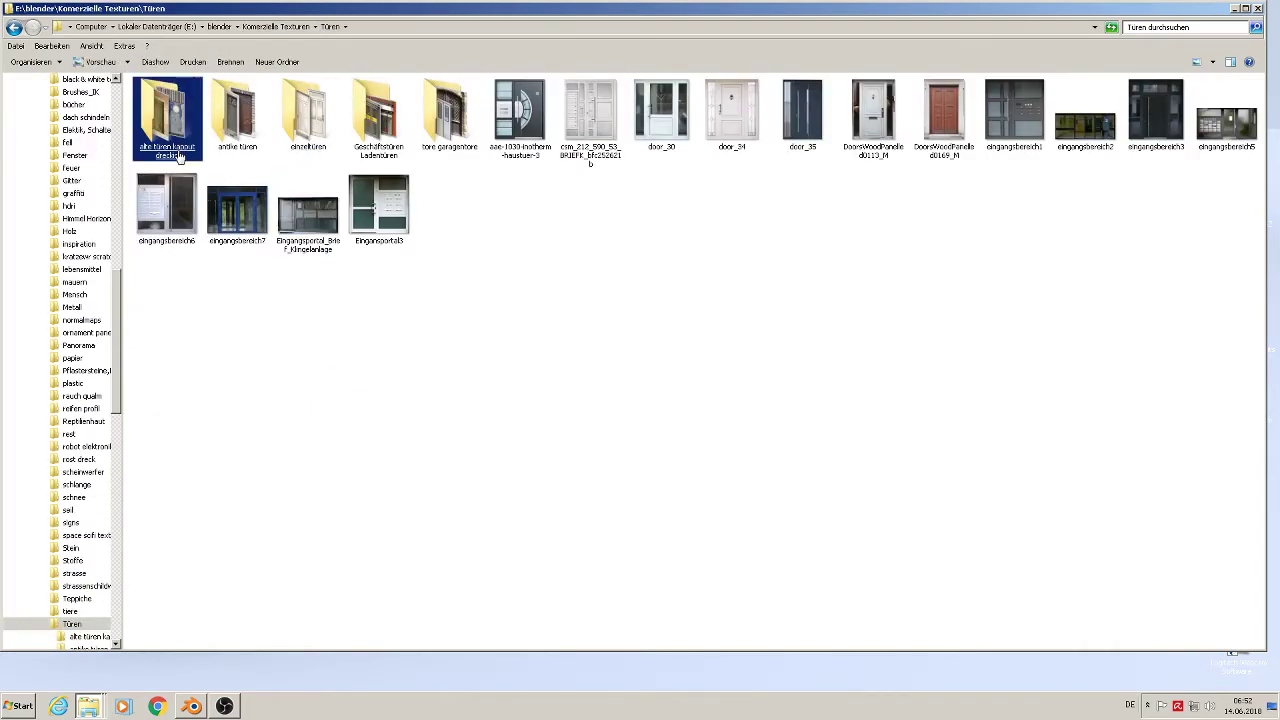
click(180, 155)
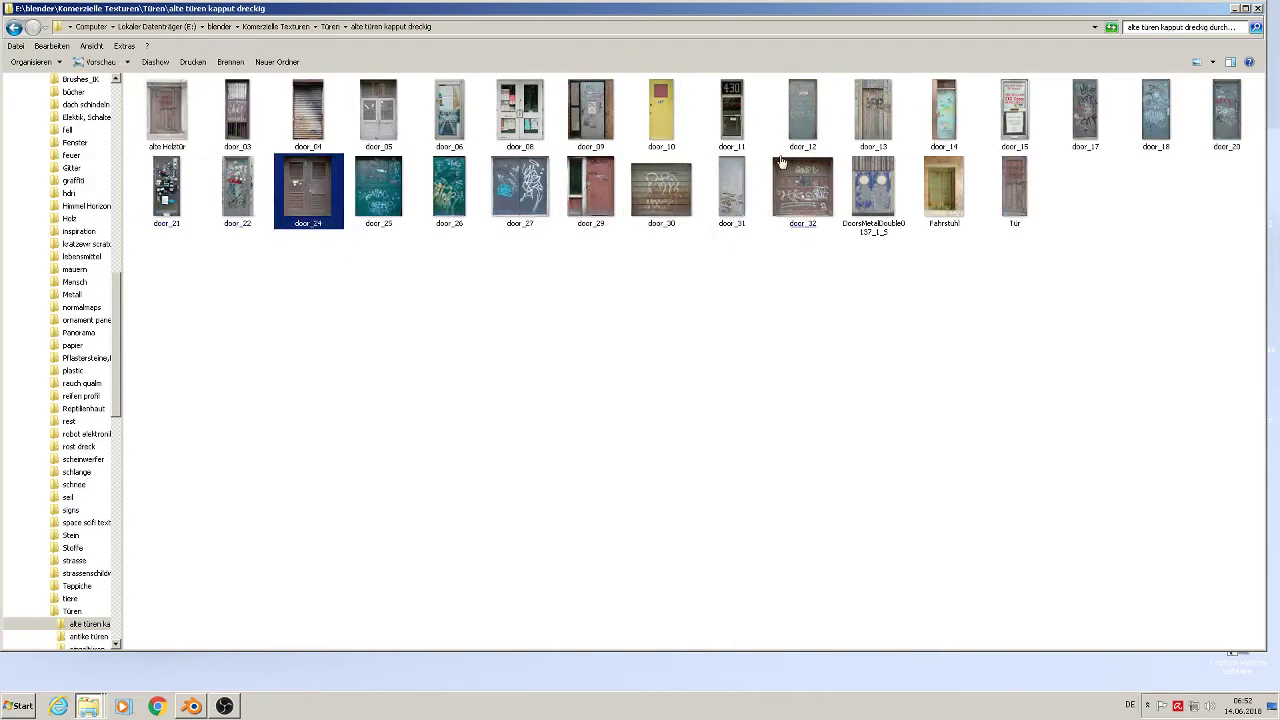
click(1212, 62)
click(1217, 40)
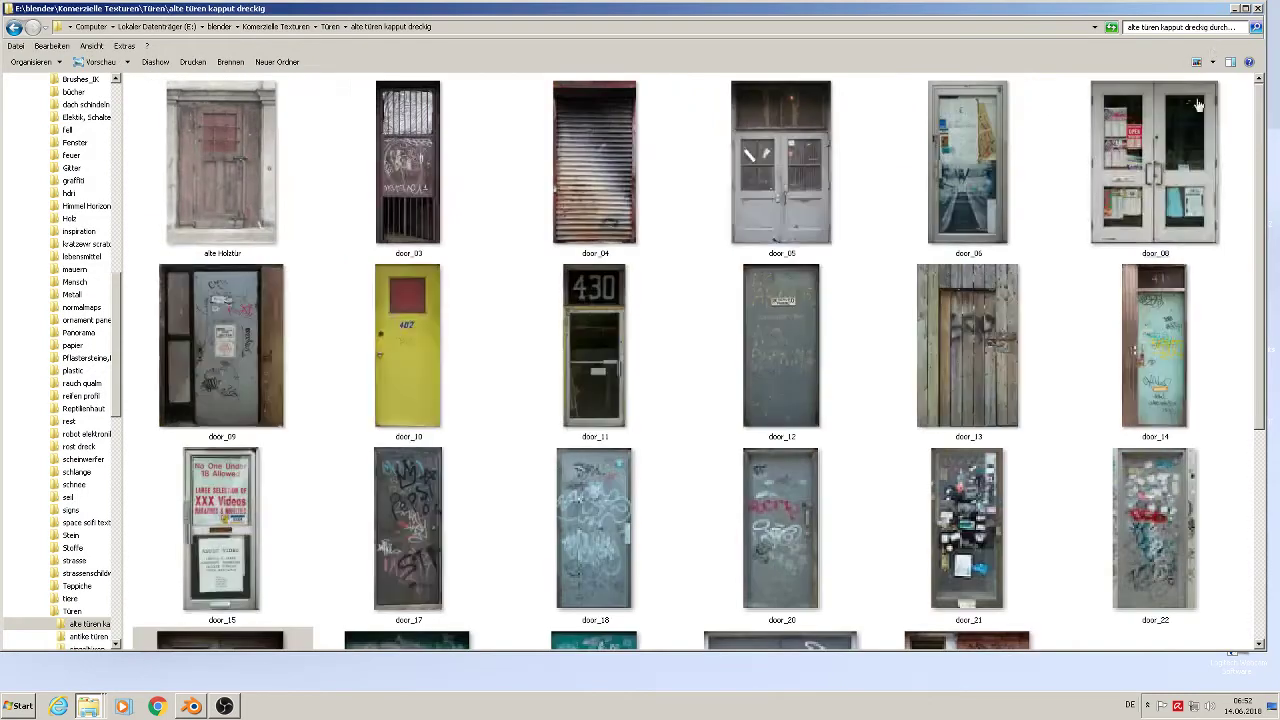
mouse_move(1181, 366)
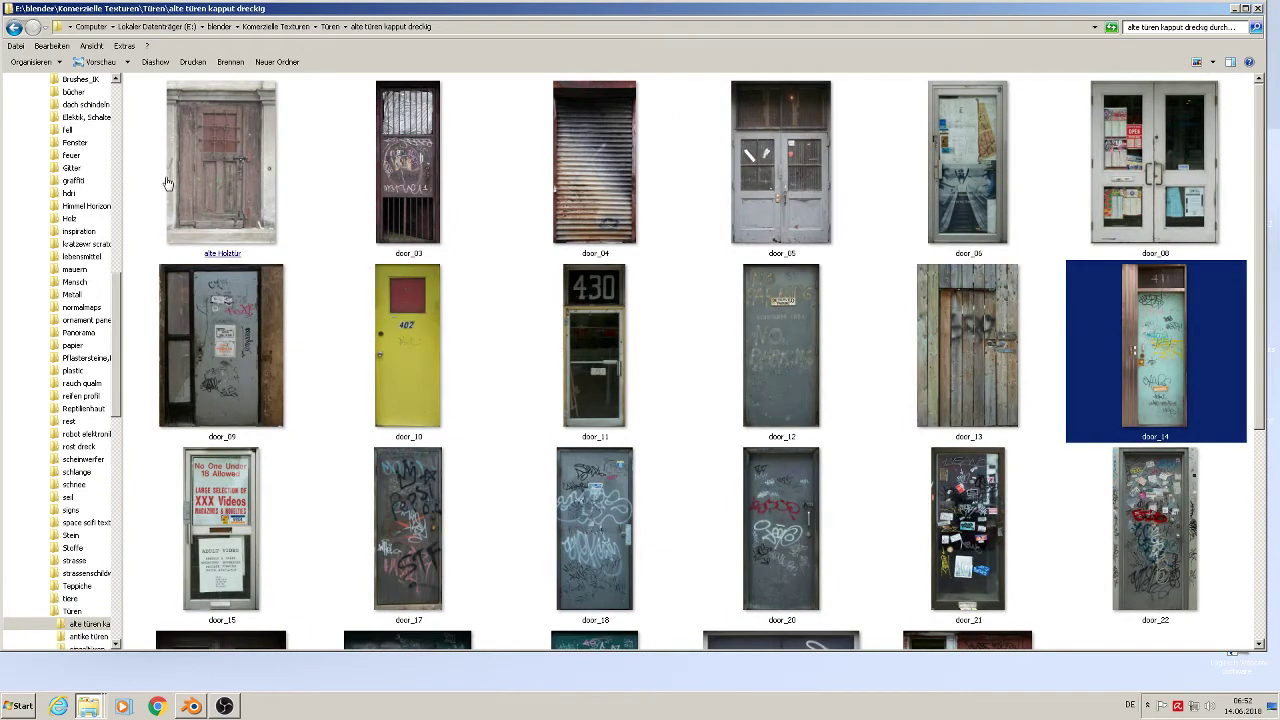
mouse_move(170, 183)
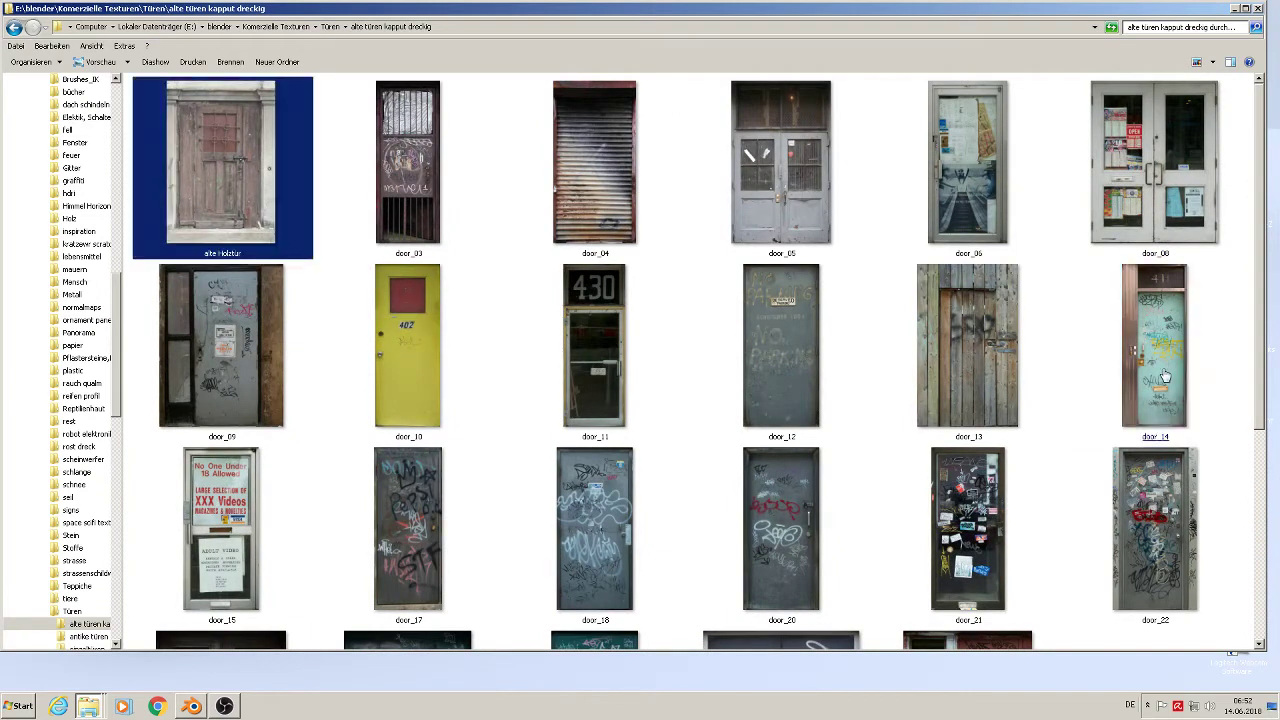
scroll(1160, 378, down, 3)
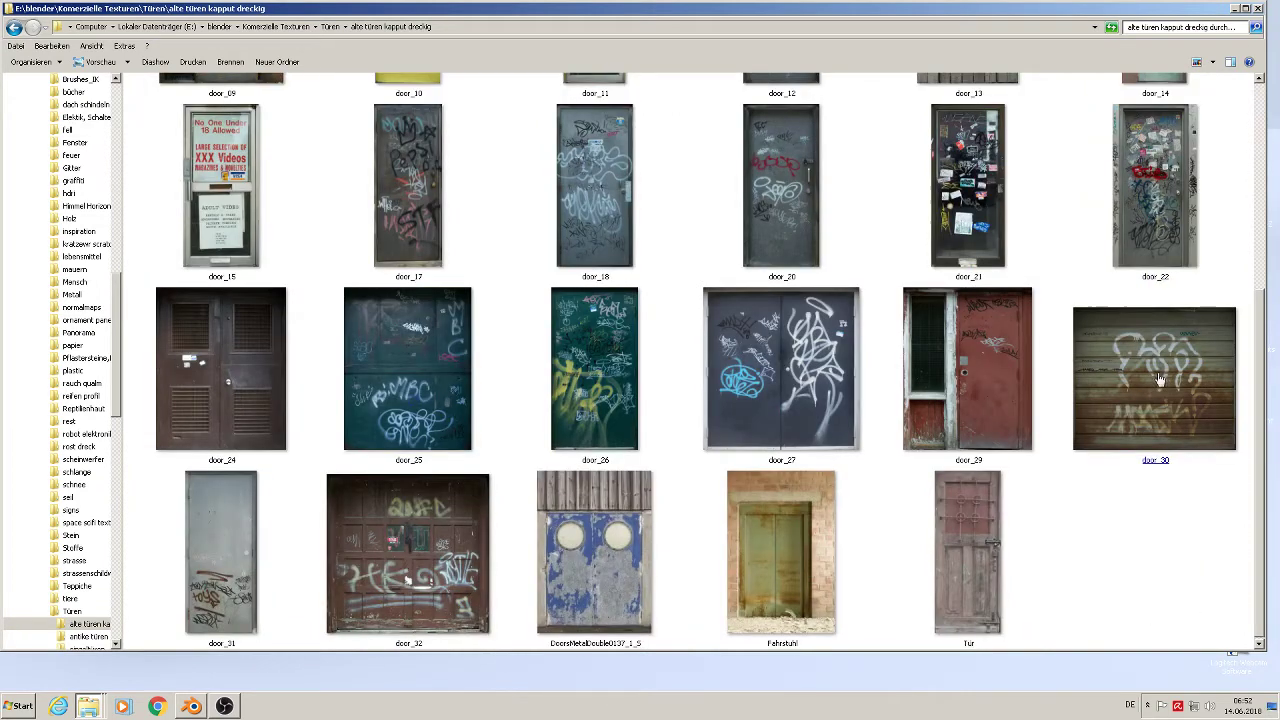
- Preview the Tür image at different zoom levels and close the preview
click(1010, 578)
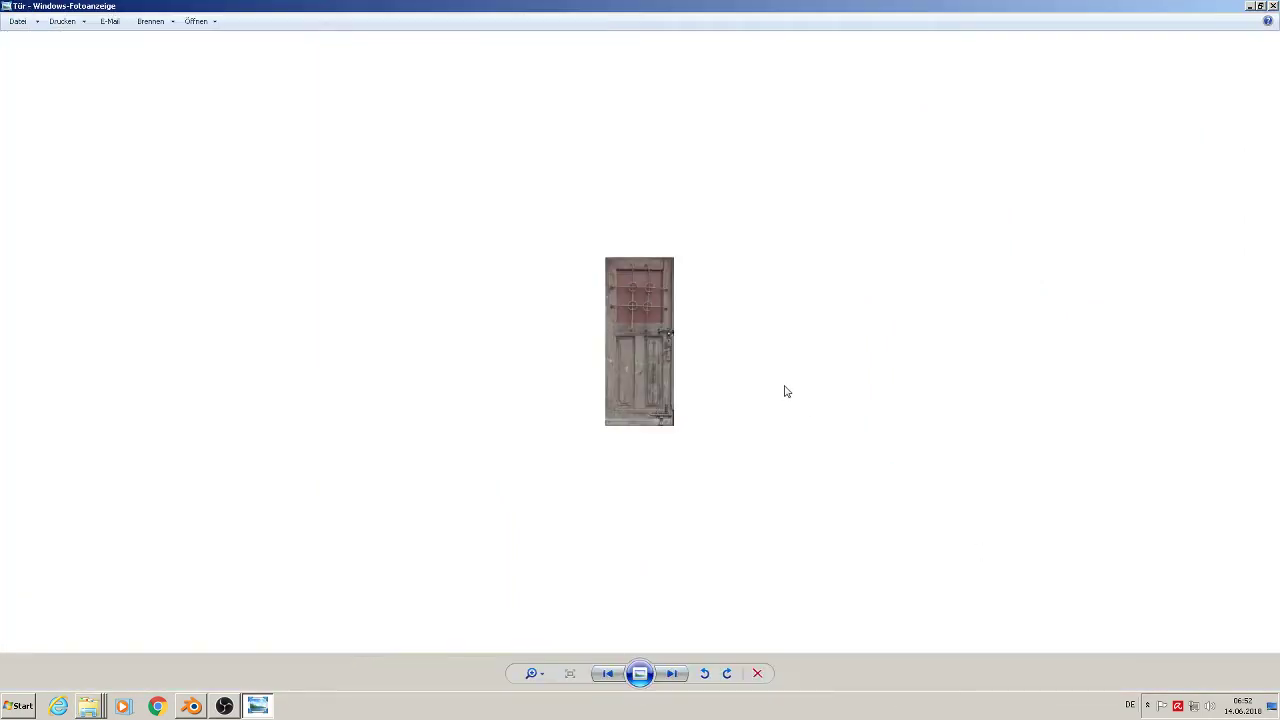
scroll(786, 392, up, 3)
scroll(787, 393, down, 3)
click(1273, 6)
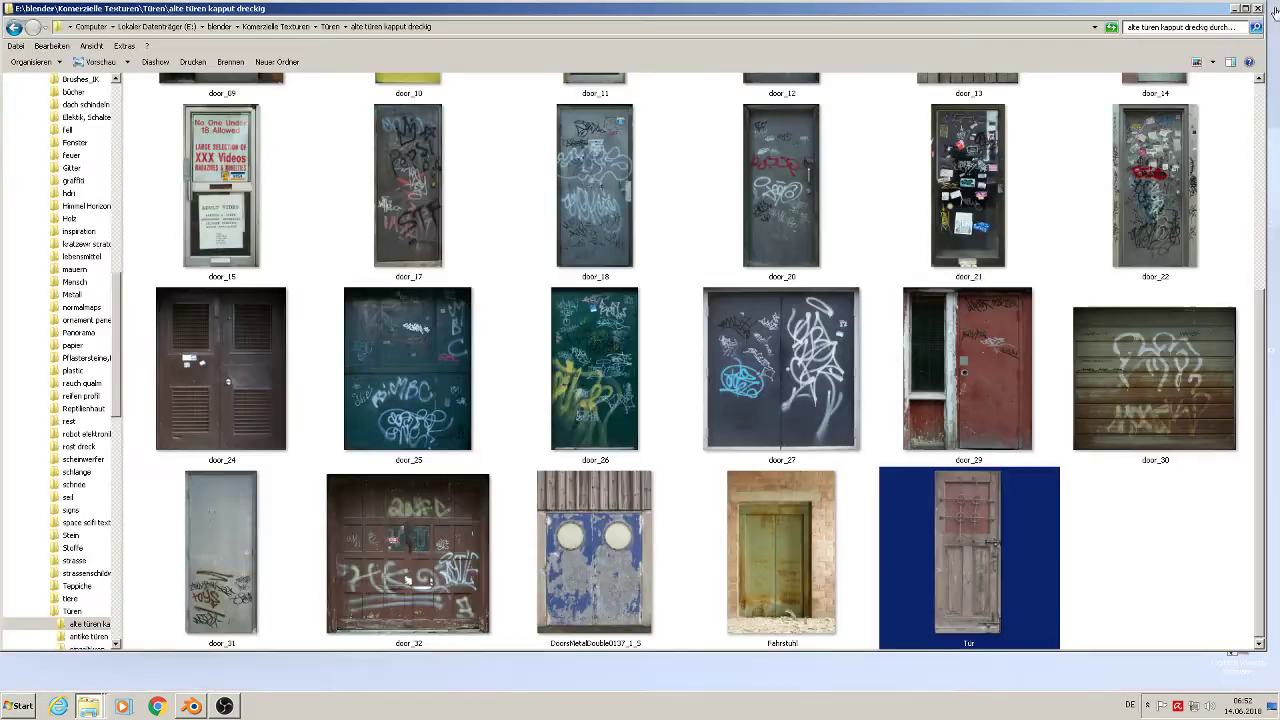
- Browse the einzeltüren folder for a door texture that suits the tower
click(330, 25)
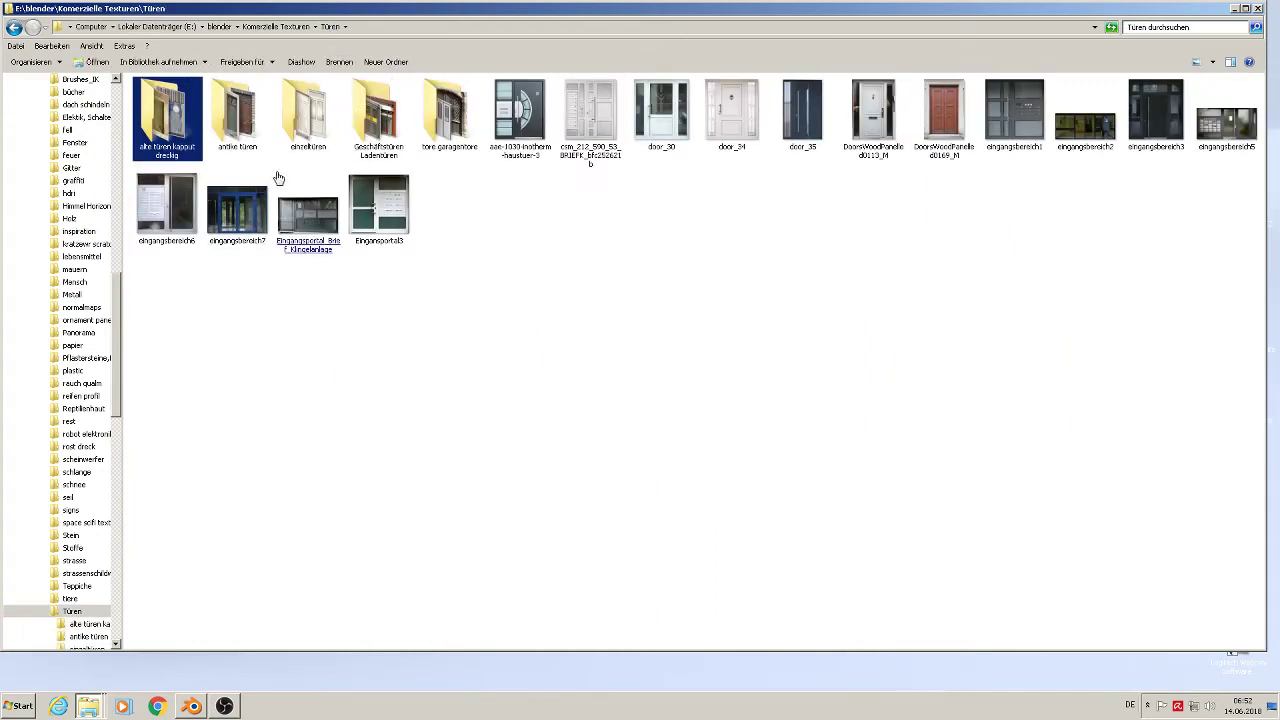
double_click(306, 150)
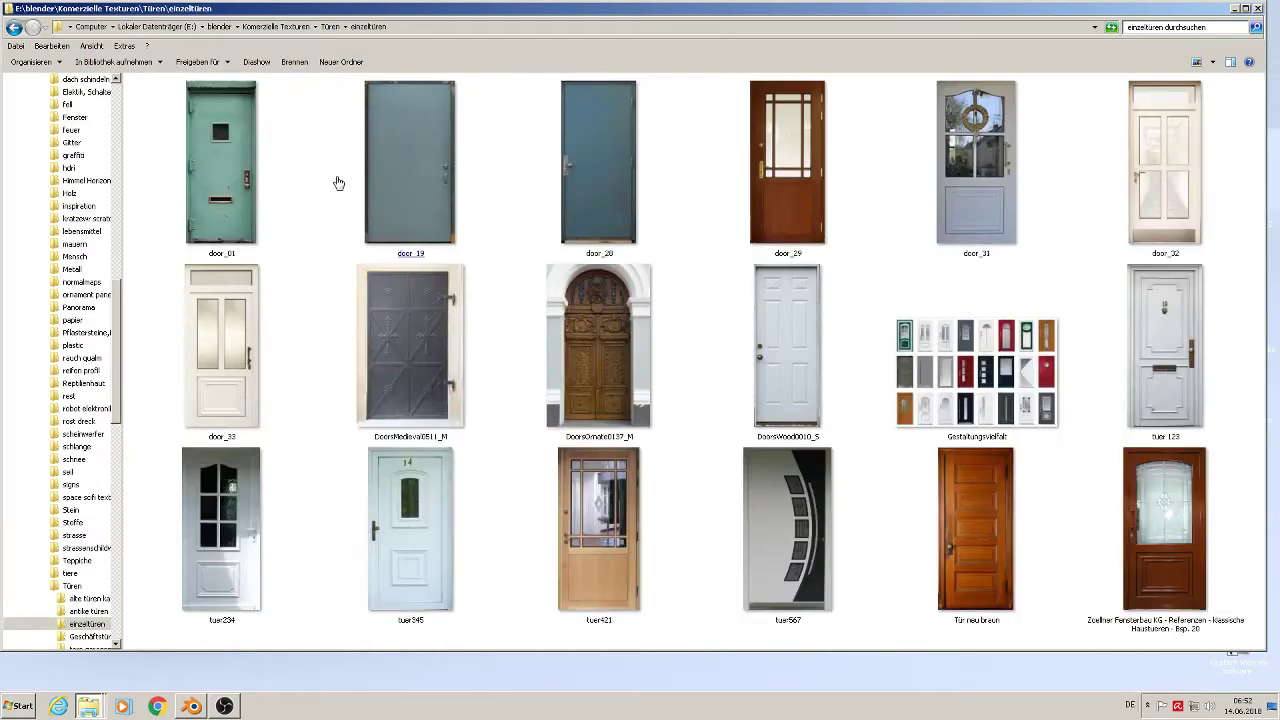
click(338, 183)
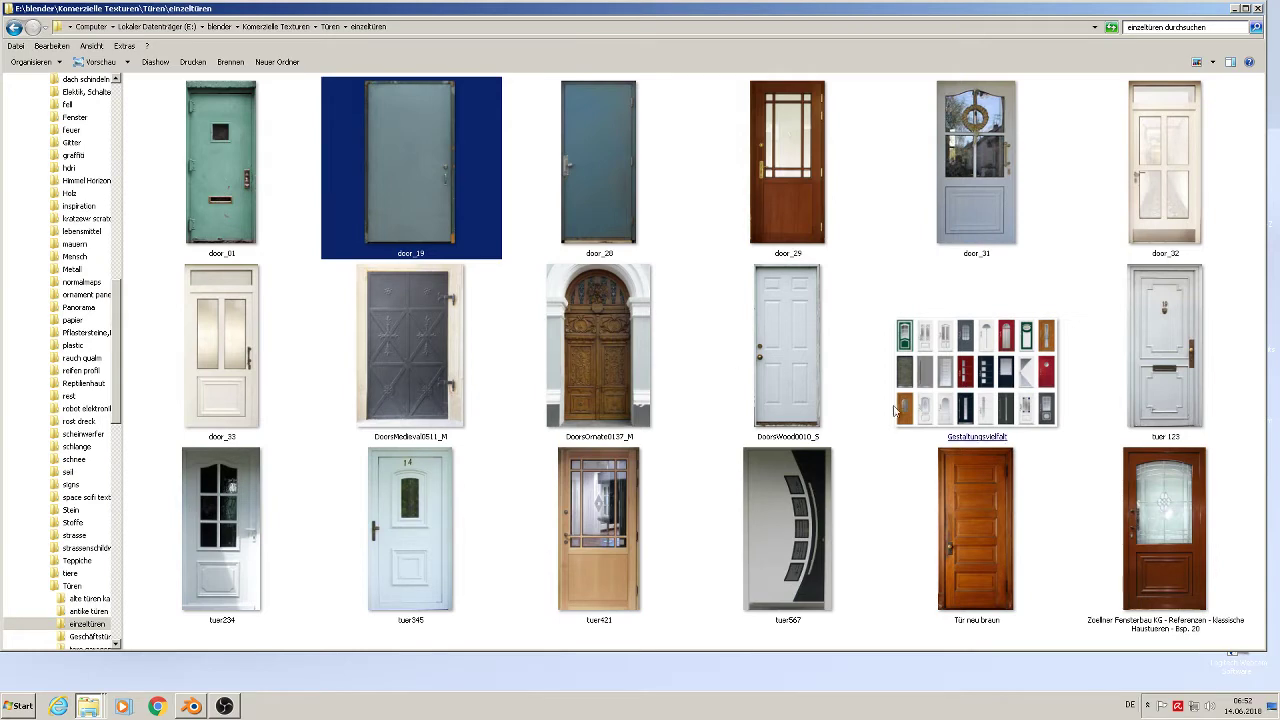
click(1012, 561)
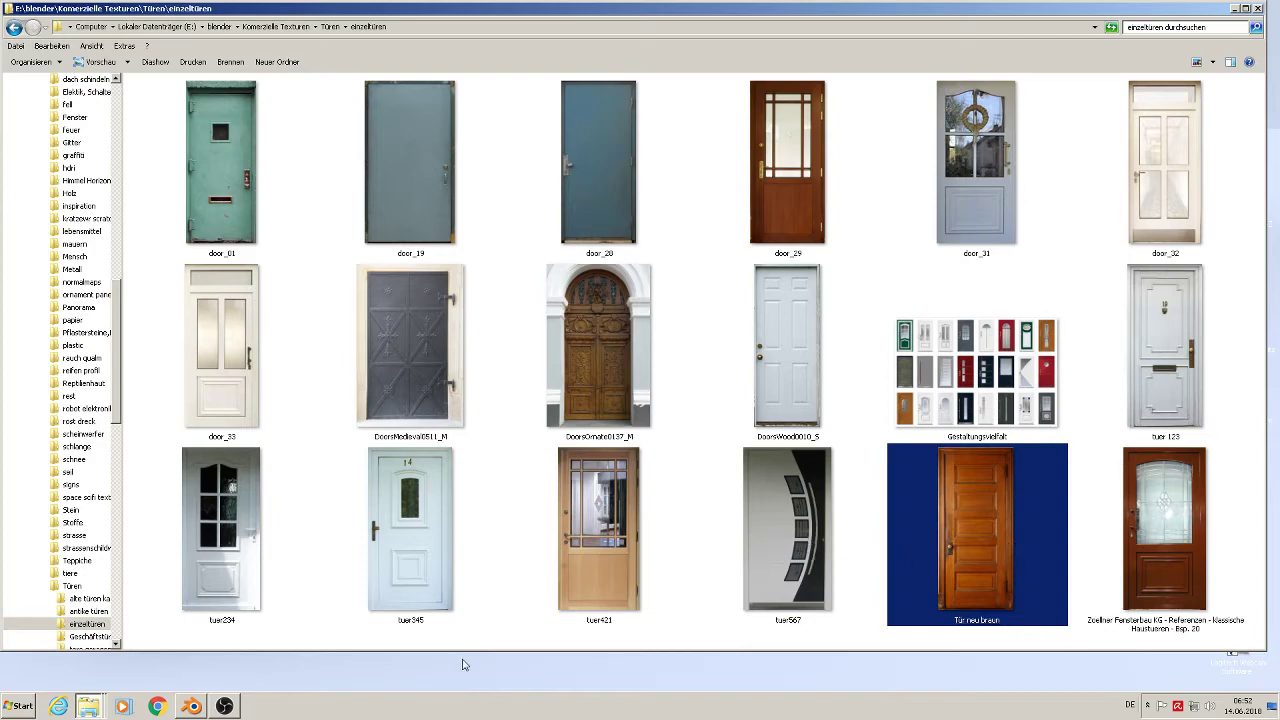
- Switch to Blender to compare the doorway with the doors in the reference photo, and return to the einzeltüren folder
click(193, 705)
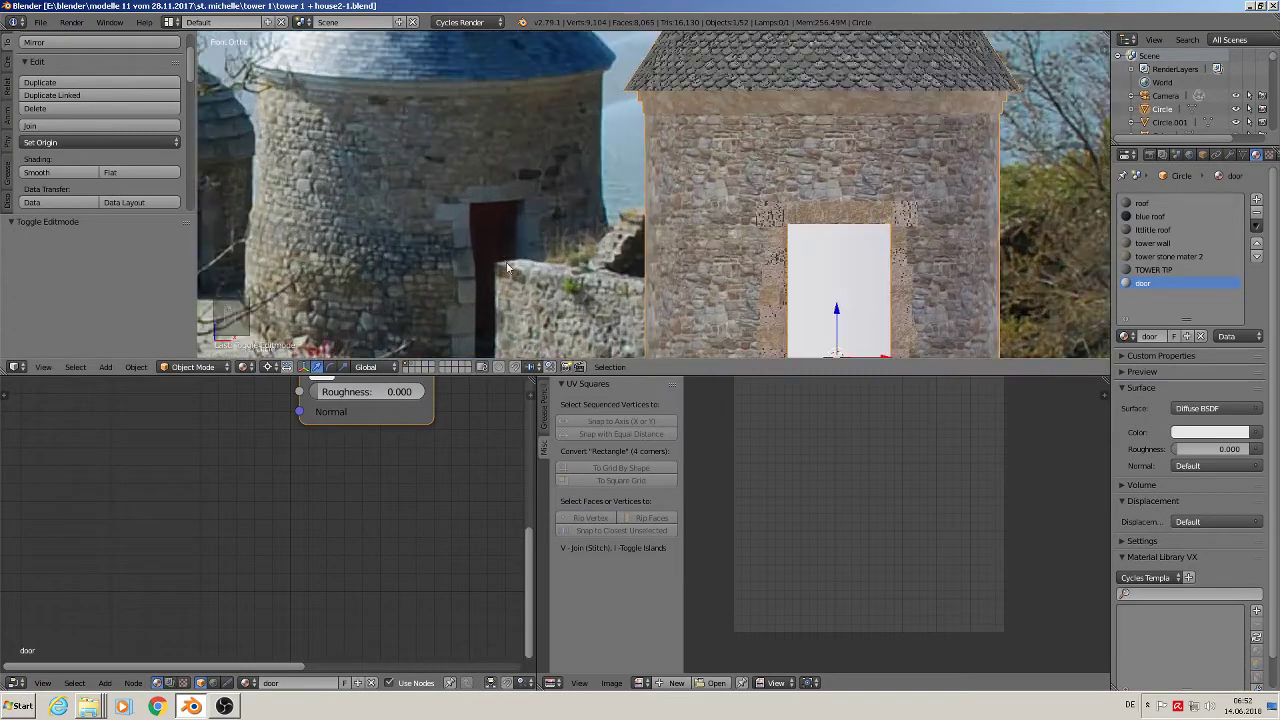
scroll(504, 241, down, 3)
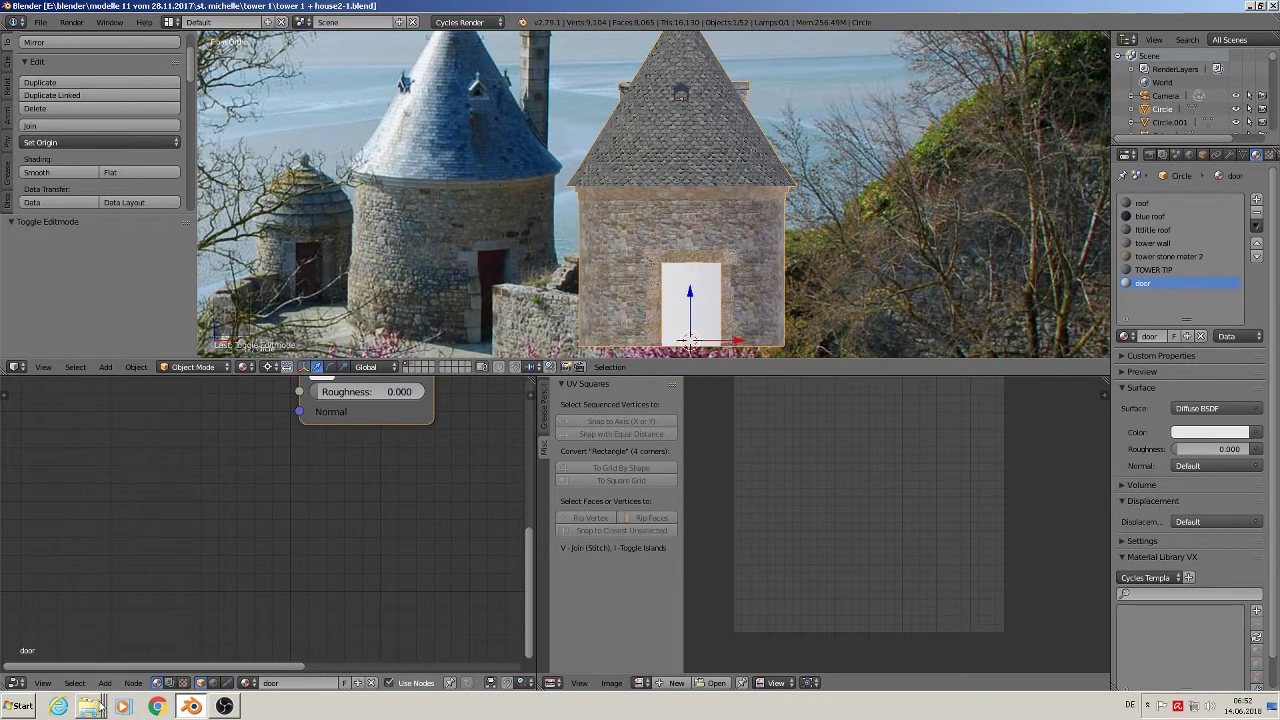
key(alt+Tab)
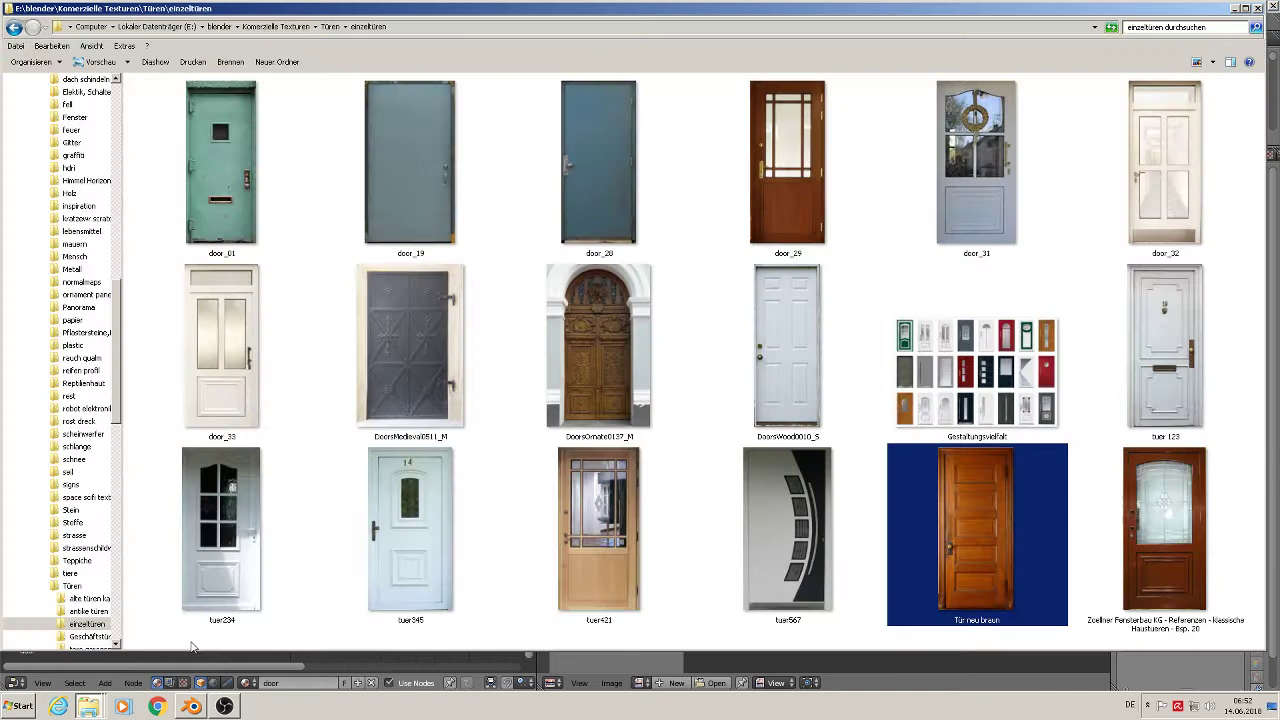
click(489, 489)
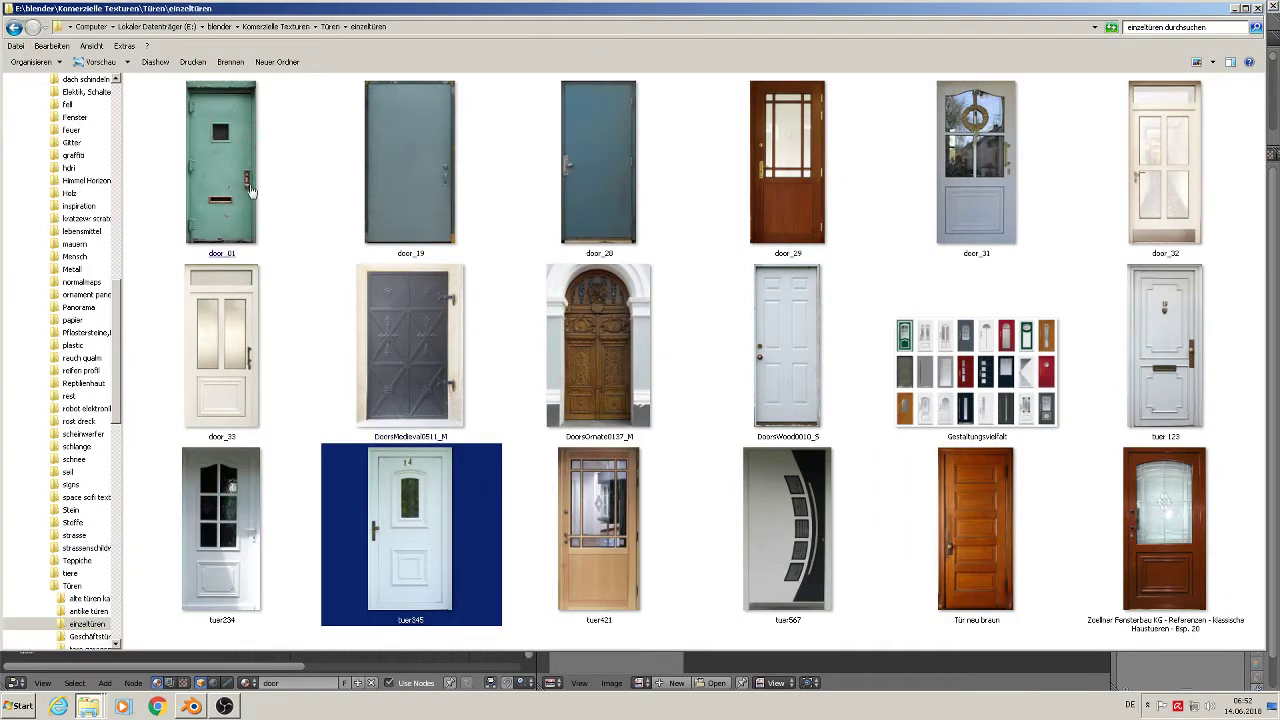
- Open the tore garagentore folder inside Türen and select the 9_door image
click(276, 26)
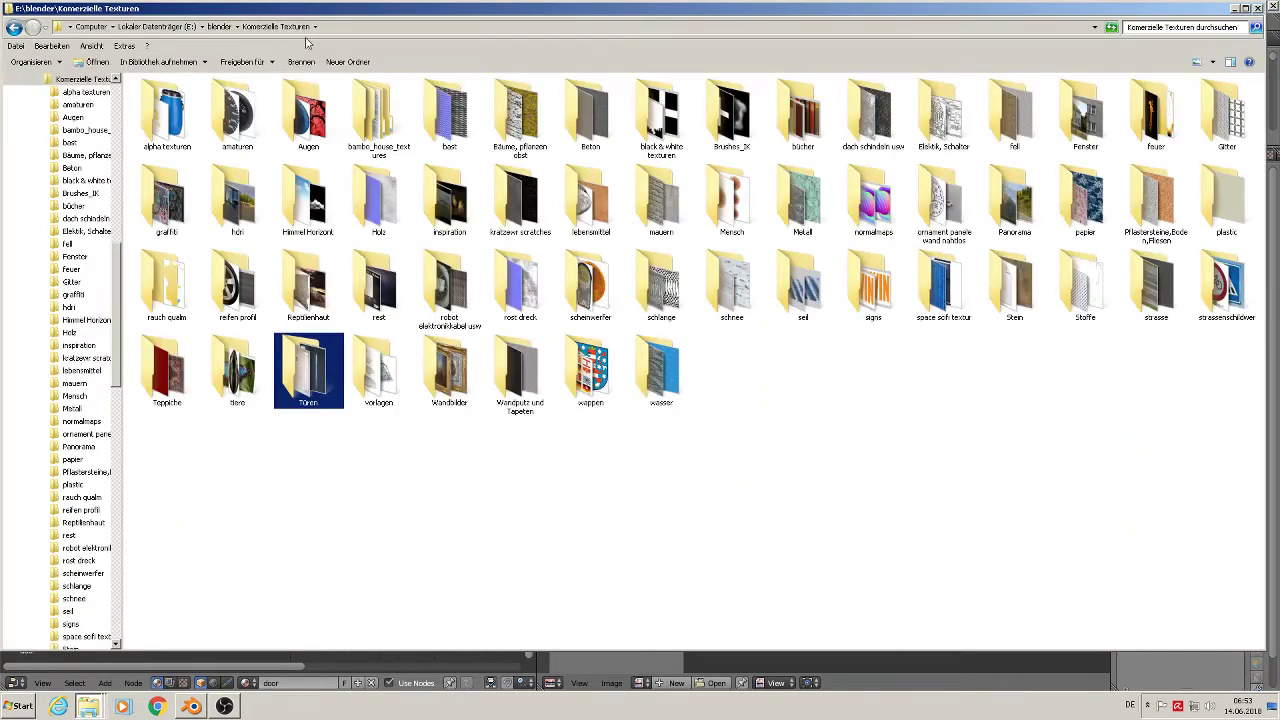
double_click(305, 398)
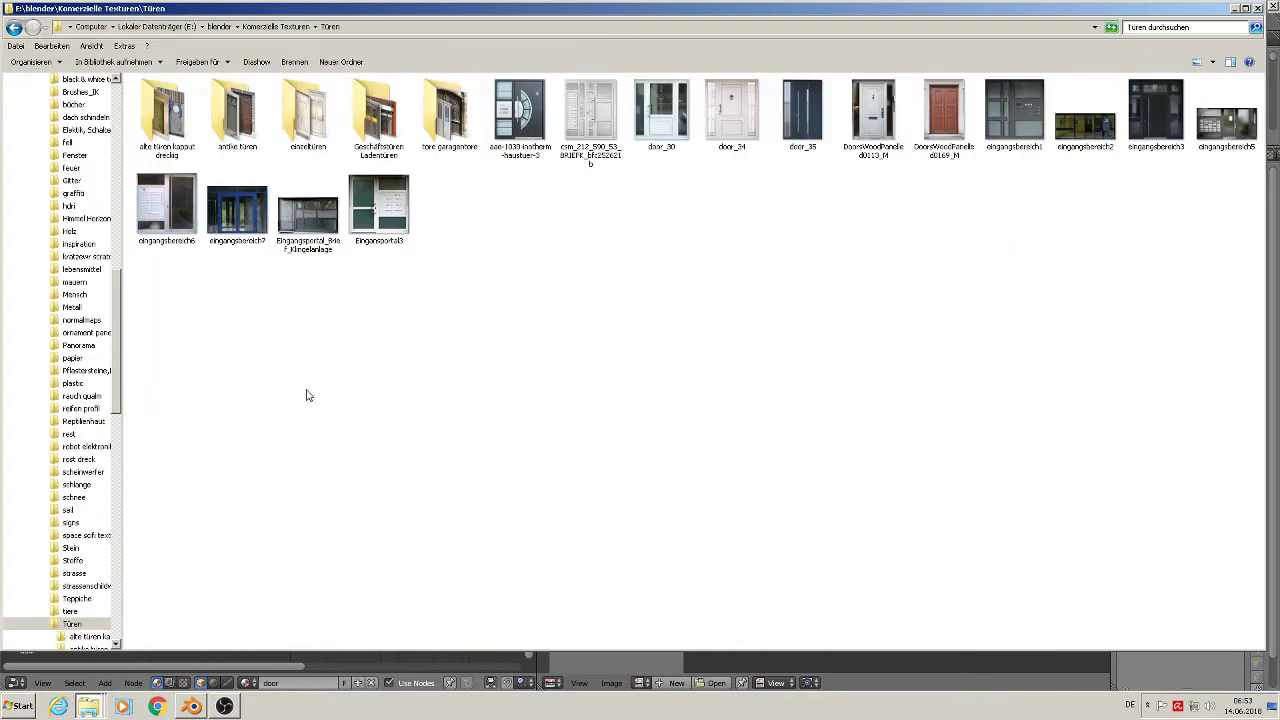
click(236, 205)
click(236, 140)
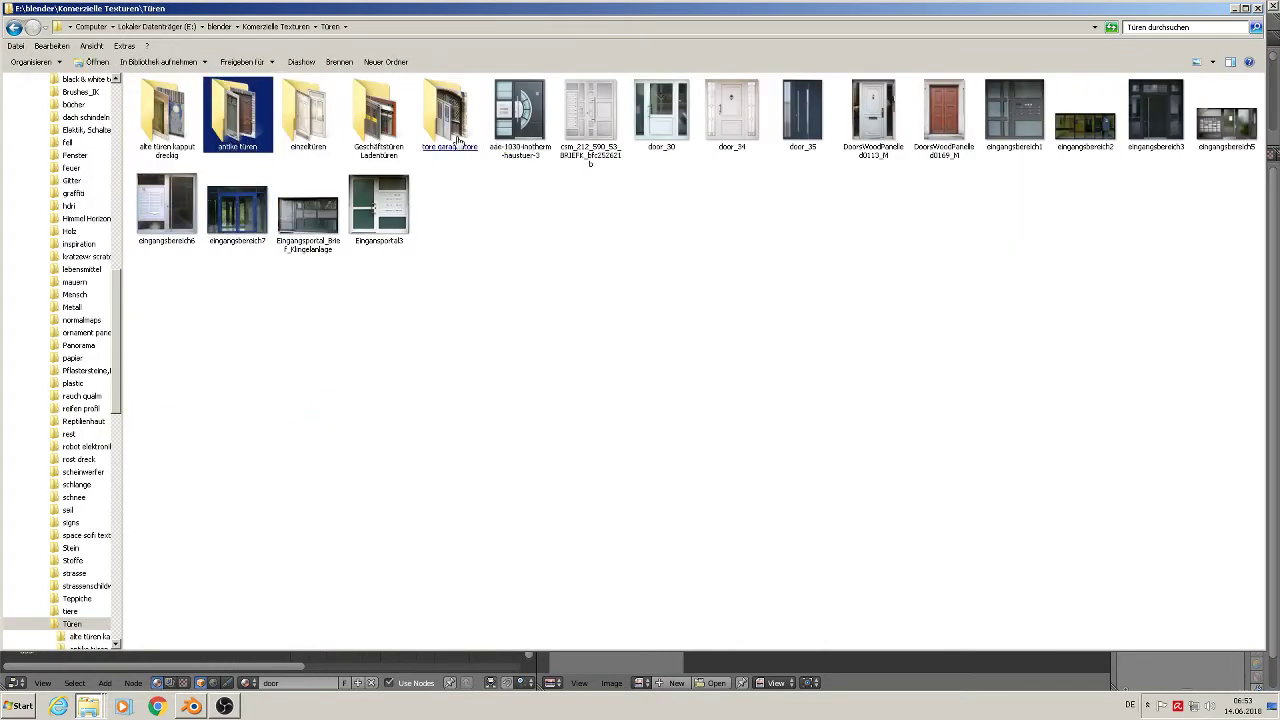
double_click(455, 143)
click(462, 160)
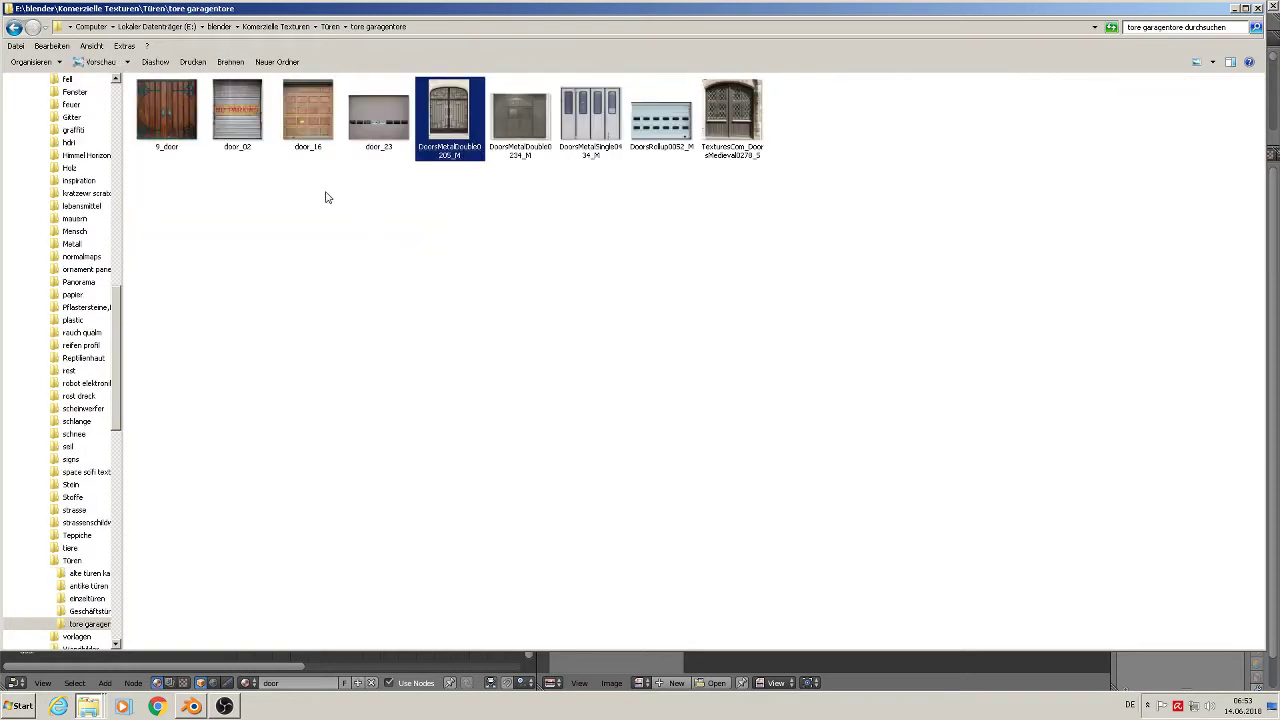
click(168, 121)
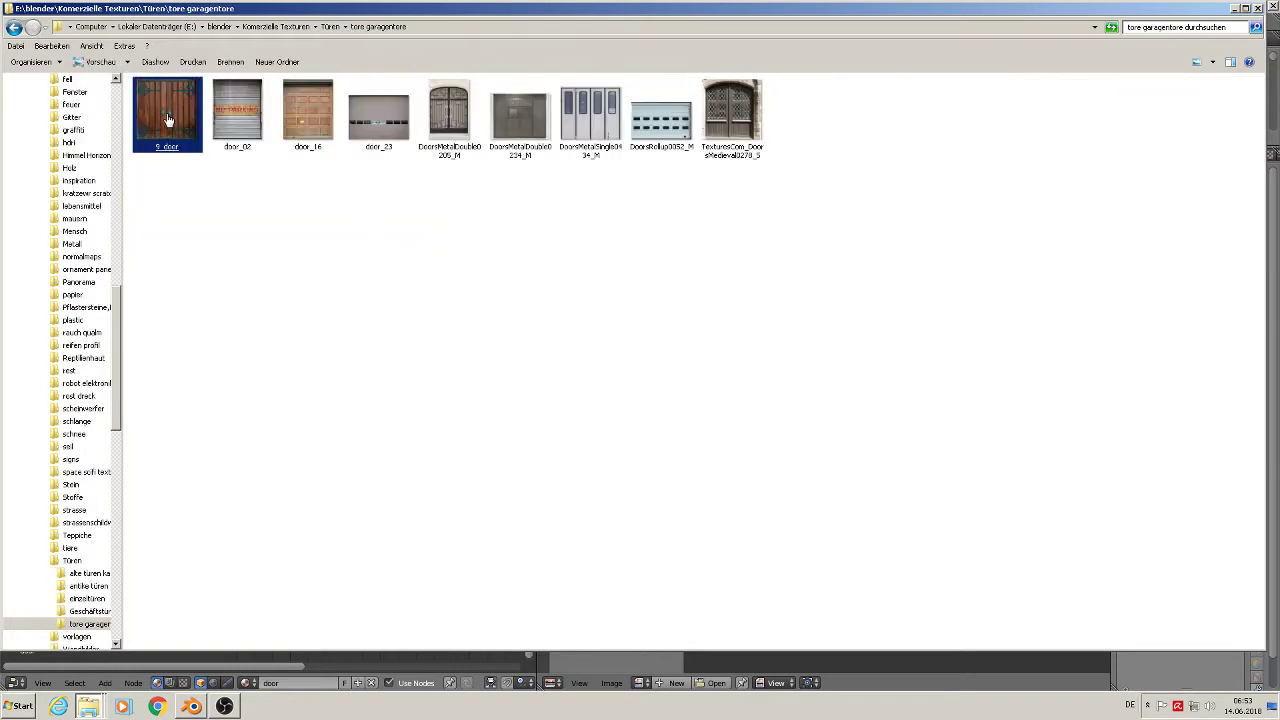
- Preview the 9_door image at full size, close the preview and copy the file
double_click(168, 120)
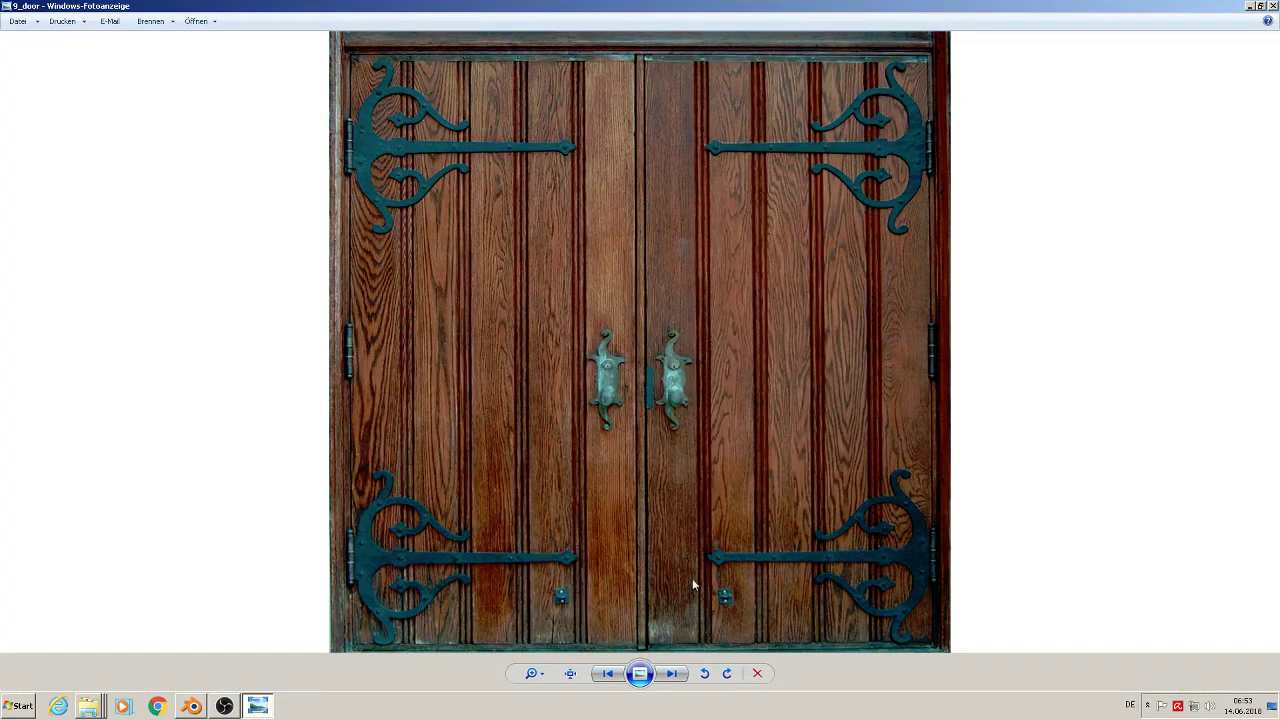
click(1273, 6)
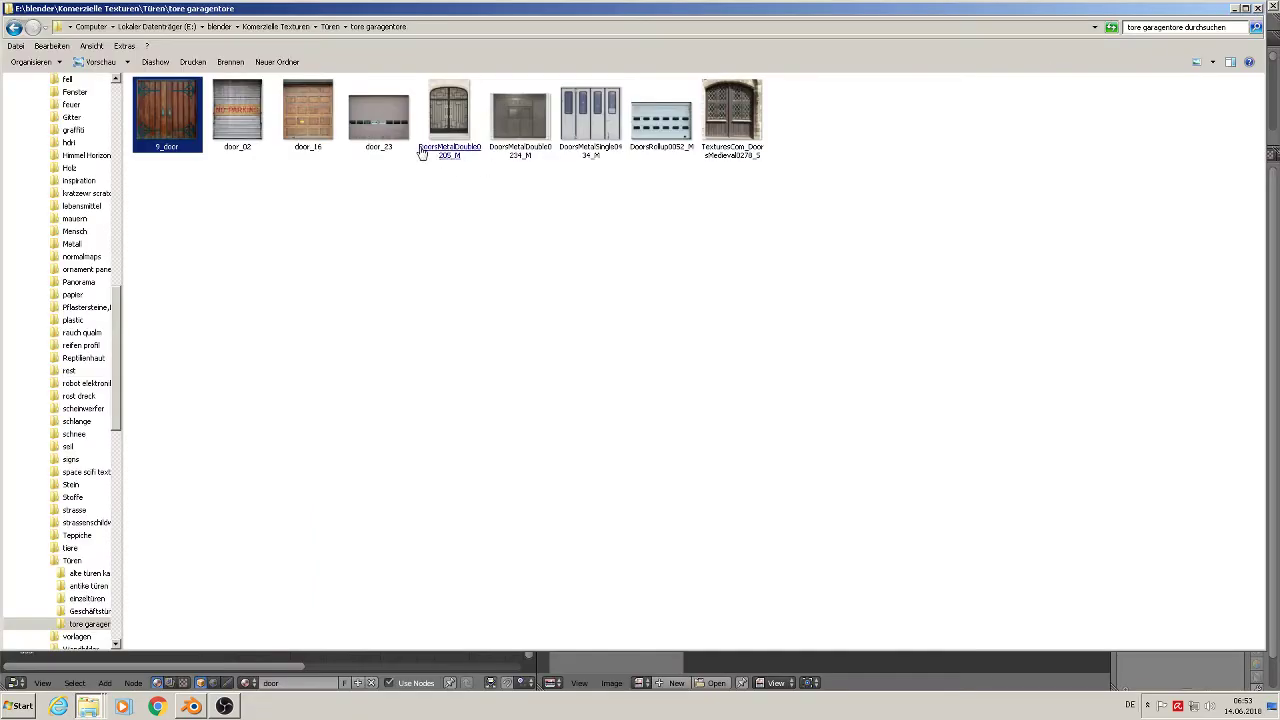
right_click(166, 123)
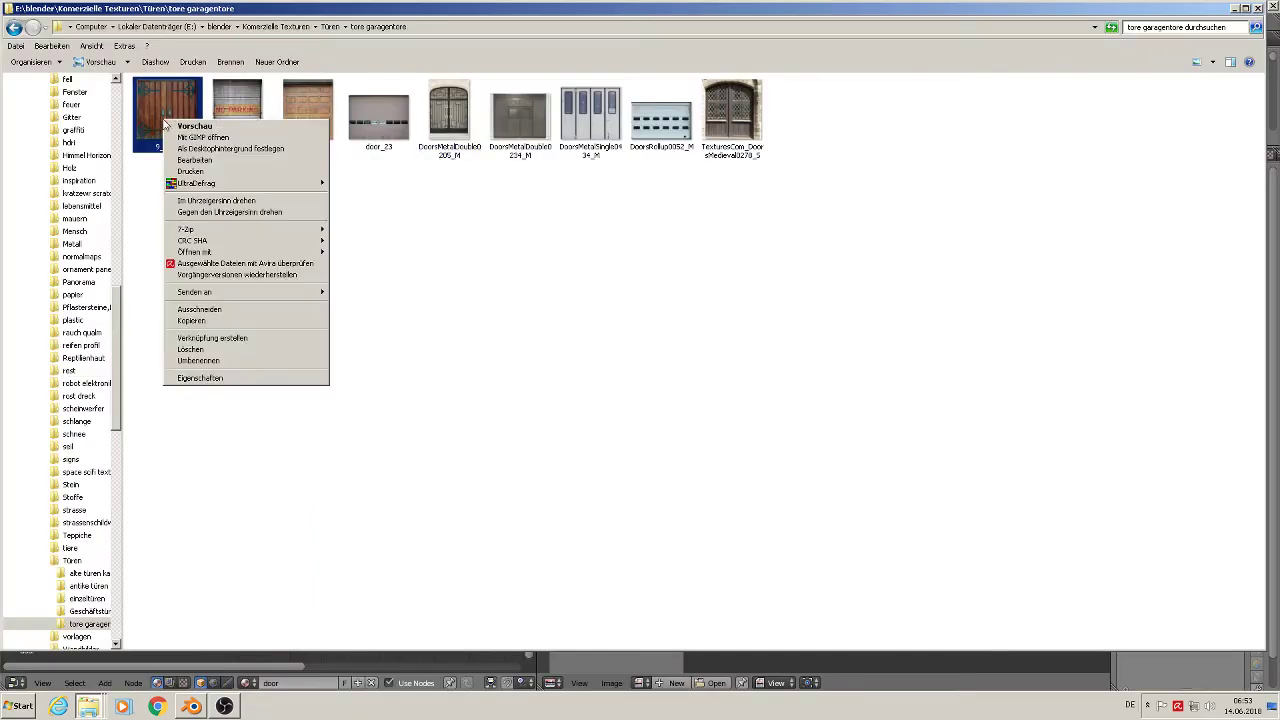
click(236, 321)
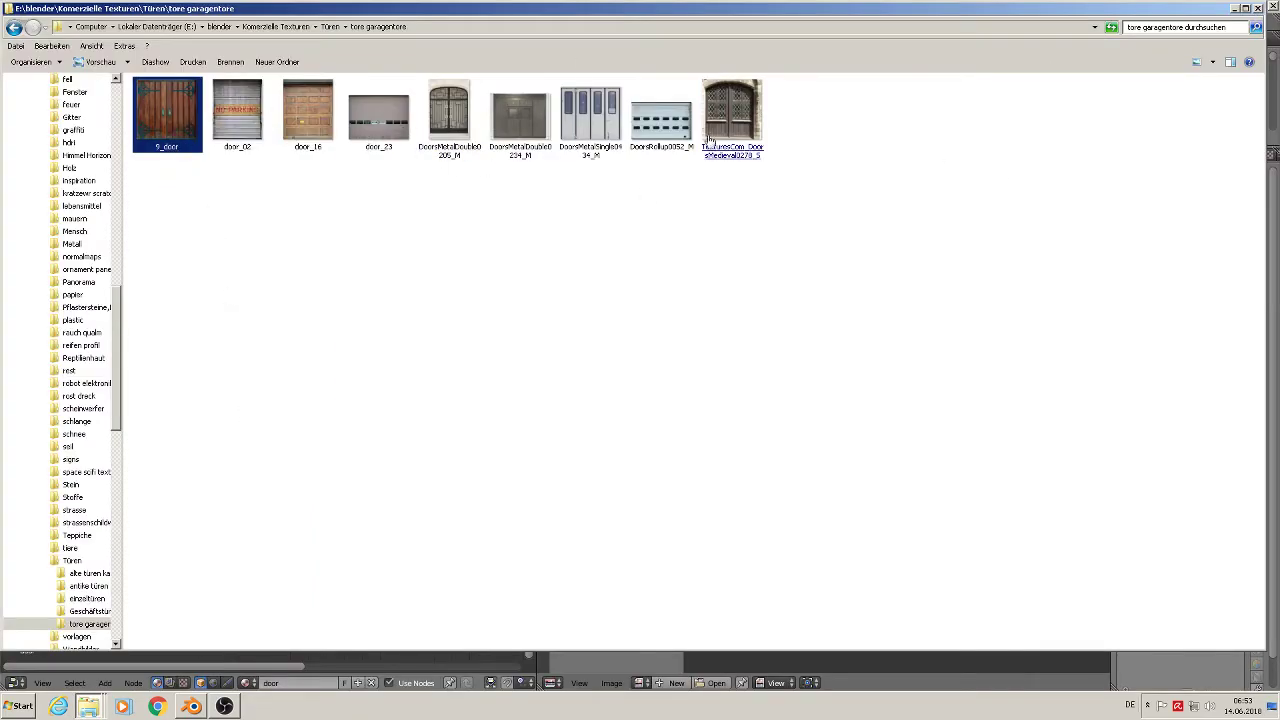
- Paste the copied door image into the textur folder of the st. michelle project
click(89, 710)
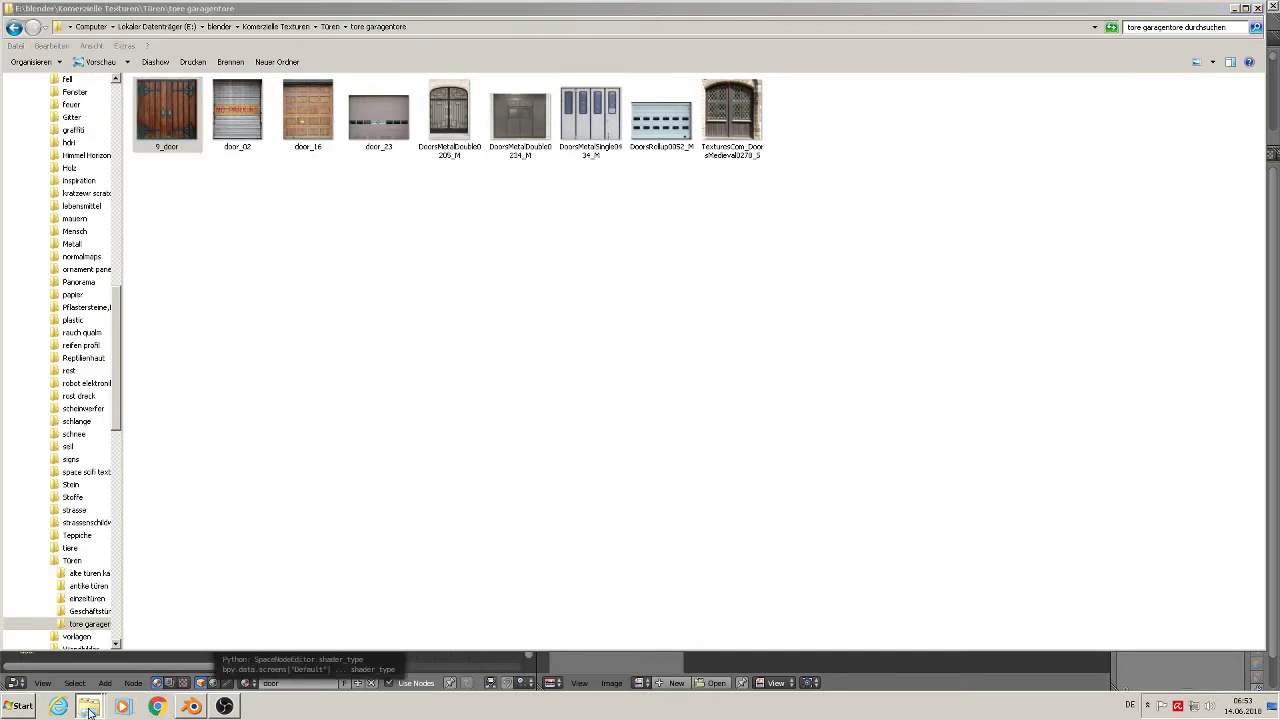
click(155, 663)
right_click(911, 570)
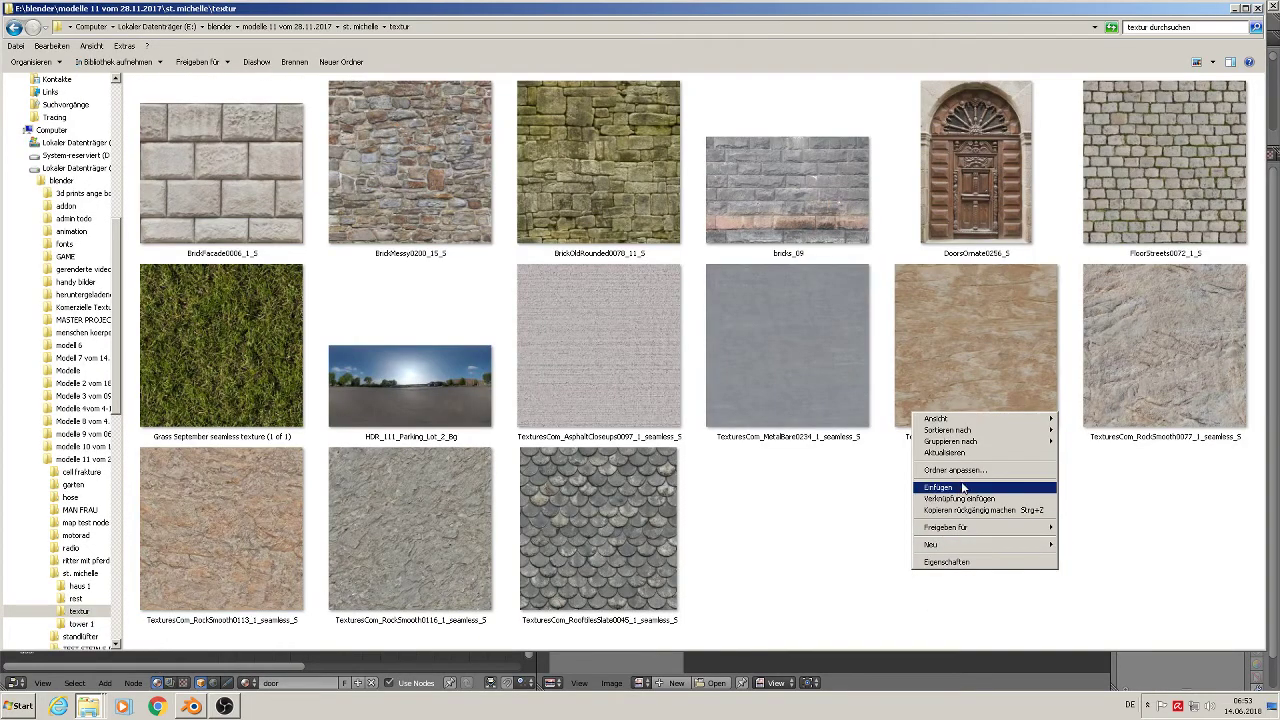
click(958, 488)
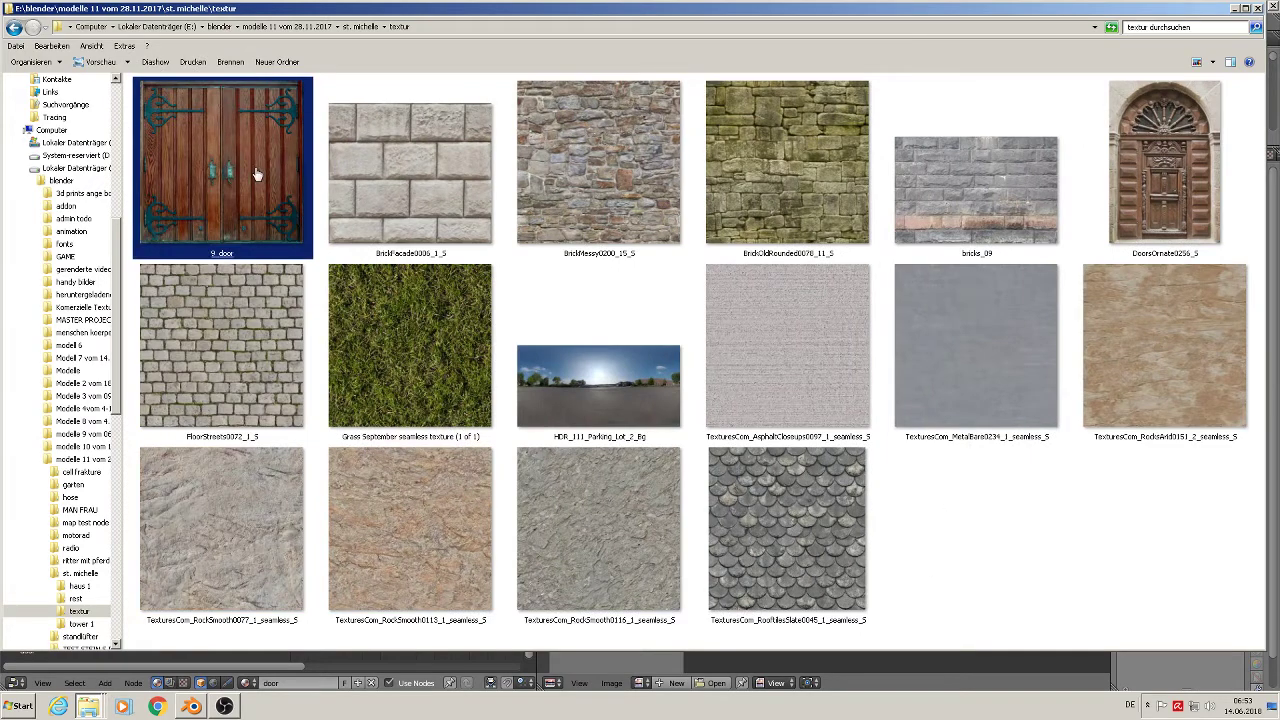
click(983, 543)
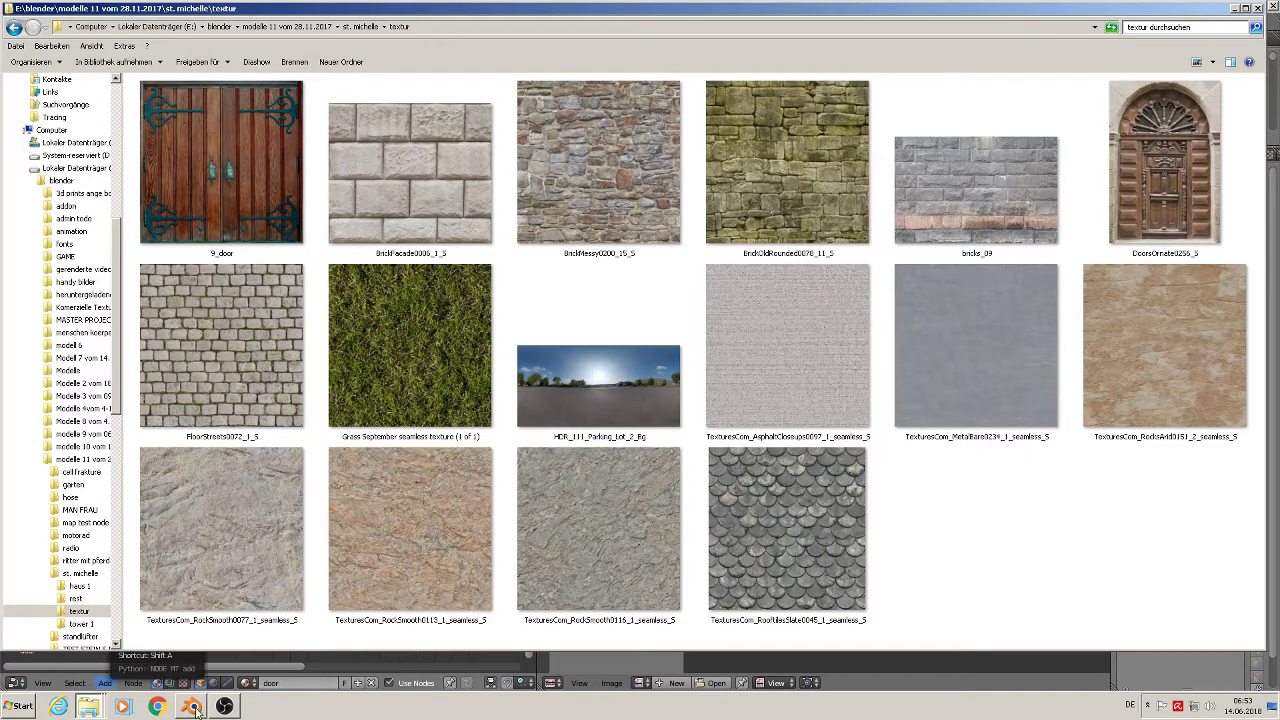
- Switch to Blender and set the door material's surface shader to Principled BSDF
click(191, 706)
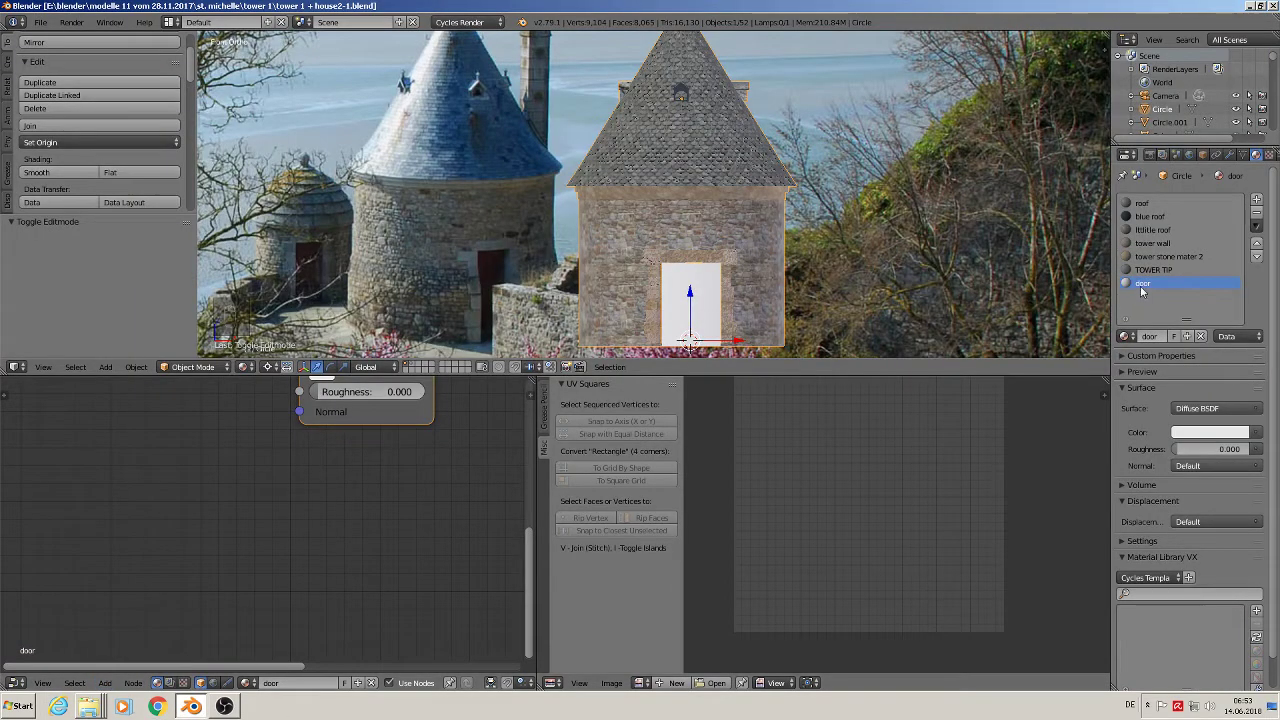
click(1244, 410)
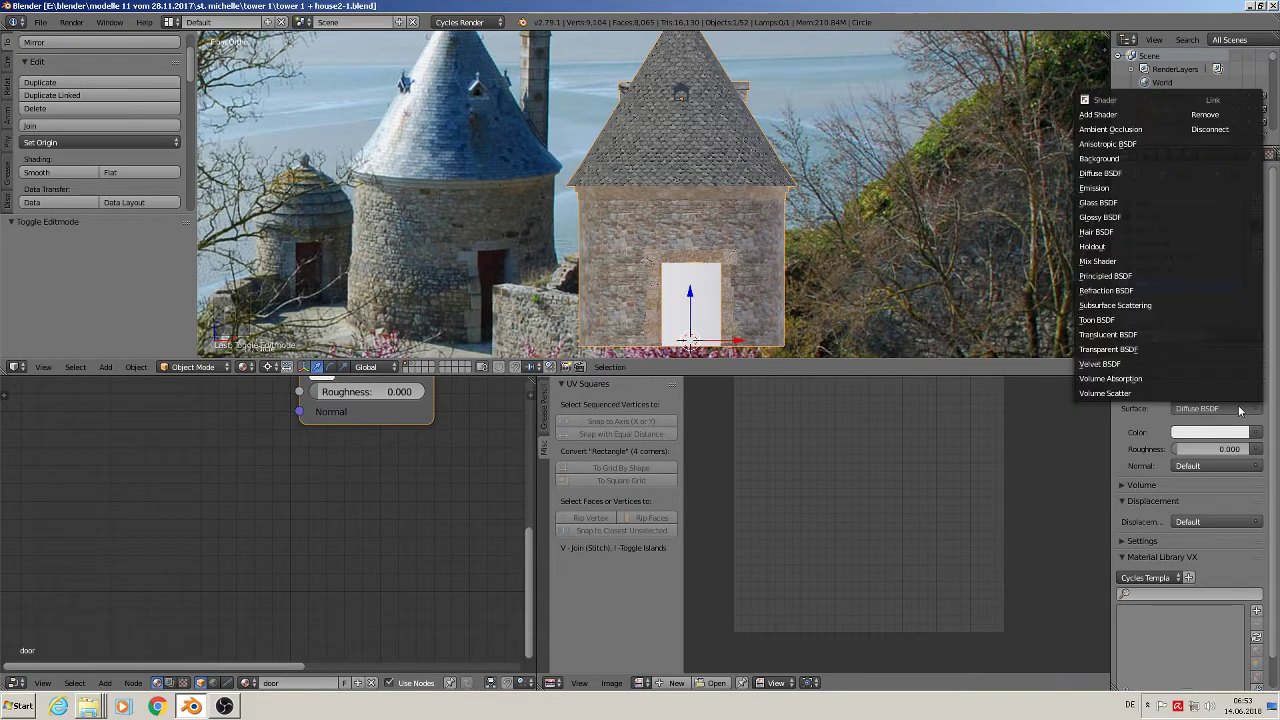
click(1135, 275)
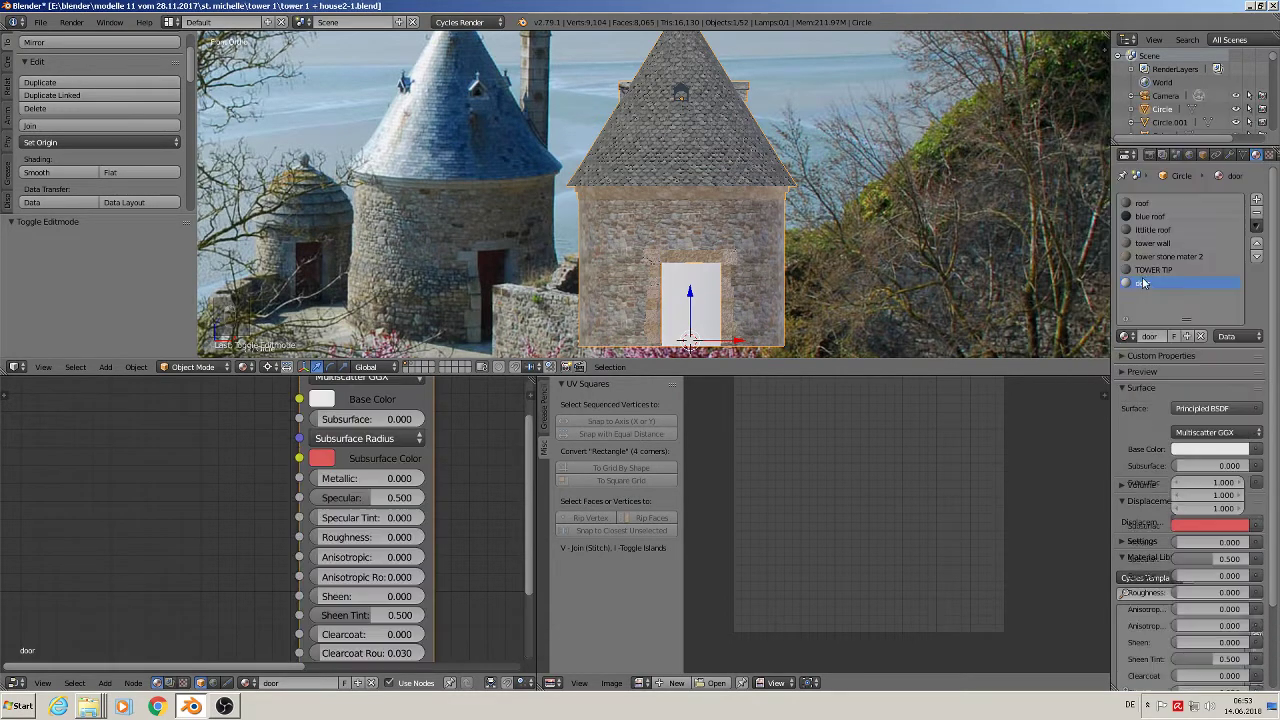
- Add an Image Texture to the door material's base color and load 9_door.jpg from the textur folder
click(1257, 456)
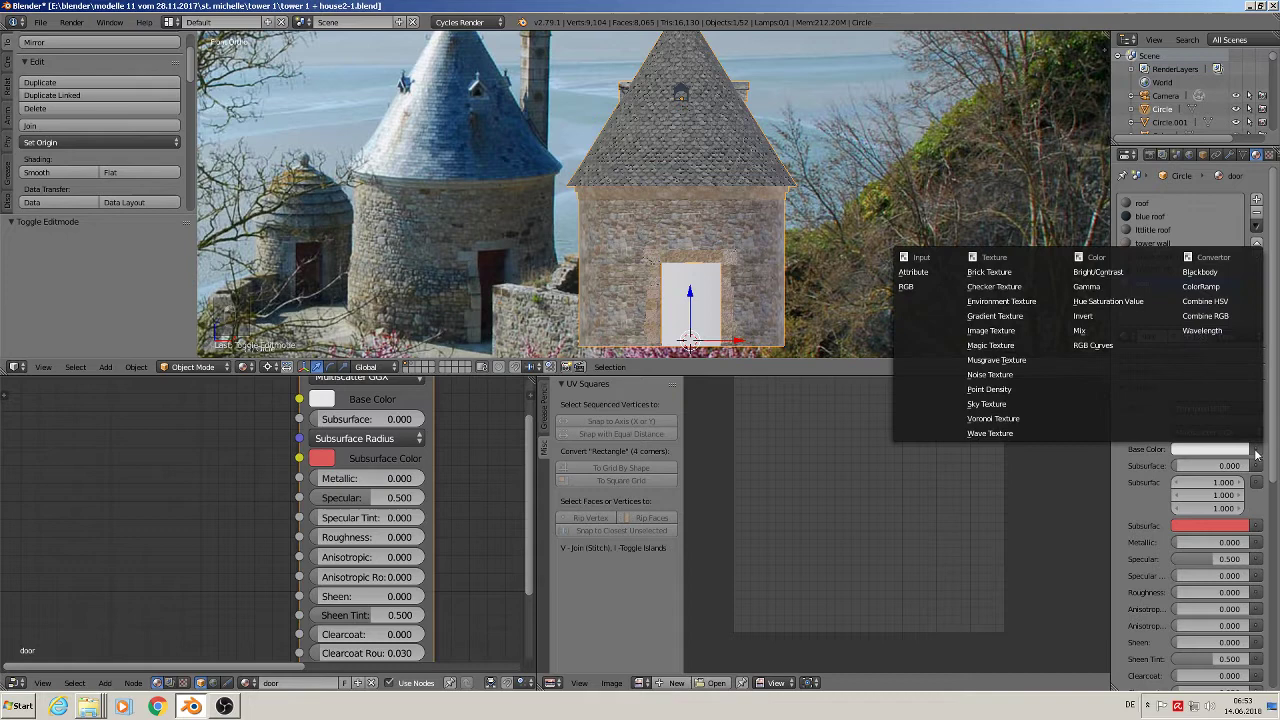
click(1010, 331)
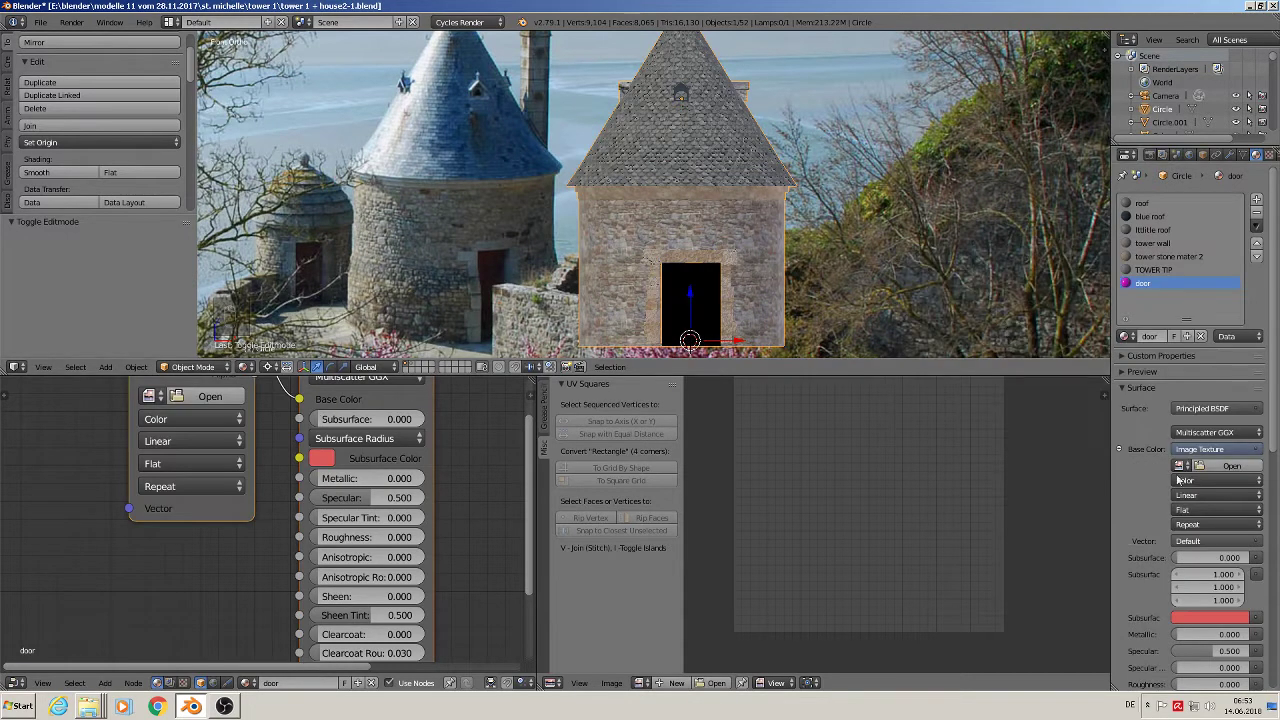
click(1204, 472)
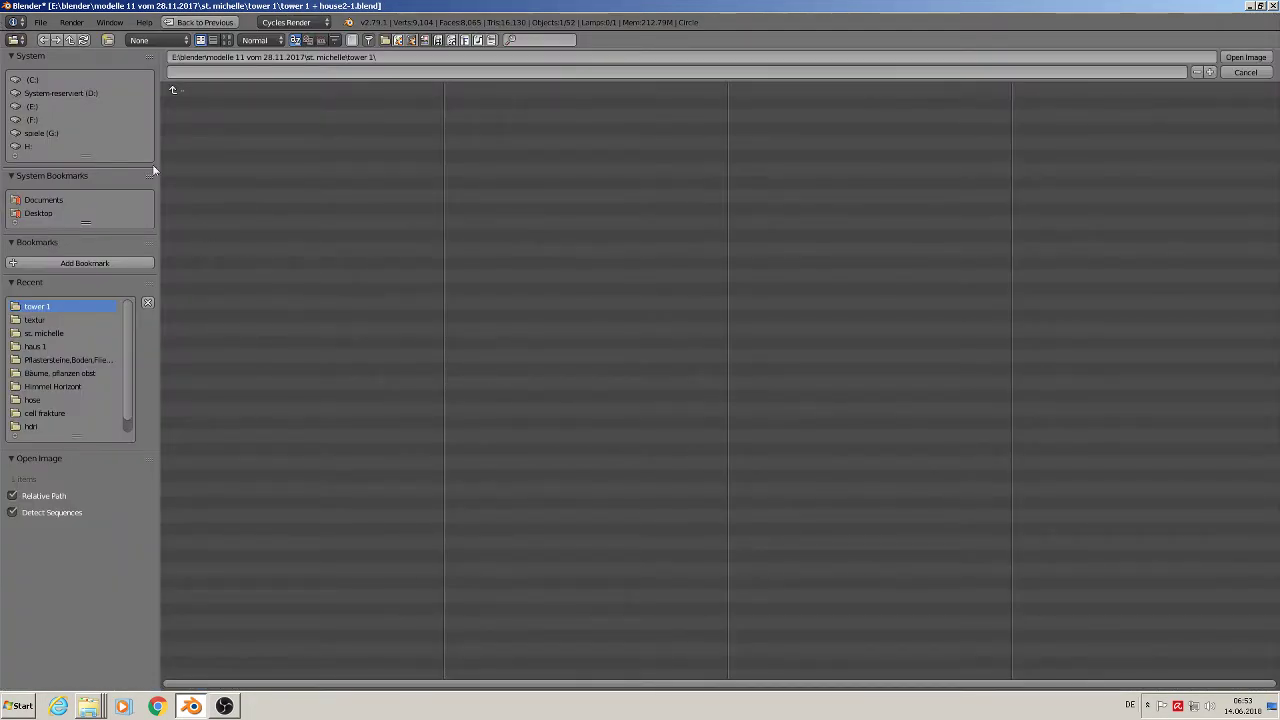
click(57, 319)
click(227, 40)
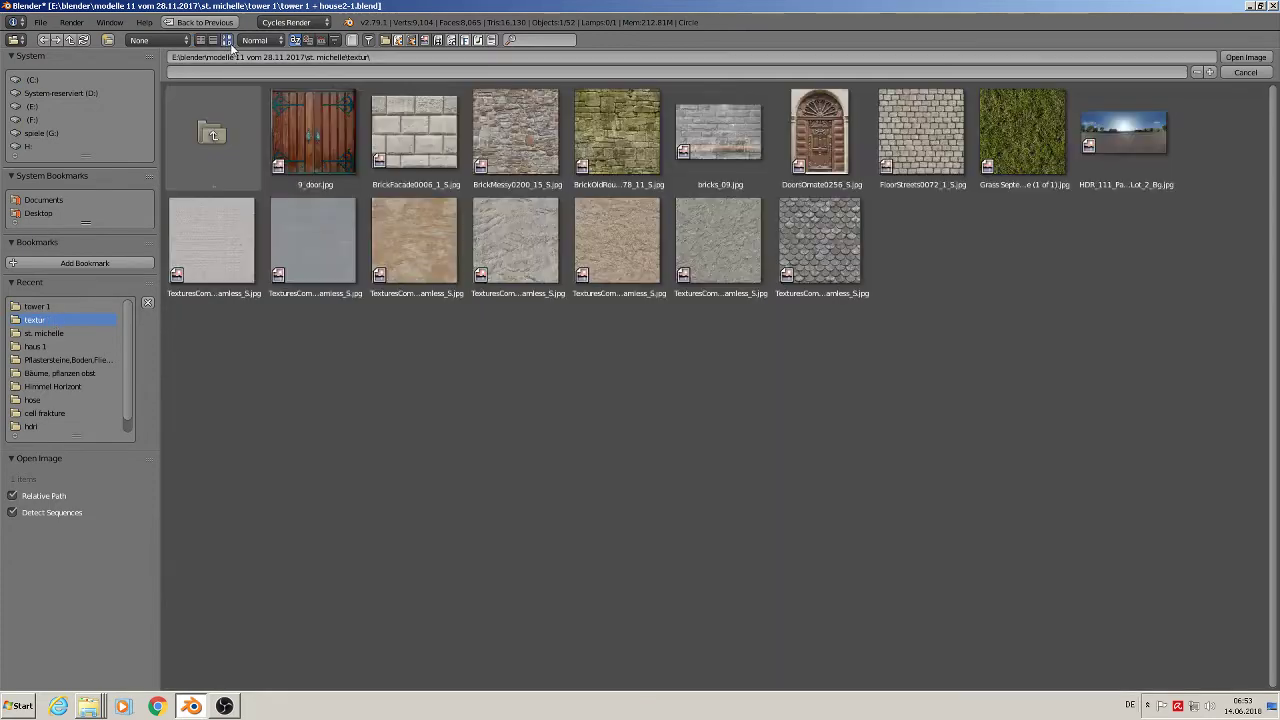
double_click(313, 147)
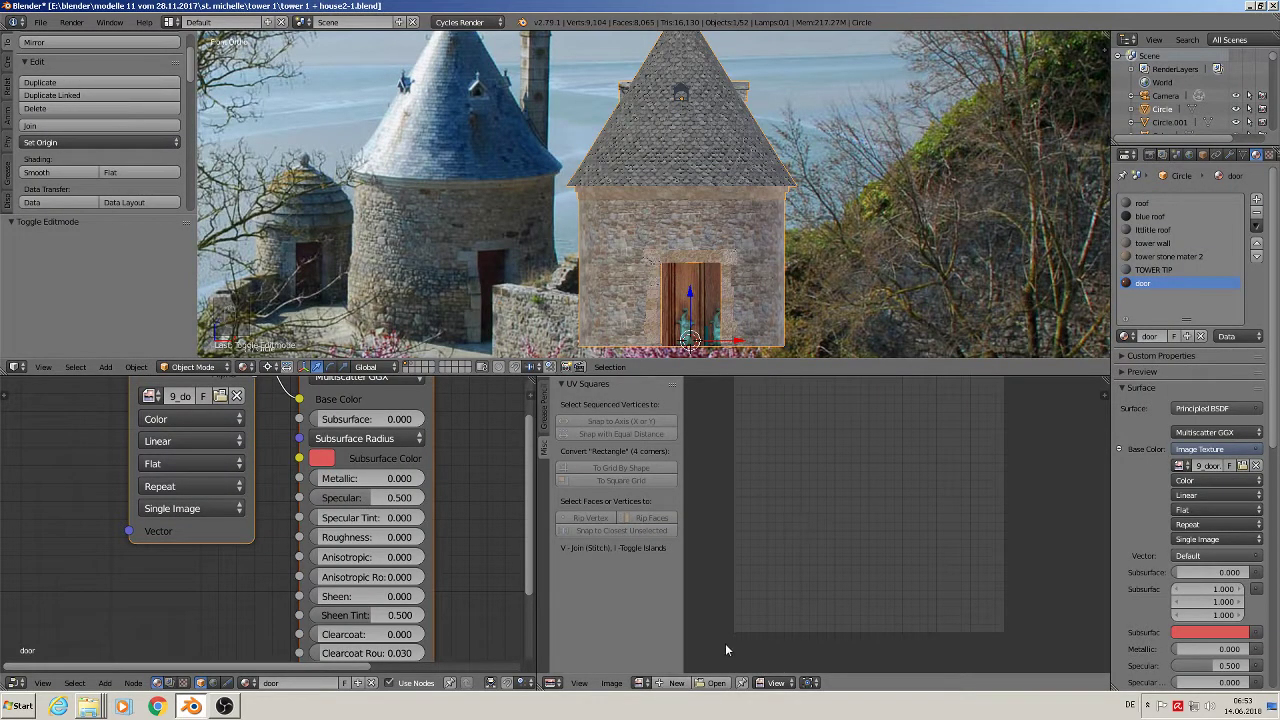
- Display 9_door.jpg in the UV/Image Editor so that the whole door fits in view
click(639, 682)
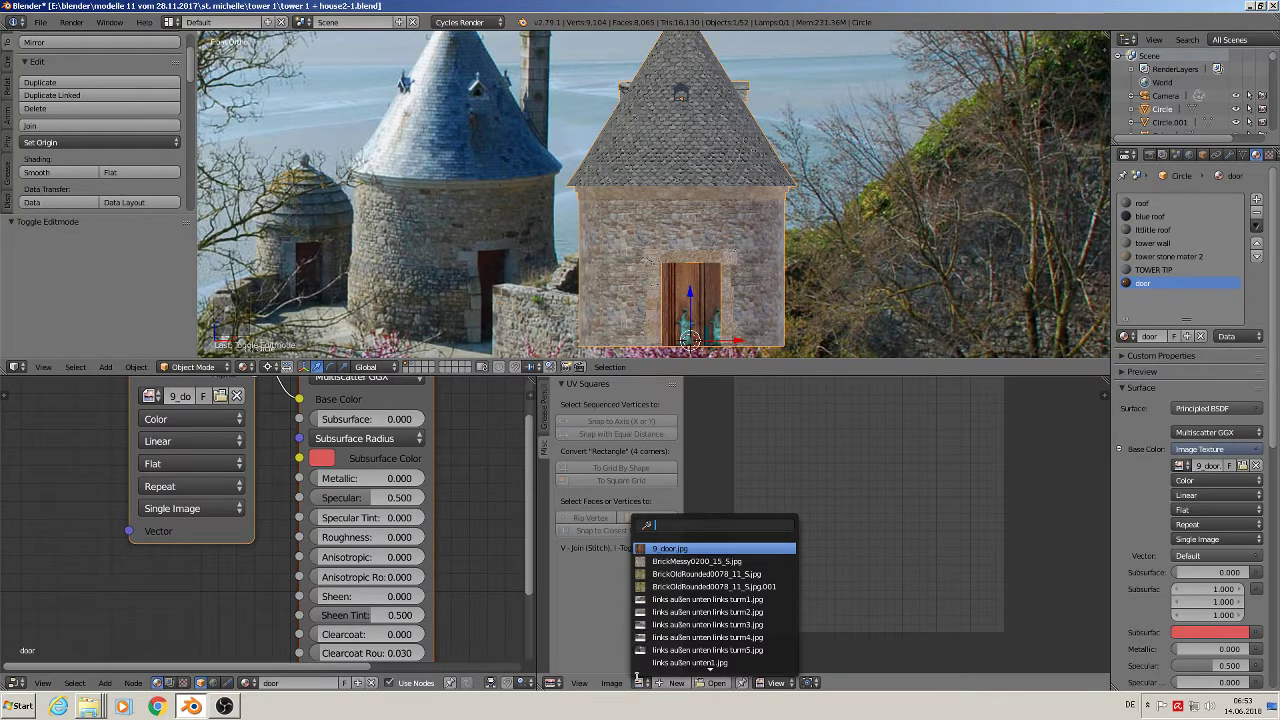
click(668, 549)
scroll(729, 536, down, 3)
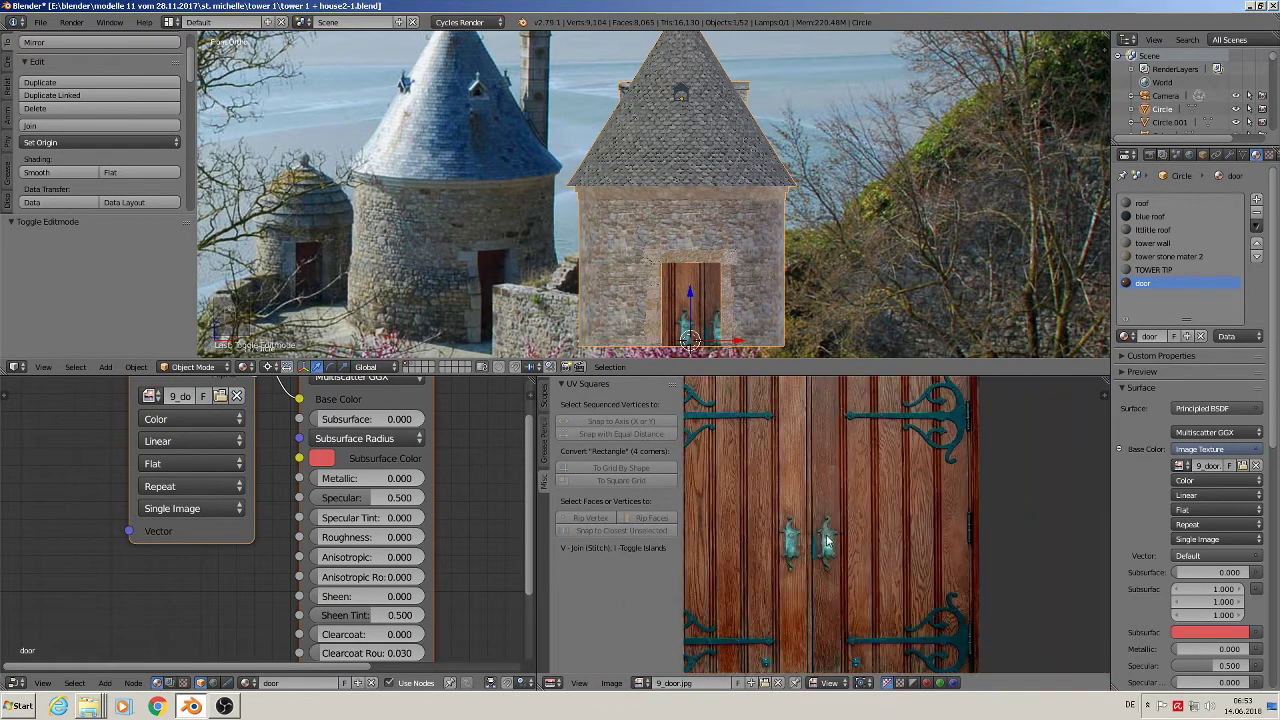
scroll(826, 541, down, 2)
- Enter Edit Mode on the tower and select the three doorway faces together with all their UVs
scroll(673, 249, up, 2)
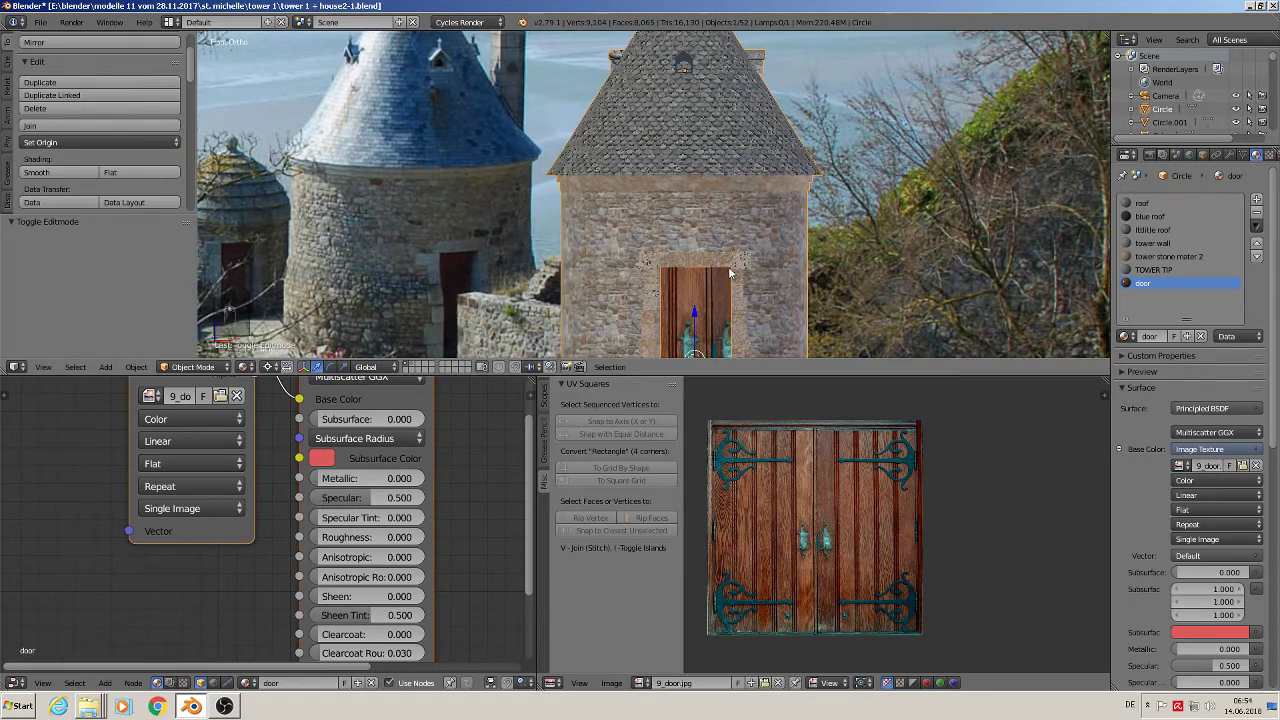
scroll(700, 240, up, 4)
key(Tab)
right_click(604, 213)
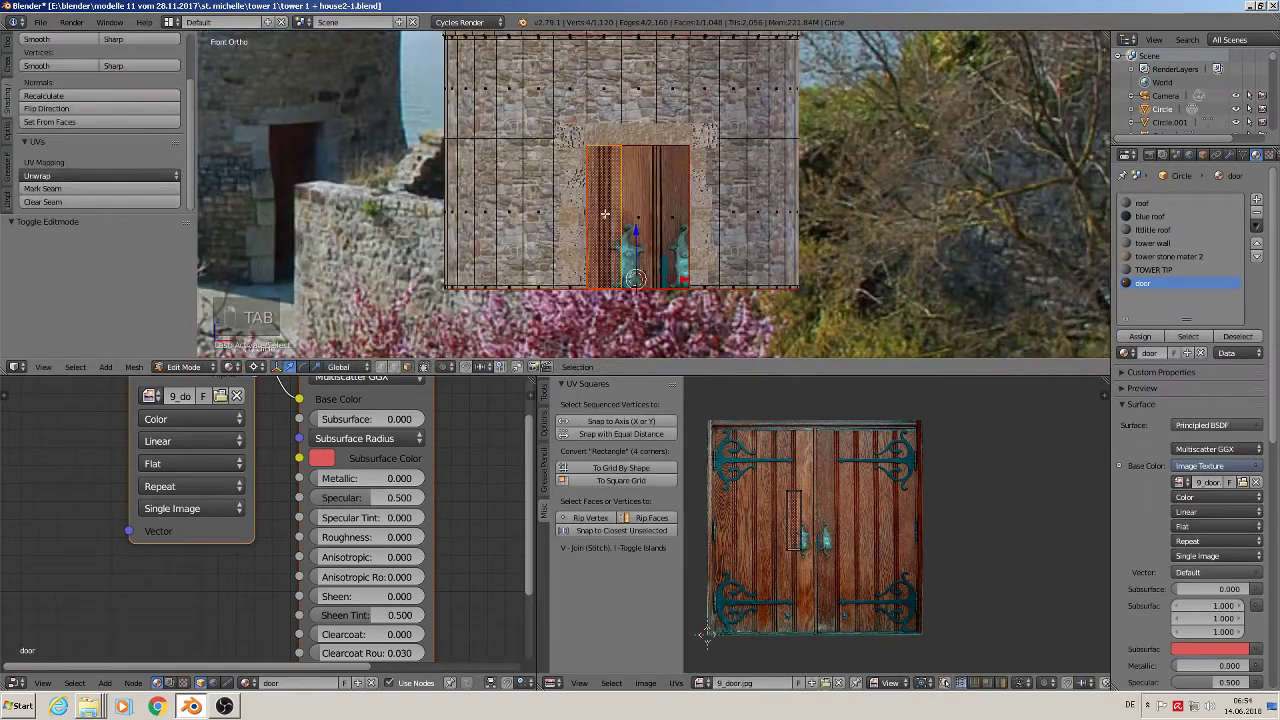
shift+right_click(624, 218)
shift+right_click(670, 219)
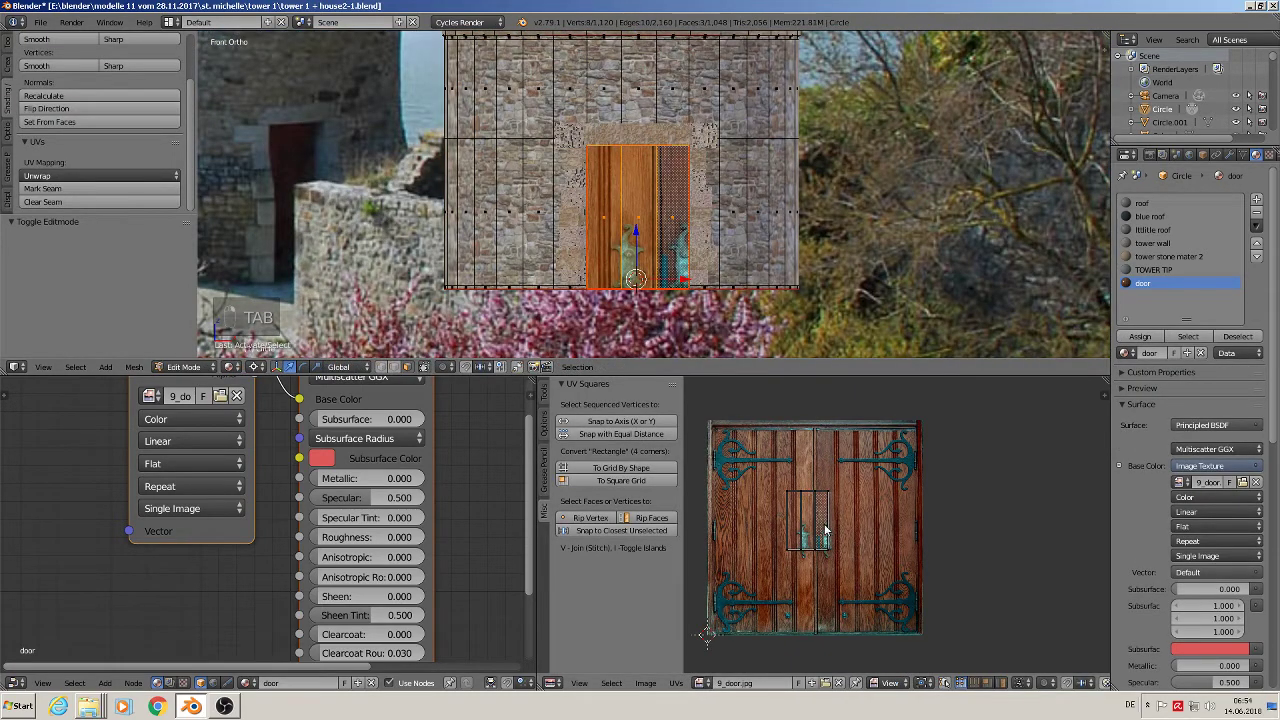
key(a)
key(a)
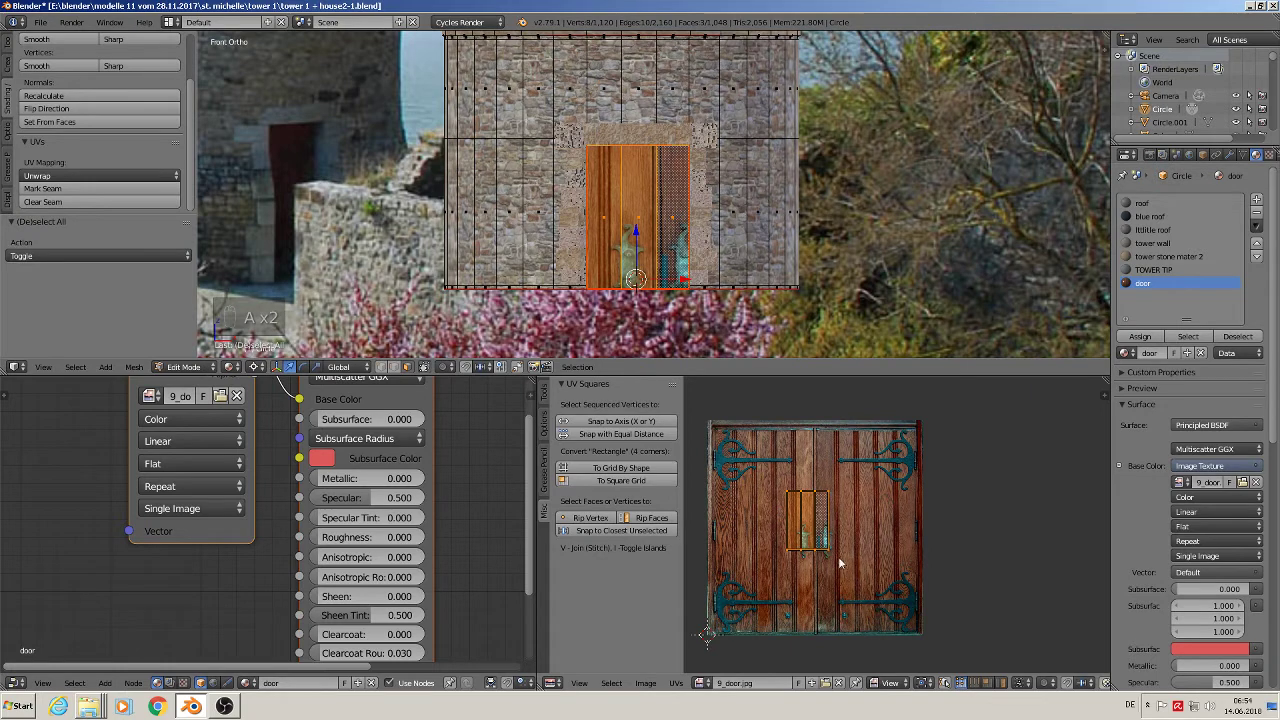
- Scale the door UVs up by about 3.733, shift them toward the image's right half, and scale them by about 0.940
key(s)
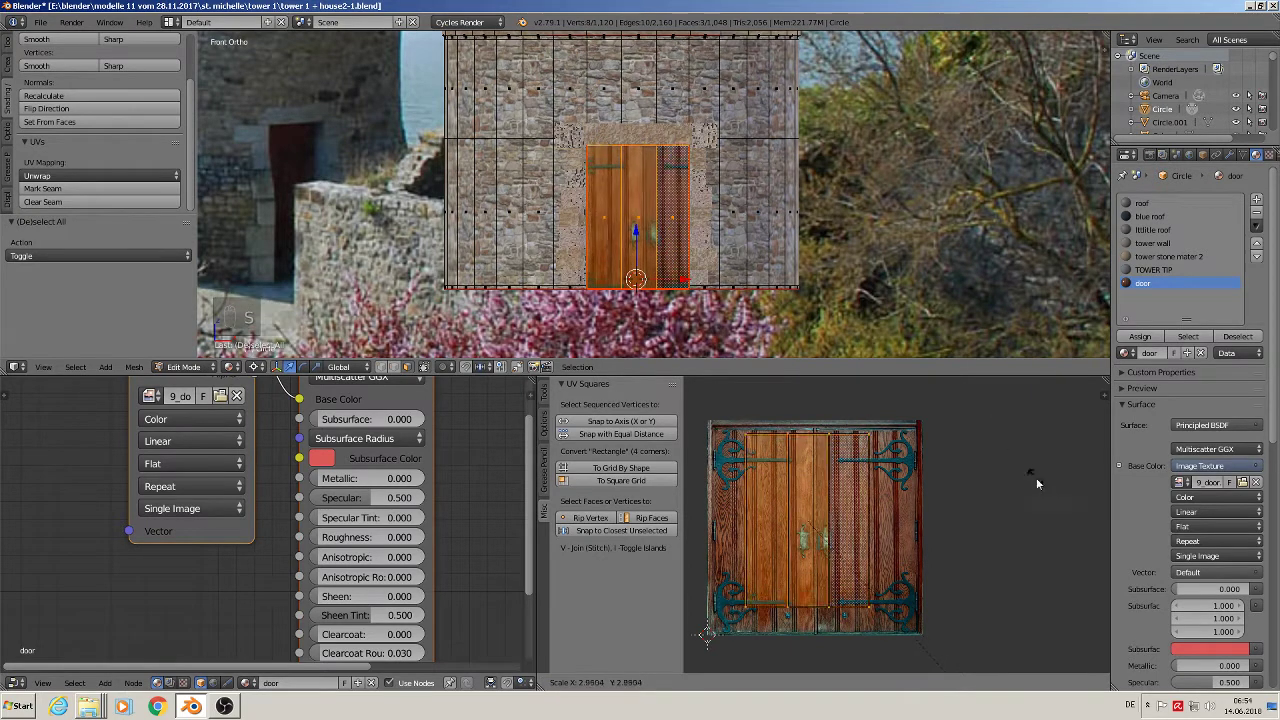
click(1080, 547)
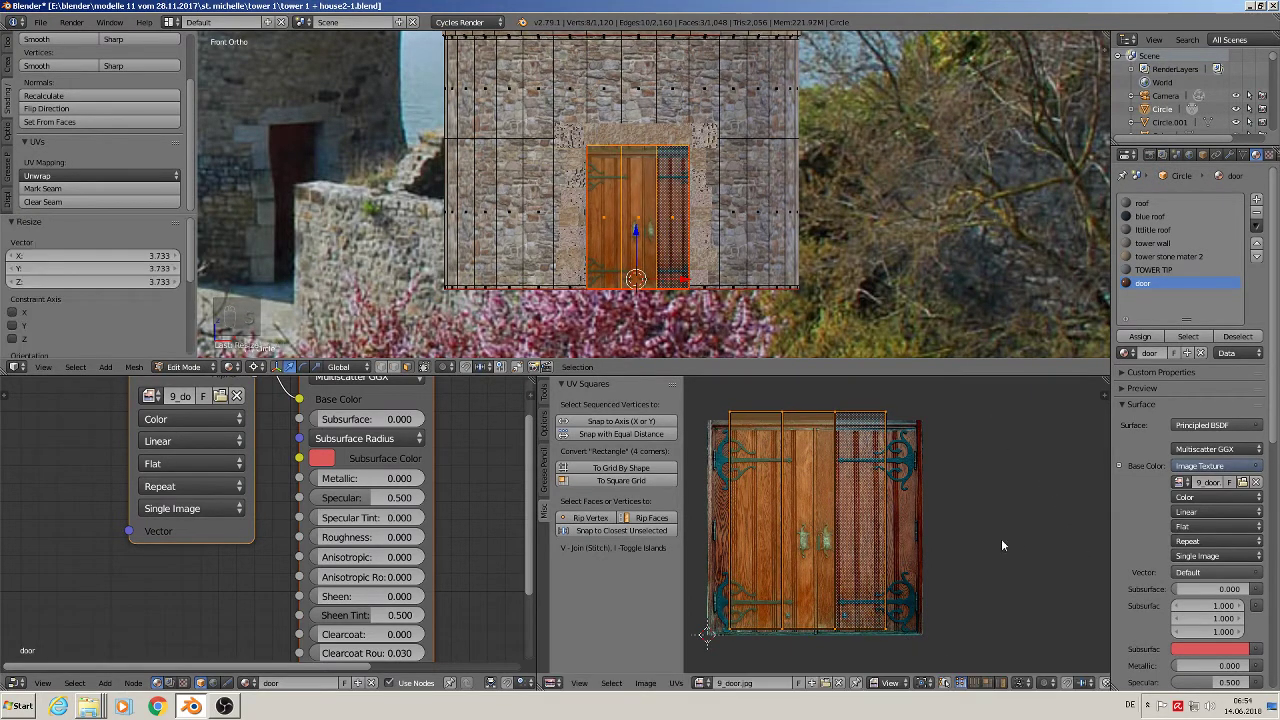
key(g)
click(1050, 538)
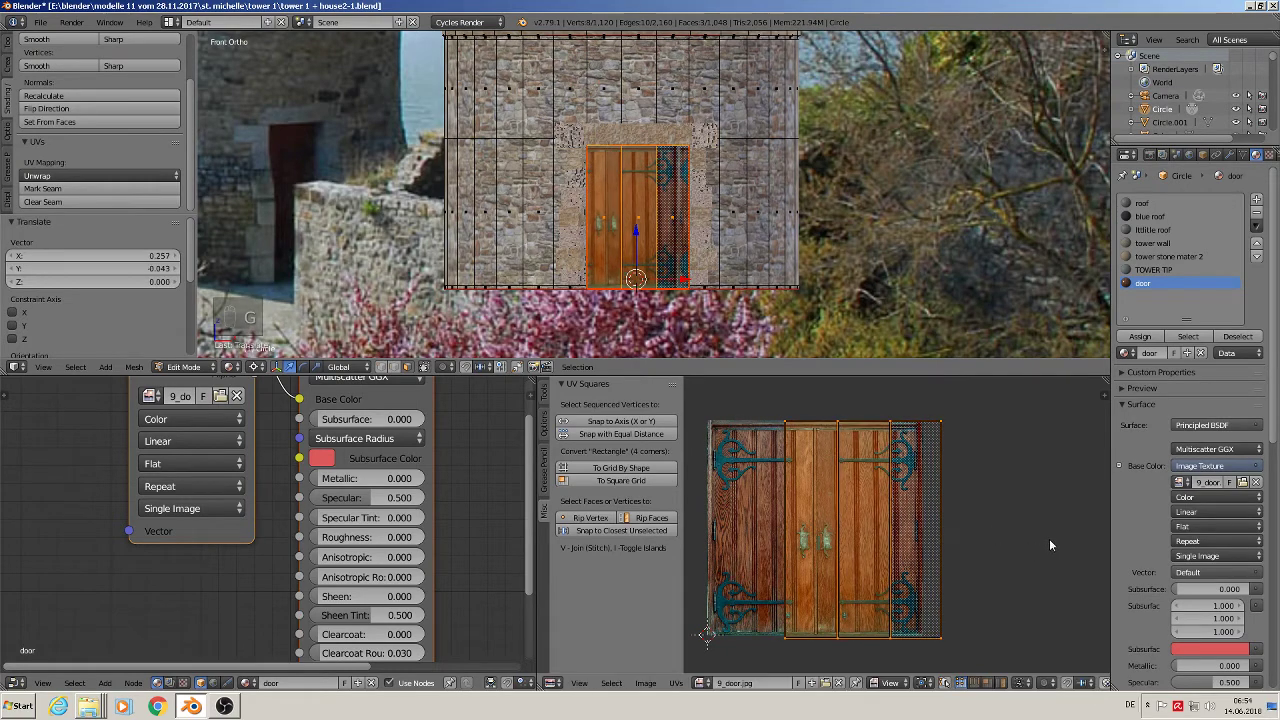
key(s)
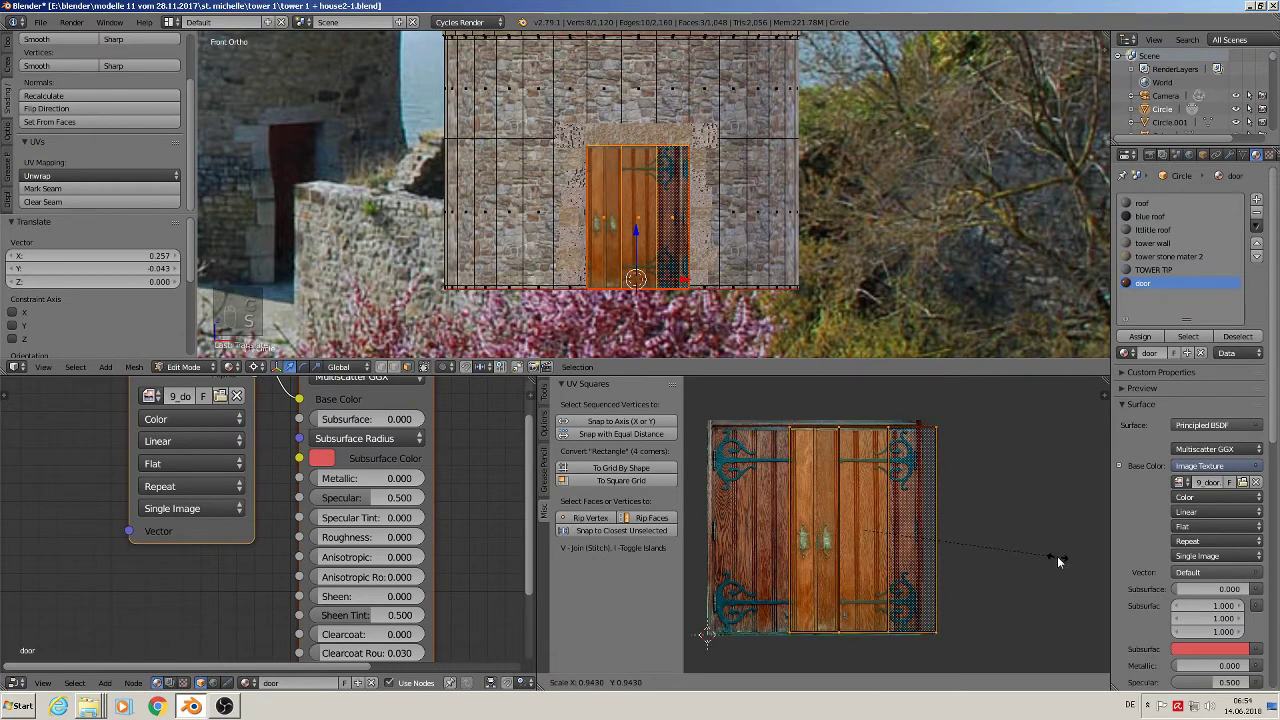
click(1057, 556)
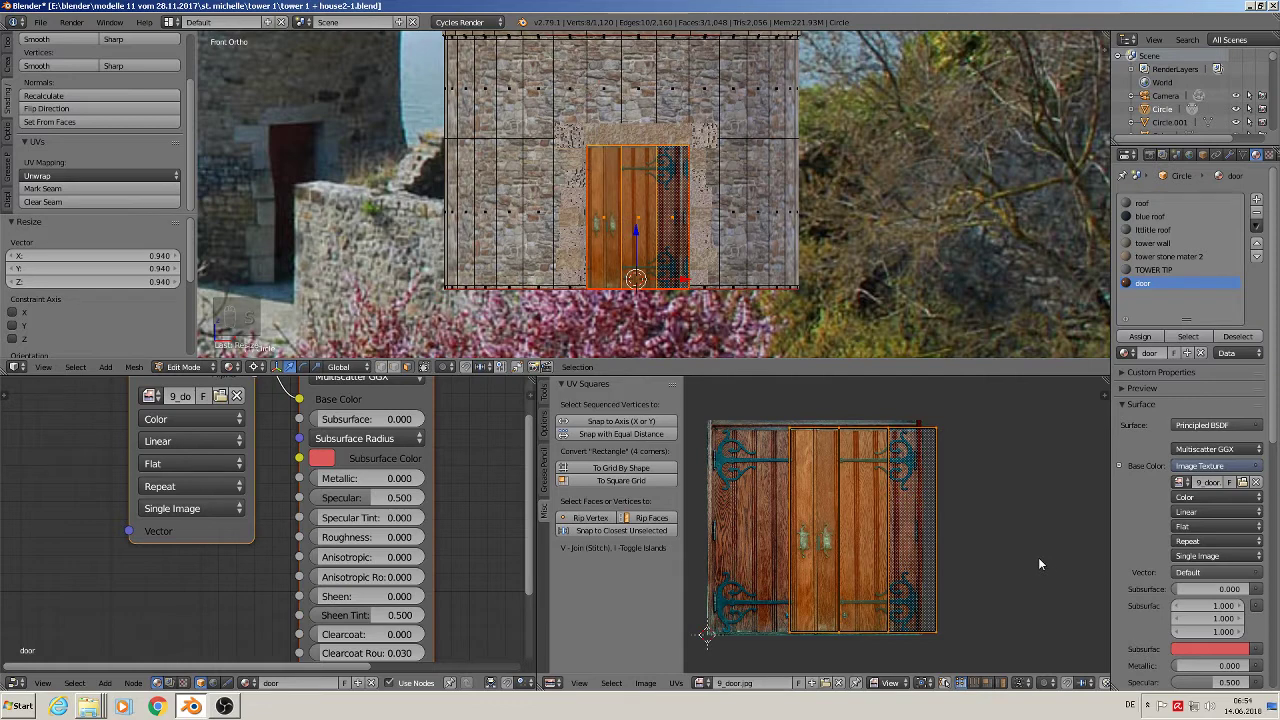
- Narrow the door UVs along X by about 0.705 and nudge them onto the right door leaf of the image
key(s)
key(x)
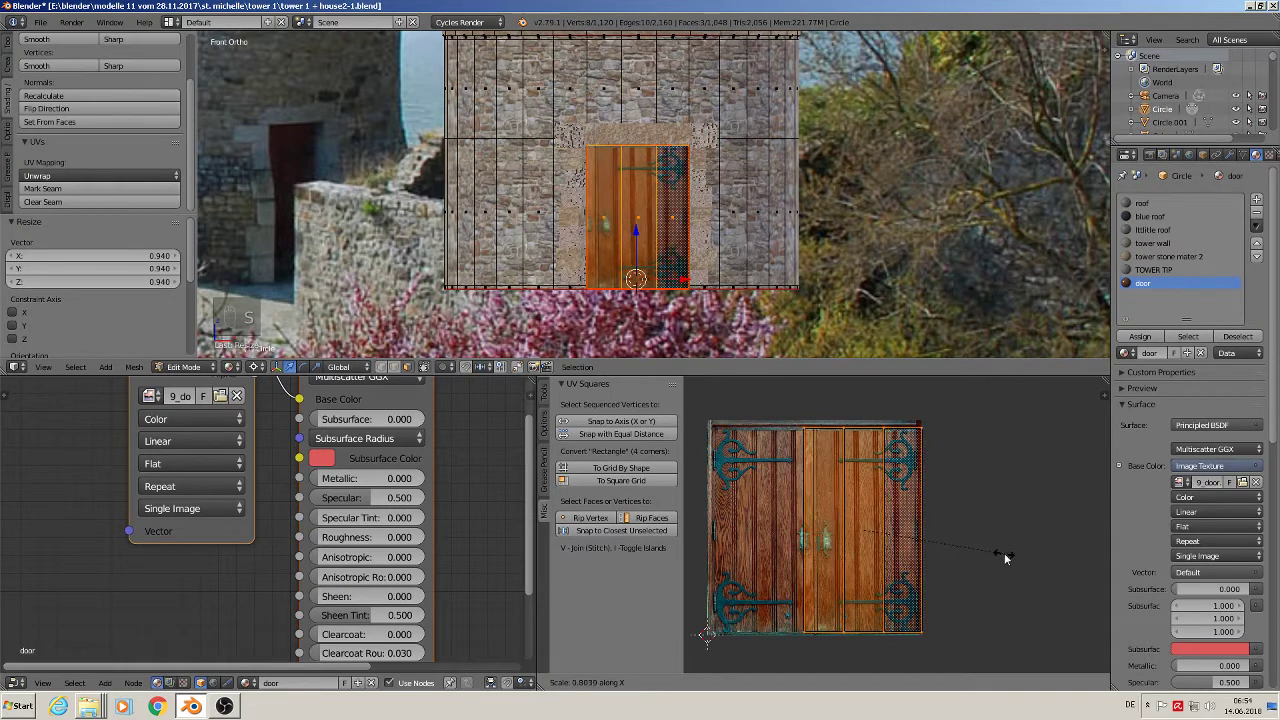
click(987, 556)
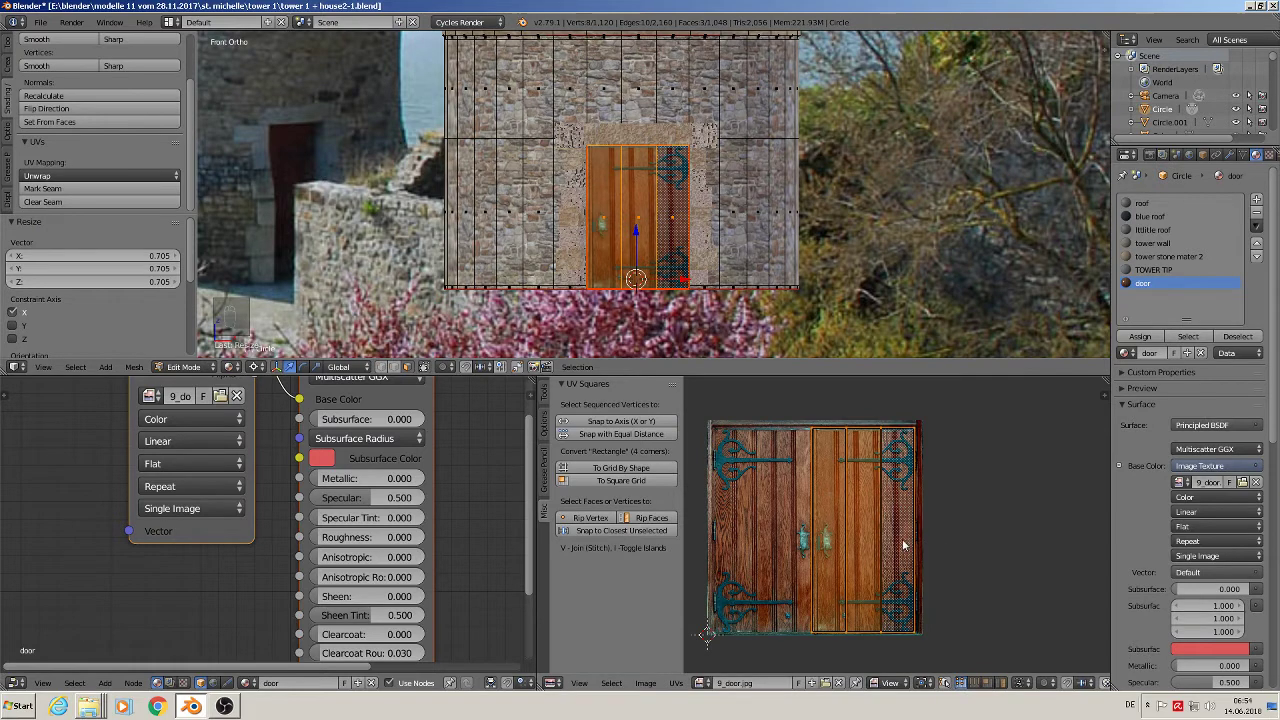
key(g)
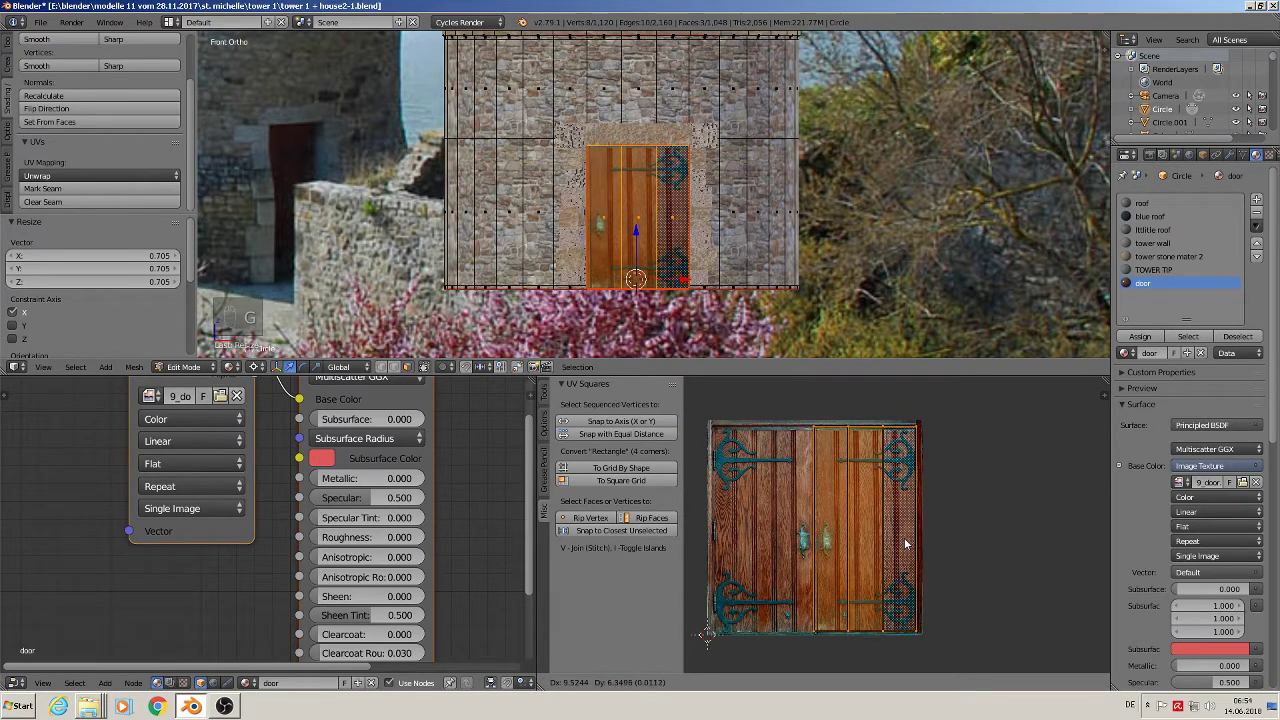
click(906, 543)
- Raise the roughness of the door material's Principled BSDF node to about 0.758
scroll(256, 485, down, 3)
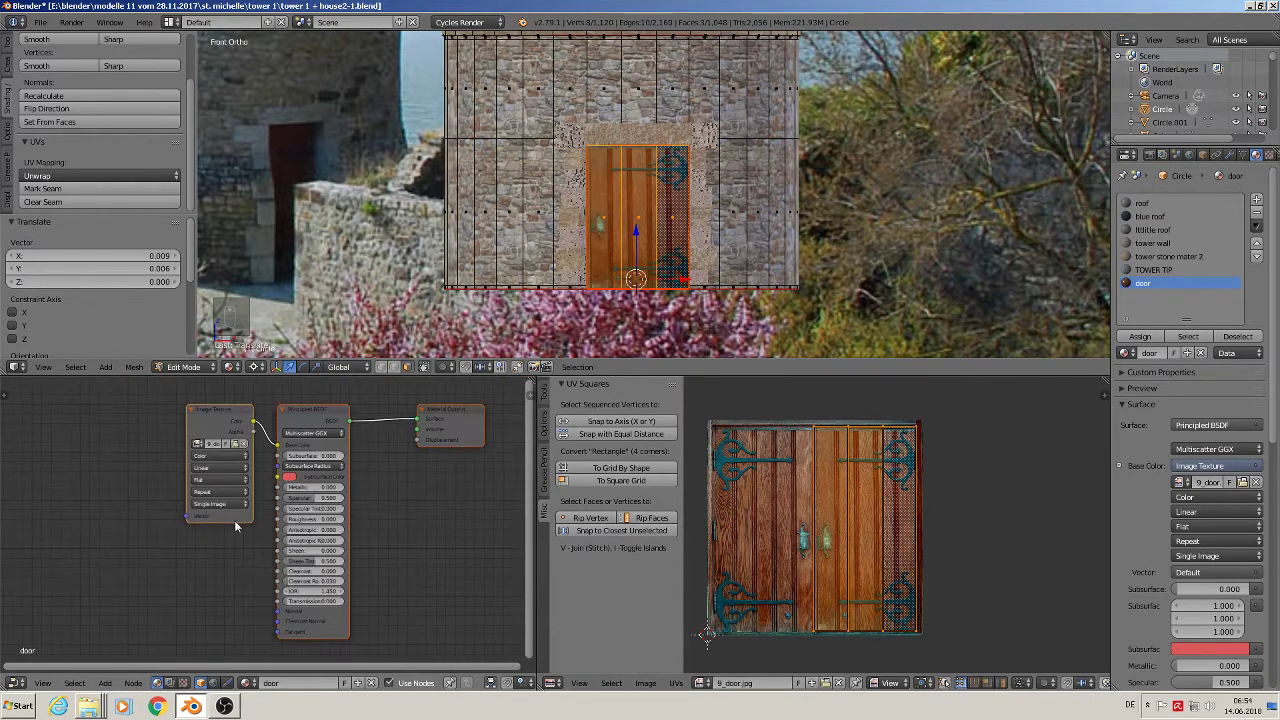
middle_drag(234, 520, 409, 546)
scroll(375, 530, down, 1)
key(a)
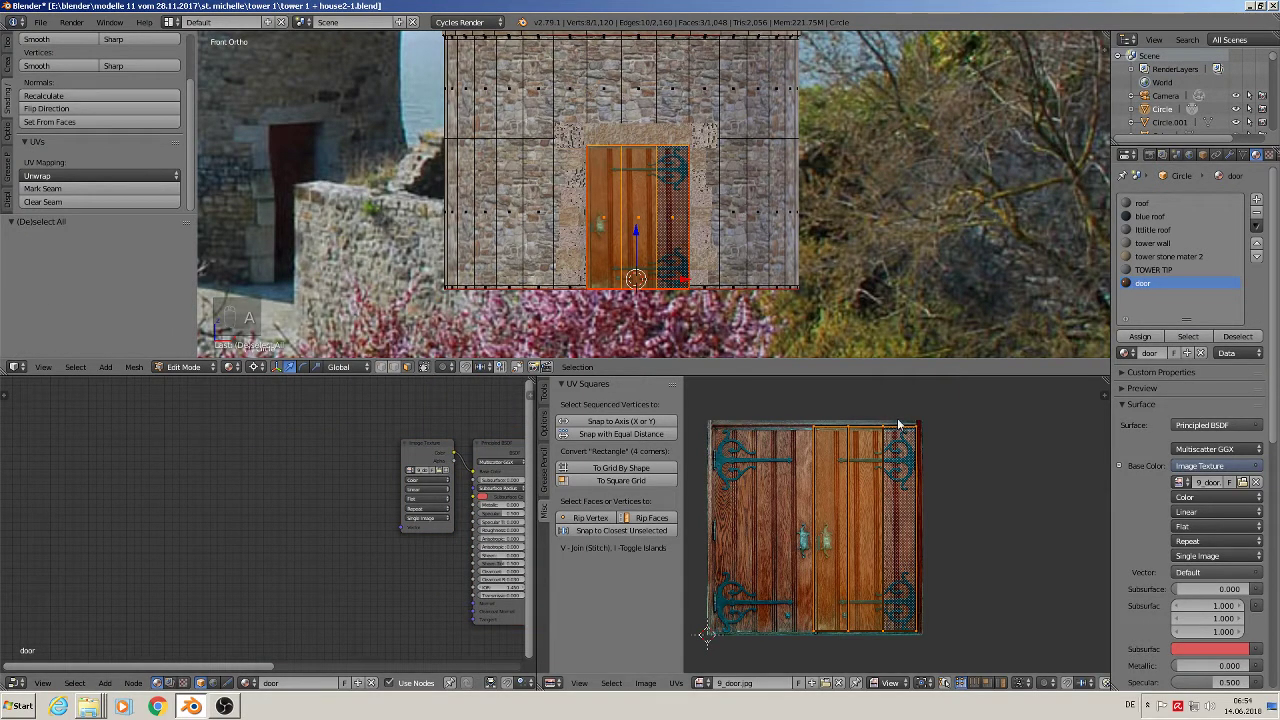
middle_drag(402, 565, 280, 546)
scroll(381, 505, up, 3)
scroll(381, 507, up, 3)
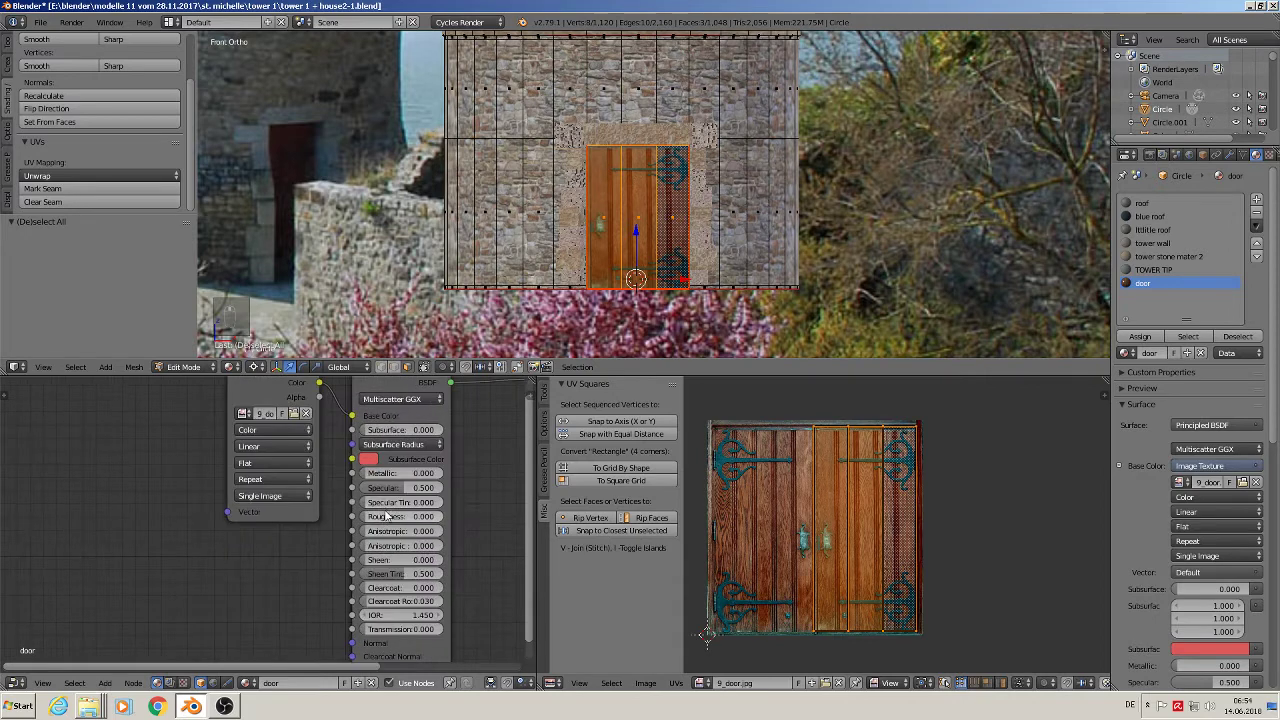
drag(400, 518, 432, 518)
scroll(318, 500, down, 1)
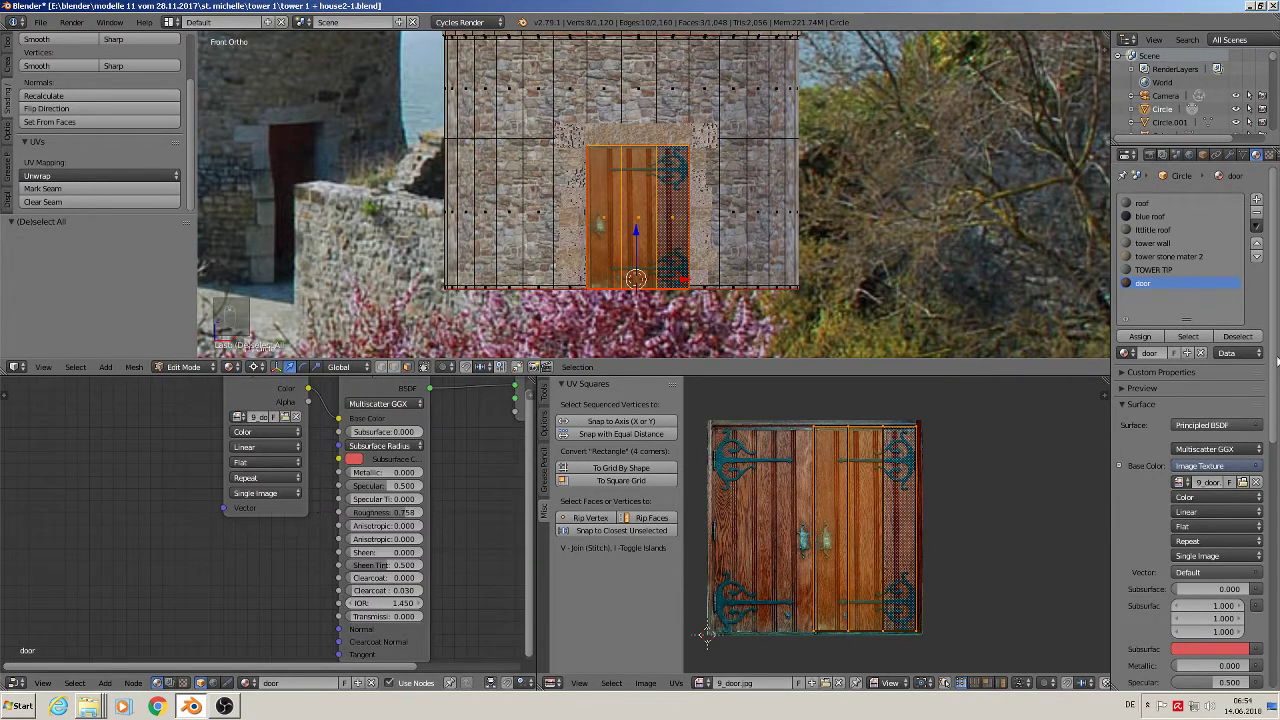
- Copy the Texture Coordinate and Mapping nodes from the tower wall material
click(1158, 273)
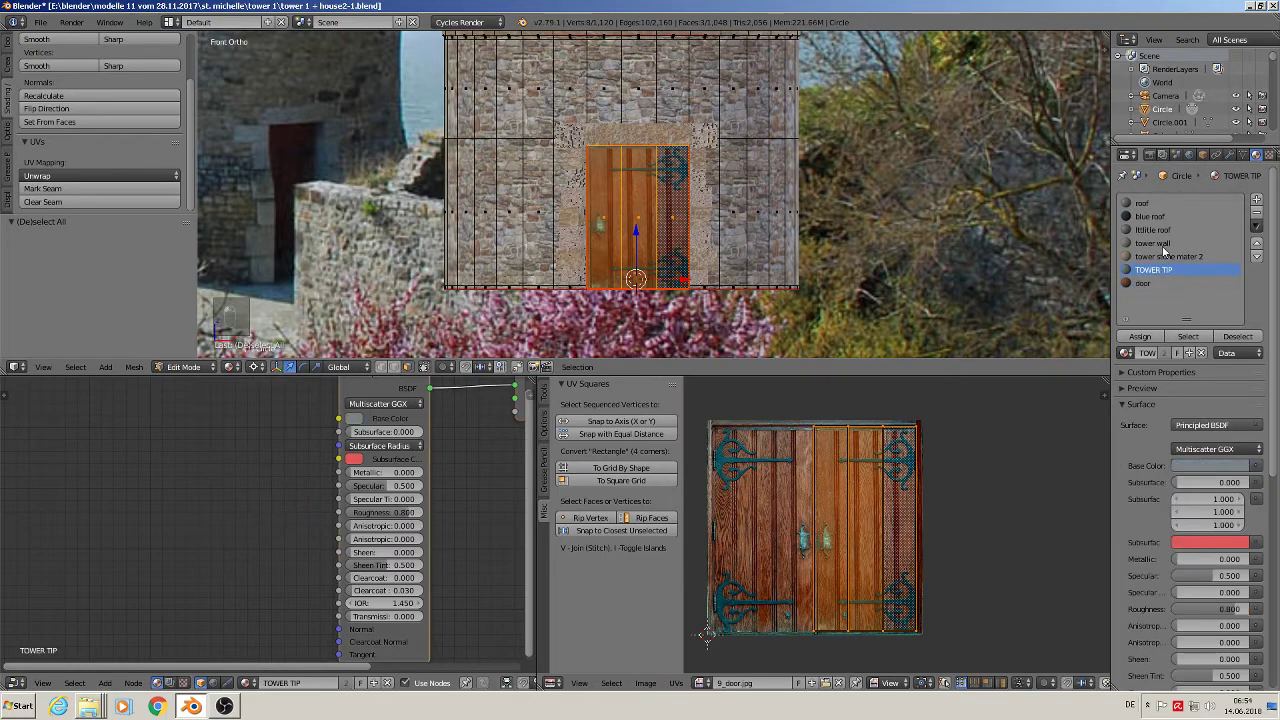
click(1163, 247)
scroll(214, 523, down, 4)
middle_drag(214, 523, 486, 535)
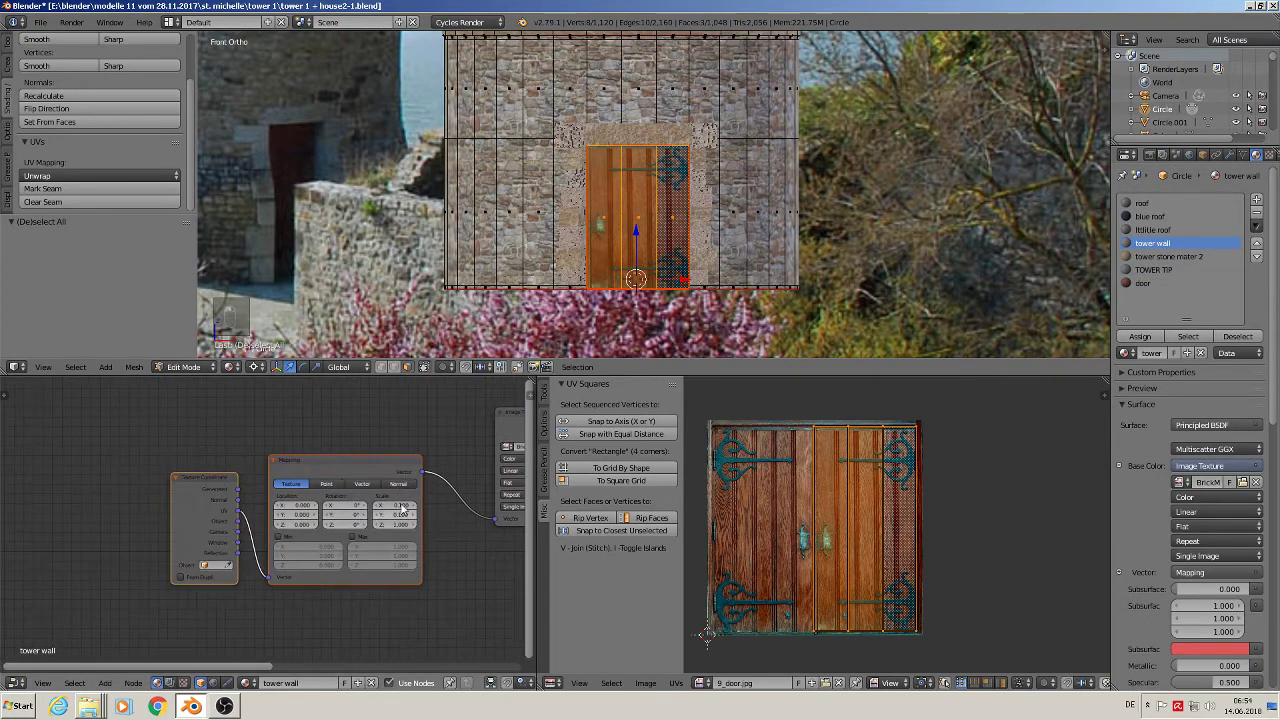
click(285, 483)
shift+drag(196, 497, 197, 494)
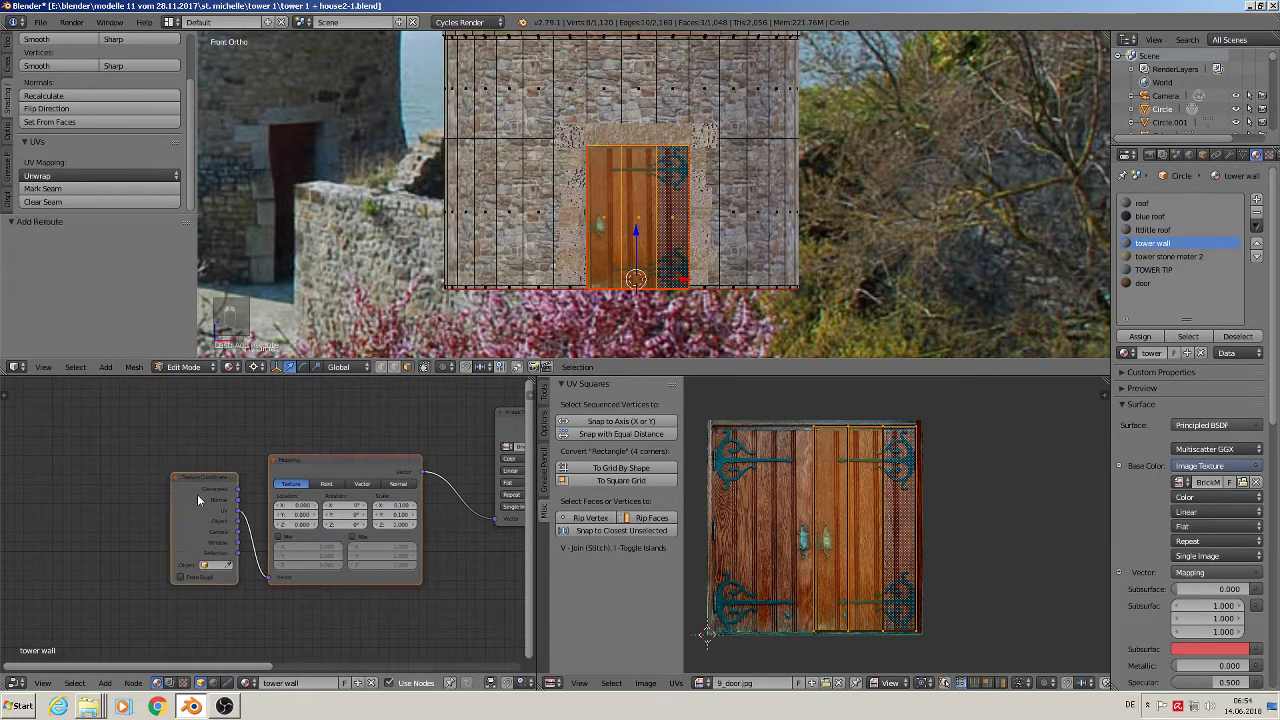
key(ctrl+c)
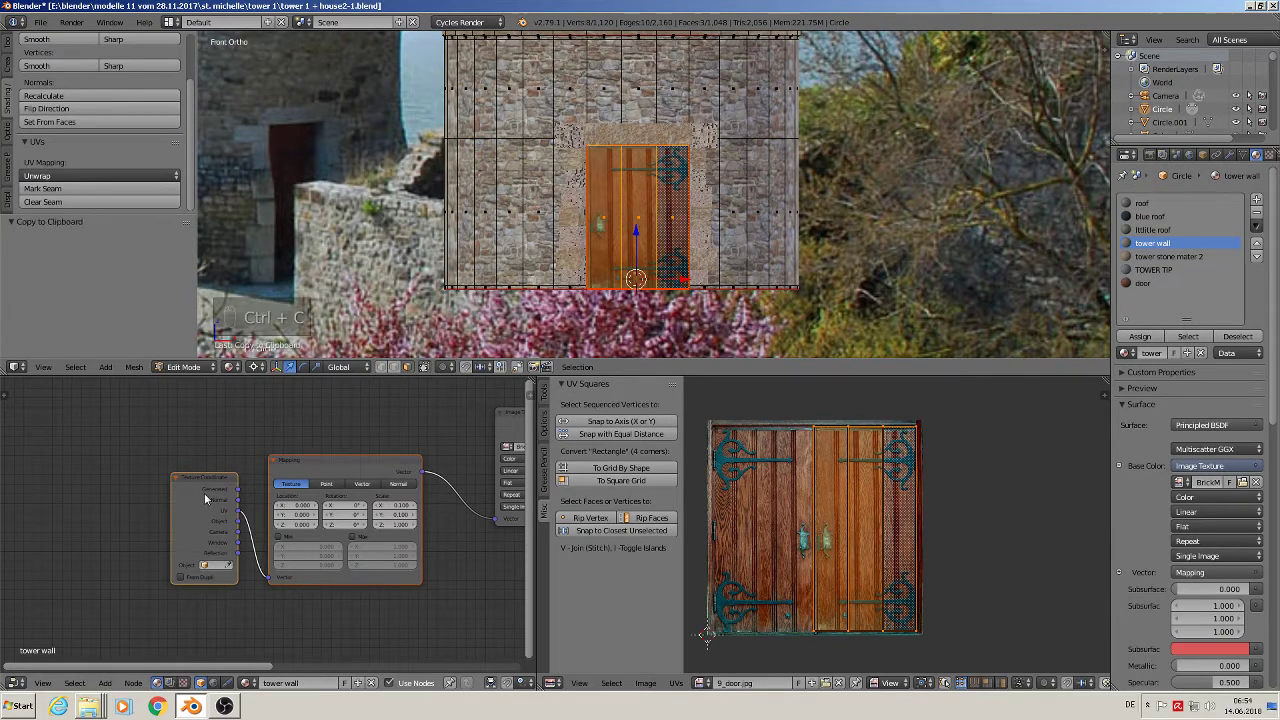
- Paste the copied nodes into the door material and link the Mapping output to the door Image Texture's Vector input
click(1141, 284)
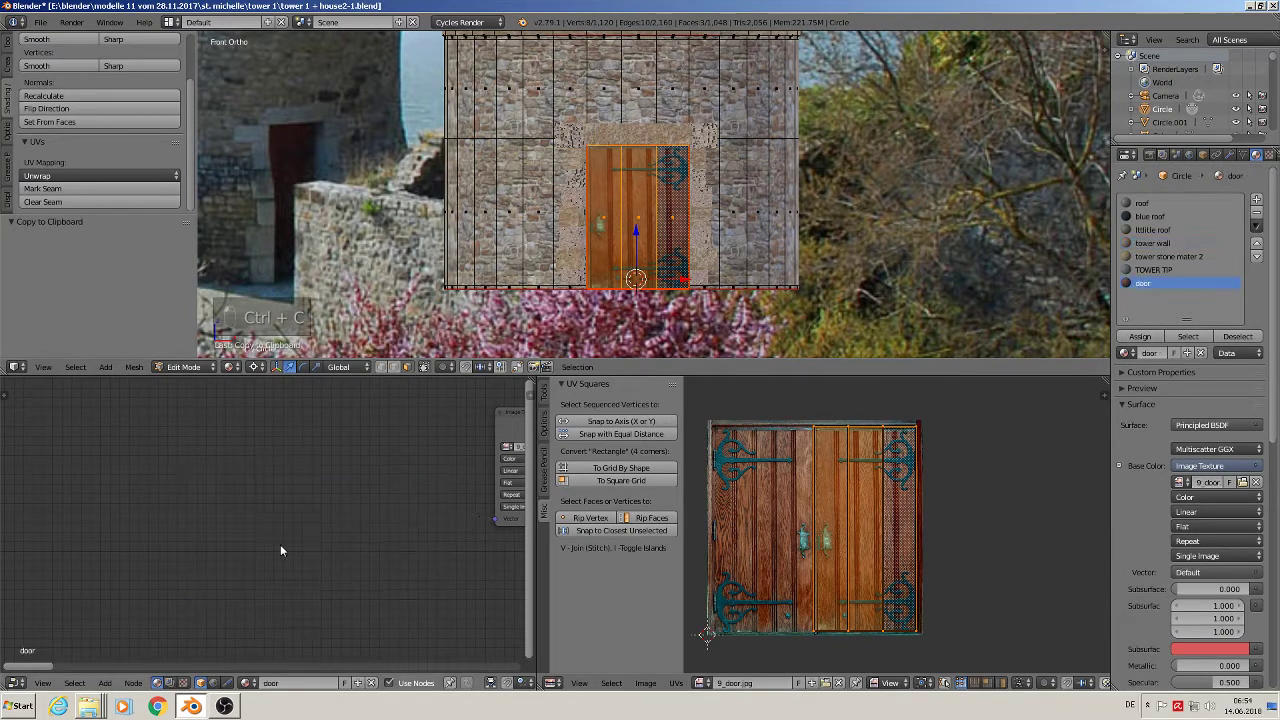
key(ctrl+v)
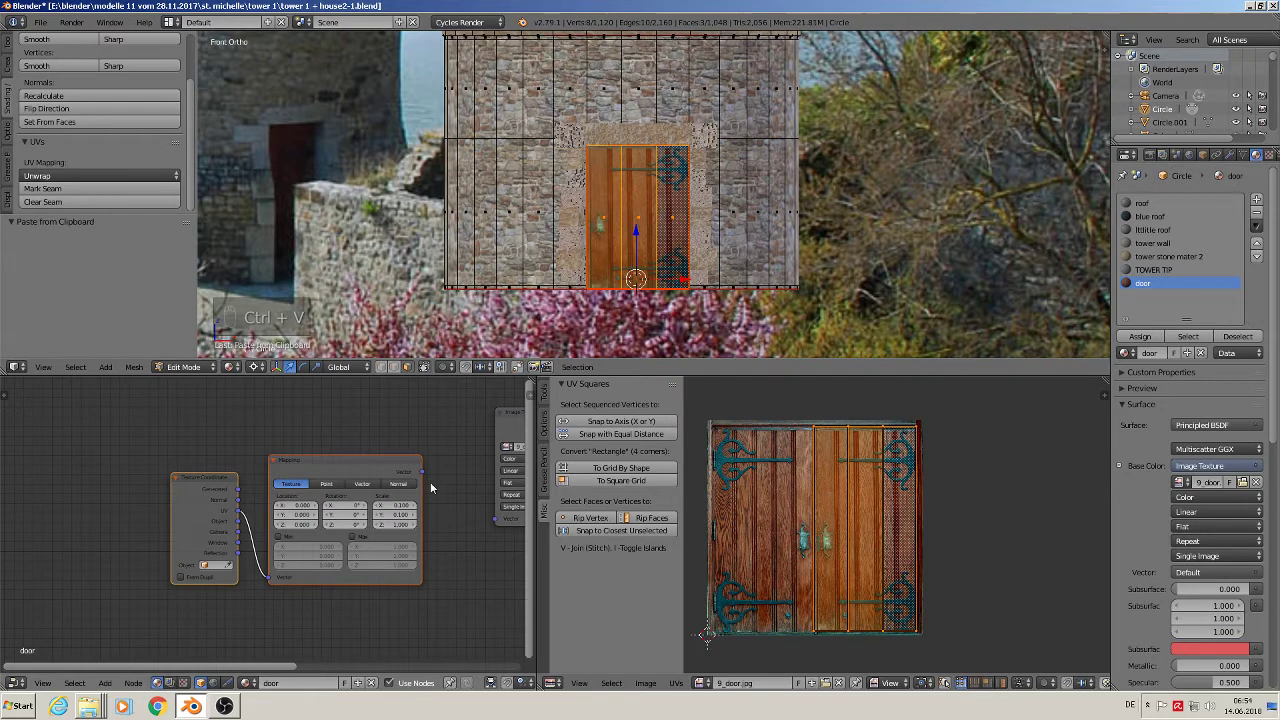
drag(421, 472, 504, 520)
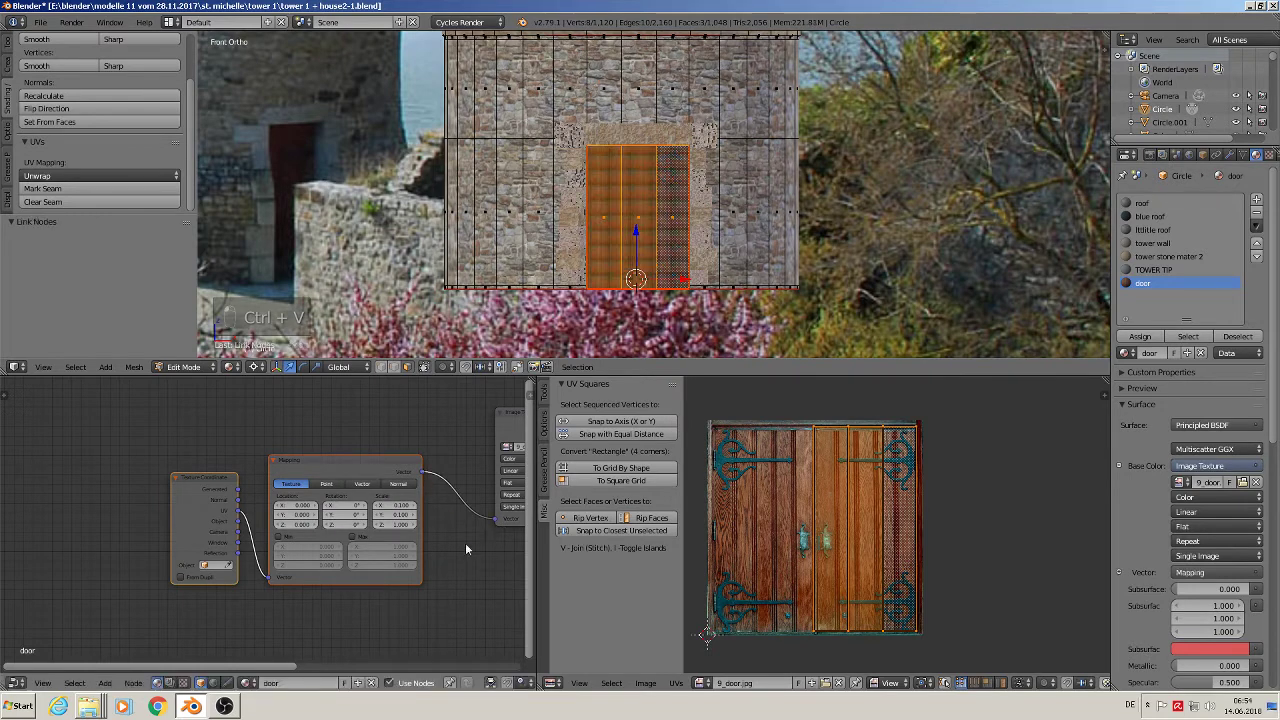
- Set the door Mapping node's X and Y scale to 1
scroll(415, 550, up, 2)
scroll(411, 551, up, 1)
click(378, 474)
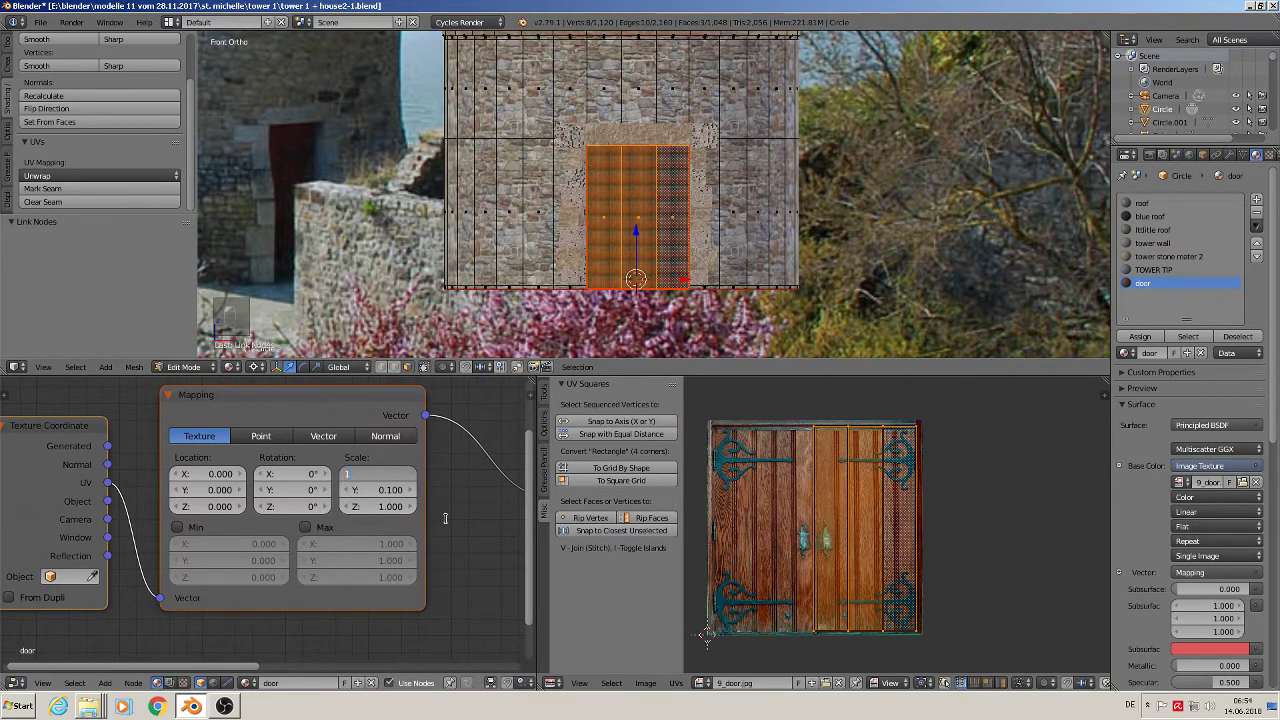
text(1)
click(391, 490)
text(1)
key(Return)
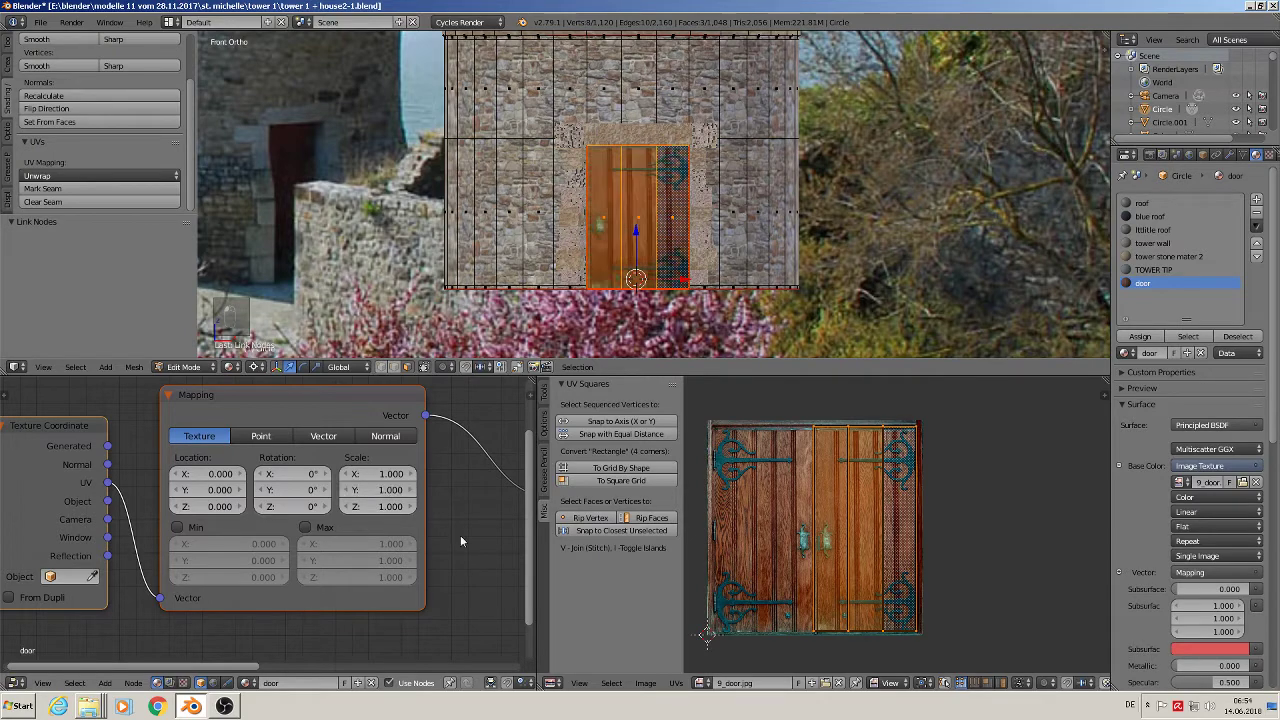
- Push the selected door faces back along Y to recess them in the doorway, leave Edit Mode and deselect everything
scroll(652, 247, up, 2)
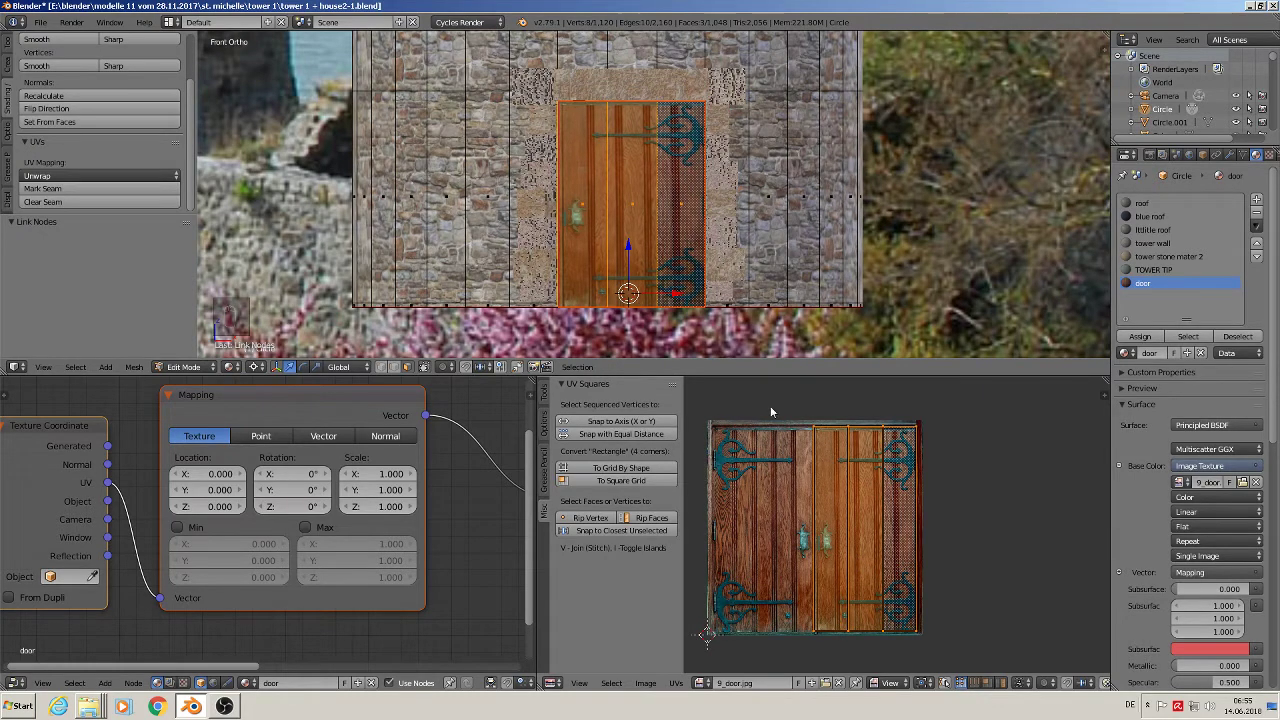
key(Tab)
middle_drag(660, 290, 701, 340)
scroll(680, 329, down, 2)
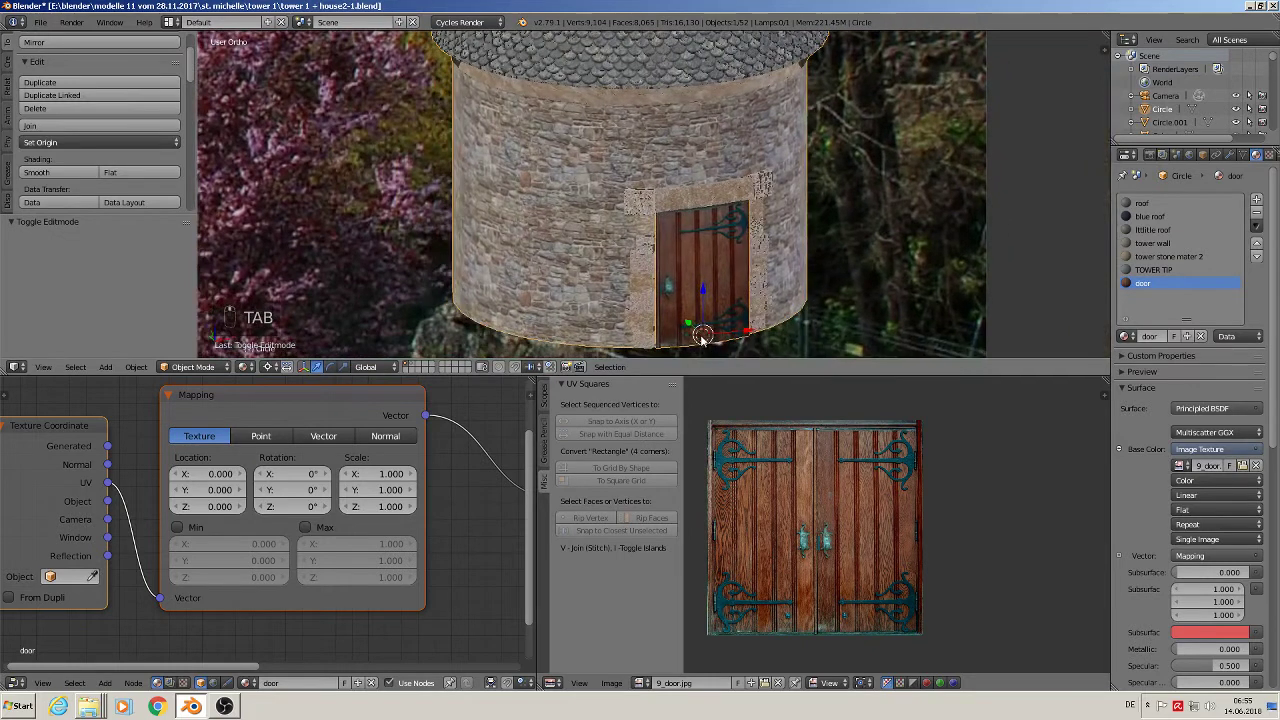
key(Tab)
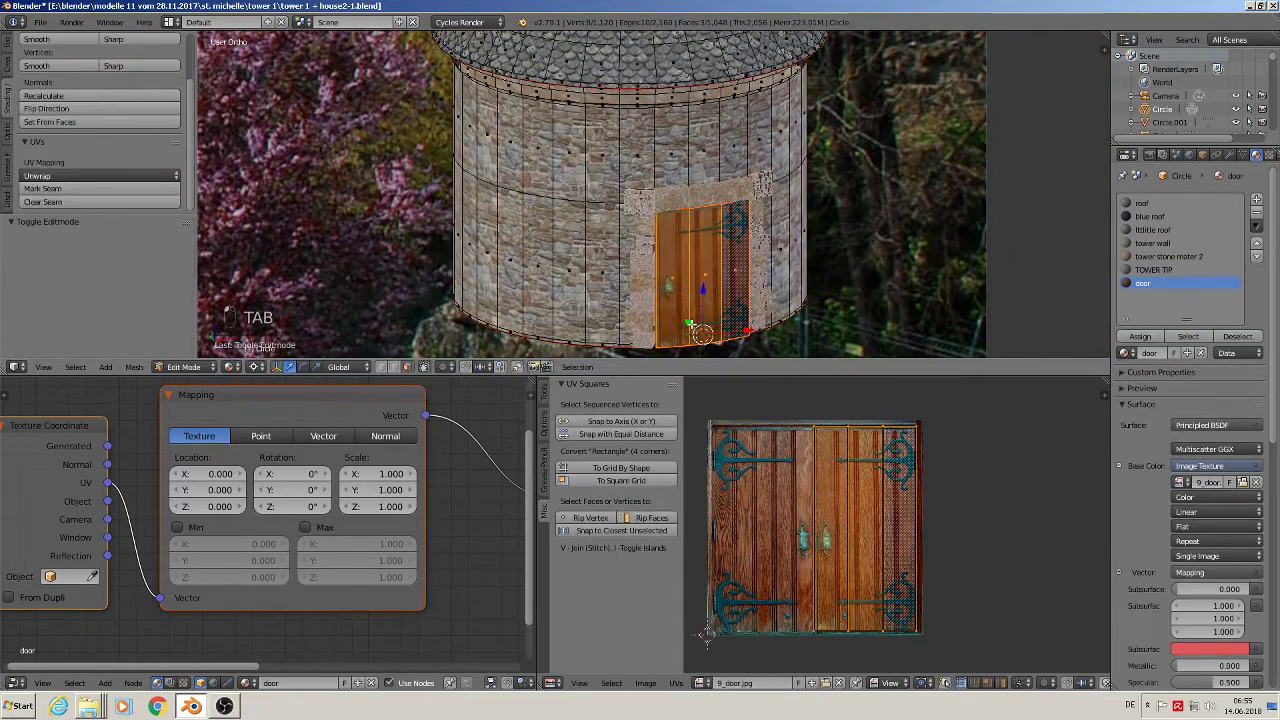
drag(697, 329, 683, 318)
key(Tab)
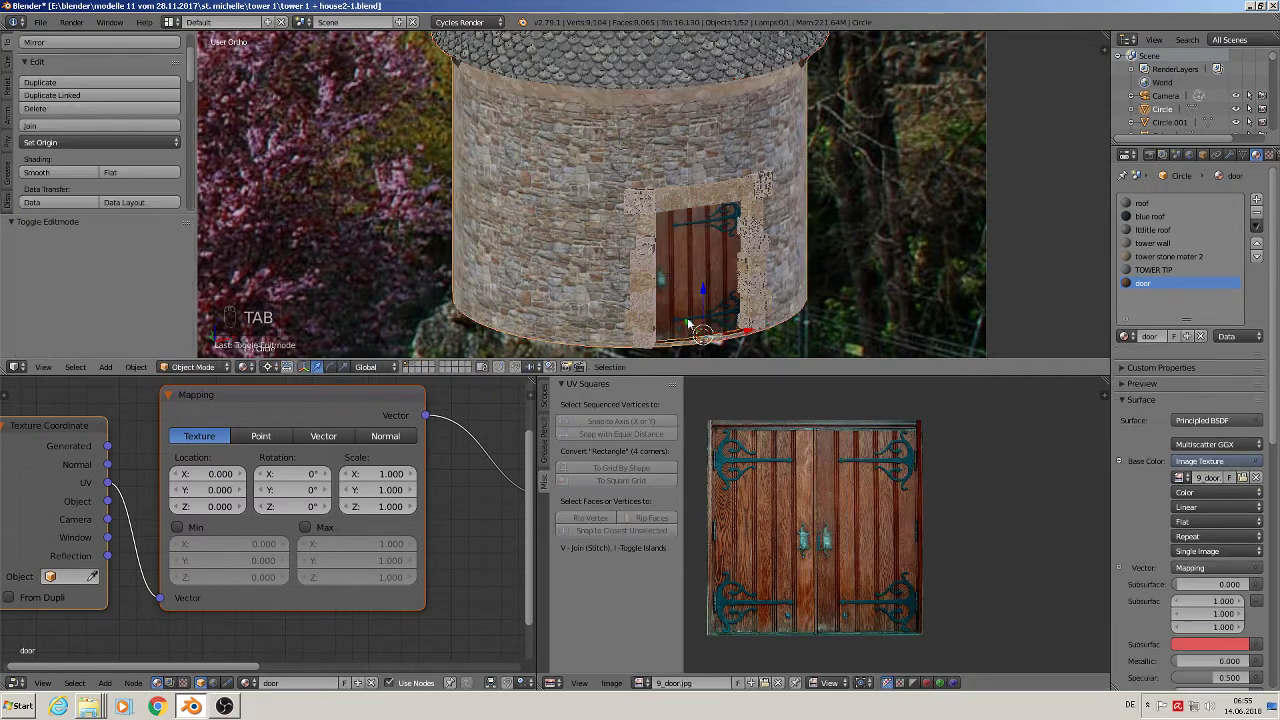
key(less)
scroll(717, 331, down, 1)
key(a)
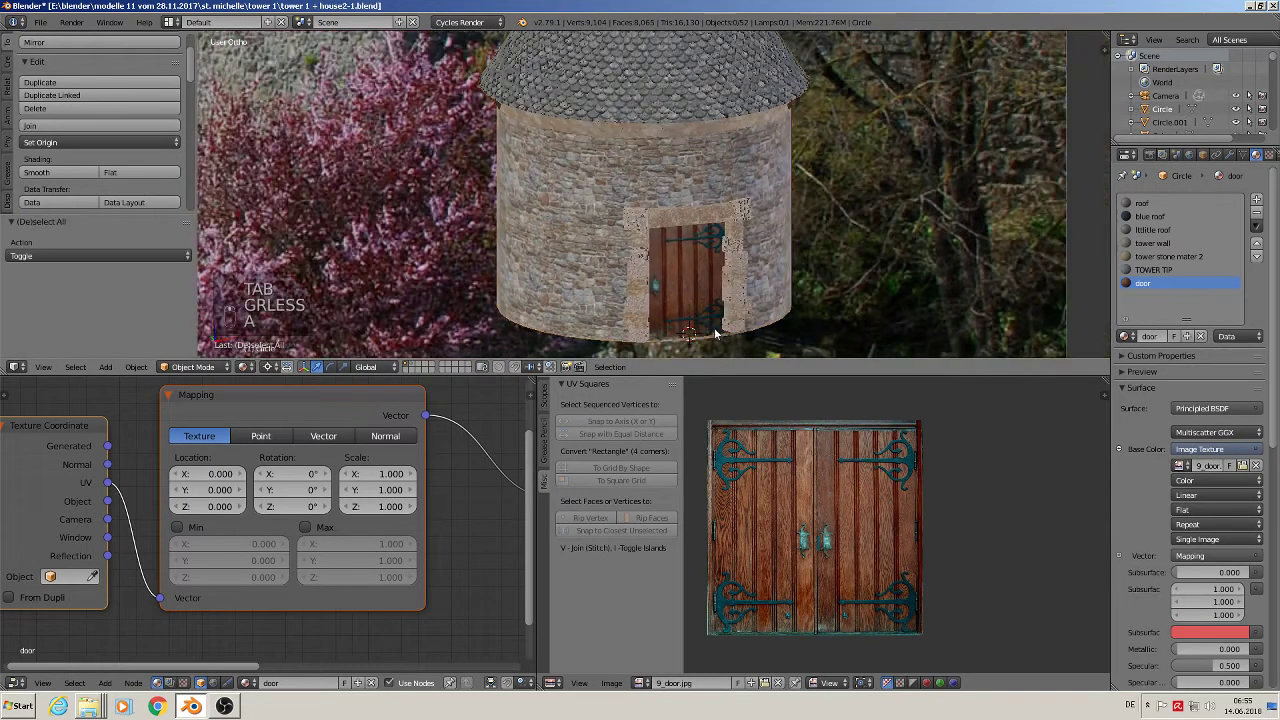
- Enlarge the 3D viewport to show the whole tower beside the reference photo and save the file
scroll(714, 329, down, 2)
middle_drag(703, 323, 662, 297)
scroll(662, 296, up, 3)
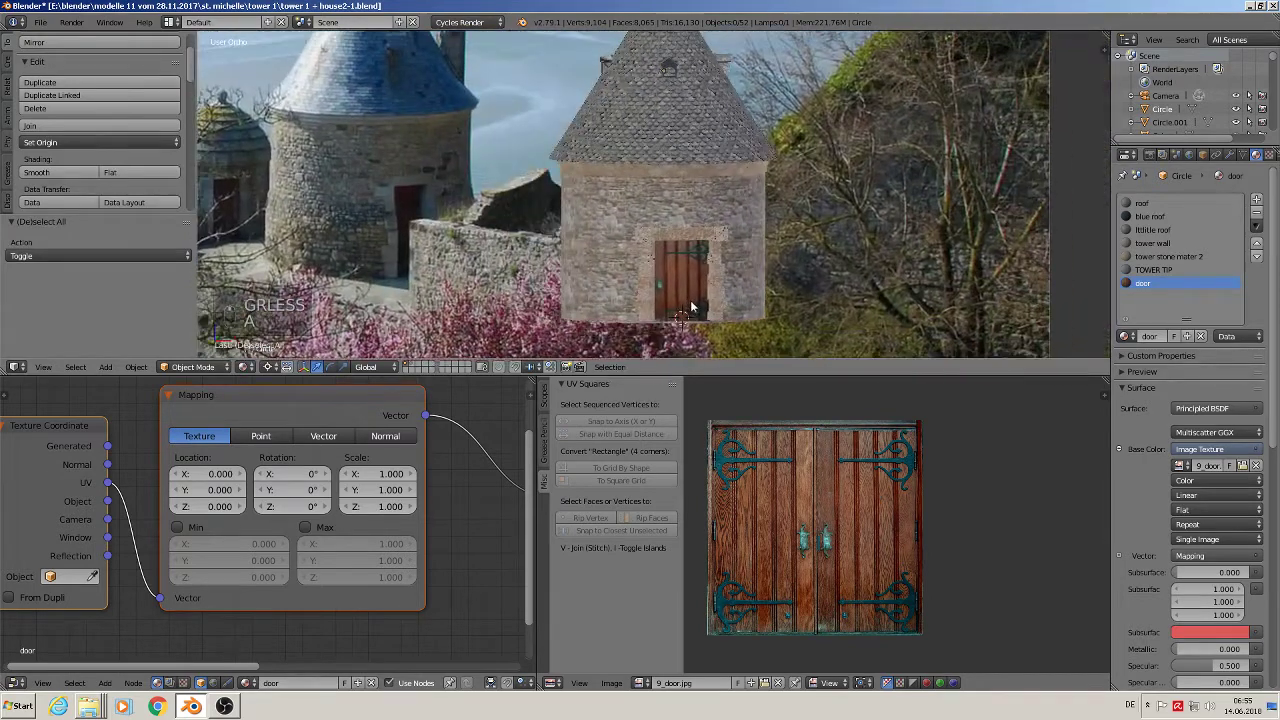
scroll(691, 300, down, 3)
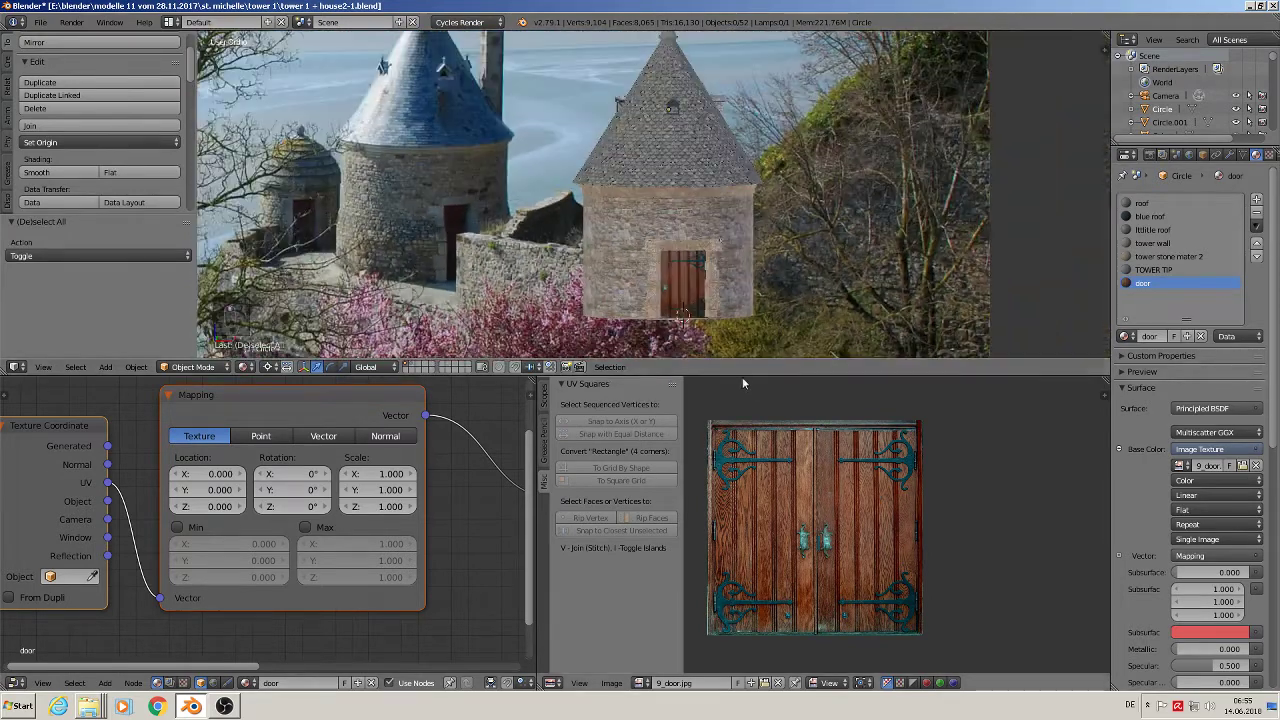
drag(743, 374, 743, 530)
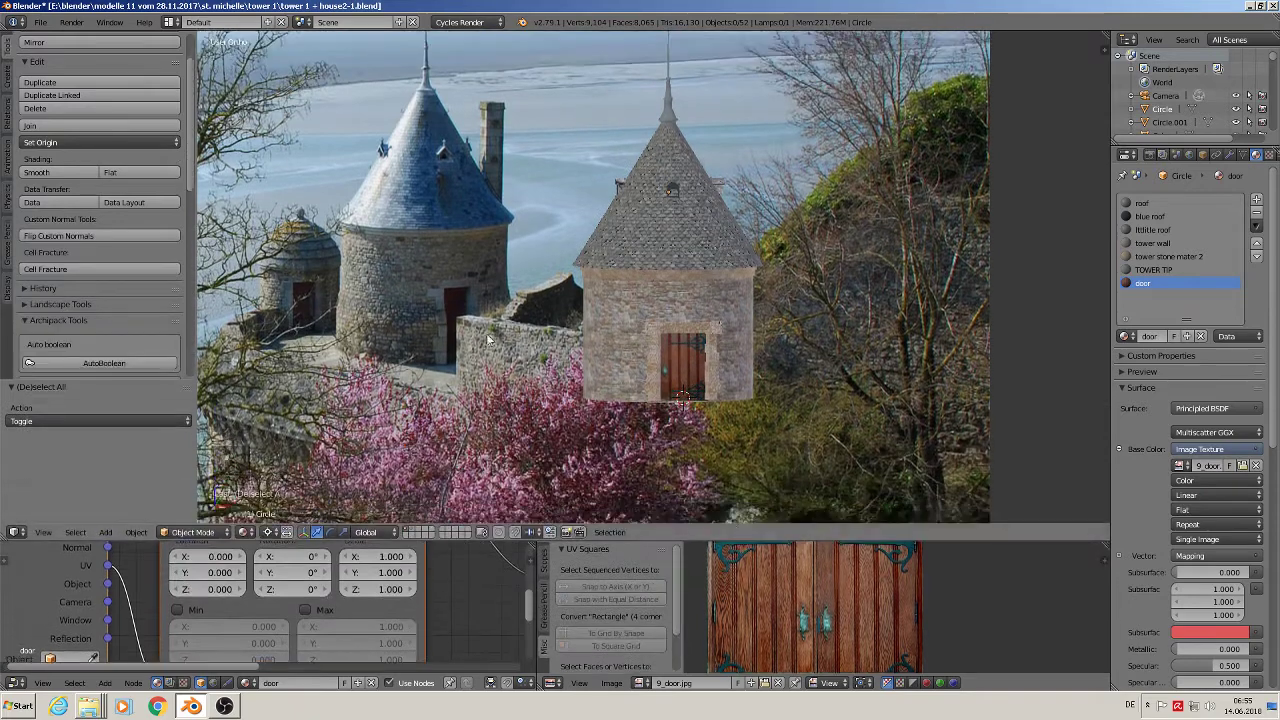
click(40, 22)
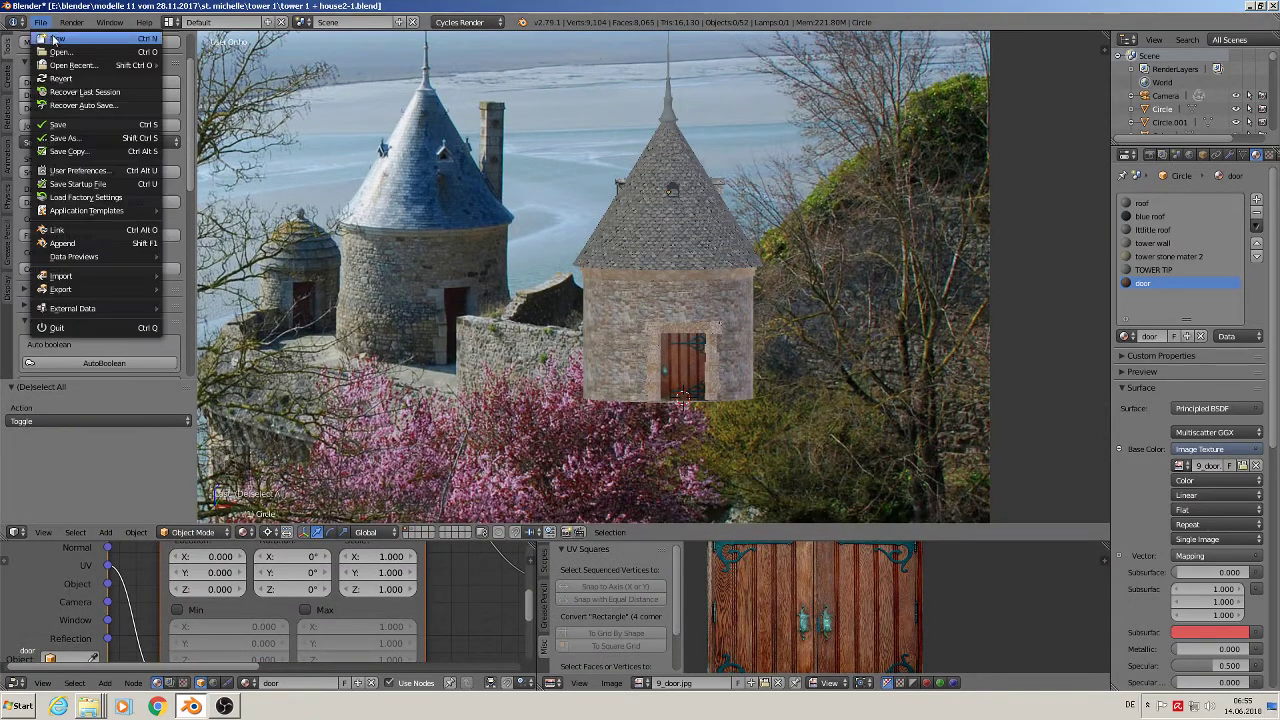
click(80, 128)
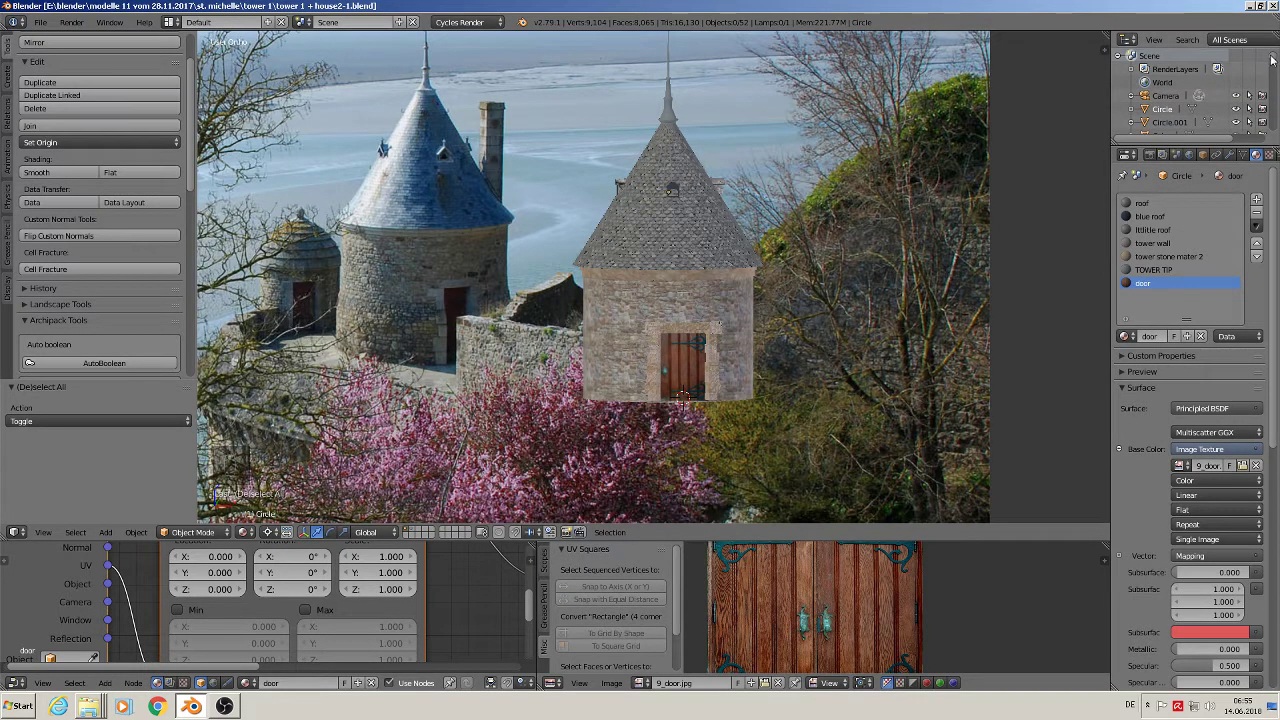
- Select the Lamp object and set its sun size to 0.003
scroll(1271, 78, down, 6)
drag(1271, 78, 1273, 121)
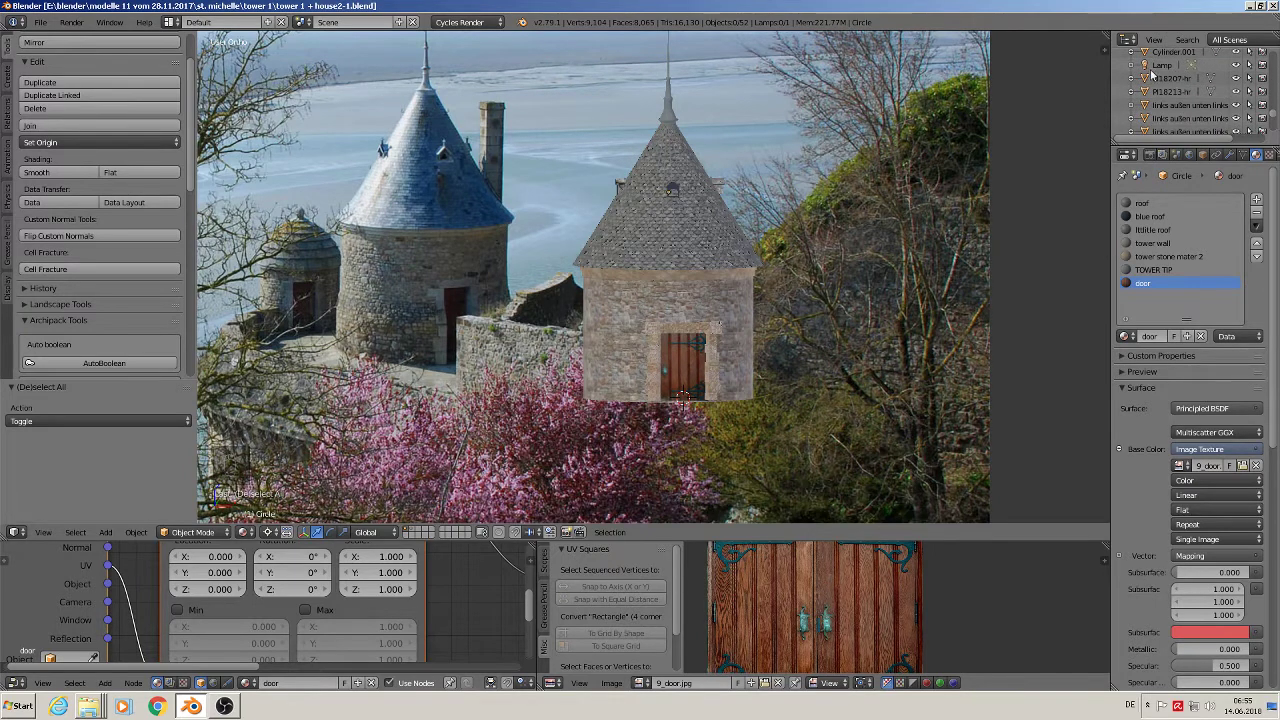
click(1157, 66)
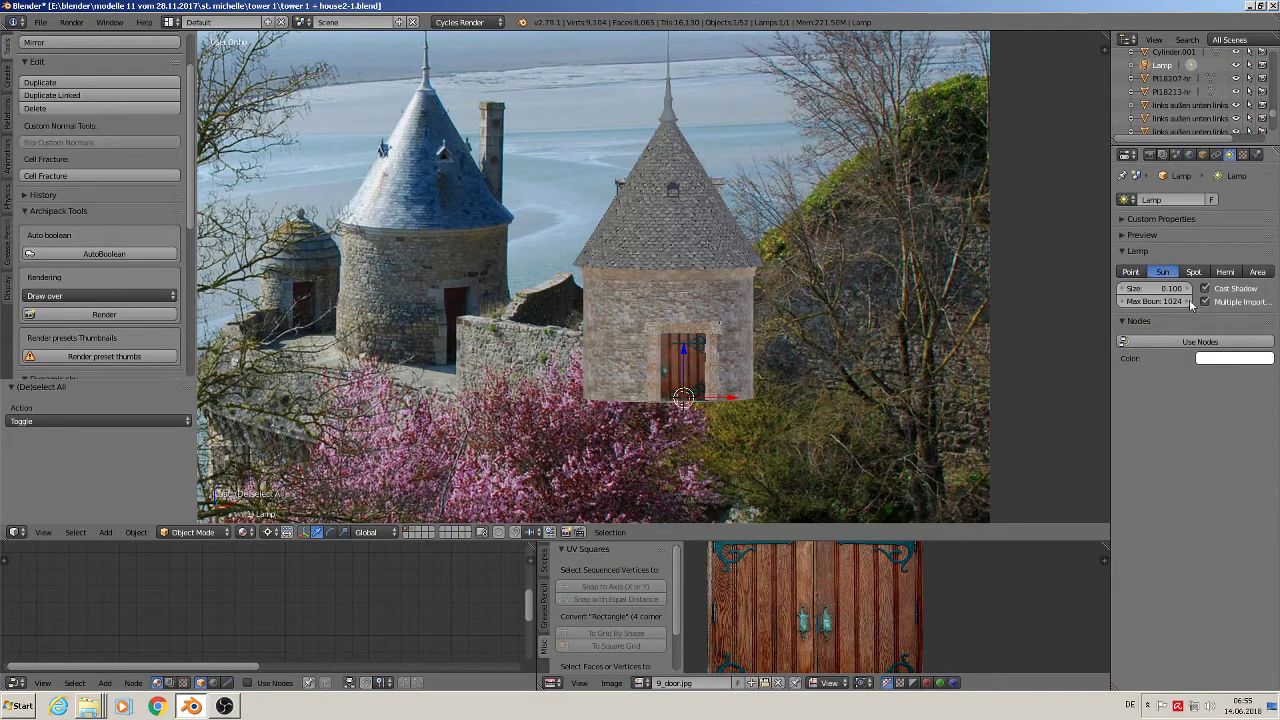
click(1158, 289)
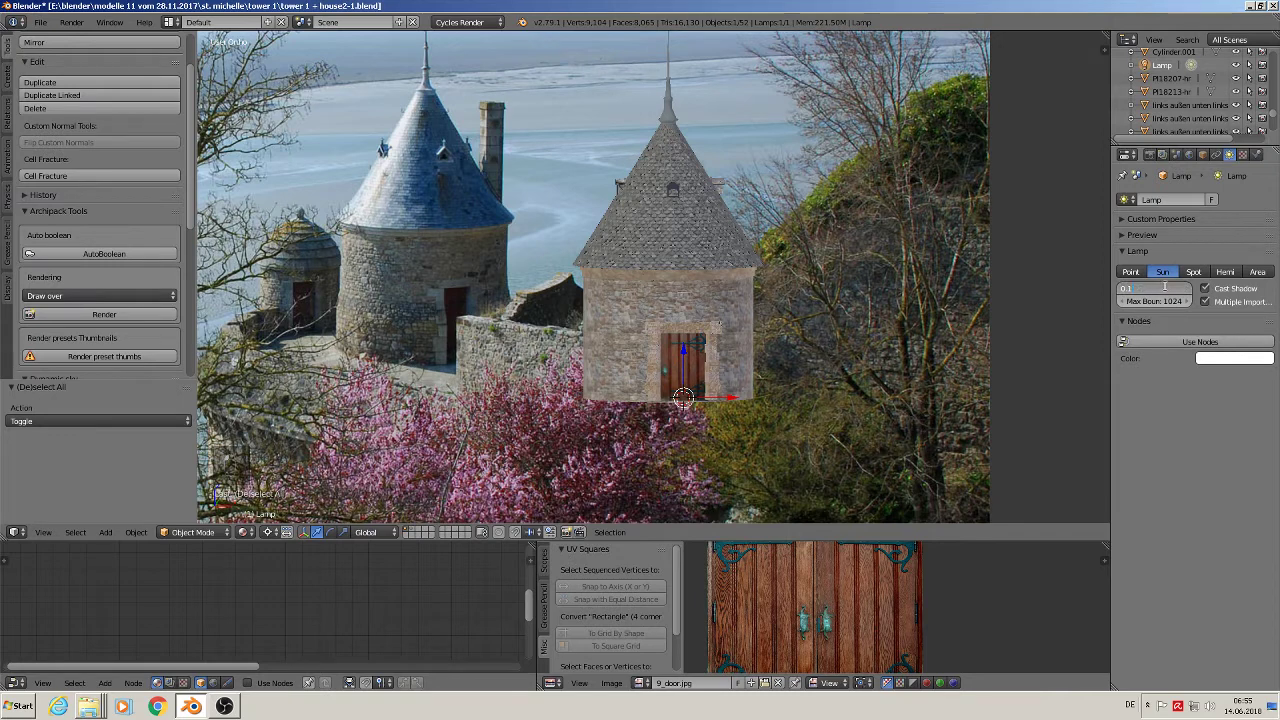
text(0.003)
key(Return)
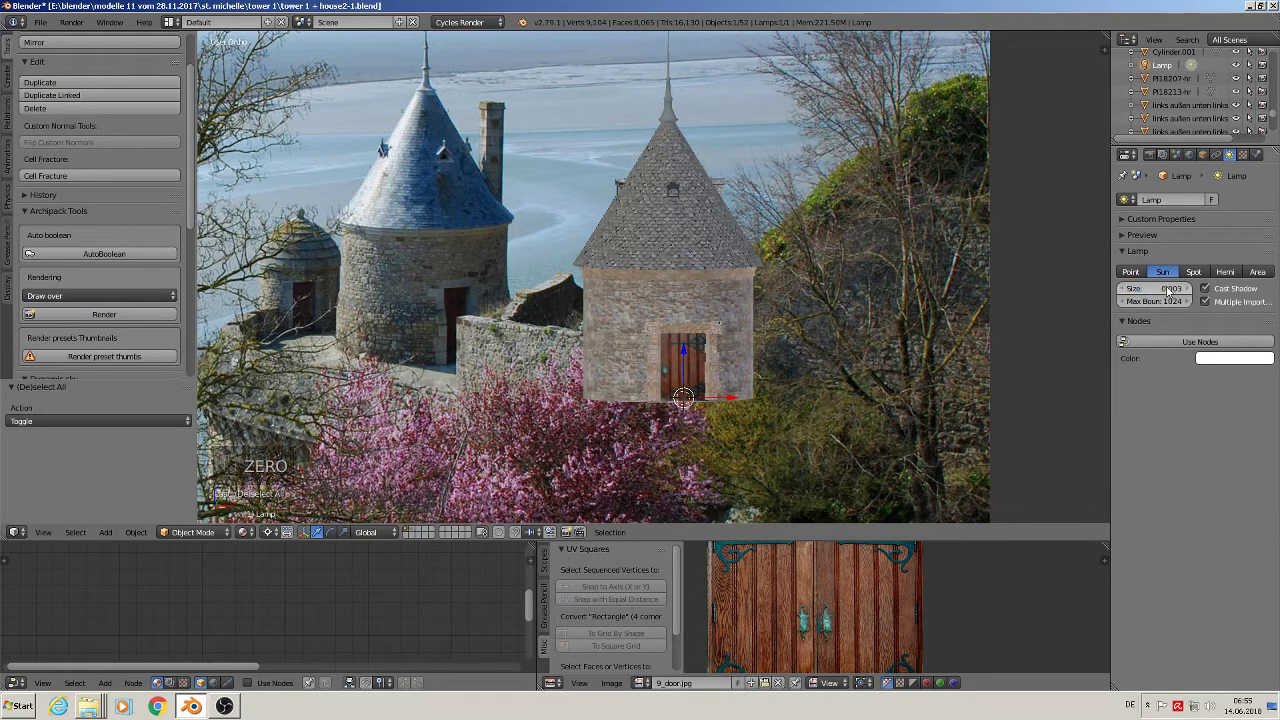
- Enable nodes for the sun lamp, set its emission strength to 6 and tint its color a pale warm yellow
click(1192, 342)
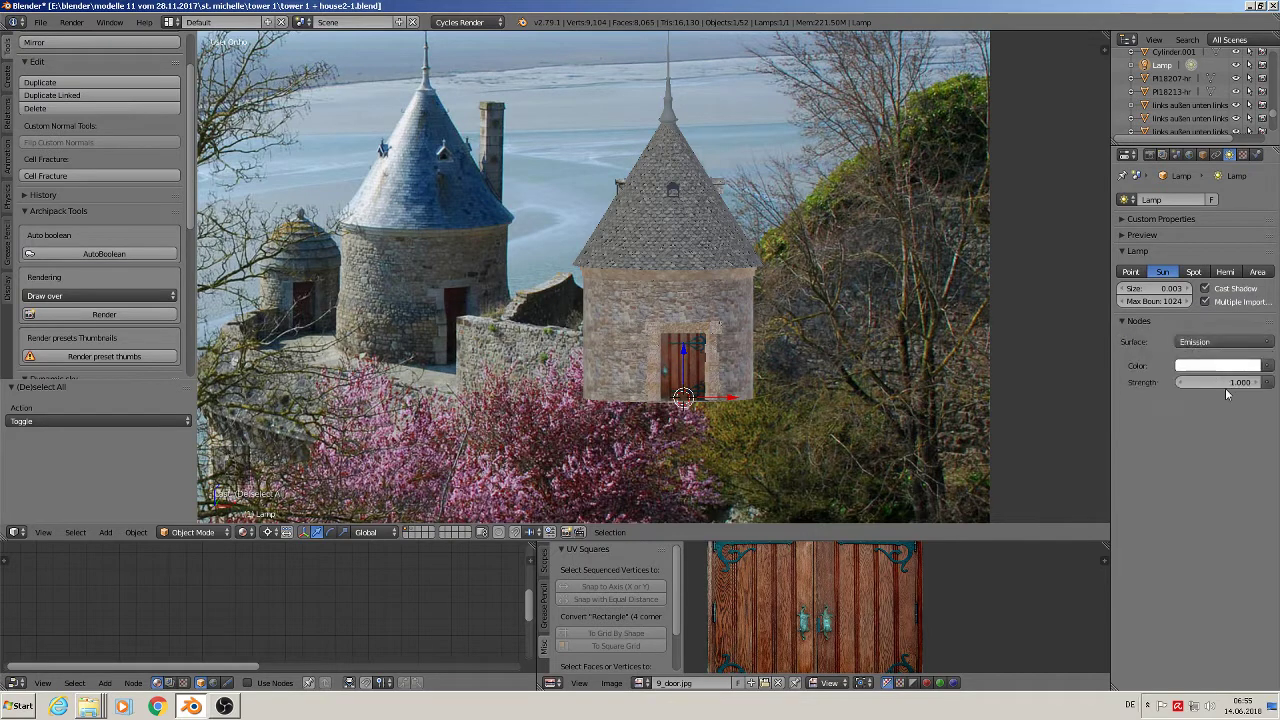
click(1221, 383)
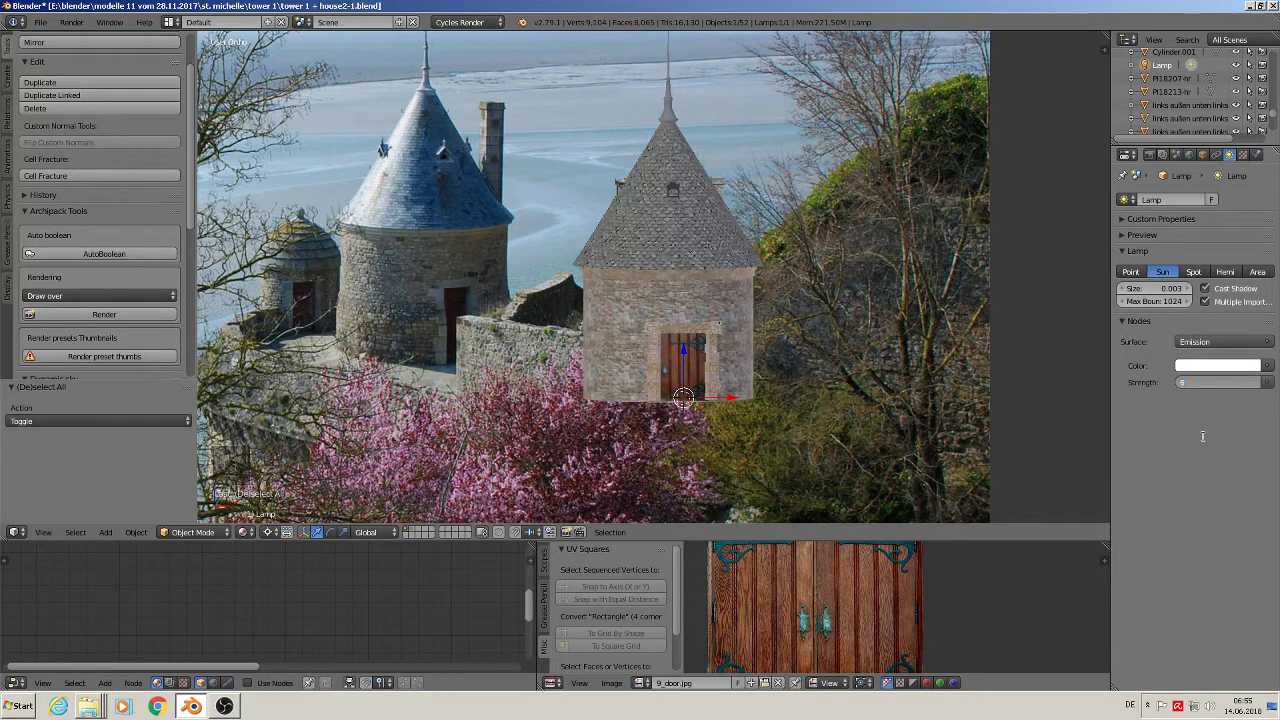
key(Return)
click(1205, 366)
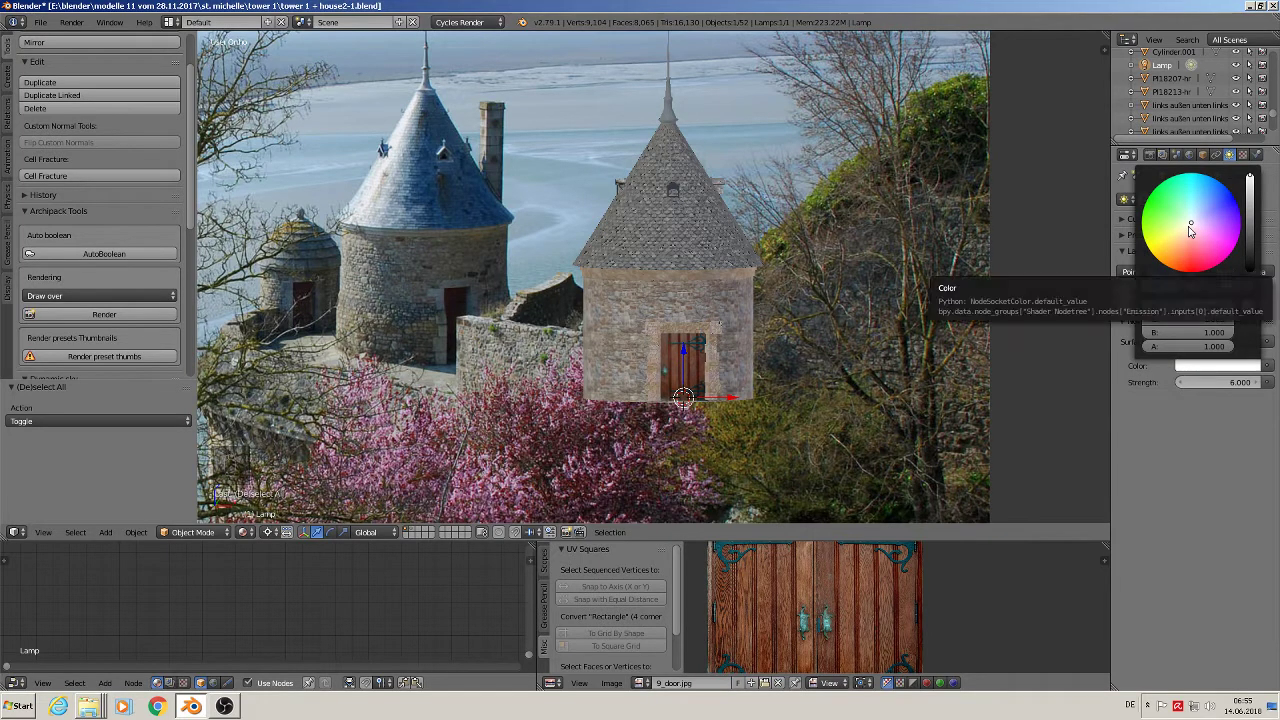
click(1190, 230)
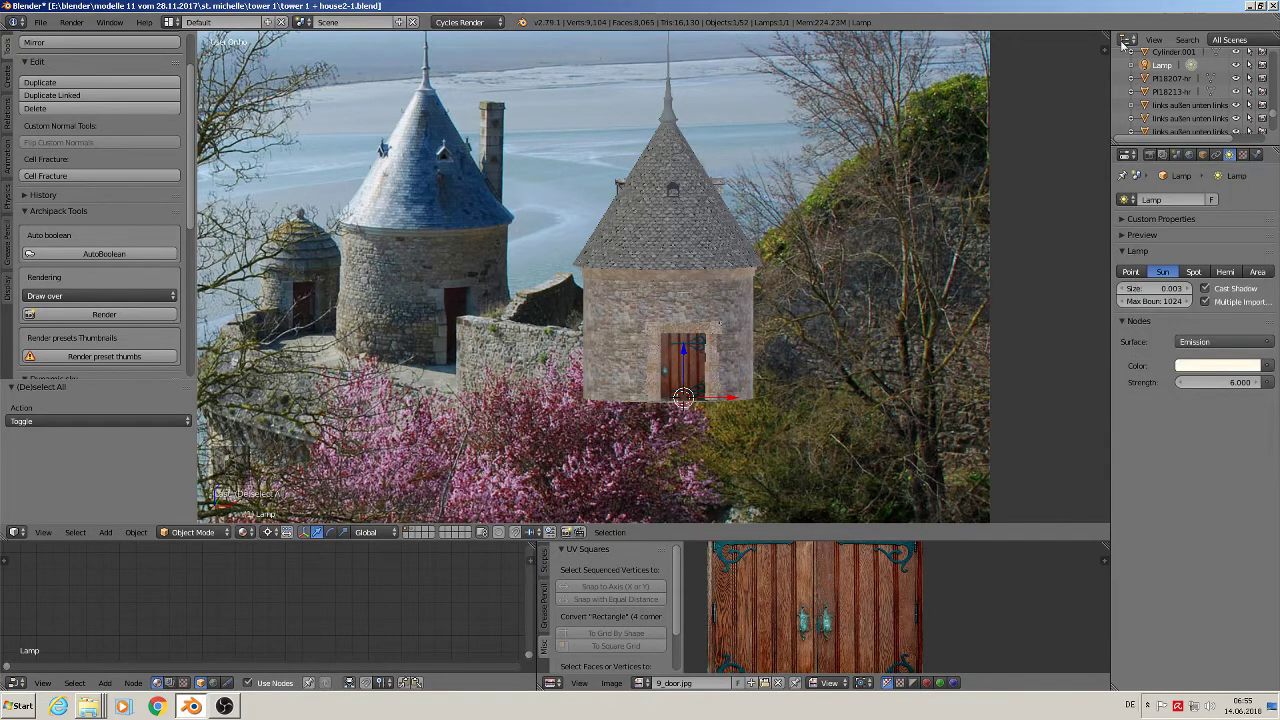
- Enable nodes for the World and assign an Environment Texture to the background color
click(1191, 155)
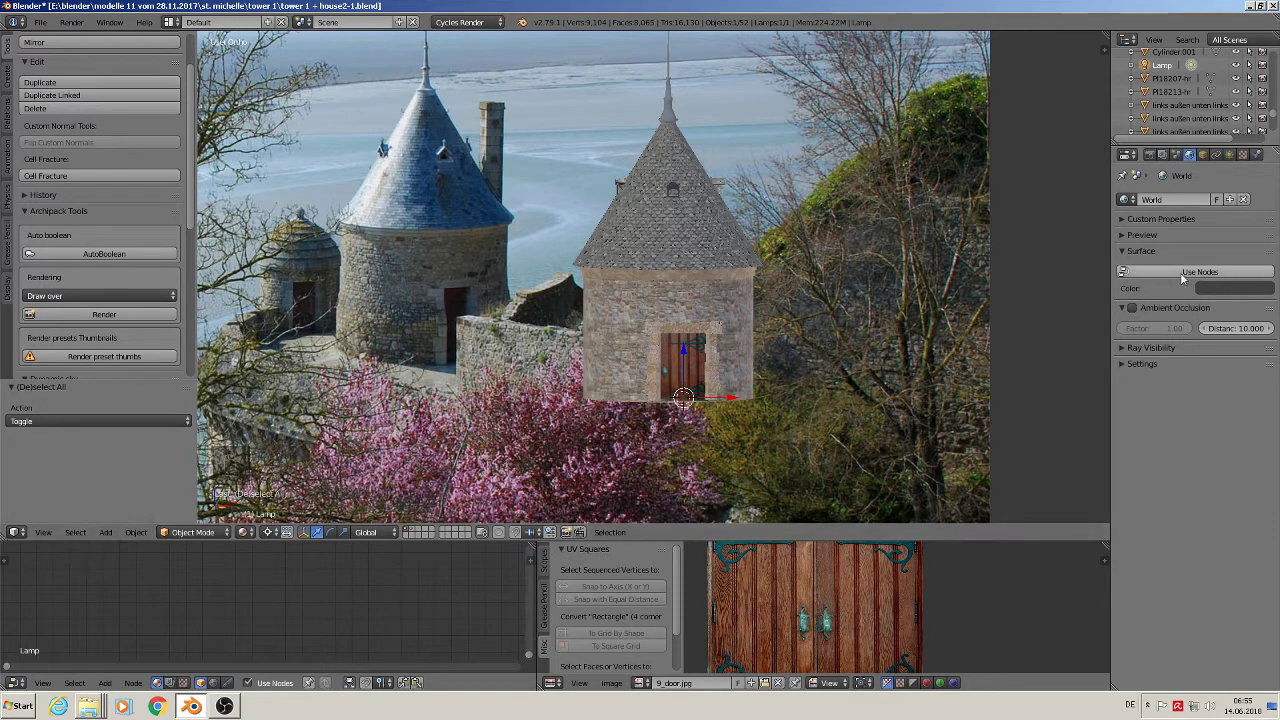
click(1121, 235)
click(1184, 364)
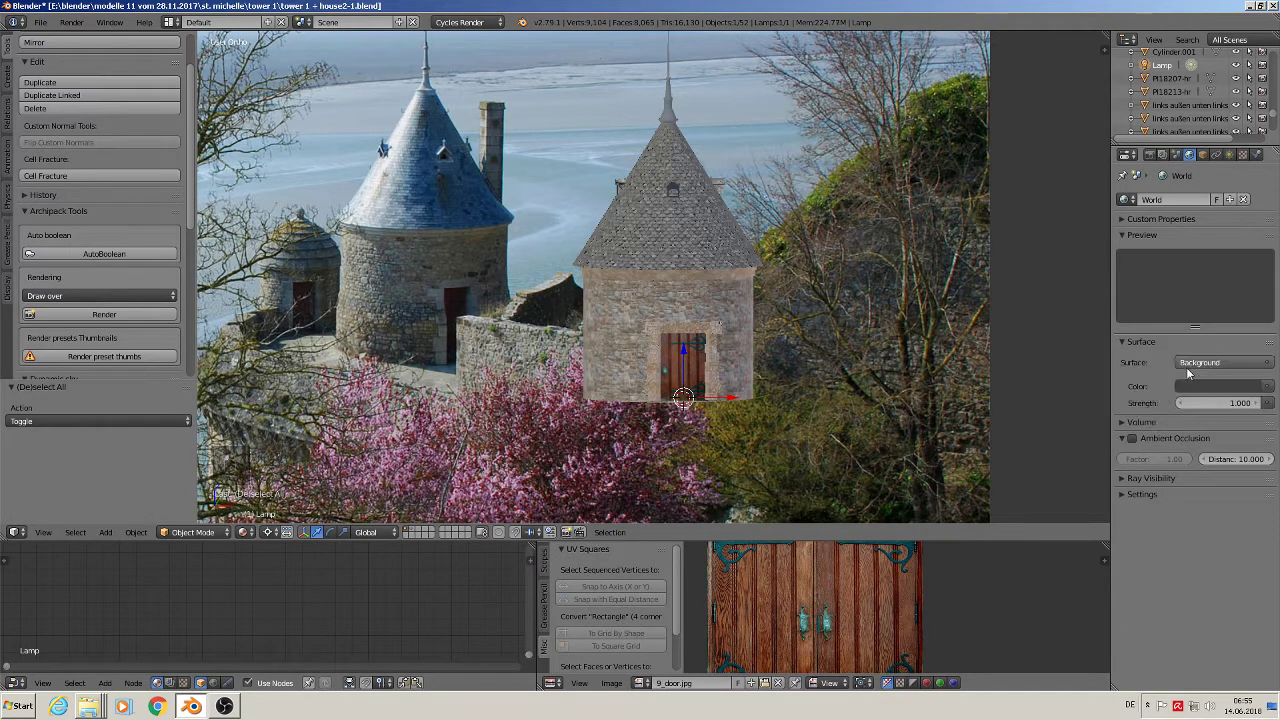
click(1266, 386)
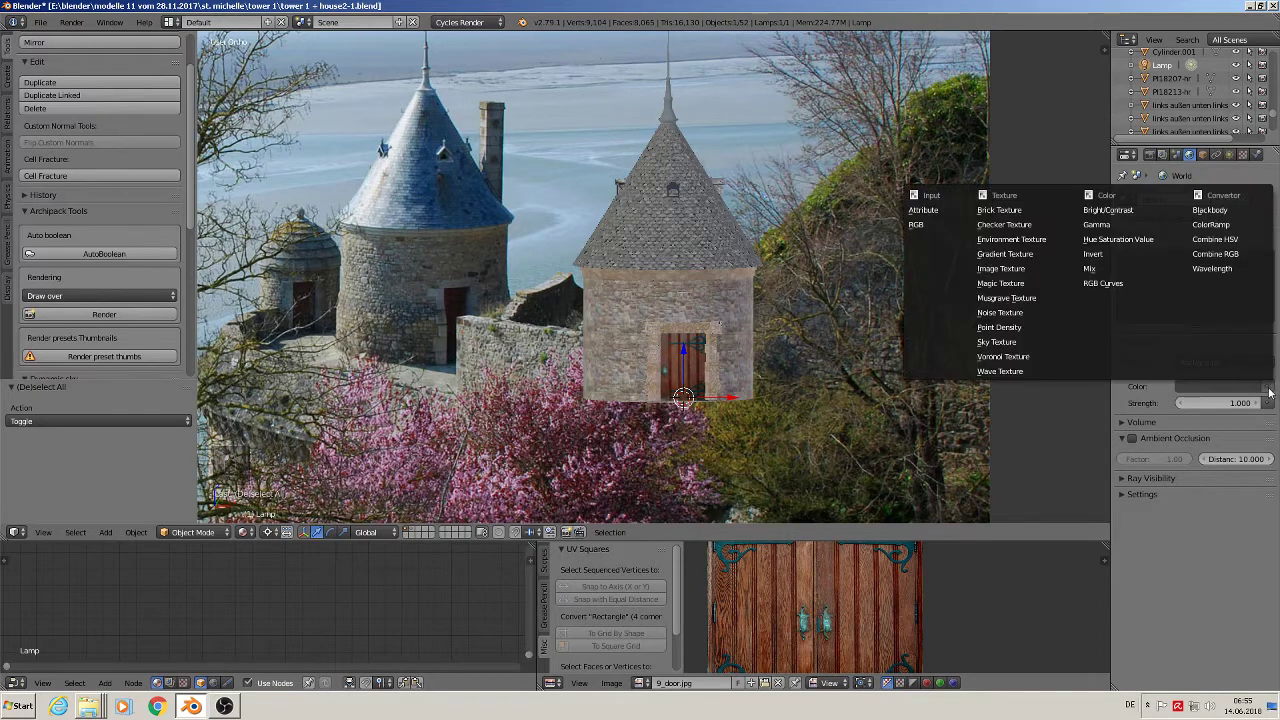
click(1036, 239)
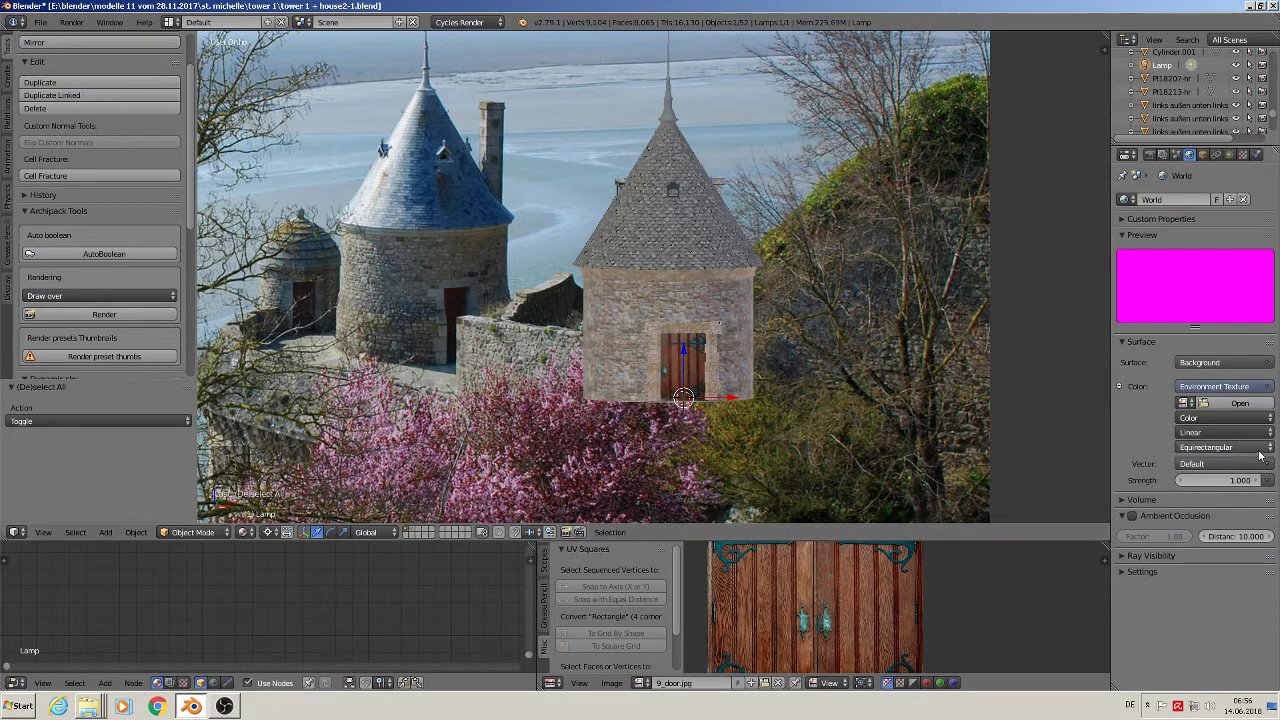
- Load HDR_111_Parking_Lot_2_Bg.jpg from the textur folder as the World's environment image
click(1236, 403)
click(35, 306)
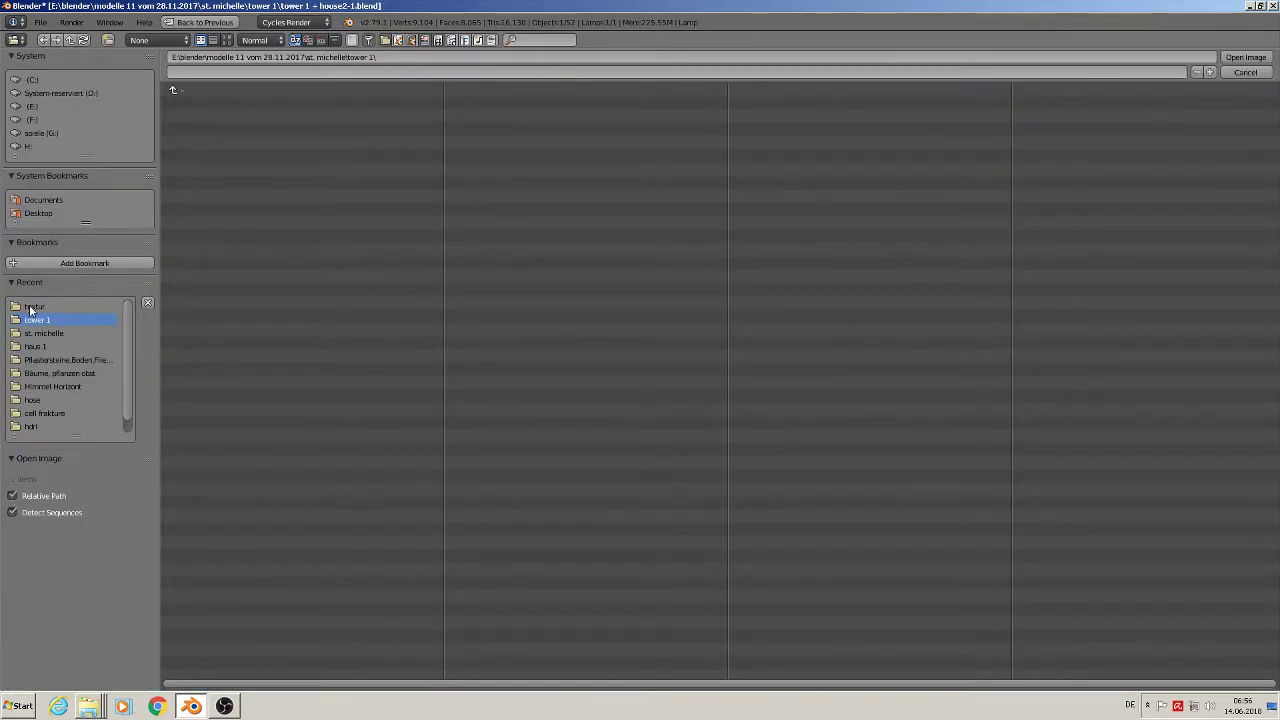
click(227, 40)
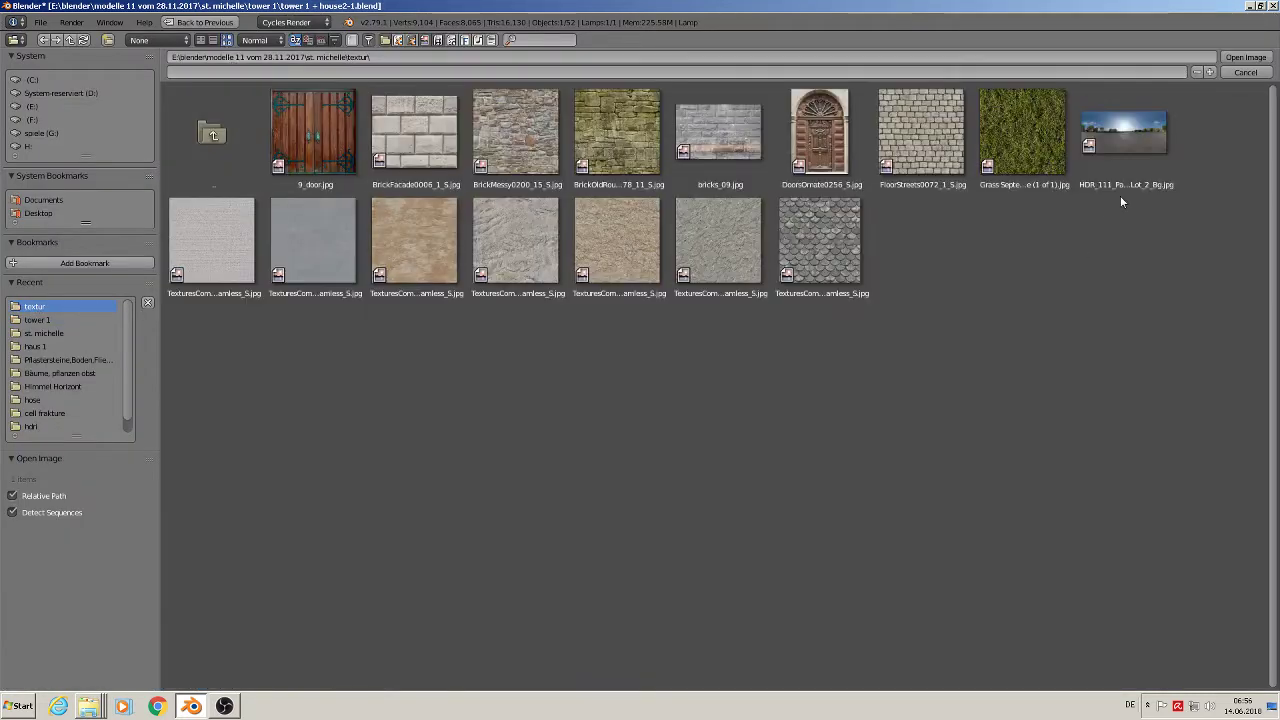
click(1127, 147)
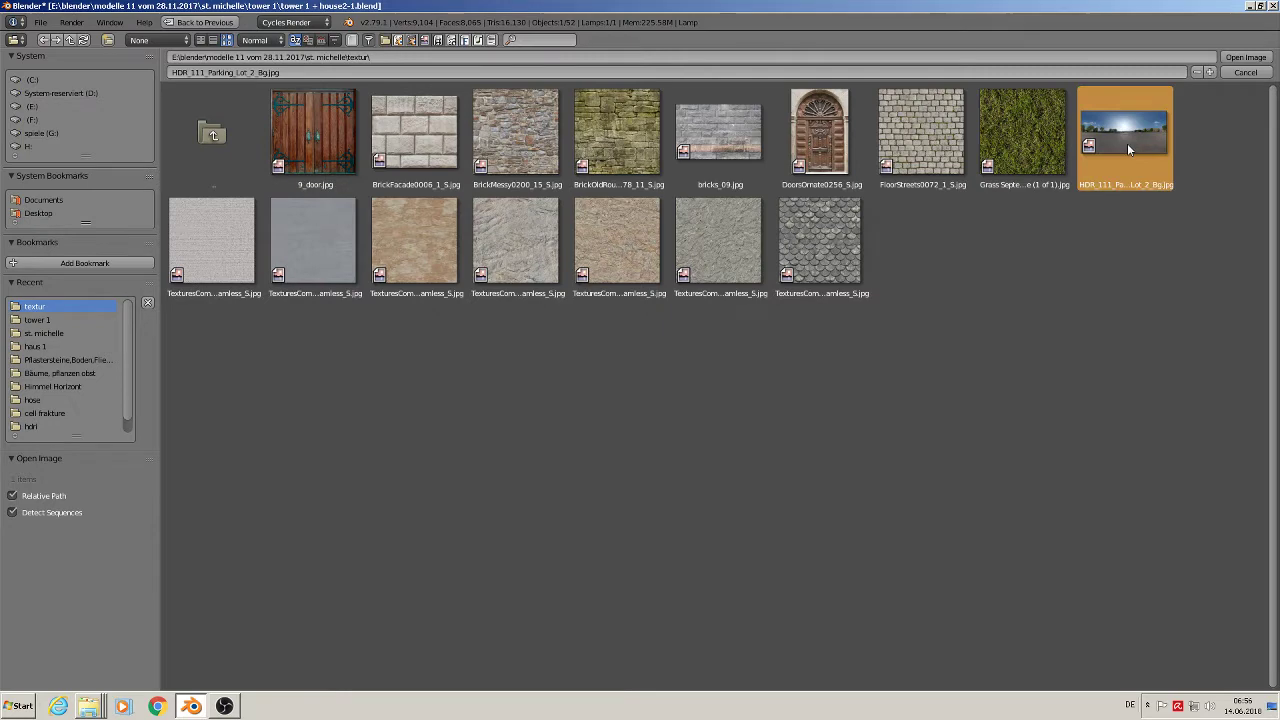
double_click(1127, 143)
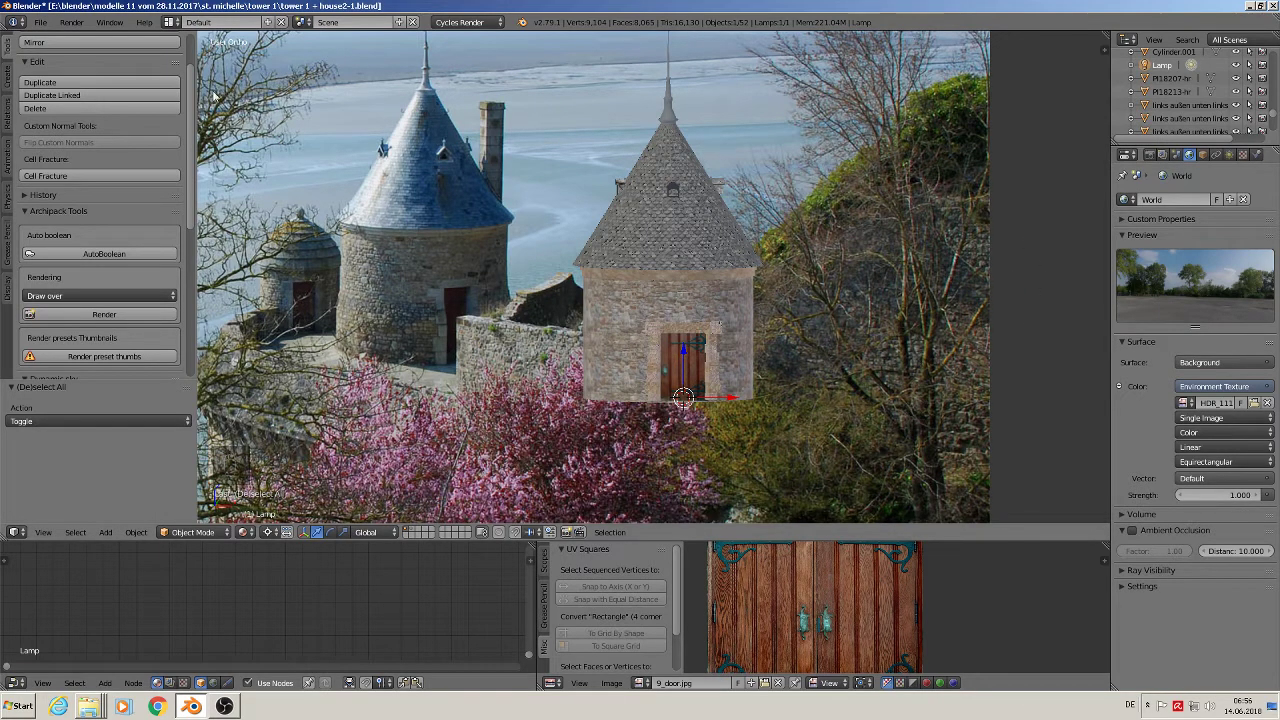
- Save the scene as a new version named tower 1 + house2-2.blend in the tower 1 folder
click(40, 22)
click(66, 137)
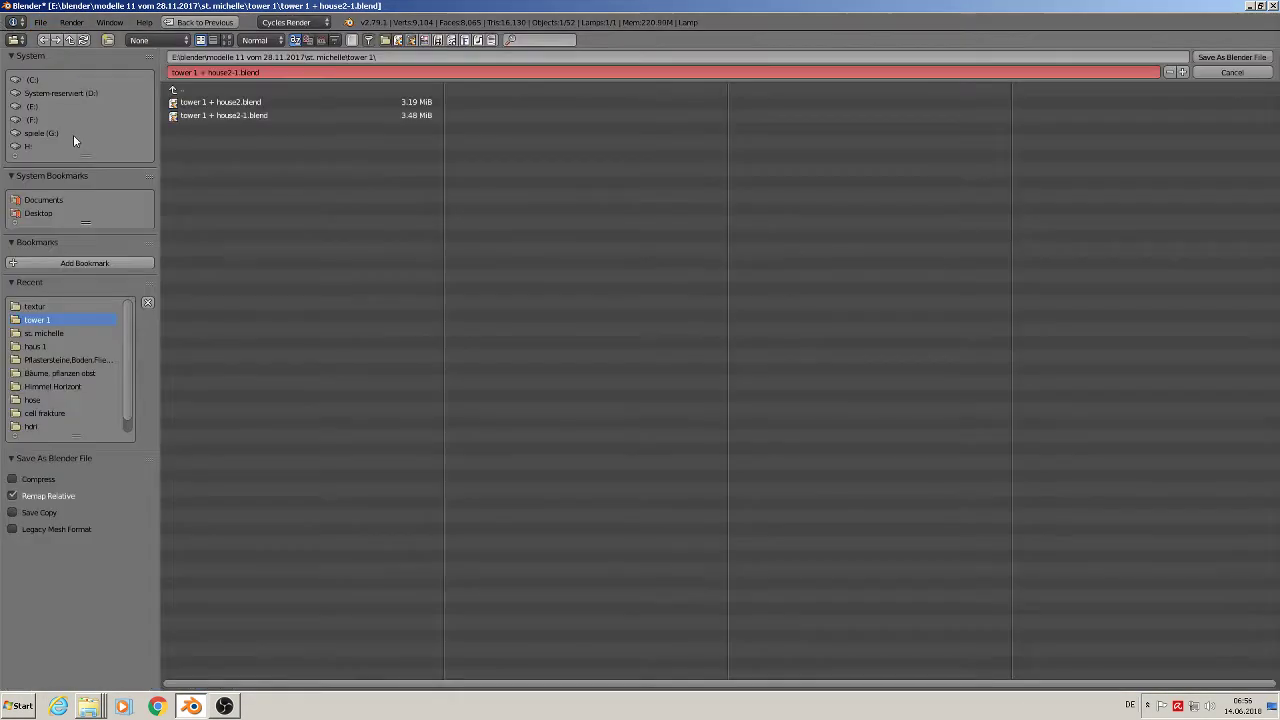
click(240, 72)
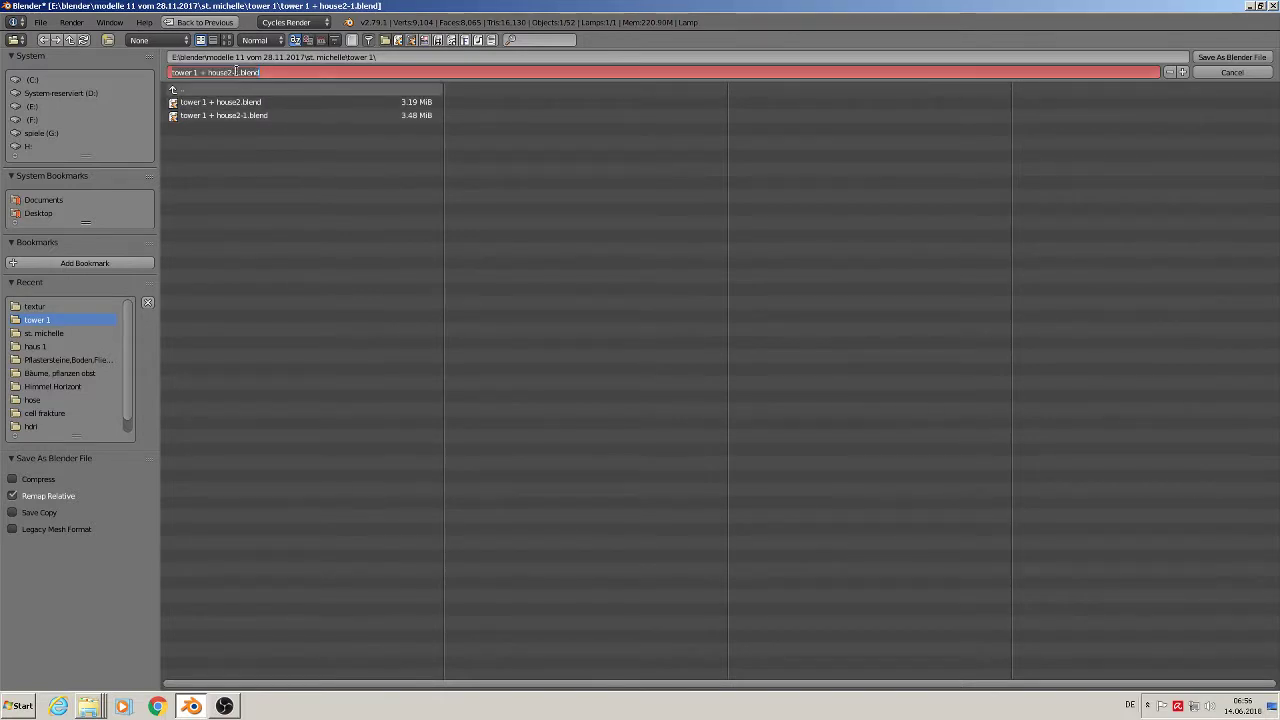
drag(240, 72, 234, 72)
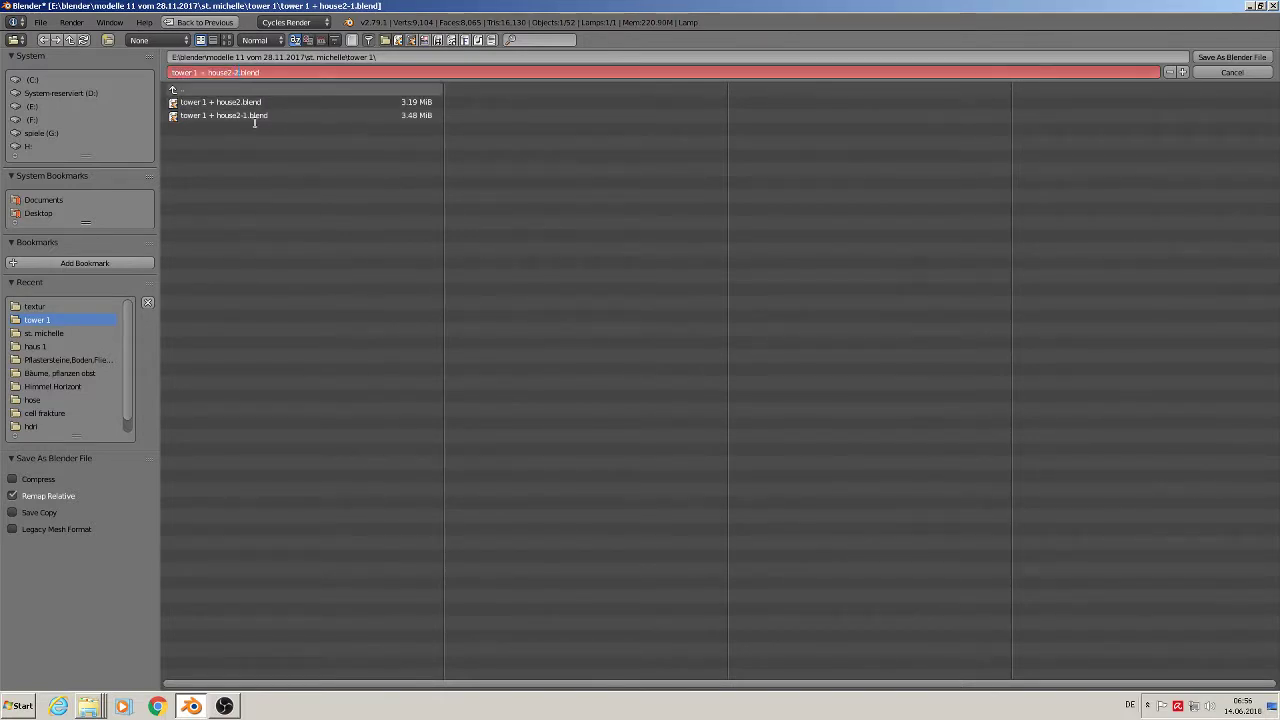
click(1232, 57)
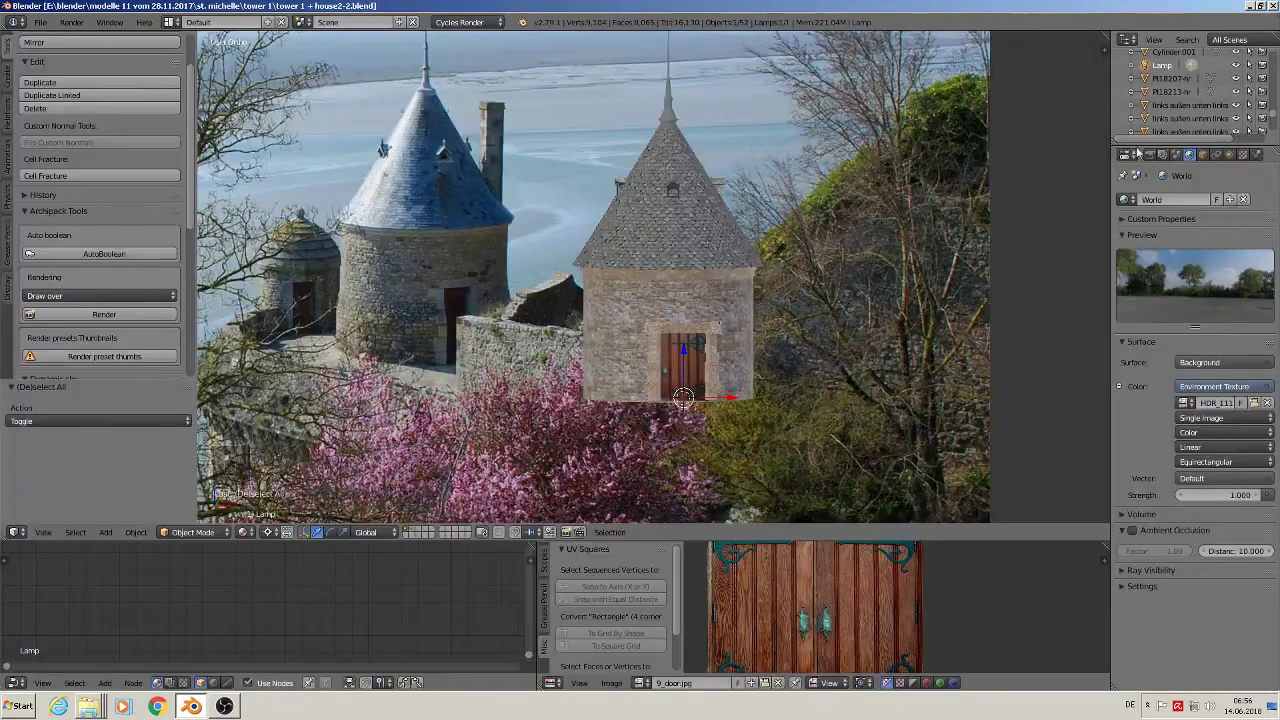
- Switch the viewport shading to Rendered to preview the house under the sun and environment lighting
scroll(637, 383, up, 3)
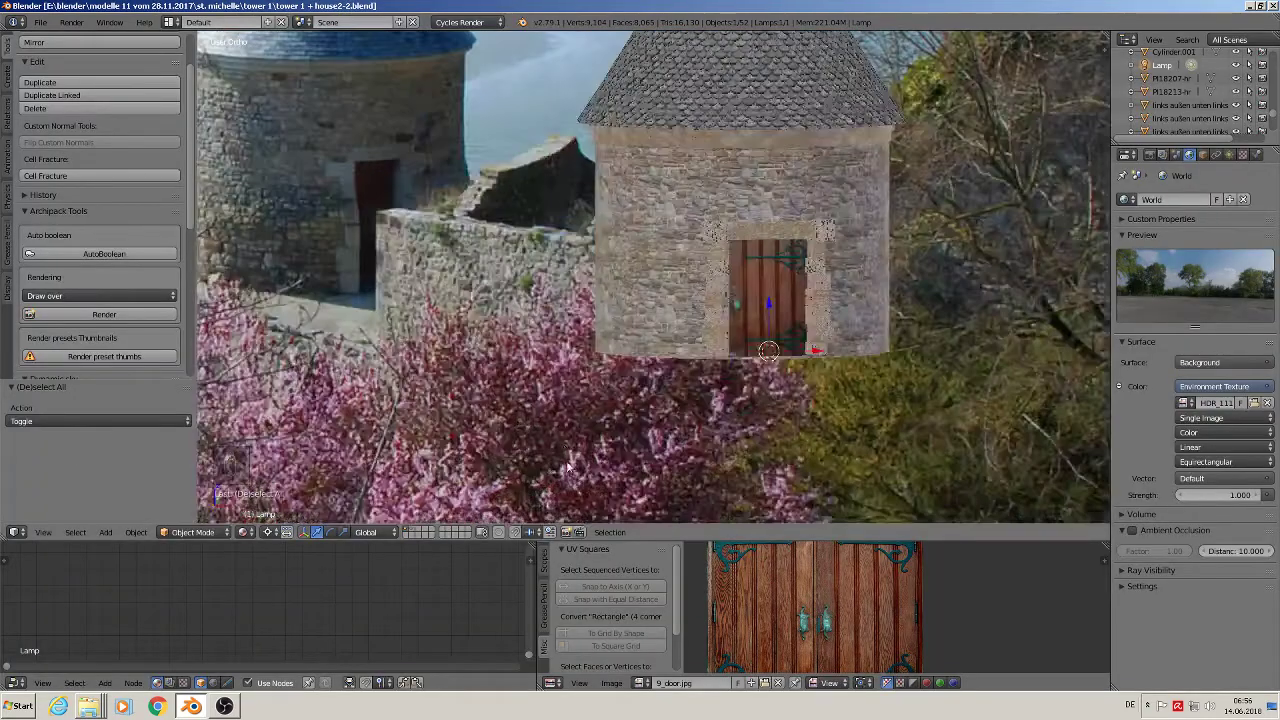
click(242, 533)
click(268, 532)
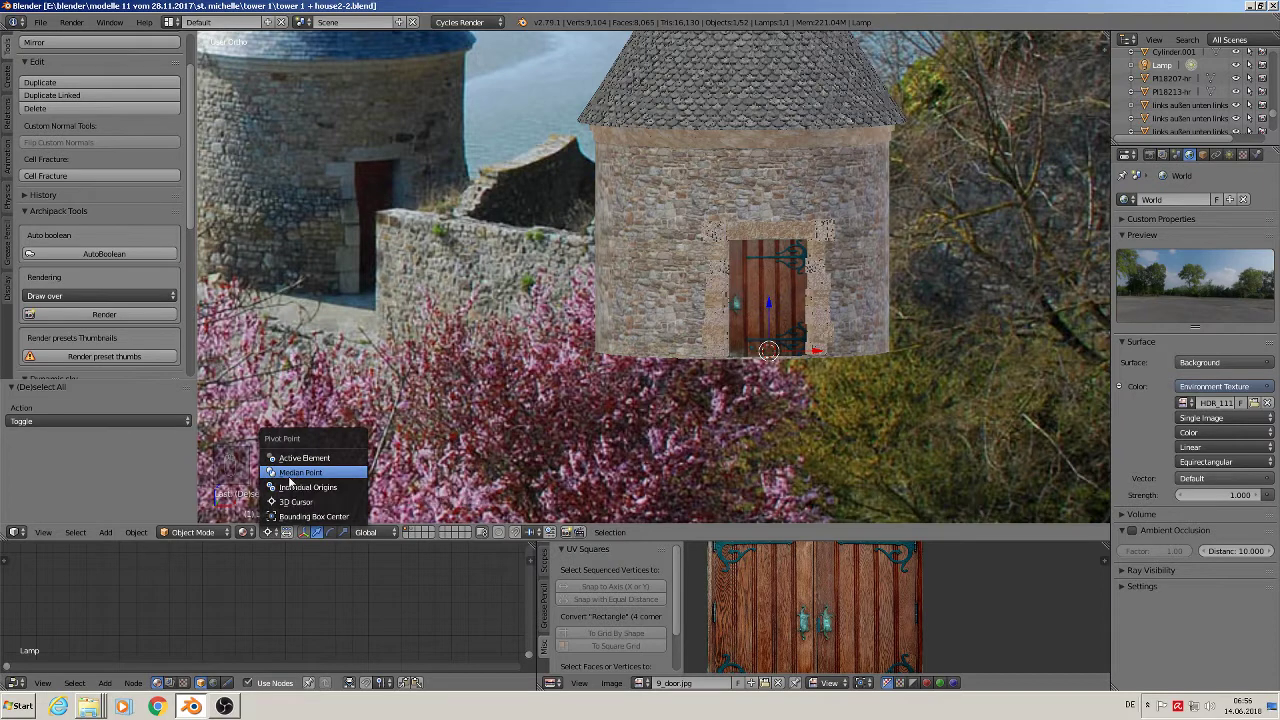
click(245, 533)
click(270, 444)
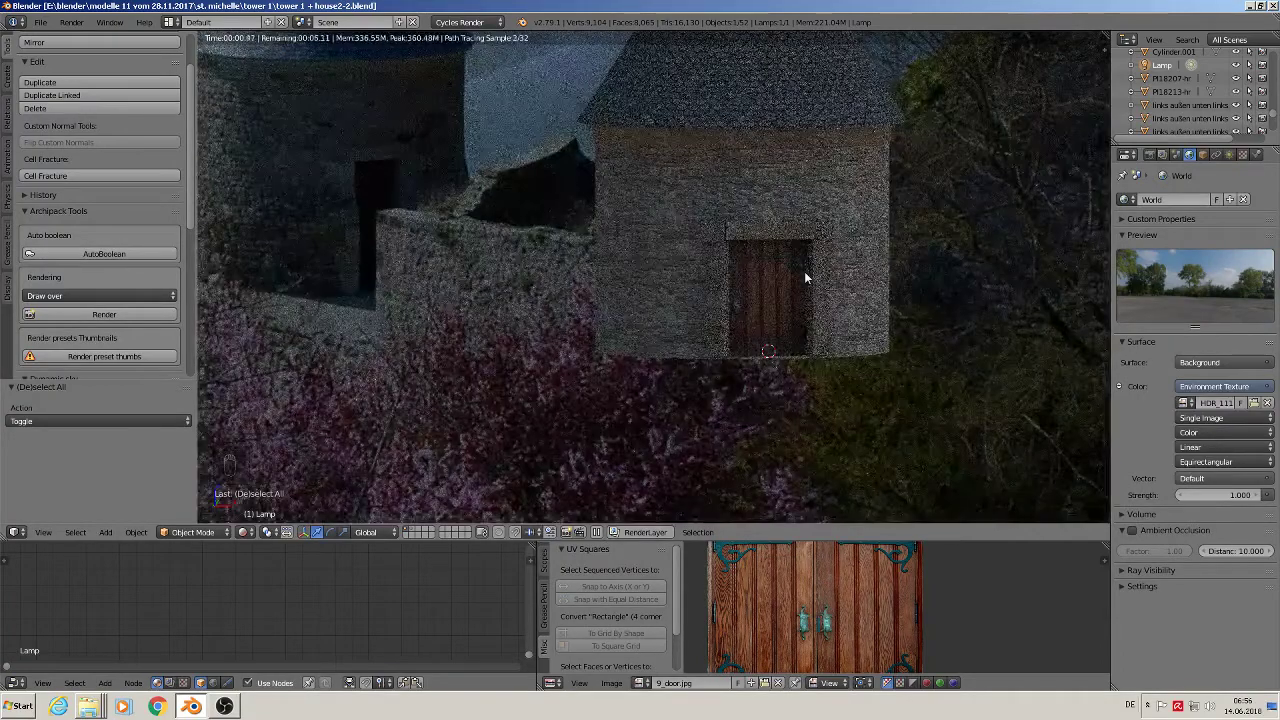
- Examine the rendered house from the front, comparing its roof, walls and door with the towers in the reference photo
shift+middle_drag(777, 284, 692, 356)
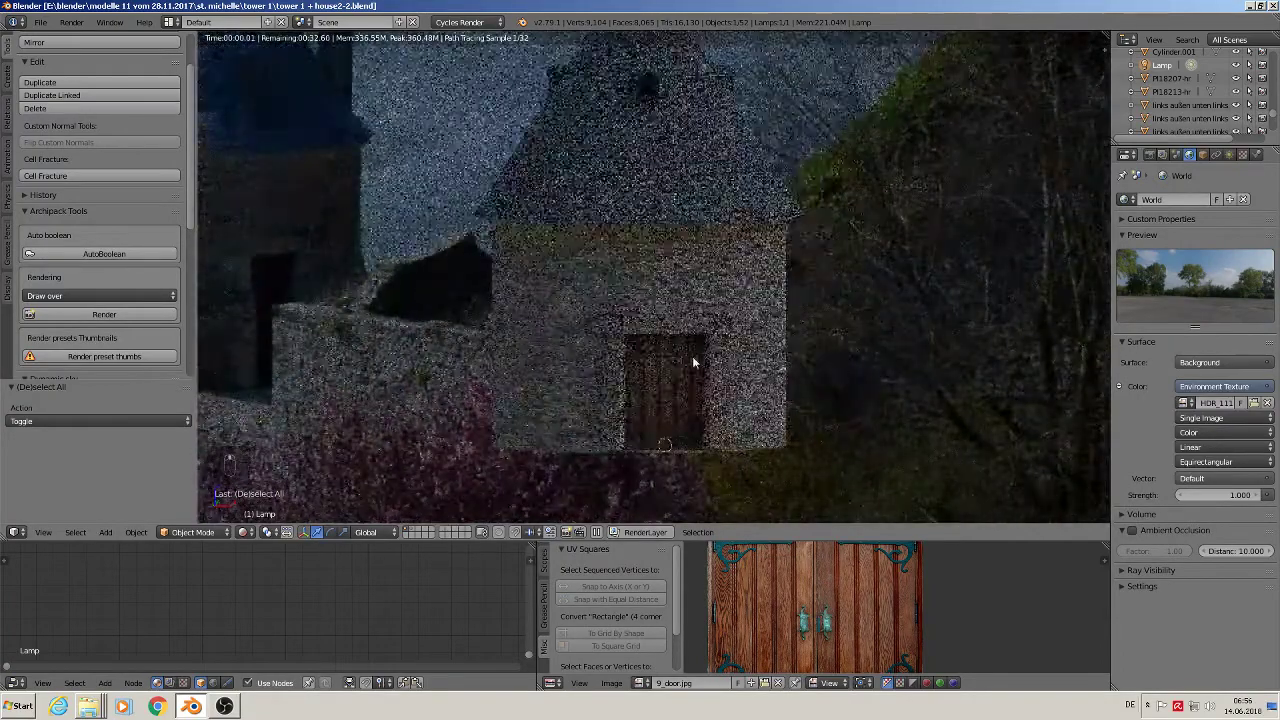
scroll(723, 358, up, 6)
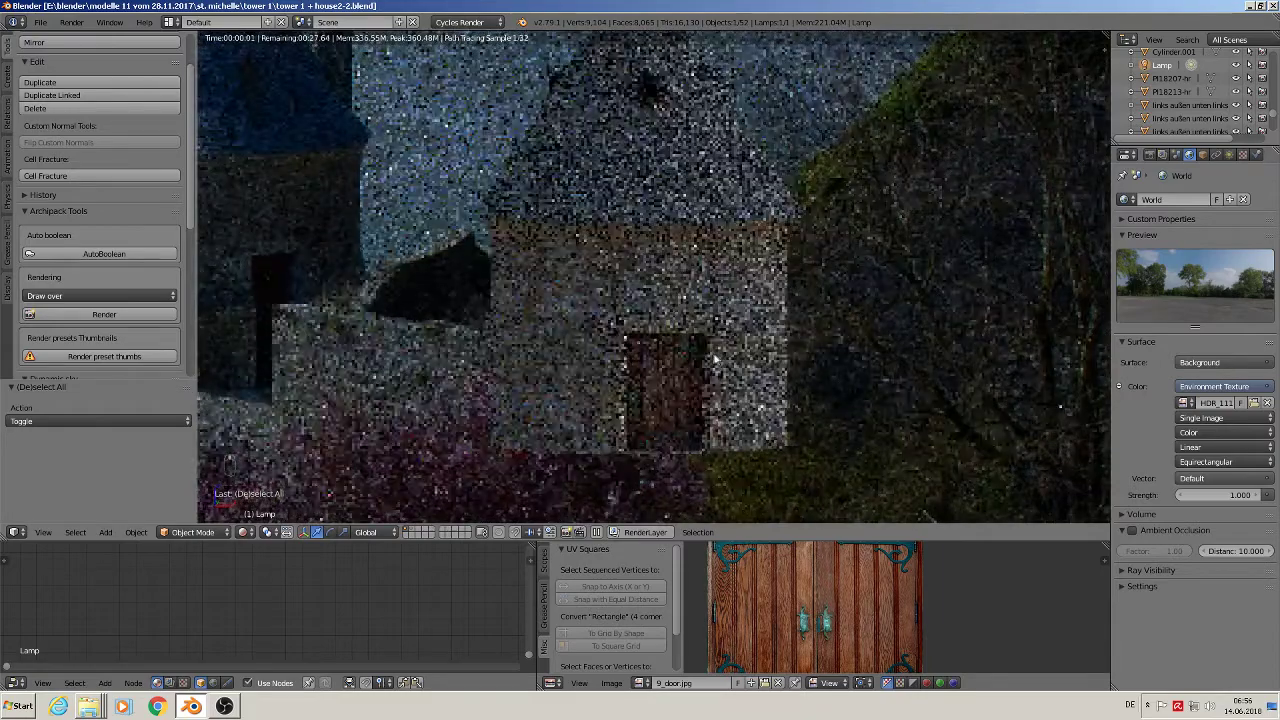
scroll(690, 359, down, 10)
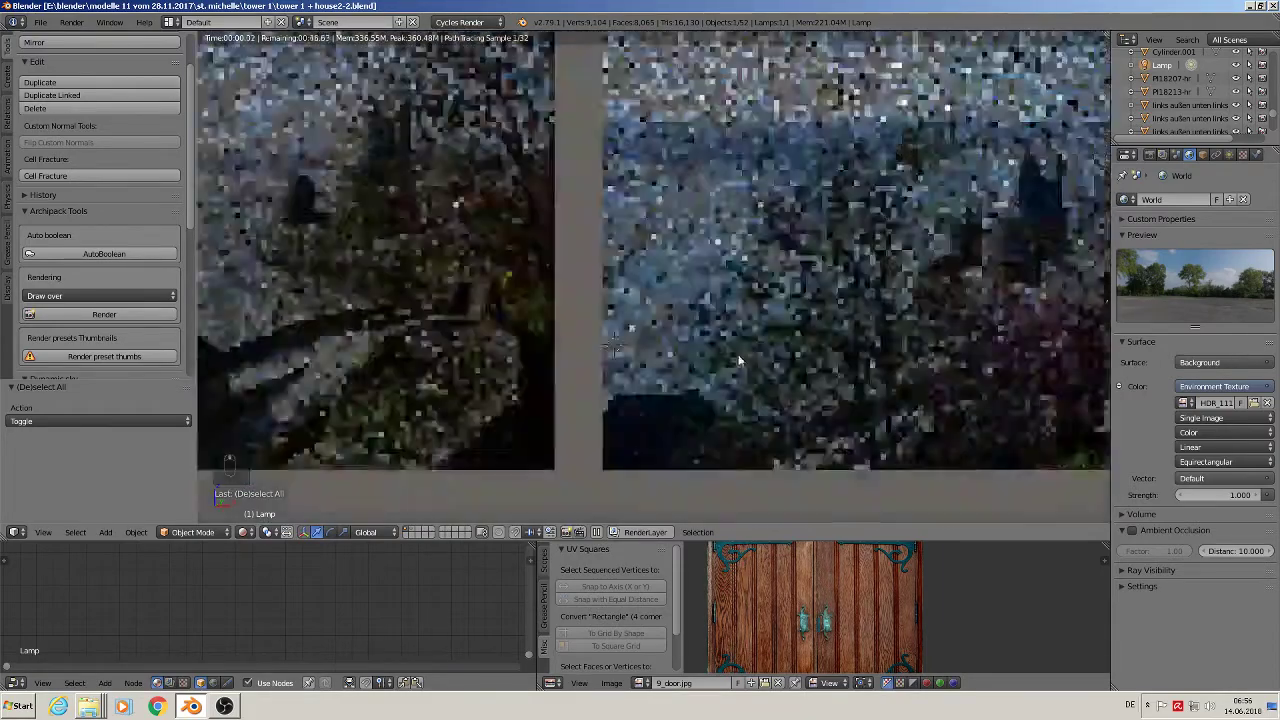
scroll(762, 344, down, 3)
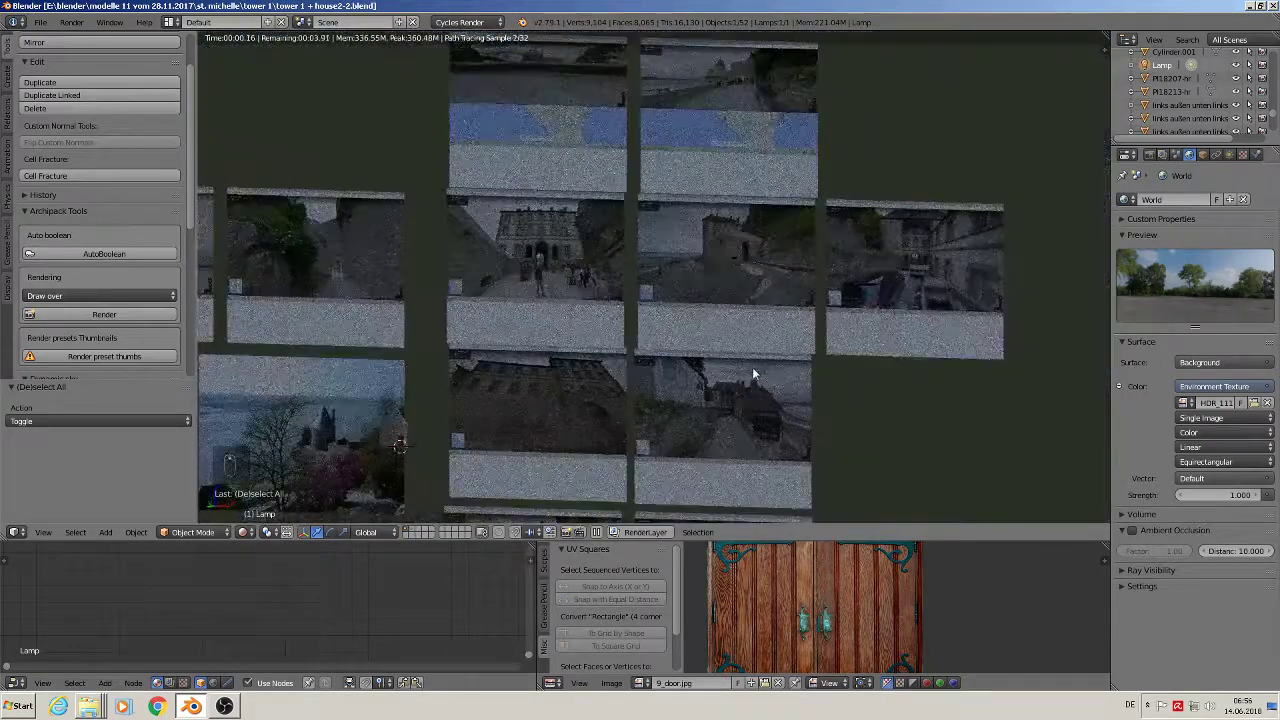
key(KP_1)
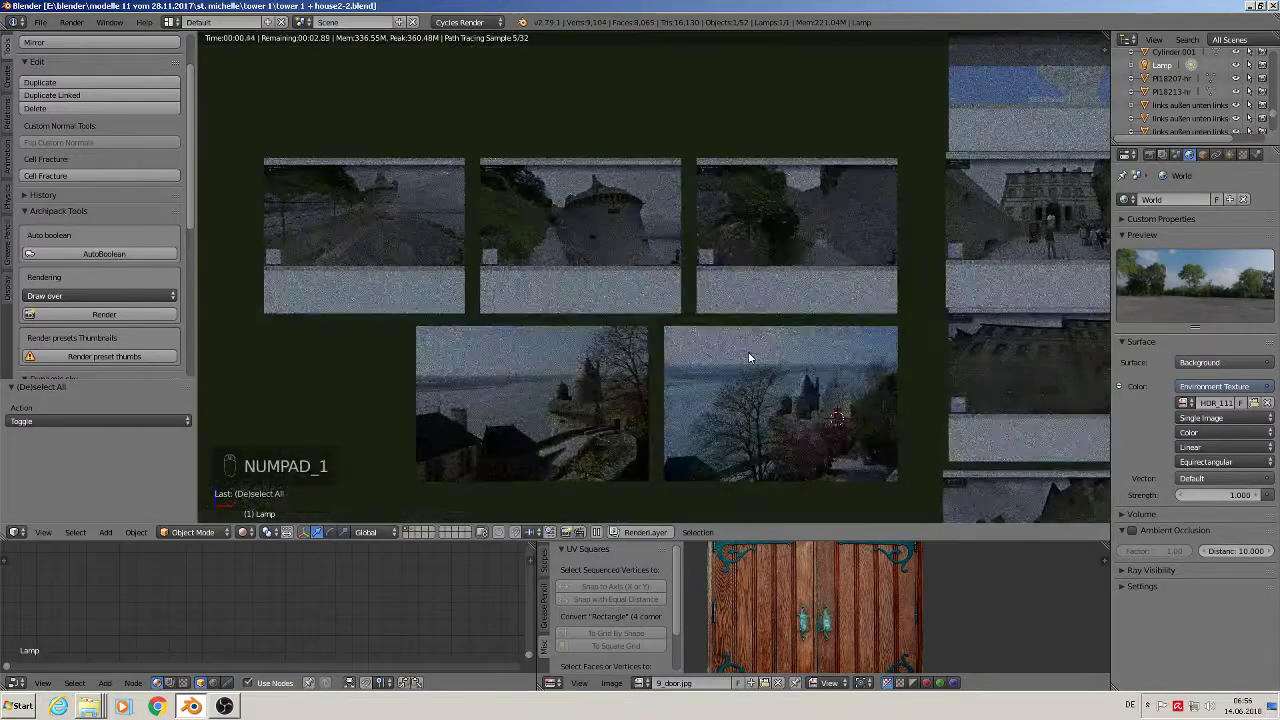
scroll(805, 415, up, 8)
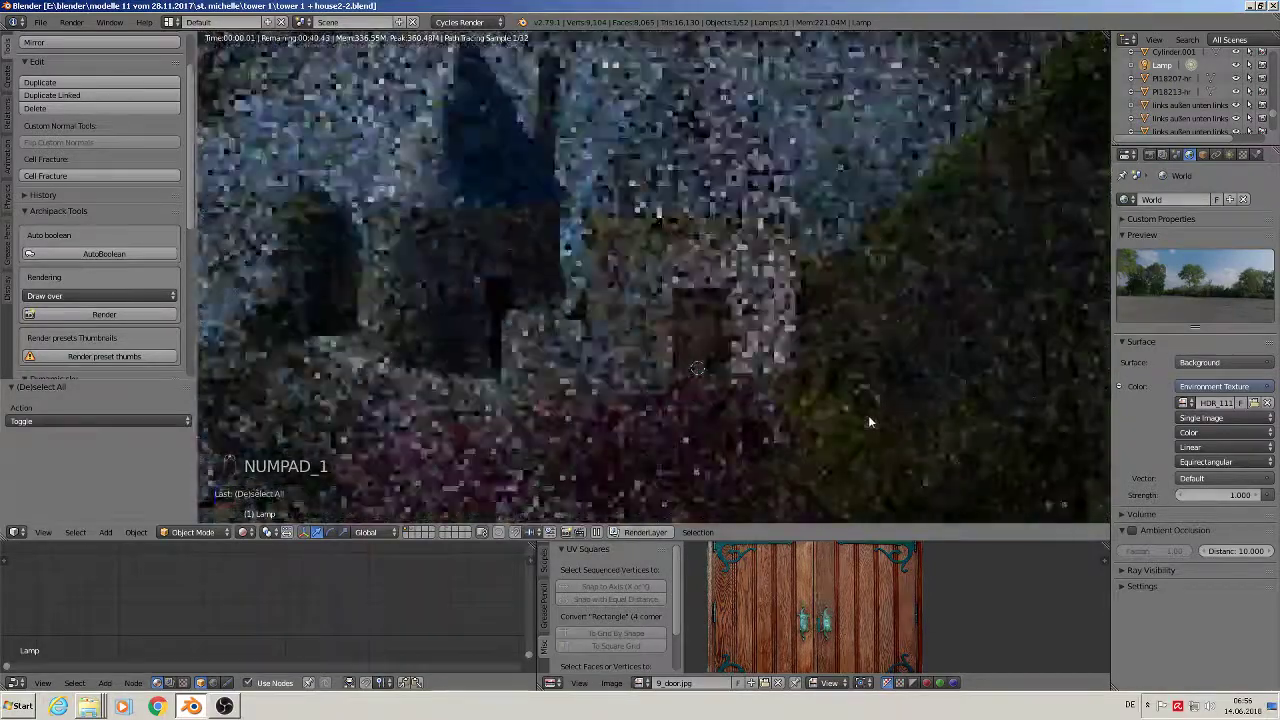
scroll(760, 350, down, 1)
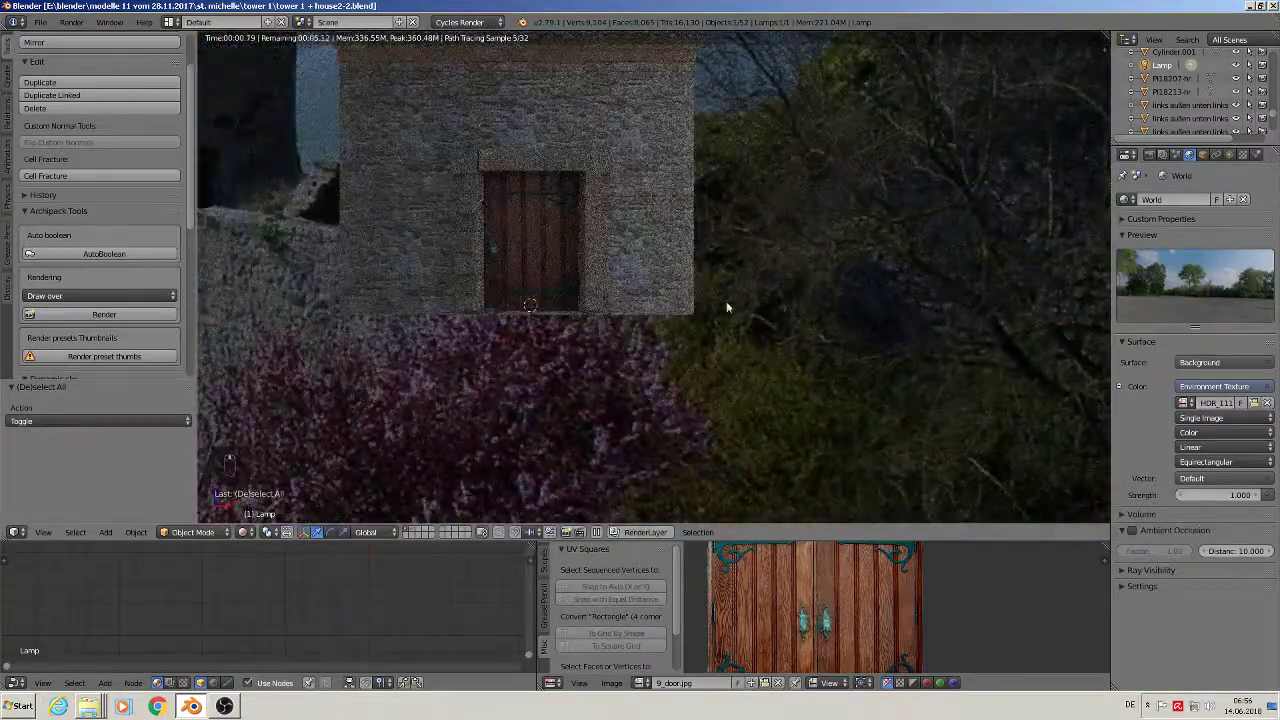
shift+middle_drag(702, 269, 750, 371)
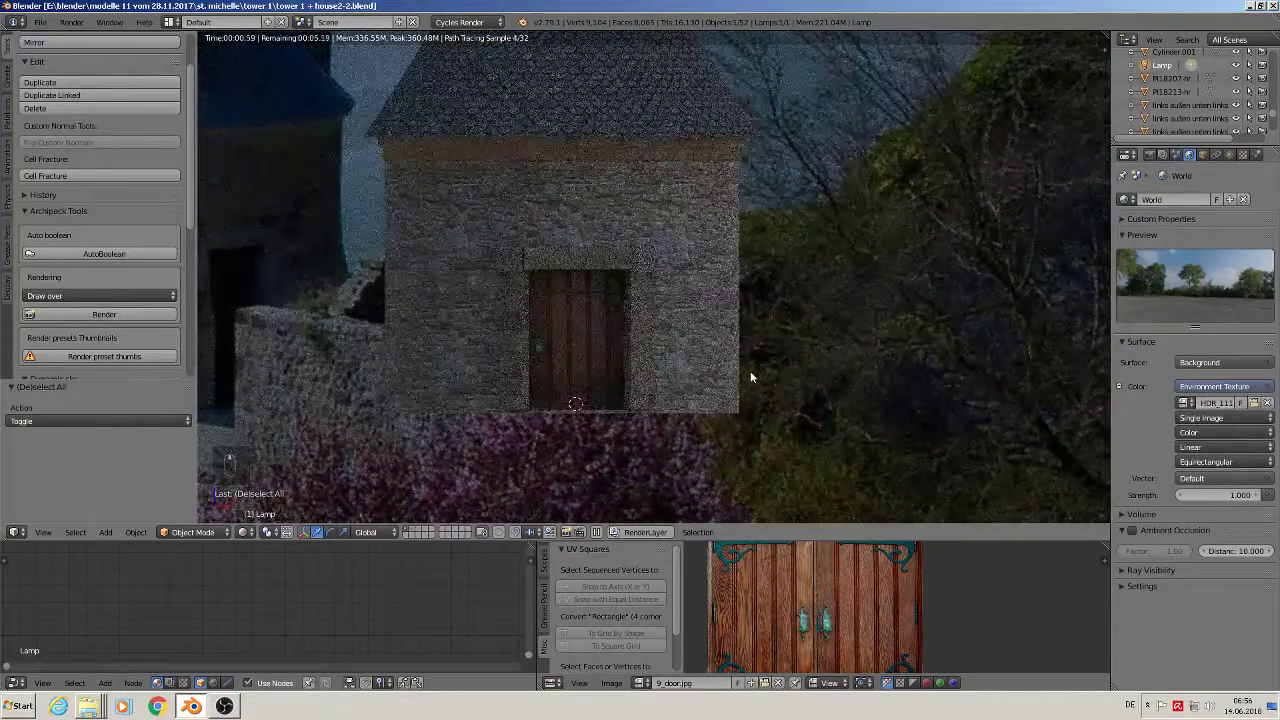
scroll(705, 342, down, 4)
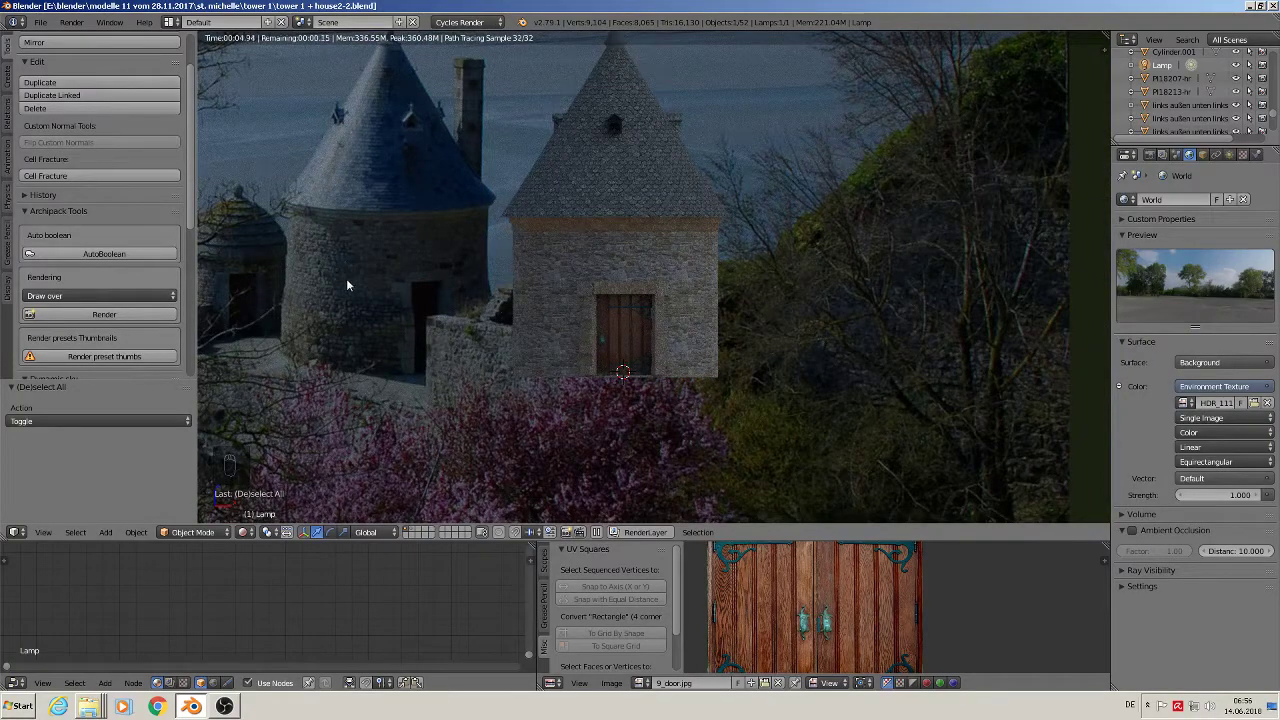
shift+middle_drag(430, 377, 731, 331)
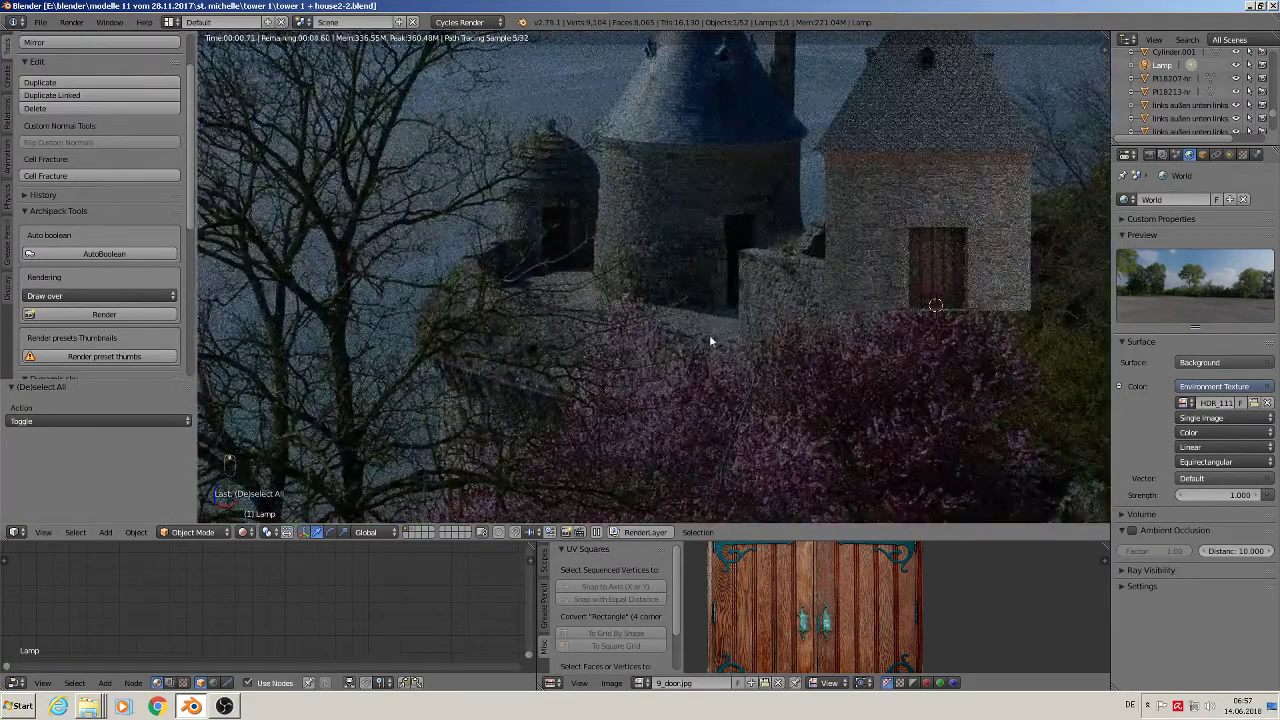
scroll(709, 334, down, 5)
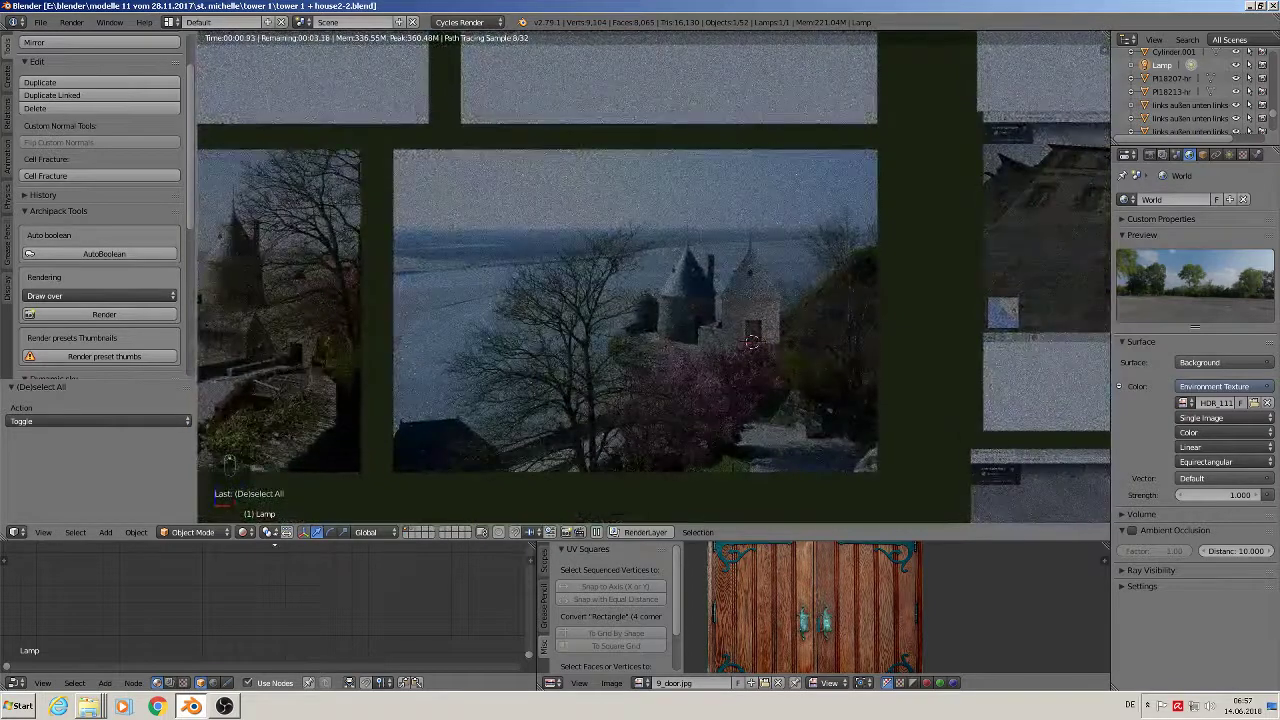
- Set the viewport shading to Material and compare the textured house with the neighbouring tower in the reference photo
click(243, 531)
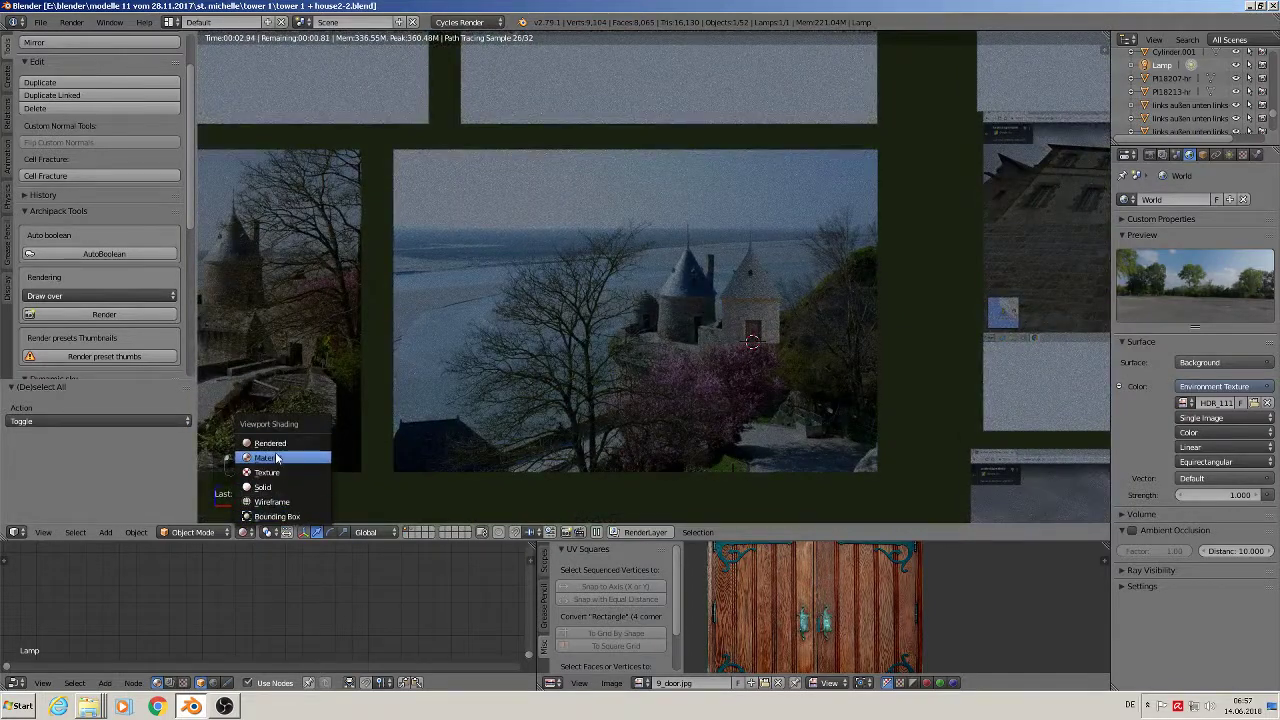
click(277, 458)
scroll(640, 374, up, 5)
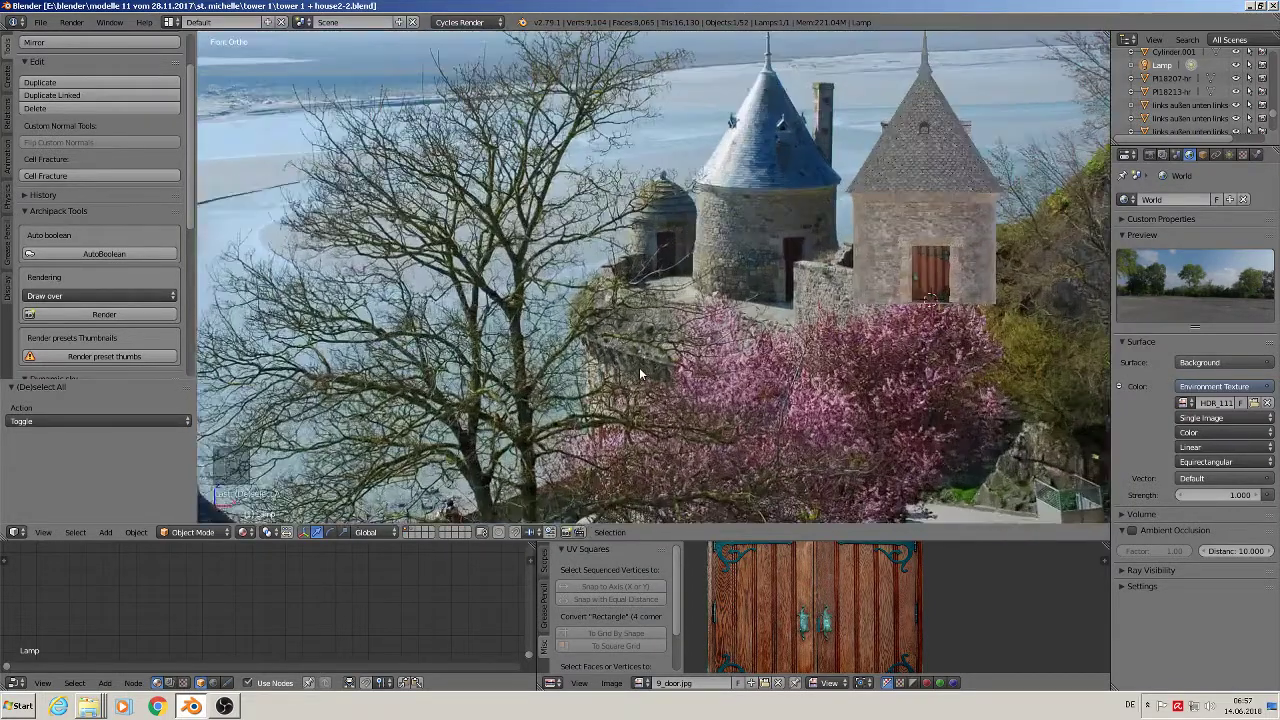
scroll(684, 285, up, 3)
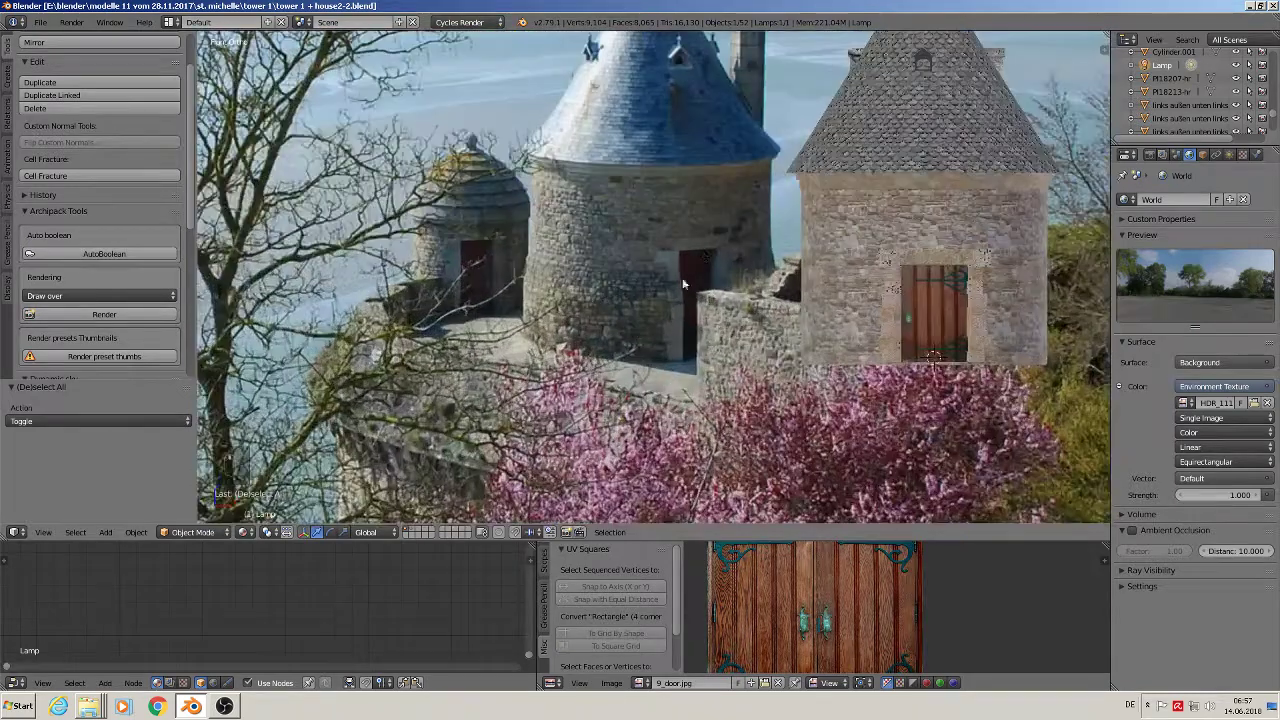
scroll(701, 215, down, 4)
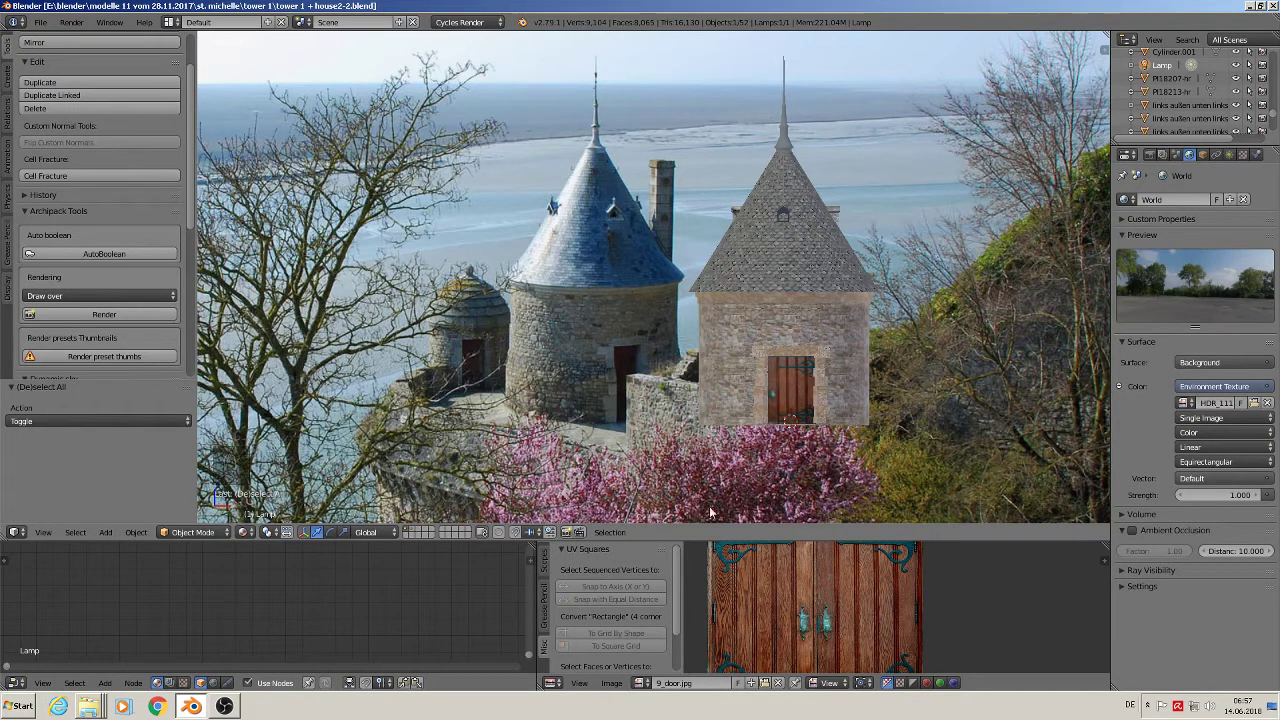
- Save the current scene file
click(40, 22)
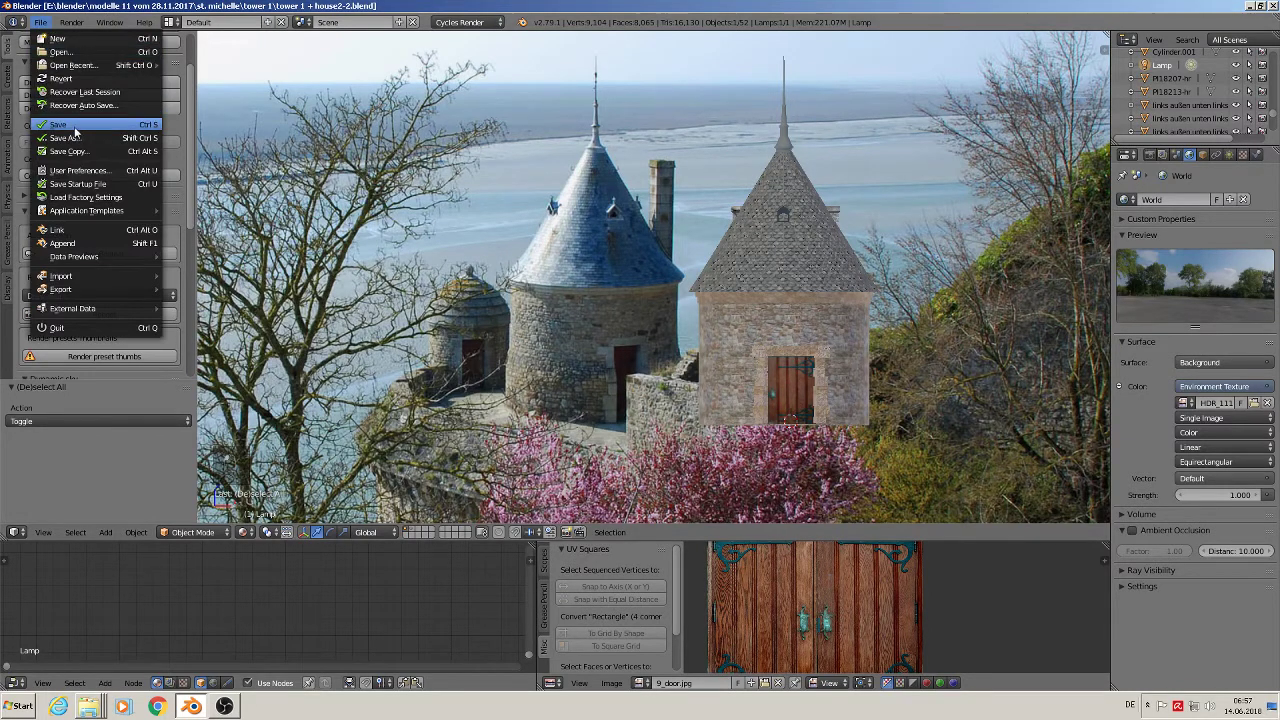